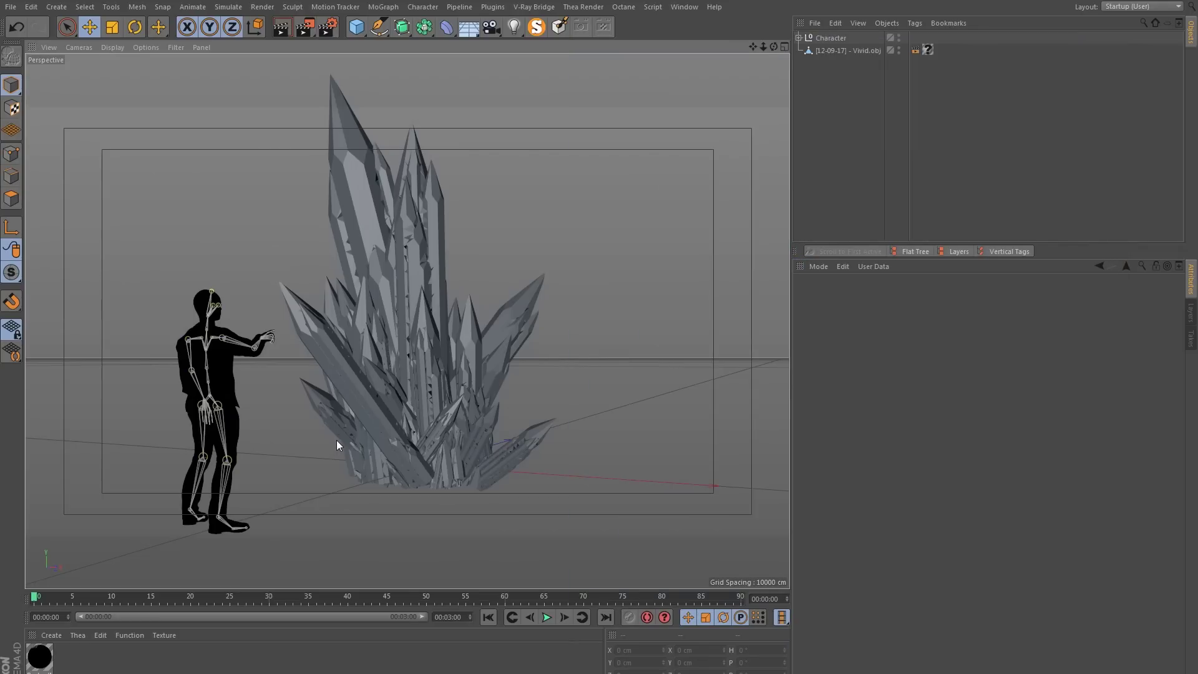
- View the reference render f-Edit.jpg, and return to the 3D scene with the crystal object selected
key("alt+Tab")
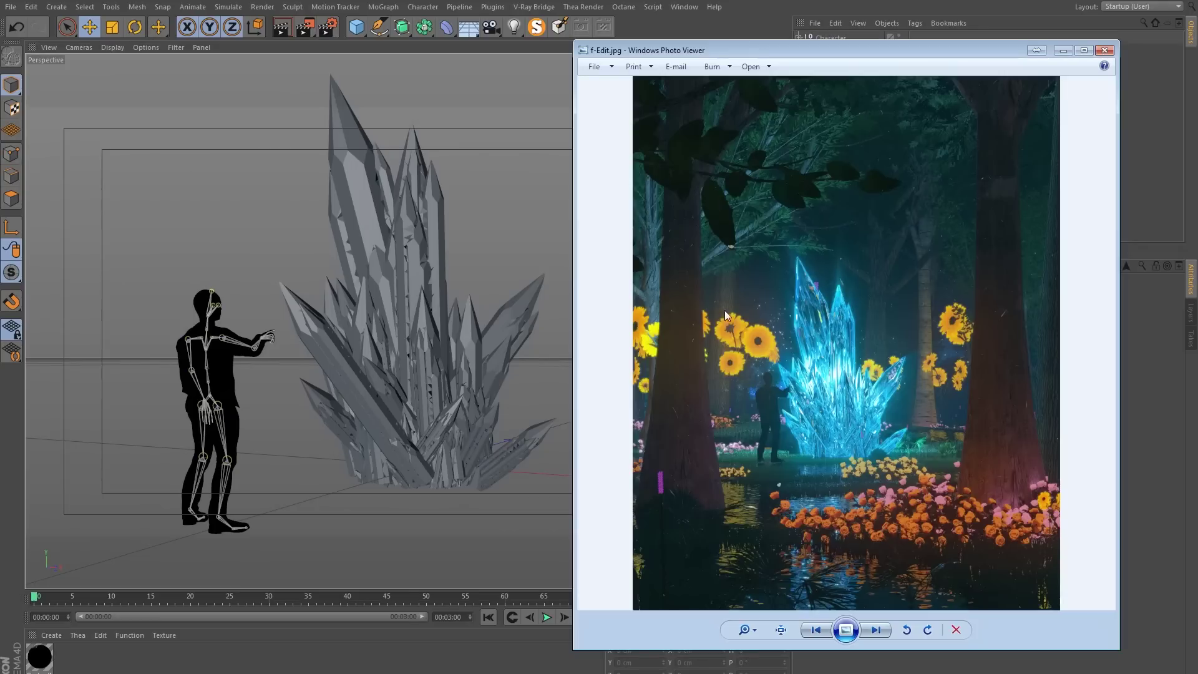
left_click(422, 279)
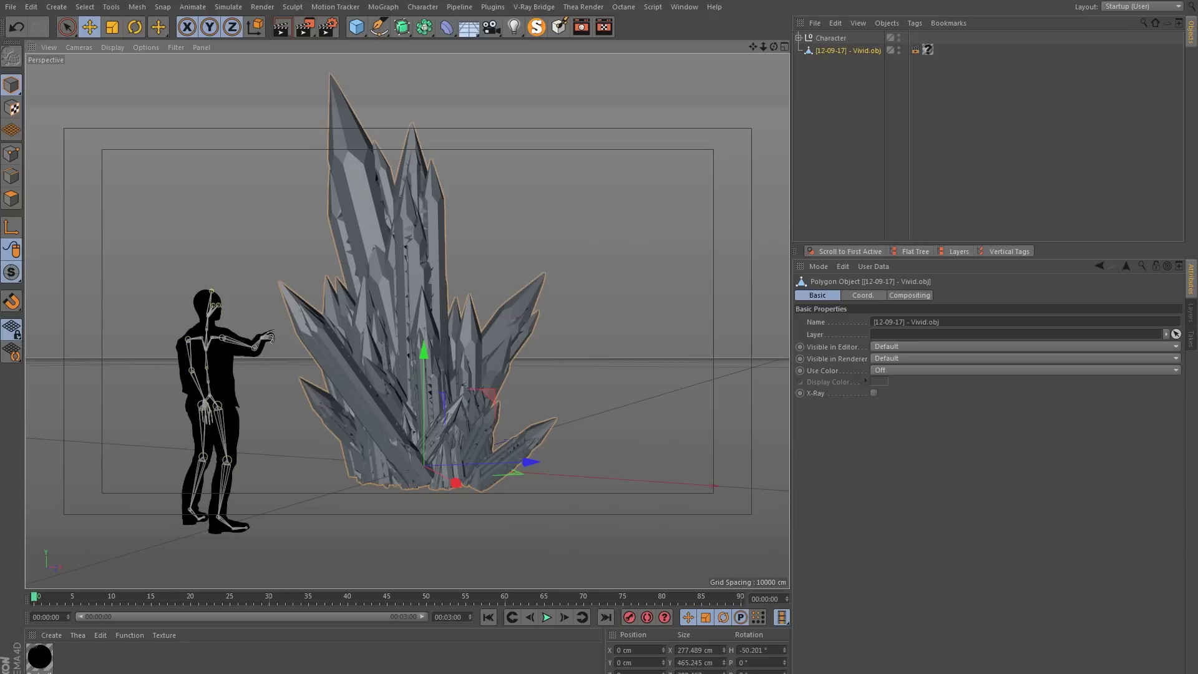
- Open the Content Browser over the viewport and show its folder tree
left_click(684, 7)
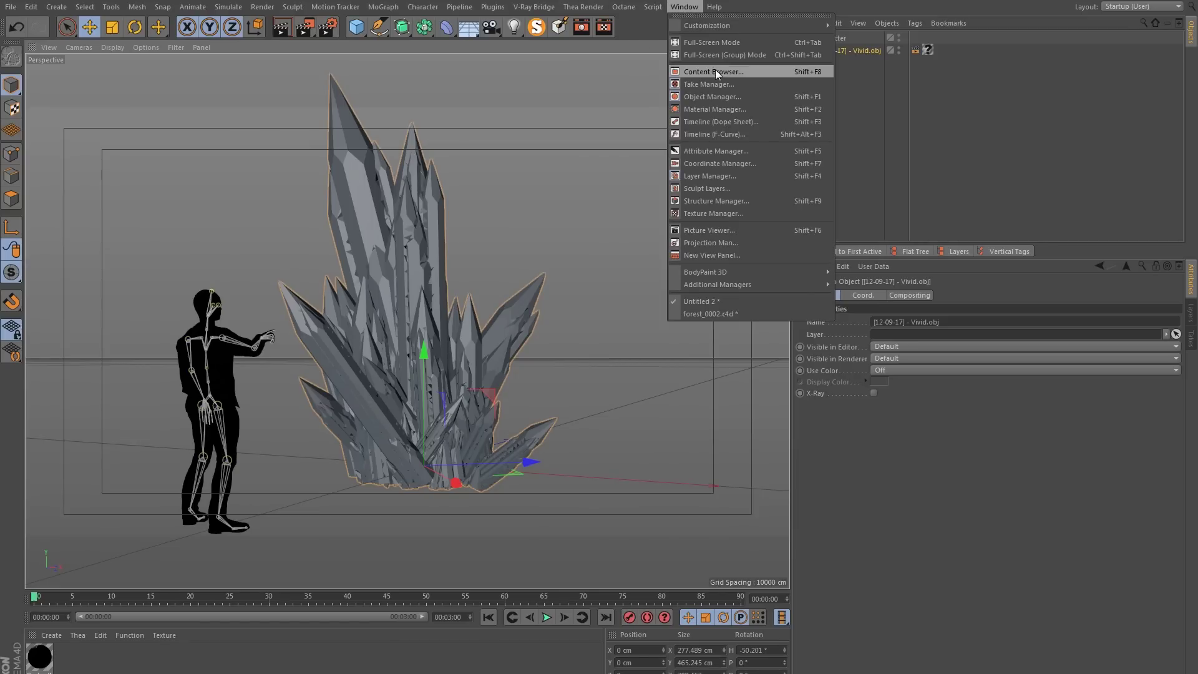
left_click(715, 70)
left_click_drag(868, 5, 373, 41)
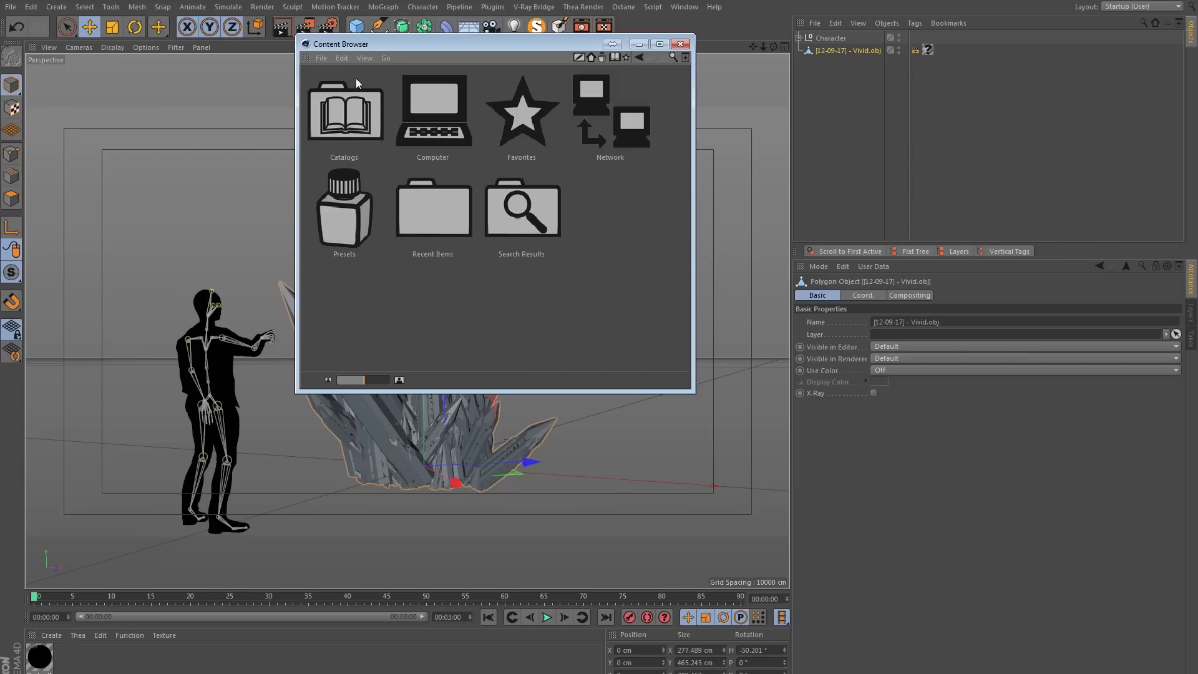
left_click(364, 58)
left_click(382, 129)
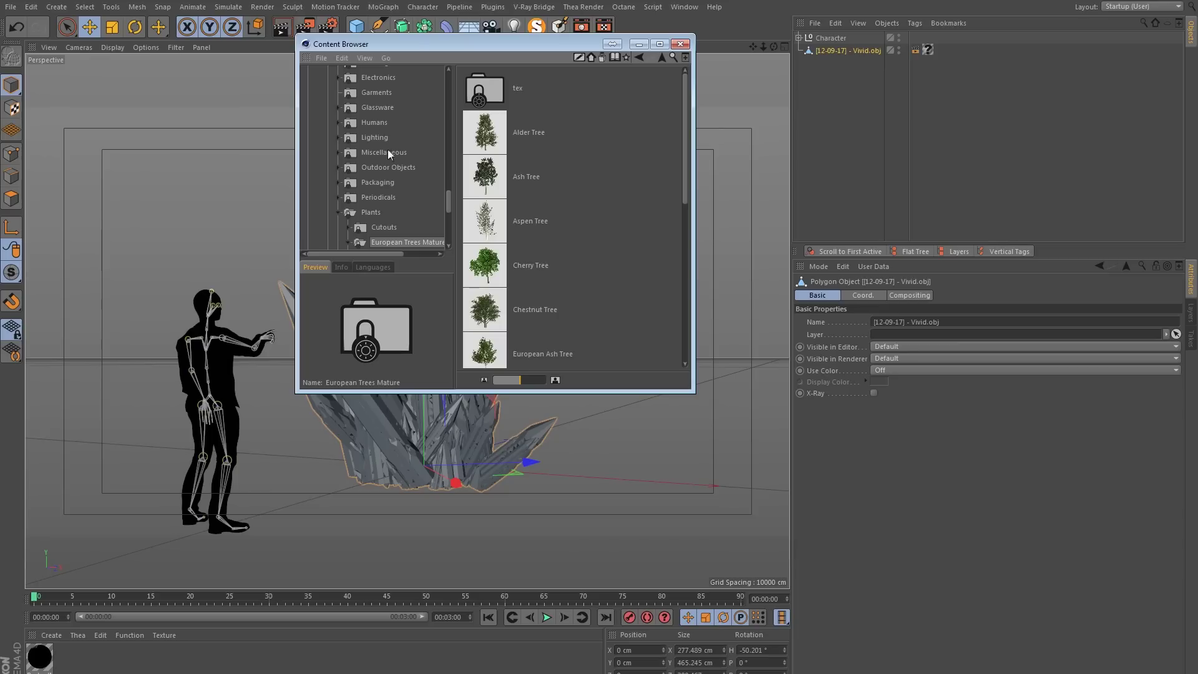
- Reposition the Content Browser window and enlarge it so more of the folder tree and presets fit
scroll(378, 188, "up", 4)
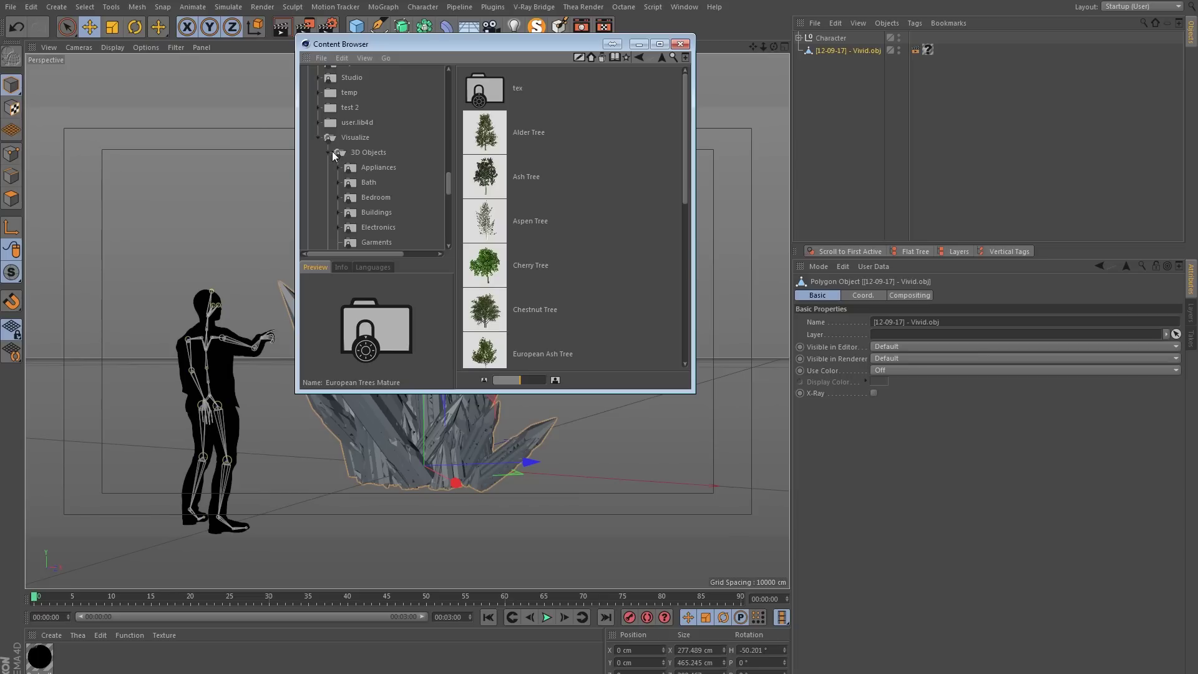
left_click_drag(467, 42, 455, 105)
left_click(714, 7)
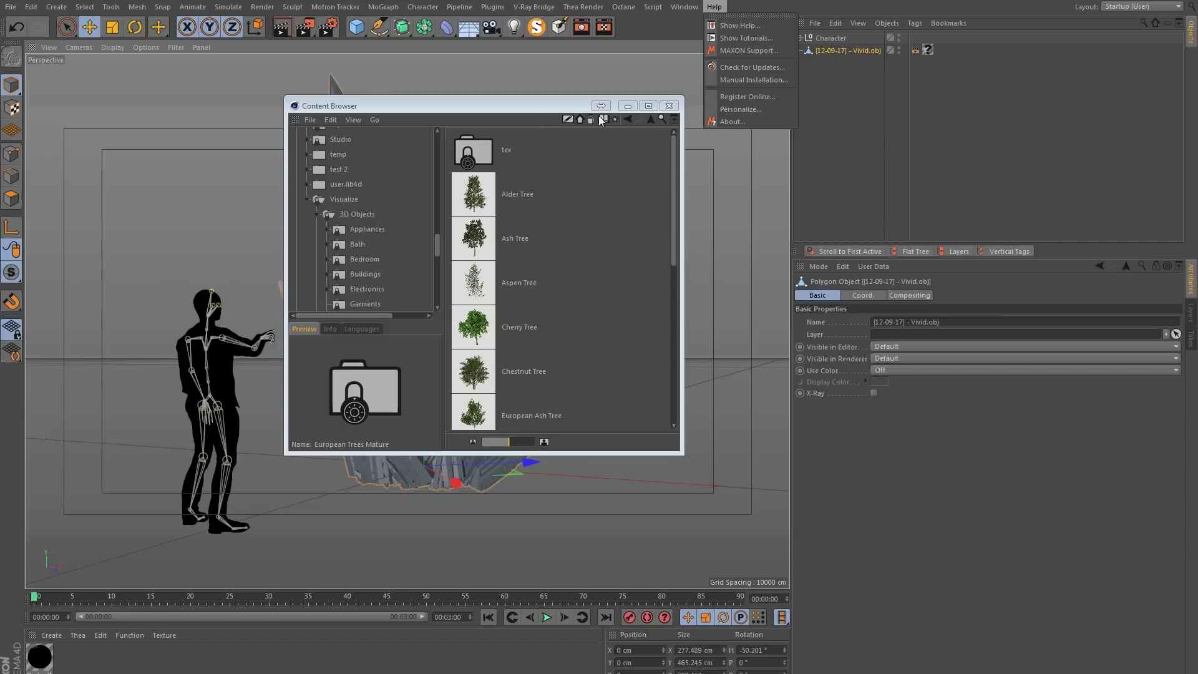
left_click(541, 110)
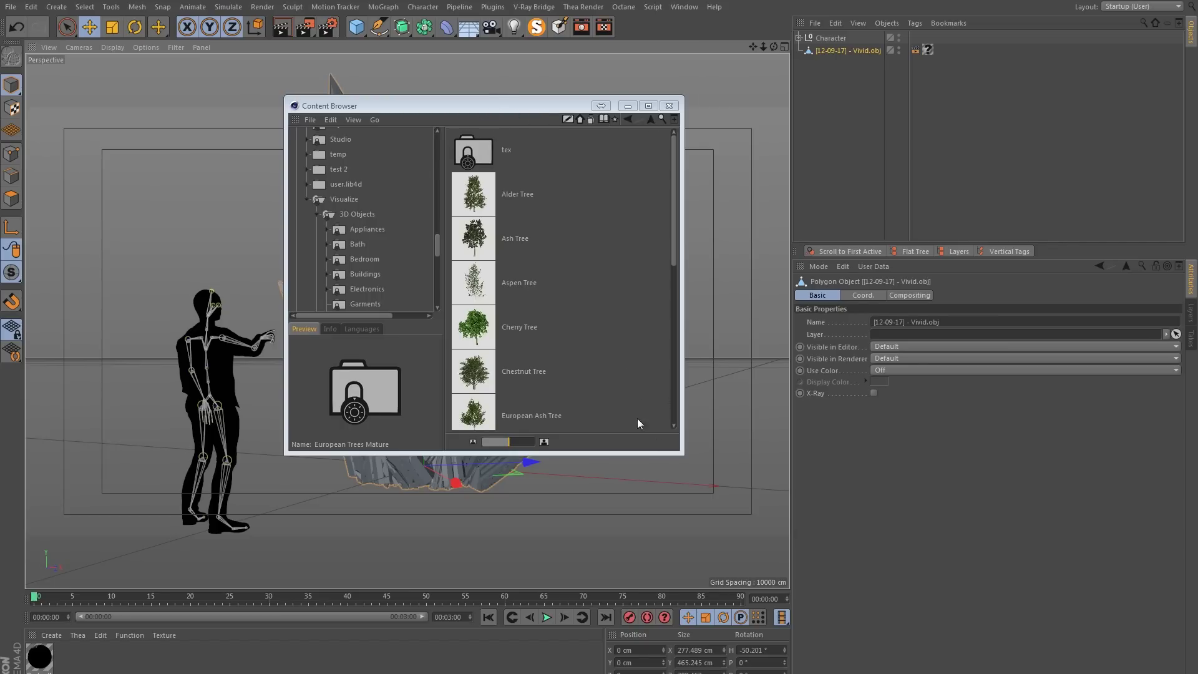
left_click_drag(683, 455, 857, 565)
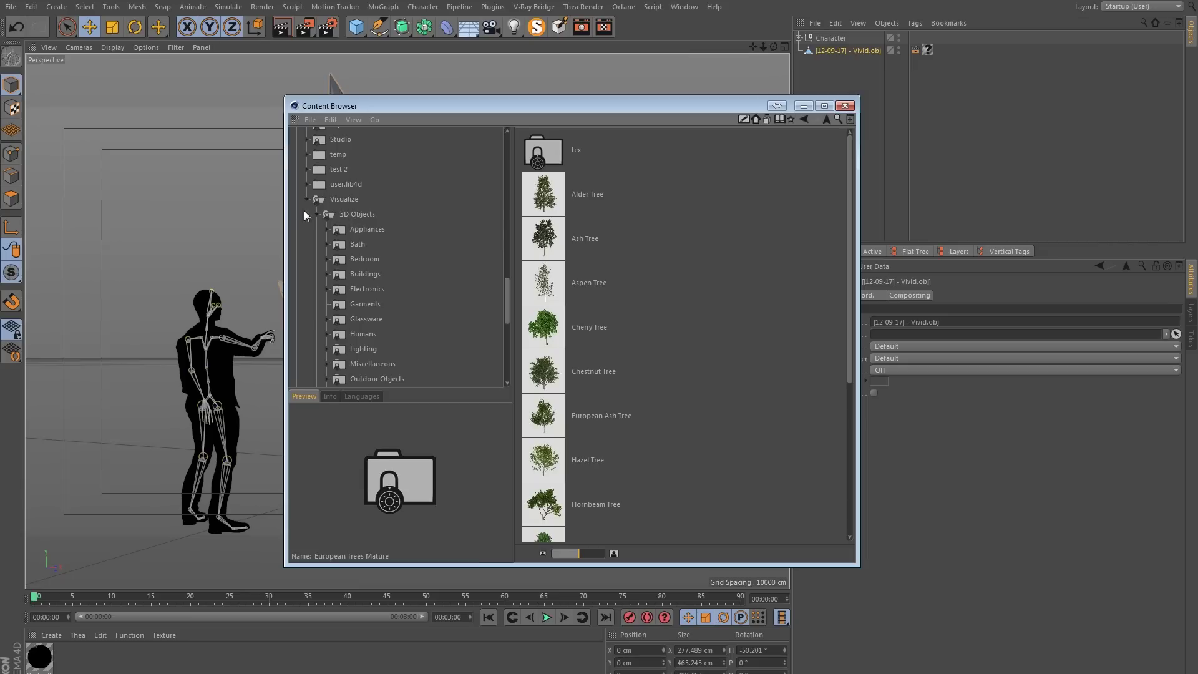
- Browse the preset library to the European Trees Mature folder under Visualize, 3D Objects, Plants
left_click(341, 199)
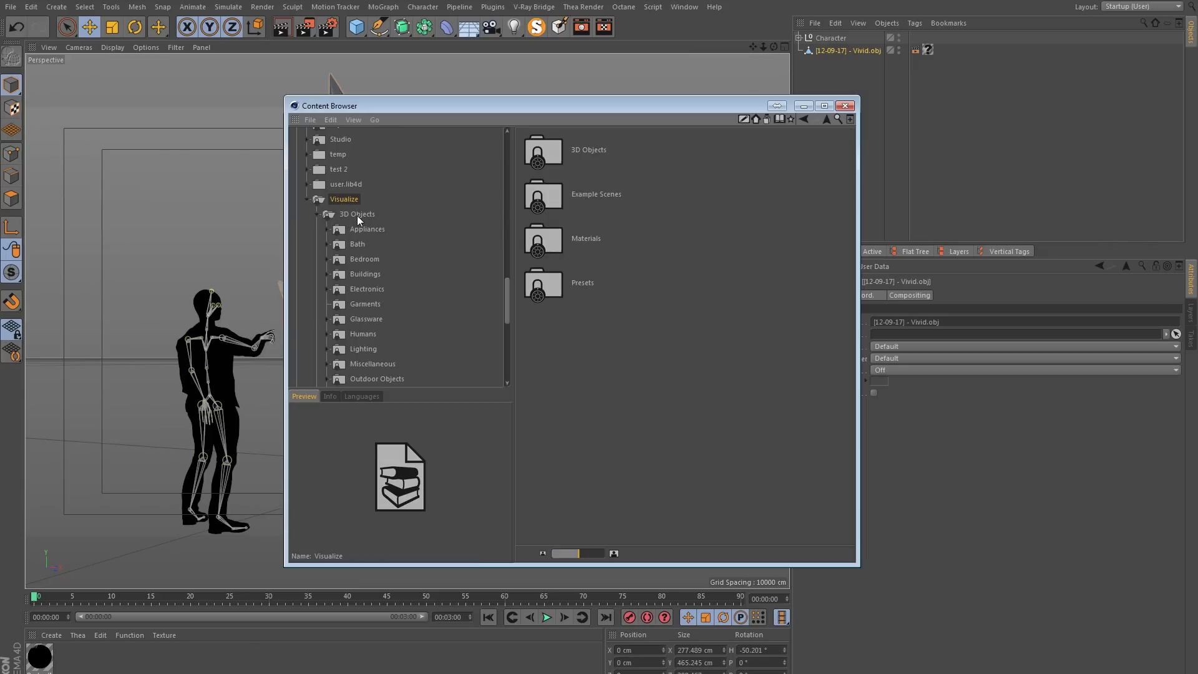
left_click(357, 215)
scroll(387, 325, "down", 4)
left_click(359, 275)
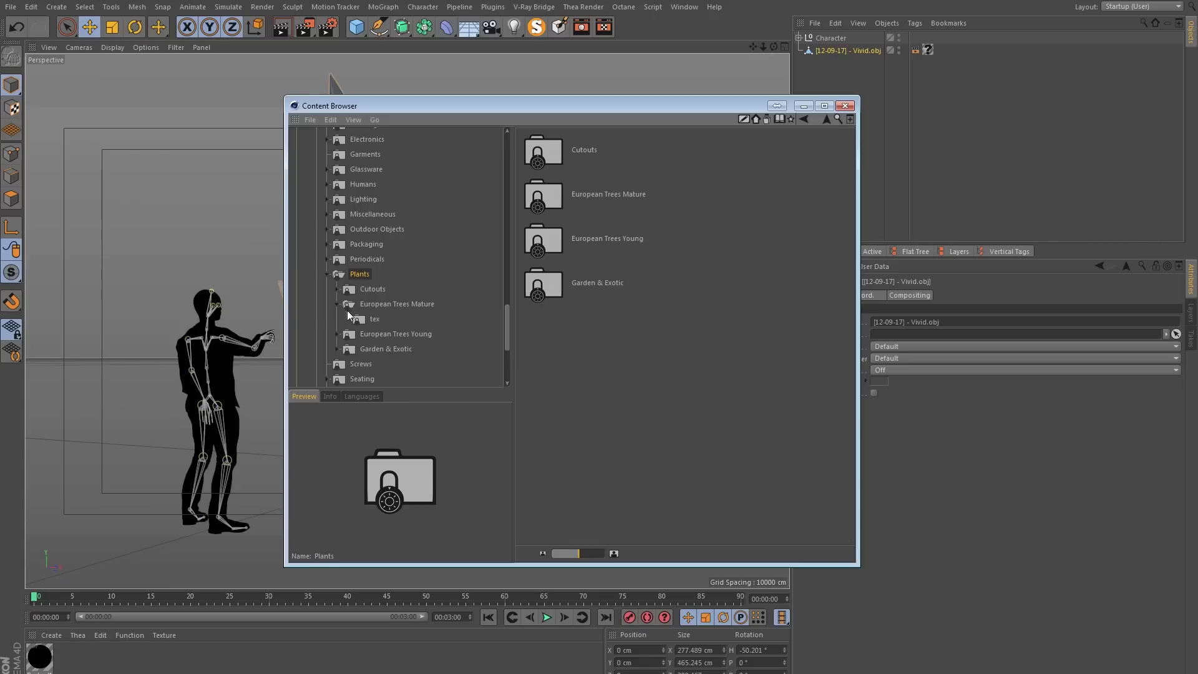
left_click(395, 305)
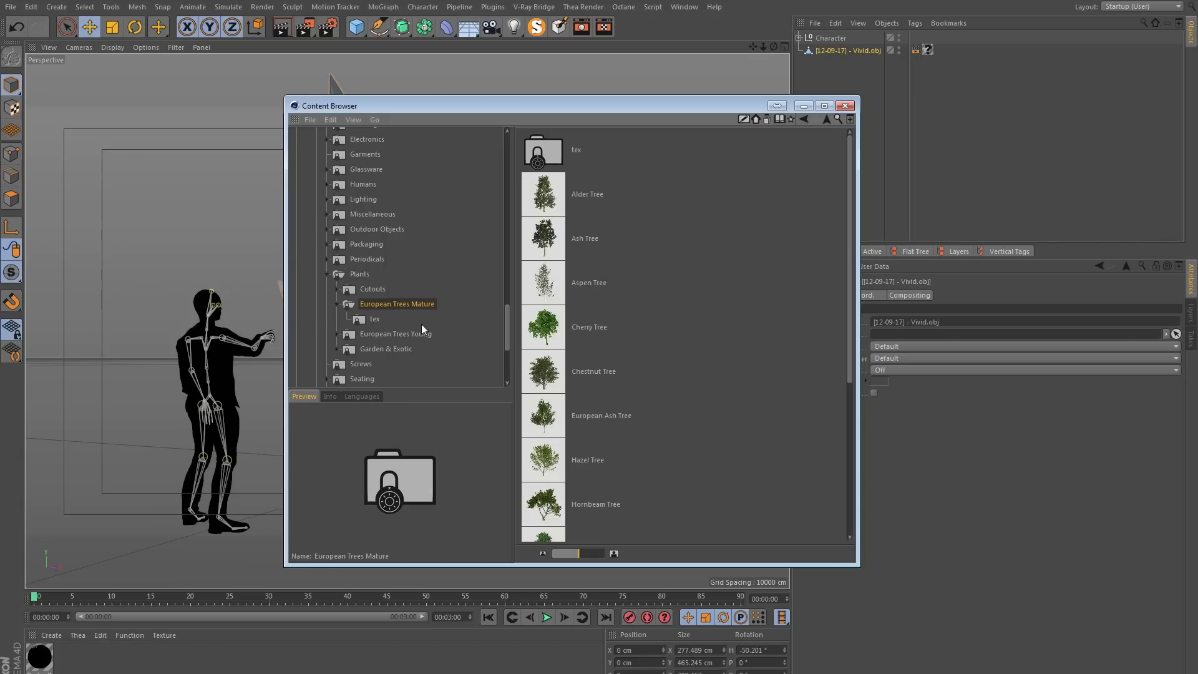
- Load the Alder Tree, Ash Tree and Aspen Tree presets into the scene
double_click(628, 194)
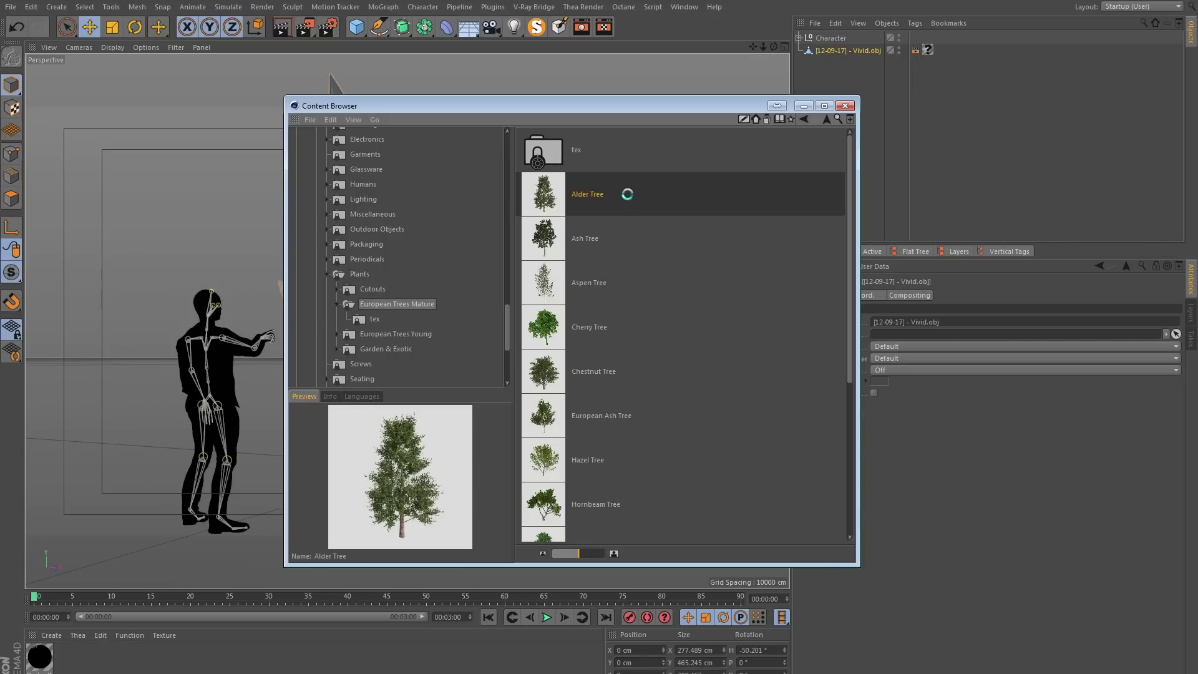
double_click(601, 282)
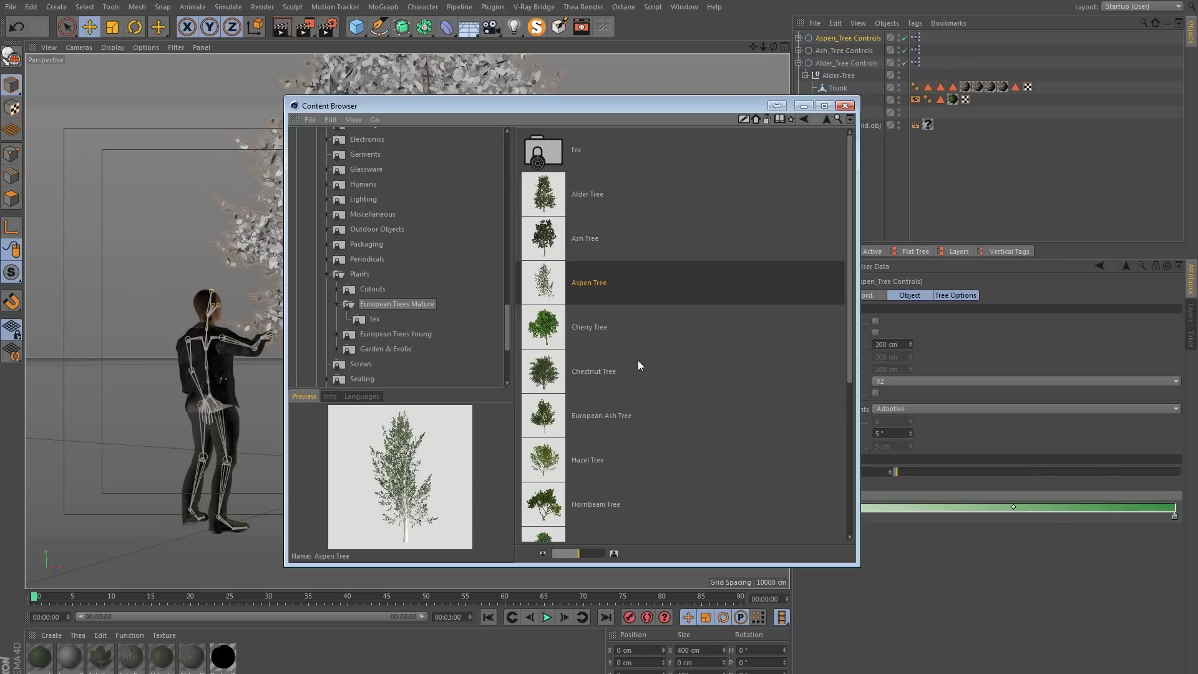
- Display the presets as icons and load the European Ash, Hazel and Italian Maple trees into the scene
left_click(354, 120)
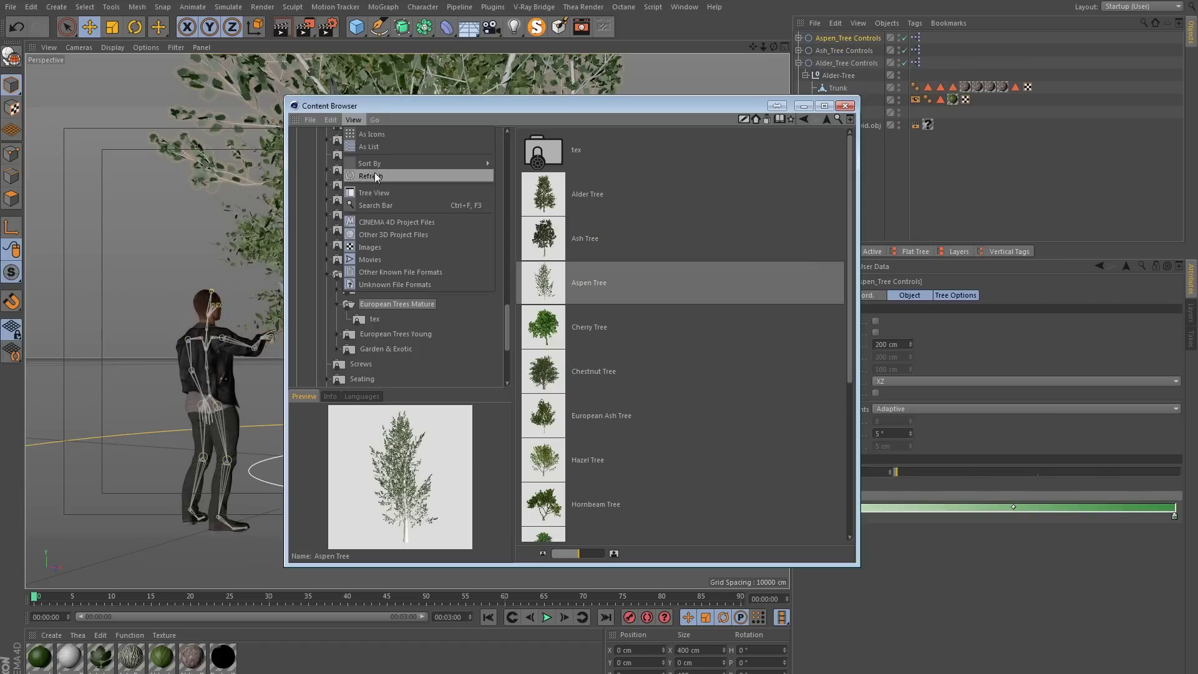
left_click(380, 135)
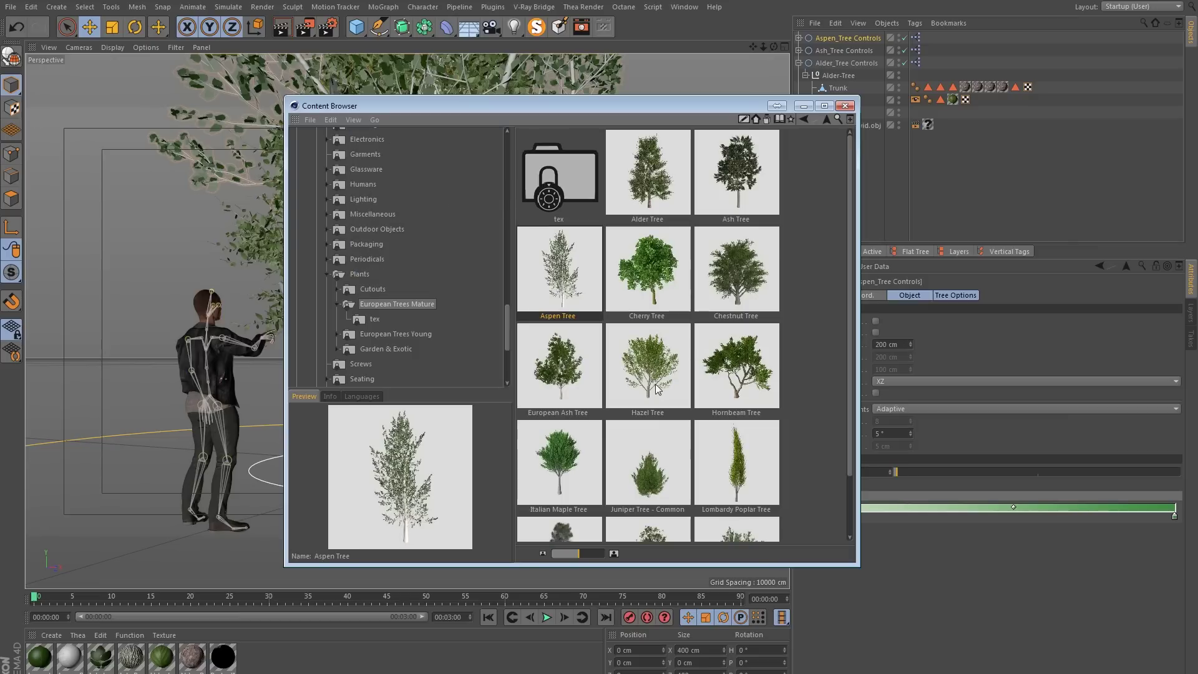
double_click(558, 378)
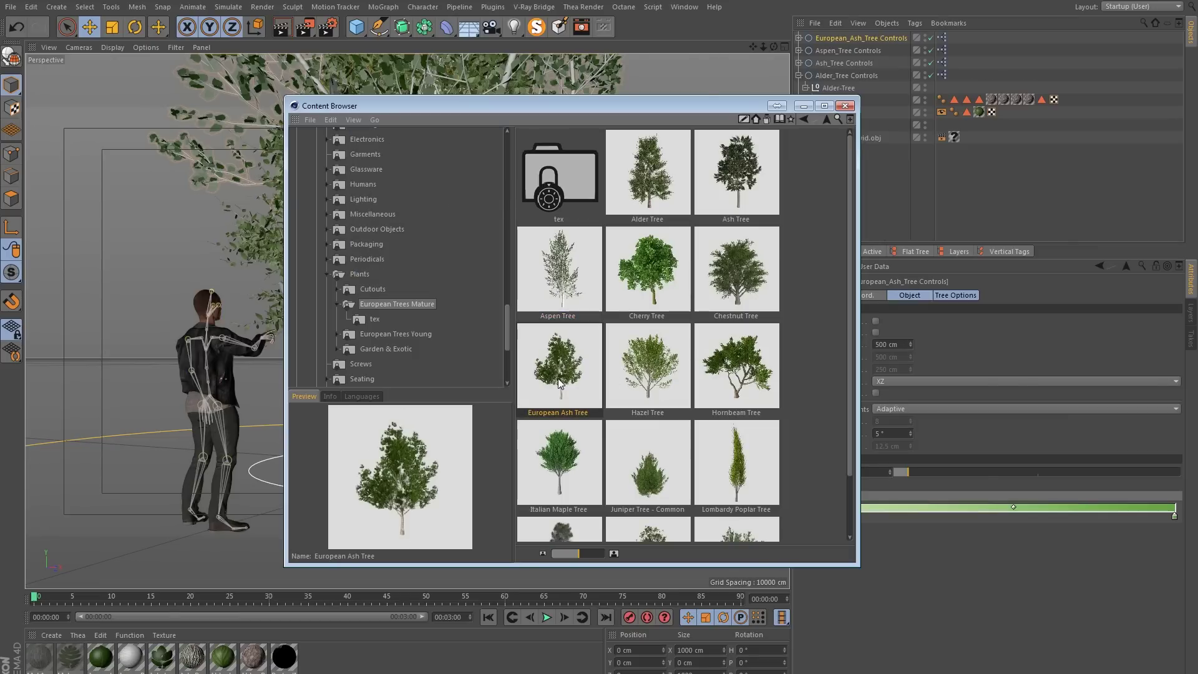
double_click(652, 387)
double_click(559, 465)
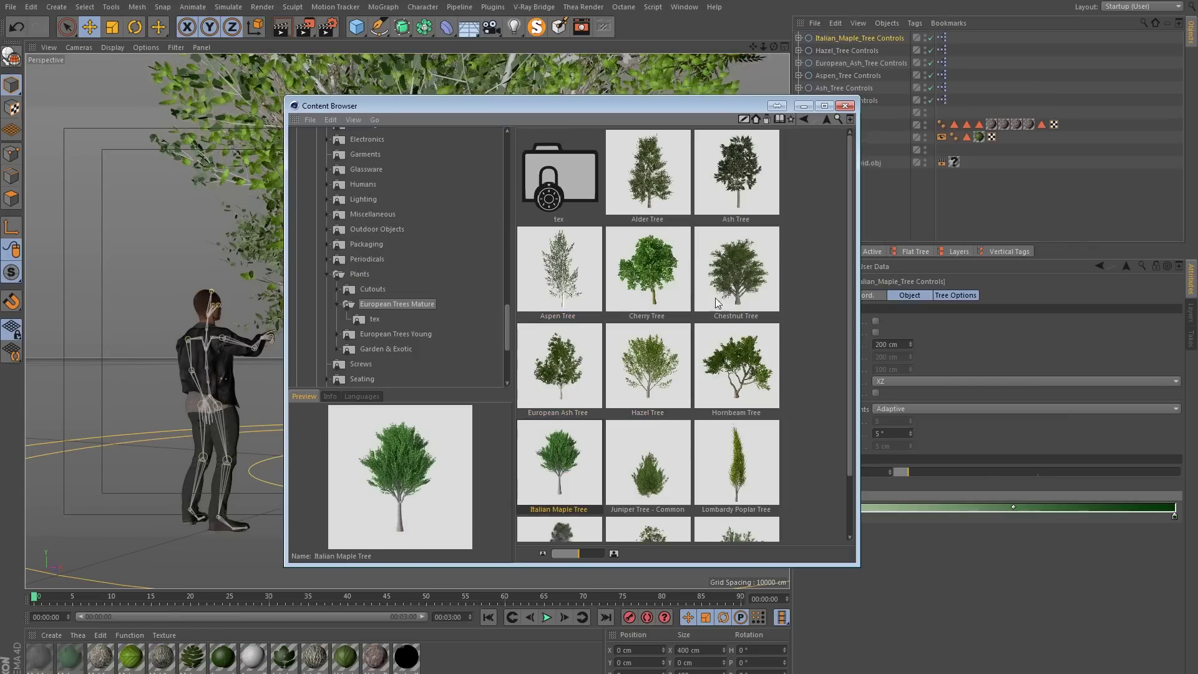
- Load the Silver Birch Tree preset into the scene and close the Content Browser
left_click_drag(659, 106, 610, 106)
scroll(647, 297, "down", 1)
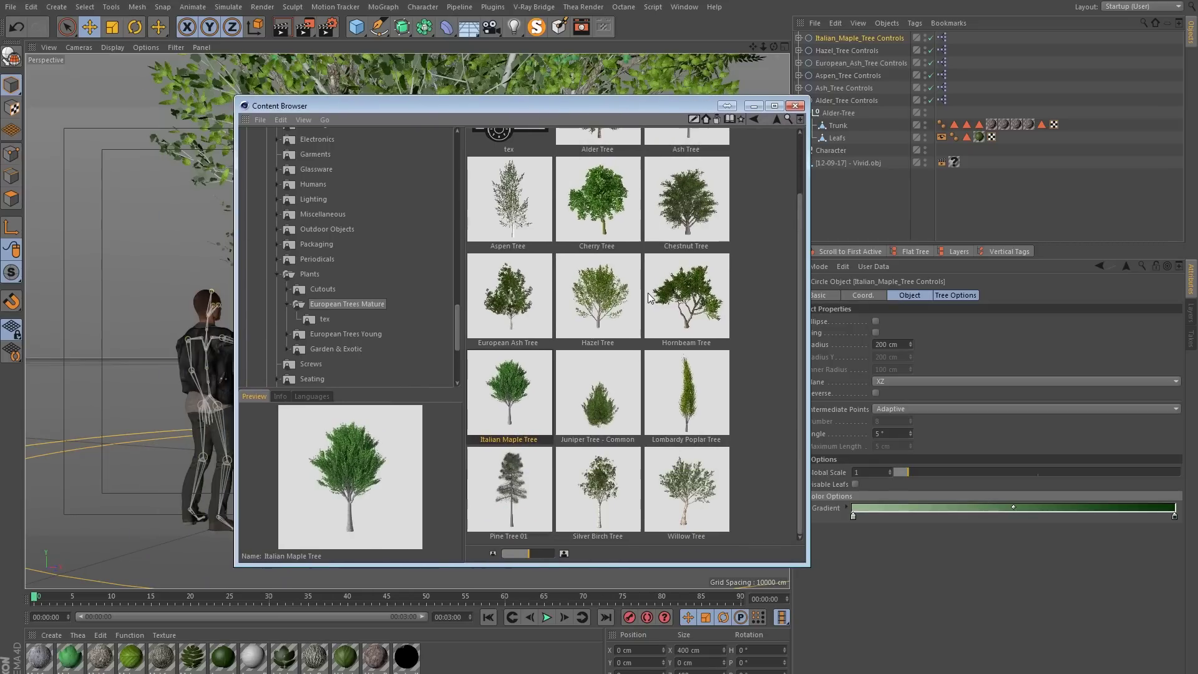
double_click(594, 476)
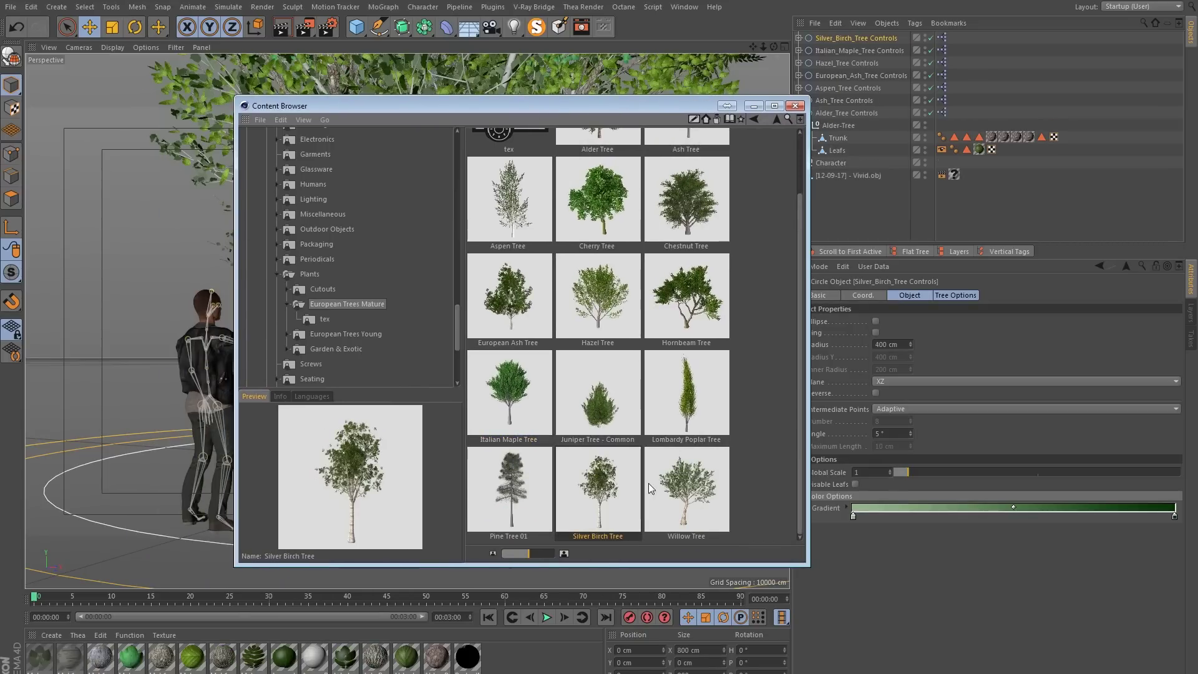
left_click(795, 105)
- Add a MoGraph Cloner and make all seven tree control objects its children
left_click(836, 193)
left_click_drag(474, 235, 406, 400, "alt")
left_click(384, 7)
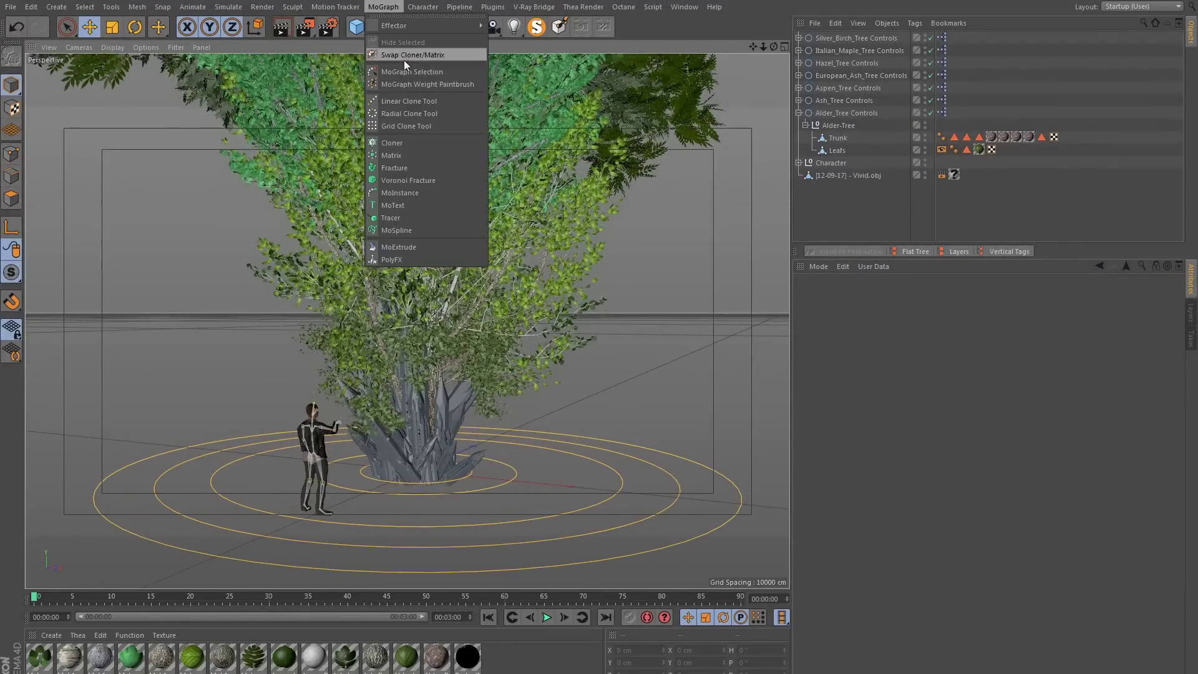
left_click(402, 143)
left_click(840, 50)
left_click(832, 125, "shift")
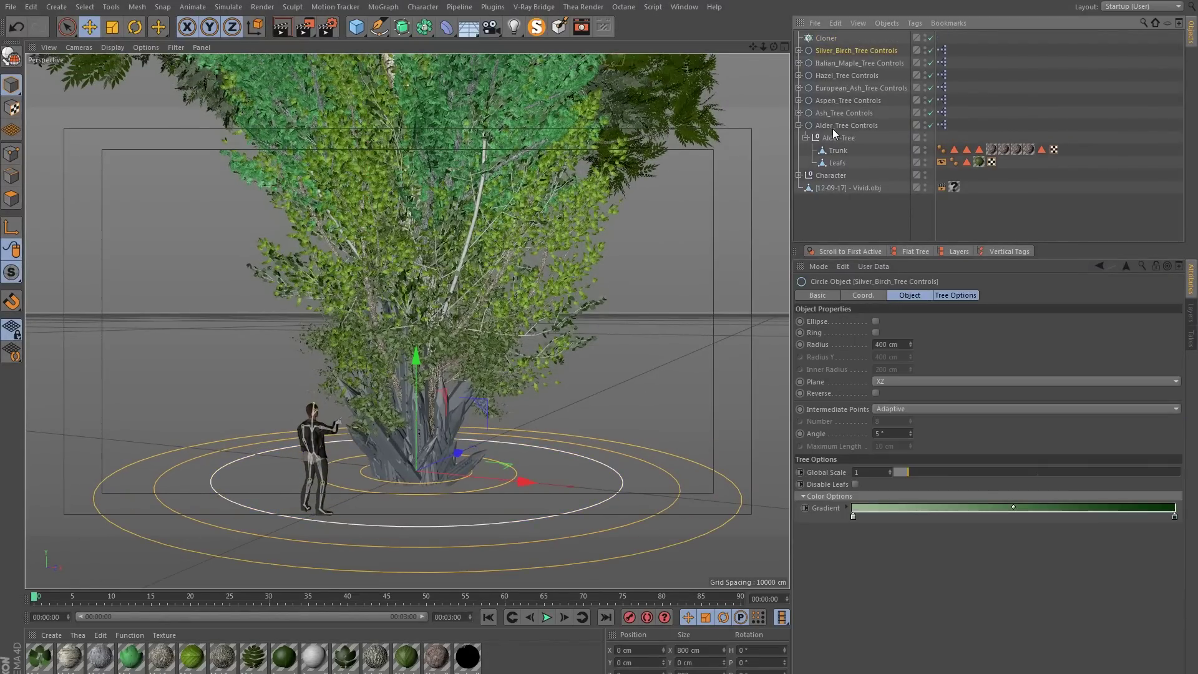
left_click(799, 124)
left_click_drag(827, 40, 827, 43)
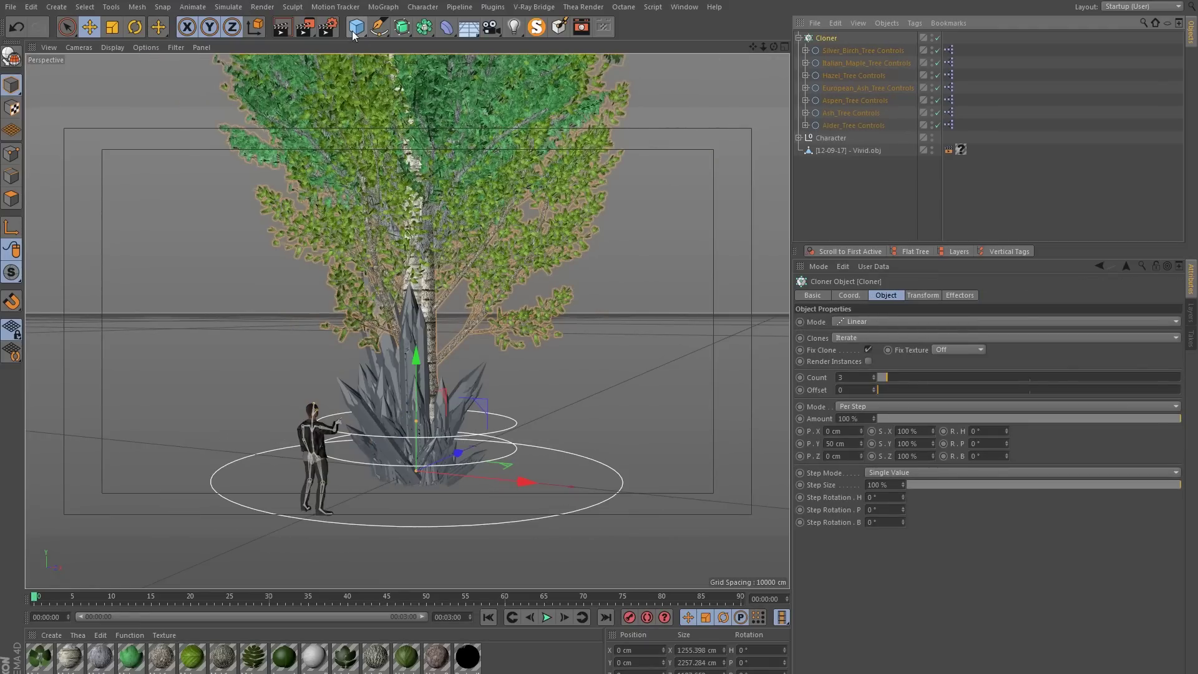
- Add a Plane under the crystals and set its width and height to 10000 cm
left_click_drag(361, 33, 473, 66)
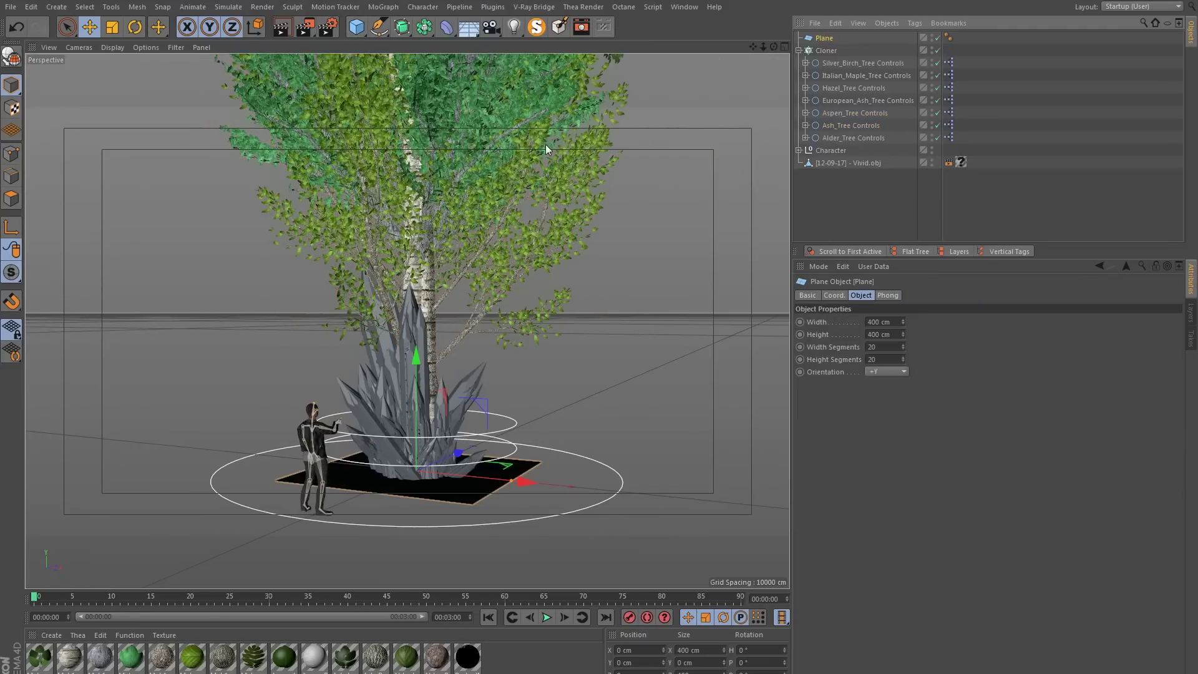
left_click_drag(423, 440, 589, 506, "alt")
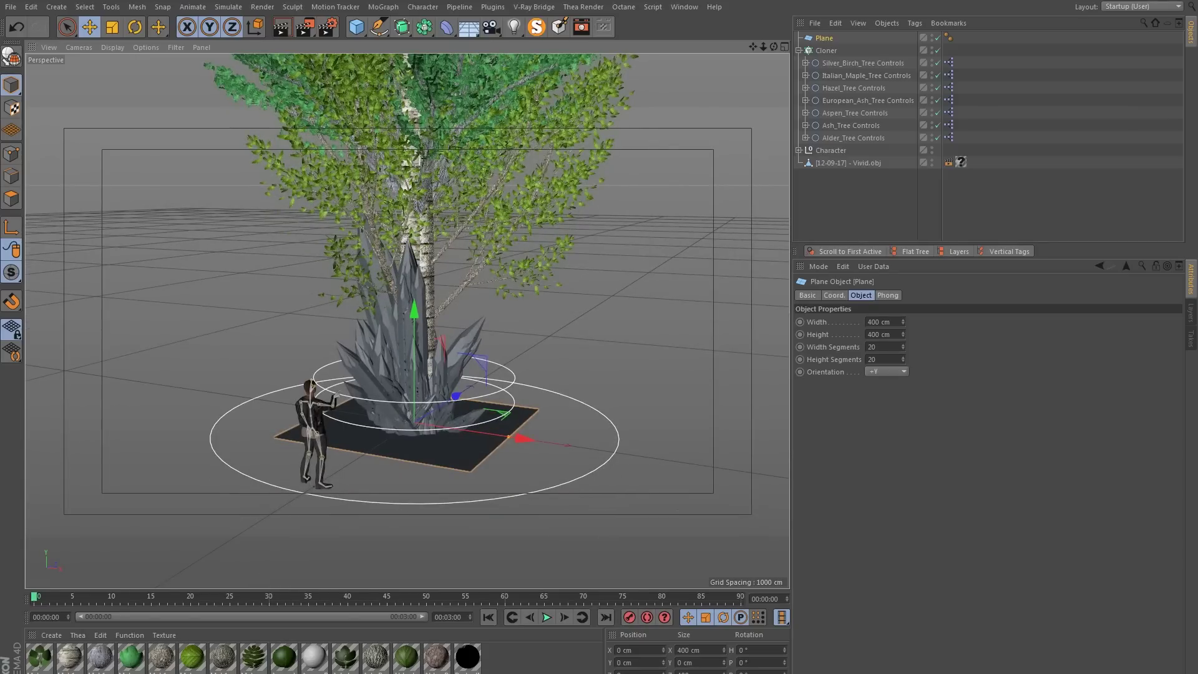
left_click(694, 651)
type("10000")
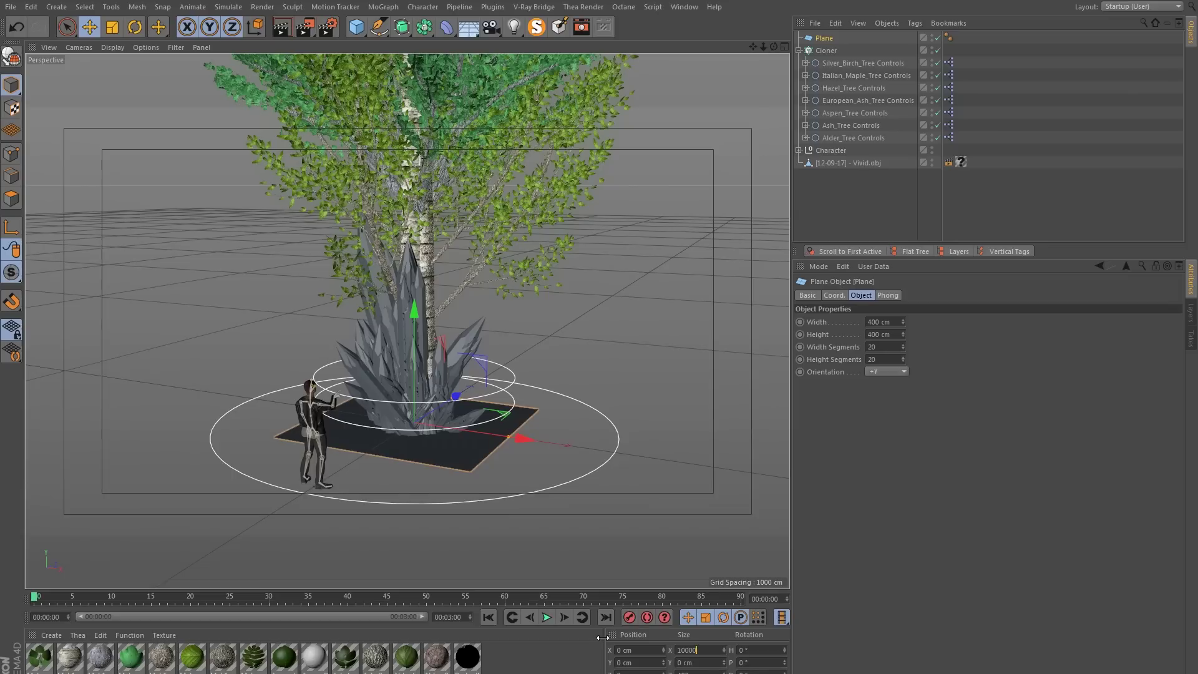
key("Return")
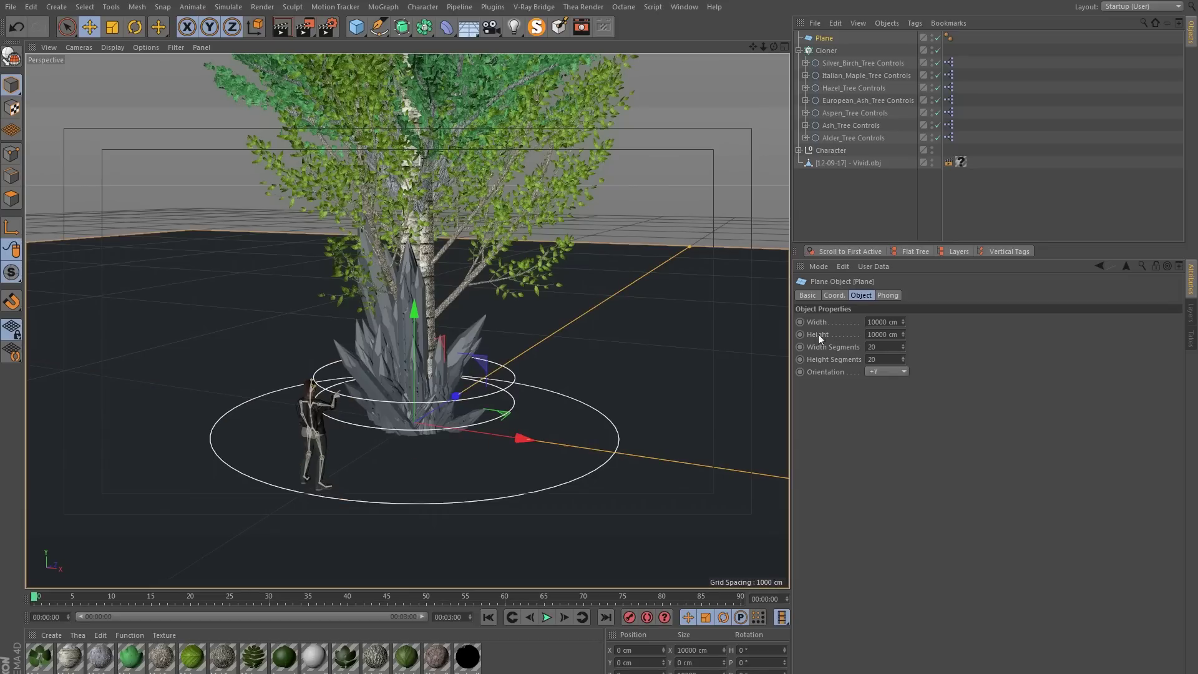
- Set the plane's width and height segments to 1
double_click(872, 347)
type("1")
key("Tab")
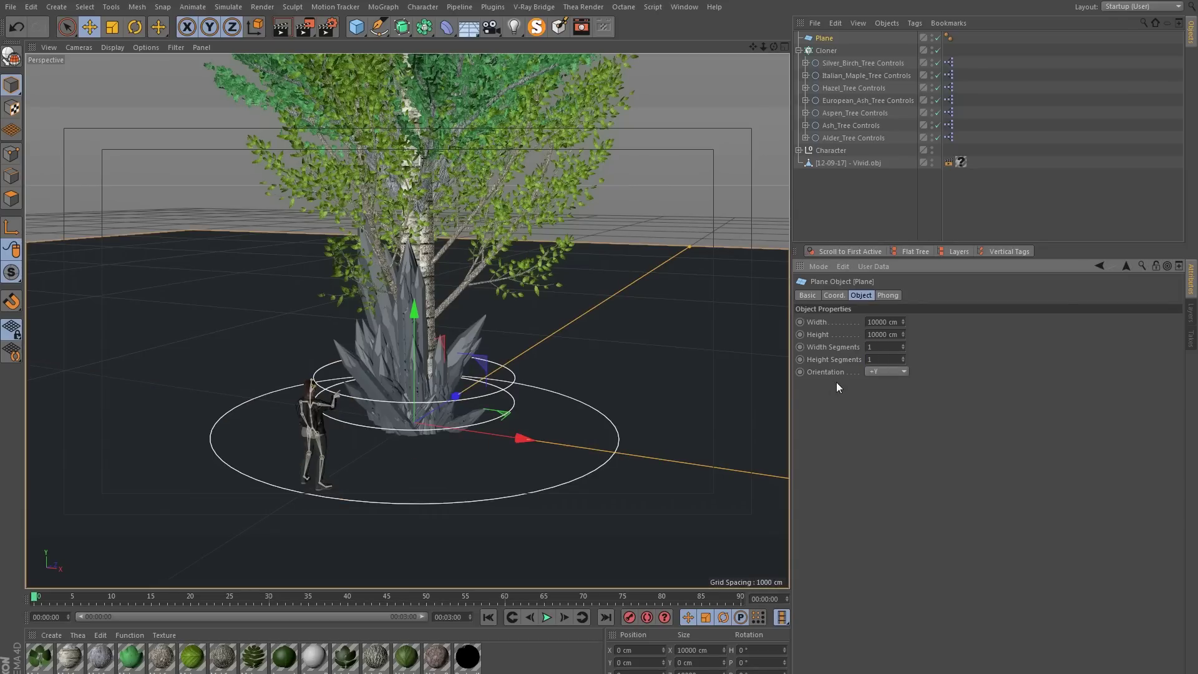
key("Tab")
- Set the Cloner's mode to Object and assign the Plane as the object to clone onto
left_click(825, 50)
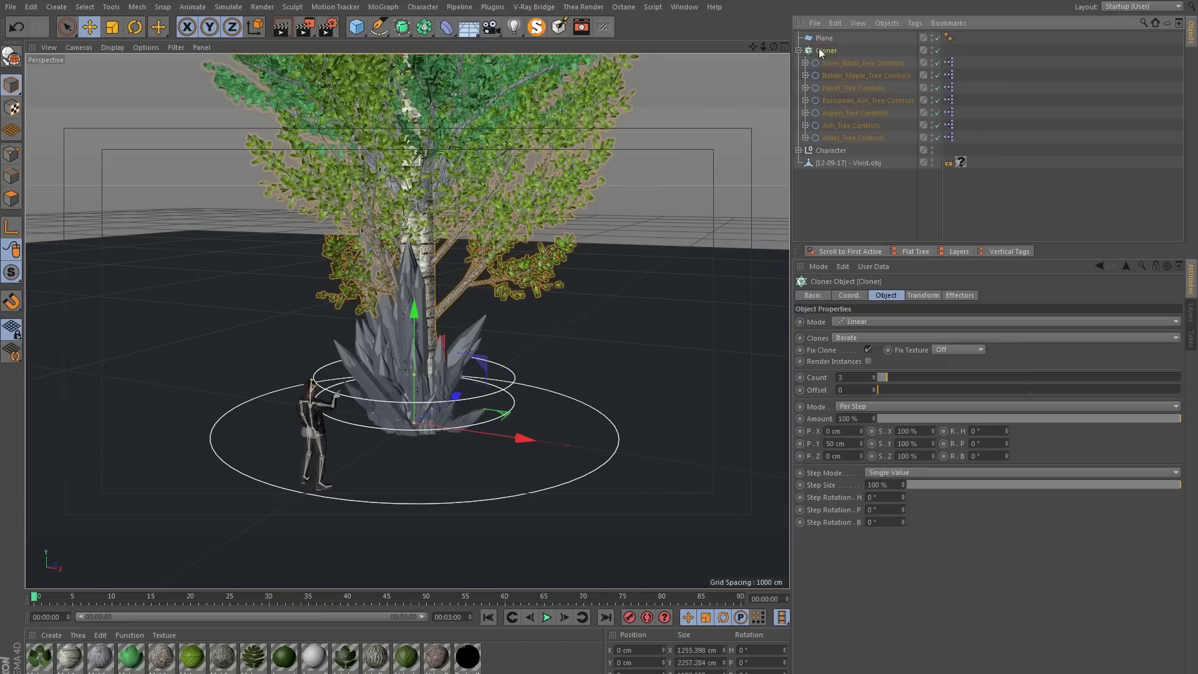
left_click(852, 322)
left_click(867, 336)
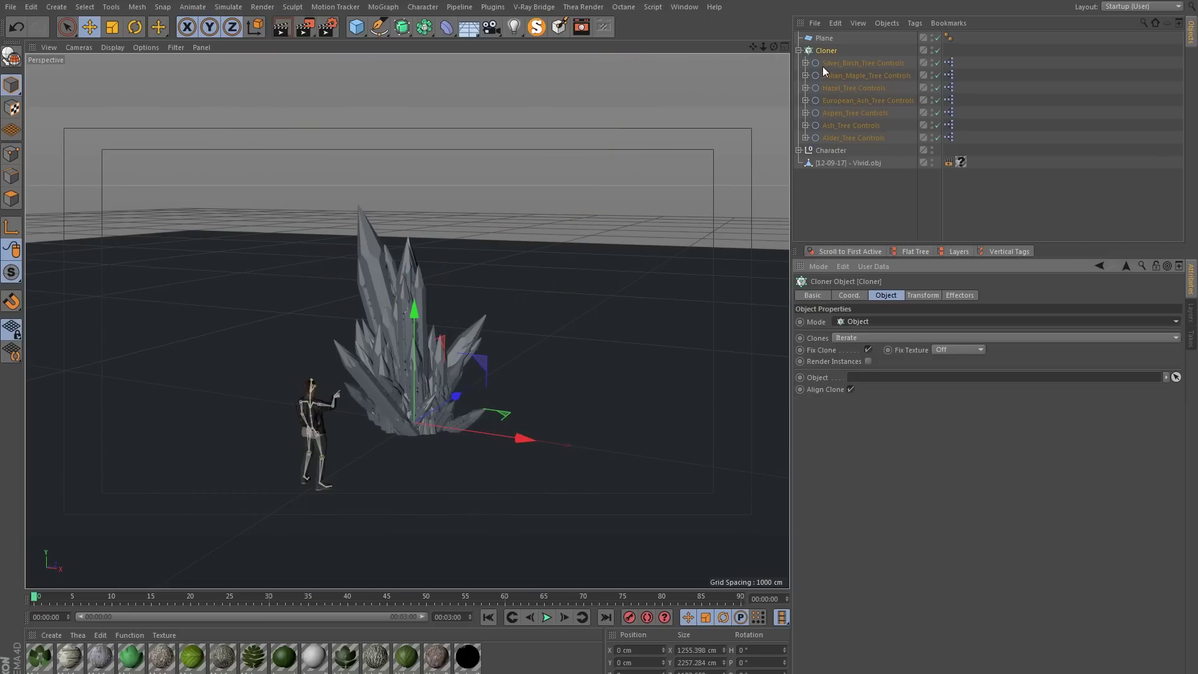
left_click_drag(823, 39, 873, 382)
left_click(844, 180)
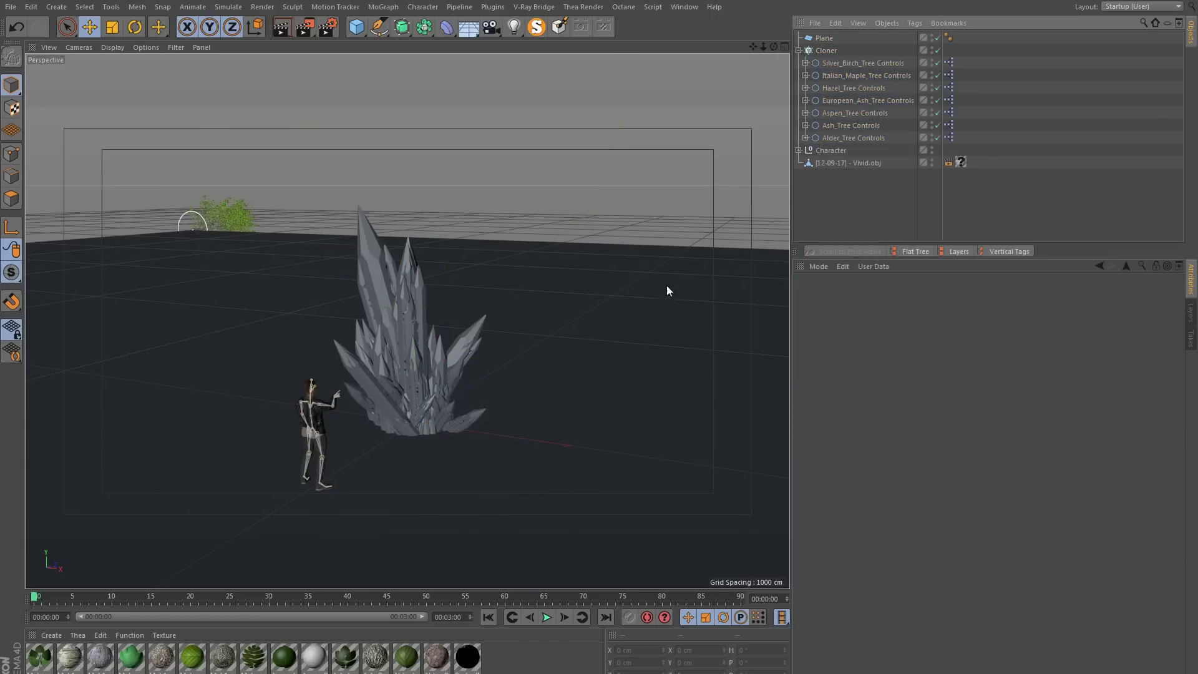
- Change the Cloner's distribution to Surface so the trees scatter across the plane
scroll(233, 290, "up", 5)
scroll(193, 294, "up", 3)
scroll(240, 278, "down", 8)
left_click_drag(406, 321, 324, 325, "alt")
left_click(825, 51)
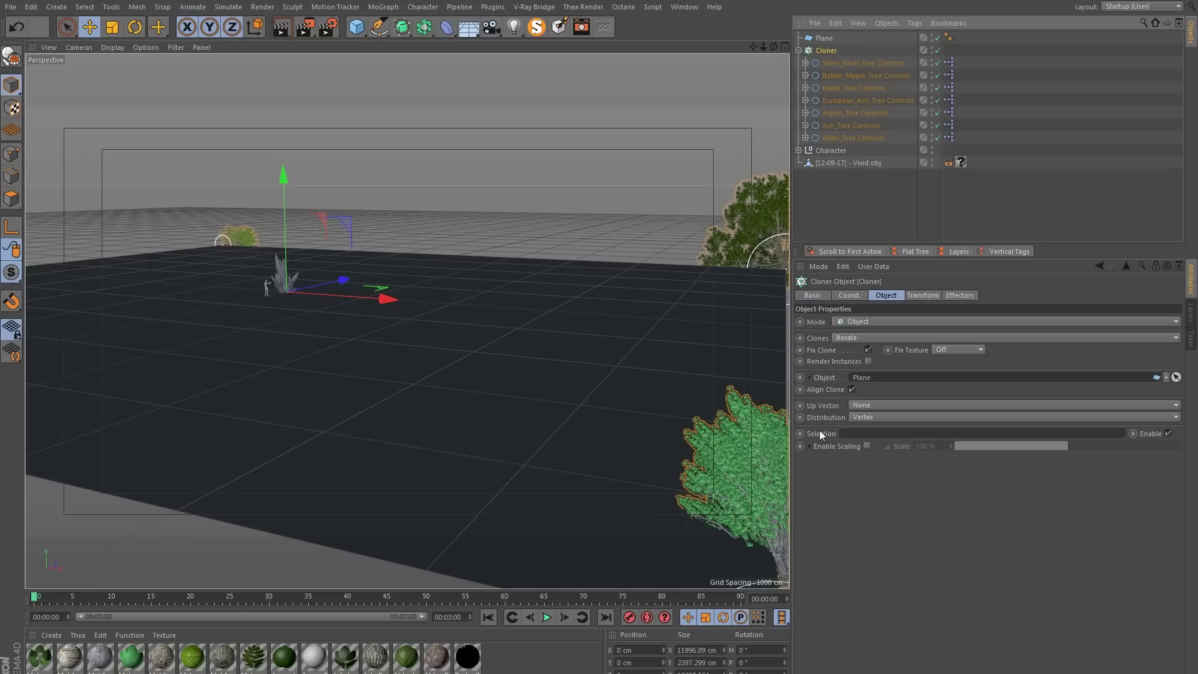
left_click(865, 417)
left_click(873, 451)
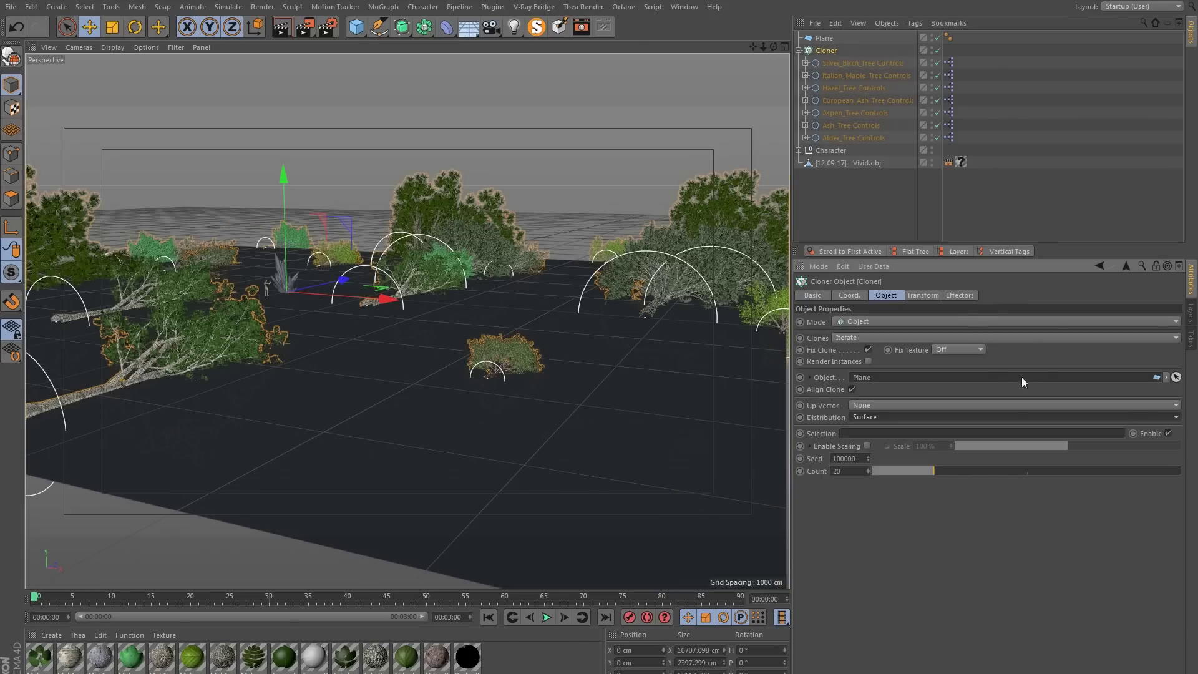
- Turn off Align Clone so the trees stand upright, and enable Render Instances on the Cloner
left_click(851, 390)
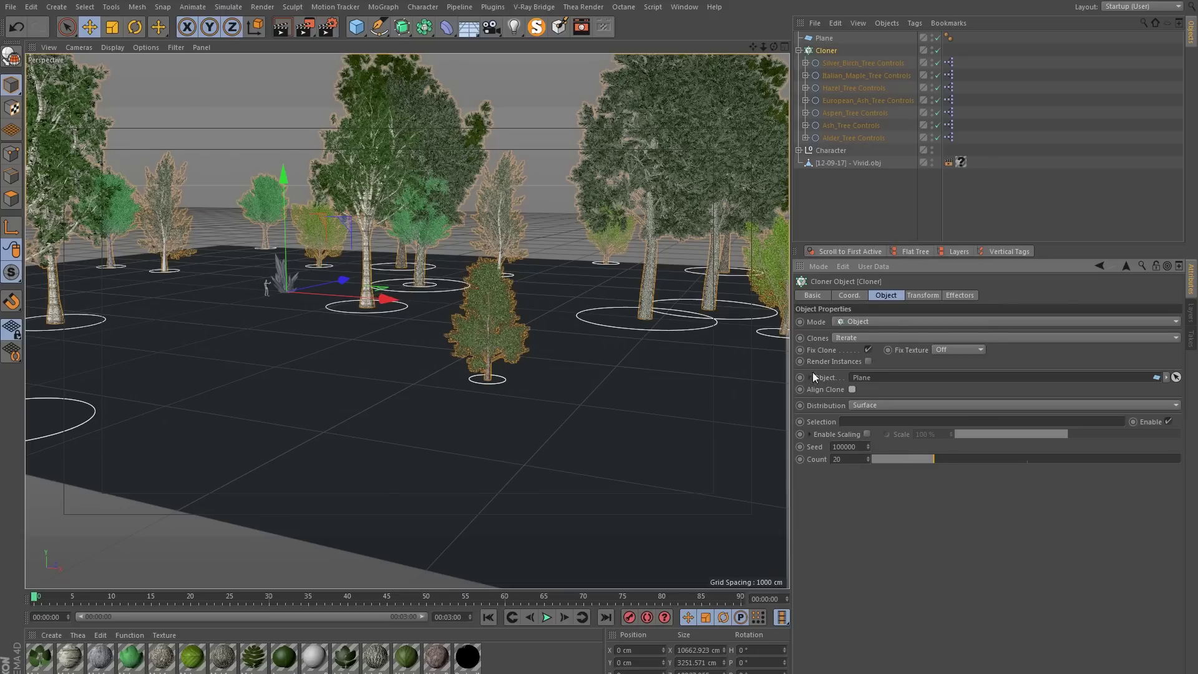
left_click(869, 362)
right_click(829, 361)
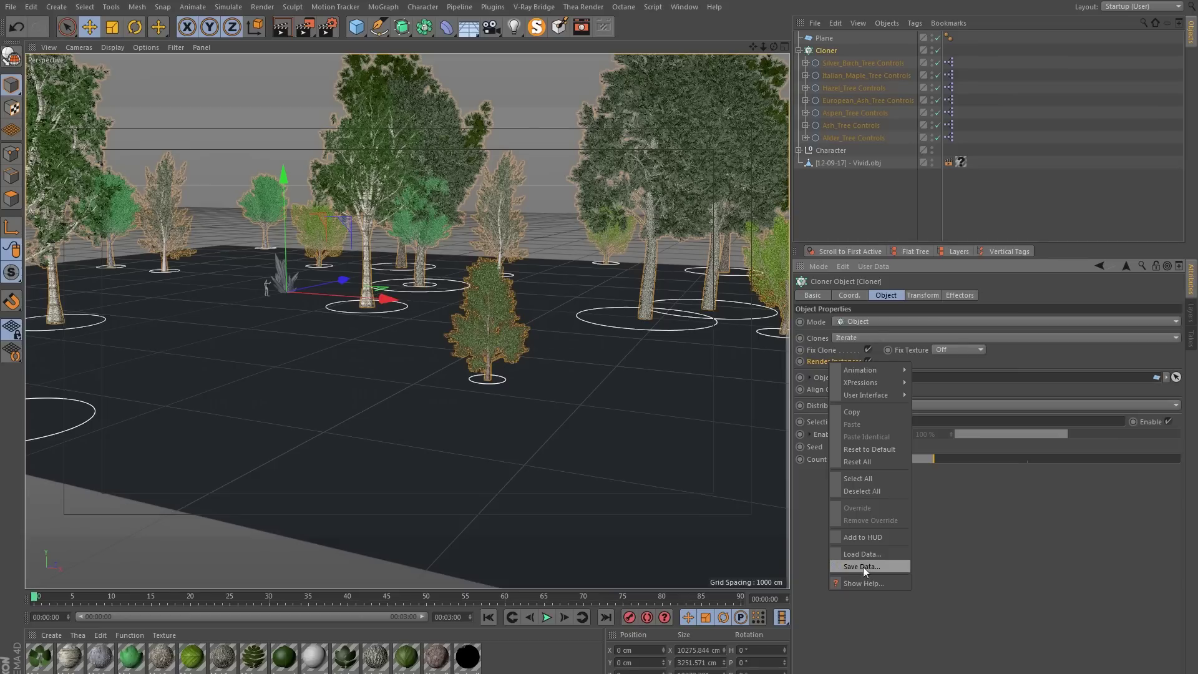
left_click(859, 608)
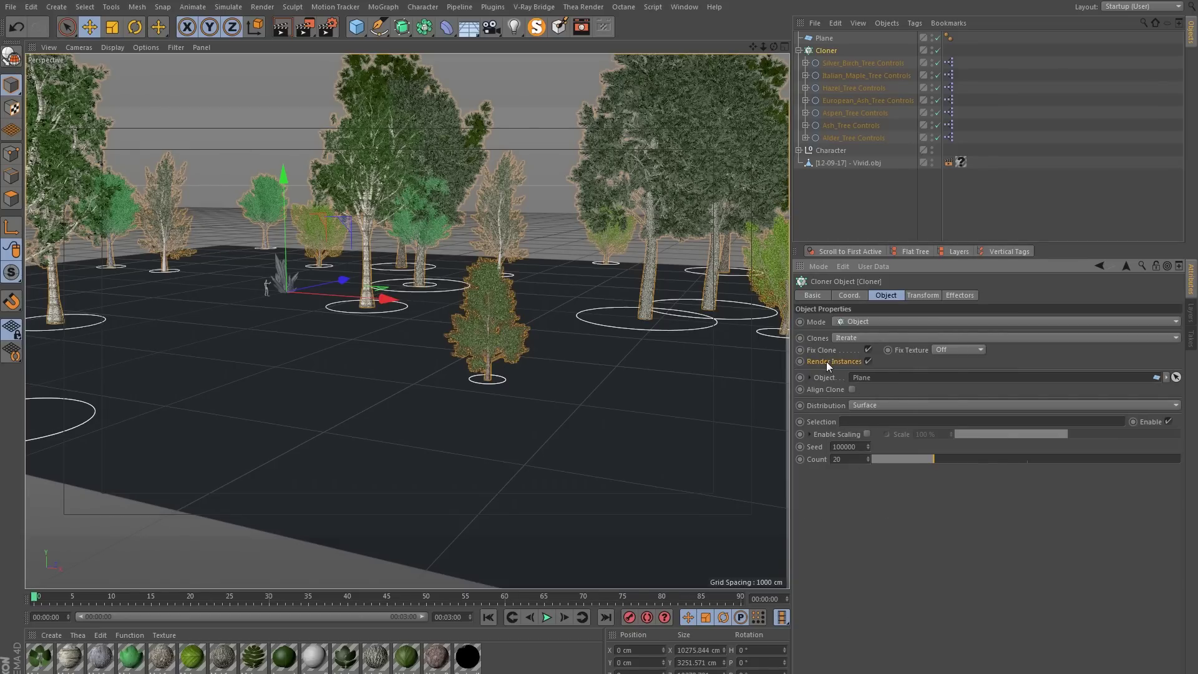
- Set the Cloner's count to 150
key("Tab")
type("150")
key("Return")
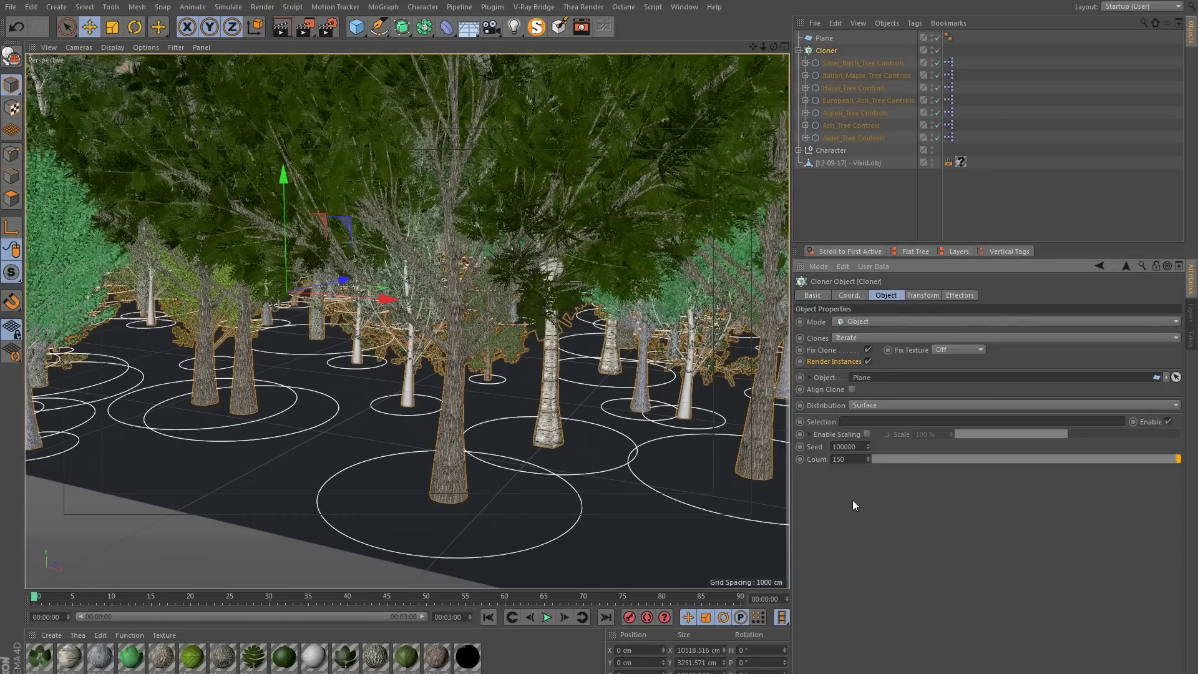
mouse_move(505, 389)
right_mouse_down("alt")
mouse_move(305, 336)
mouse_move(316, 340)
right_mouse_up("alt")
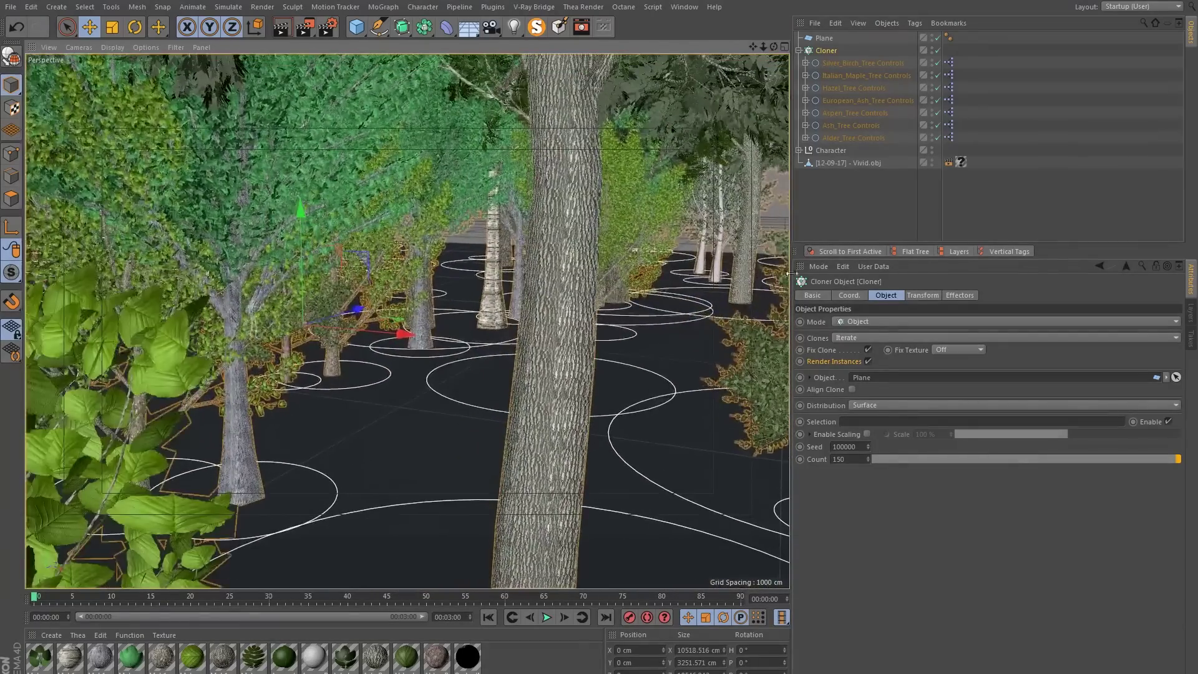
- Set the film aspect to 0.8 in the render output settings
left_click(328, 27)
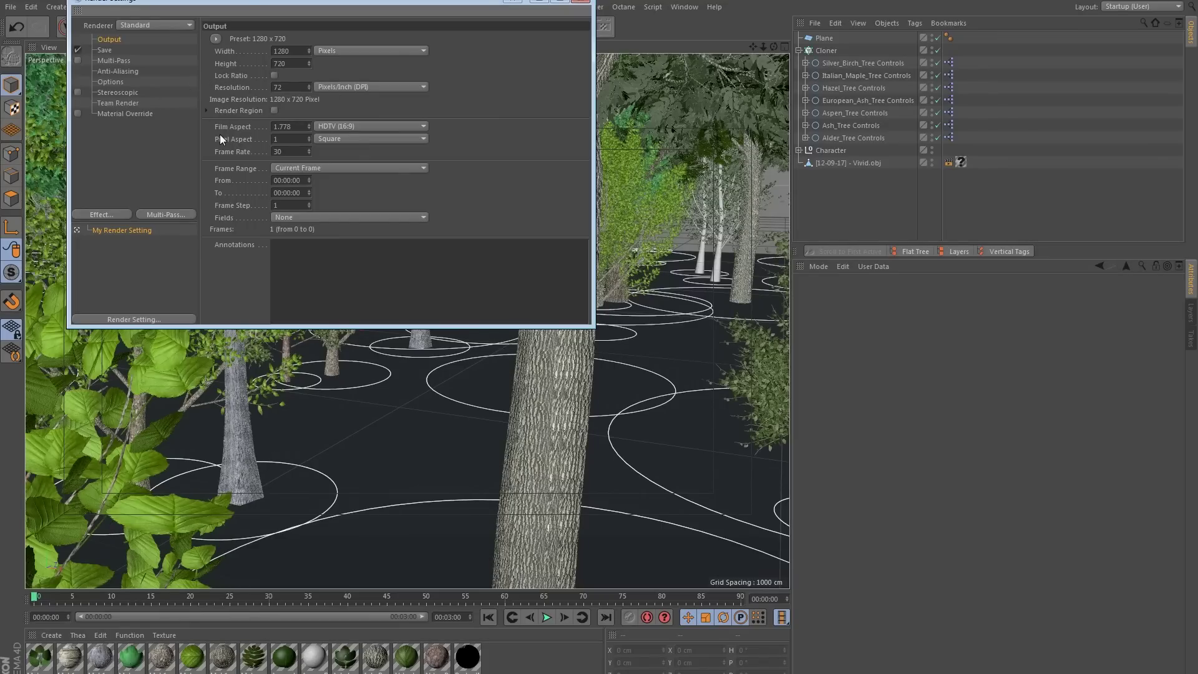
double_click(288, 127)
type("0.8")
key("Return")
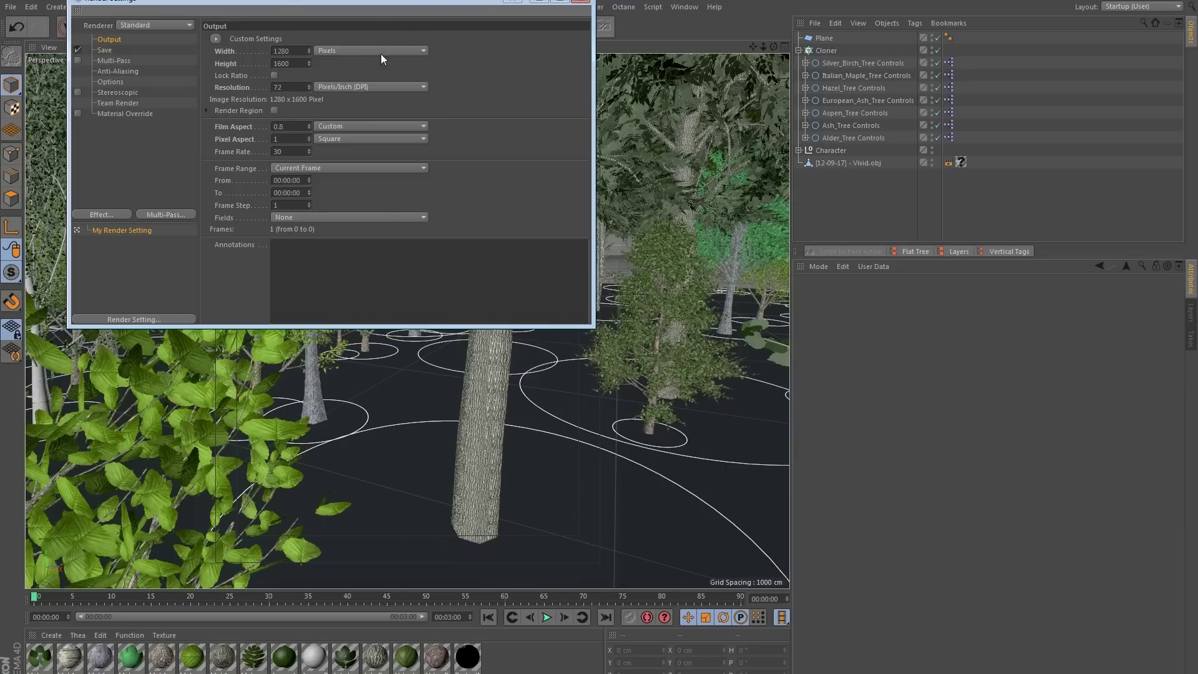
- Switch to Windows Photo Viewer to examine the reference image f-Edit.jpg, and close the render settings on return
key("alt+Tab")
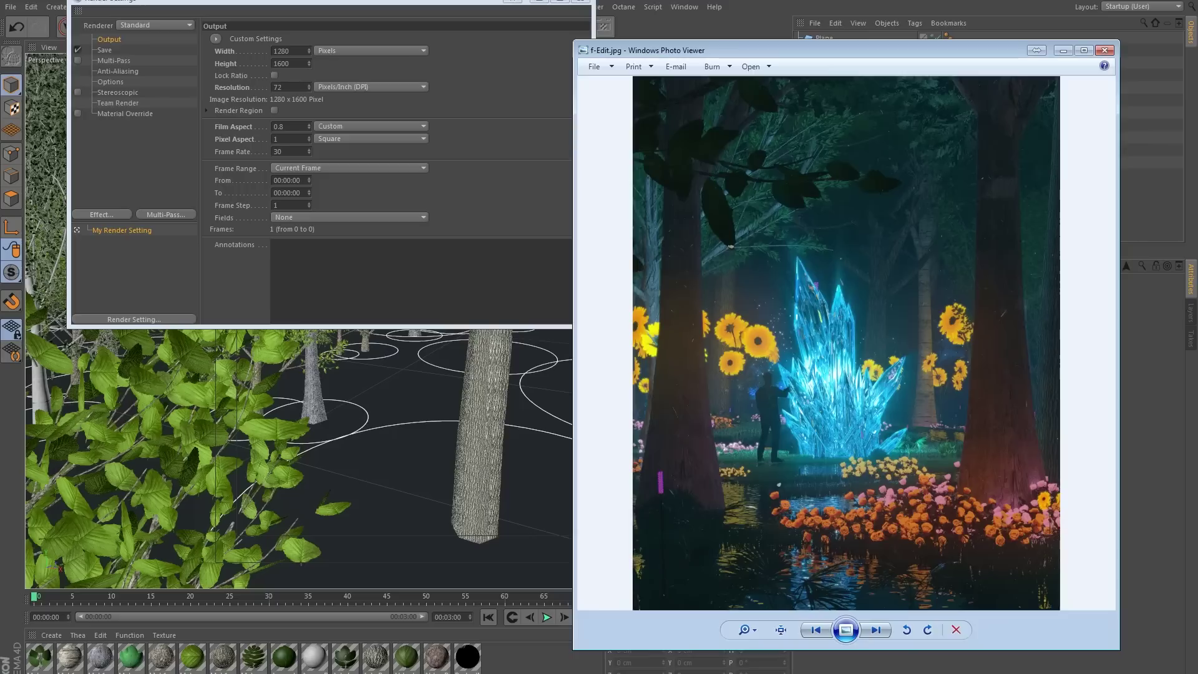
left_click_drag(653, 51, 421, 109)
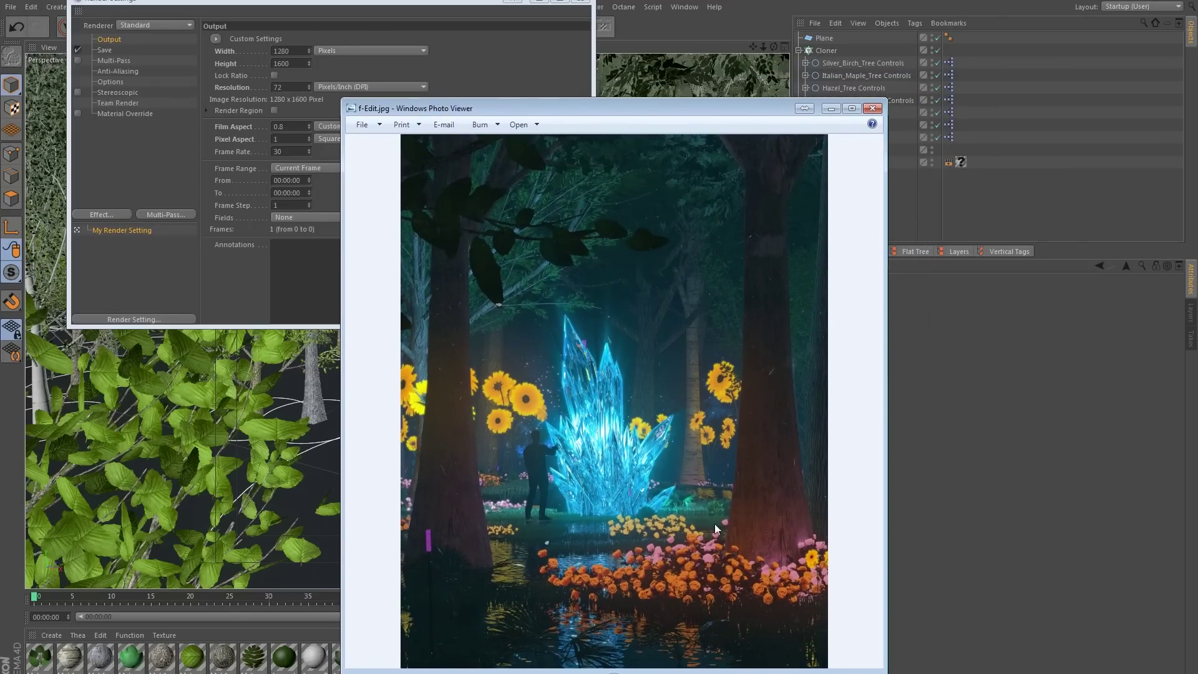
left_click(452, 40)
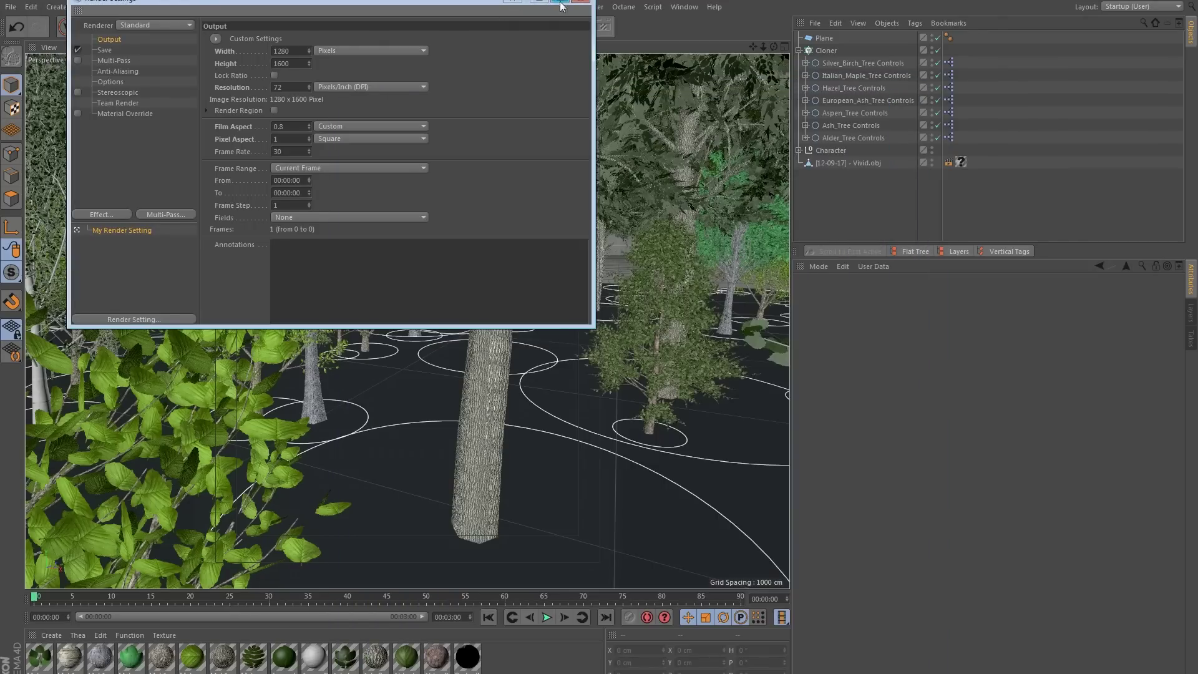
left_click(581, 2)
- Add a Camera, look through it, and frame the crystal cluster and character from a low angle
left_click(491, 26)
left_click(561, 39)
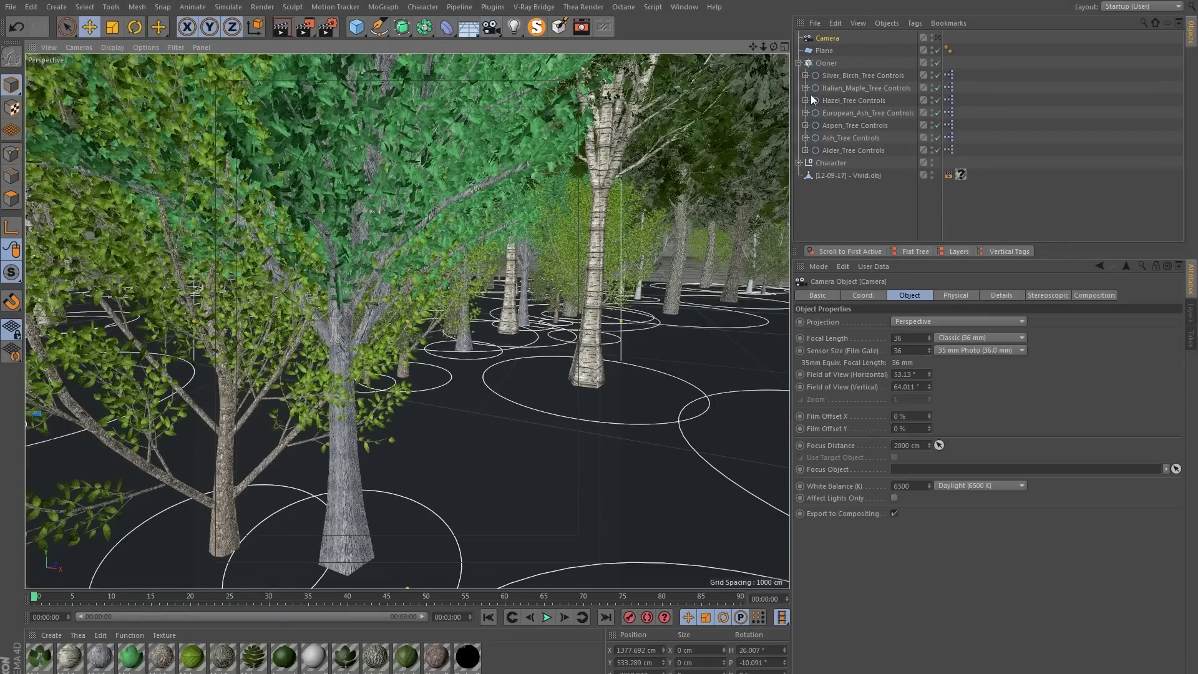
left_click(938, 38)
middle_click_drag(140, 354, 377, 324, "alt")
left_click_drag(379, 331, 417, 354, "alt")
middle_click_drag(417, 354, 418, 384, "alt")
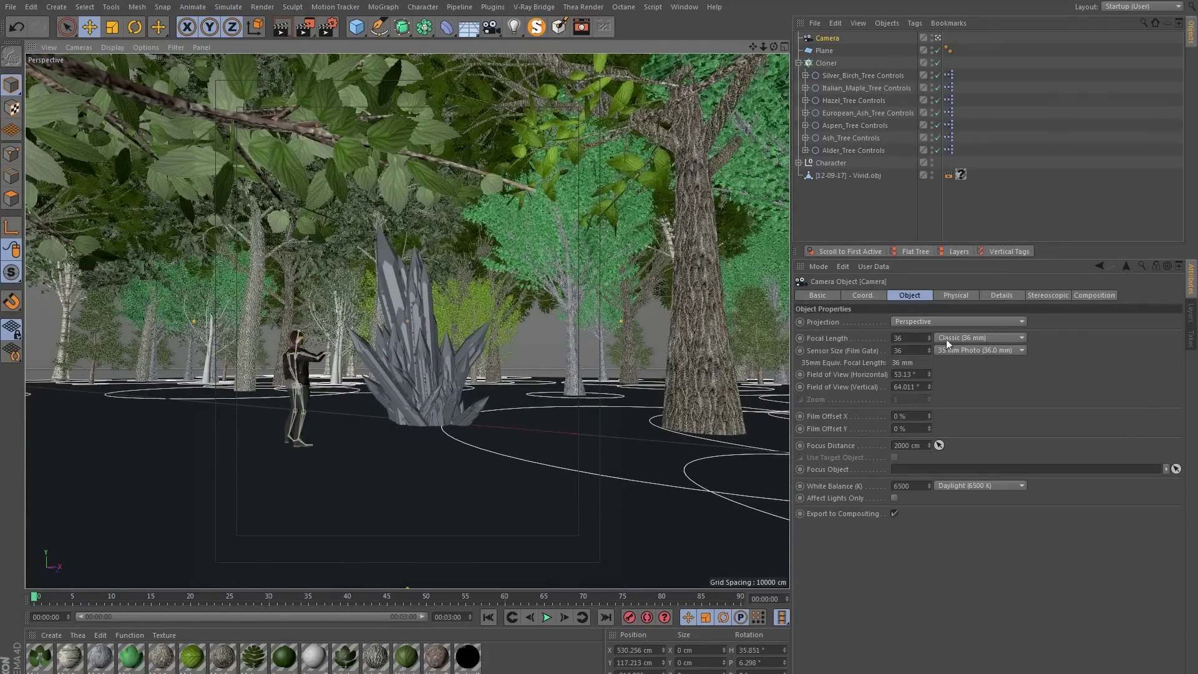
- Set the camera's focal length to 100 mm and pull the camera back to reframe the crystals and character
left_click(910, 337)
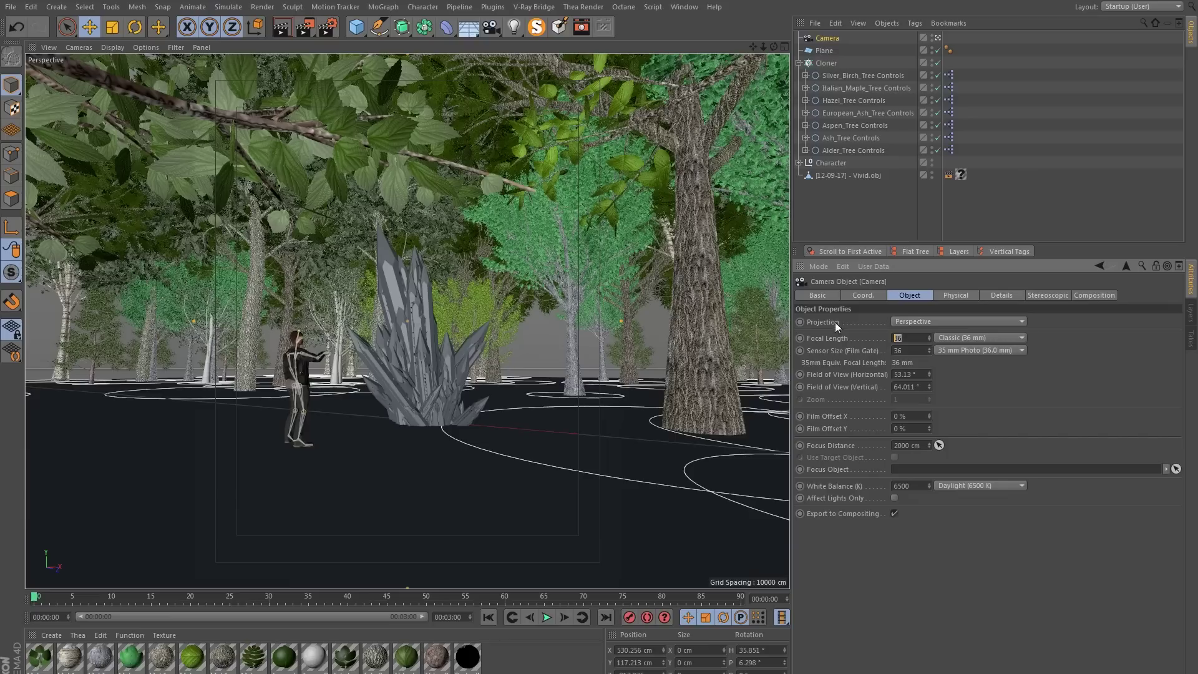
type("100")
key("Return")
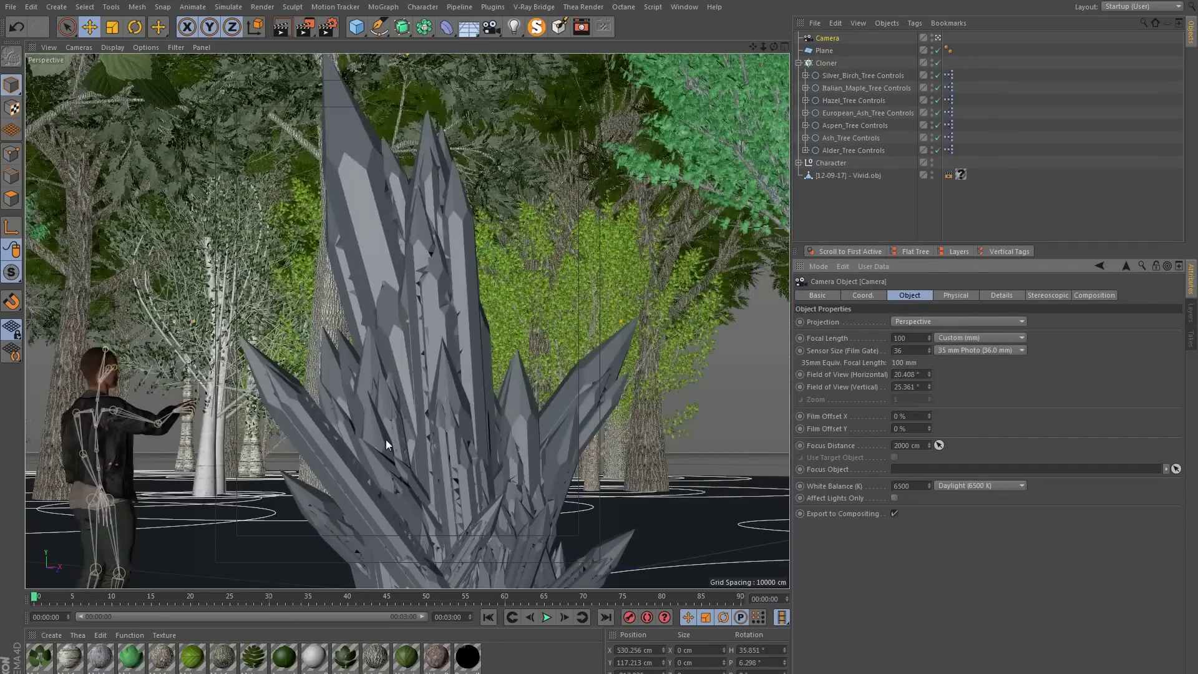
mouse_move(447, 387)
right_mouse_down("alt")
mouse_move(324, 437)
mouse_move(488, 463)
mouse_move(456, 447)
mouse_move(395, 452)
mouse_move(442, 410)
mouse_move(433, 381)
mouse_move(455, 381)
mouse_move(410, 398)
mouse_move(440, 400)
right_mouse_up("alt")
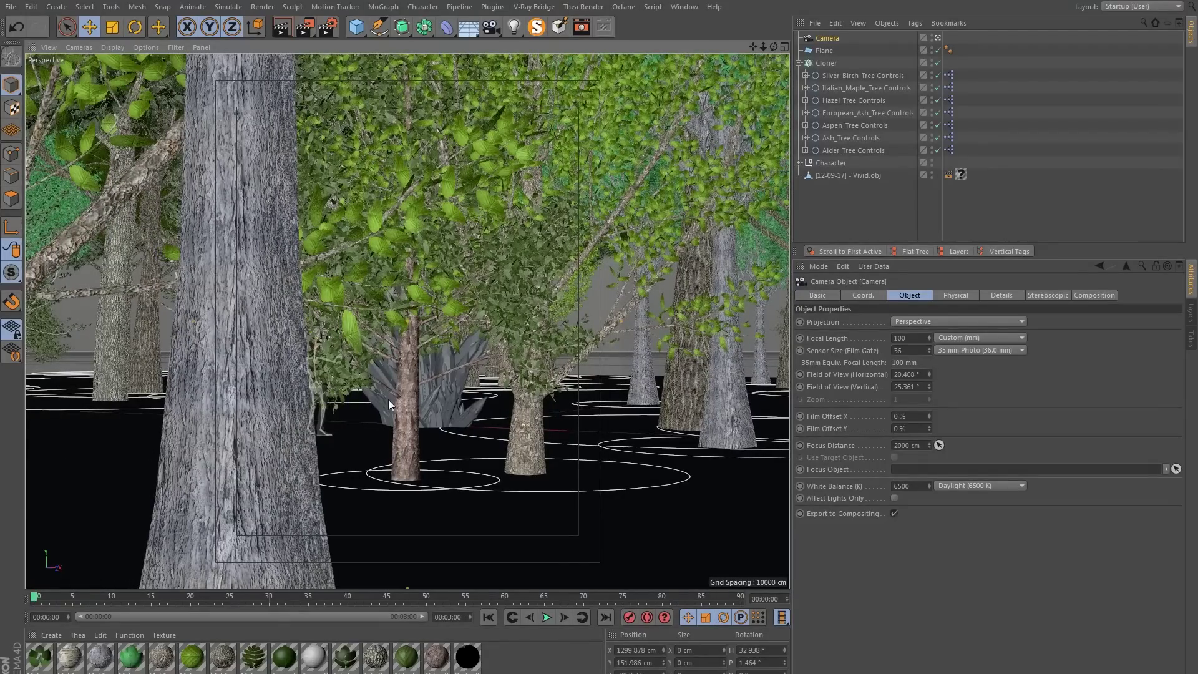
left_click_drag(395, 401, 427, 406, "alt")
middle_click_drag(427, 405, 437, 401, "alt")
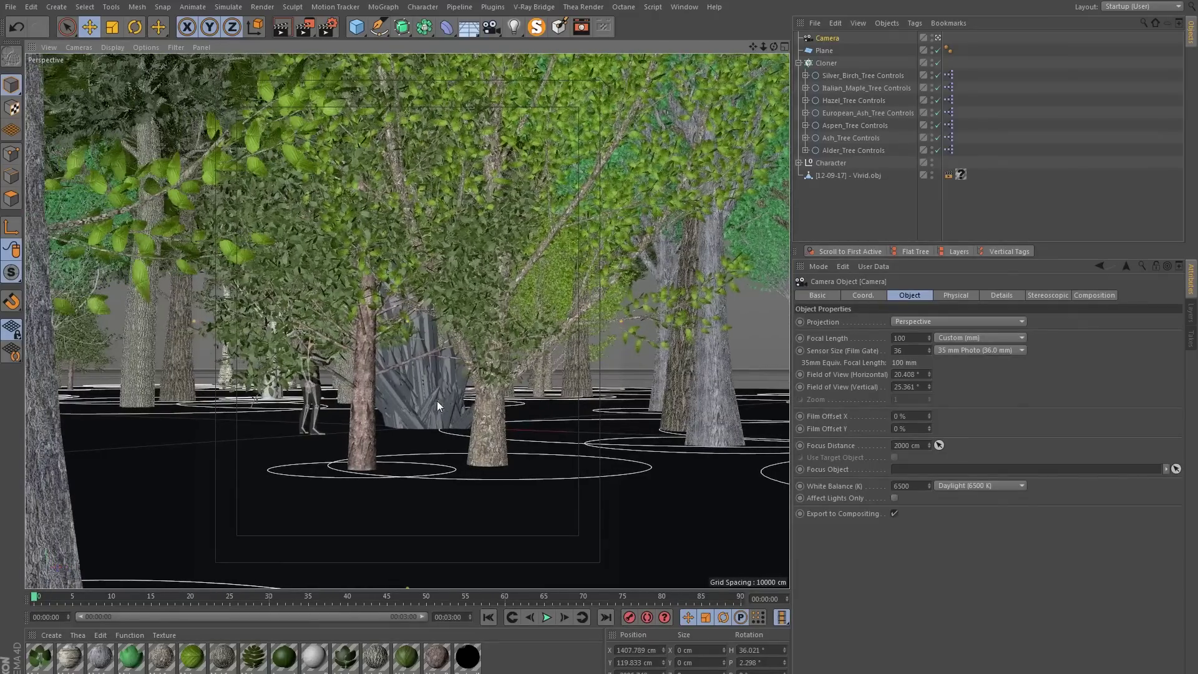
- Lower the Cloner's seed to 99996 to find a tree layout that leaves the crystals and character unobstructed
left_click(823, 65)
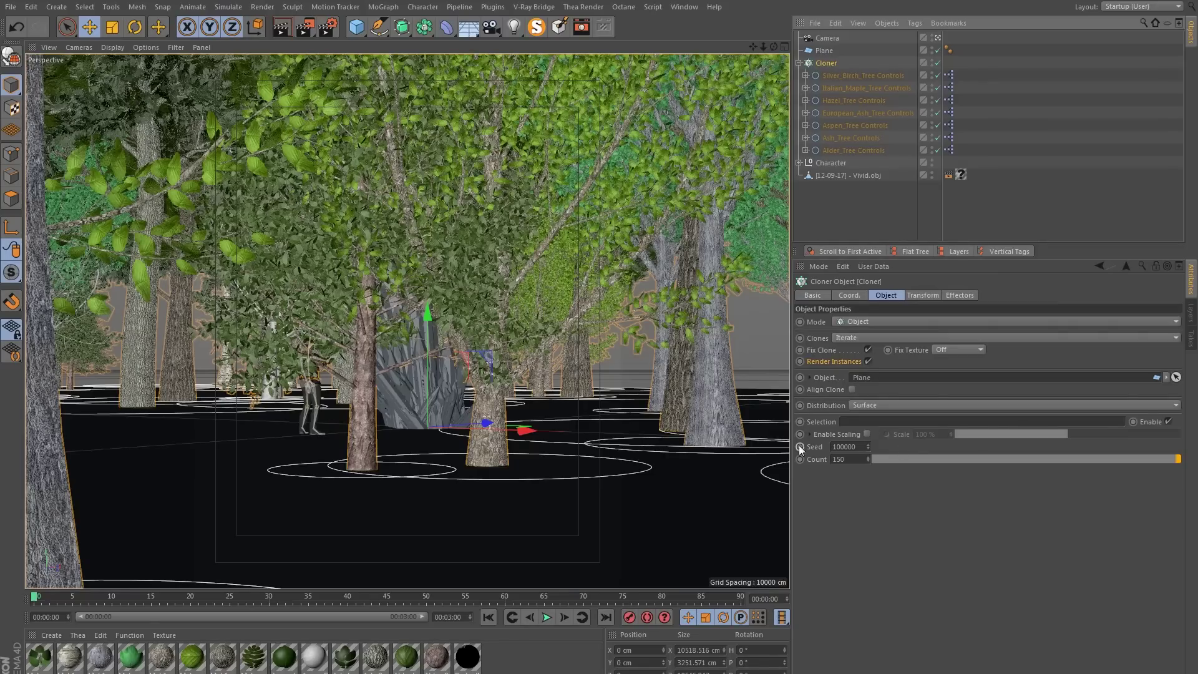
left_click(869, 449)
left_click(868, 449)
left_click(869, 449)
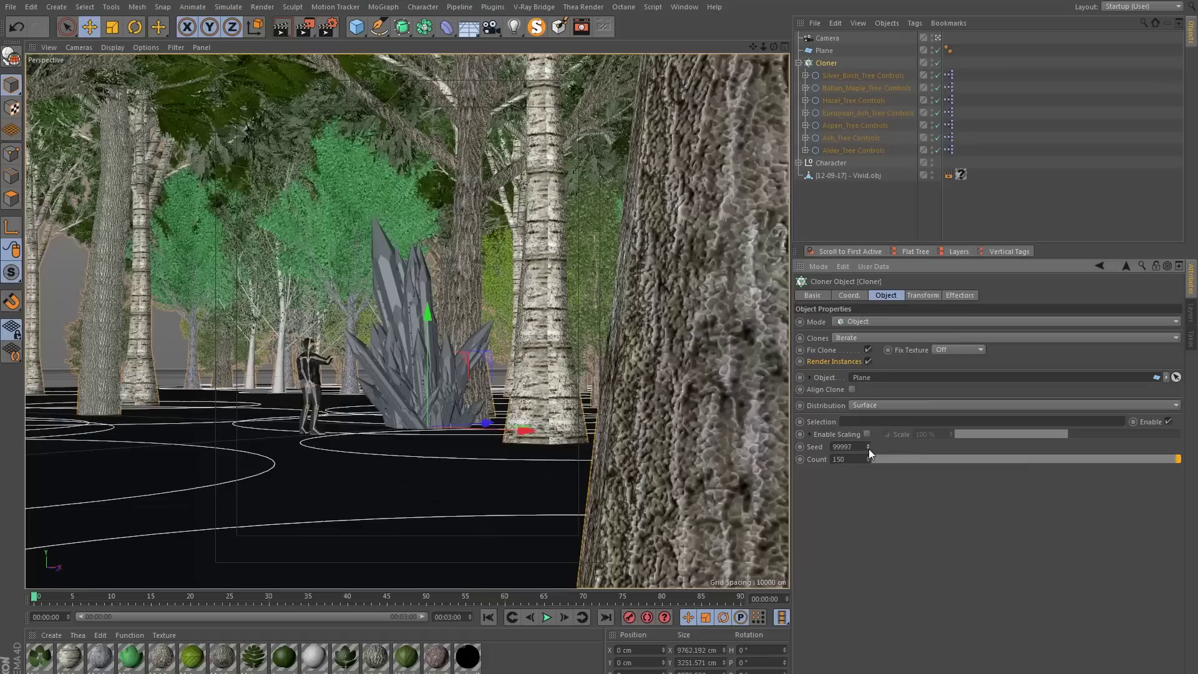
left_click(869, 449)
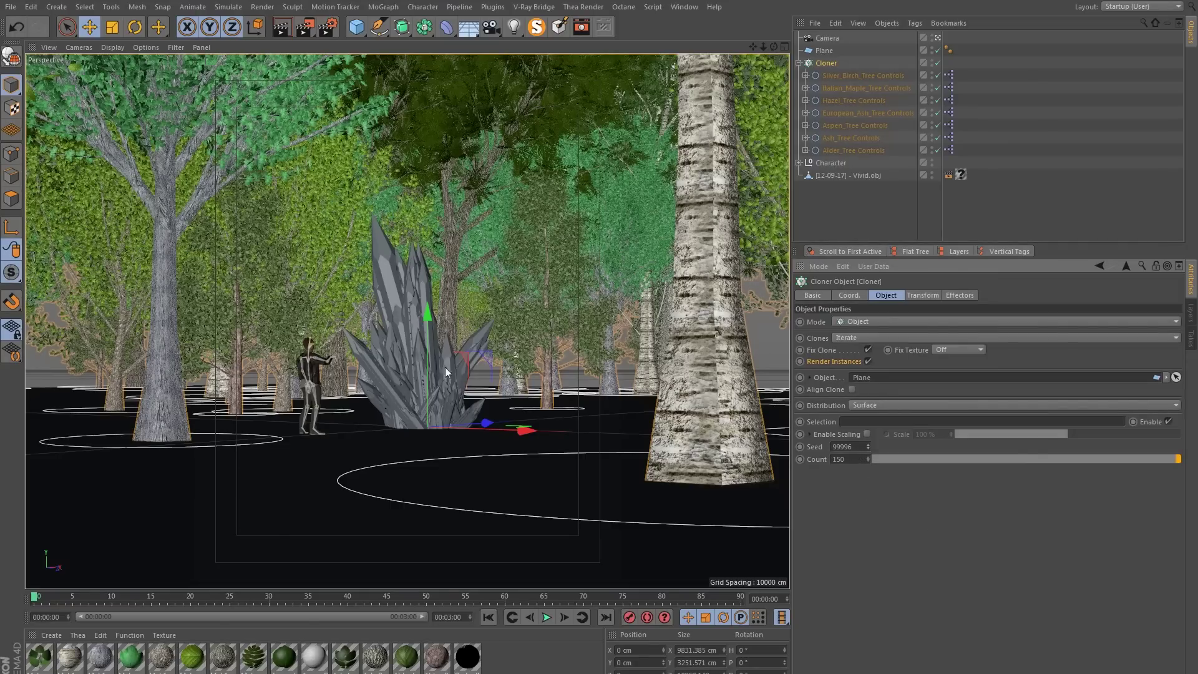
- Compare the shot with the reference image f-Edit.jpg in Windows Photo Viewer, and slightly adjust the camera angle around the crystals
key("alt+Tab")
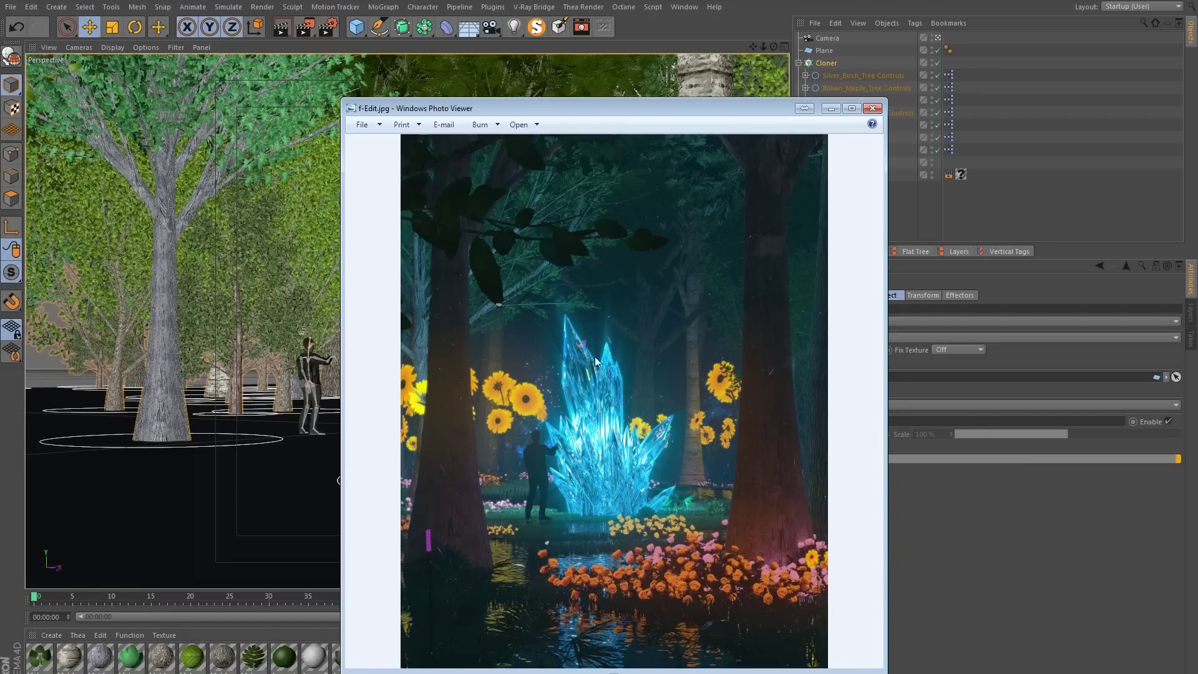
left_click(873, 108)
left_click(881, 211)
mouse_move(398, 392)
left_mouse_down("alt")
mouse_move(386, 394)
mouse_move(414, 384)
left_mouse_up("alt")
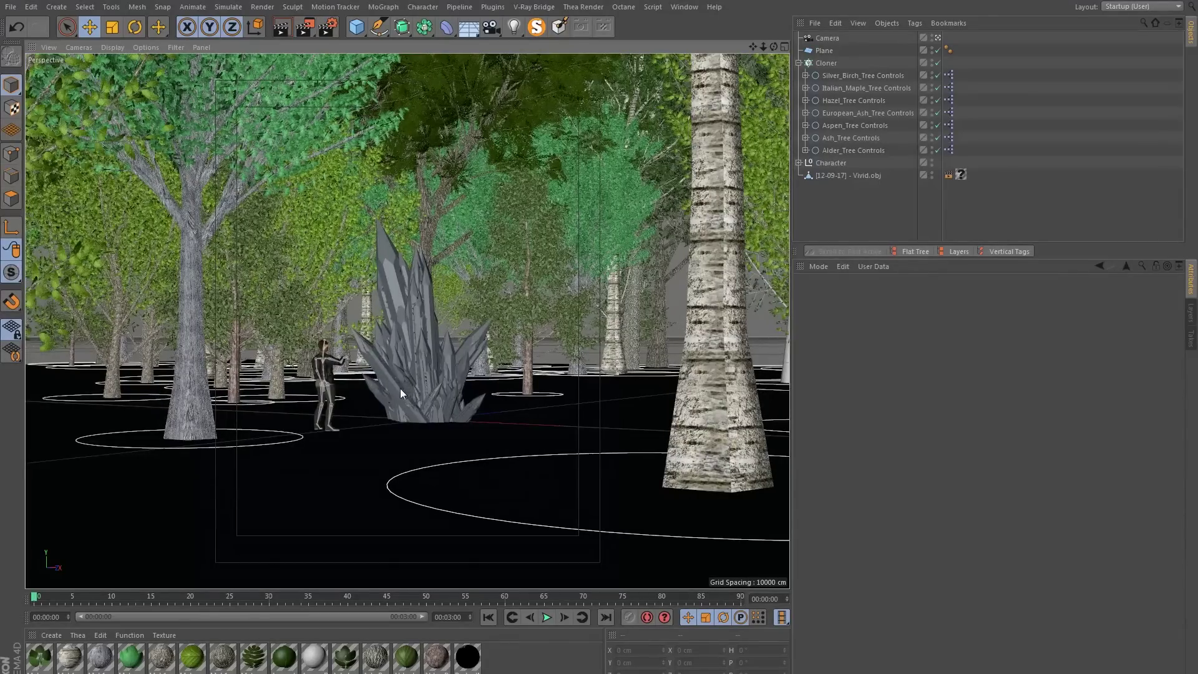
- Inspect the Cloner's tree types by selecting some and temporarily disabling others to identify the grey-barked foreground tree
left_click(851, 149)
left_click(847, 136)
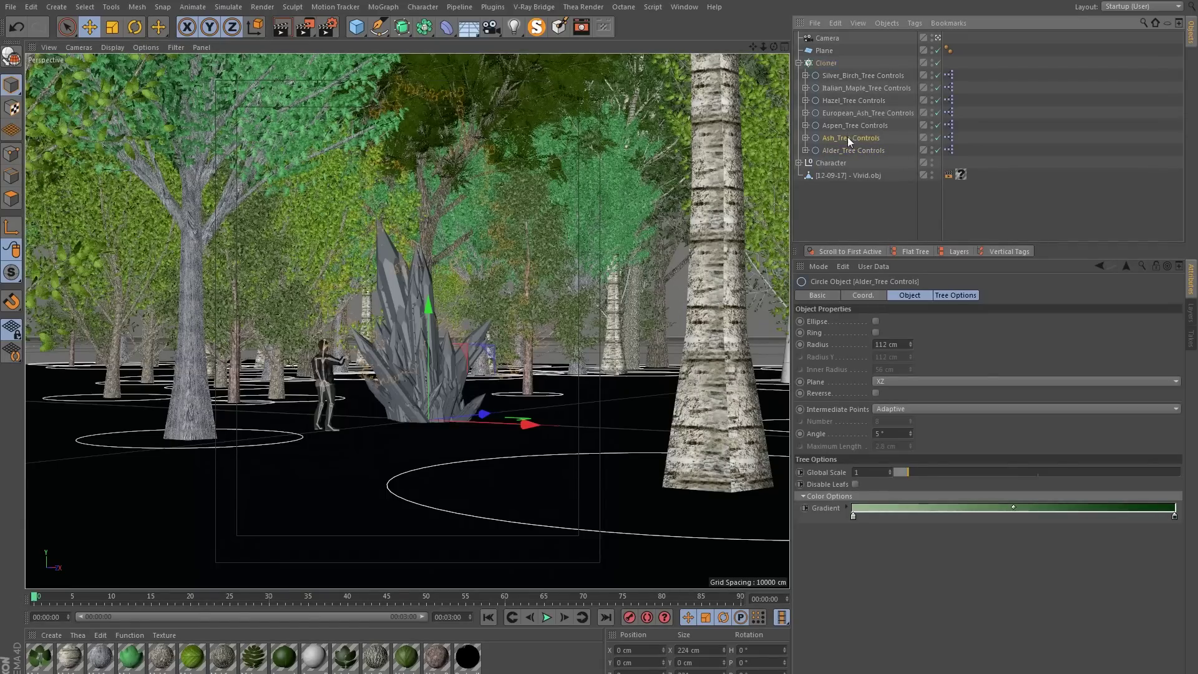
left_click(852, 122)
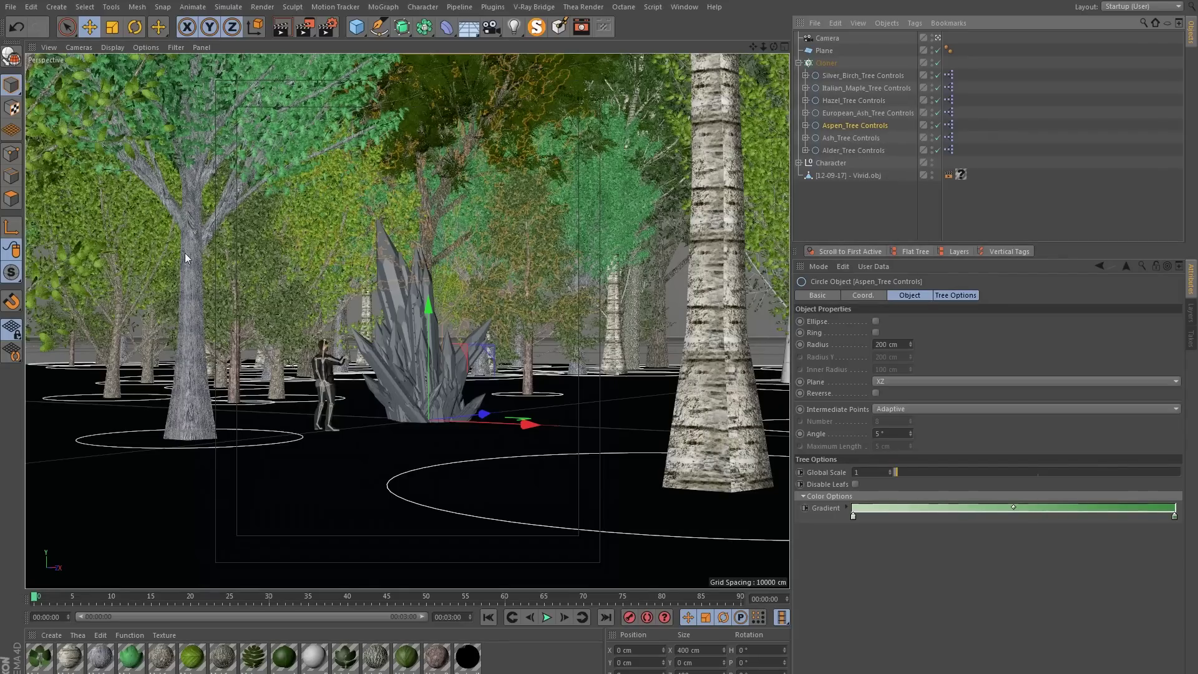
left_click(917, 102)
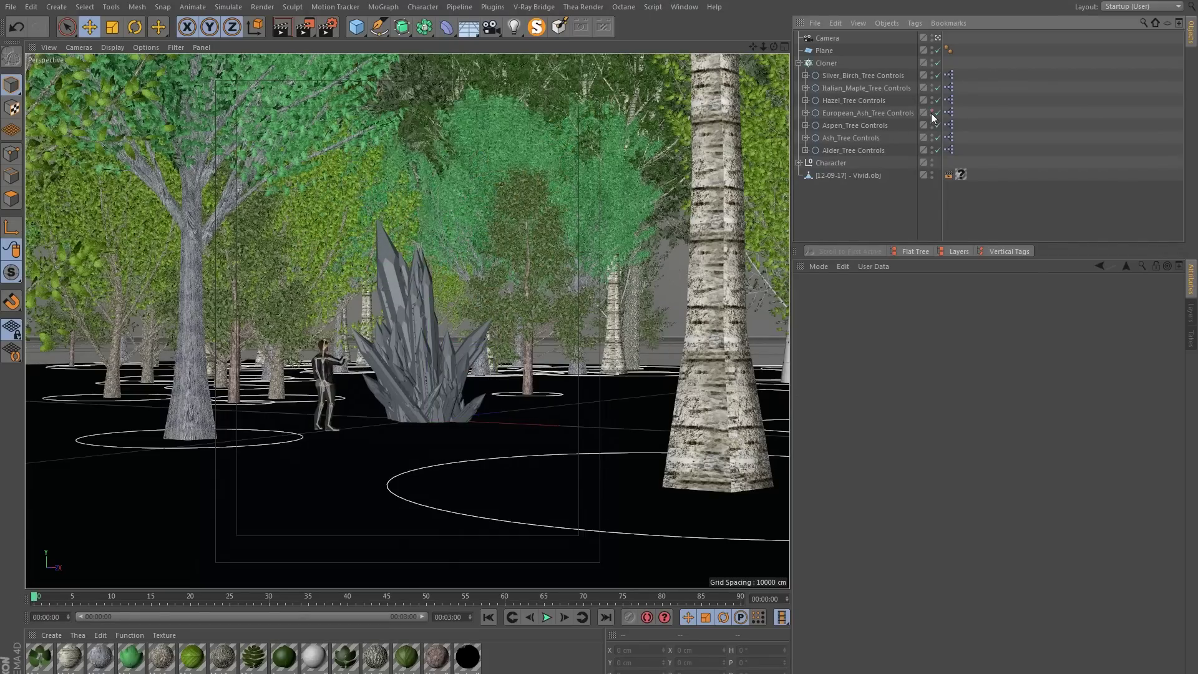
left_click(932, 100)
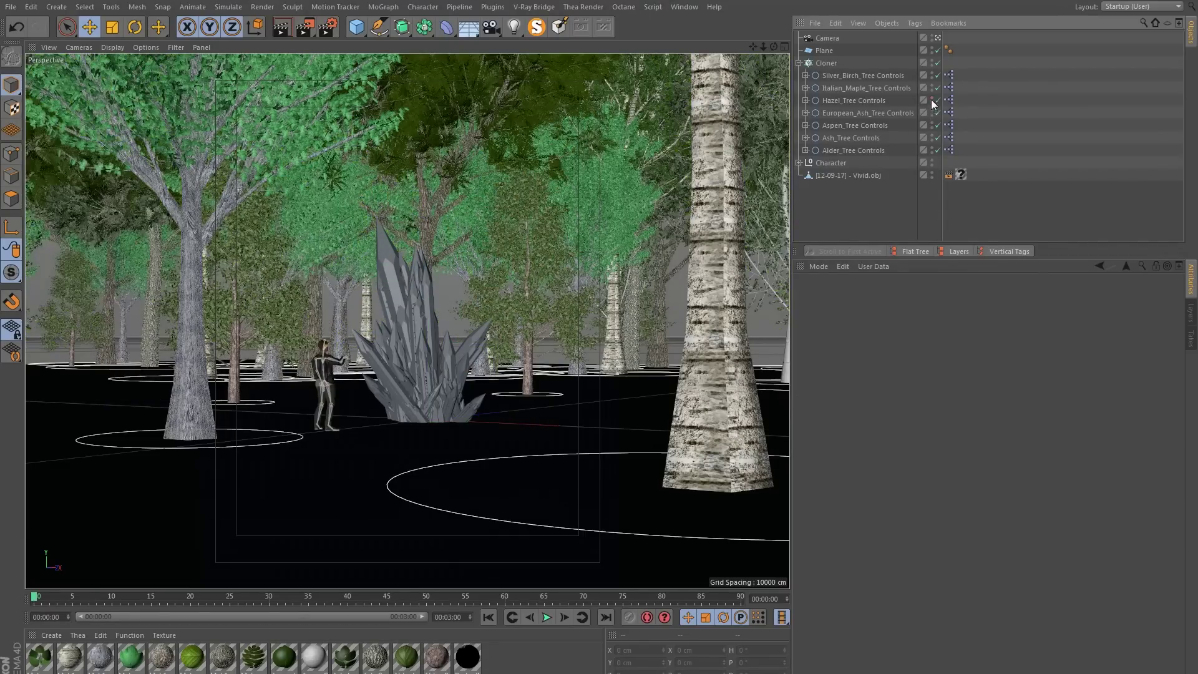
left_click(931, 89)
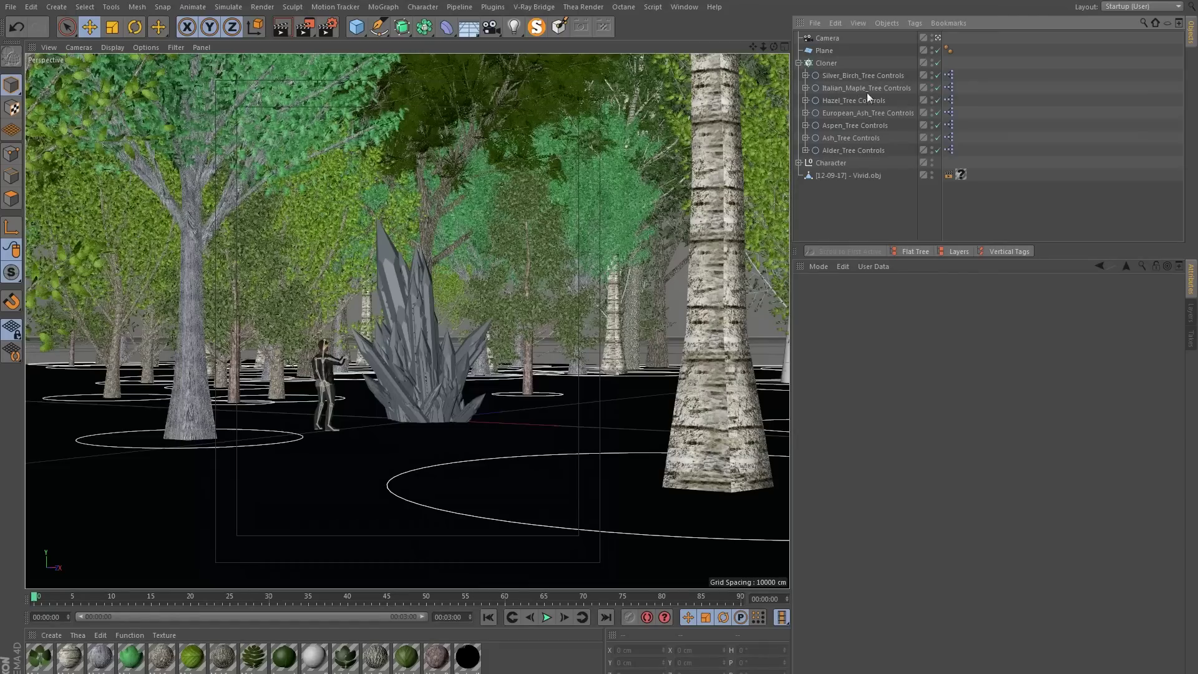
- Copy the Italian Maple out of the Cloner and move it into the foreground beside the character, at about X 453 cm
left_click(846, 89)
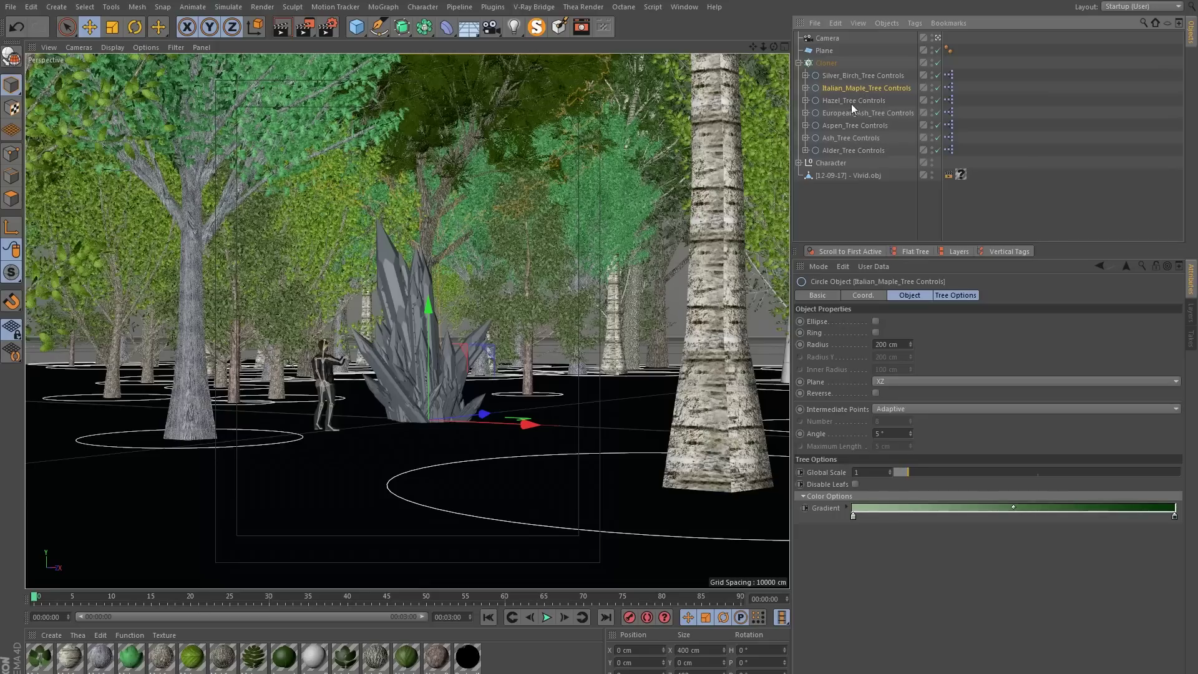
left_click_drag(845, 90, 832, 213, "ctrl")
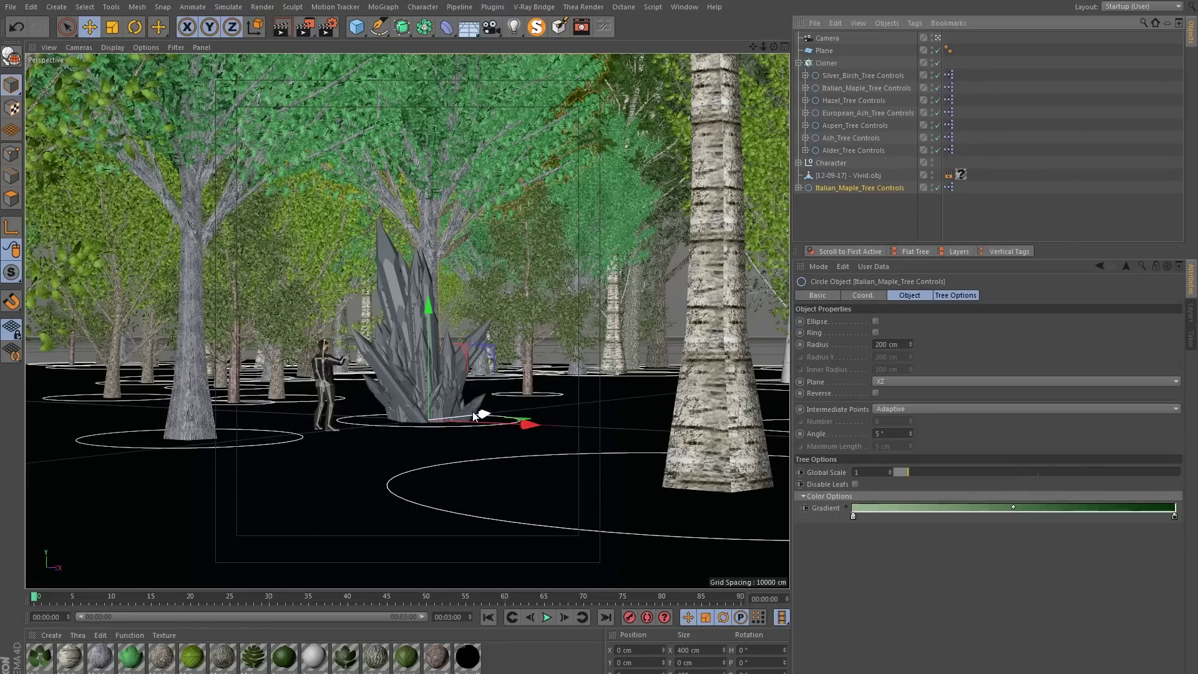
left_click_drag(481, 415, 347, 522)
middle_click_drag(347, 521, 423, 389, "alt")
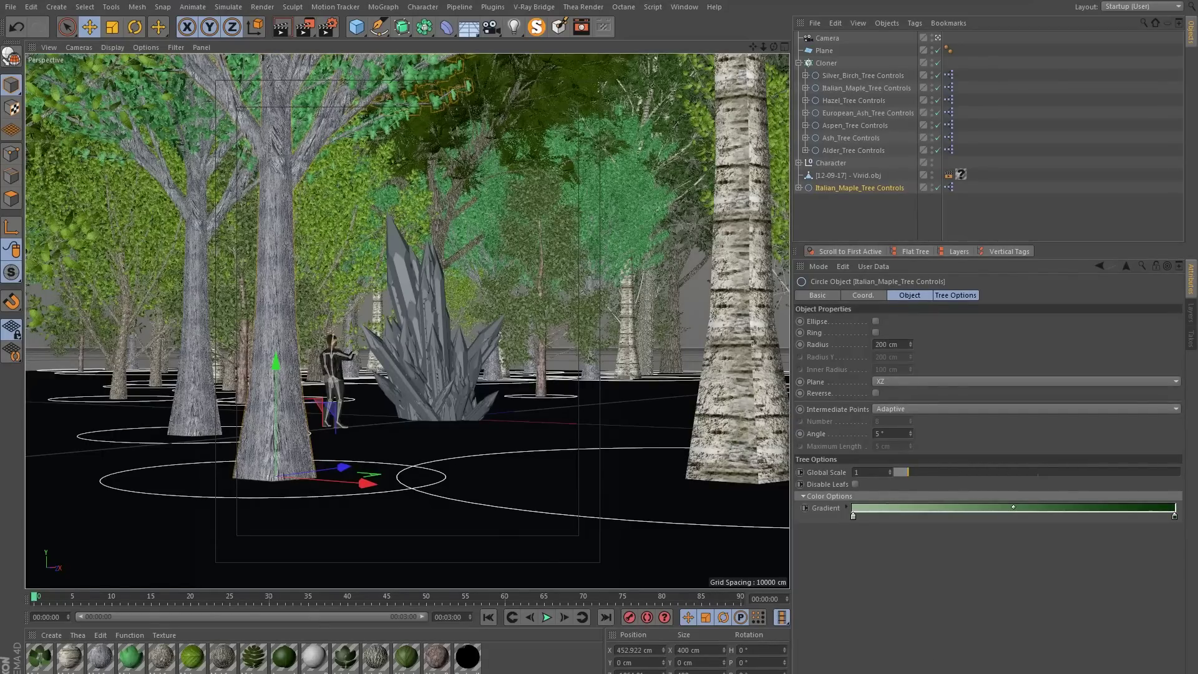
- Bring up the reference image f-Edit.jpg again to examine where the foreground trees stand, and minimize its windows
key("alt+Tab")
right_click(401, 296)
left_click(454, 304)
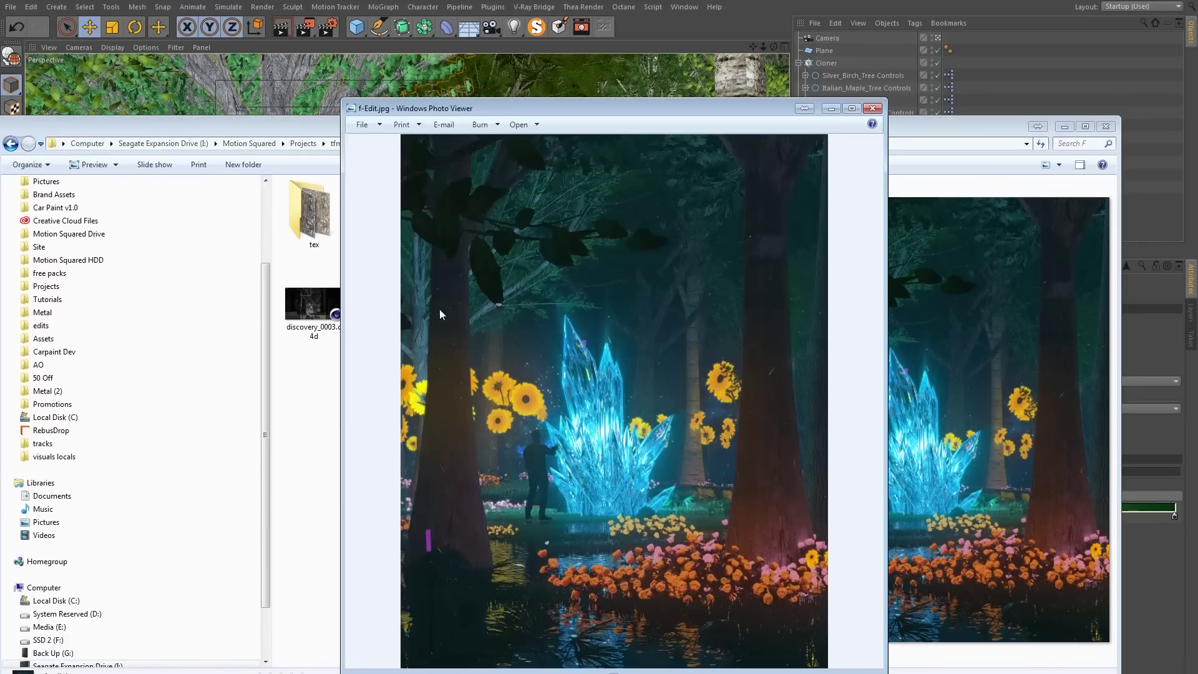
left_click(1065, 126)
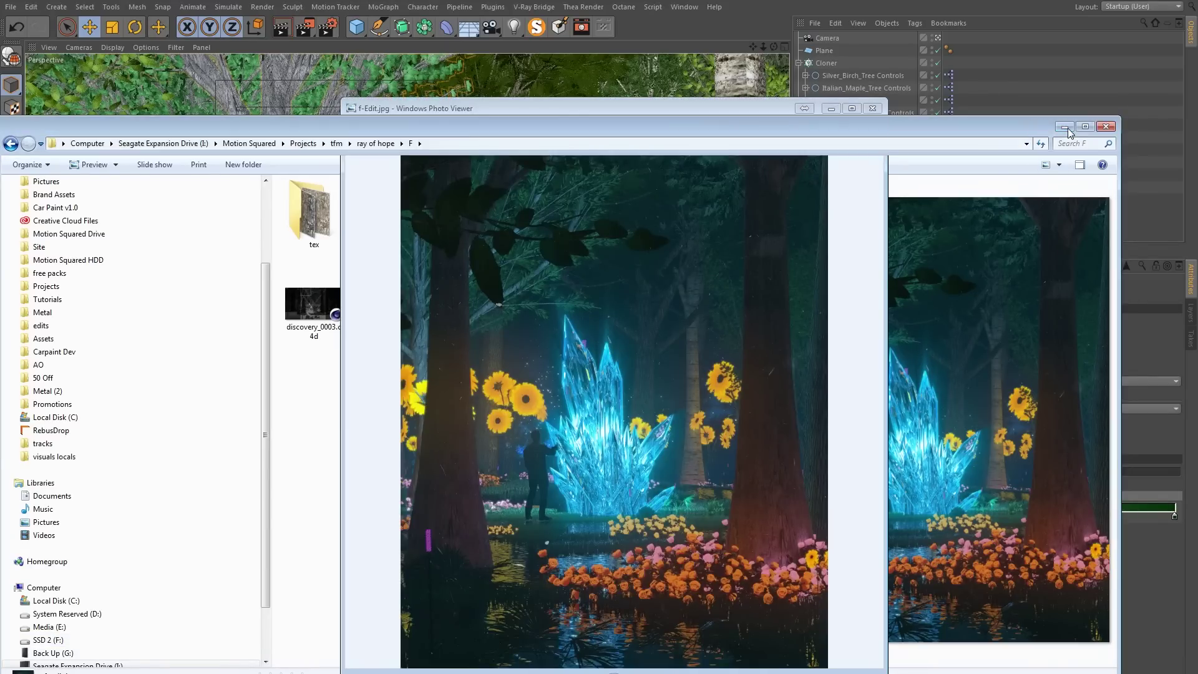
left_click(831, 110)
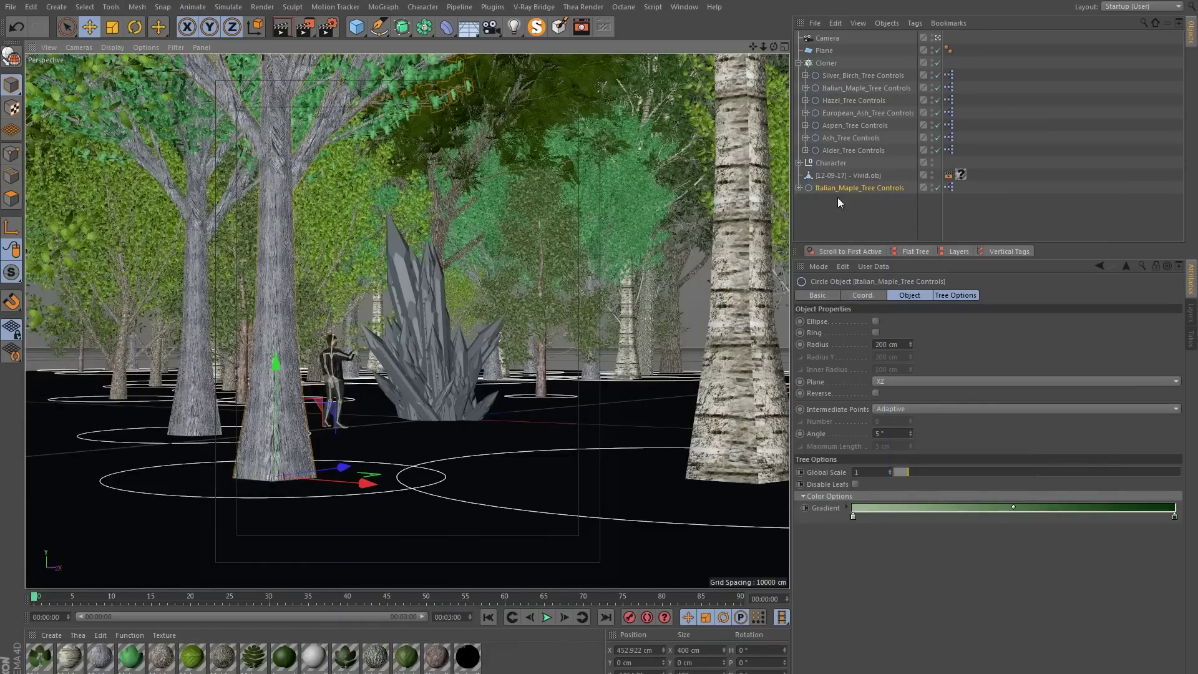
- Duplicate the separate Italian Maple, move the copy to the crystals' opposite side at about X 859 cm, and refine the camera framing
left_click_drag(837, 191, 841, 189, "ctrl")
left_click_drag(373, 482, 670, 584)
scroll(395, 406, "down", 5)
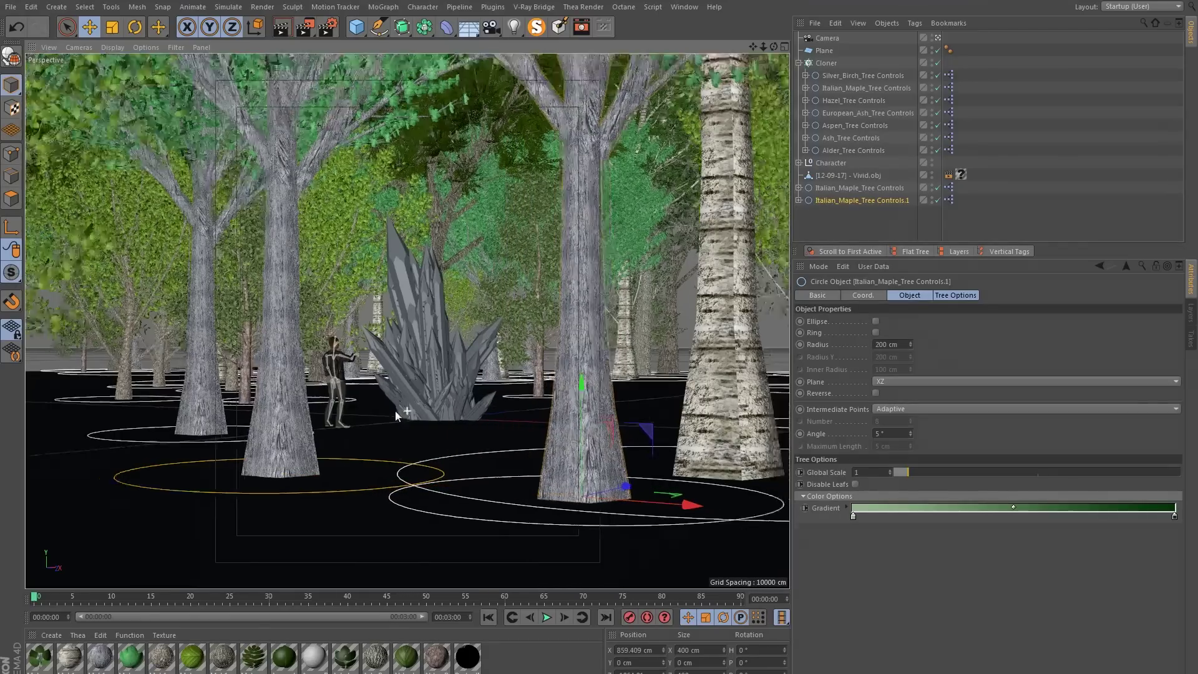
scroll(402, 398, "up", 2)
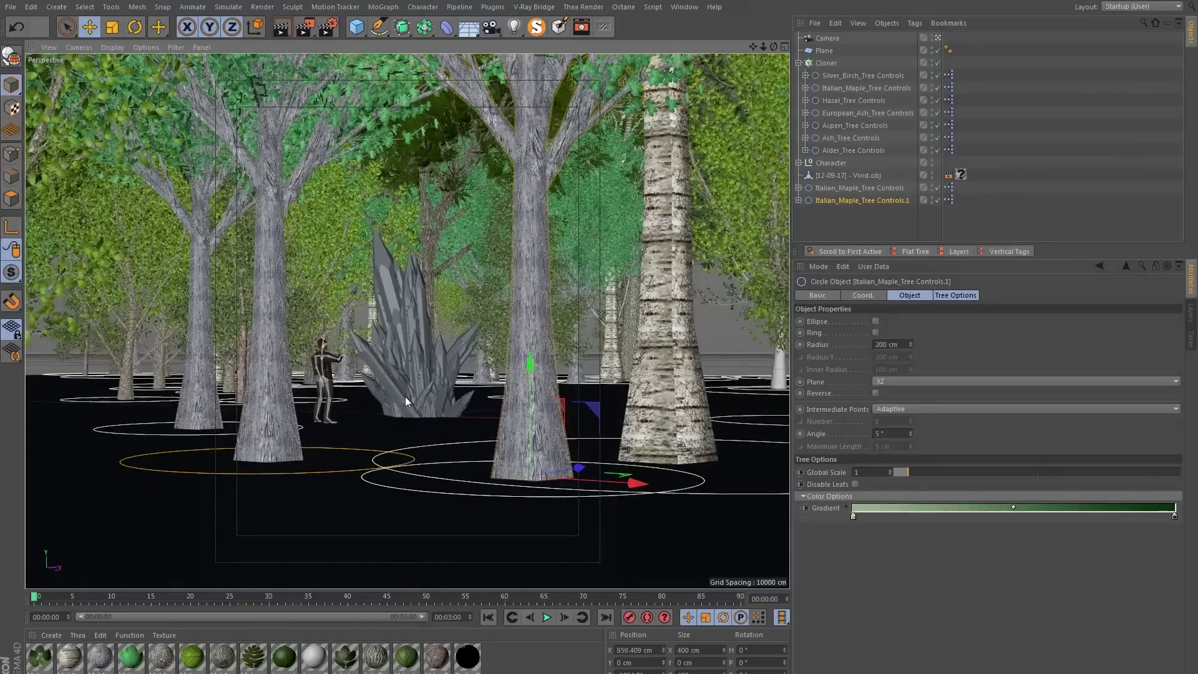
scroll(405, 400, "up", 1)
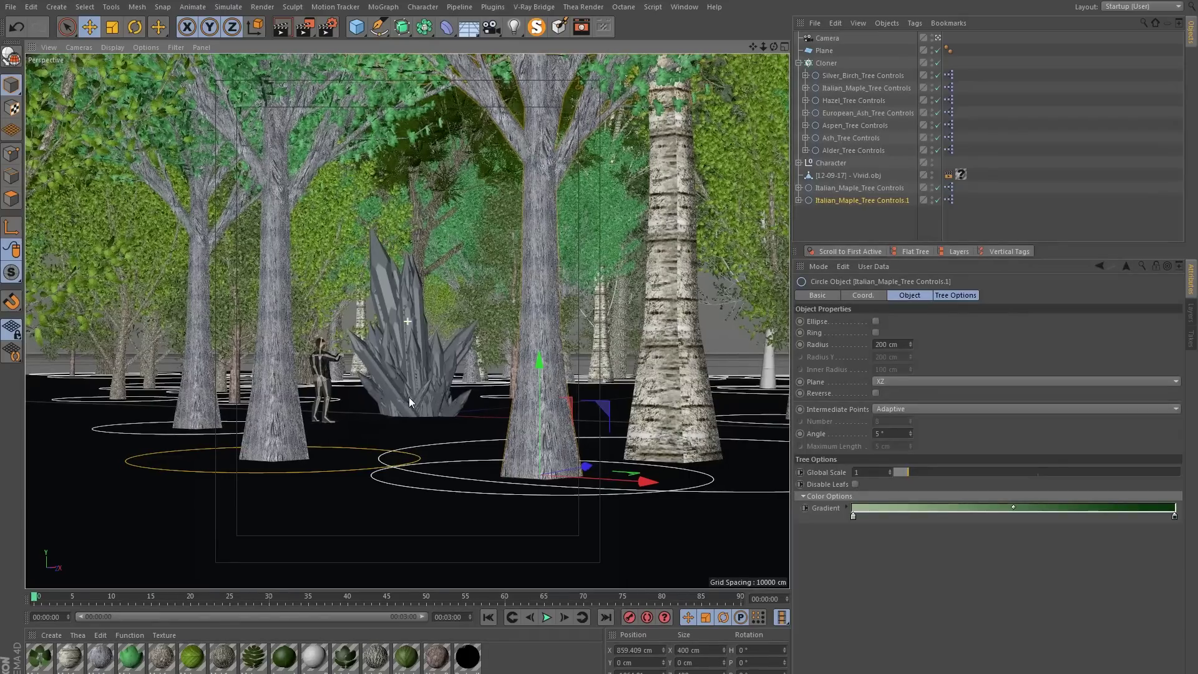
- Move the first separate Italian Maple beside the character slightly closer to the camera along its Z axis
left_click(855, 188)
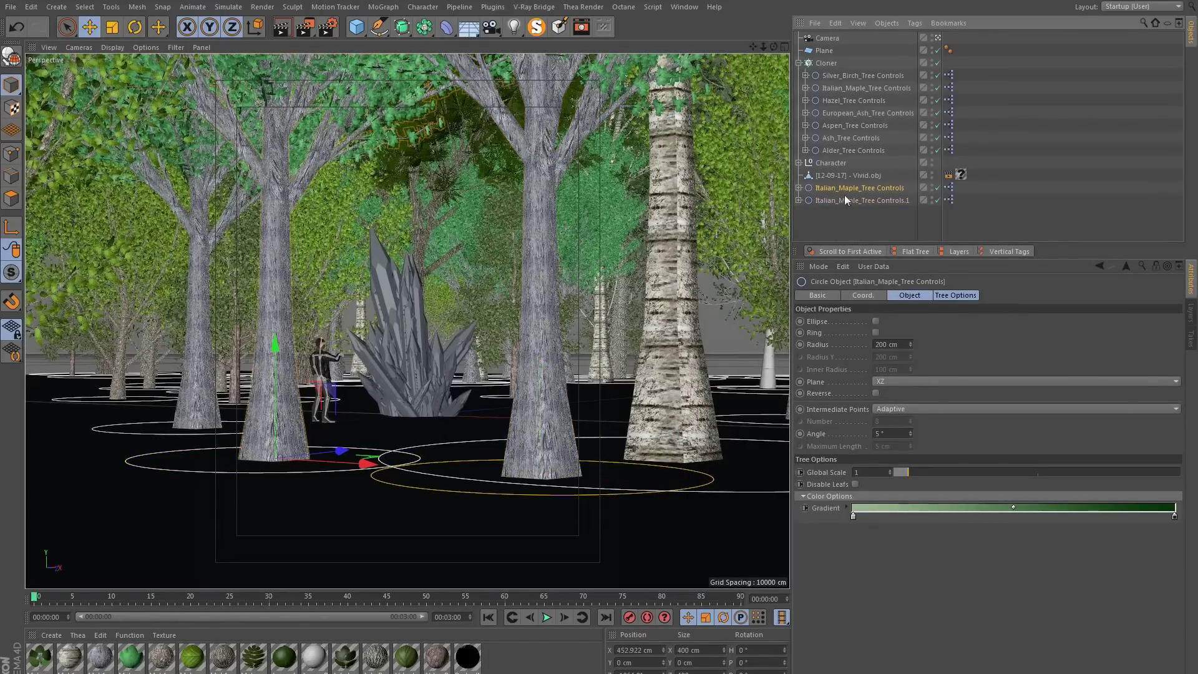
left_click_drag(339, 451, 319, 456)
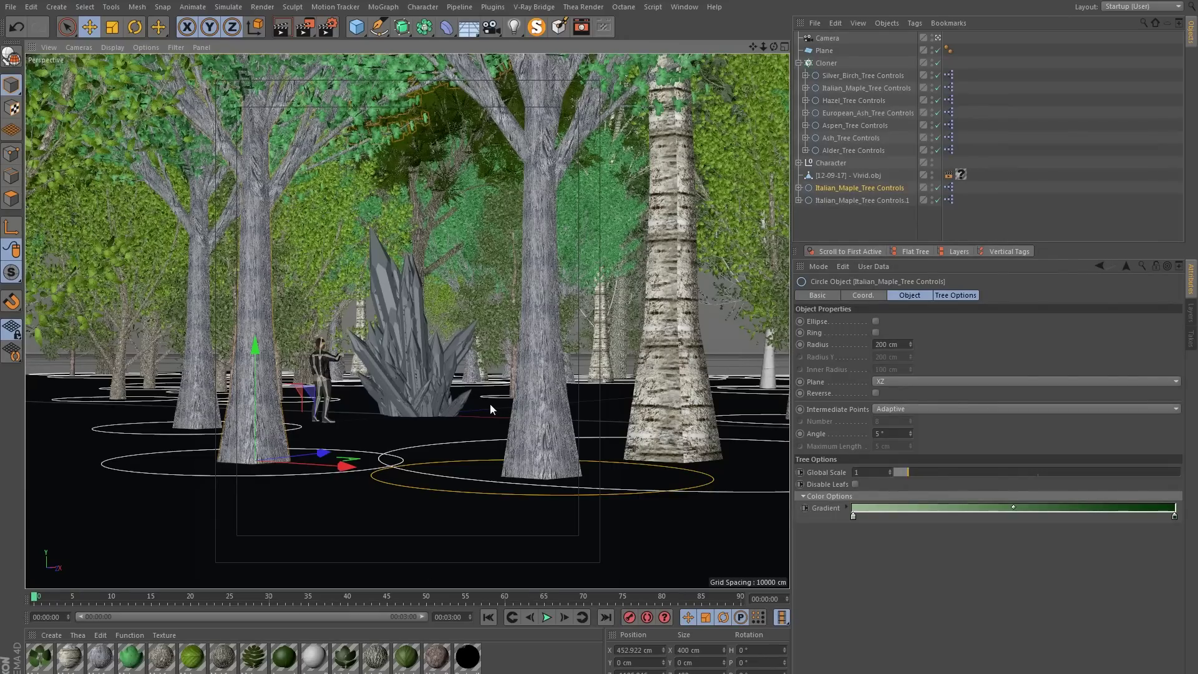
- Set the viewport's tinted border opacity to 100% and bring the camera closer to the crystals
key("shift+v")
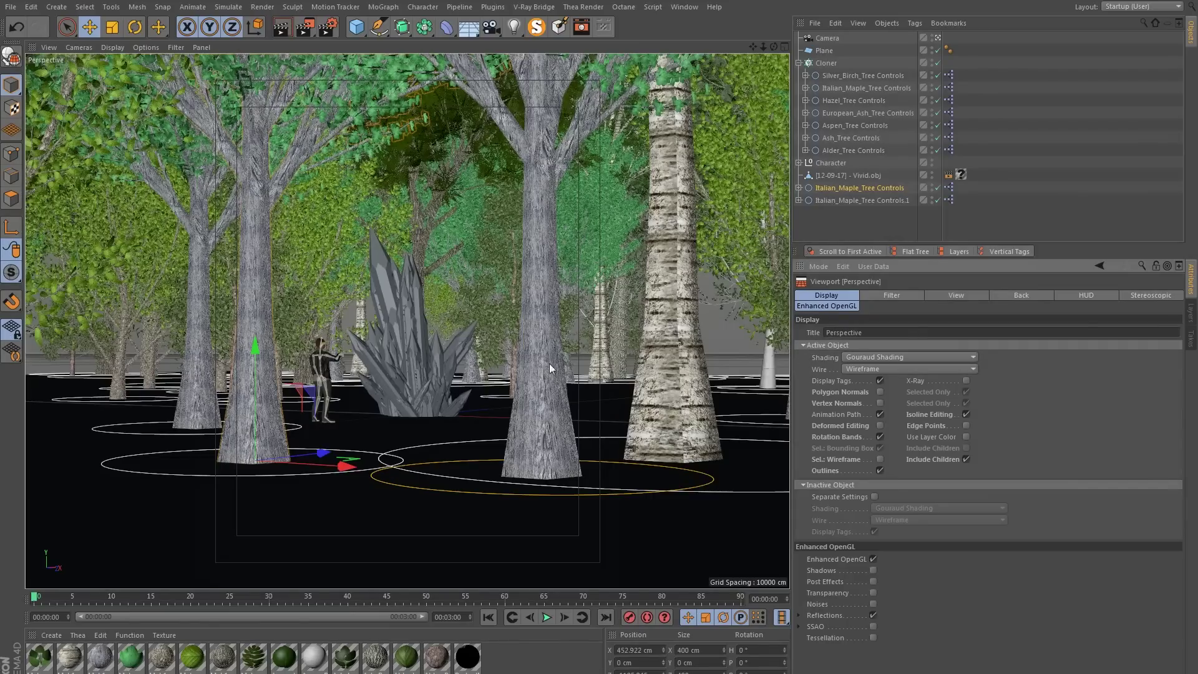
left_click(956, 296)
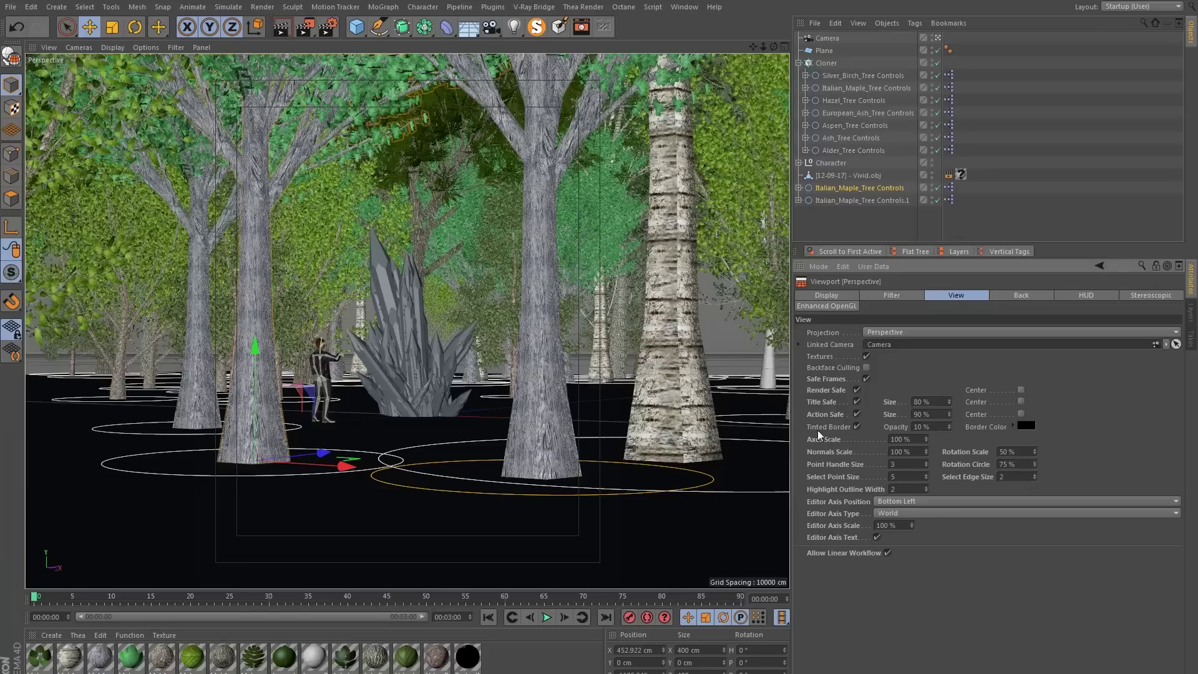
type("100")
key("Return")
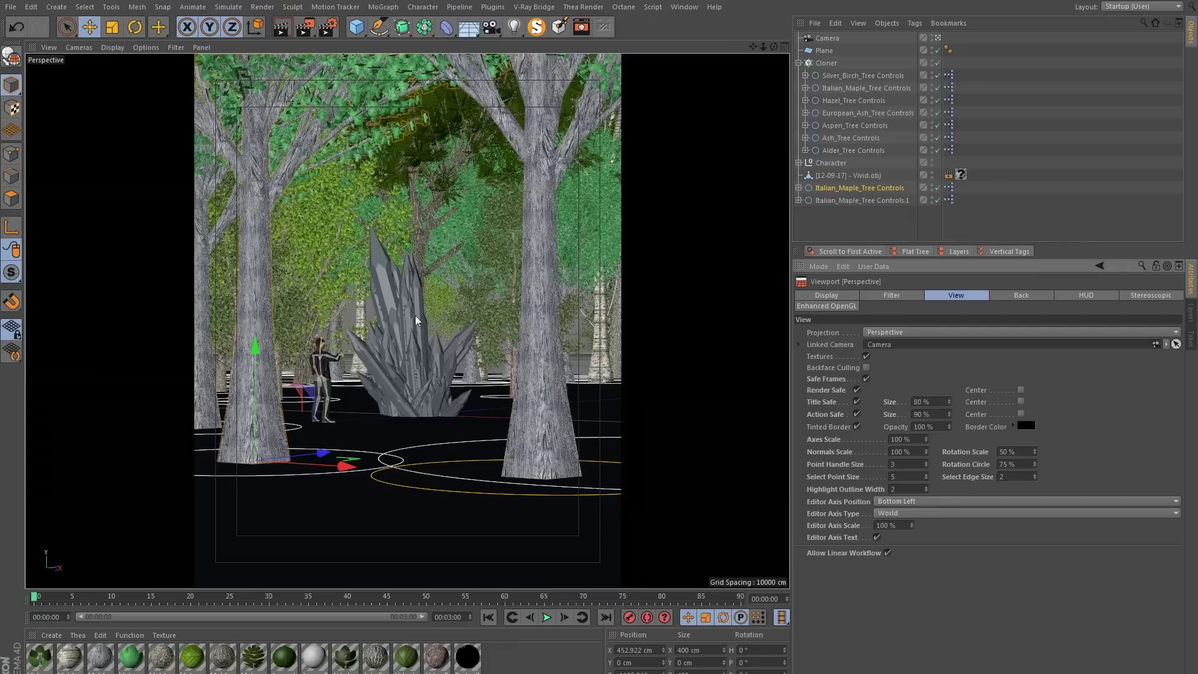
scroll(416, 361, "up", 2)
scroll(417, 358, "up", 3)
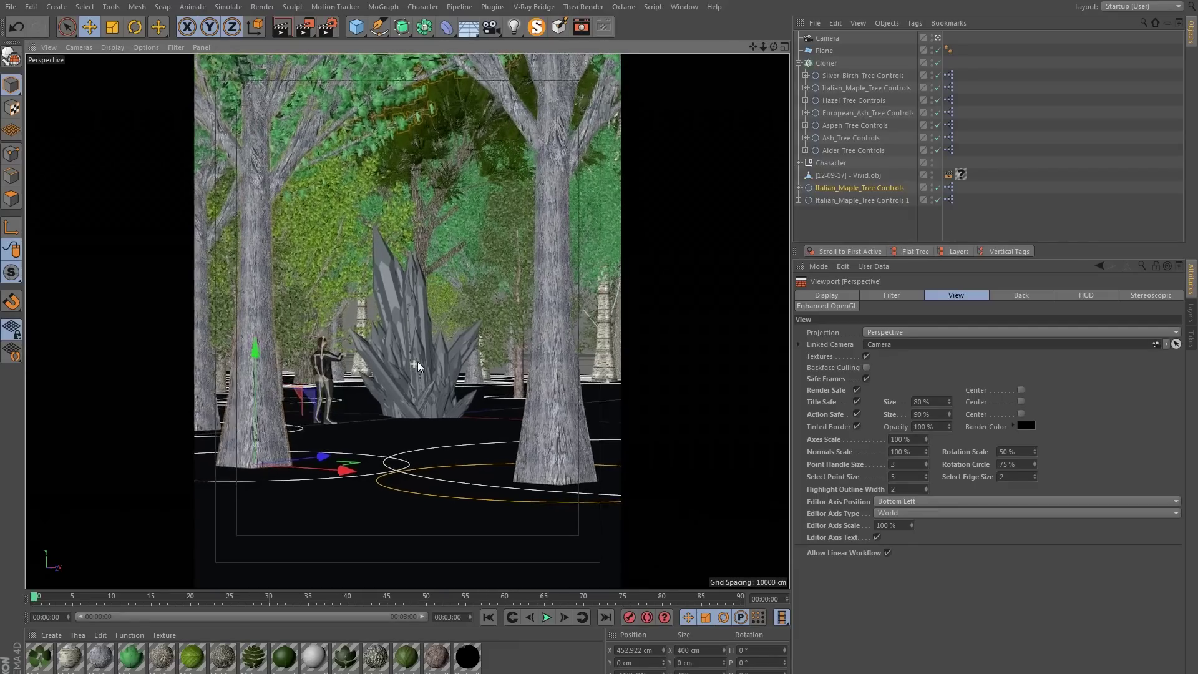
scroll(426, 354, "up", 2)
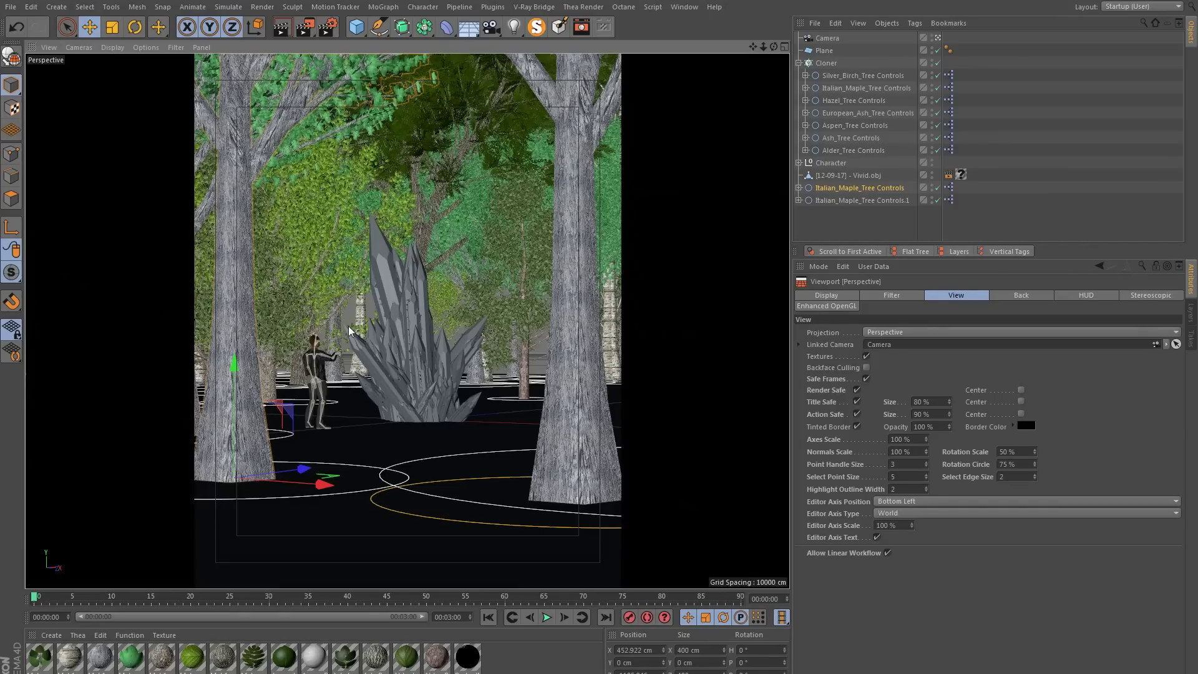
scroll(446, 343, "up", 2)
- Save the scene as Untitled 2.c4d in I:\Motion Squared\Tutorials\vf\forest scene
key("ctrl+s")
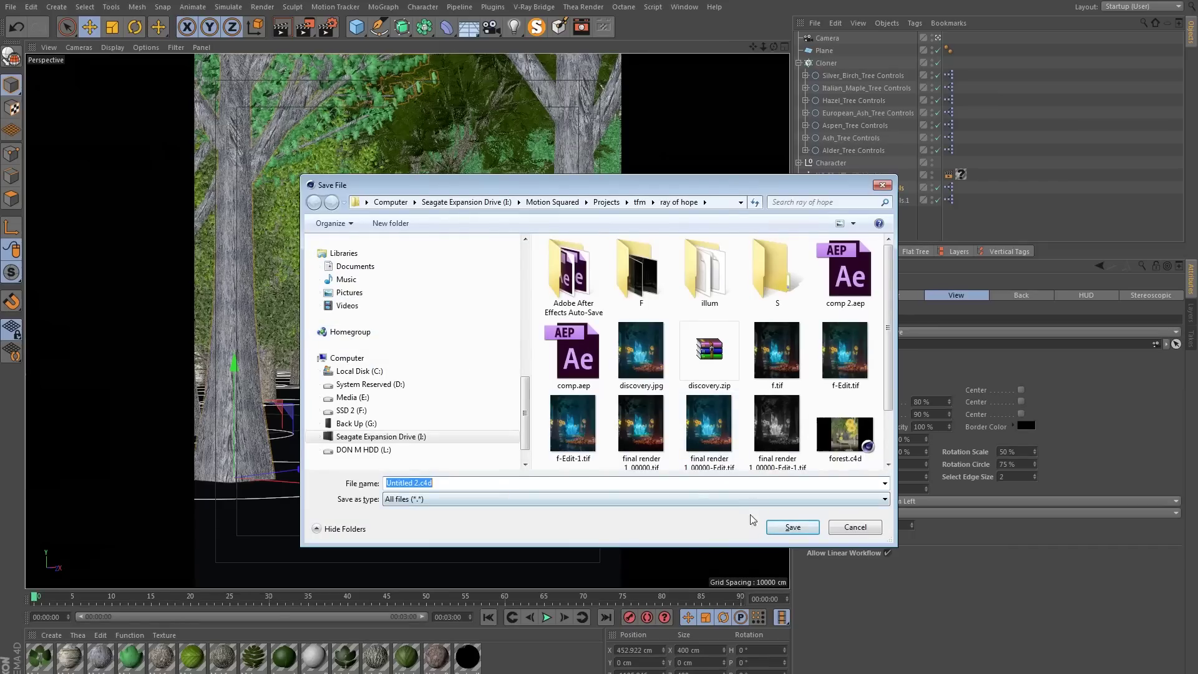
key("F4")
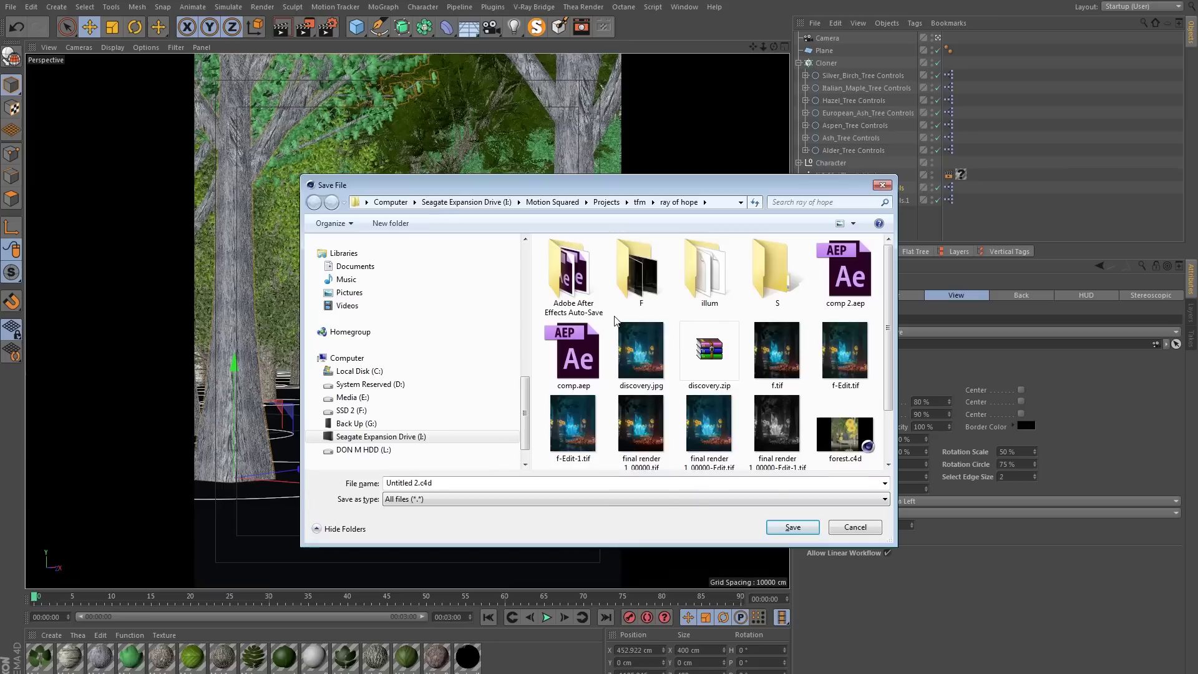
key("Escape")
type("I:\\Motion Squared\\Tutorials\\vf")
key("Return")
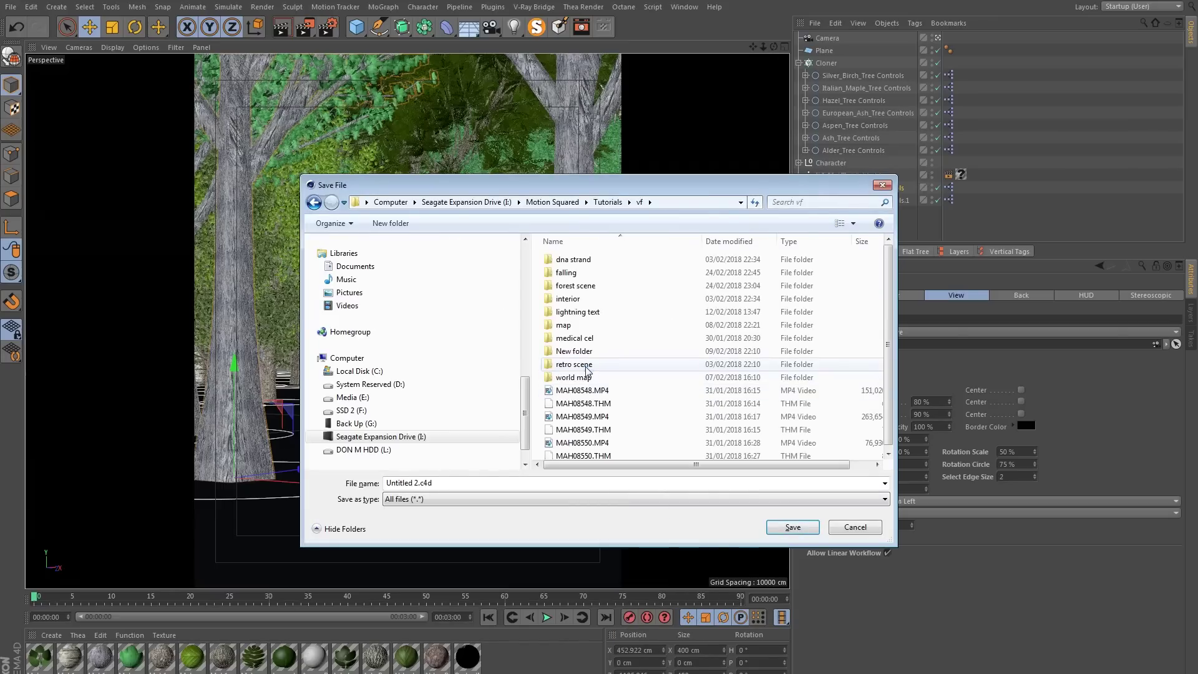
double_click(575, 286)
left_click(533, 483)
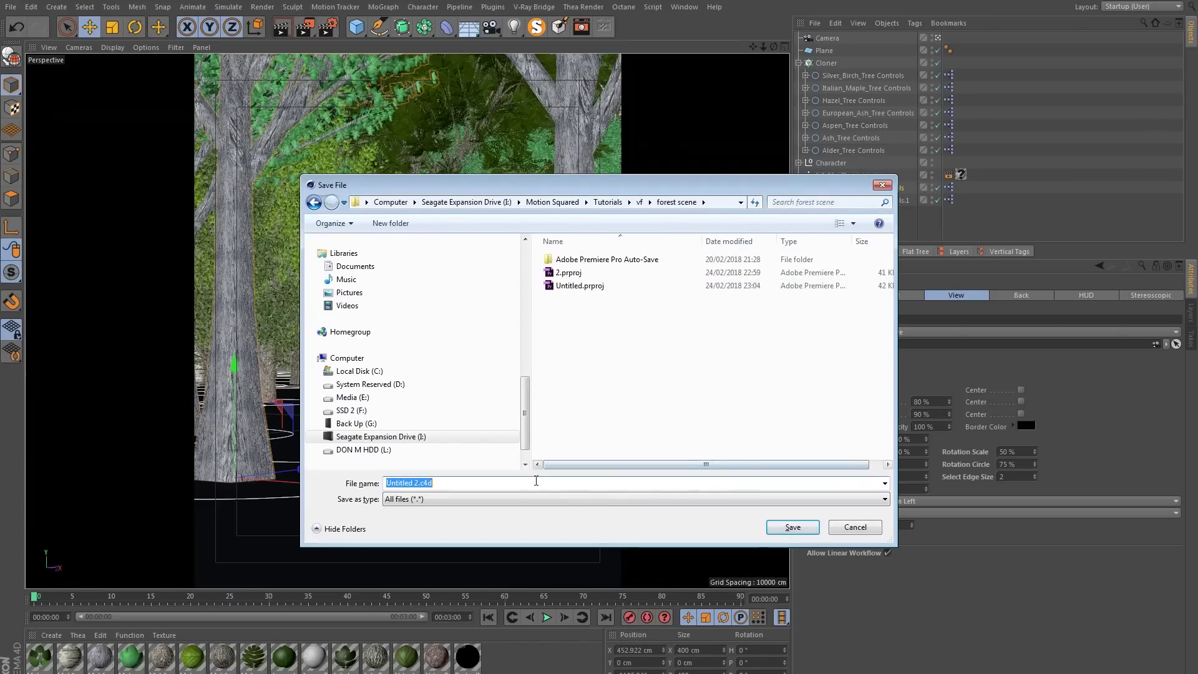
key("Return")
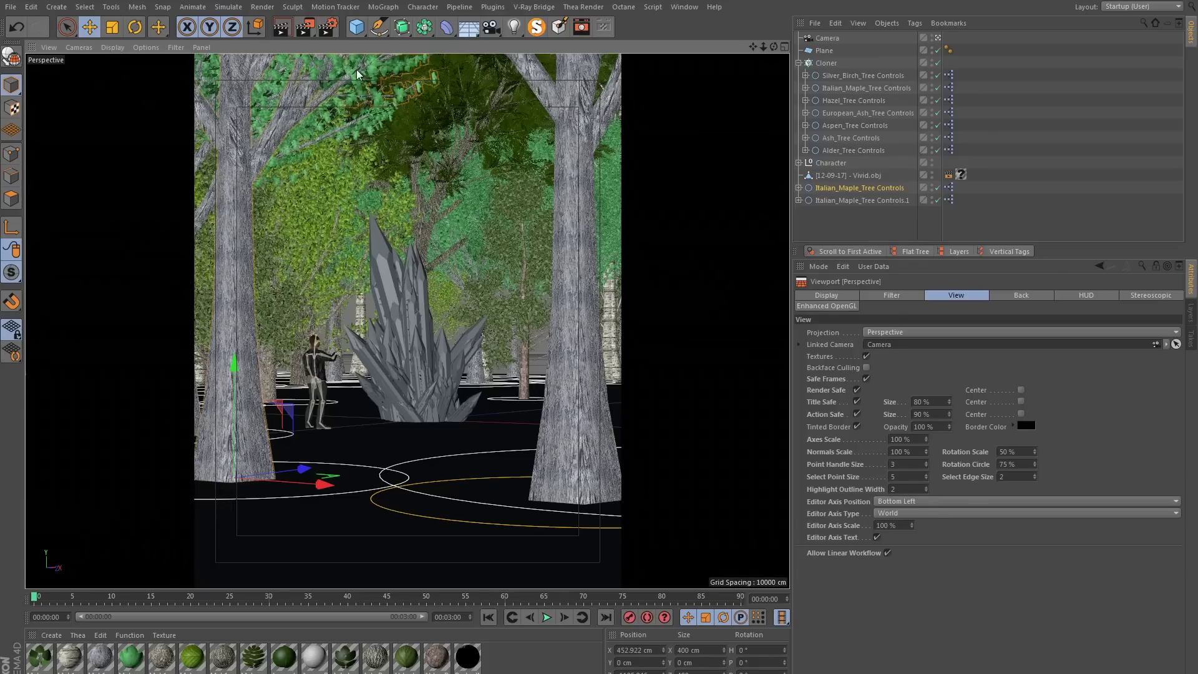
- Add a Landscape primitive for the ground and set its size to 4000 × 200 × 4000 cm
left_click(359, 29)
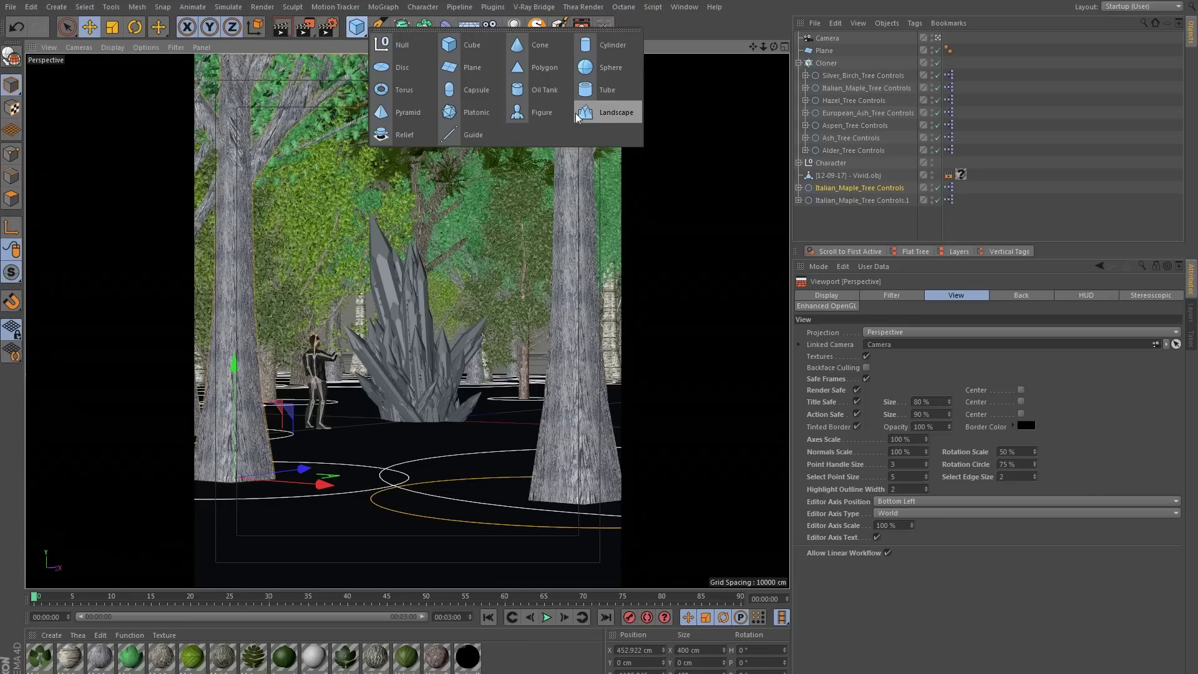
left_click(607, 117)
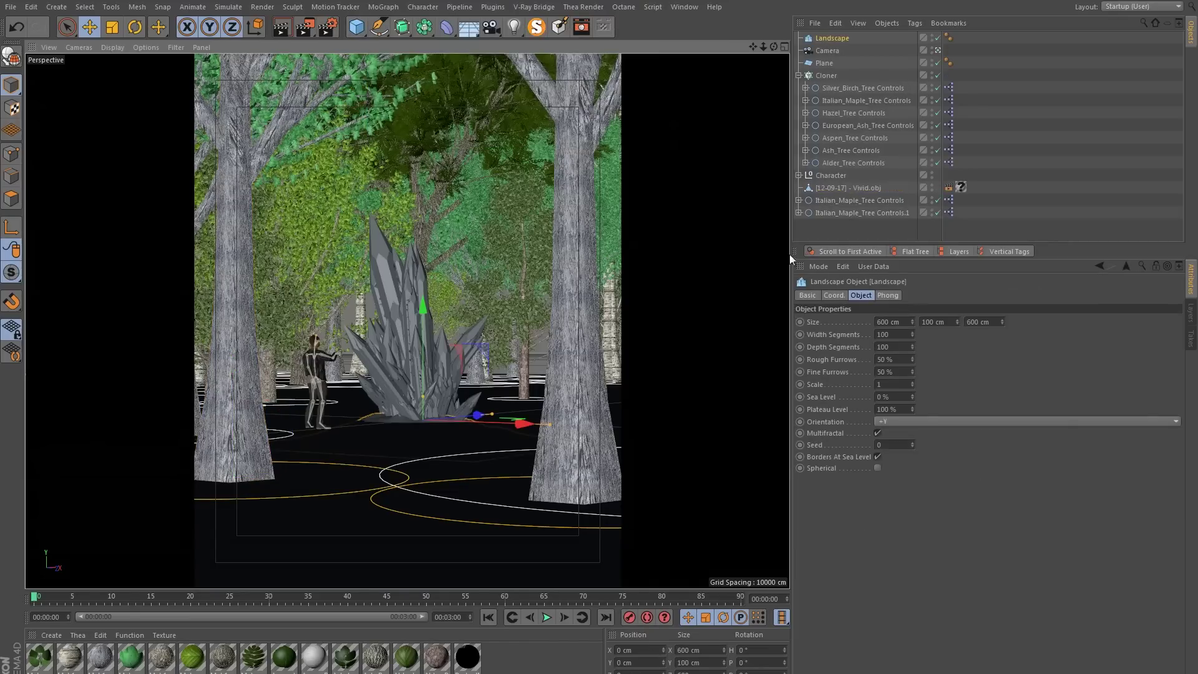
left_click(892, 322)
type("4000")
key("Tab")
key("Tab")
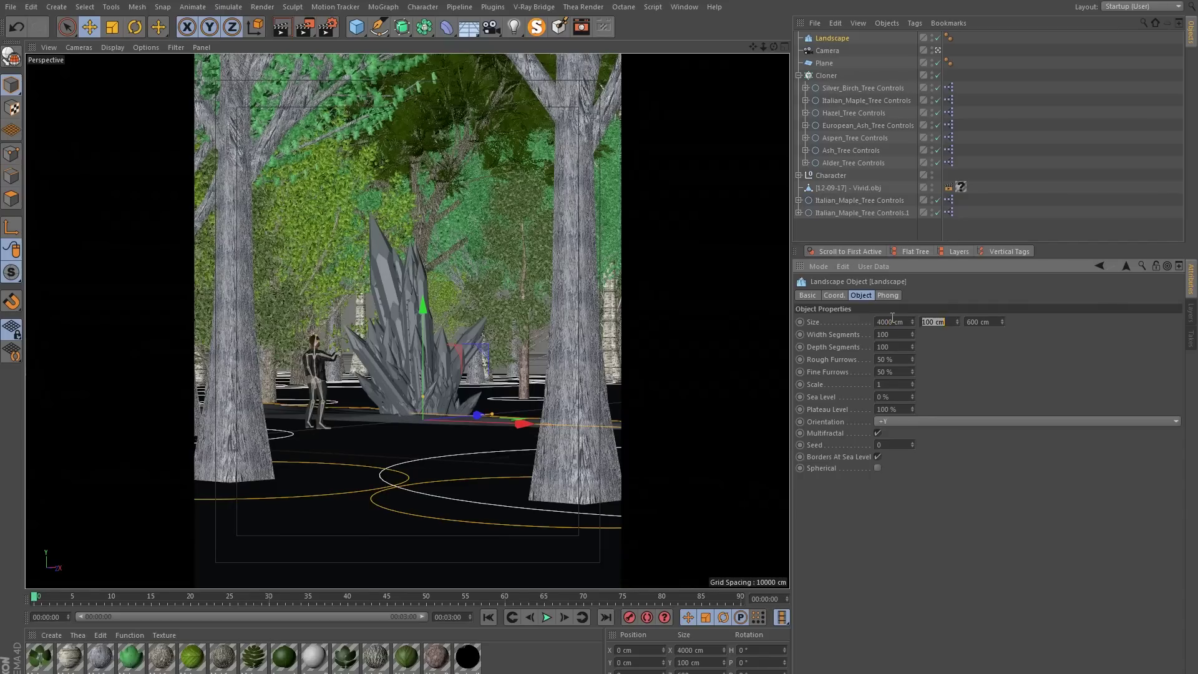
type("4000")
key("Return")
double_click(929, 321)
type("2")
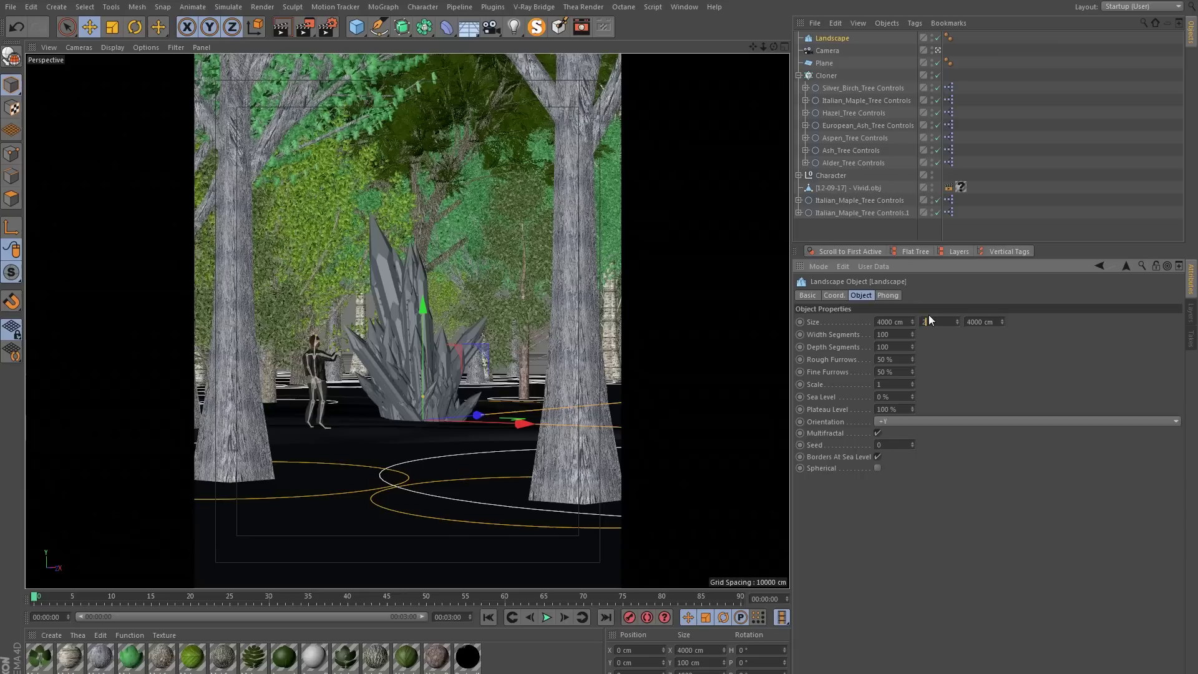
type("00")
key("Return")
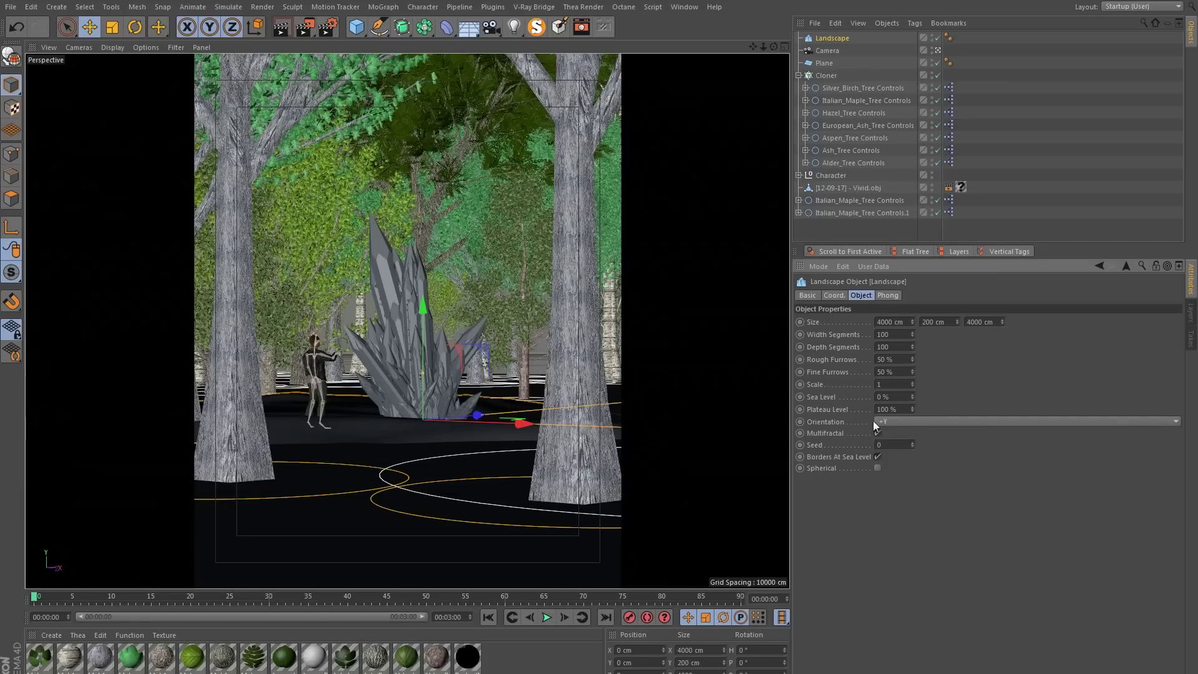
- Set the Landscape's Y position to 100 cm
left_click(833, 296)
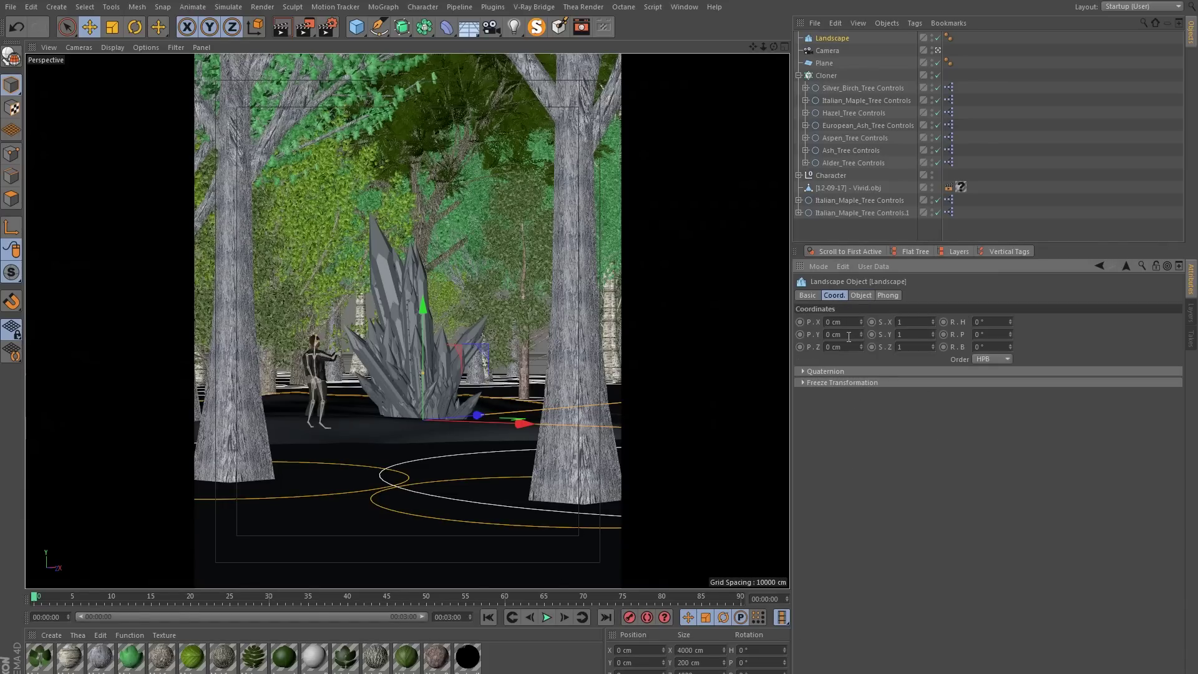
left_click(863, 297)
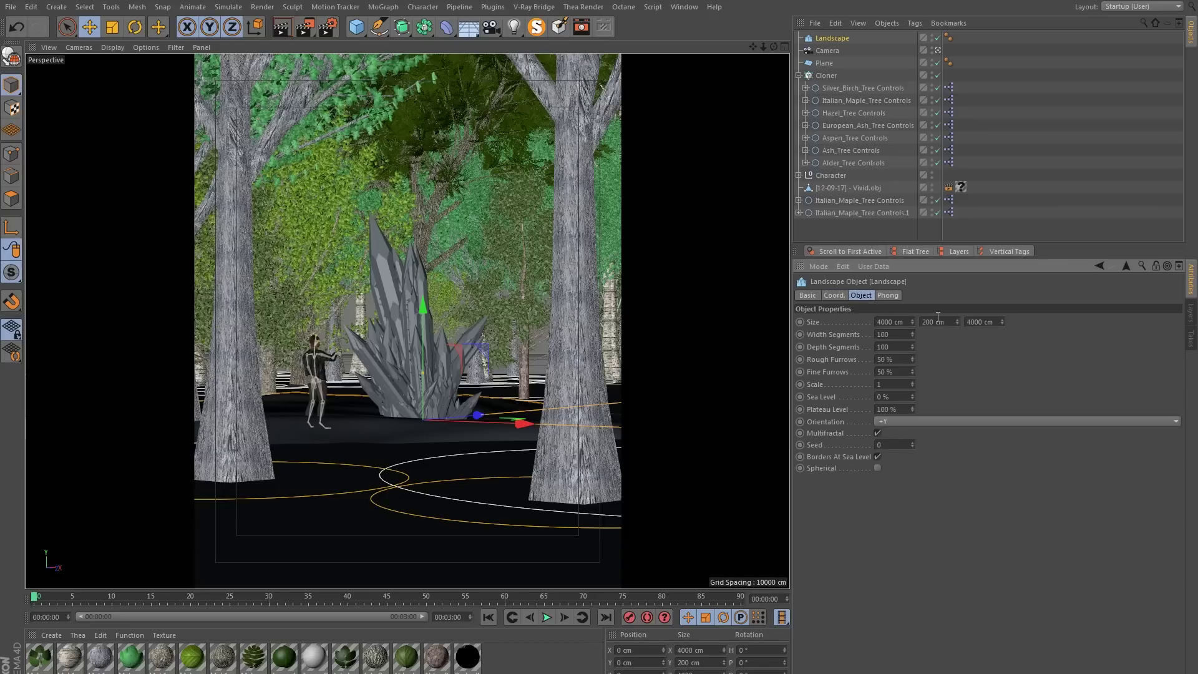
left_click(953, 320)
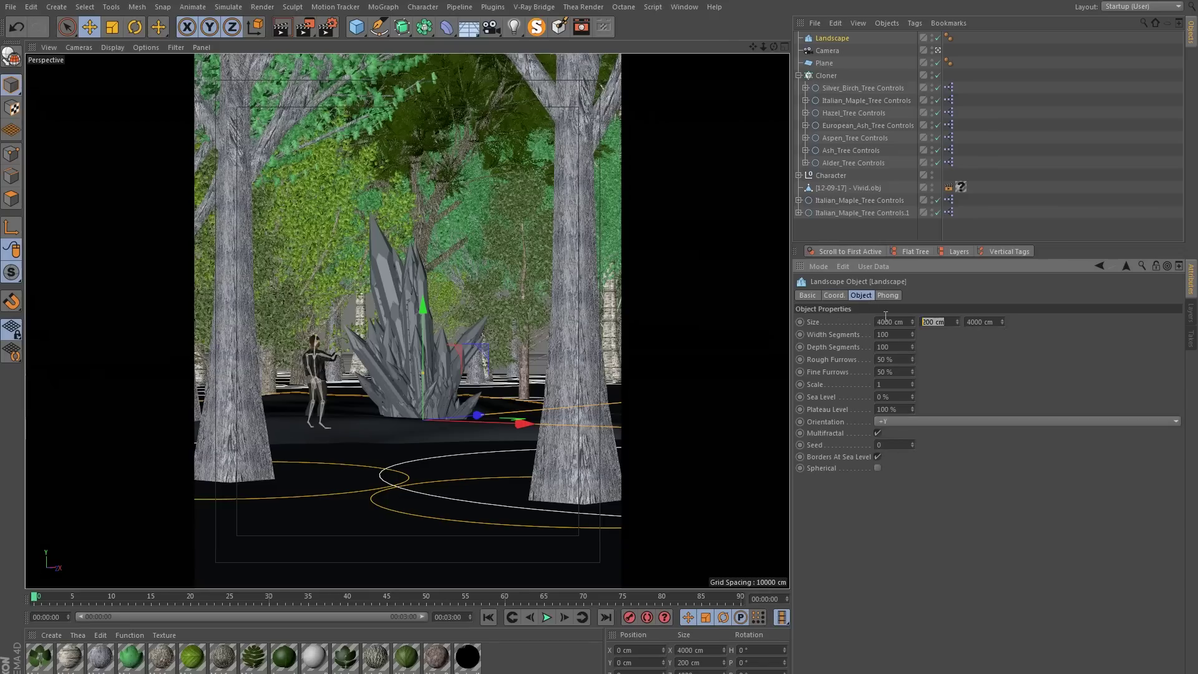
left_click(835, 295)
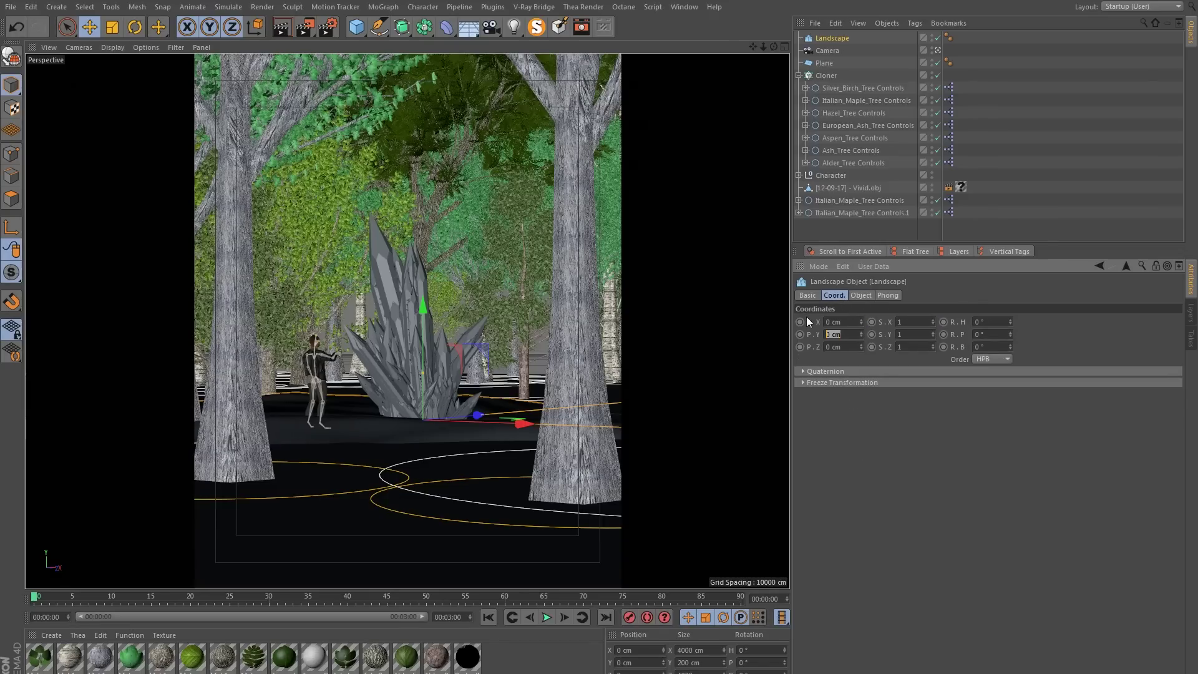
type("100")
key("Return")
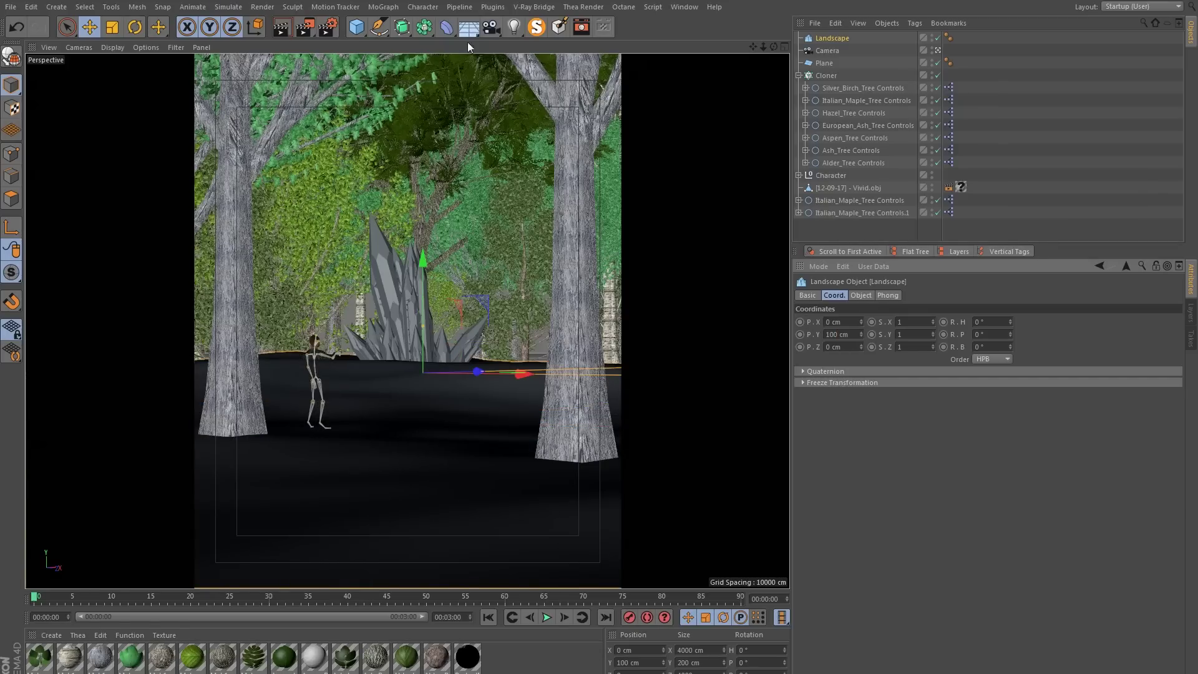
- Create a Null at the scene origin, make the Landscape its child, and activate the Rotate tool
left_click(58, 9)
mouse_move(75, 24)
left_click(126, 30)
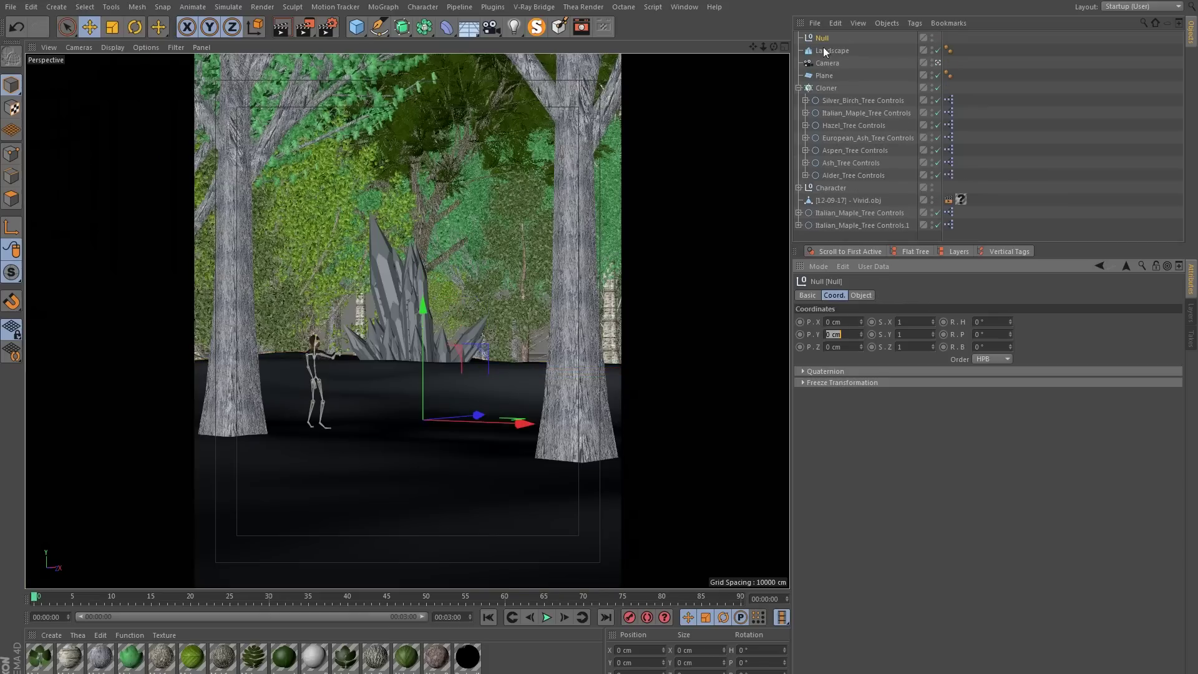
left_click_drag(824, 42, 822, 39)
key("r")
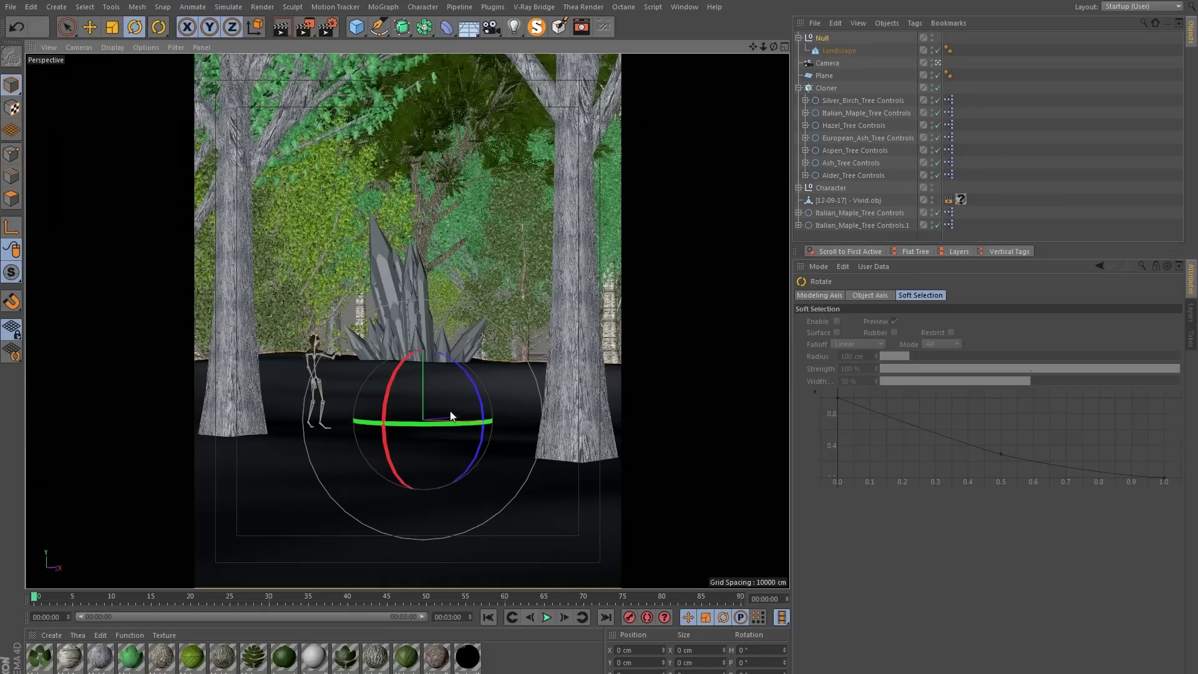
mouse_move(438, 435)
left_mouse_down()
mouse_move(474, 437)
mouse_move(438, 436)
left_mouse_up()
- Try a sea level of 75% on the Landscape, then return it to 0%
left_click(860, 52)
left_click(835, 53)
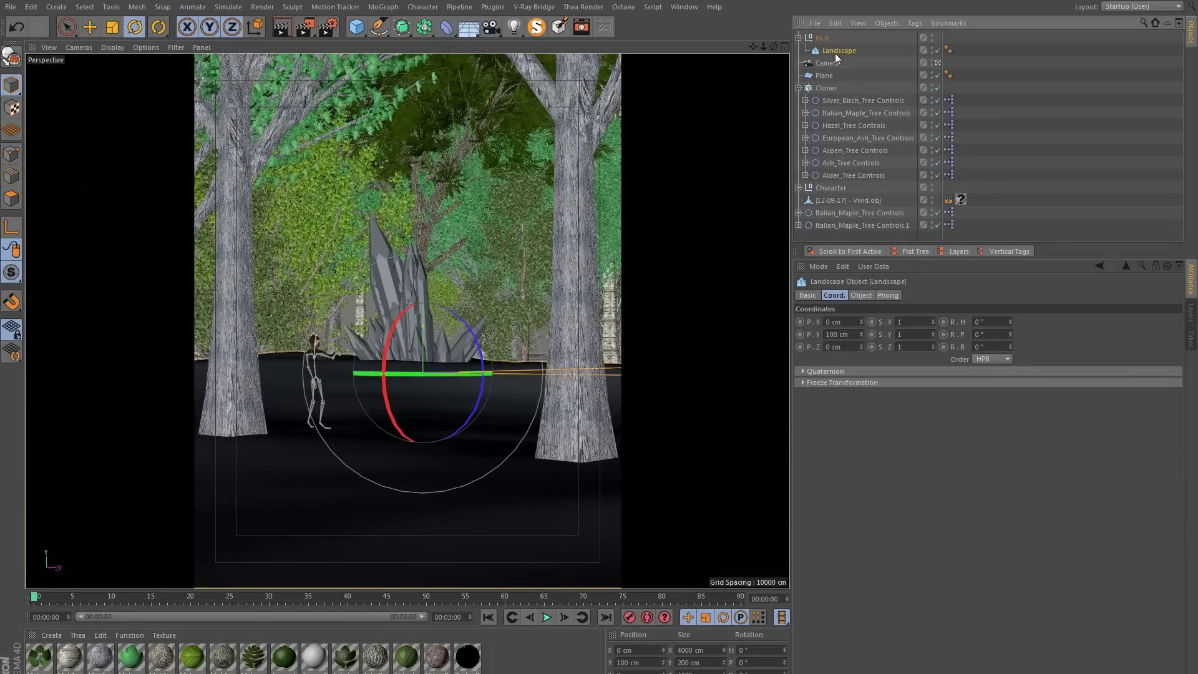
left_click(861, 297)
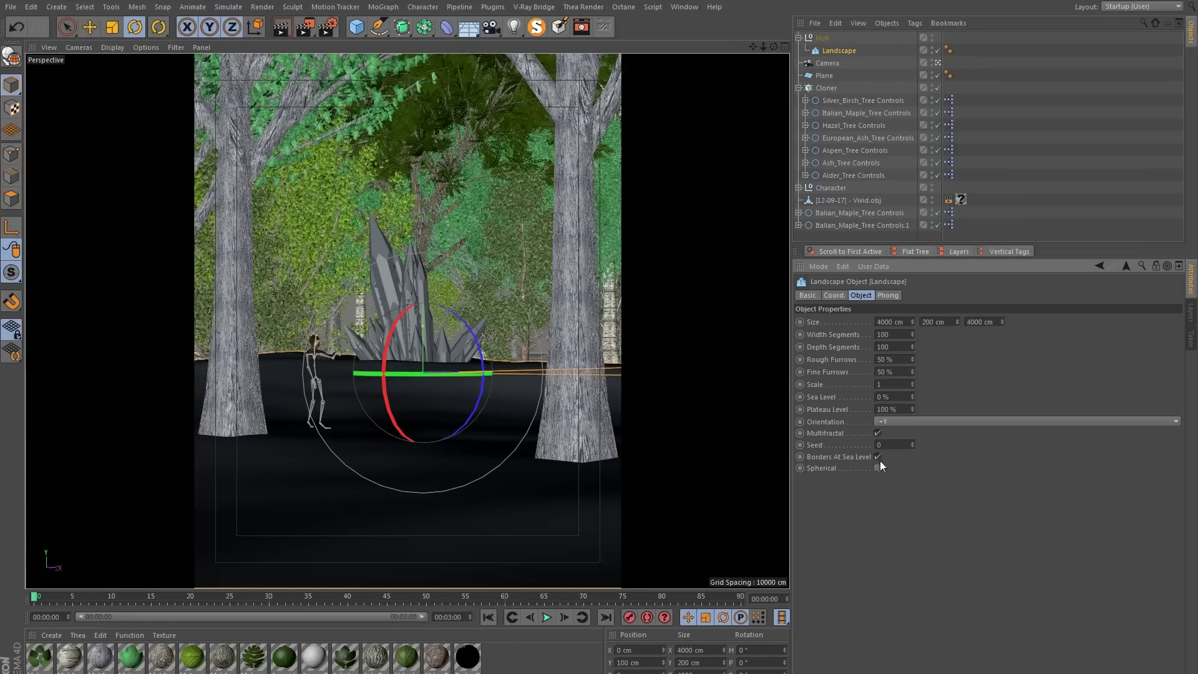
left_click(893, 397)
type("75")
key("Return")
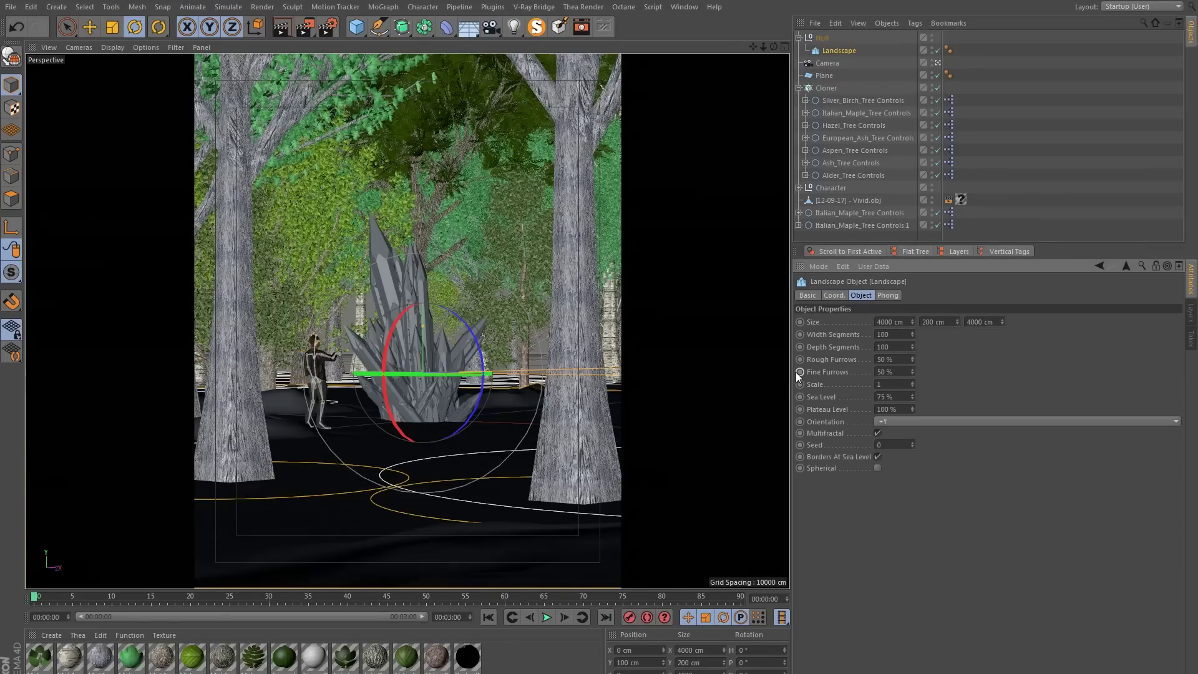
left_click_drag(912, 399, 938, 406)
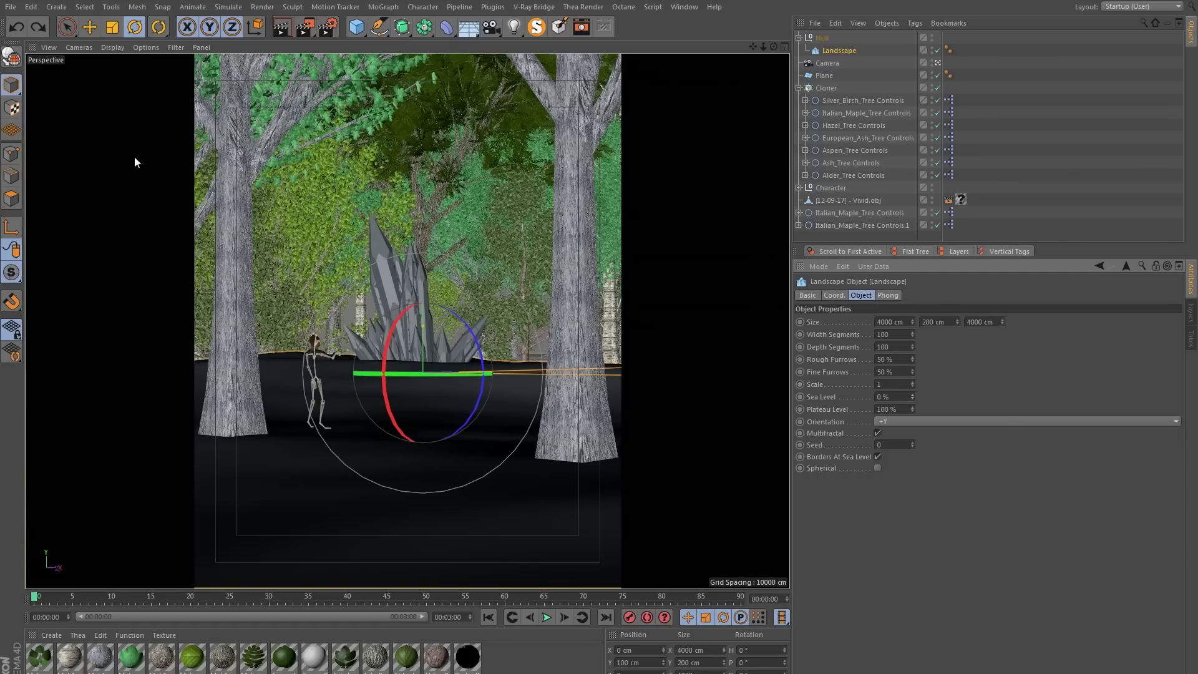
- Switch the viewport display to Constant Shading (Lines) and set the Landscape's sea level to 75%
left_click(119, 49)
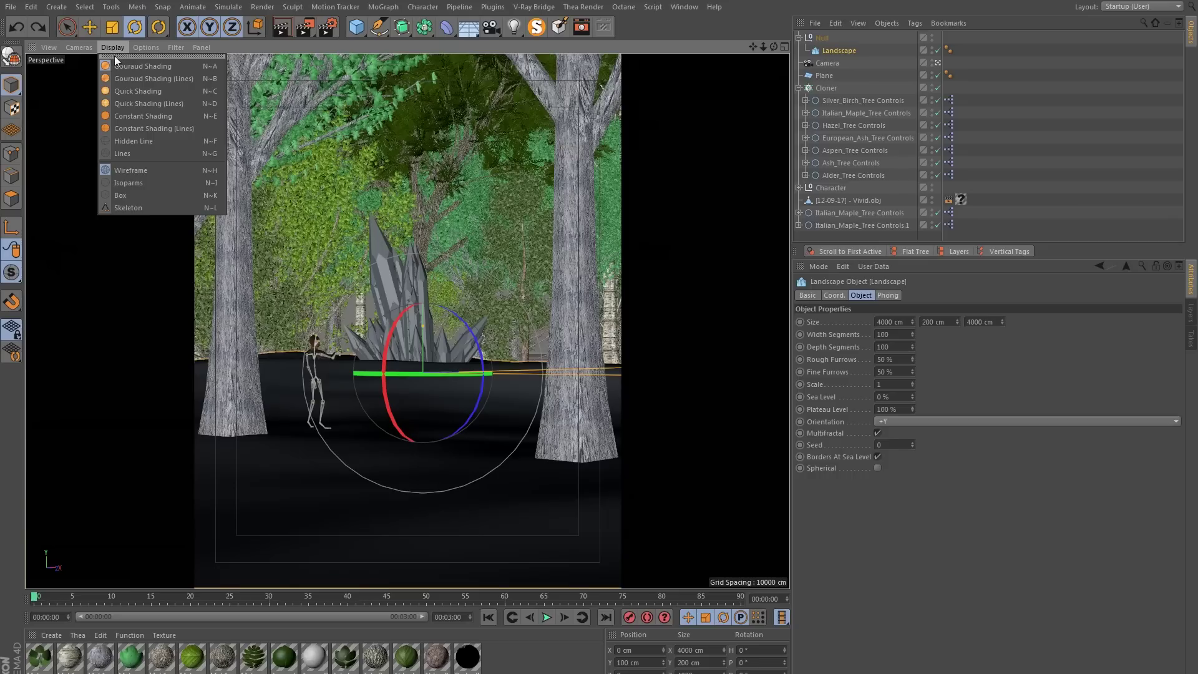
left_click(154, 127)
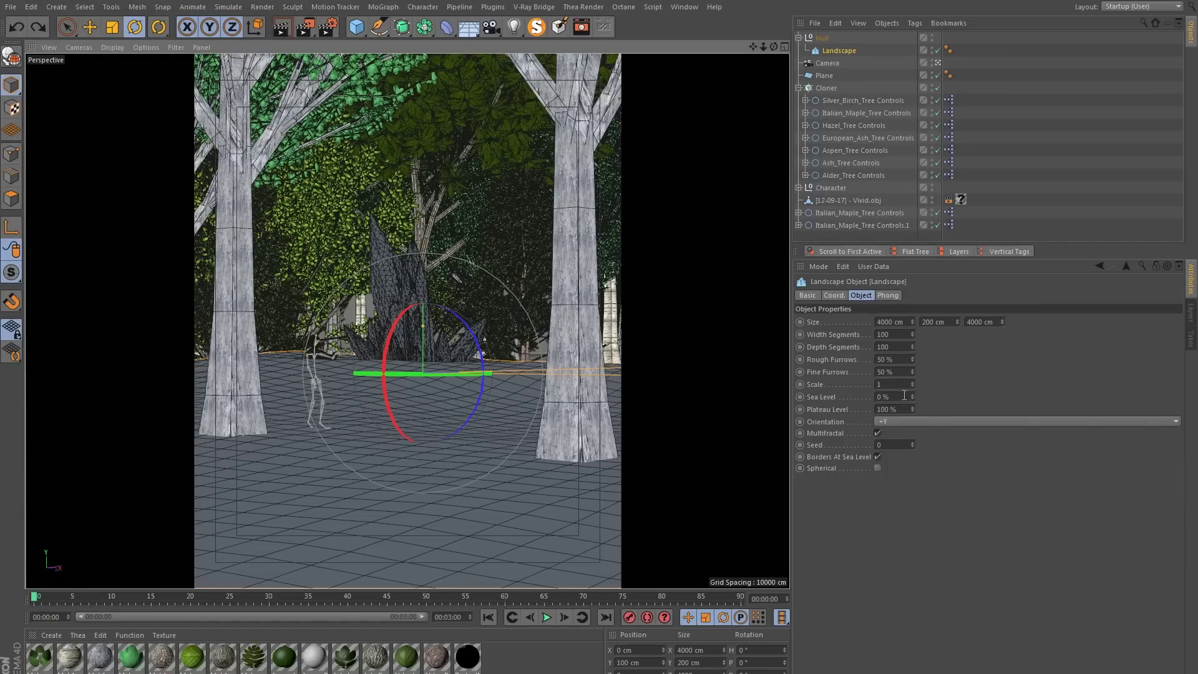
left_click_drag(906, 395, 877, 393)
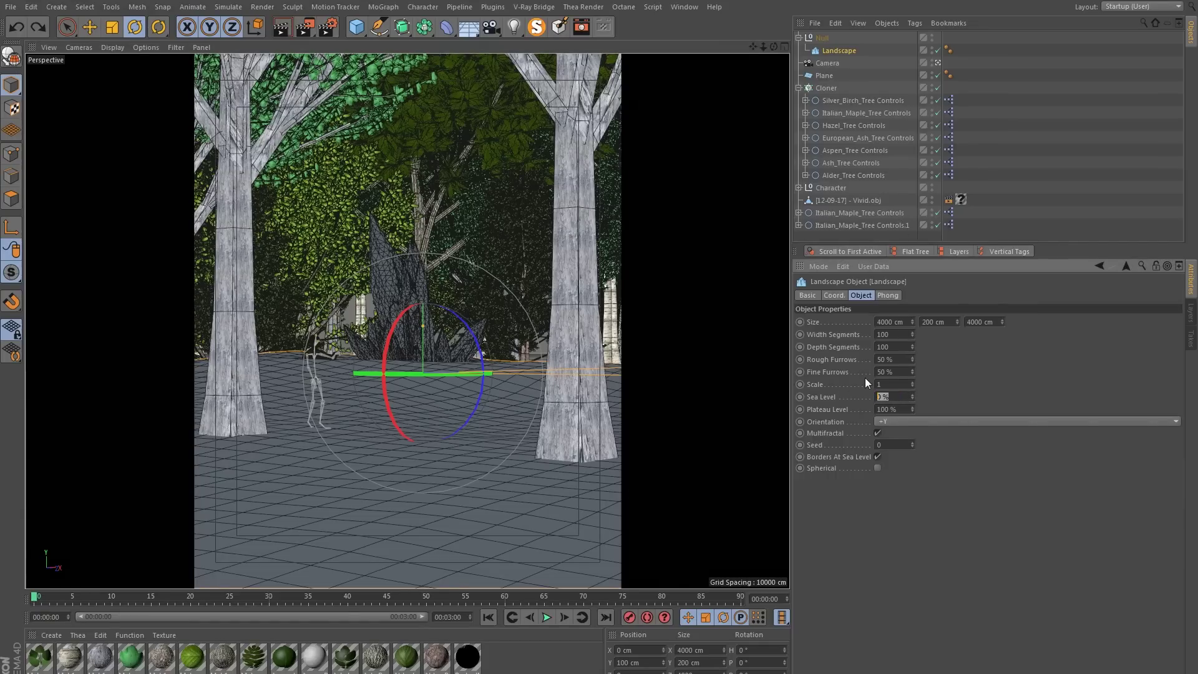
type("75")
key("Return")
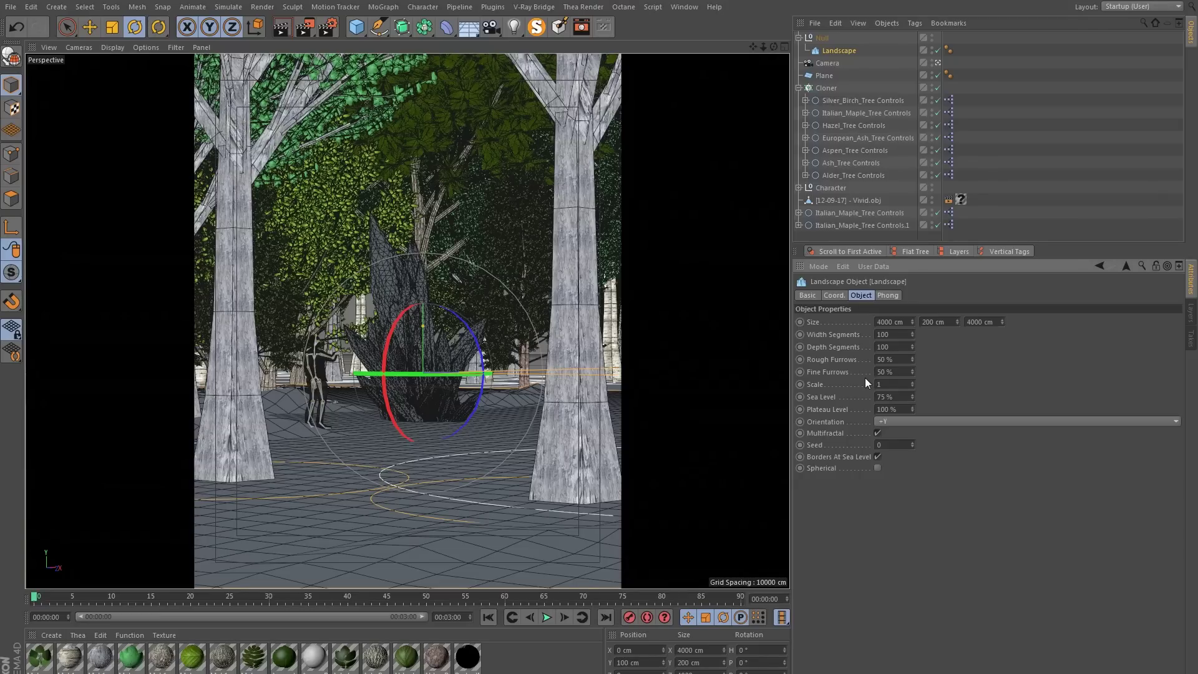
- Rotate the Null holding the Landscape around its vertical axis to a heading of about -75°
left_click(822, 37)
left_click_drag(434, 429, 420, 429)
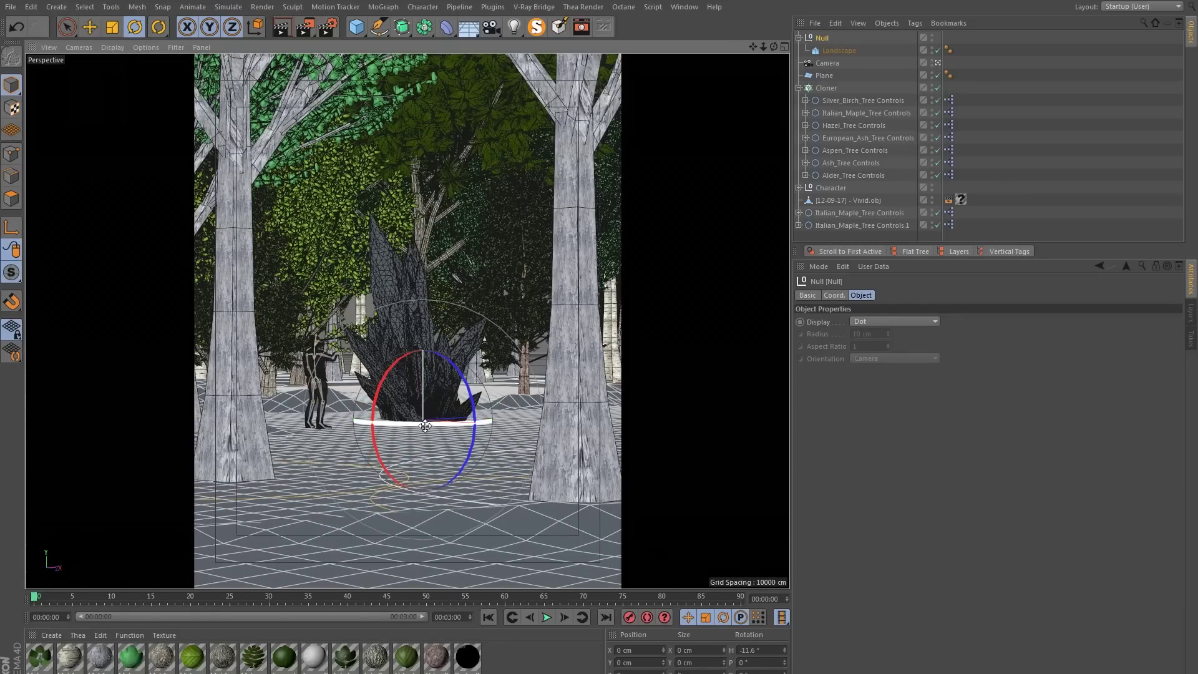
left_click_drag(424, 424, 321, 431)
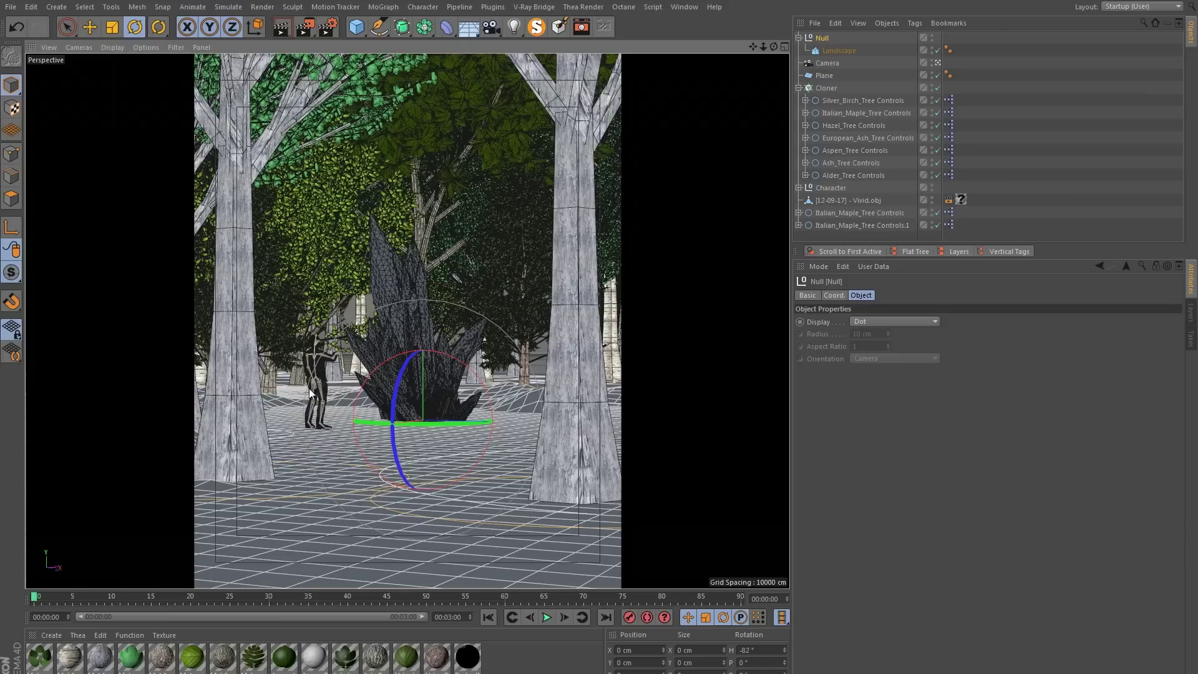
left_click_drag(377, 426, 388, 427)
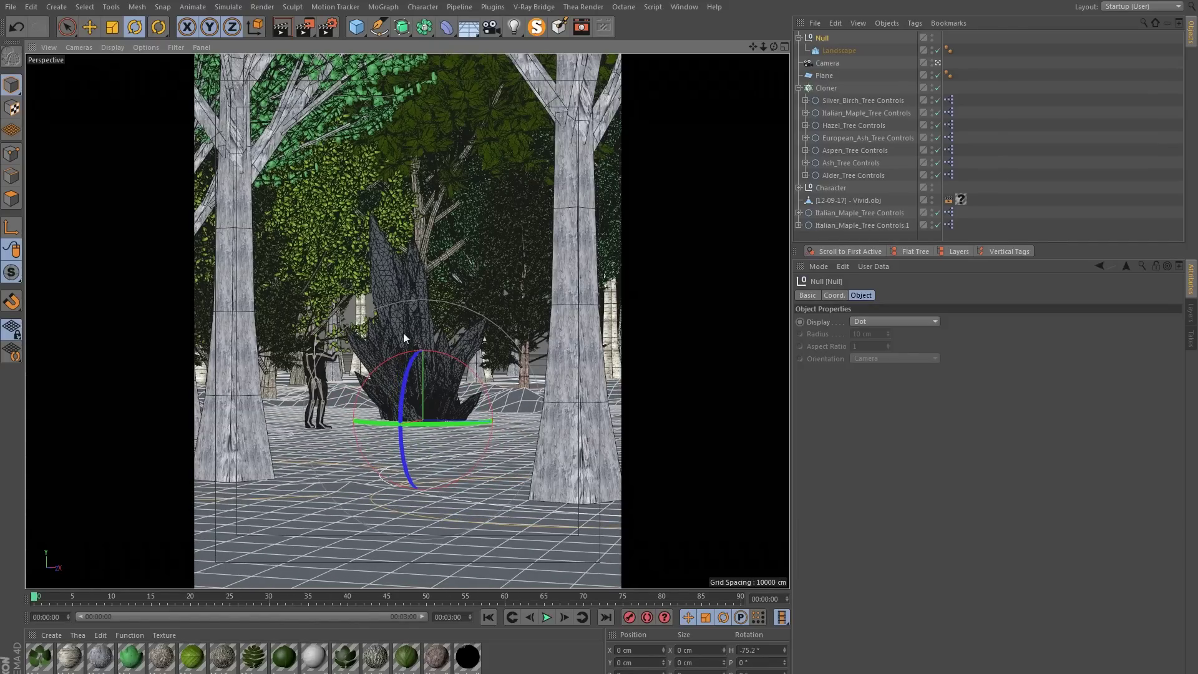
- Rename the Null that holds the Landscape as Inner L
key("ctrl+shift+a")
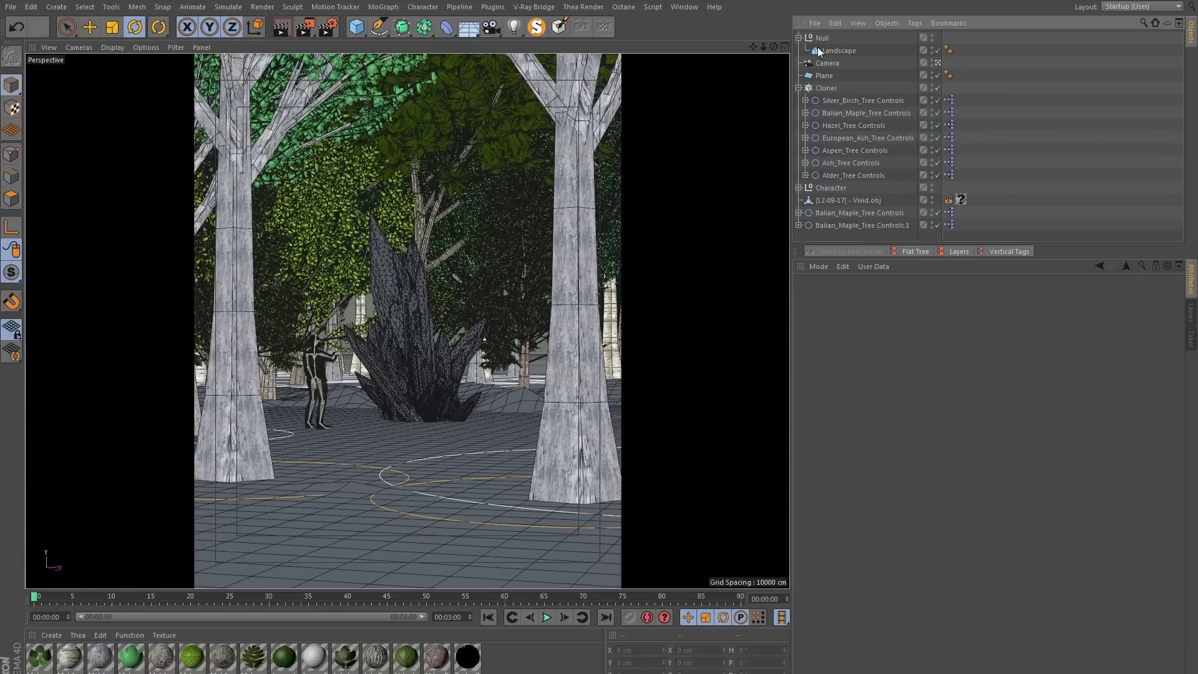
left_click(825, 38)
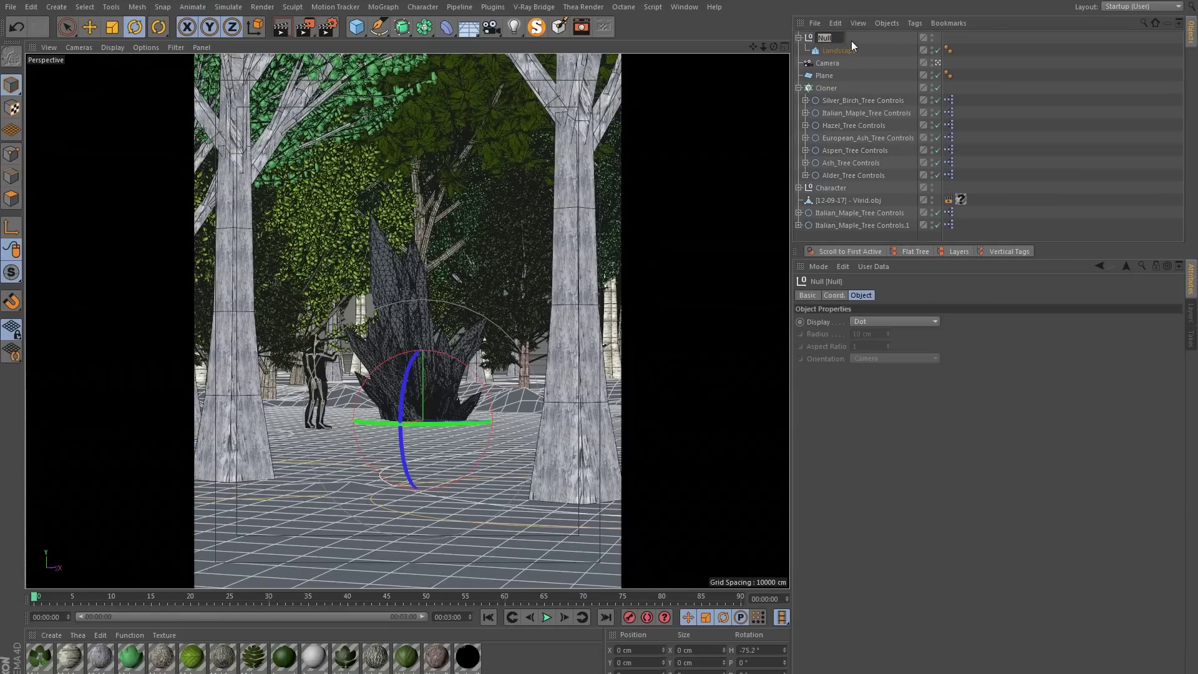
type("Inner I")
key("Return")
- Duplicate the Inner L null together with its Landscape and rename the copy Outer L
left_click(798, 38)
left_click_drag(810, 37, 828, 47, "ctrl")
double_click(828, 50)
type("Outer")
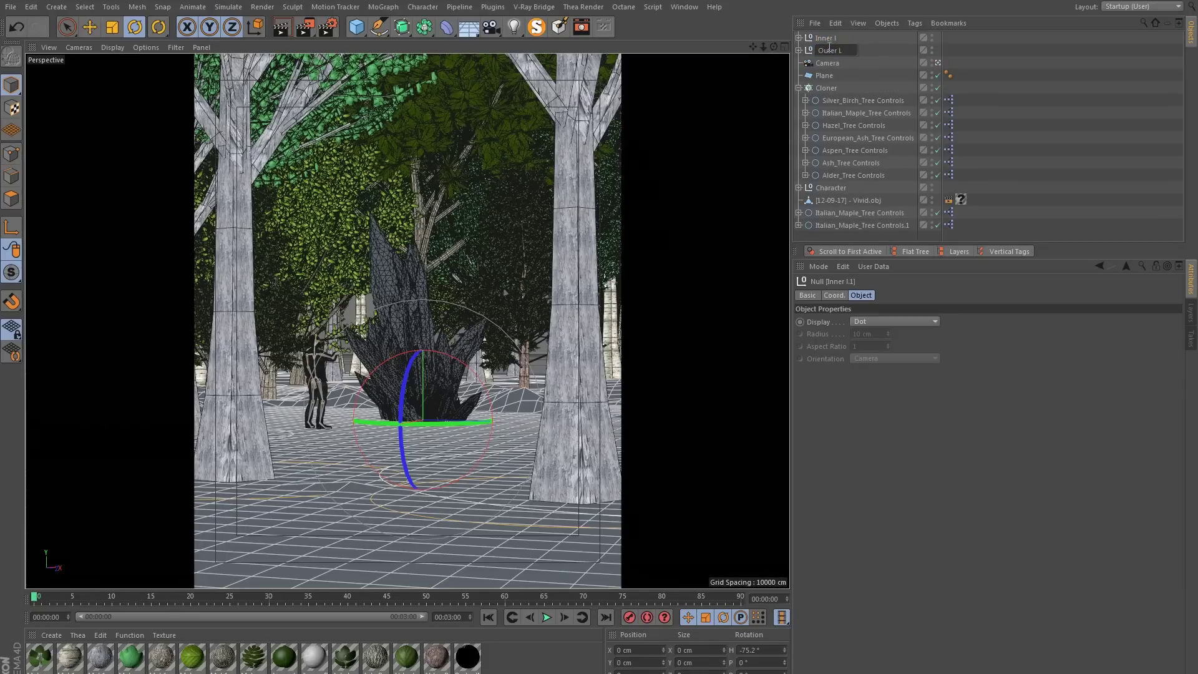
type(" L")
key("Return")
- Resize the Landscape inside Outer L to 60000 × 2000 × 60000 cm and set its Y position to 1000 cm
left_click(799, 50)
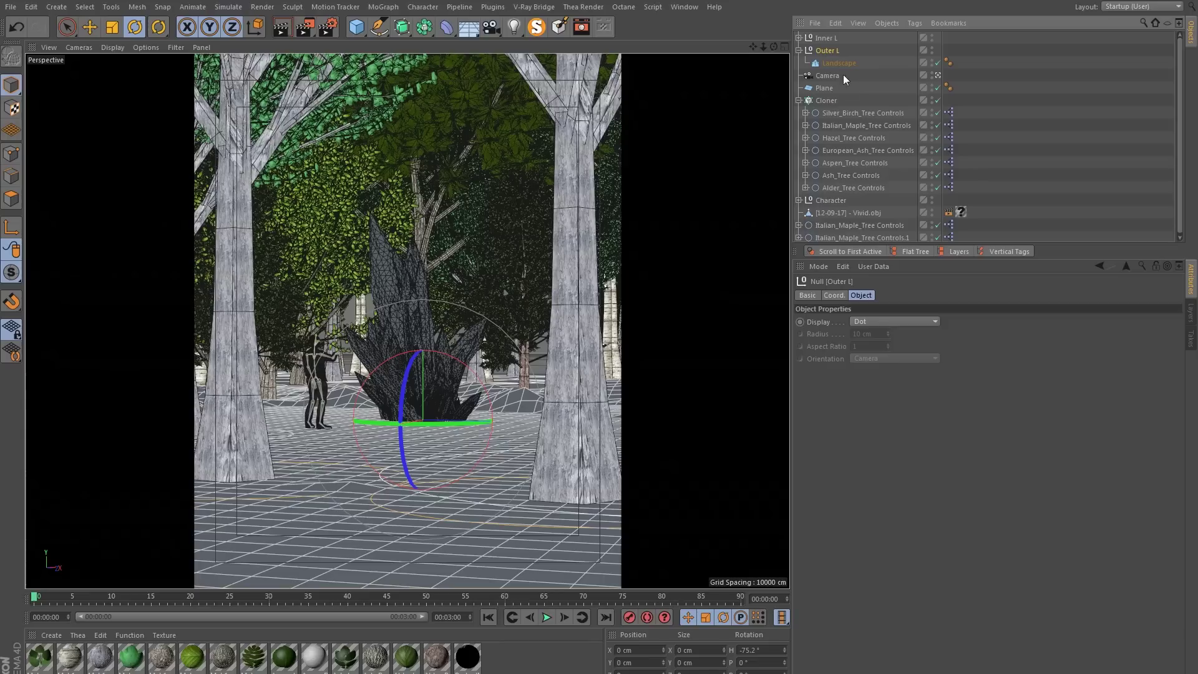
left_click(836, 64)
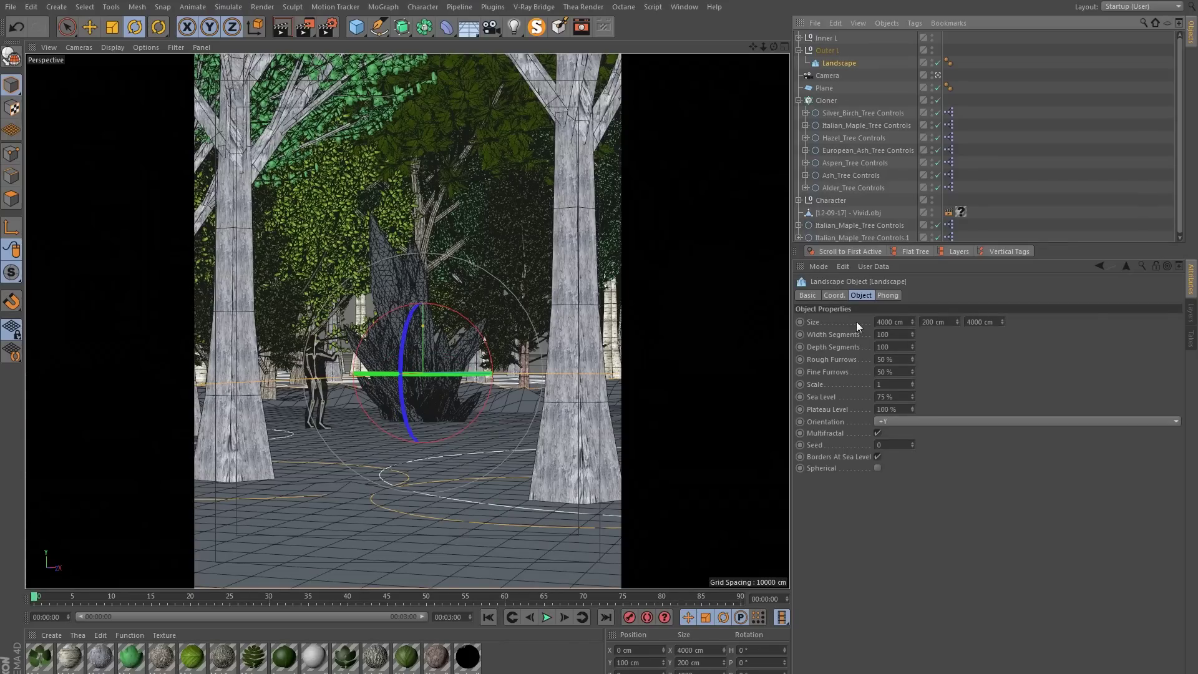
left_click(878, 322)
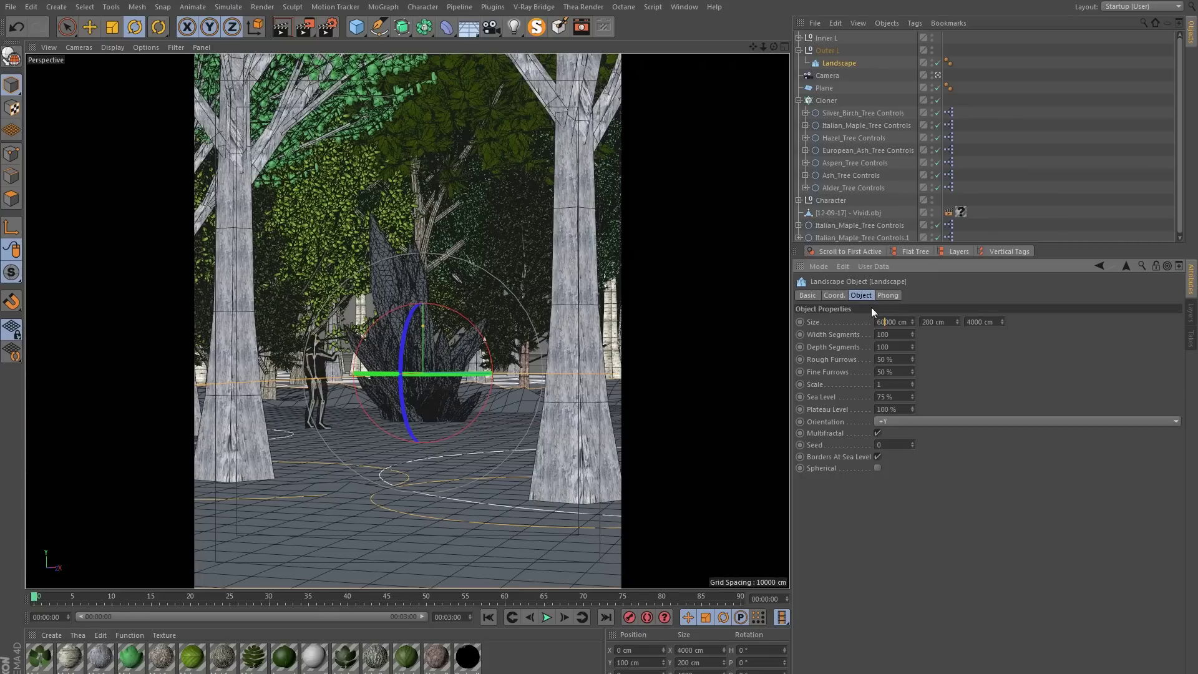
key("Return")
double_click(975, 322)
type("60000")
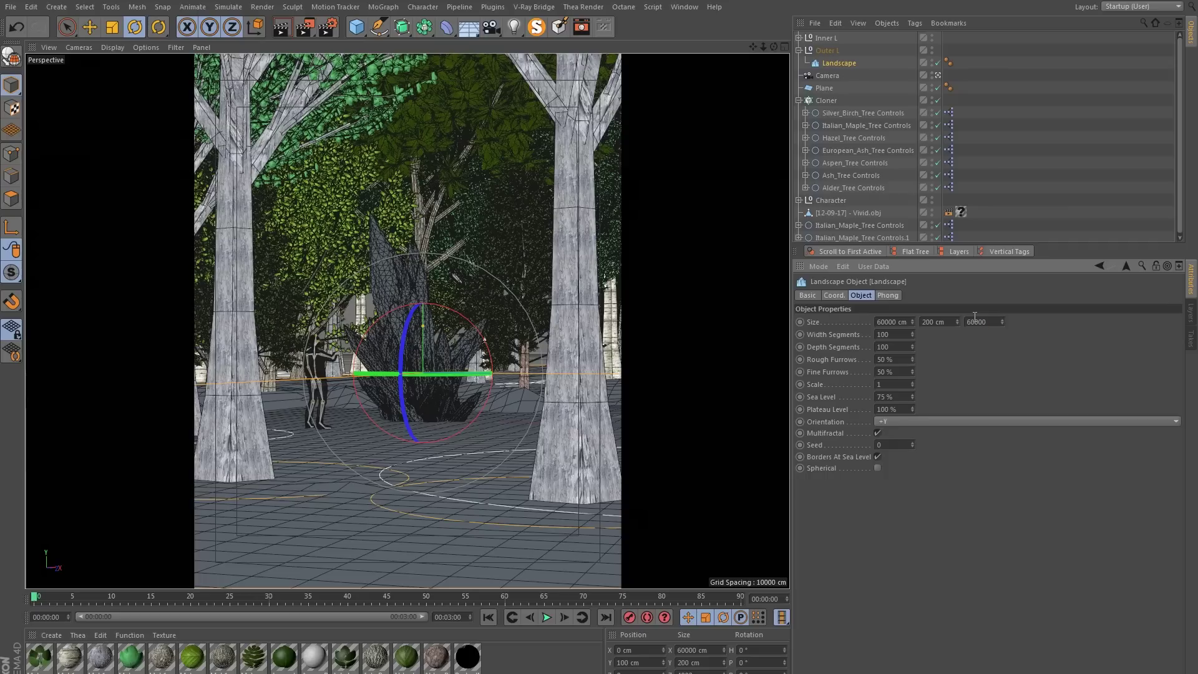
key("Return")
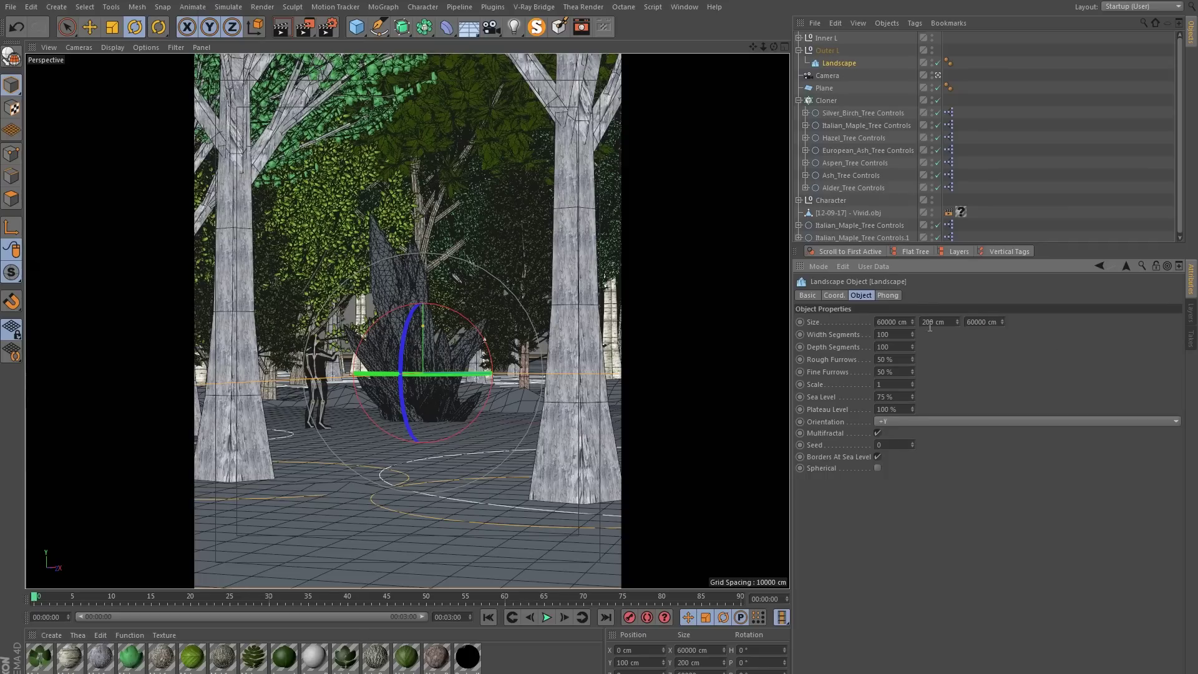
left_click(939, 322)
type("0")
key("Return")
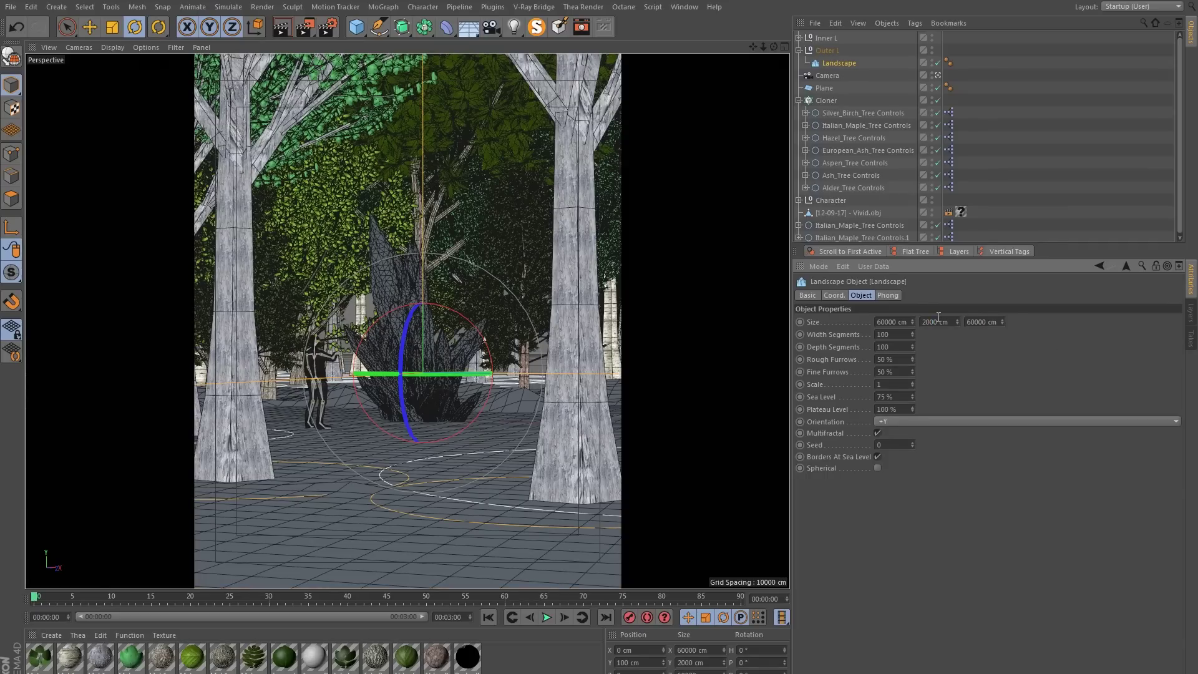
left_click(836, 296)
key("Return")
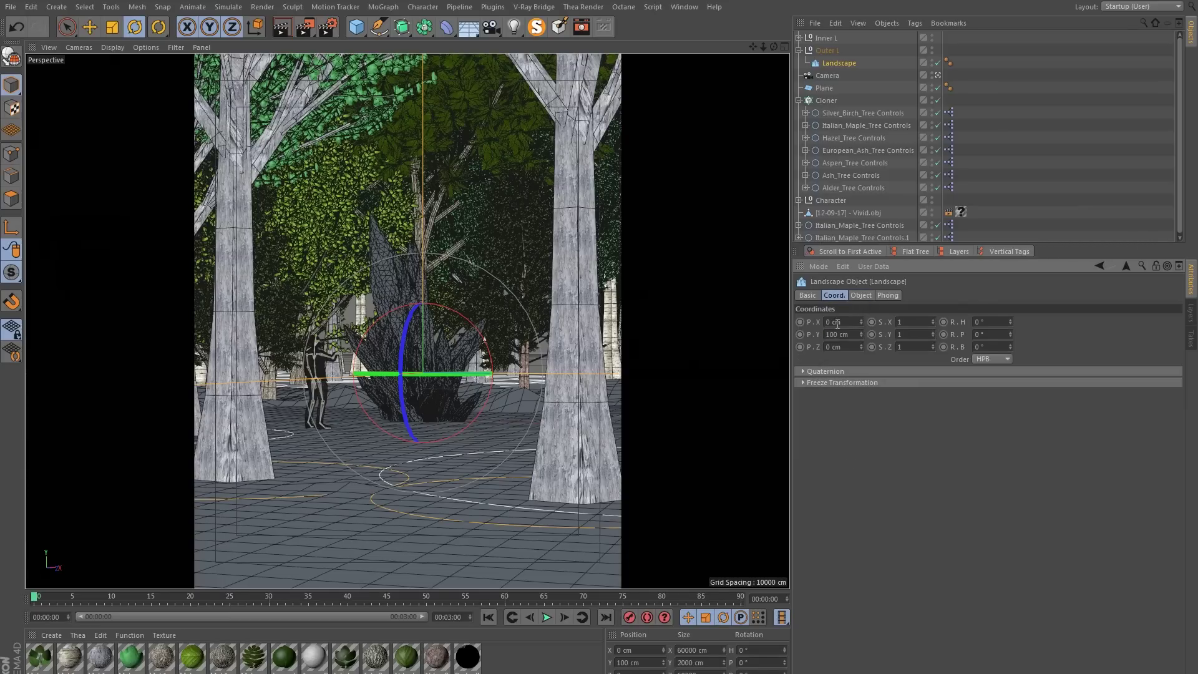
- Rotate the Outer L null to a heading of about -89° and set its Y position to -1 cm
left_click(827, 52)
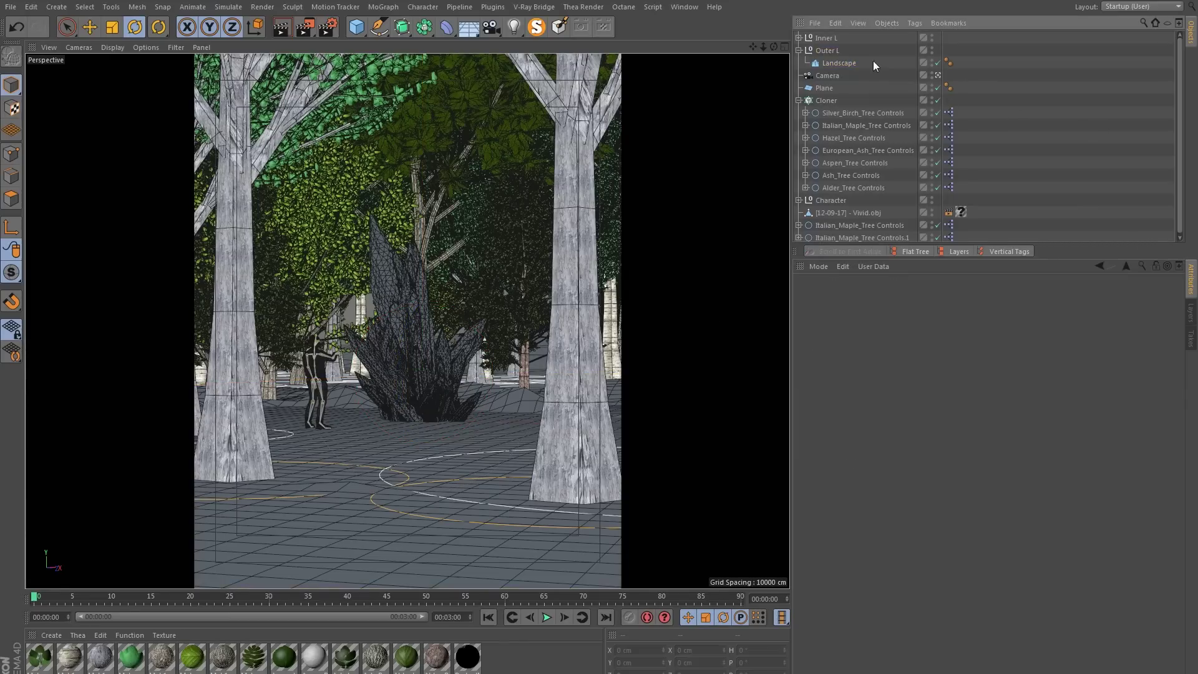
mouse_move(431, 423)
left_mouse_down()
mouse_move(402, 423)
mouse_move(437, 423)
mouse_move(415, 423)
mouse_move(427, 412)
left_mouse_up()
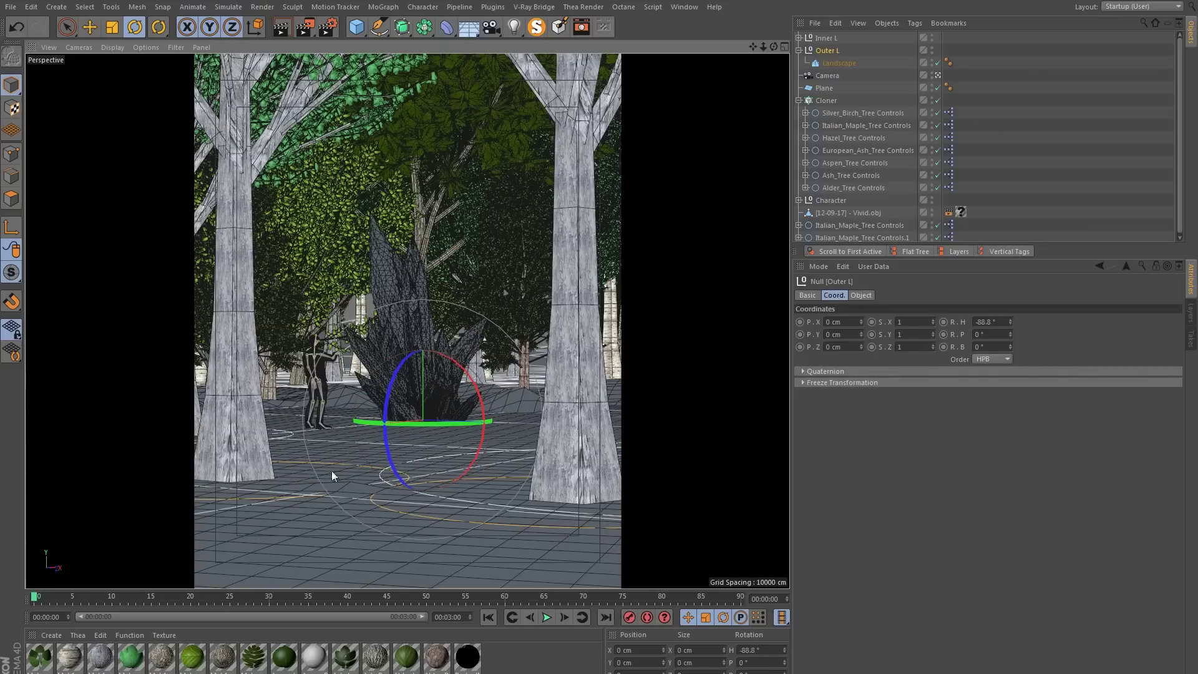
left_click(828, 51)
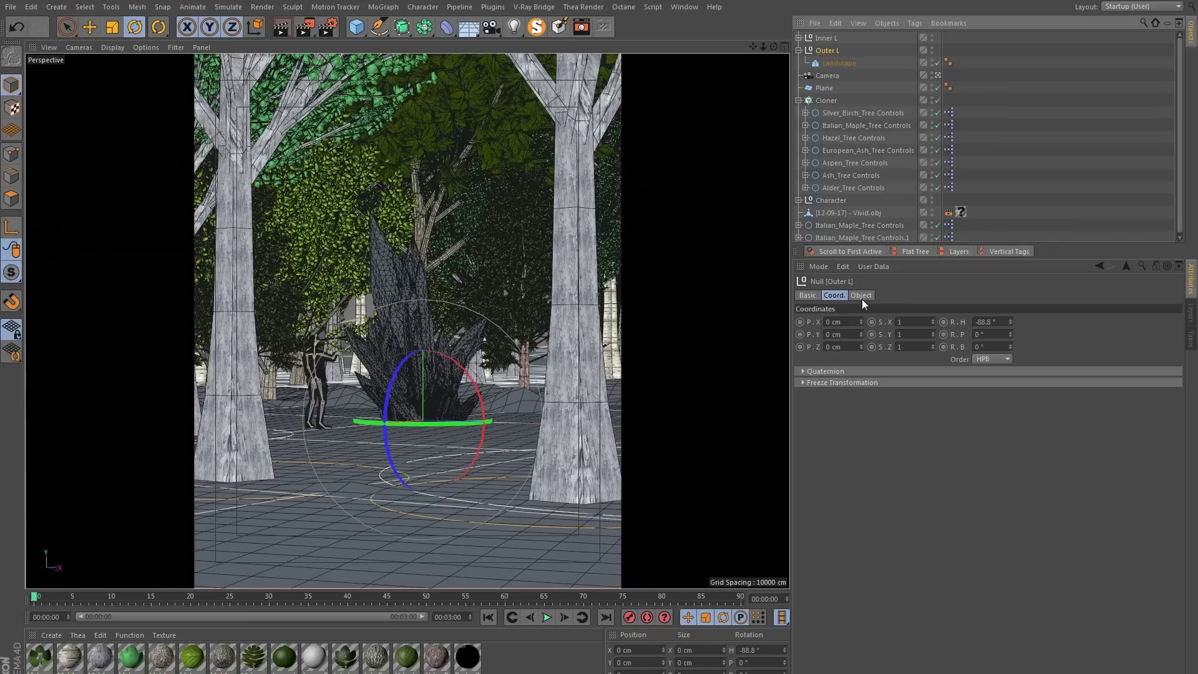
left_click(845, 334)
type("-1")
key("Return")
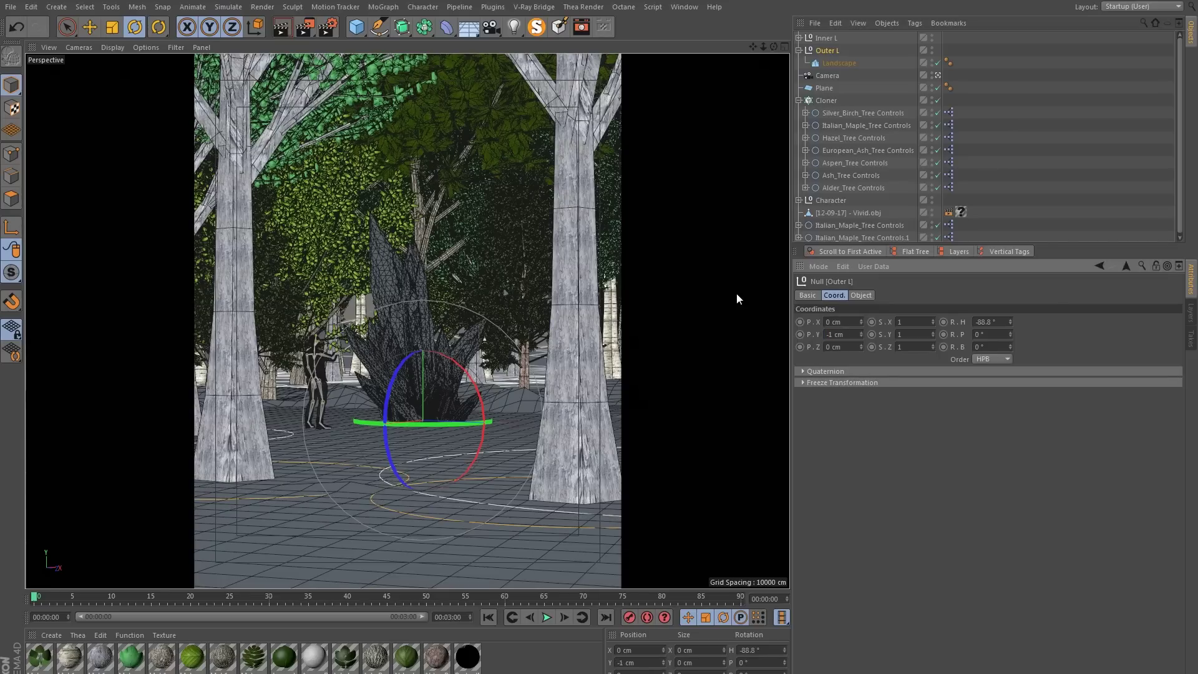
left_click(830, 60)
left_click(829, 51)
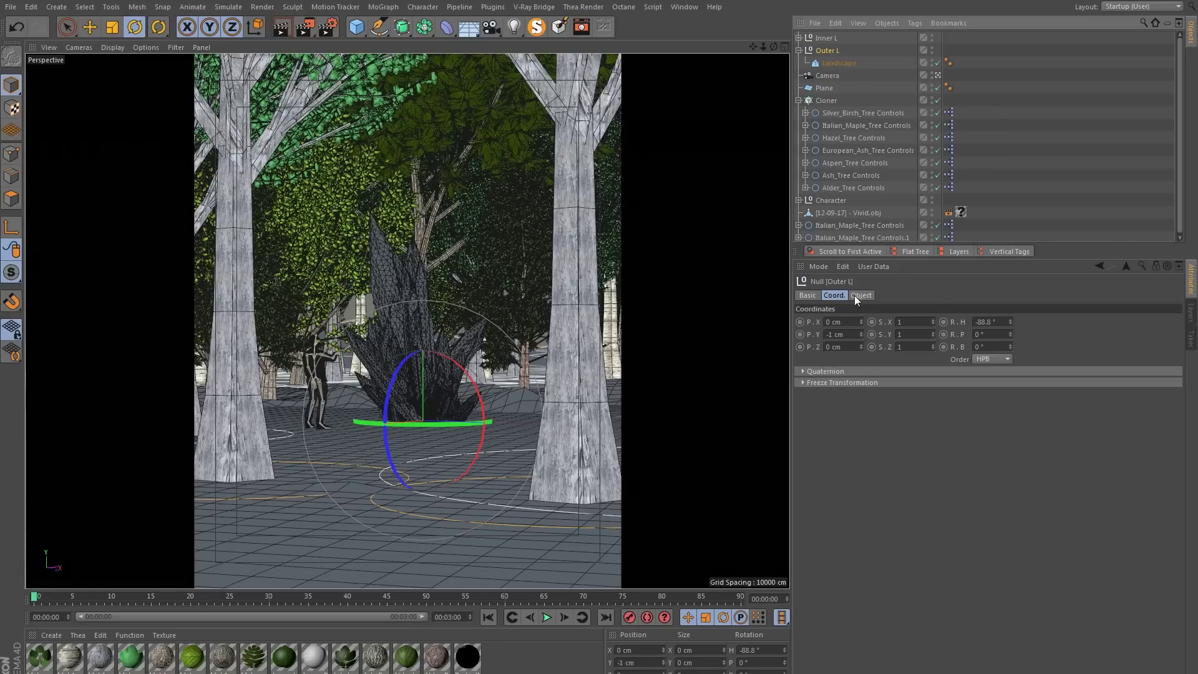
- Review the Outer L Landscape's properties and compare the scene with the reference image f-Edit.jpg
left_click(838, 63)
left_click(863, 296)
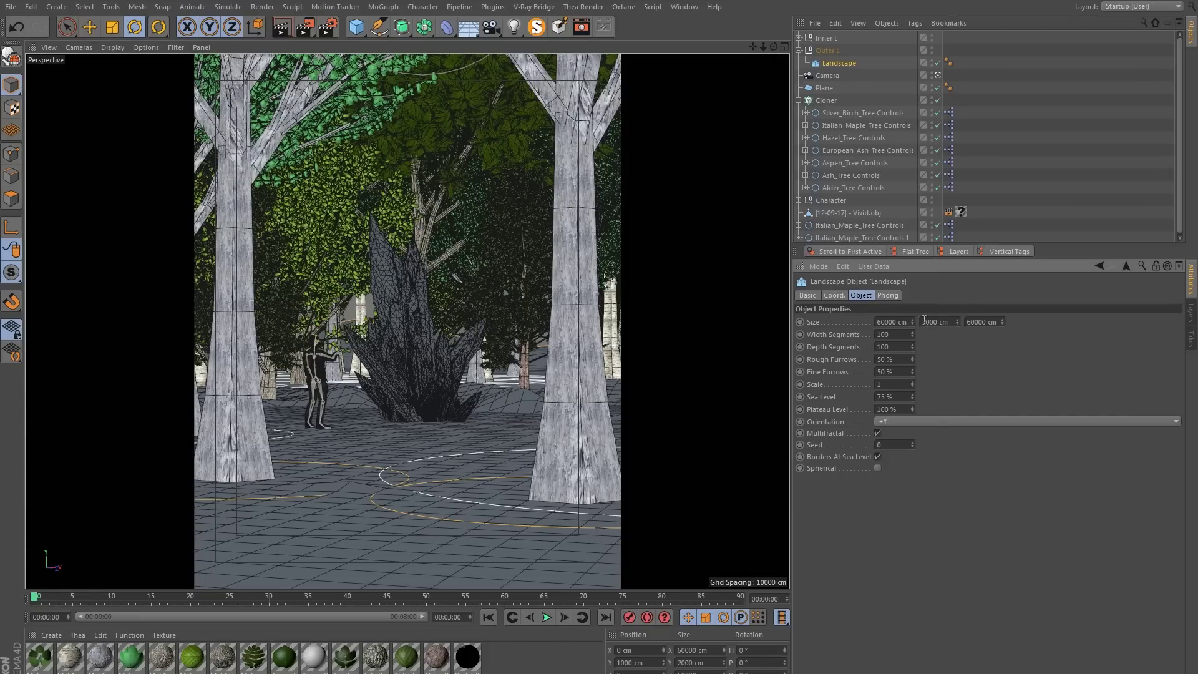
left_click(815, 54)
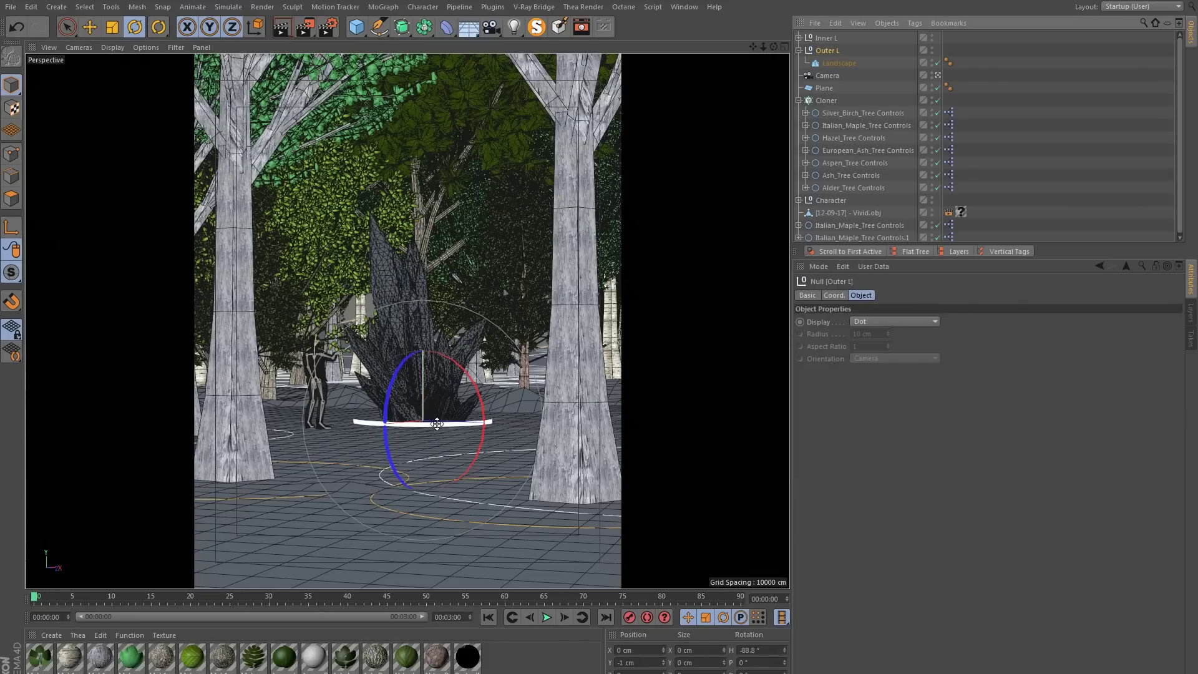
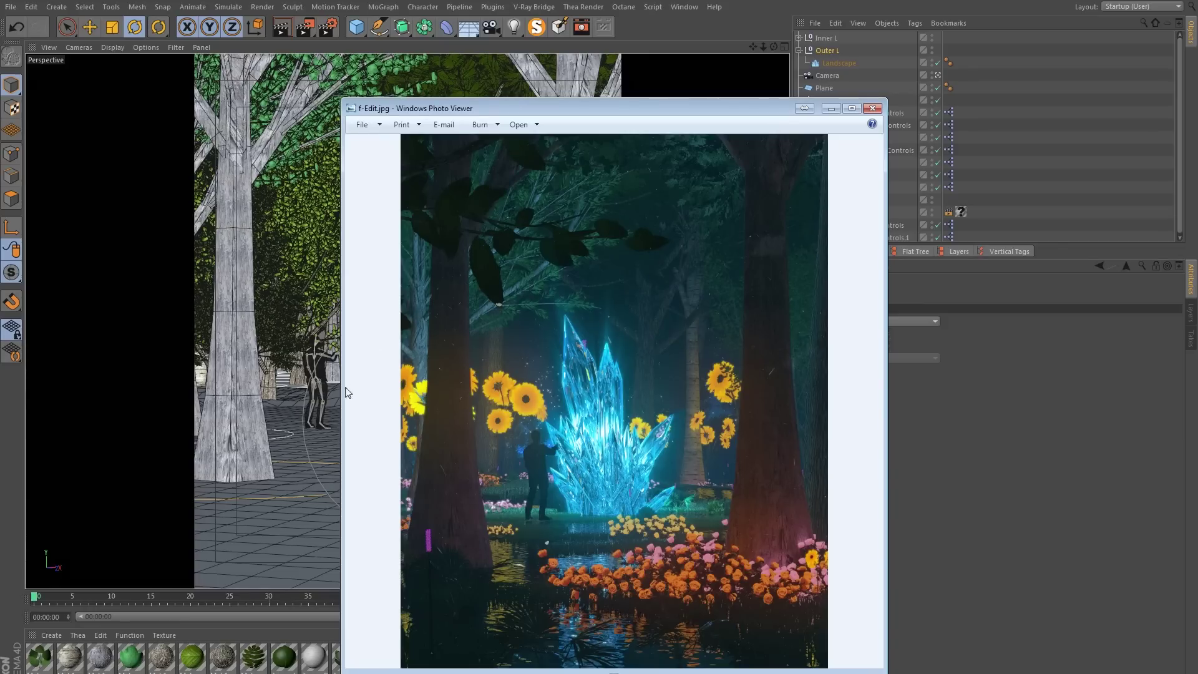
left_click(317, 408)
left_click(1040, 97)
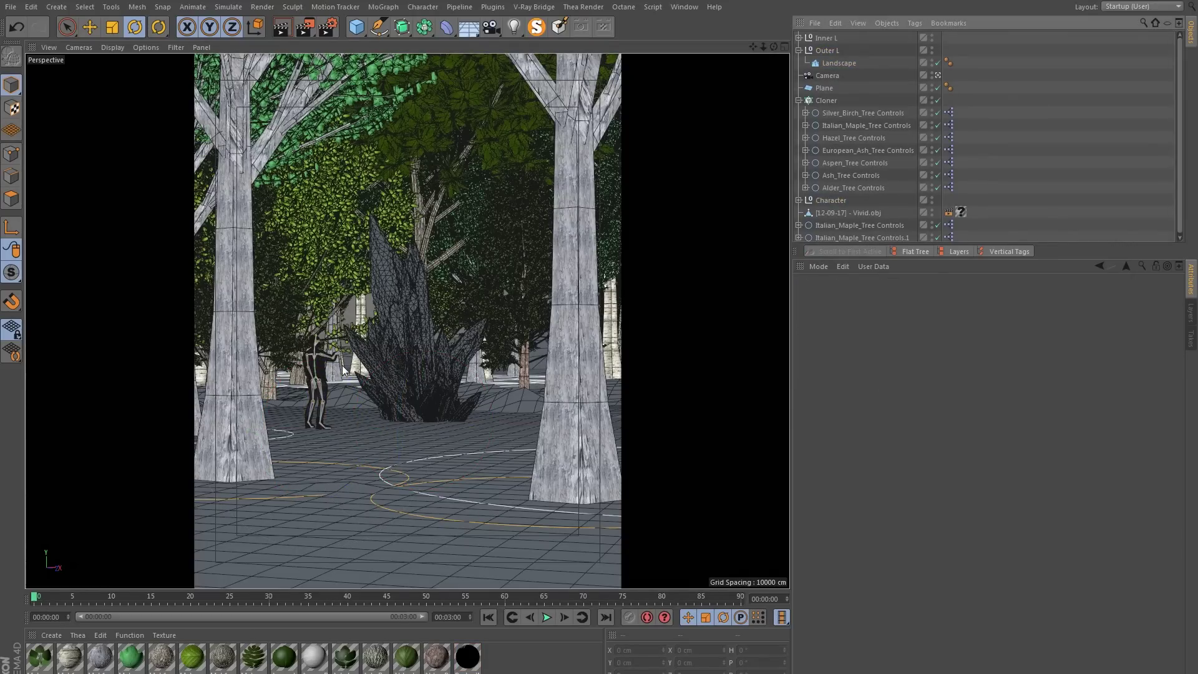
key("alt+Tab")
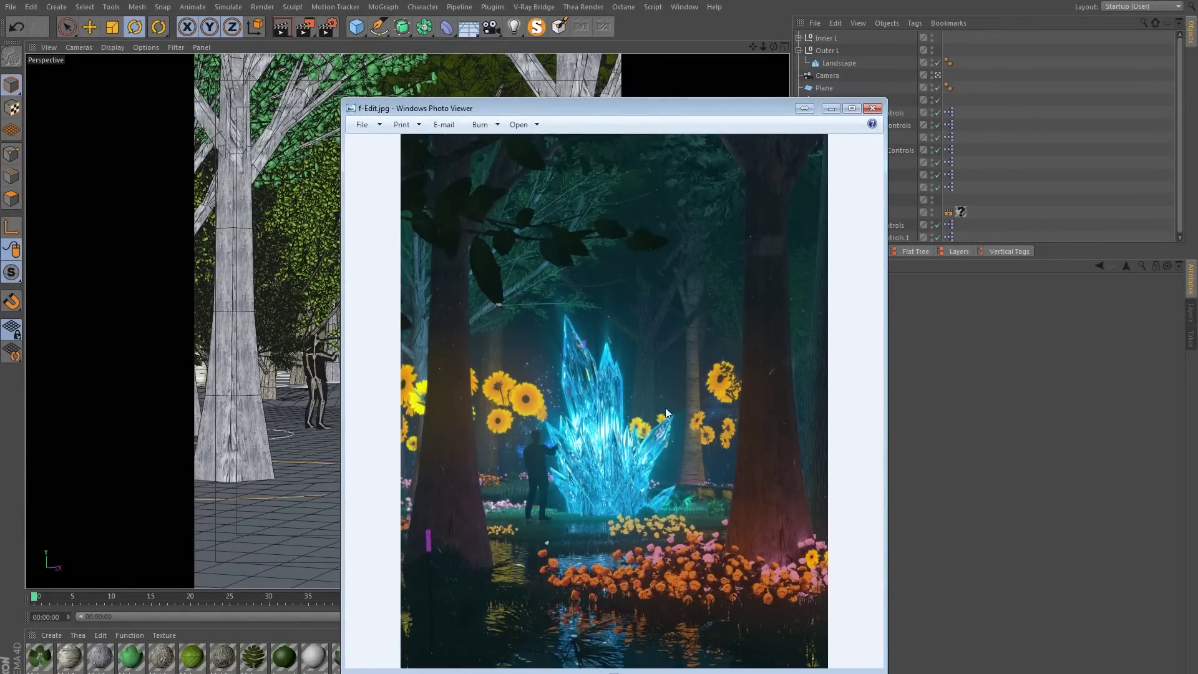
left_click(873, 108)
- Collapse the Cloner and Outer L groups, duplicate the tree Cloner and rename the copy Cloner D
left_click(799, 100)
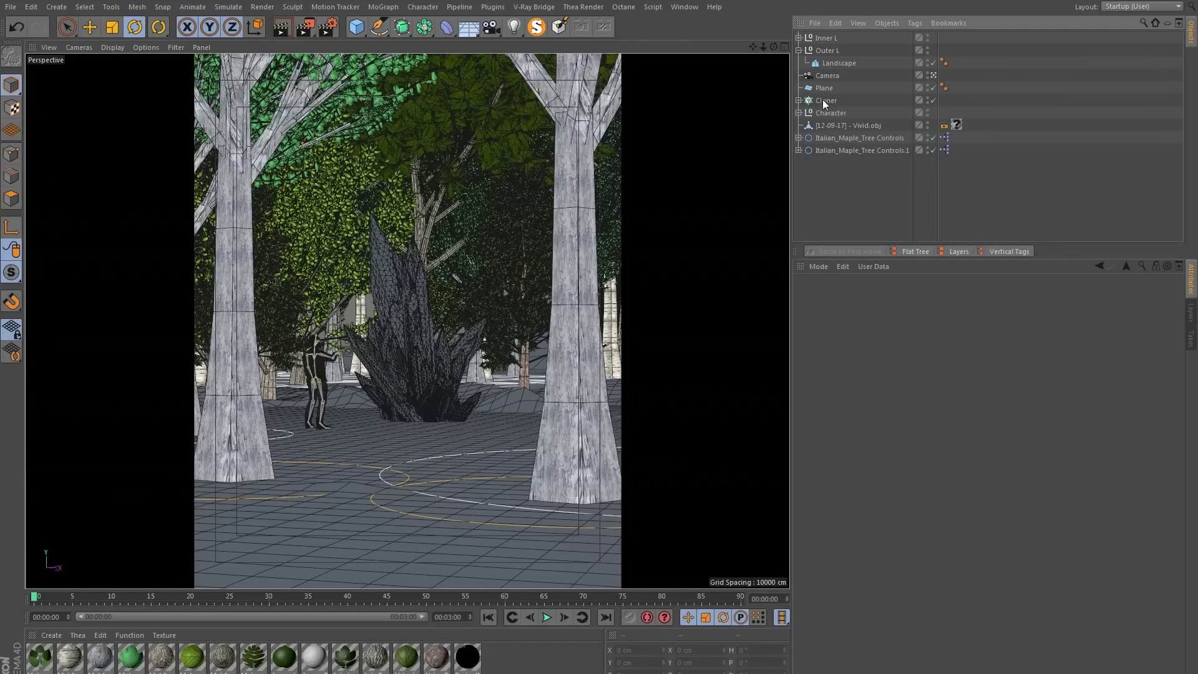
left_click(824, 101)
left_click(799, 50)
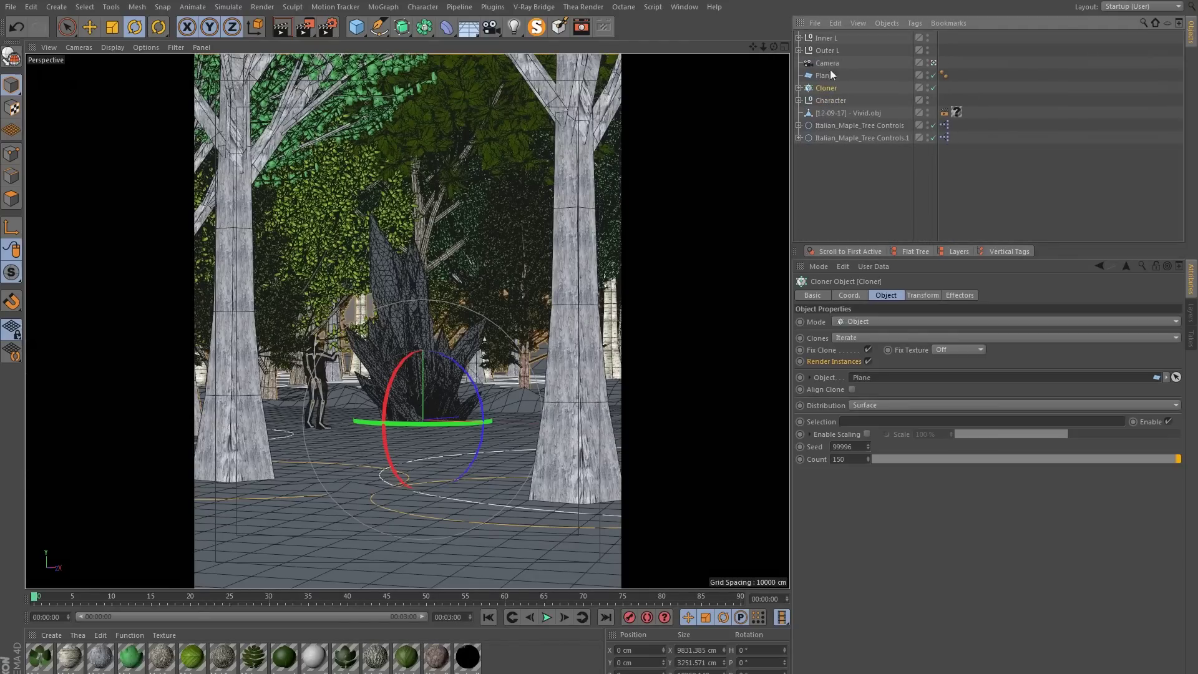
left_click_drag(829, 93, 822, 99, "ctrl")
double_click(823, 100)
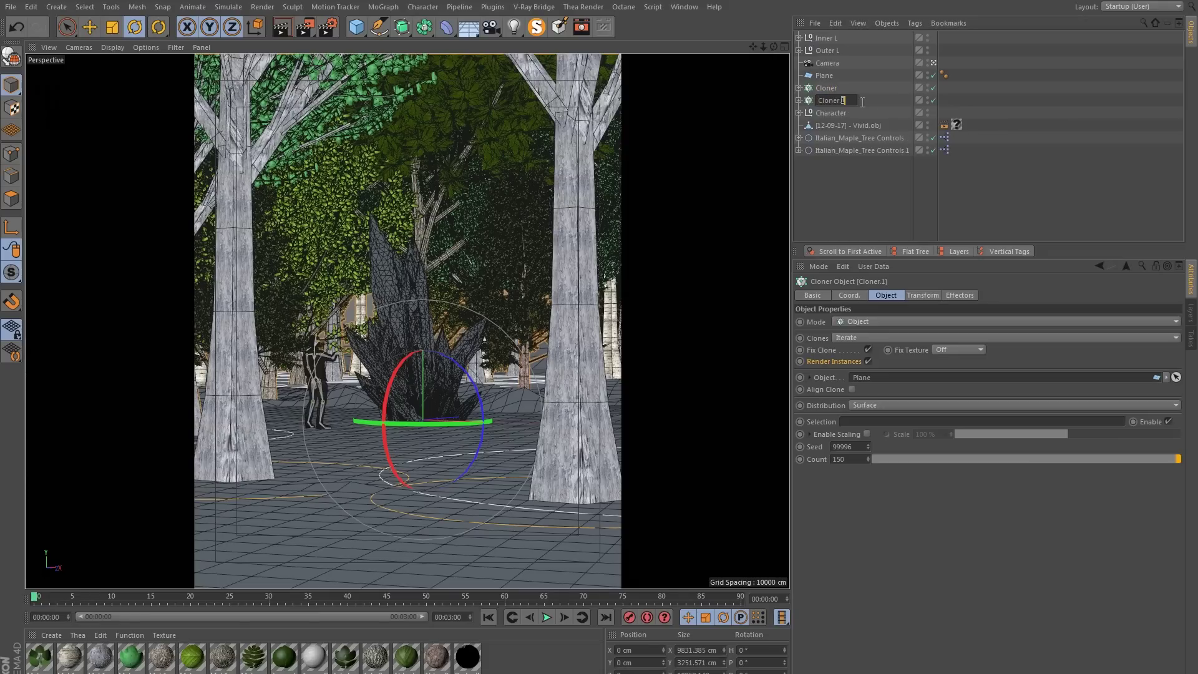
key("BackSpace")
key("BackSpace")
type("D")
key("Return")
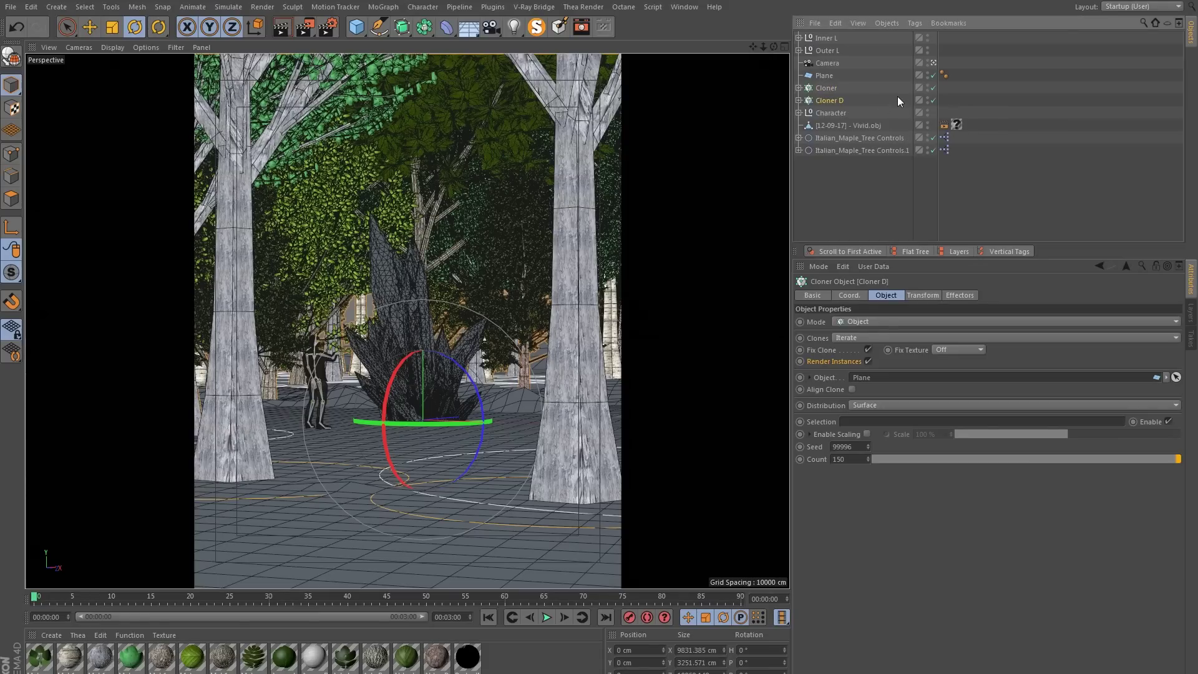
- Load the Daisies model from the Garden & Exotic plants in the Content Browser and enlarge the material area
left_click(683, 7)
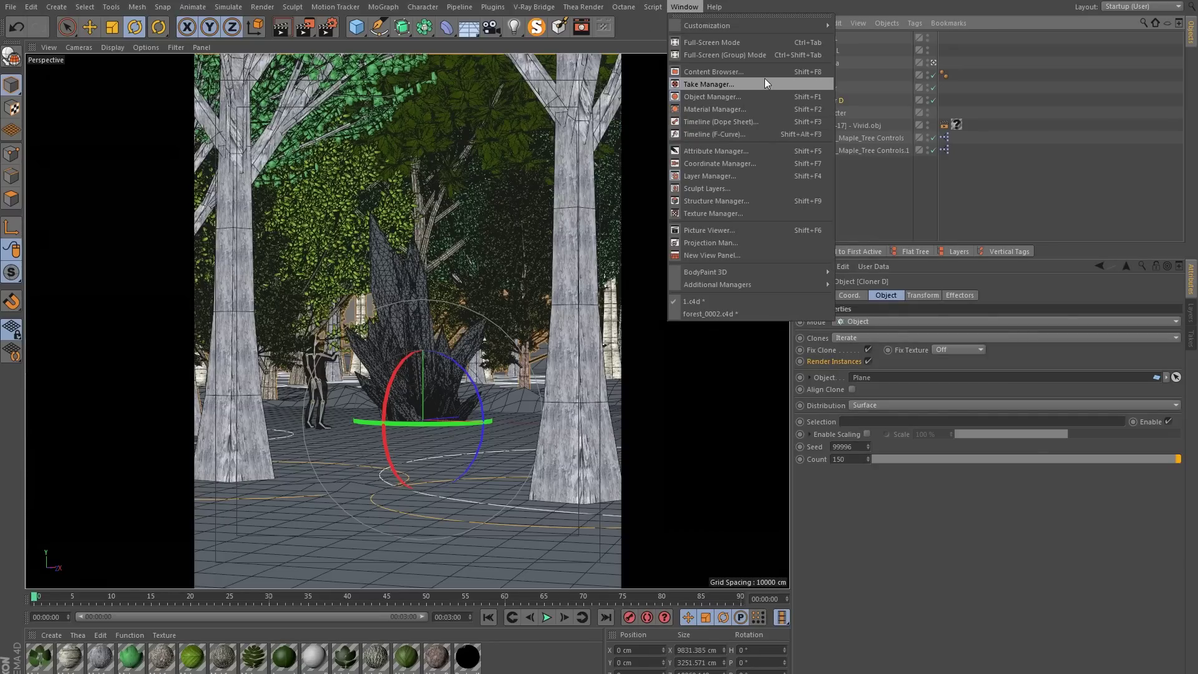
left_click(747, 72)
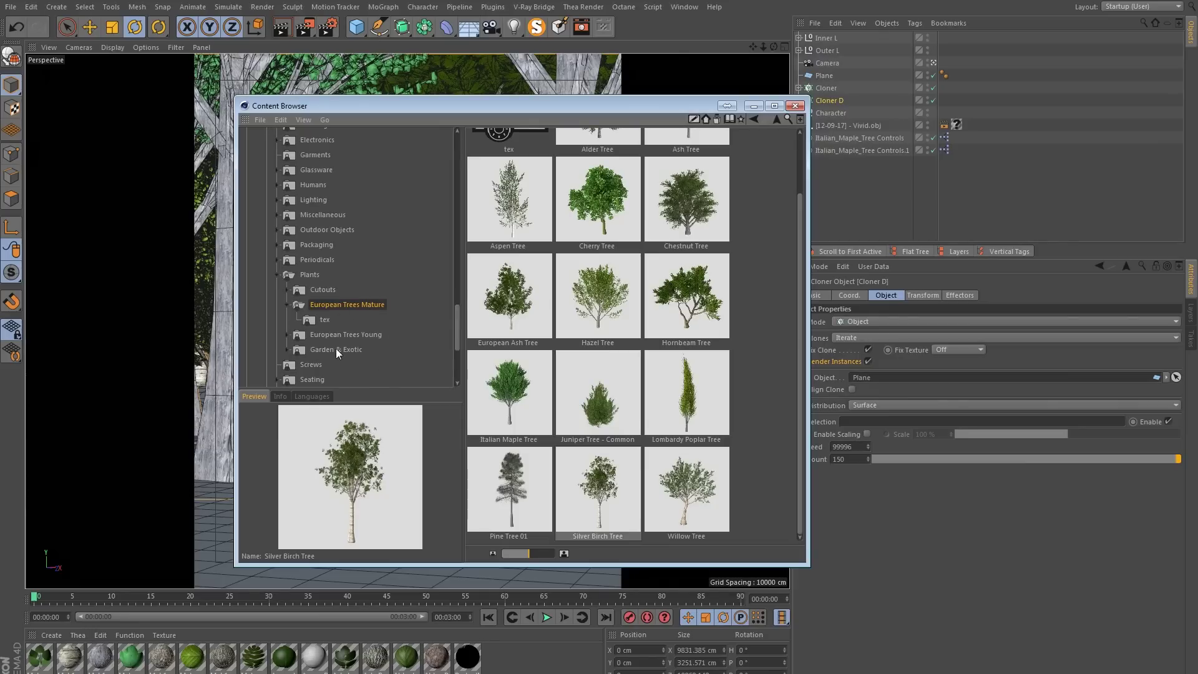
left_click(319, 349)
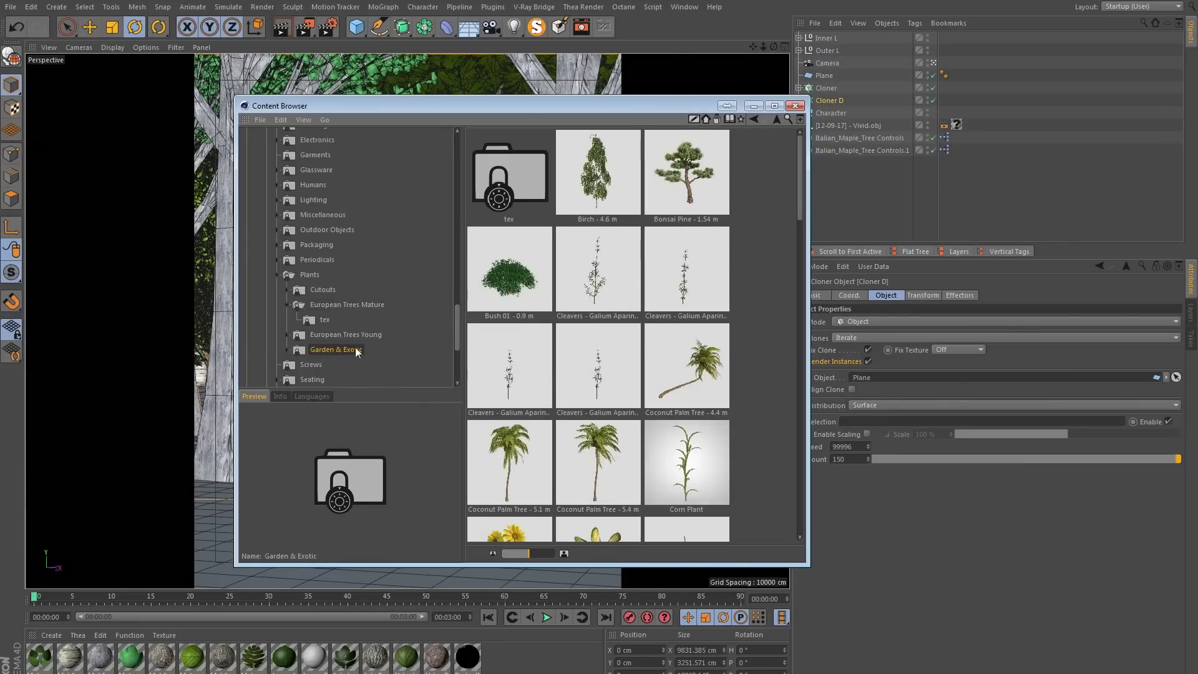
scroll(512, 349, "down", 3)
double_click(530, 410)
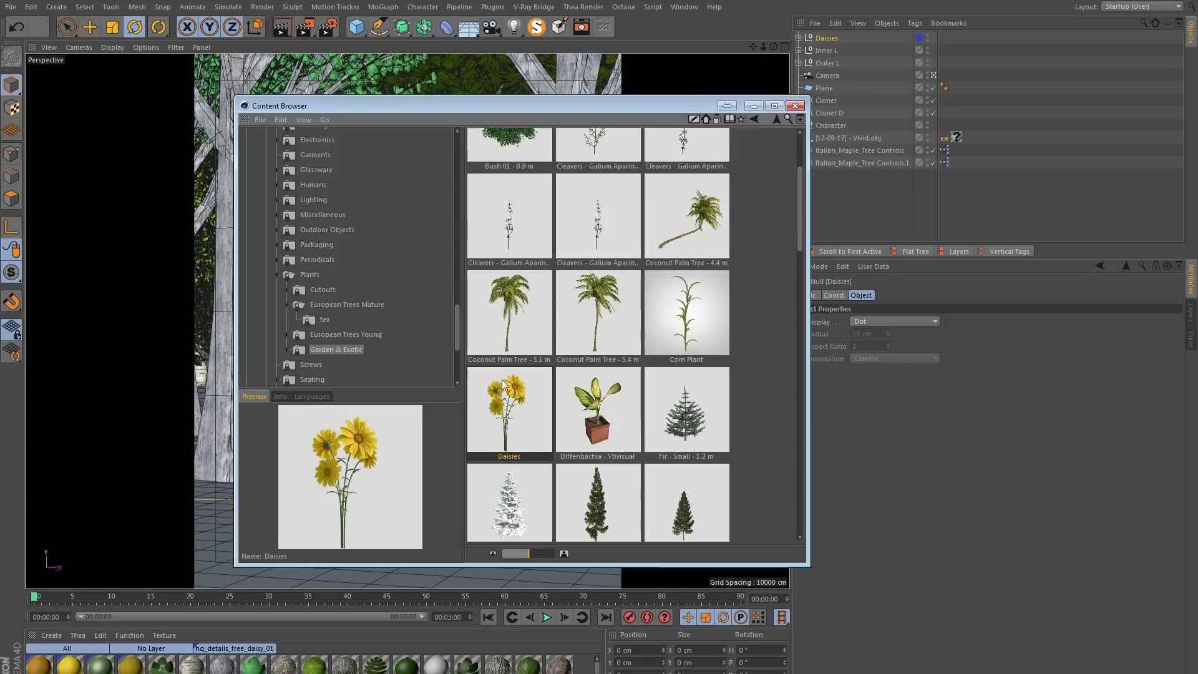
left_click(795, 106)
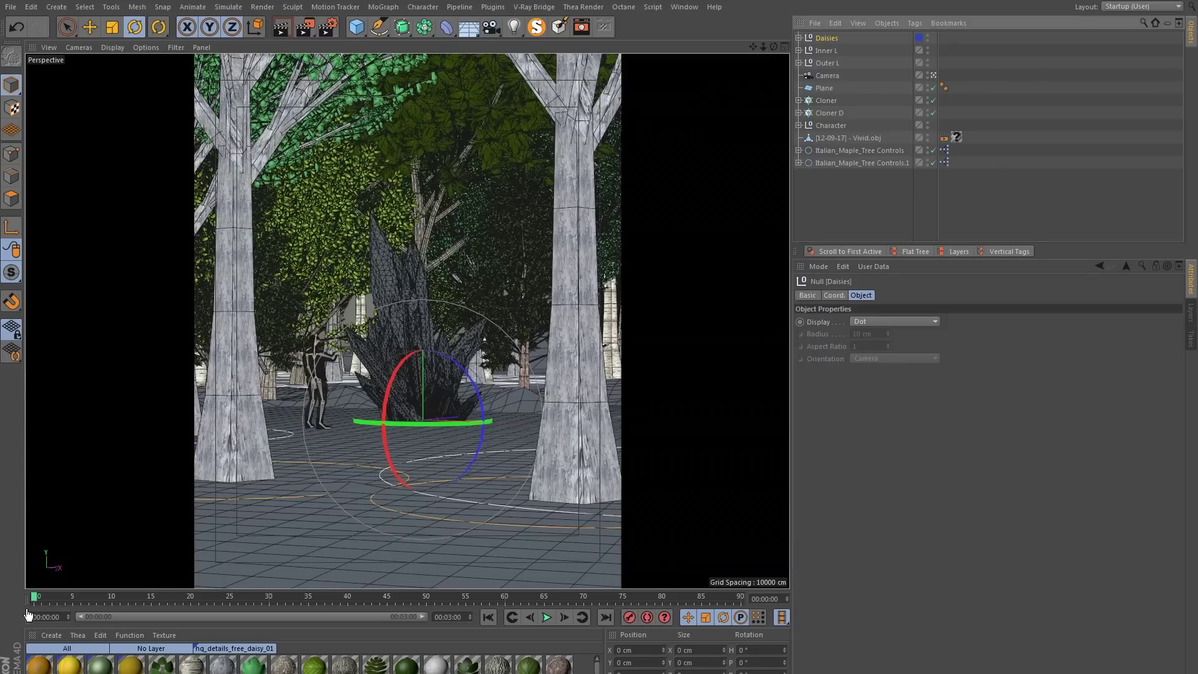
key("o")
left_click_drag(210, 574, 211, 499)
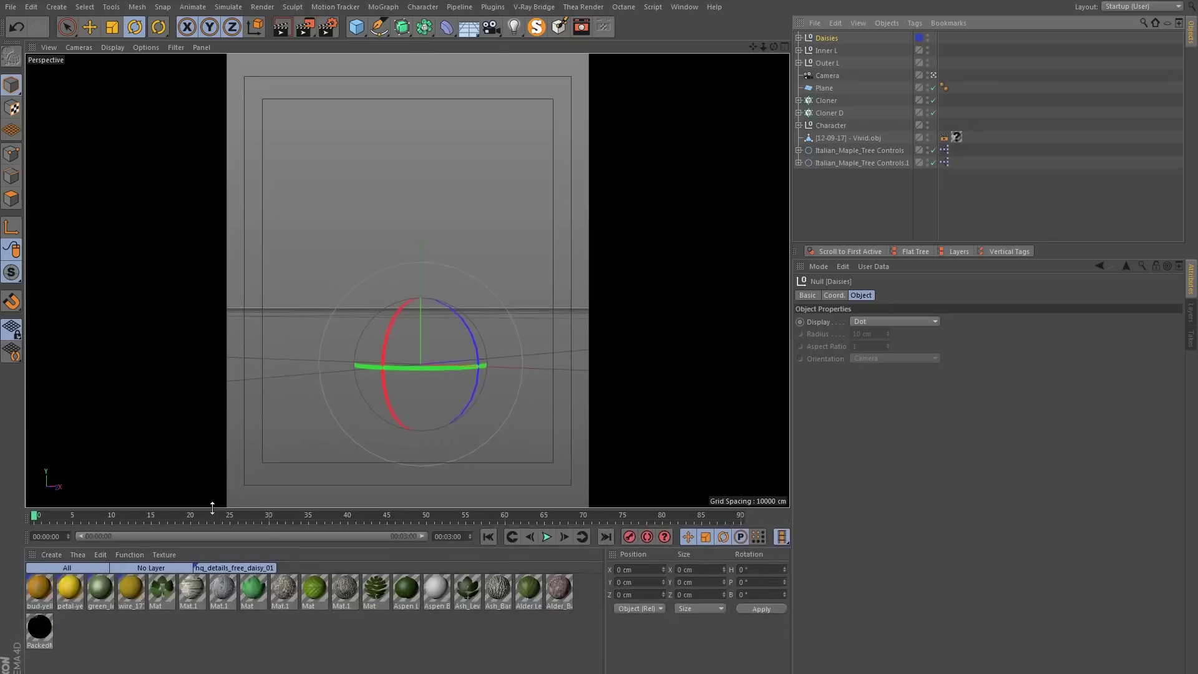
- Delete all the tree objects inside Cloner D and make Daisies its child instead
left_click(799, 113)
left_click(837, 126)
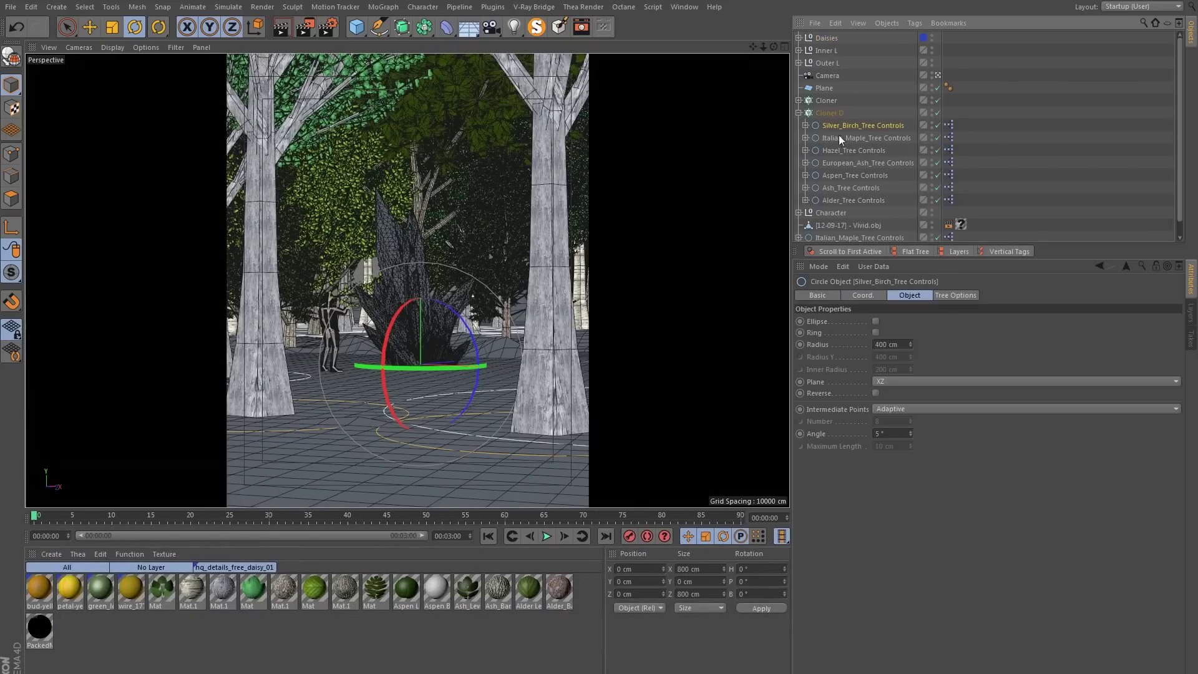
left_click(847, 197, "shift")
key("Delete")
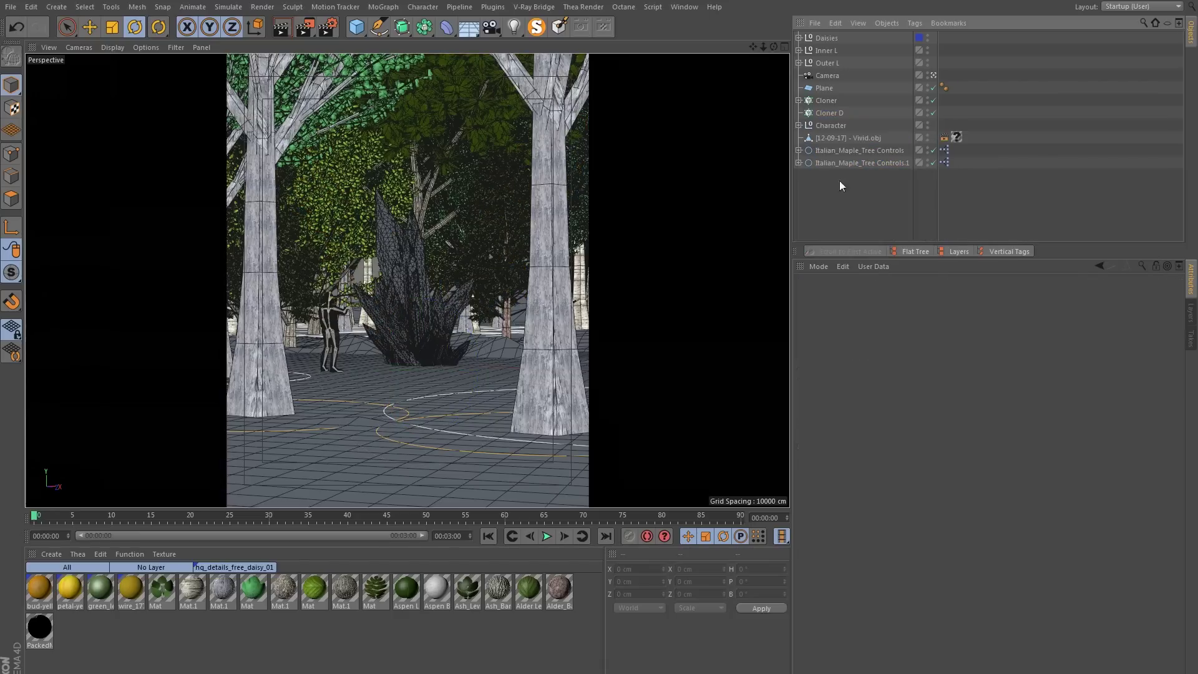
left_click_drag(830, 36, 826, 113)
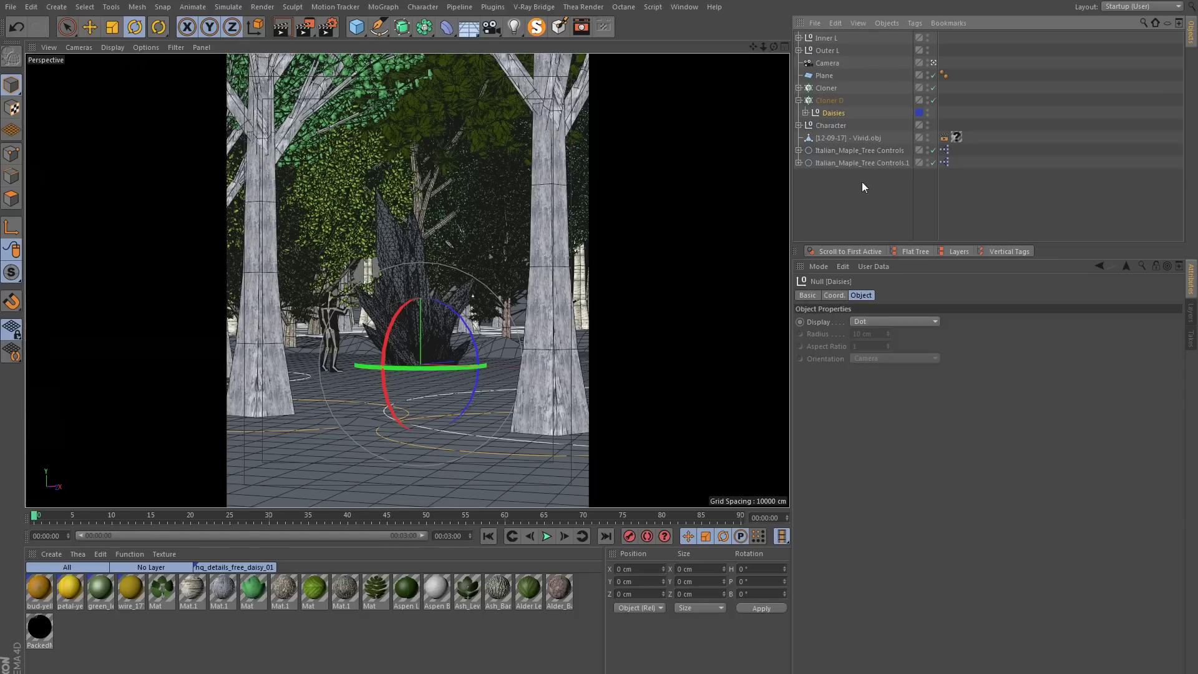
left_click(831, 198)
- Check Cloner D's settings and add a new MoGraph Cloner to the scene
left_click(823, 98)
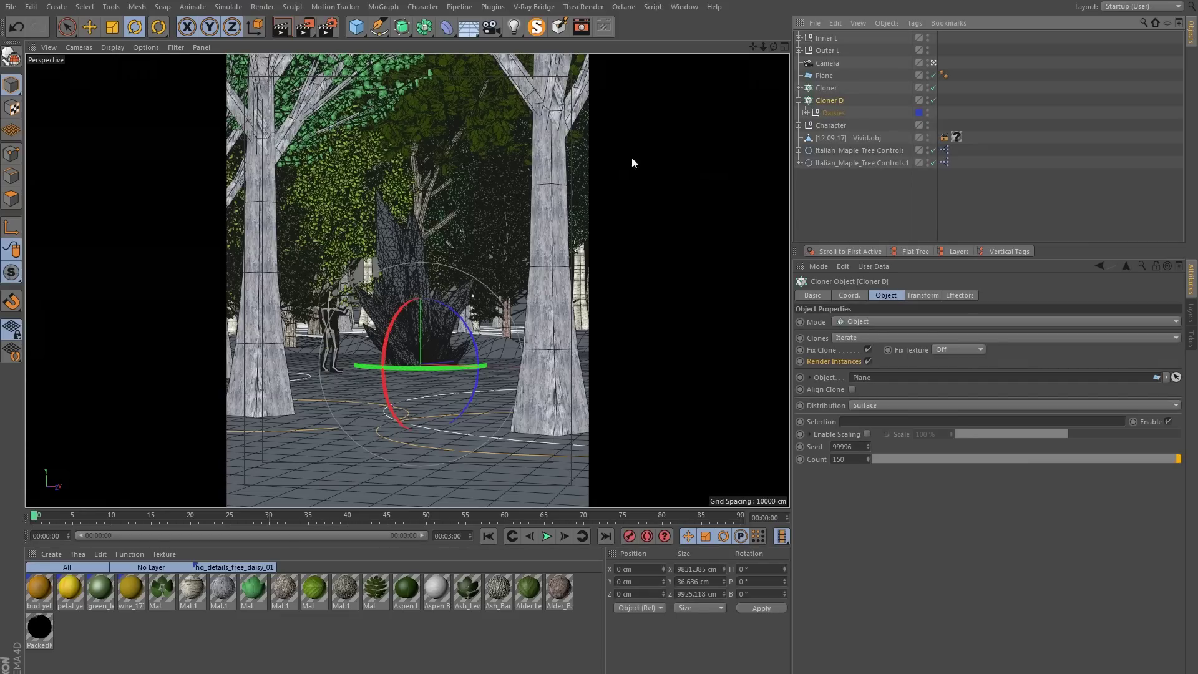
left_click(374, 7)
left_click(392, 143)
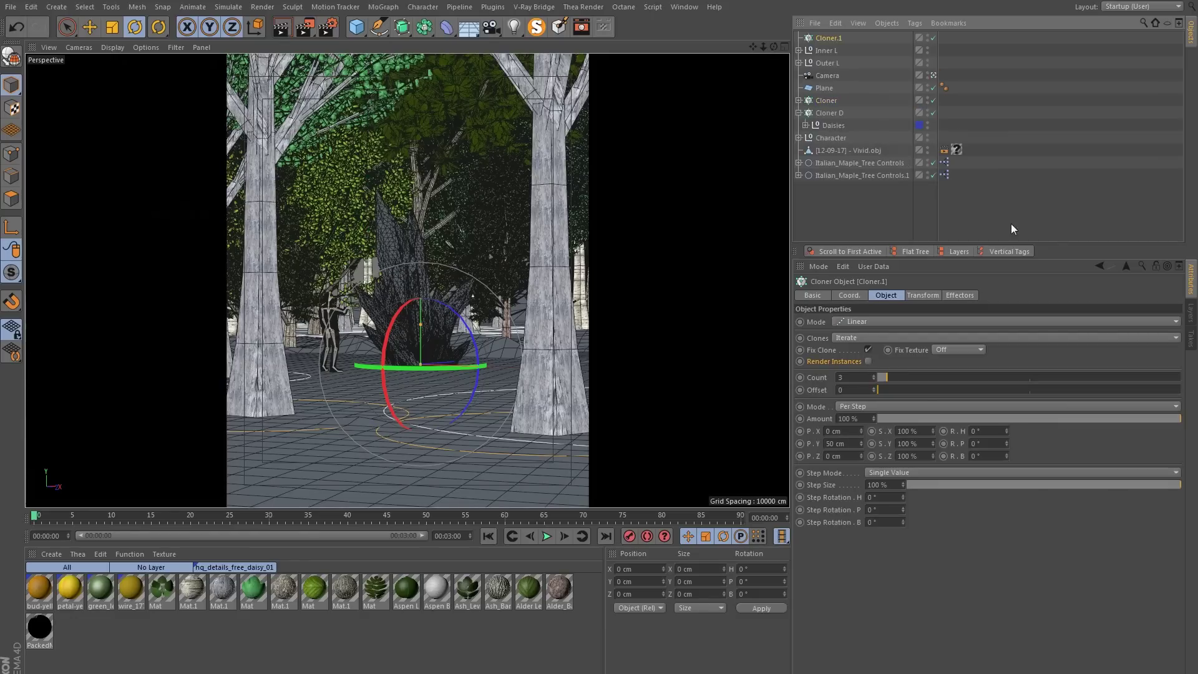
left_click(859, 321)
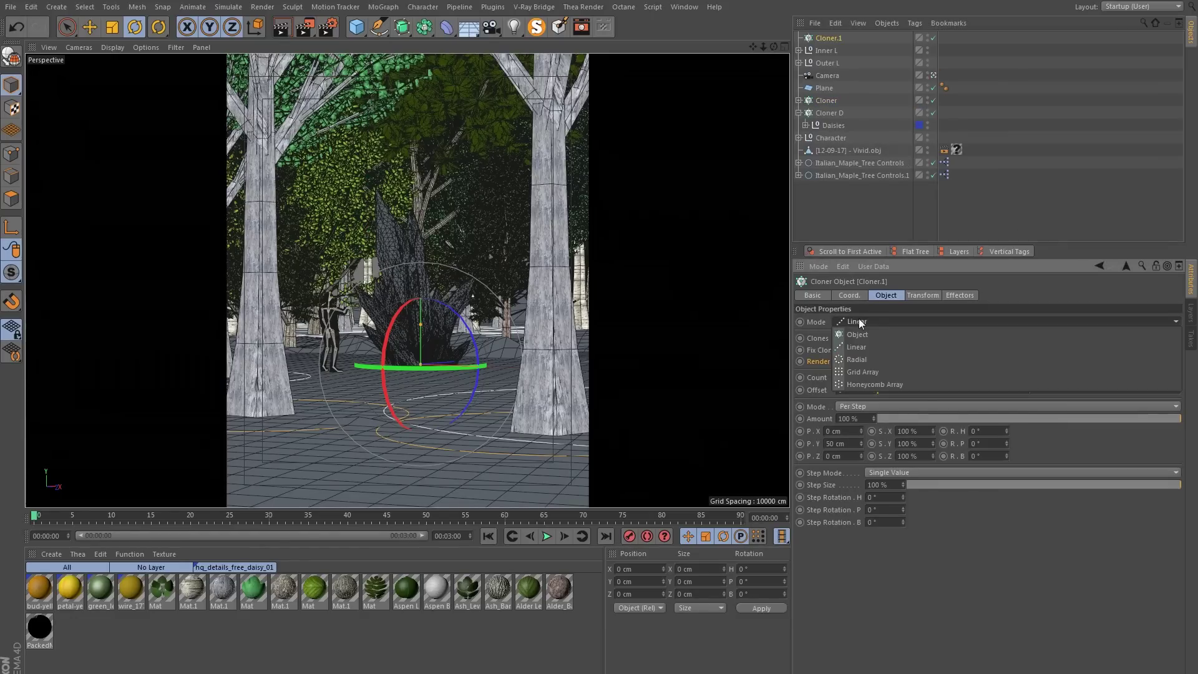
left_click(844, 334)
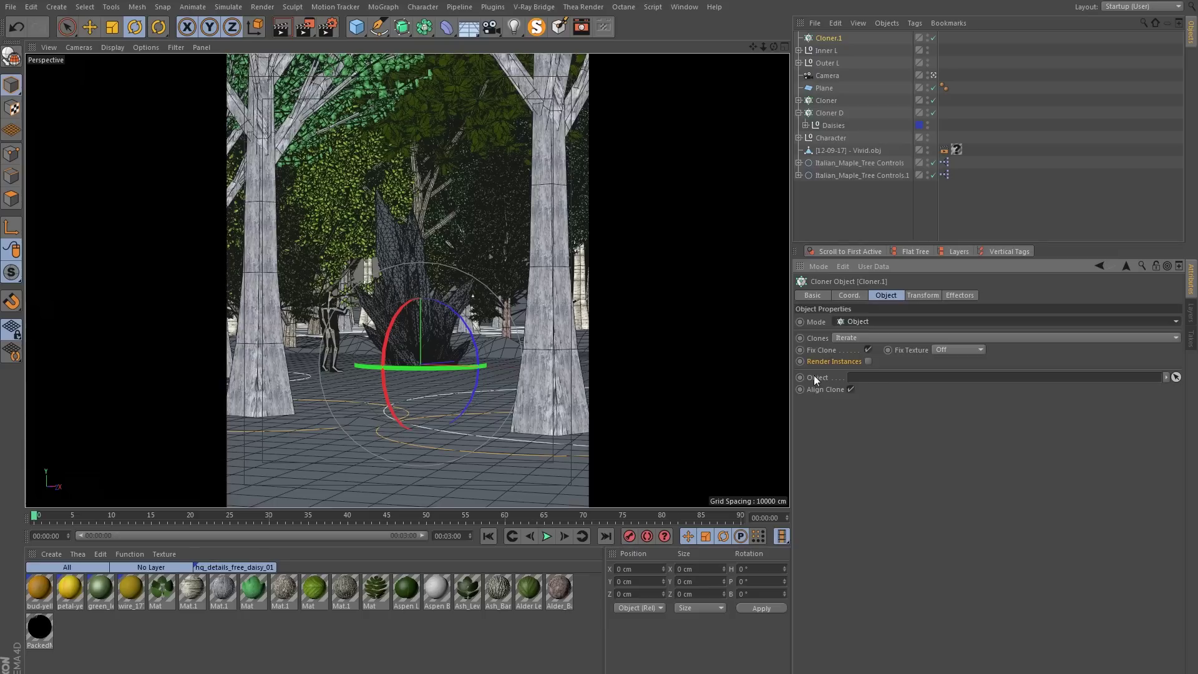
left_click(800, 51)
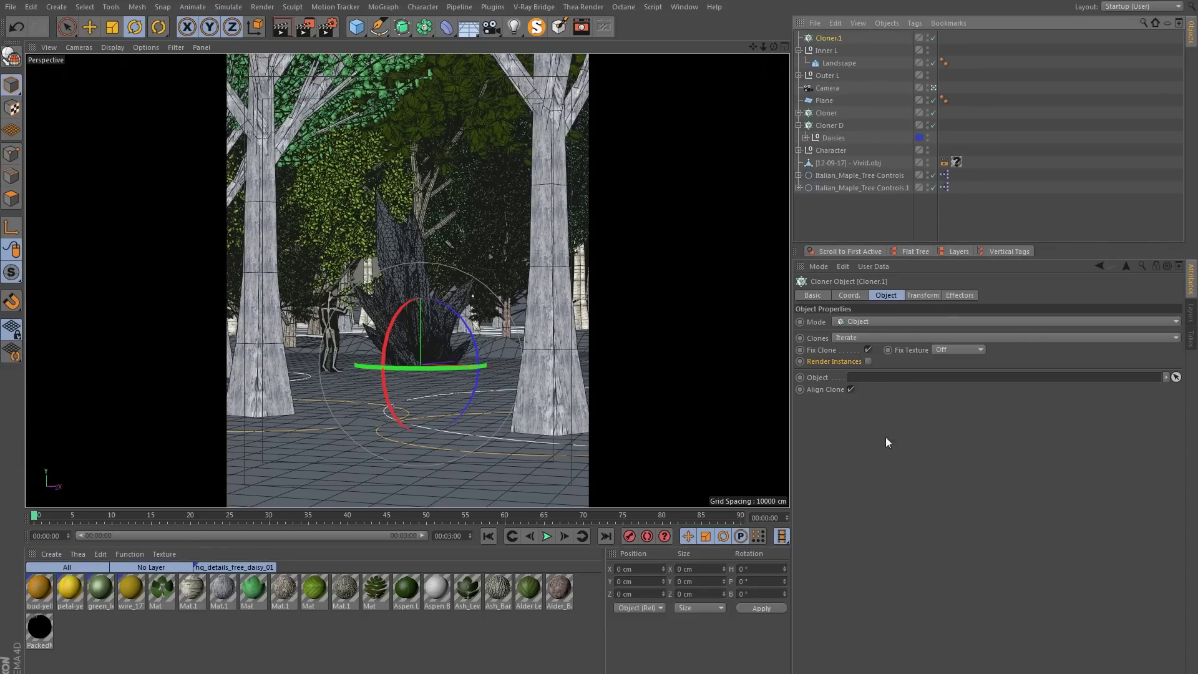
left_click_drag(835, 63, 880, 378)
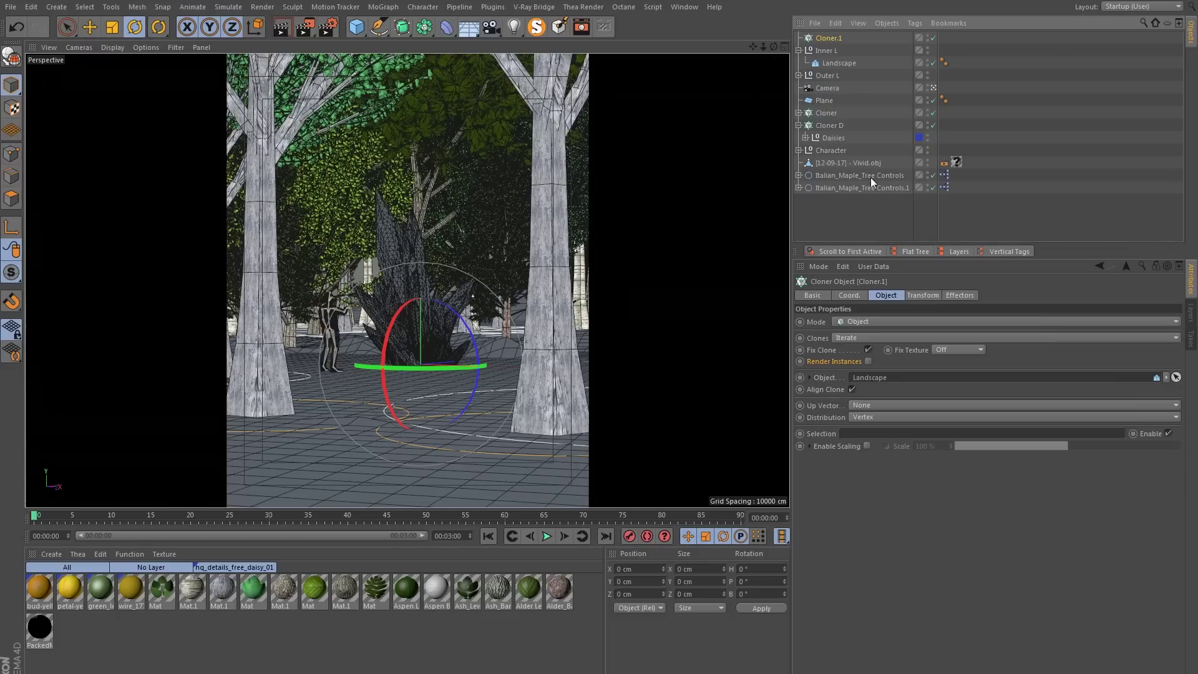
left_click(824, 112)
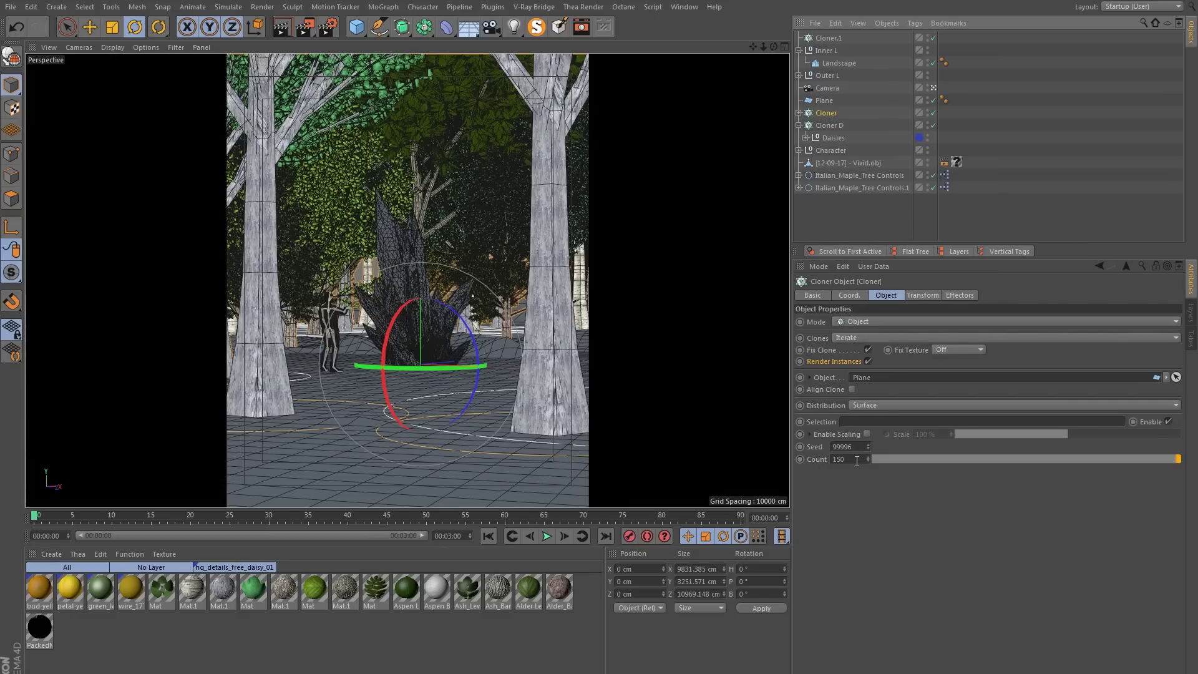
double_click(836, 460)
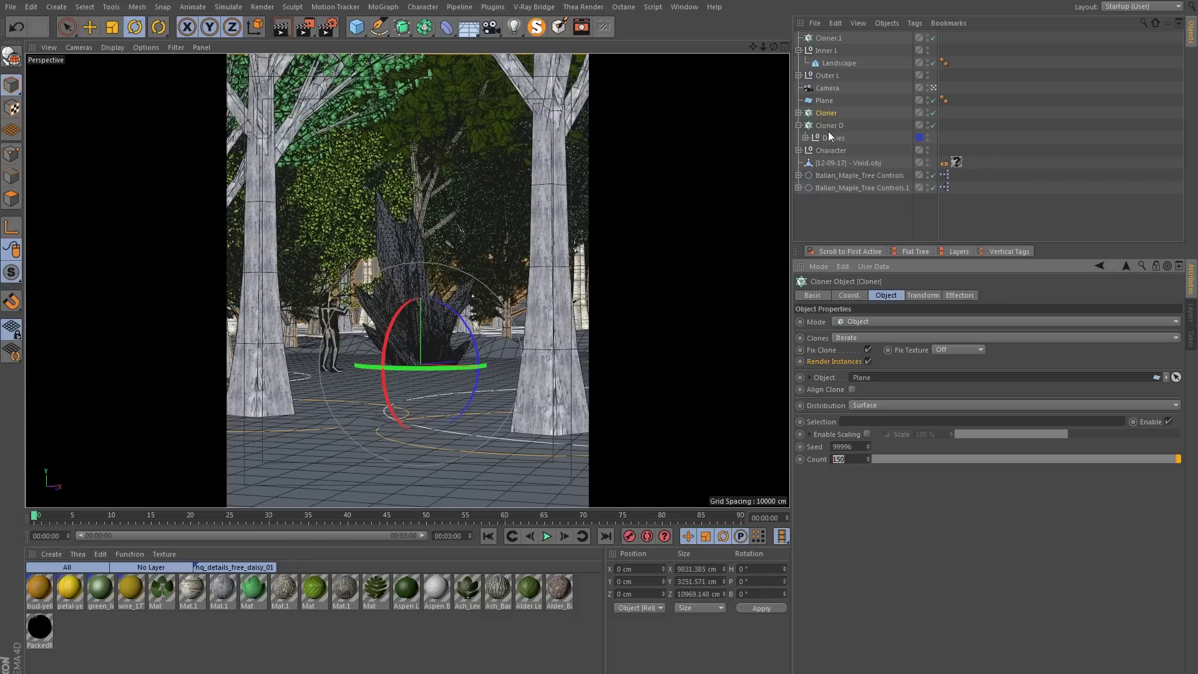
left_click(822, 38)
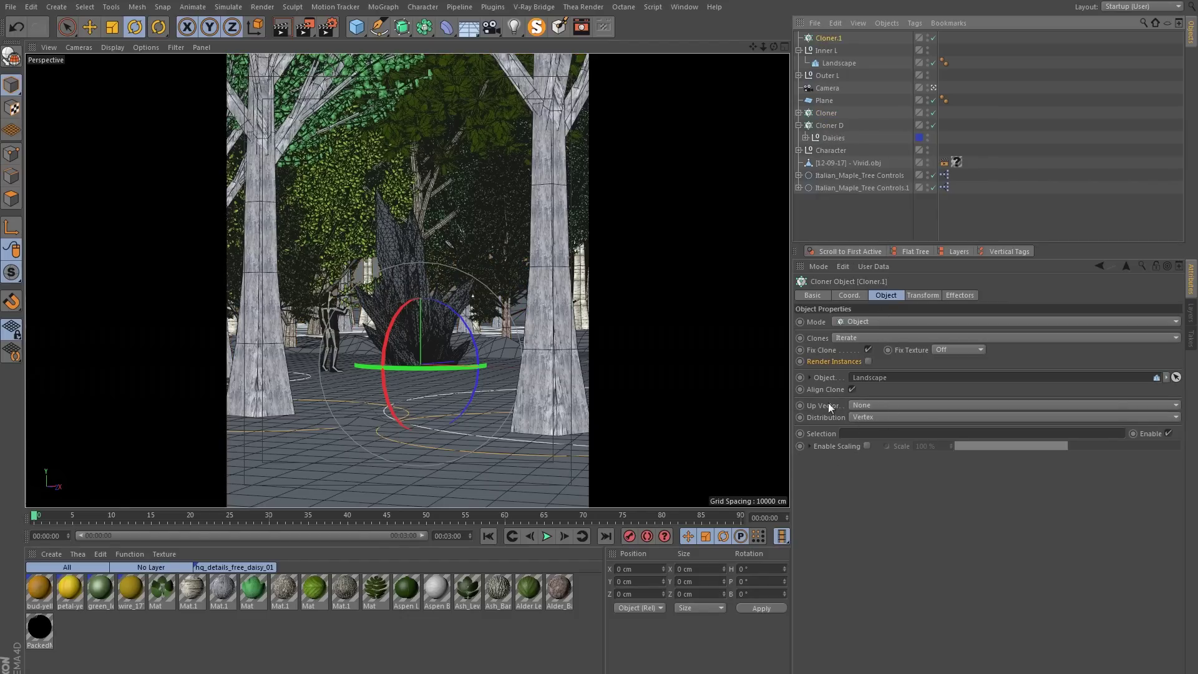
left_click(870, 417)
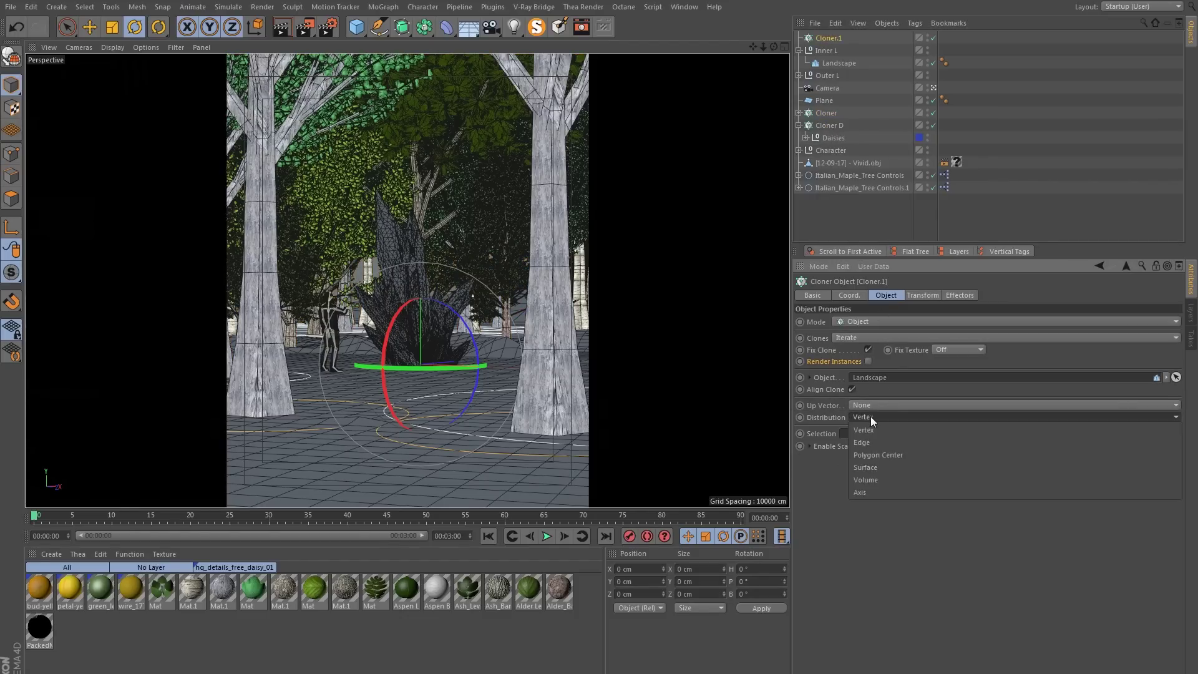
left_click(875, 470)
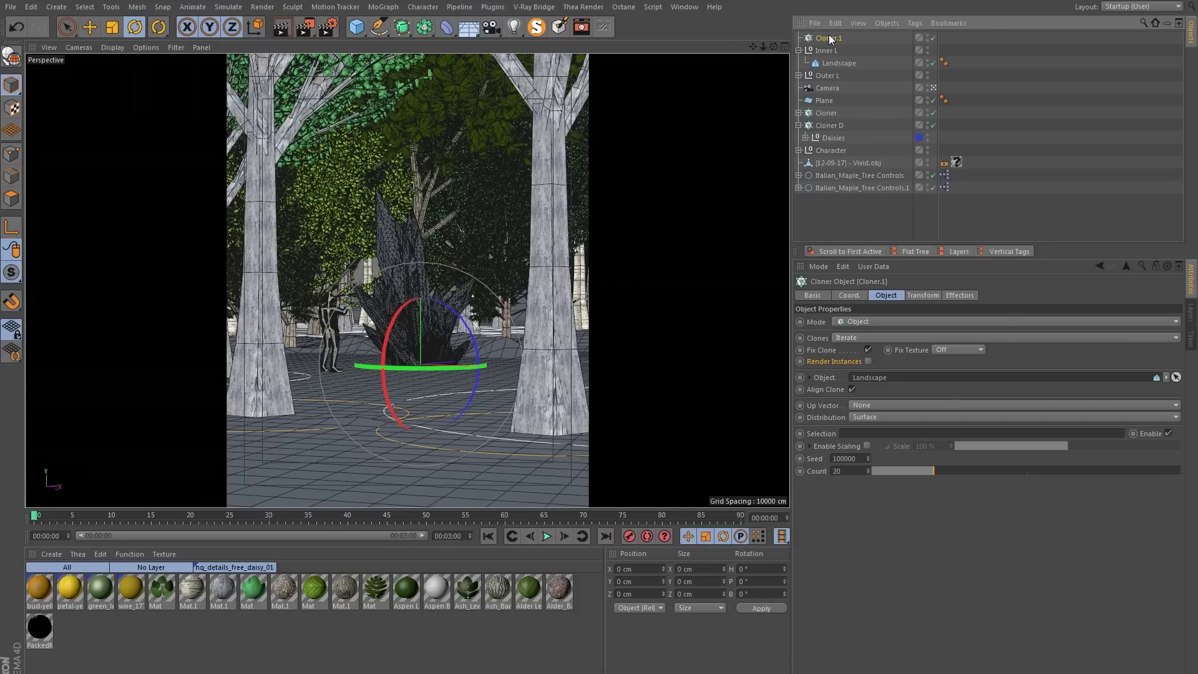
- Delete the extra Cloner.1 and assign the Inner L Landscape as Cloner D's distribution object
key("Delete")
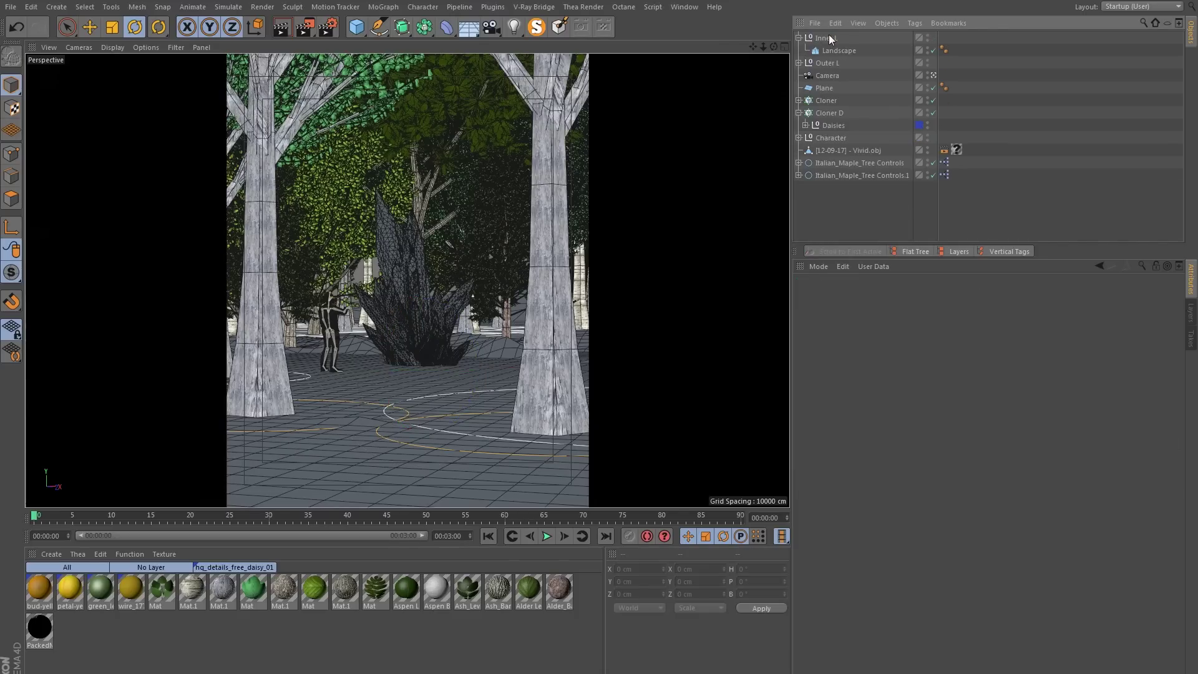
left_click(833, 114)
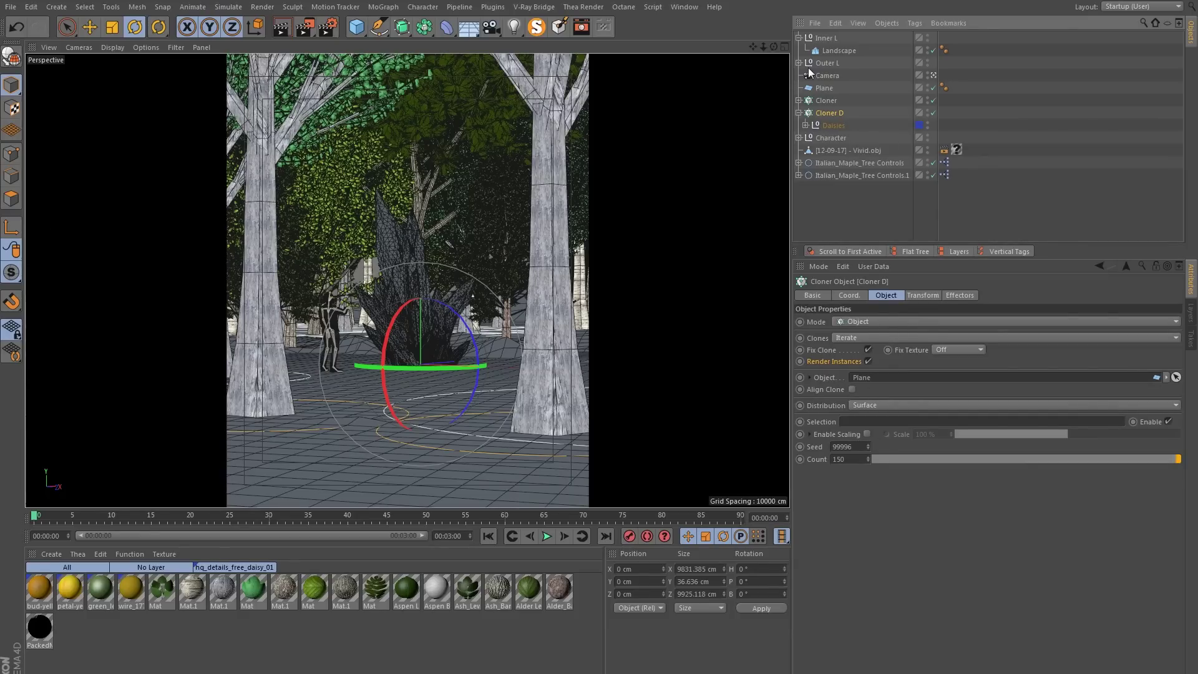
left_click_drag(843, 50, 881, 385)
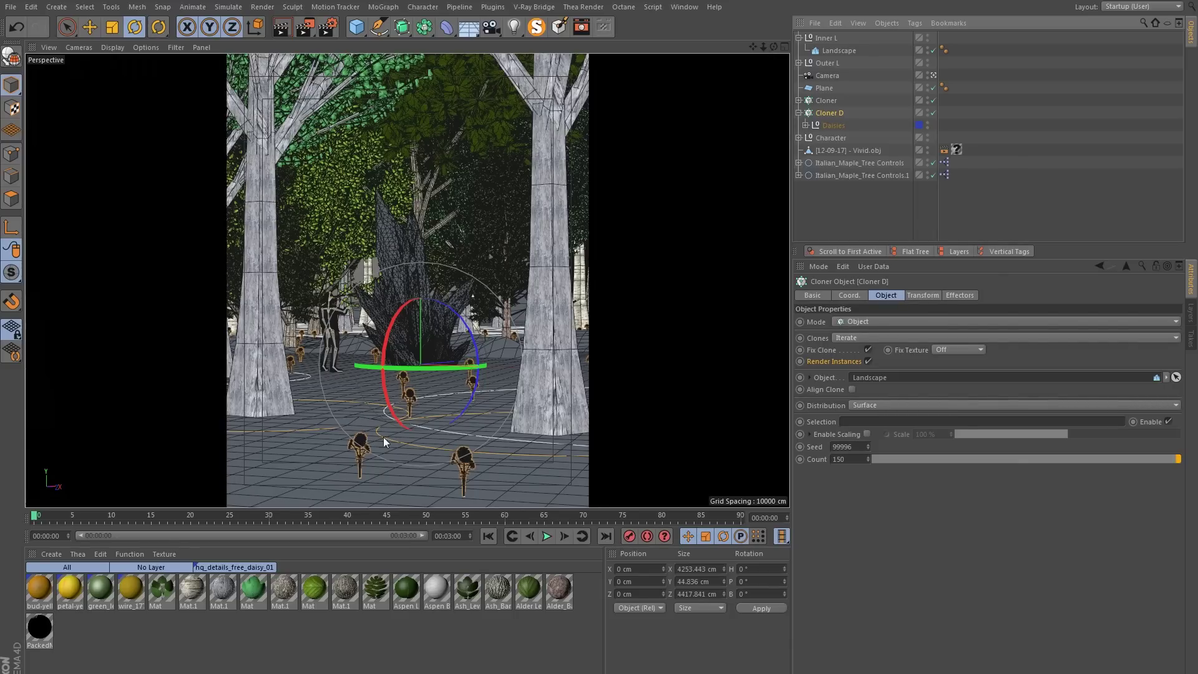
- Set Cloner D's transform scale to 6 on X, Y and Z to enlarge the daisies
left_click(915, 294)
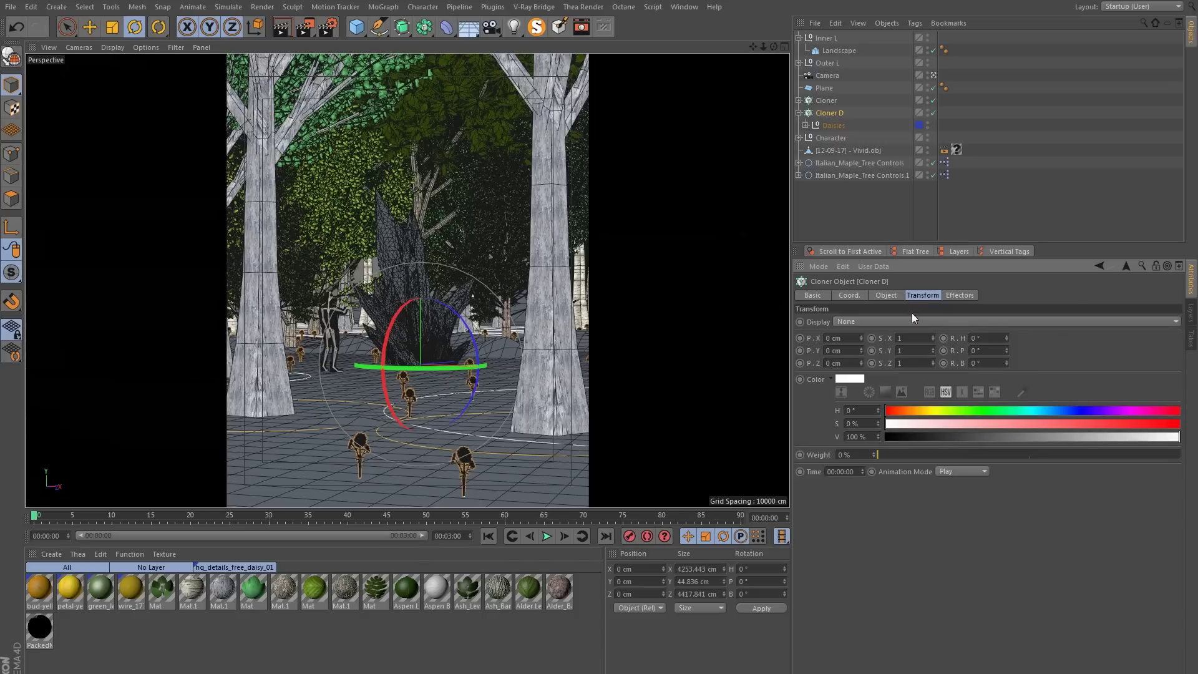
double_click(919, 339)
type("6")
key("Tab")
type("6")
key("Tab")
type("6")
key("Return")
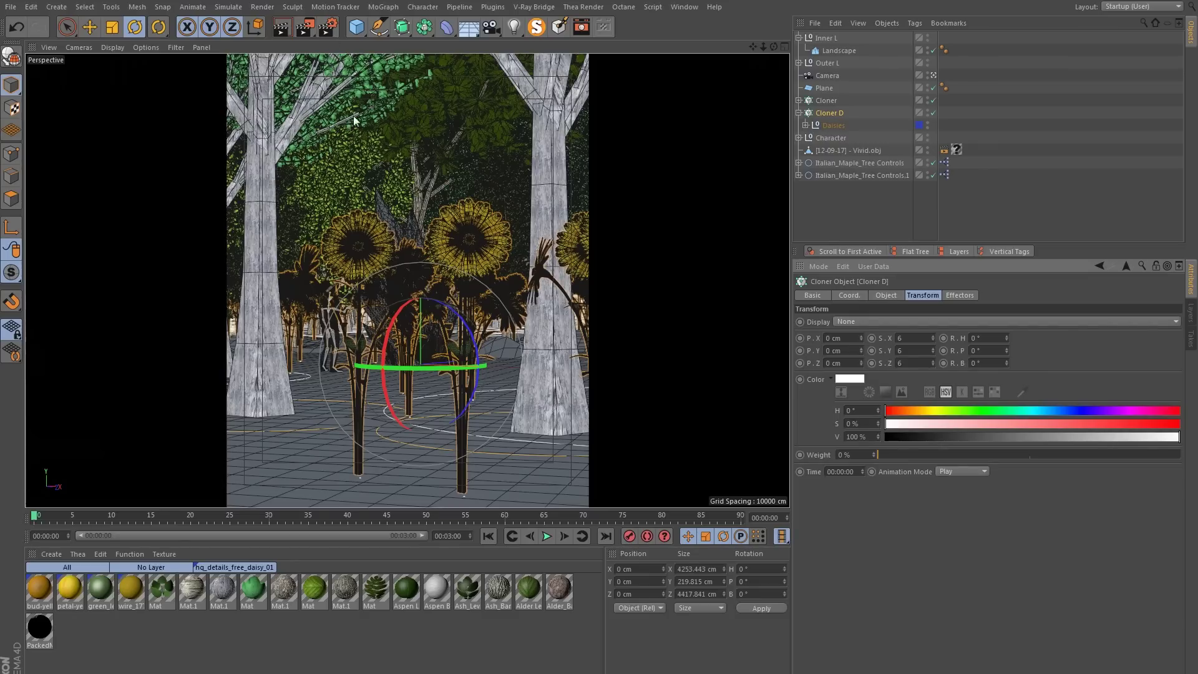
- Add a MoGraph Random effector to Cloner D
left_click(385, 11)
mouse_move(392, 27)
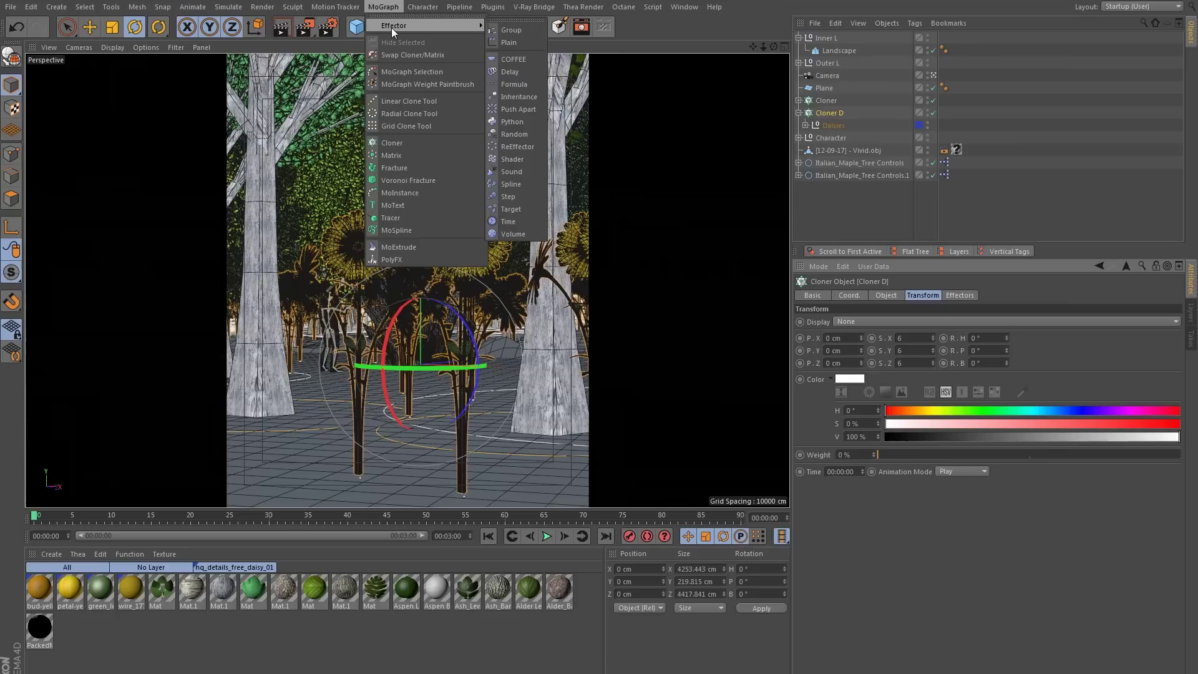
left_click(524, 134)
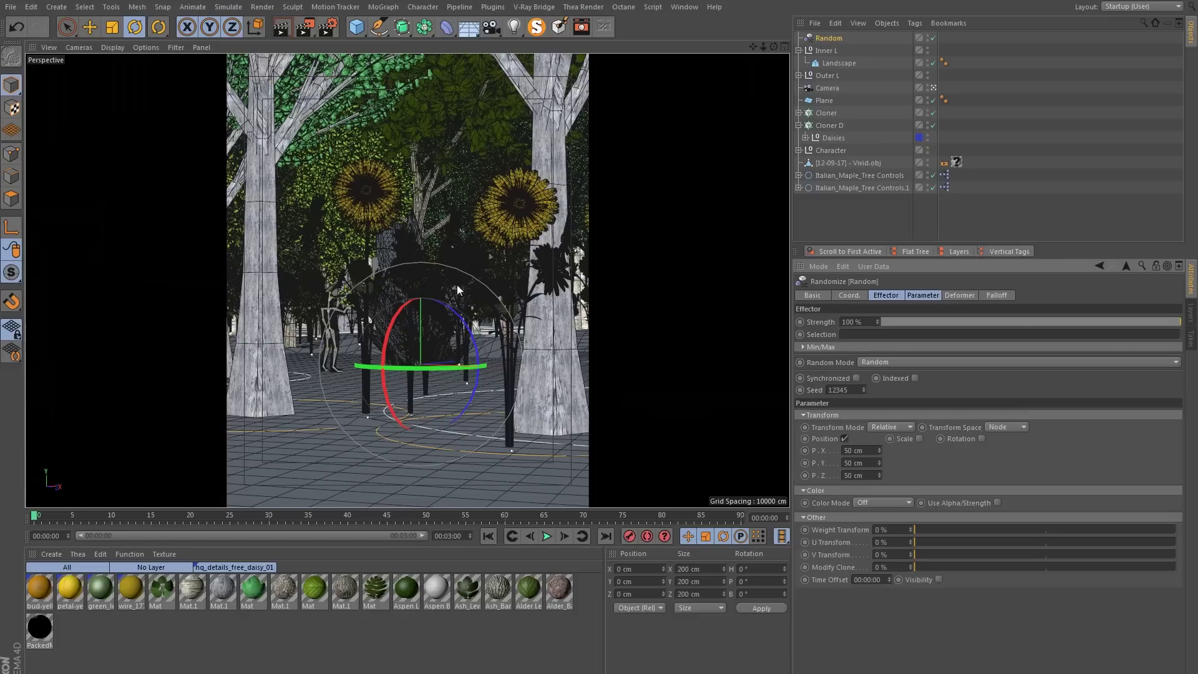
- Switch the viewport to shaded display without wireframe lines and make the viewport area taller
left_click(115, 47)
left_click(132, 68)
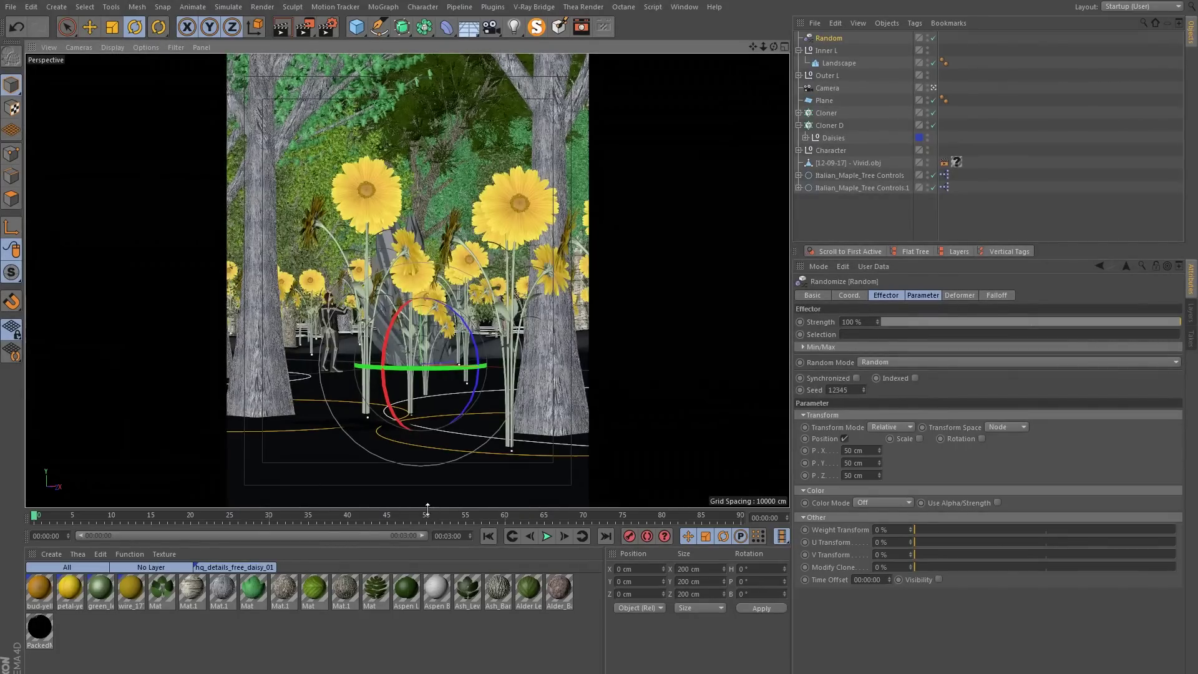
left_click_drag(427, 508, 427, 570)
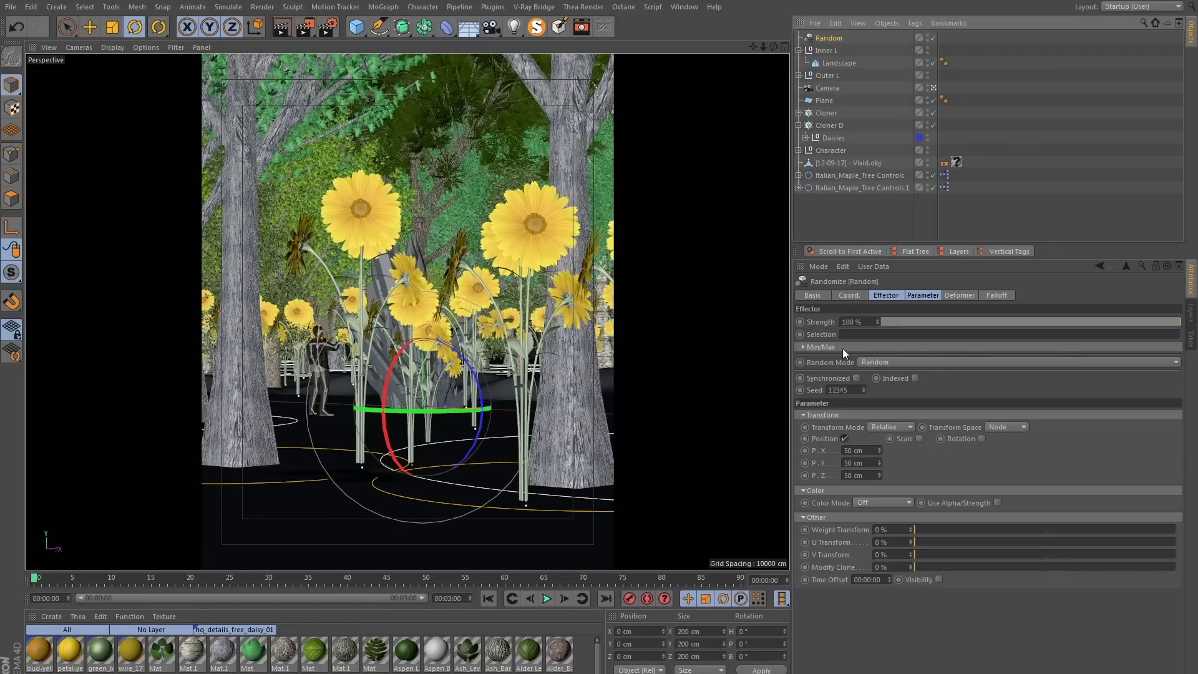
- Turn off the Random effector's position variation and enable uniform scale variation with a value of 1
left_click(844, 439)
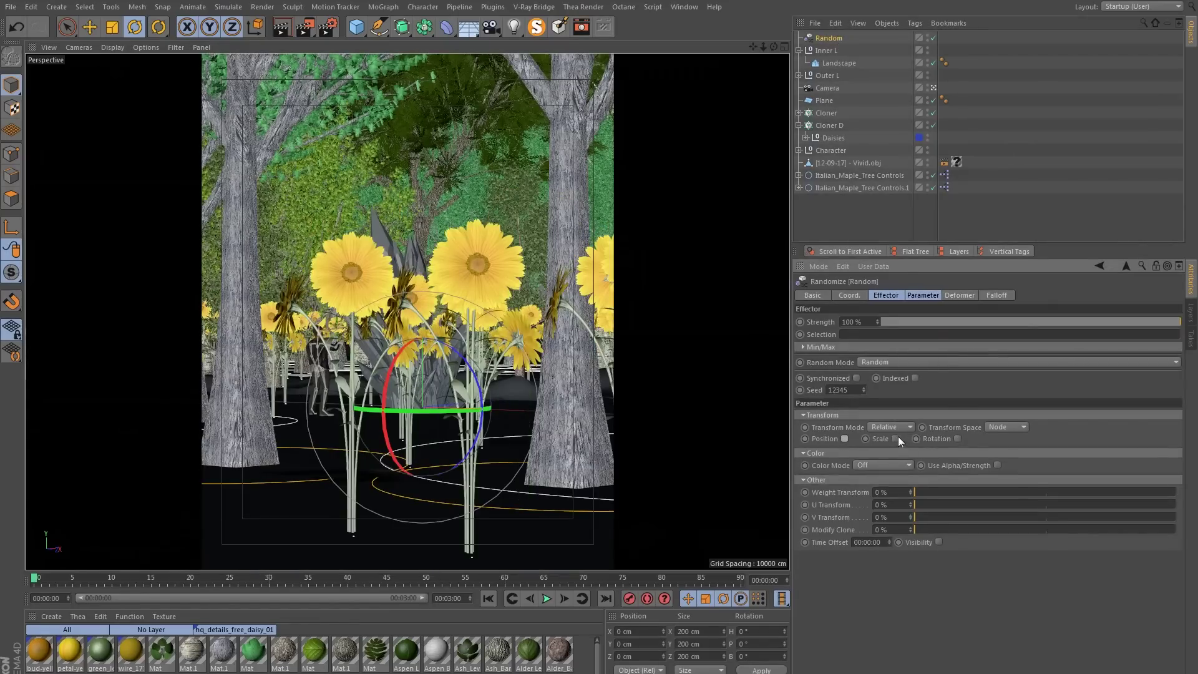
left_click(925, 439)
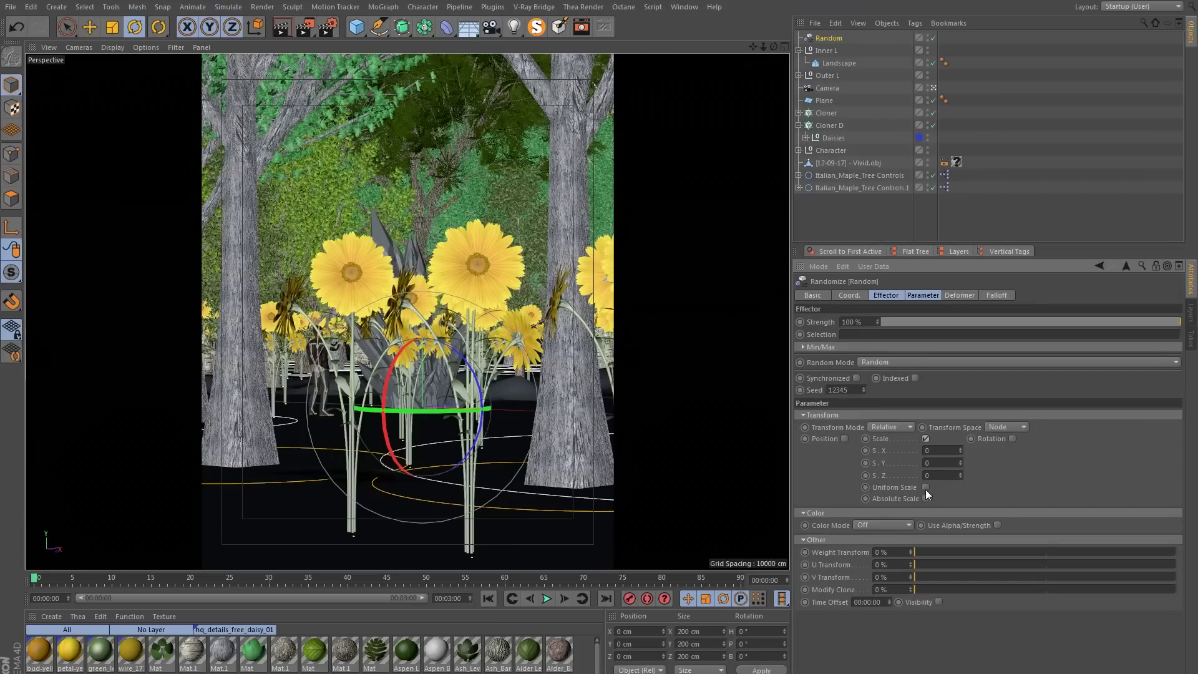
left_click(926, 487)
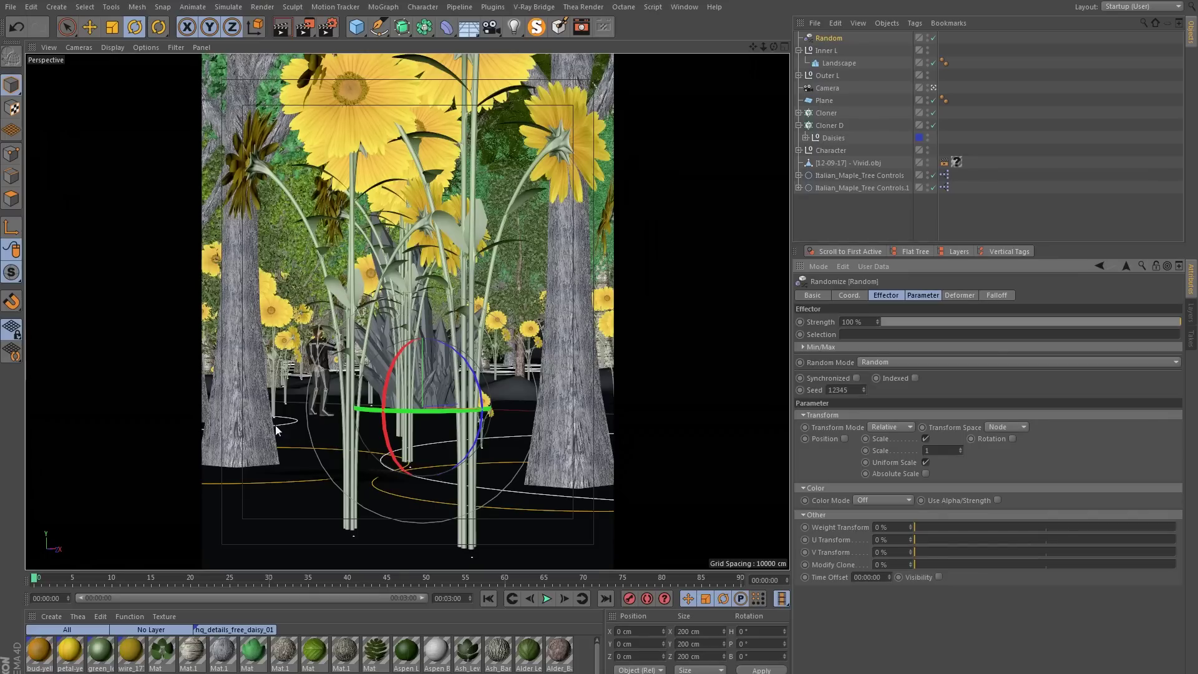
- Try different daisy layouts by lowering Cloner D's seed step by step to 99975
left_click(830, 125)
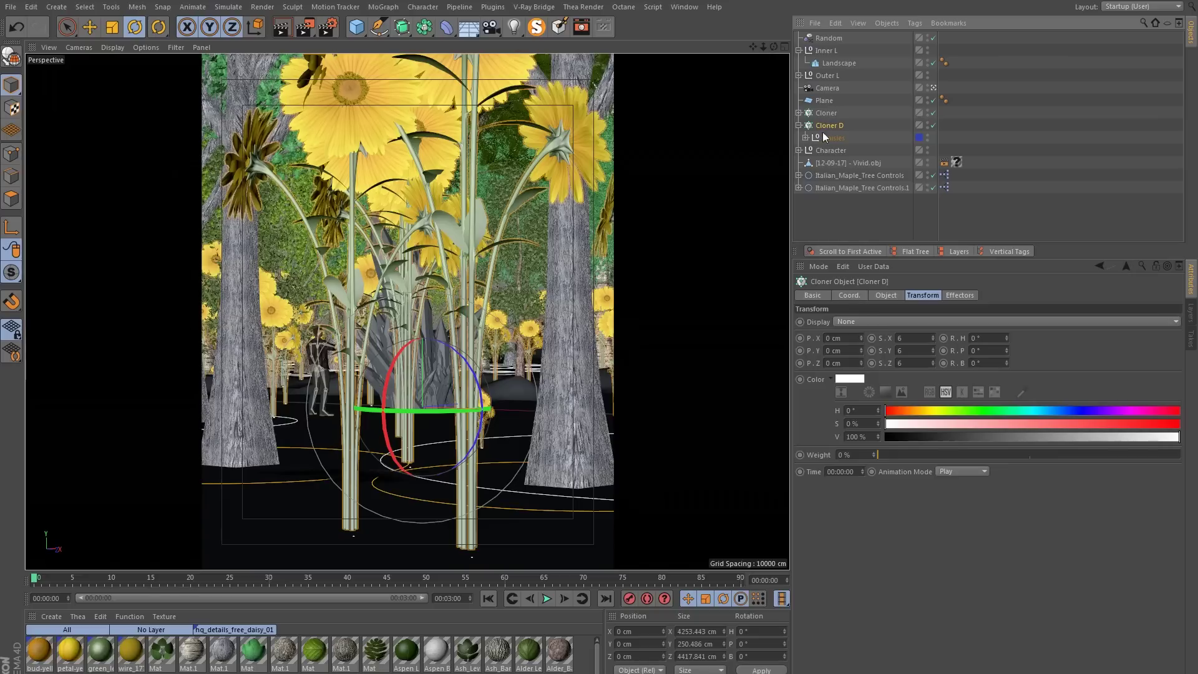
left_click(891, 297)
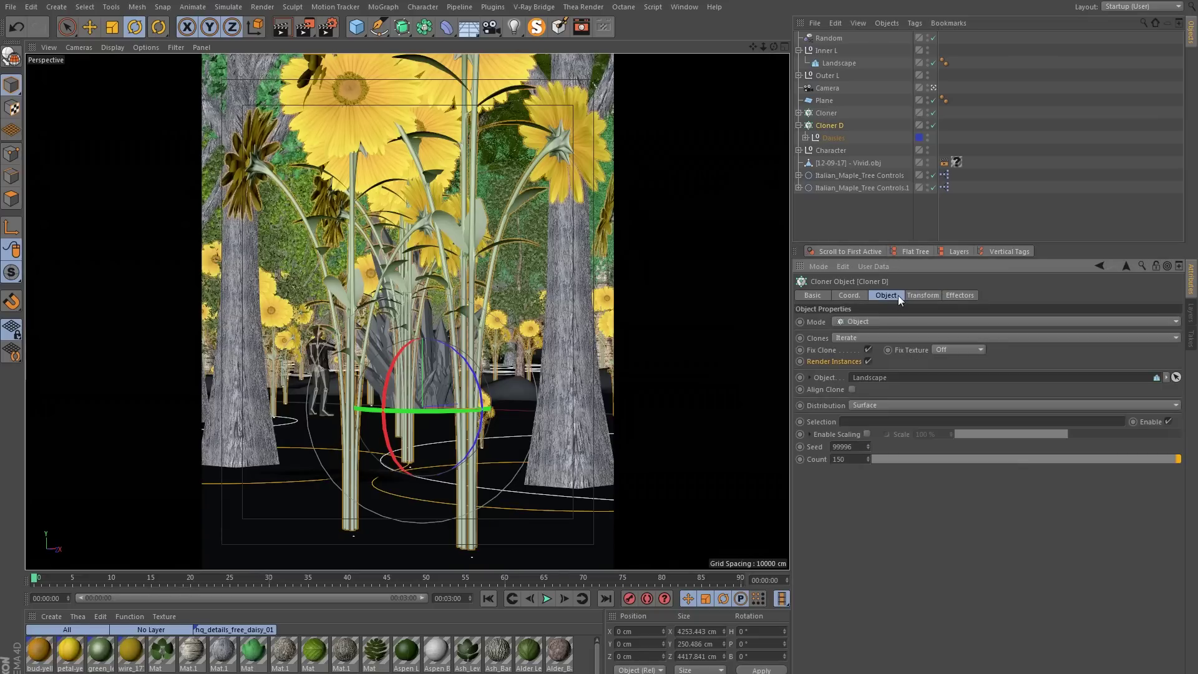
left_click(867, 449)
left_click(867, 448)
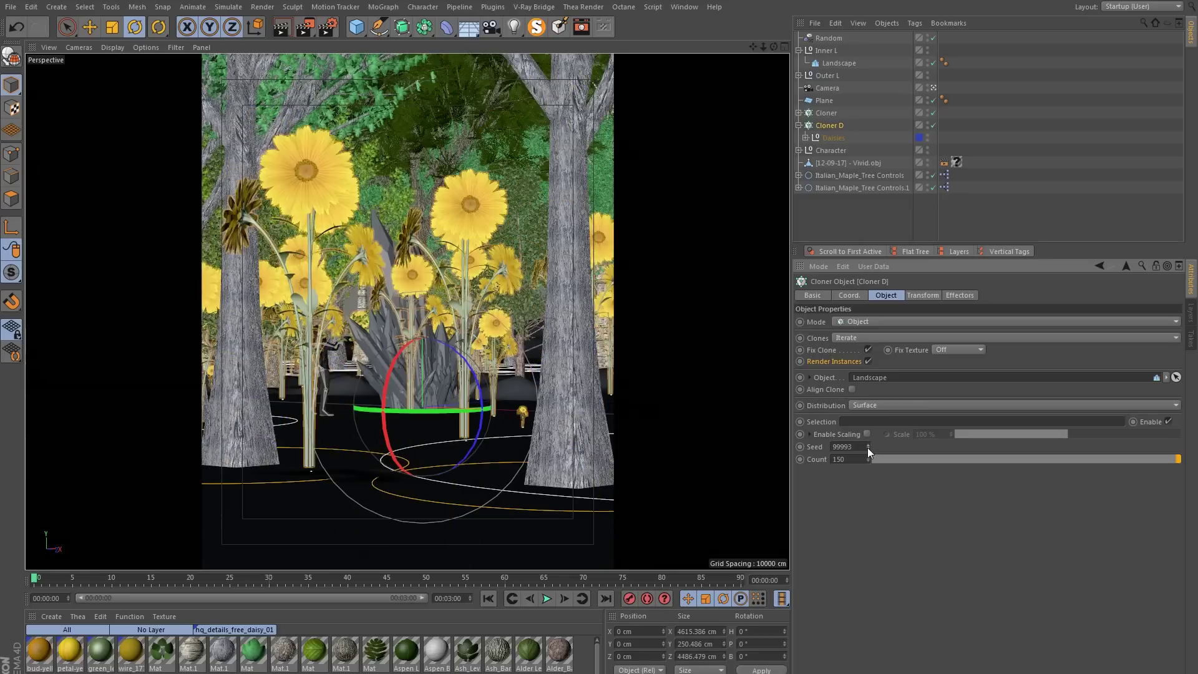
left_click(868, 449)
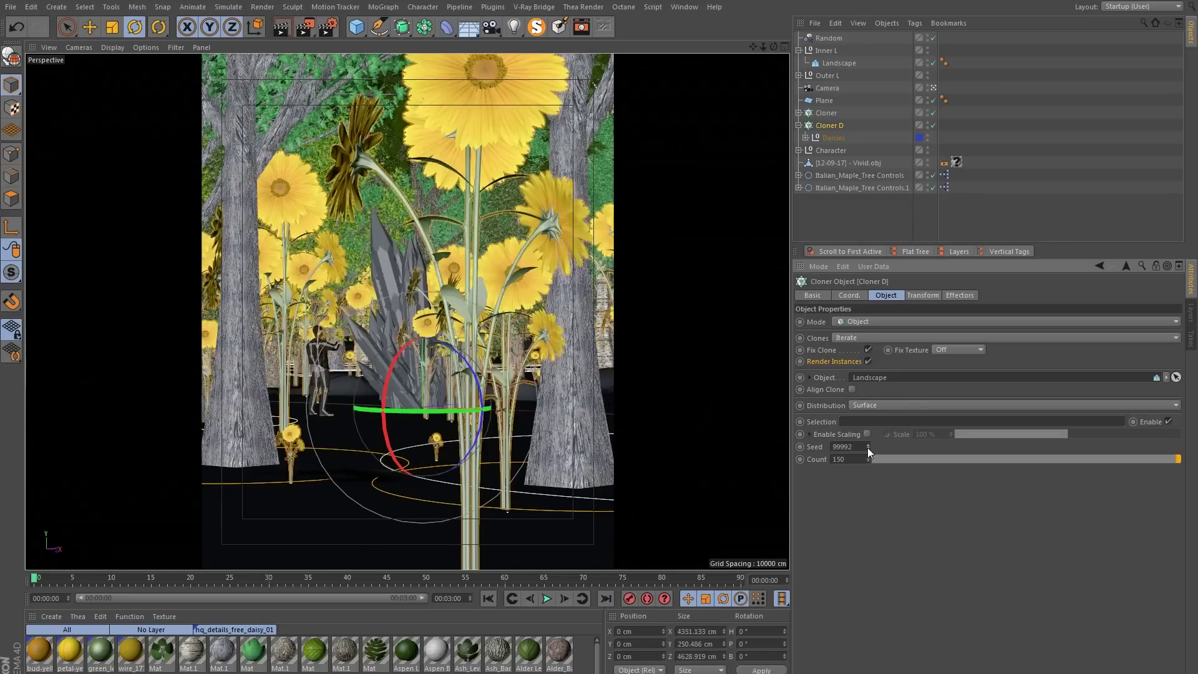
left_click(867, 449)
left_click(868, 449)
left_click(868, 448)
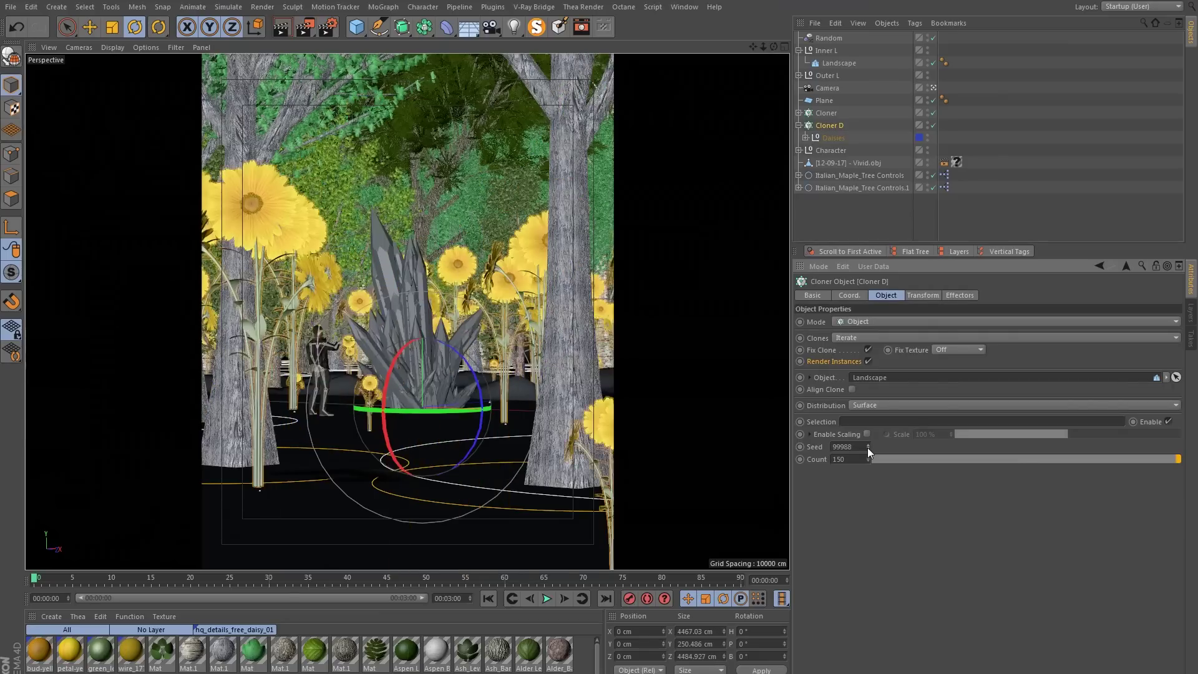
left_click(867, 449)
left_click_drag(439, 406, 405, 388, "alt")
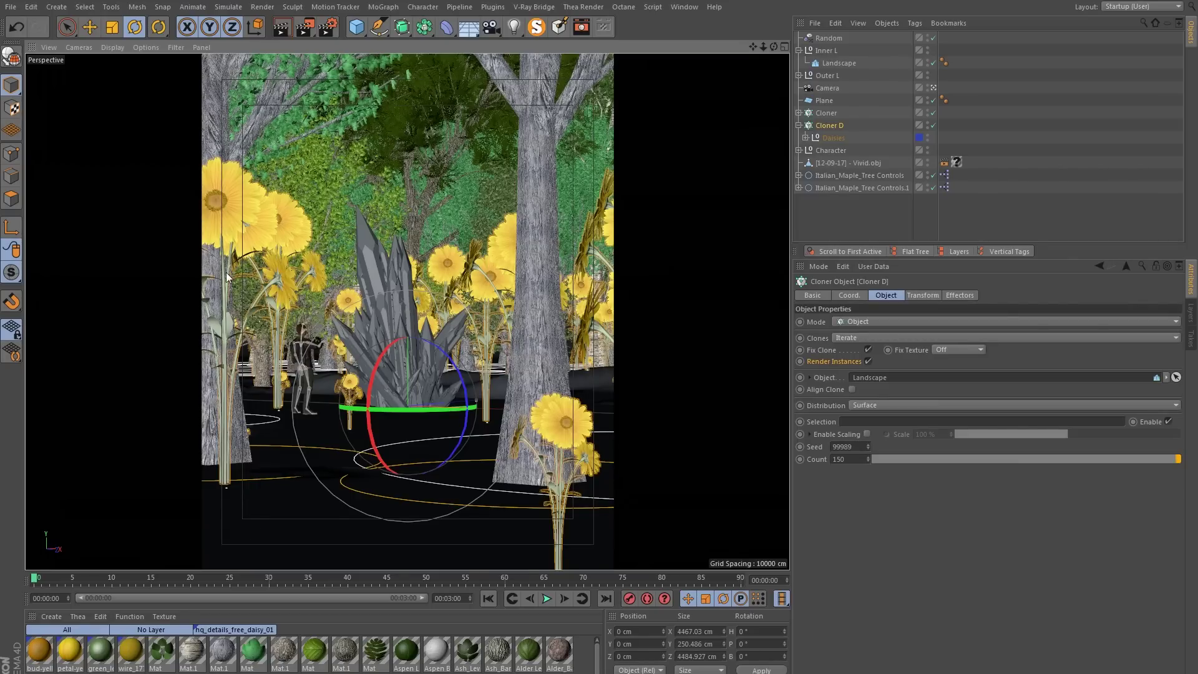
left_click(869, 449)
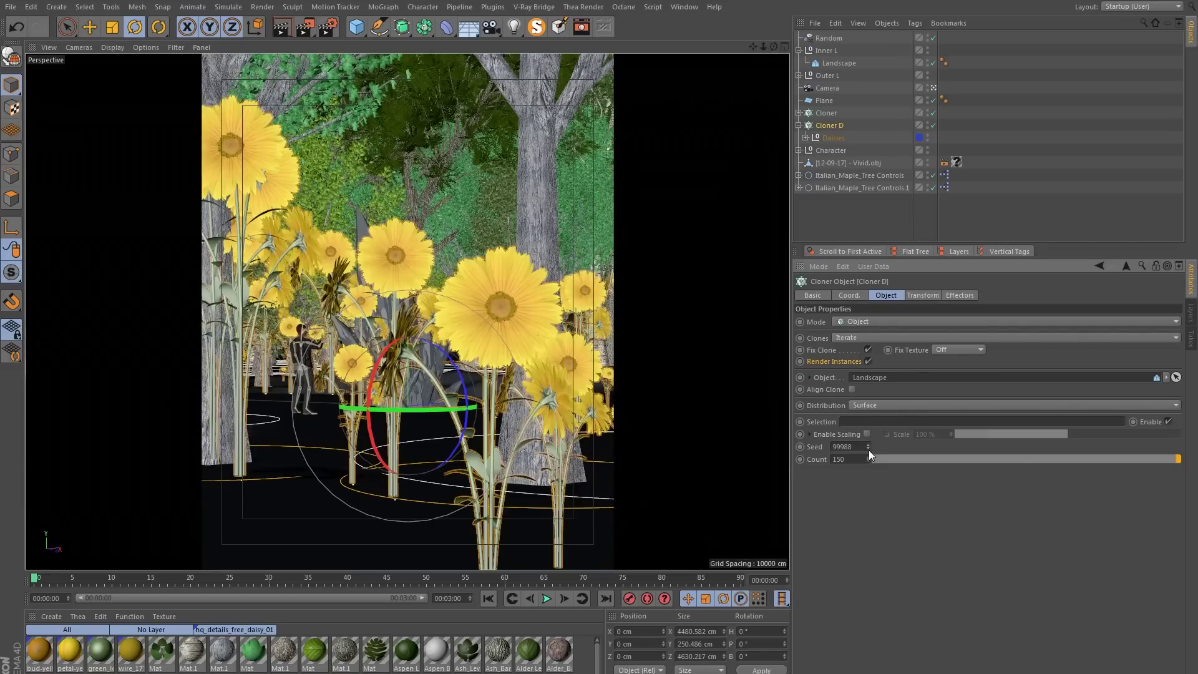
left_click(868, 449)
left_click(869, 449)
left_click(868, 450)
left_click(869, 451)
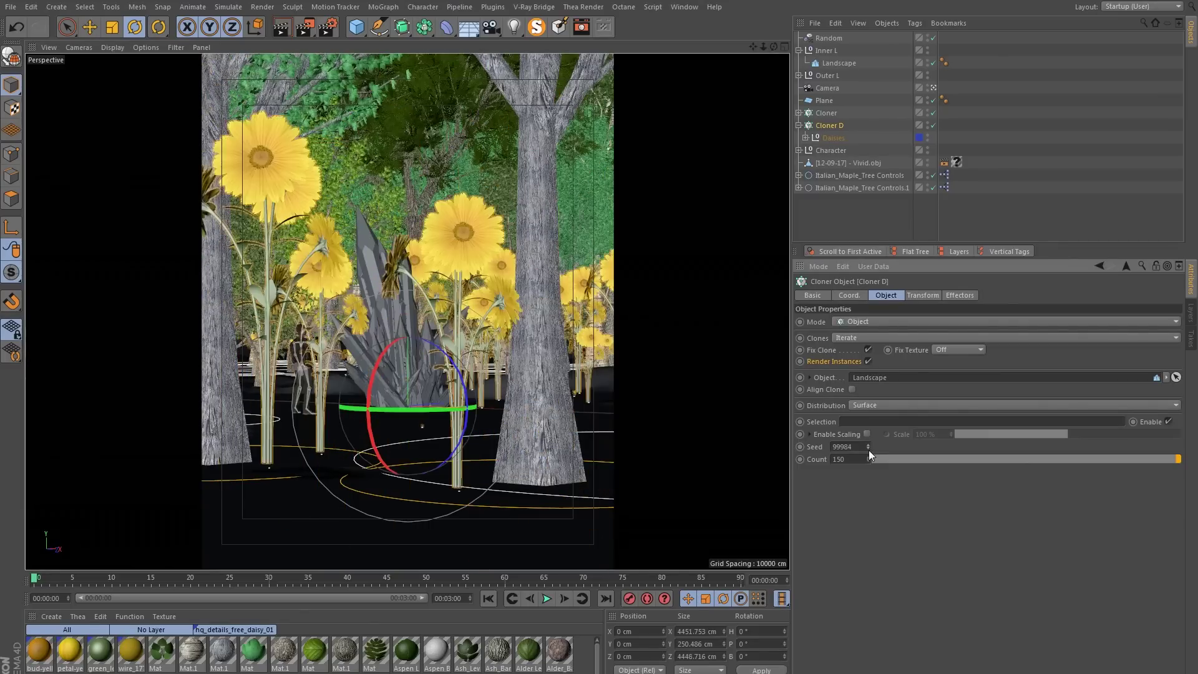
left_click(869, 450)
left_click(869, 450)
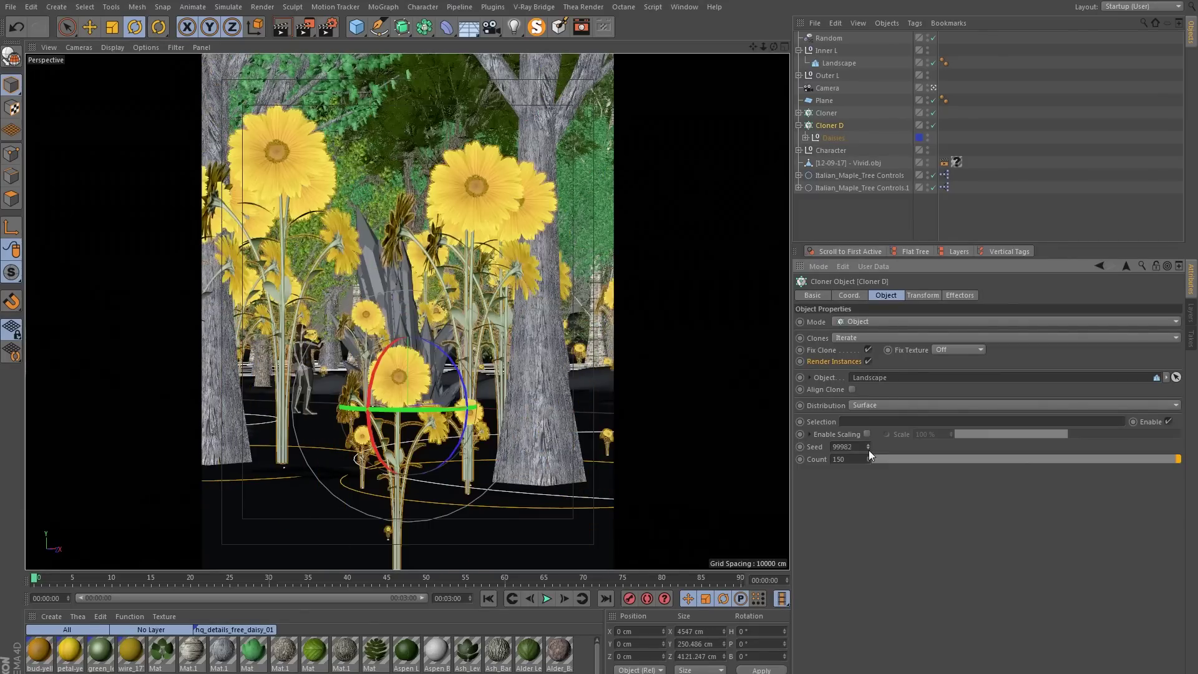
left_click(868, 451)
left_click(869, 451)
left_click(869, 450)
left_click(869, 450)
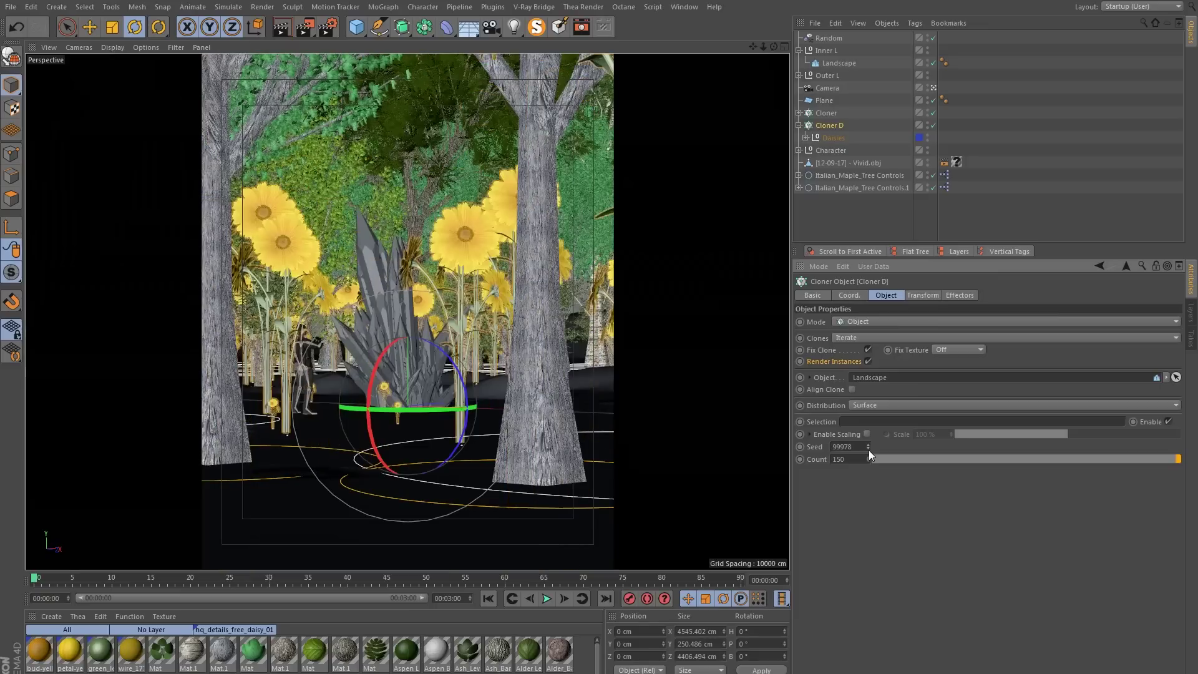
left_click(869, 450)
left_click(868, 451)
left_click(868, 451)
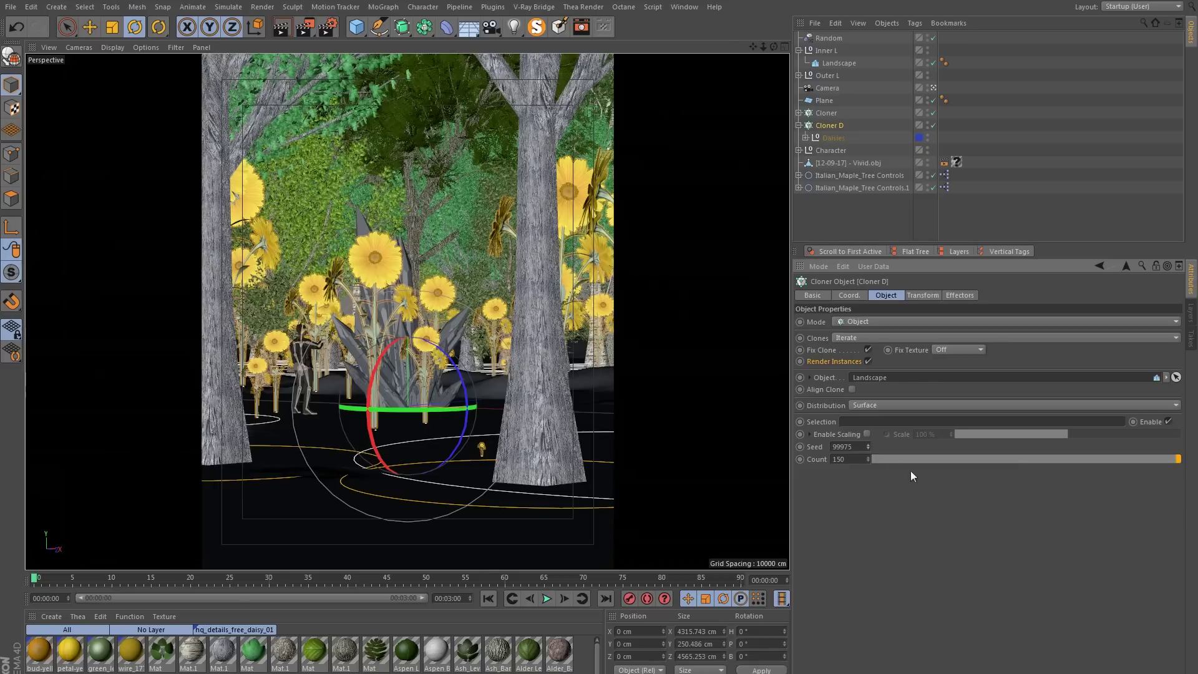
- Add a MoGraph Plain effector to Cloner D
left_click(999, 131)
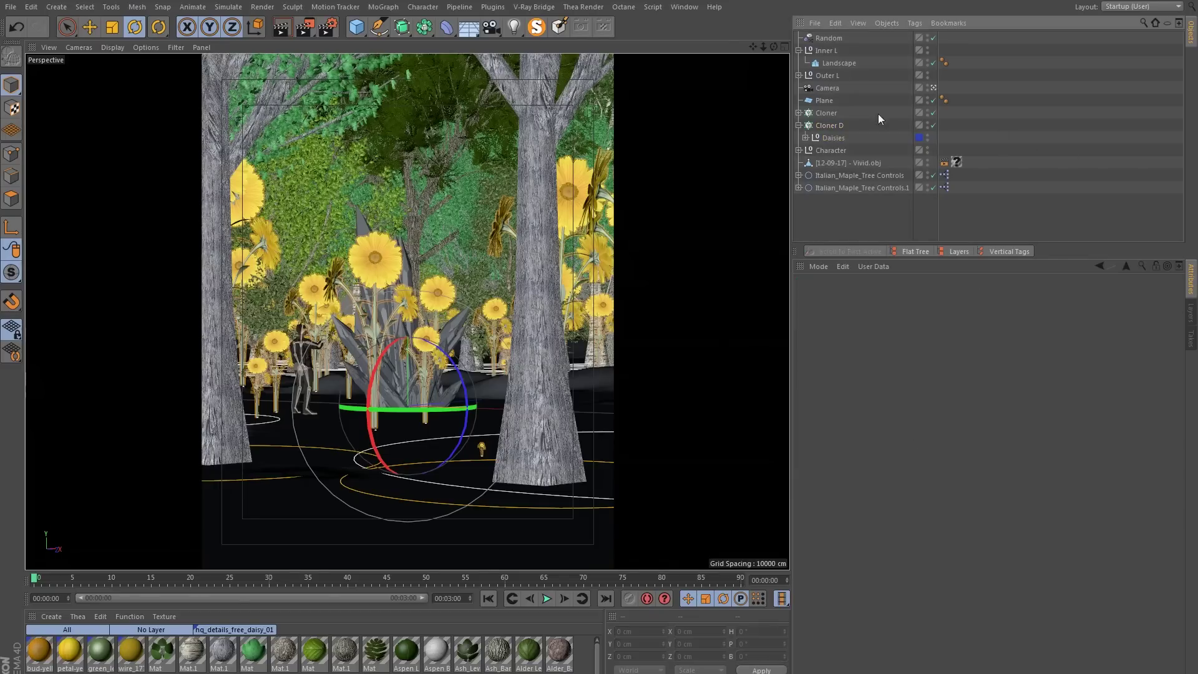
left_click(826, 128)
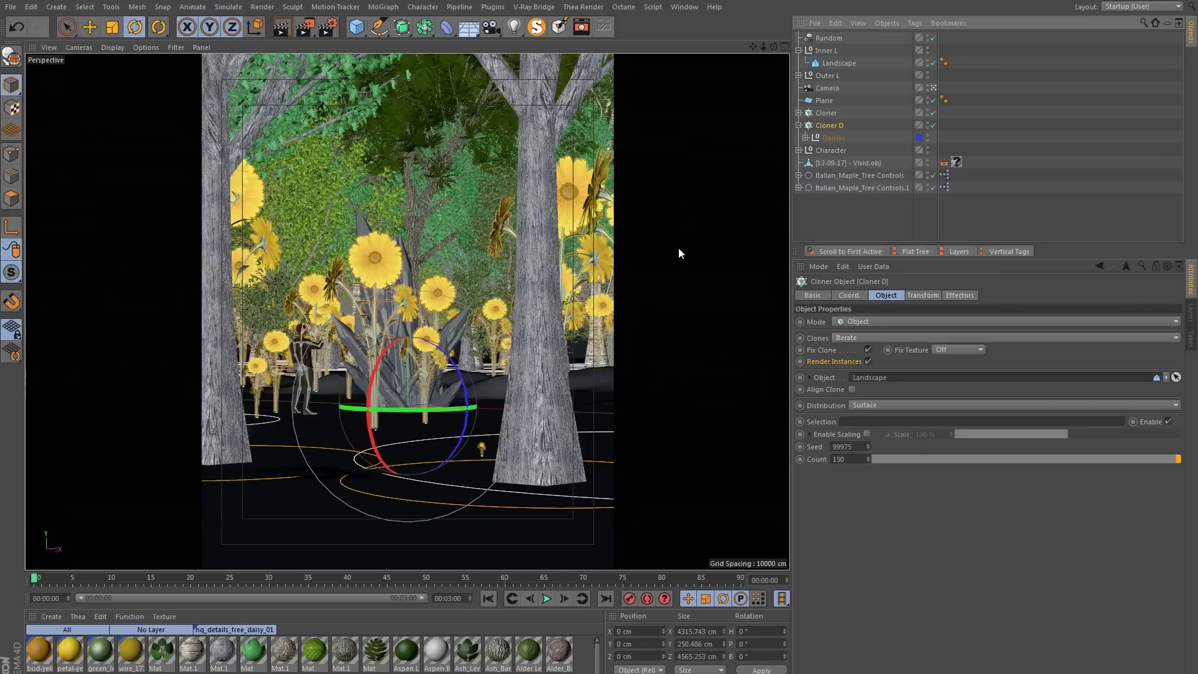
left_click(383, 7)
mouse_move(390, 28)
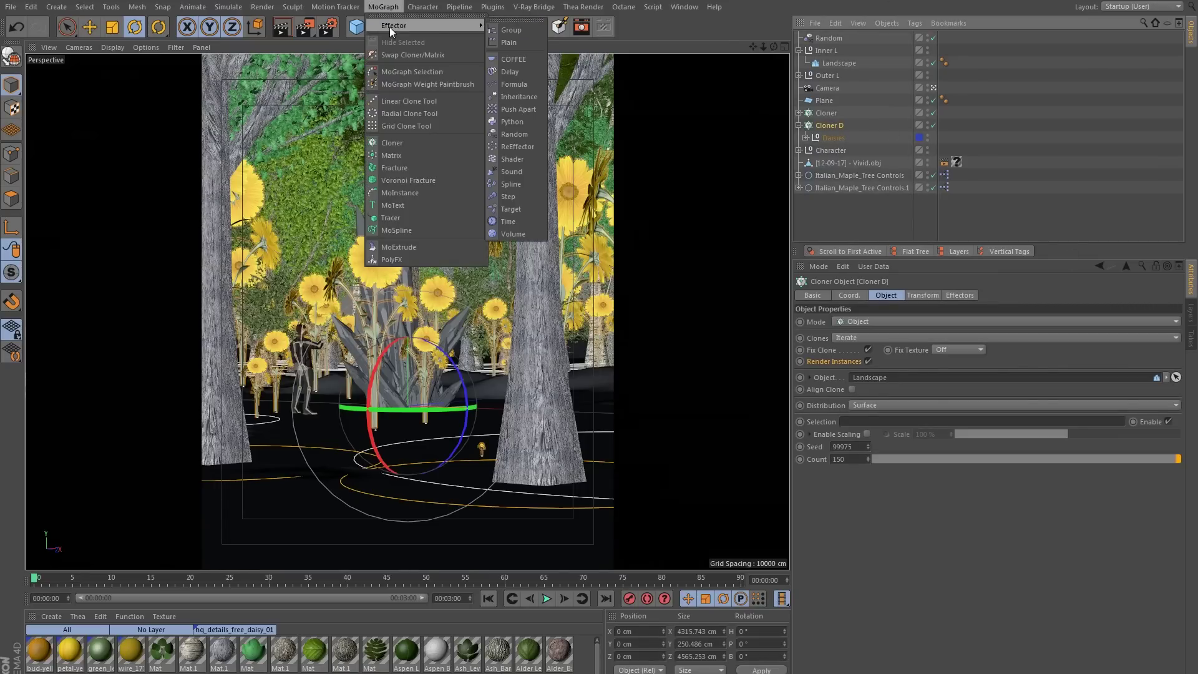
left_click(524, 42)
- Rename the new Plain effector as Plain S-1
double_click(827, 38)
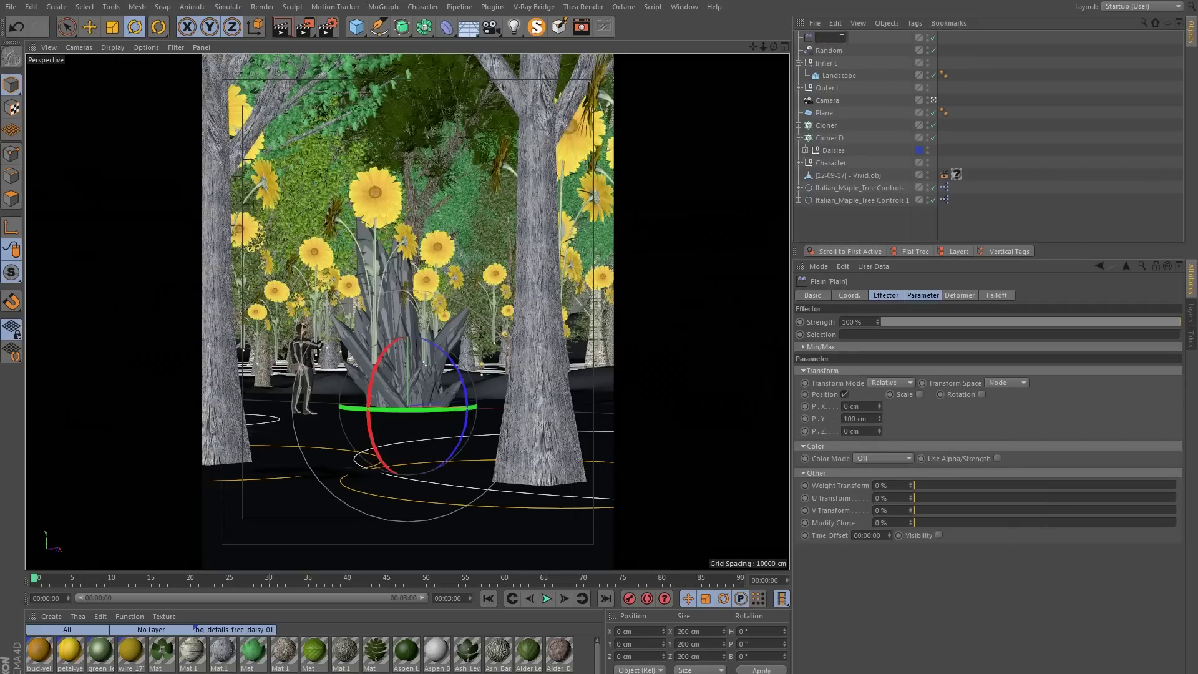
left_click(784, 32)
left_click(817, 36)
double_click(823, 37)
key("Return")
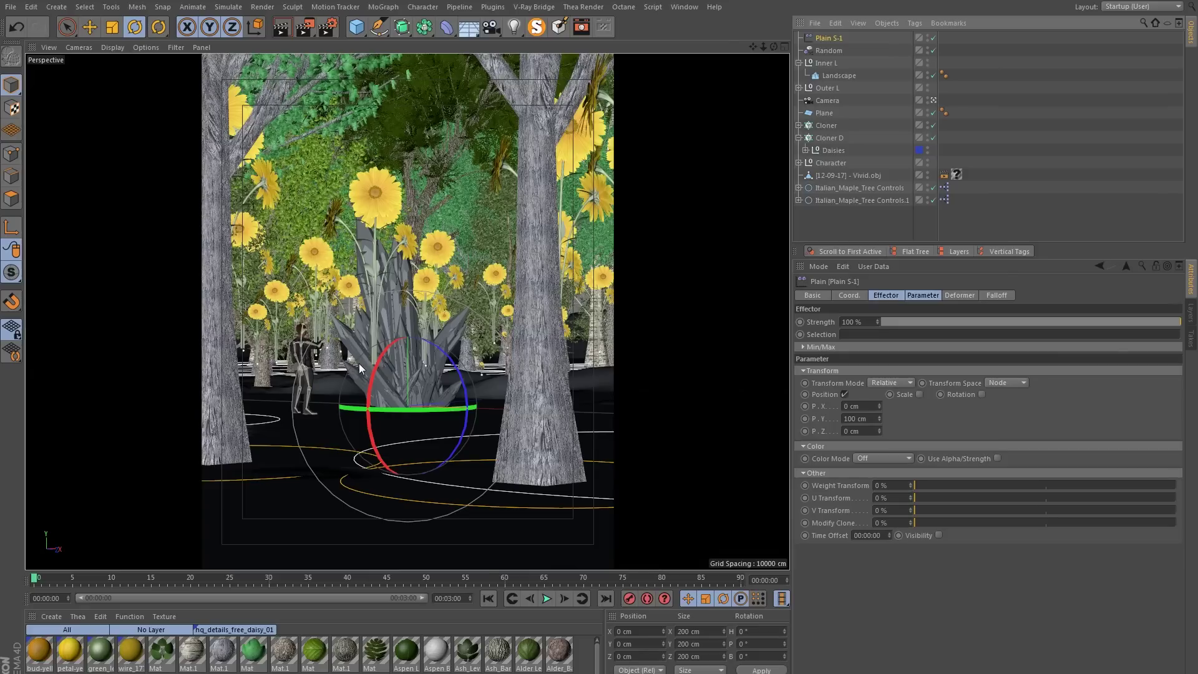
- Turn off Plain S-1's position change and enable uniform scale with a value of -1
left_click(844, 394)
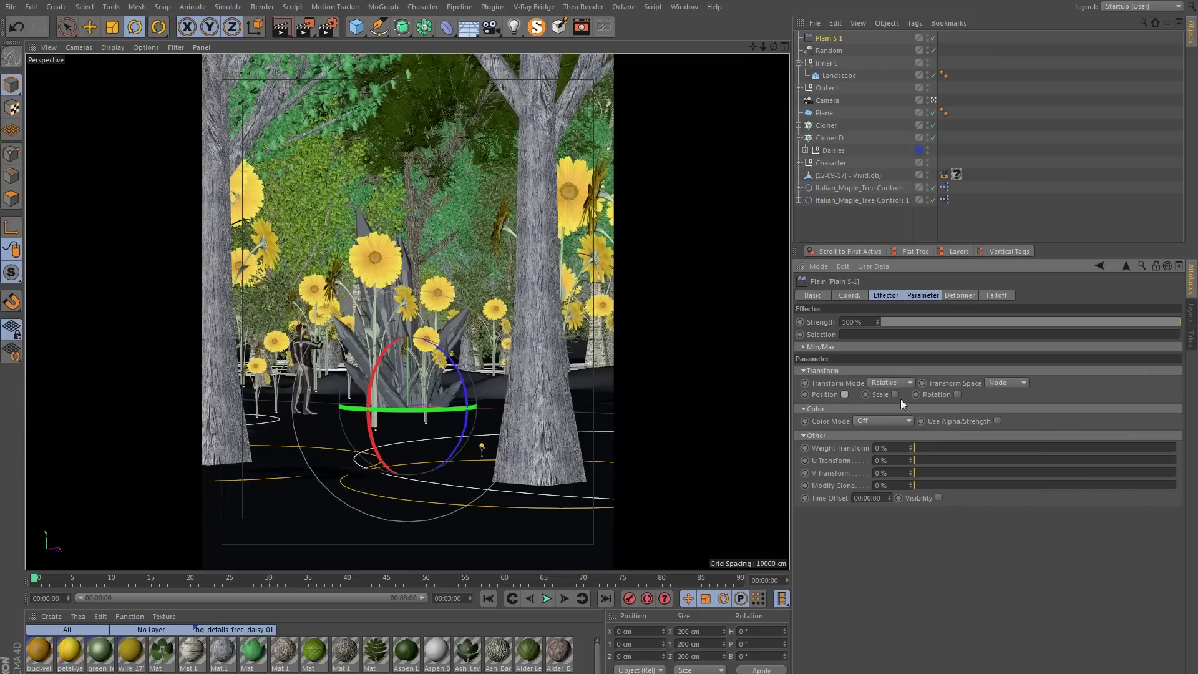
left_click(919, 394)
left_click(925, 443)
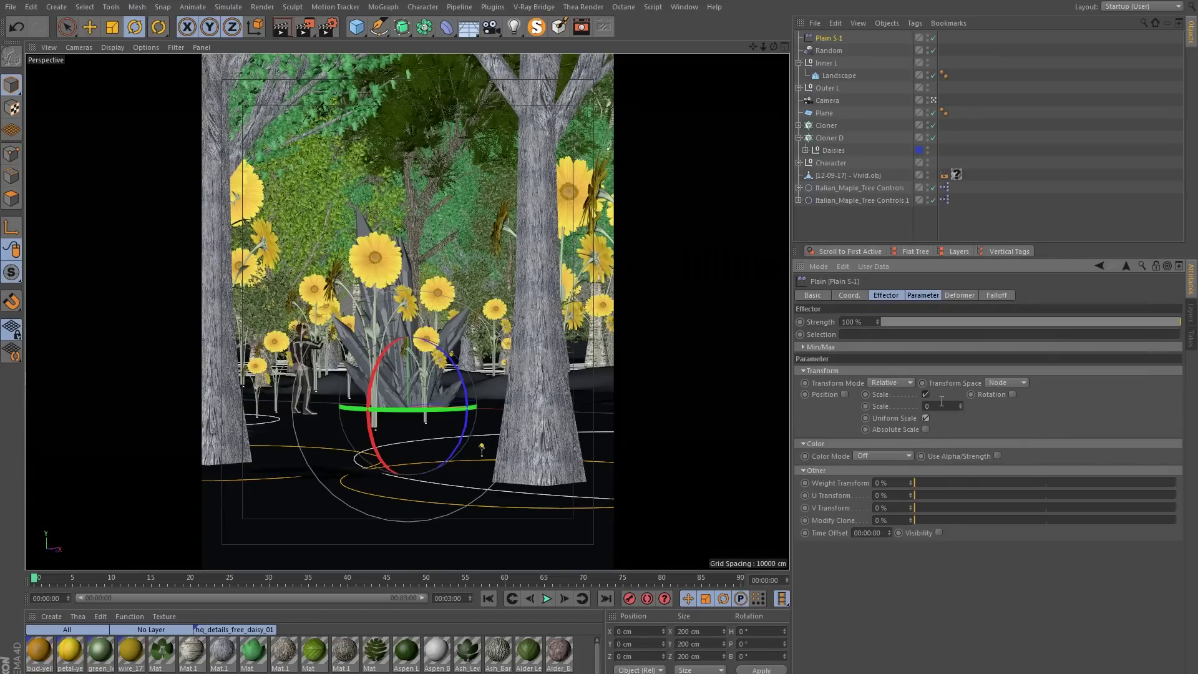
key("Return")
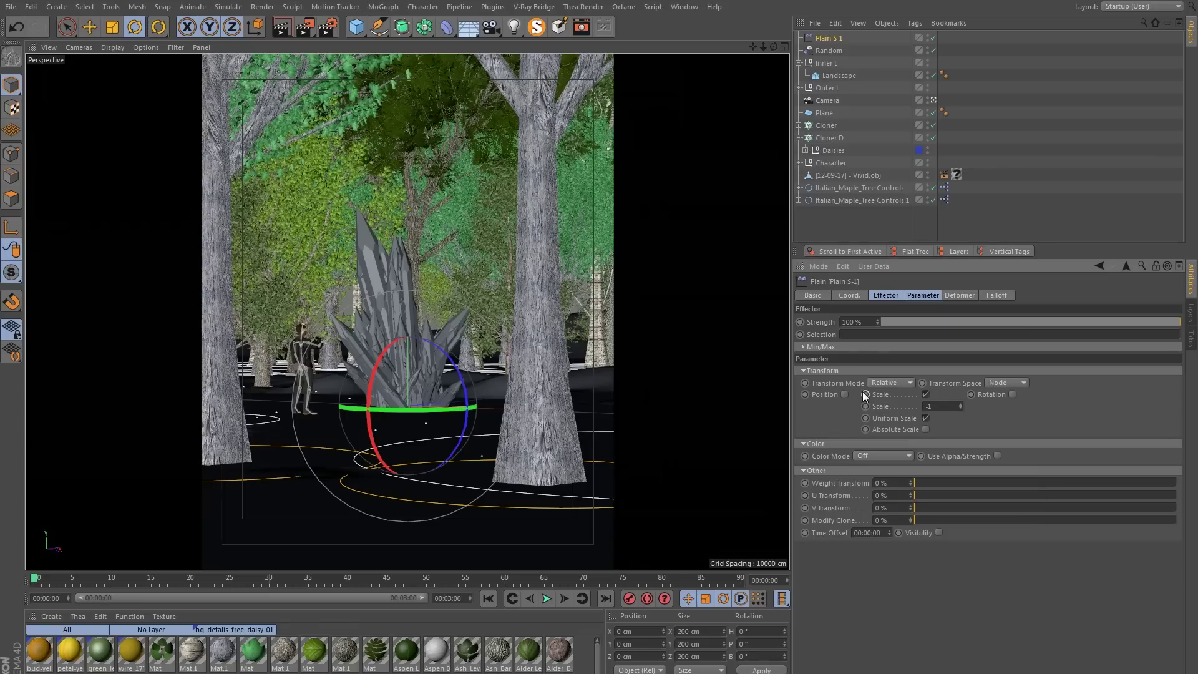
- Give Plain S-1 a Sphere falloff with its scale set to 500%
left_click(992, 296)
left_click(878, 324)
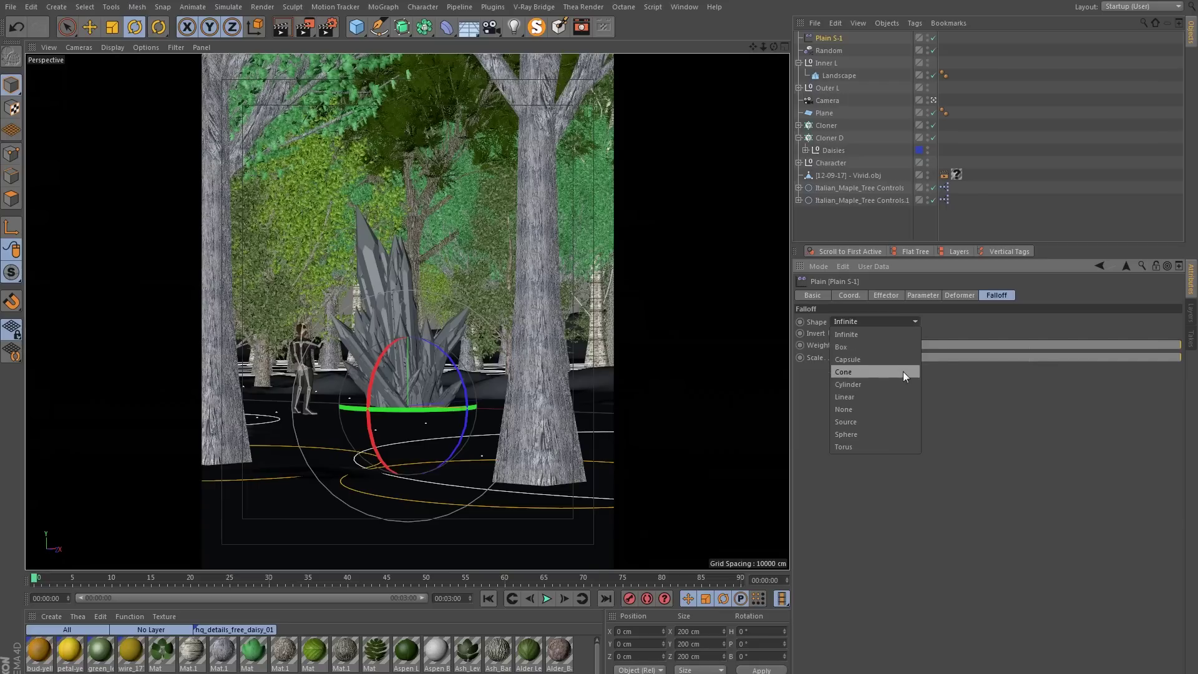
left_click(852, 431)
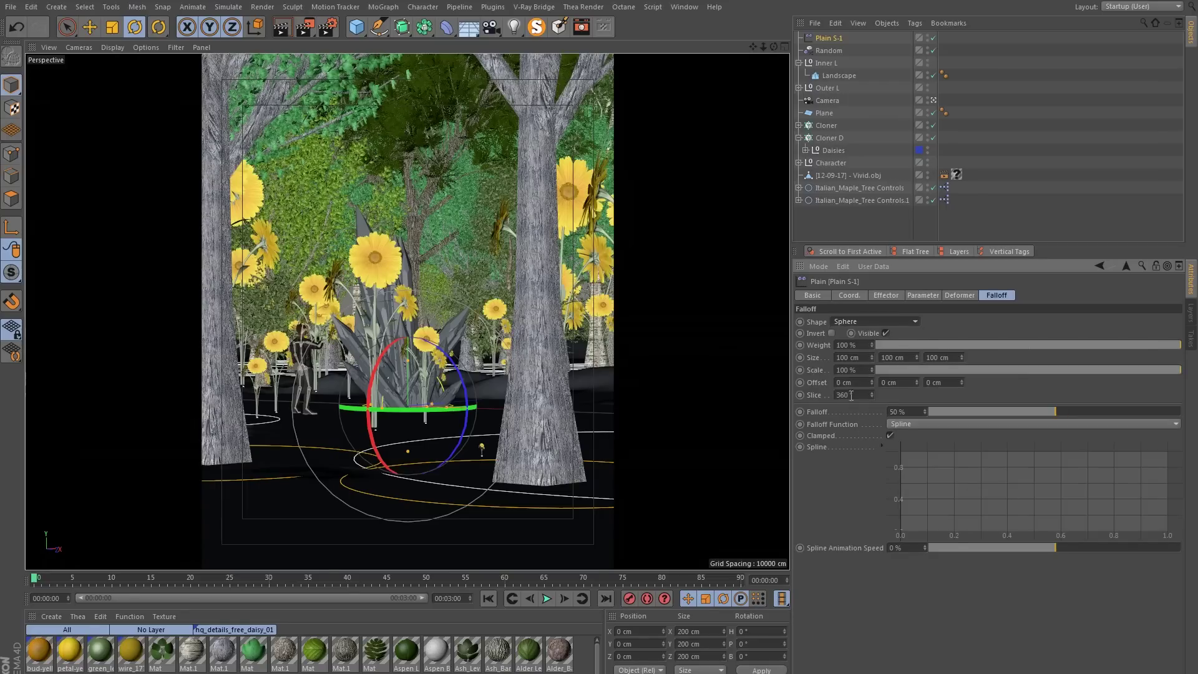
double_click(850, 370)
type("50")
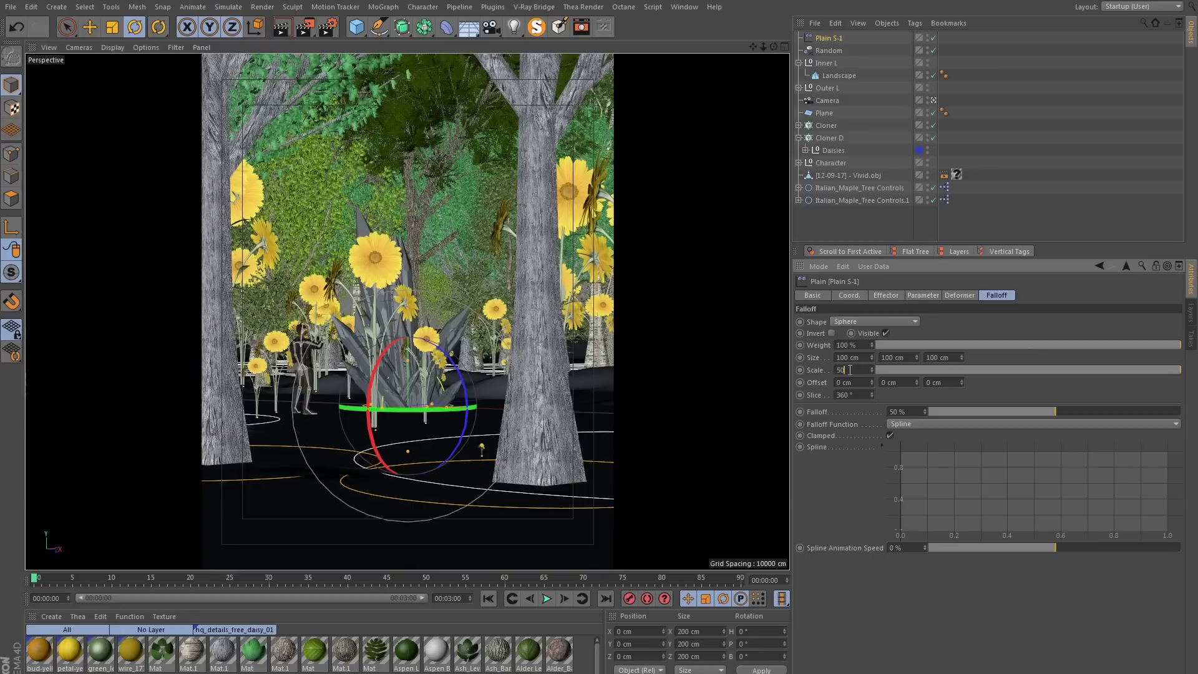
key("Return")
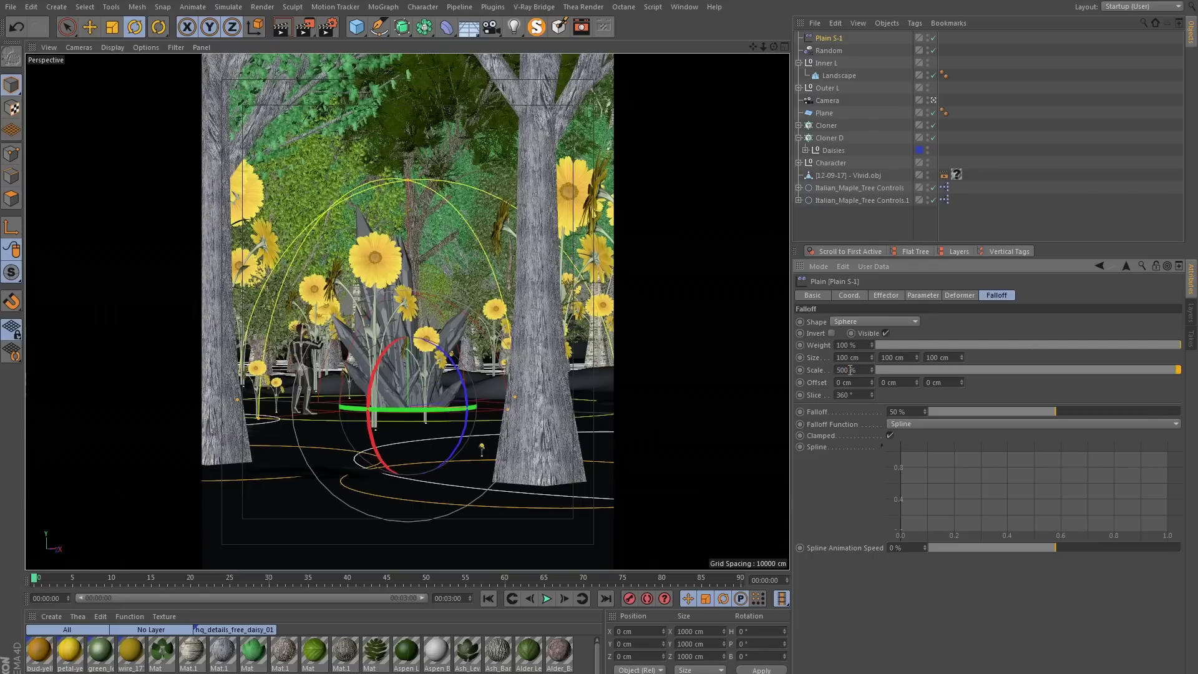
- Try moving Plain S-1's falloff sphere within the scene and undo the move
key("9")
left_click_drag(473, 405, 436, 433)
key("ctrl+z")
key("ctrl+z")
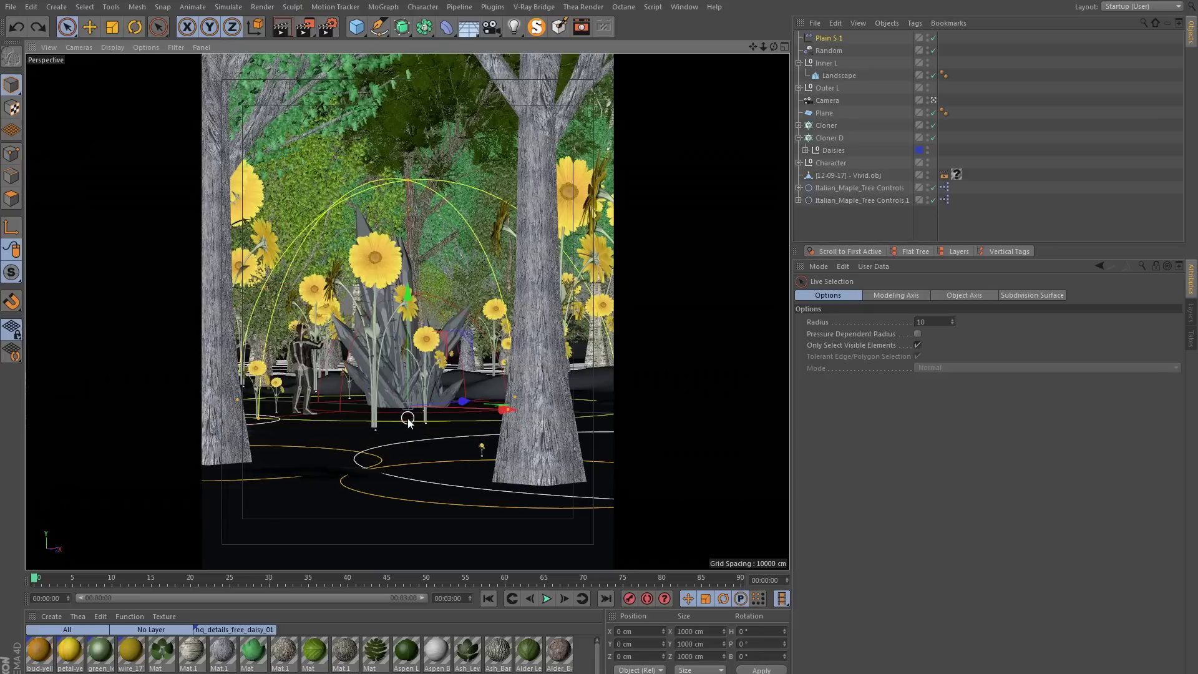
- Leave the scene camera's view and set Plain S-1's falloff shape scale to 600% and its falloff to 8%
left_click(931, 101)
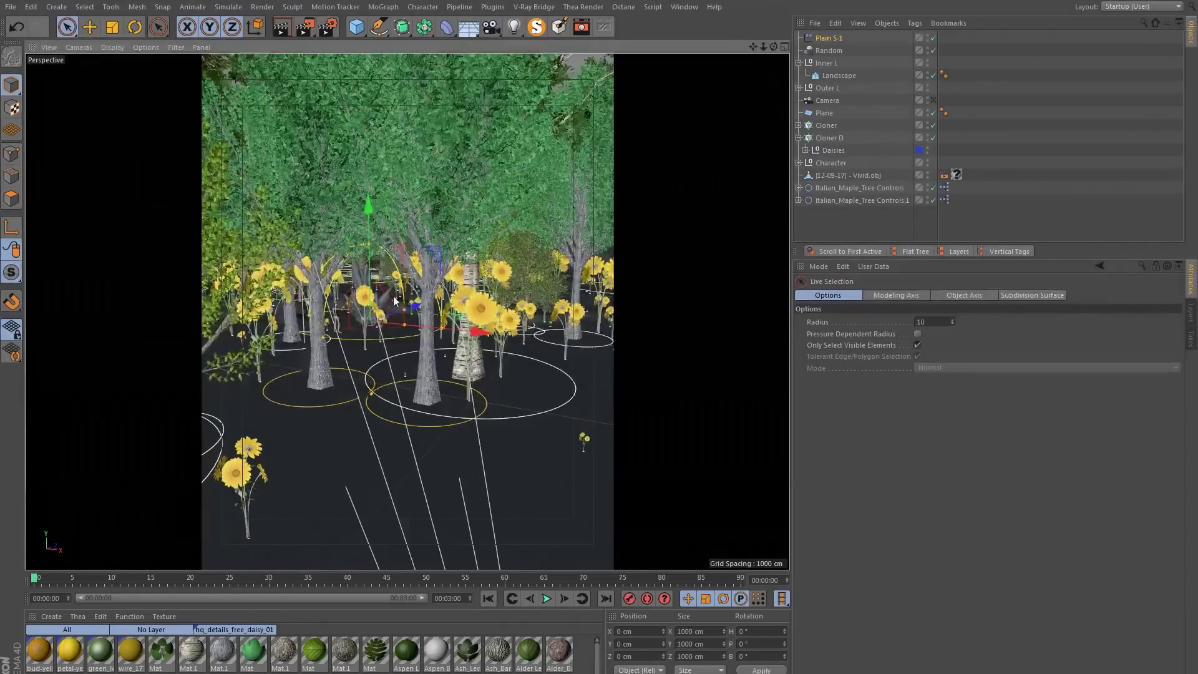
scroll(388, 304, "up", 10)
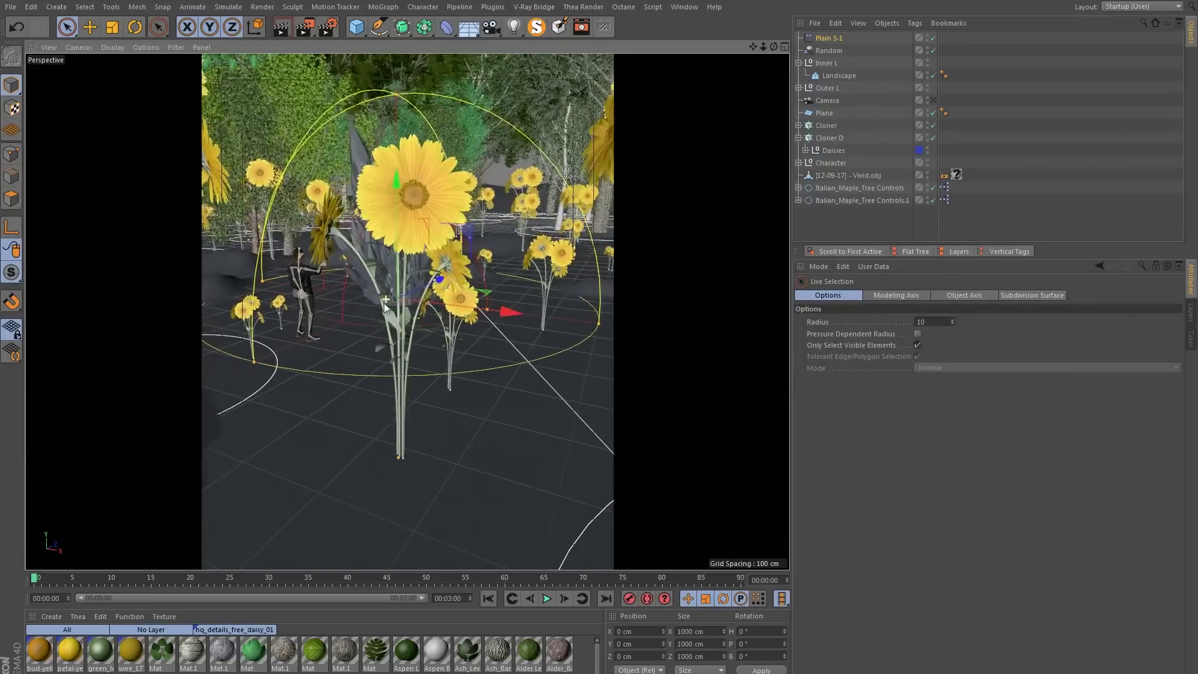
scroll(380, 315, "down", 5)
left_click_drag(378, 320, 343, 329, "alt")
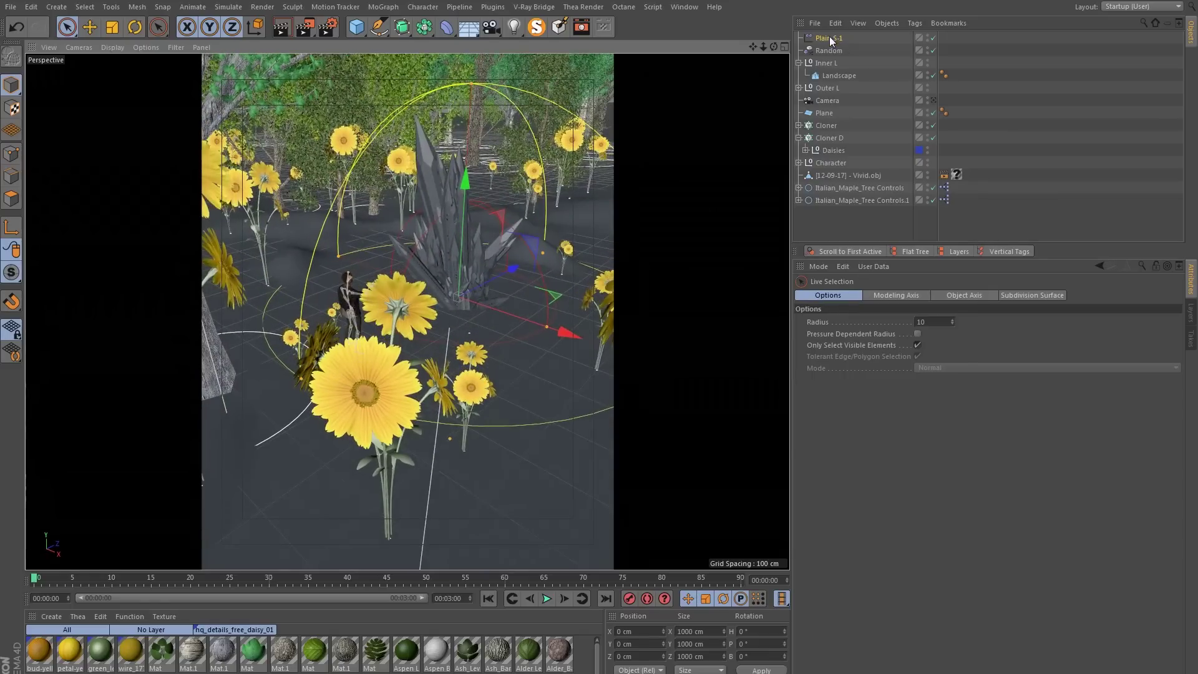
left_click(830, 38)
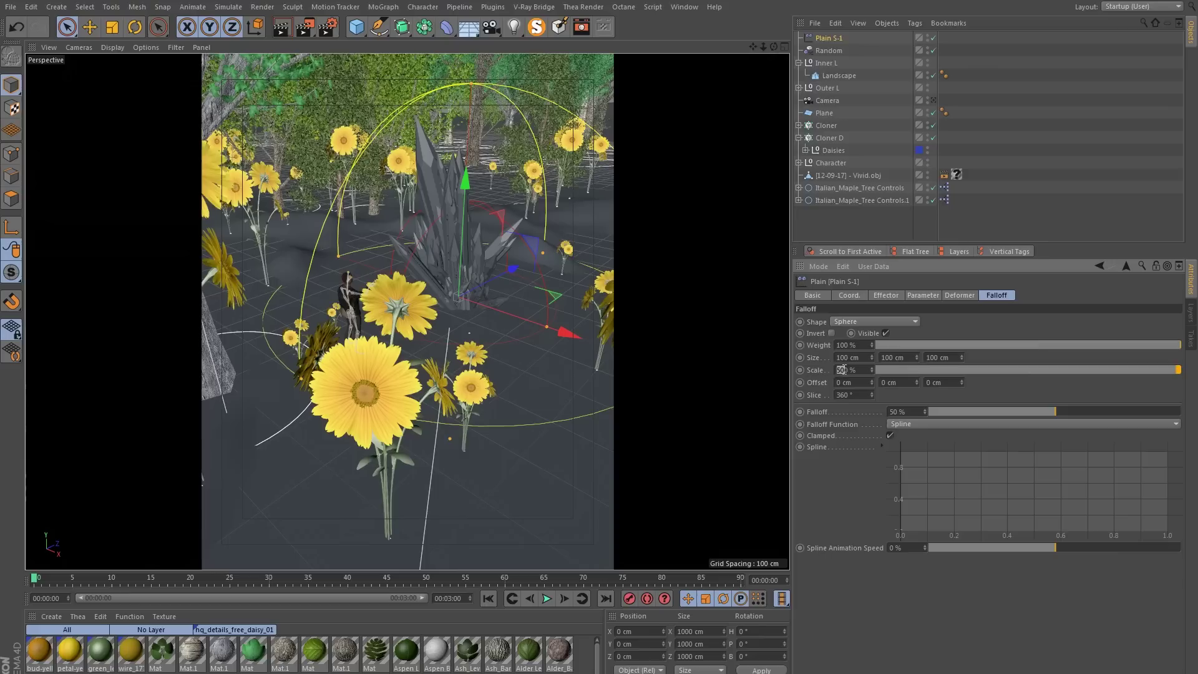
type("6")
key("Return")
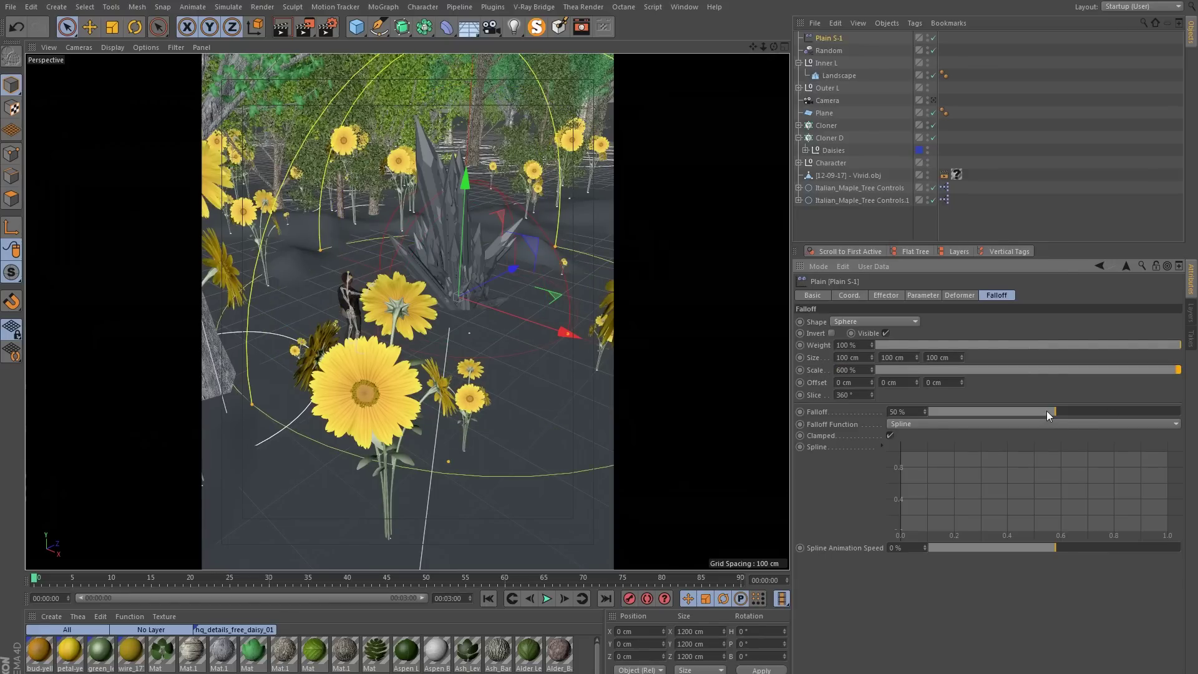
left_click_drag(1047, 411, 950, 415)
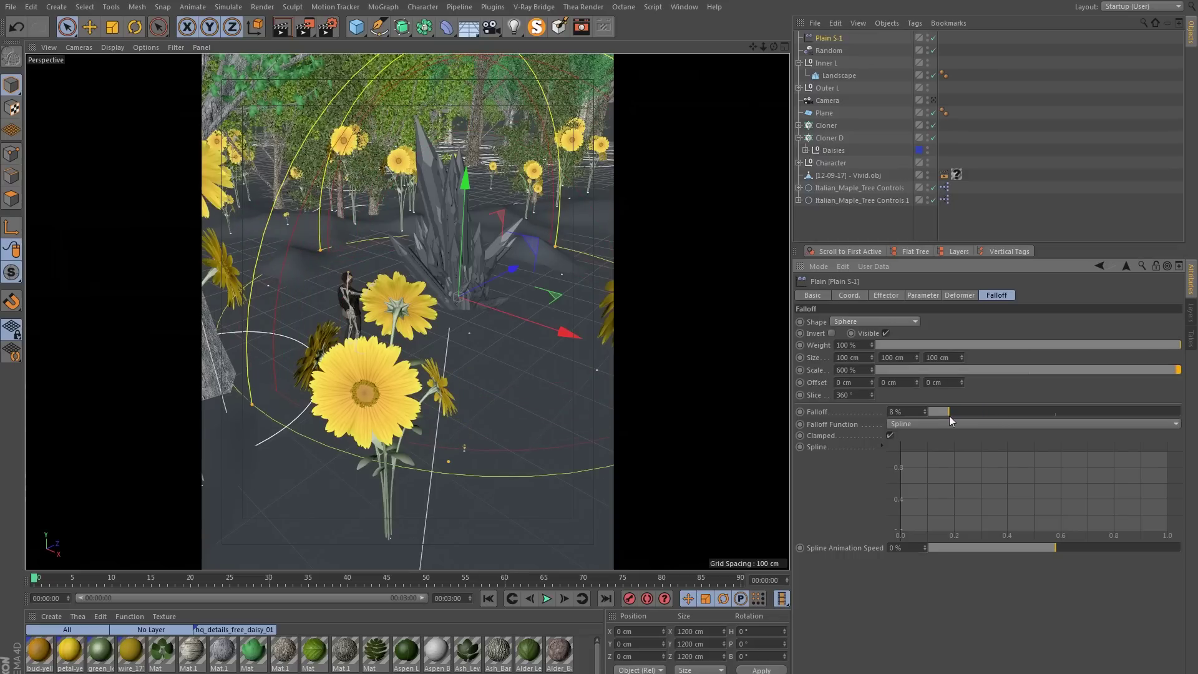
- Compare the daisies around the crystals with Plain S-1 disabled and enabled, and return to the scene camera's view
left_click_drag(427, 259, 547, 263, "alt")
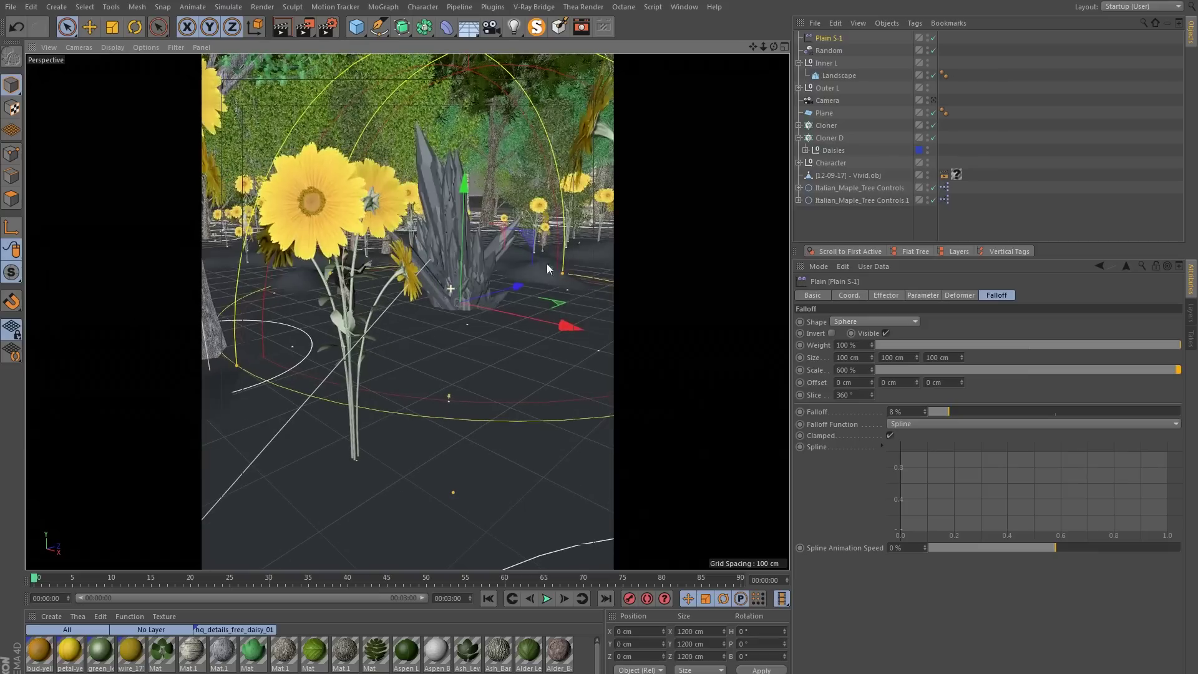
left_click(934, 38)
left_click(933, 38)
left_click(934, 38)
left_click(934, 38)
left_click(933, 38)
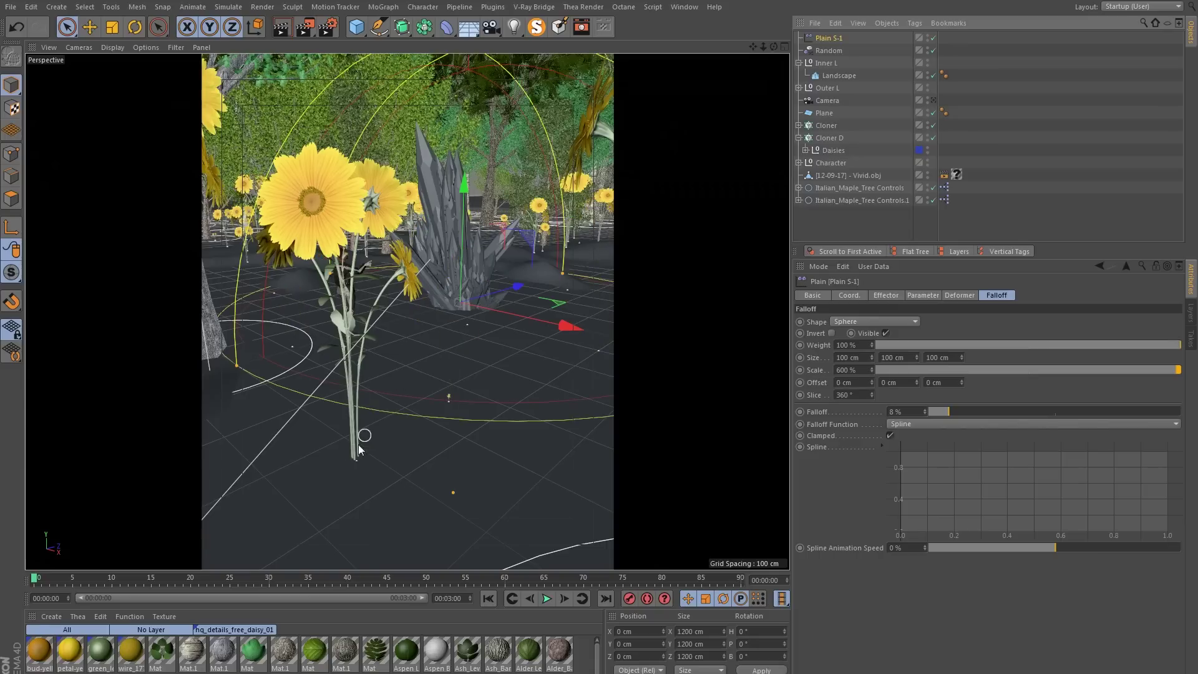
left_click(933, 99)
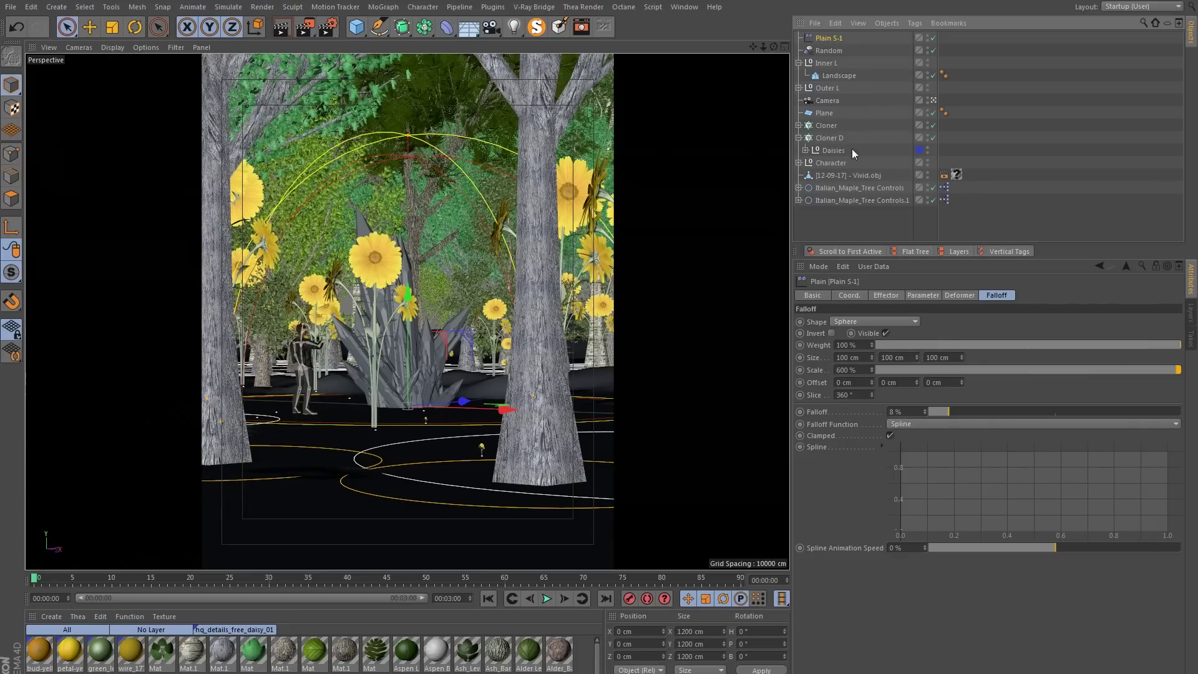
- Select Cloner D's unwanted daisy clones in front of the crystals using MoGraph Selection
left_click(835, 137)
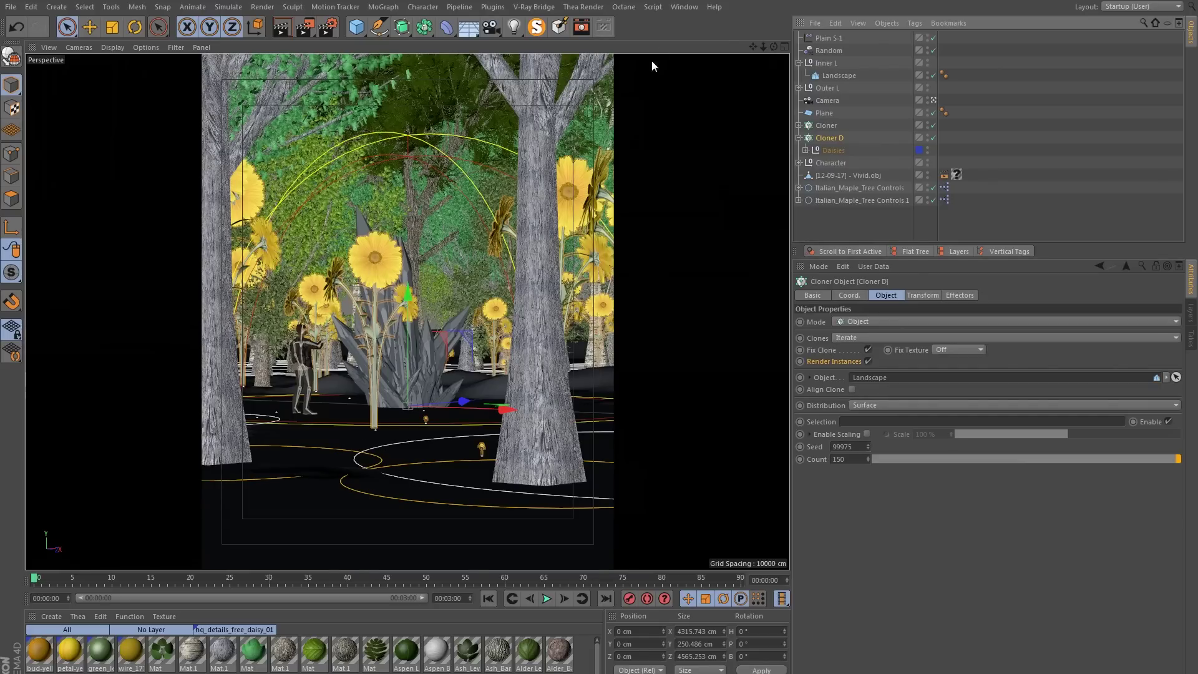
left_click(383, 7)
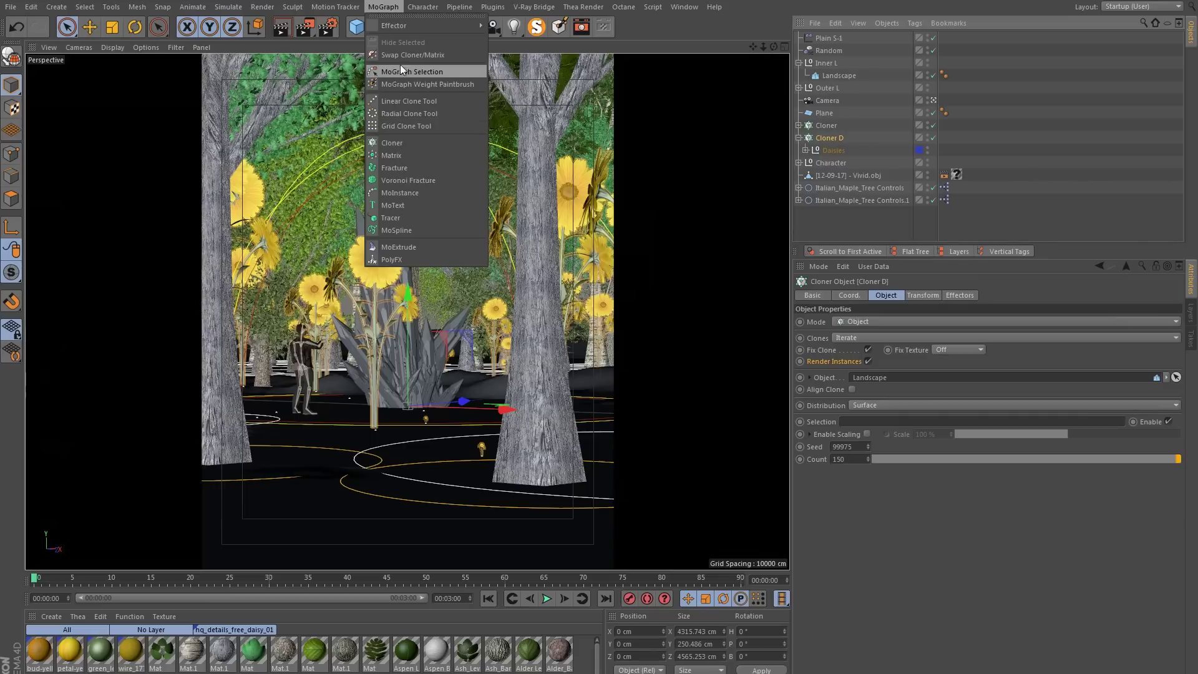
left_click(390, 72)
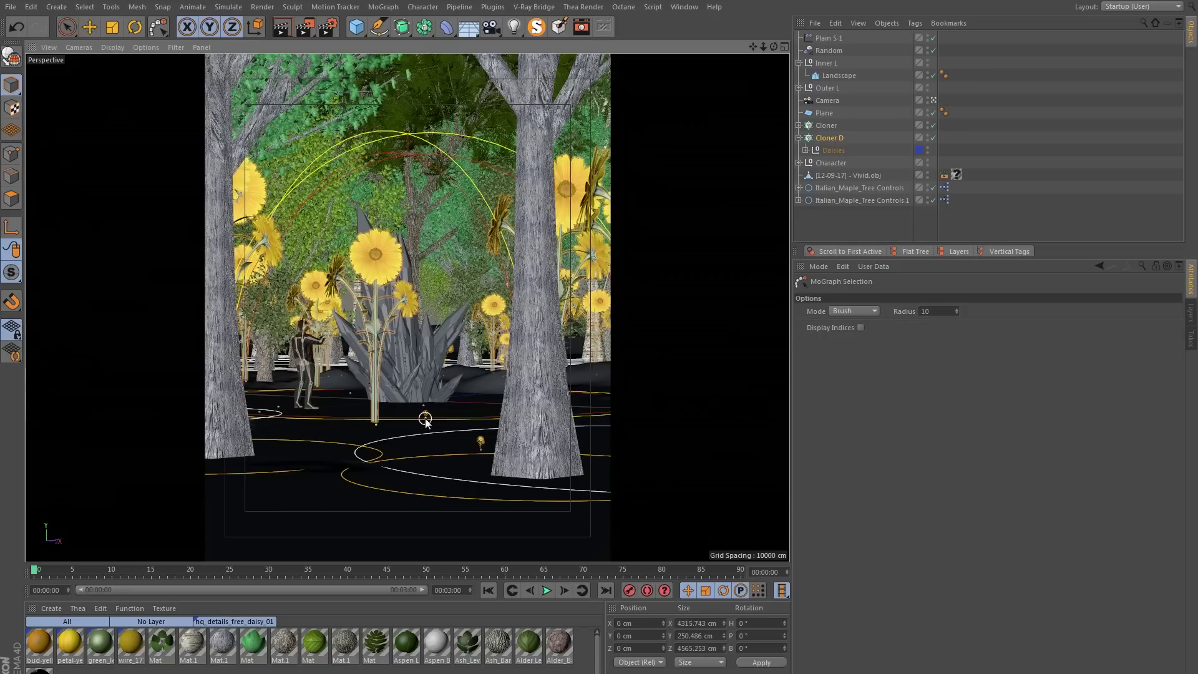
left_click(463, 425)
- Add a second Plain effector to Cloner D that affects the selected daisy clones
left_click(825, 138)
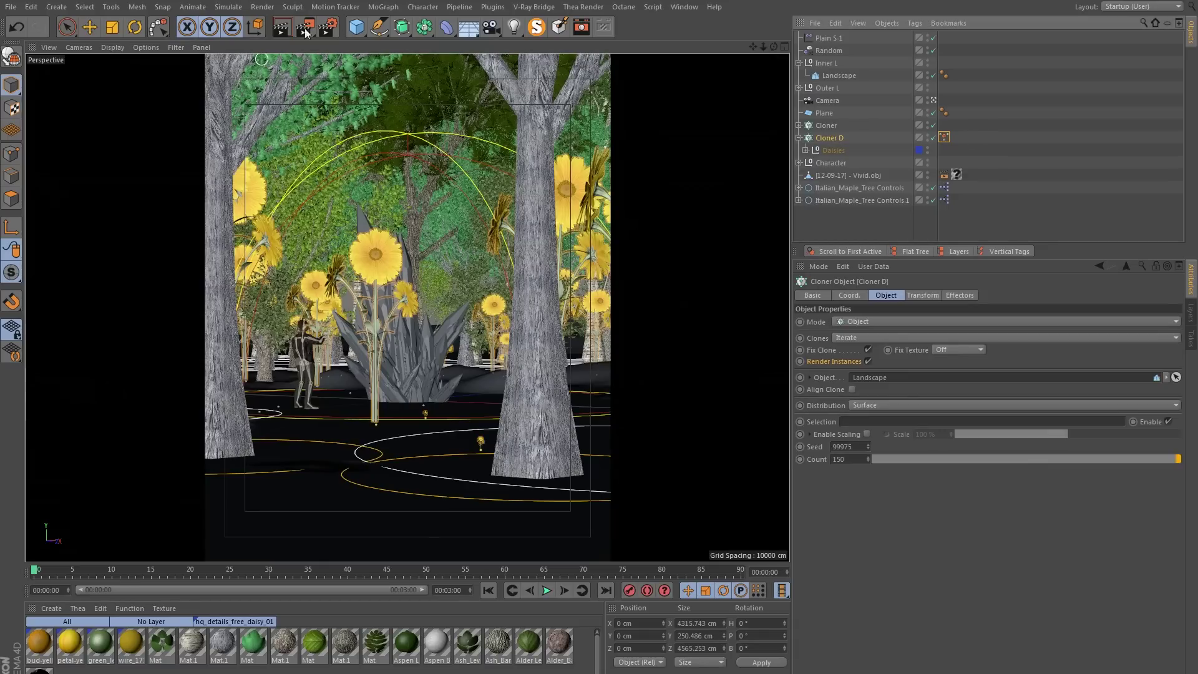
left_click(383, 7)
mouse_move(423, 7)
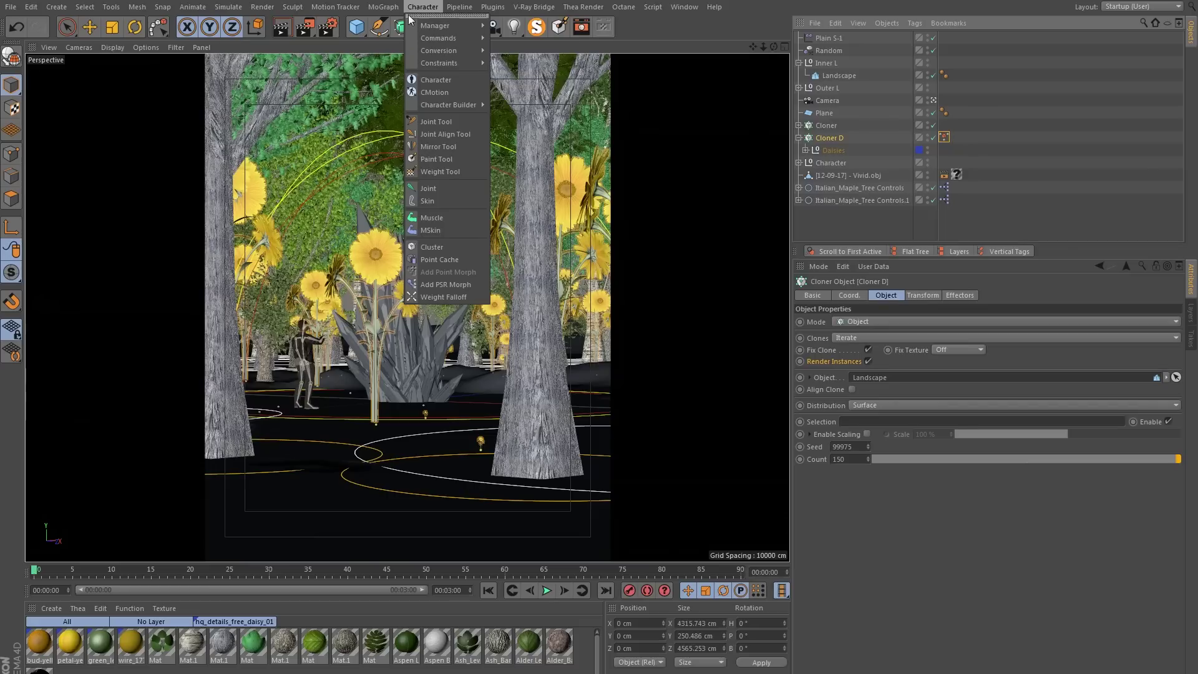
mouse_move(384, 7)
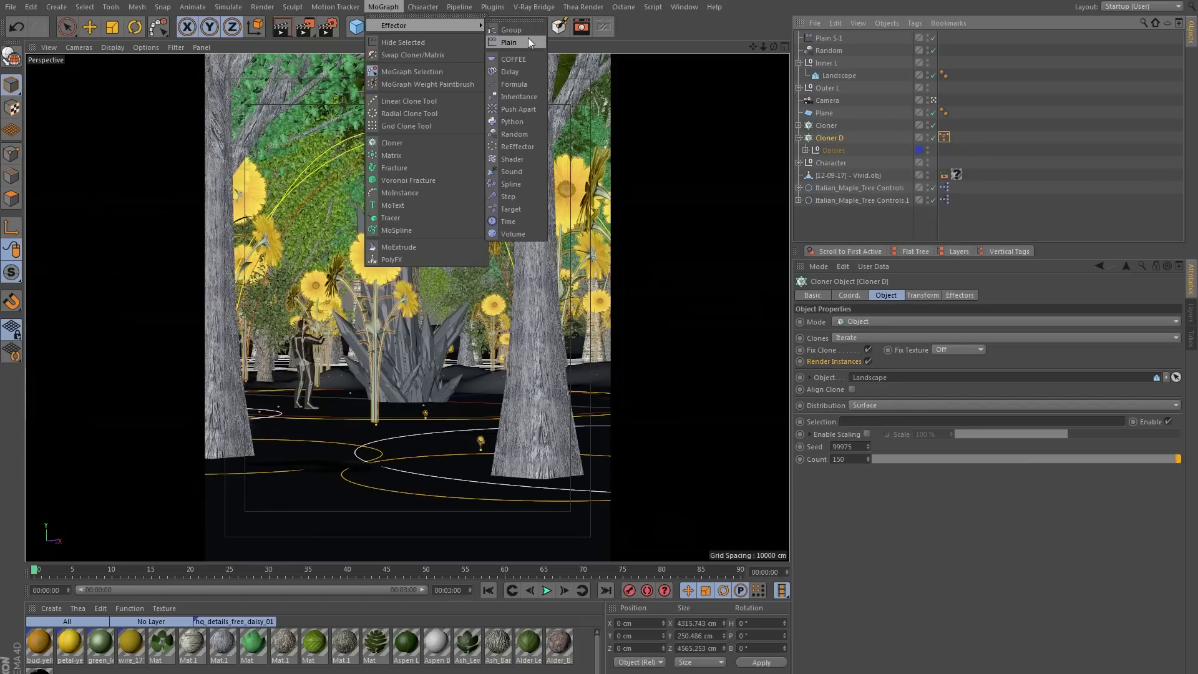
left_click(509, 42)
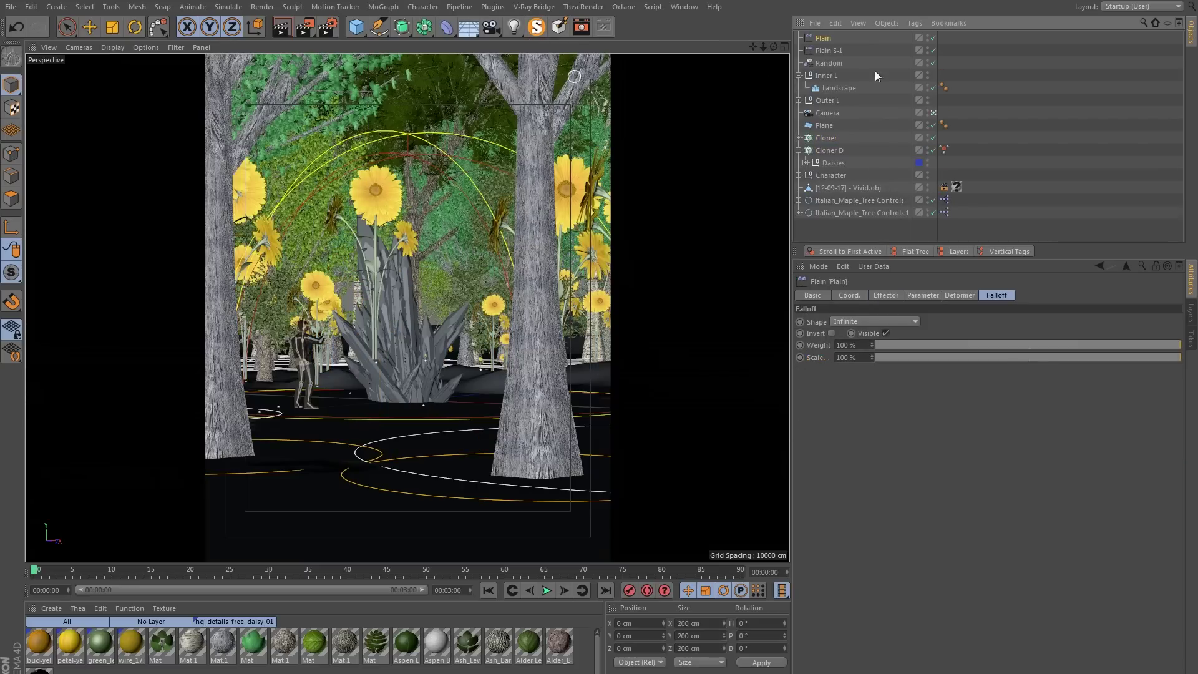
- Disable the second Plain effector, turn off its position change, set uniform scale to -1, and enable it again
left_click(934, 38)
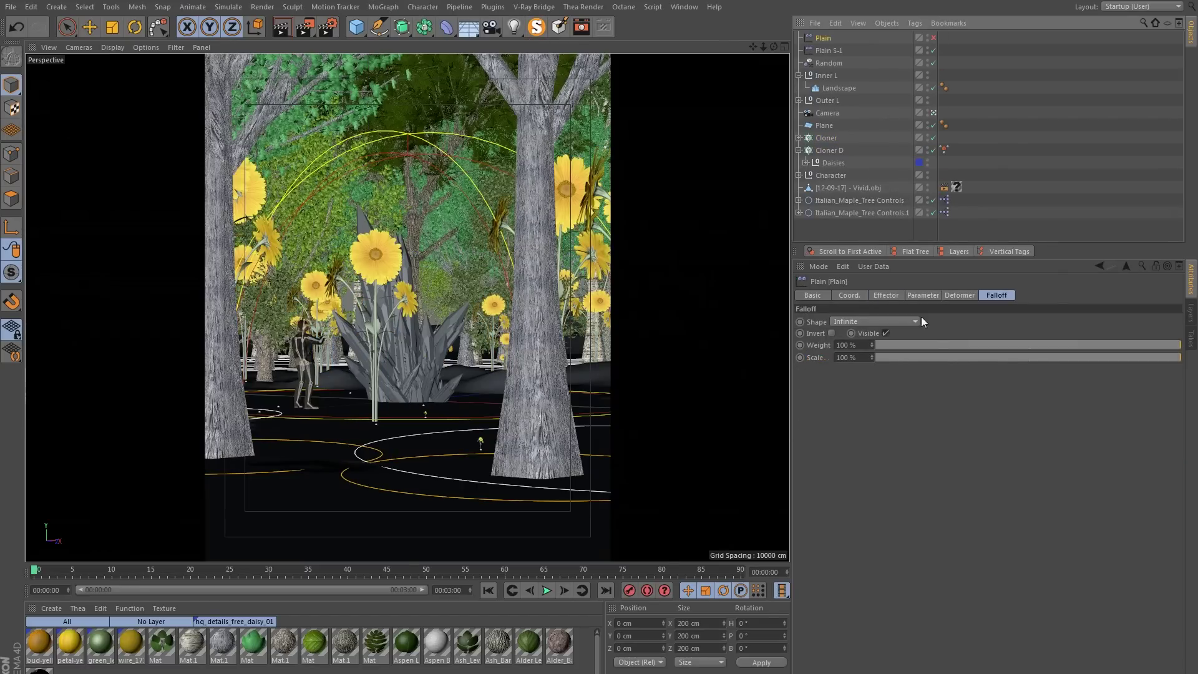
left_click(927, 295)
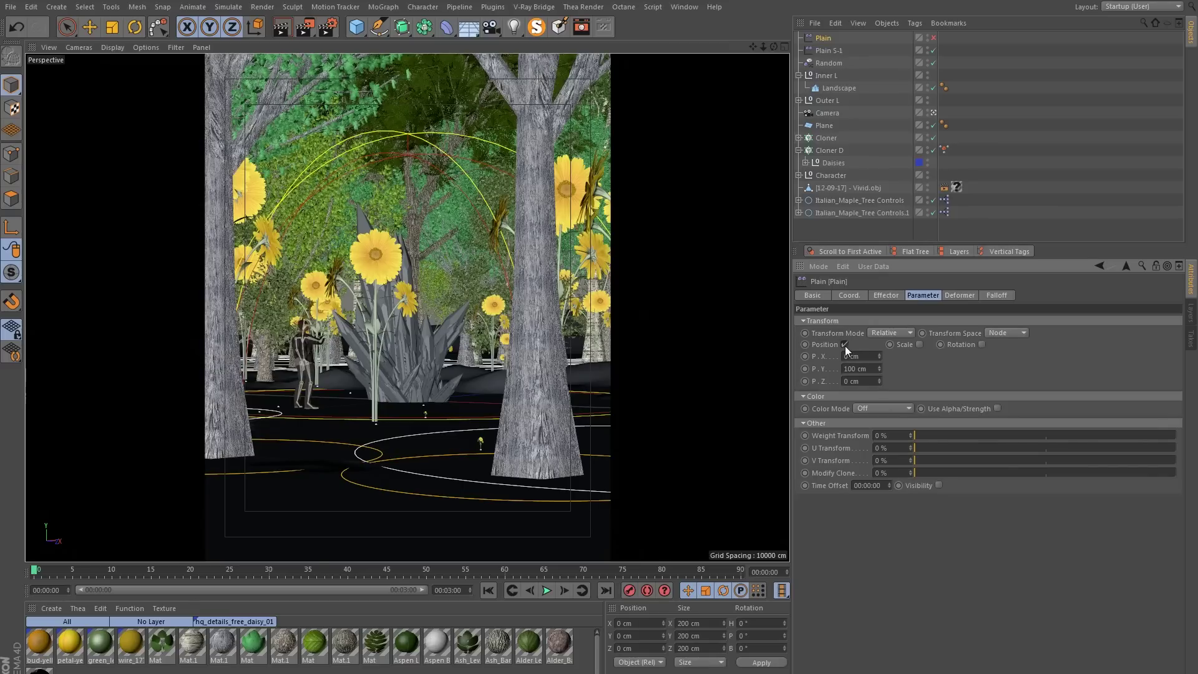
left_click(845, 345)
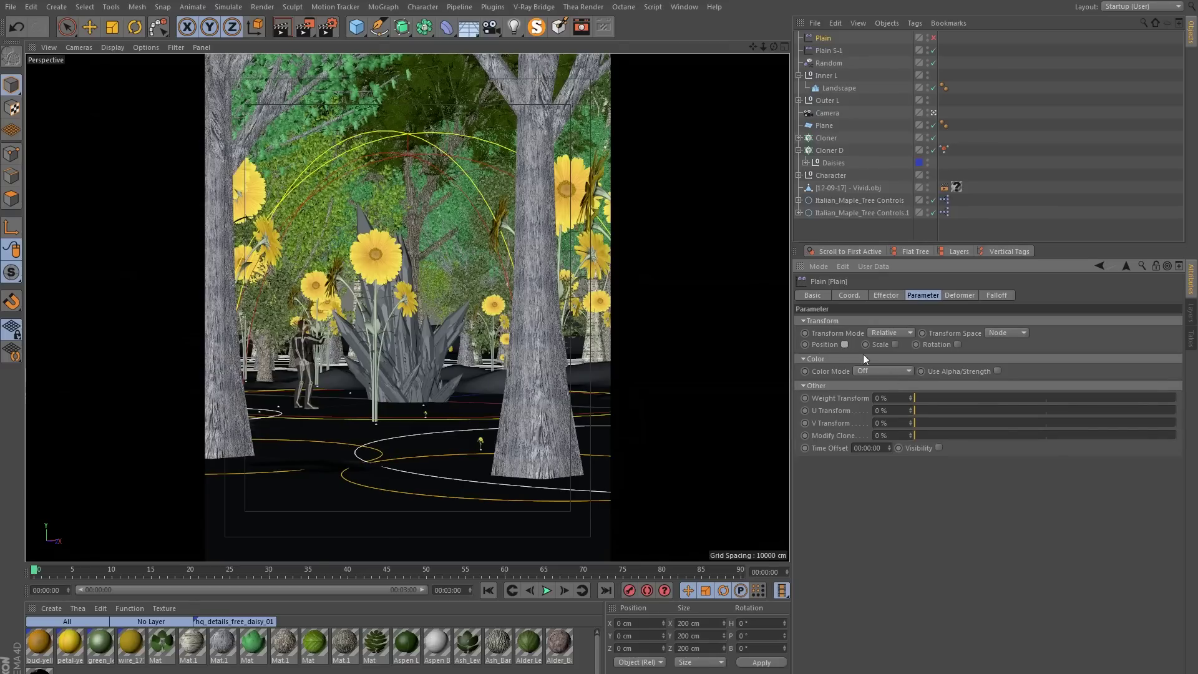
left_click(895, 346)
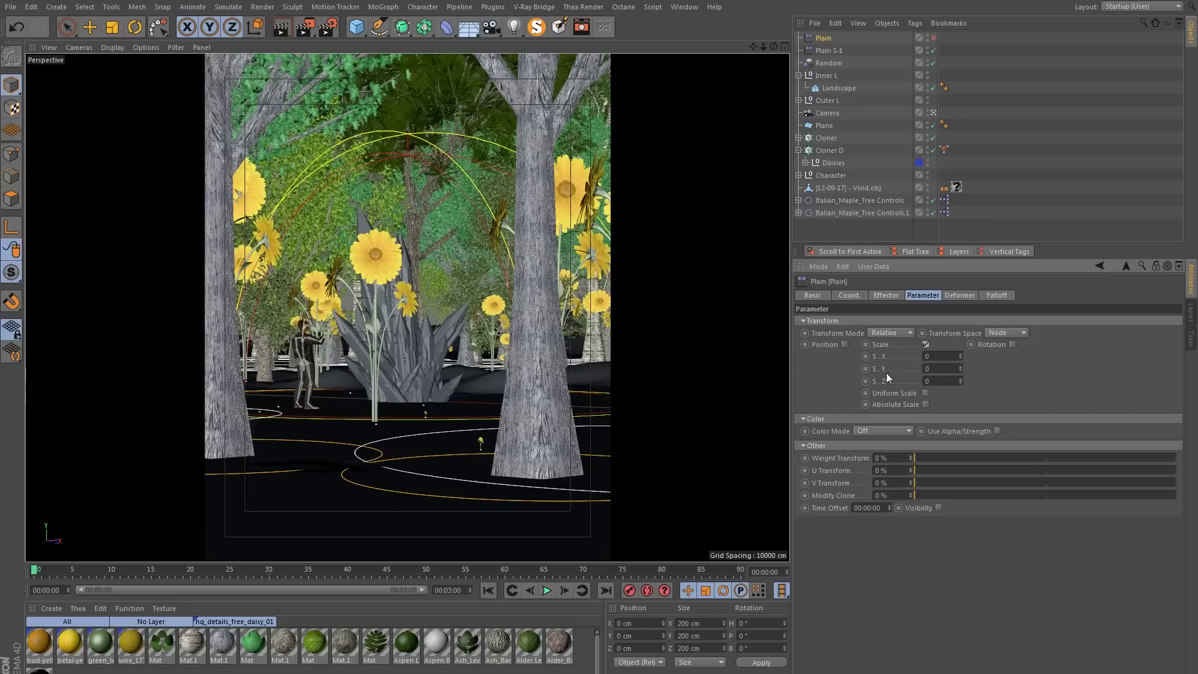
left_click(926, 393)
type("-1")
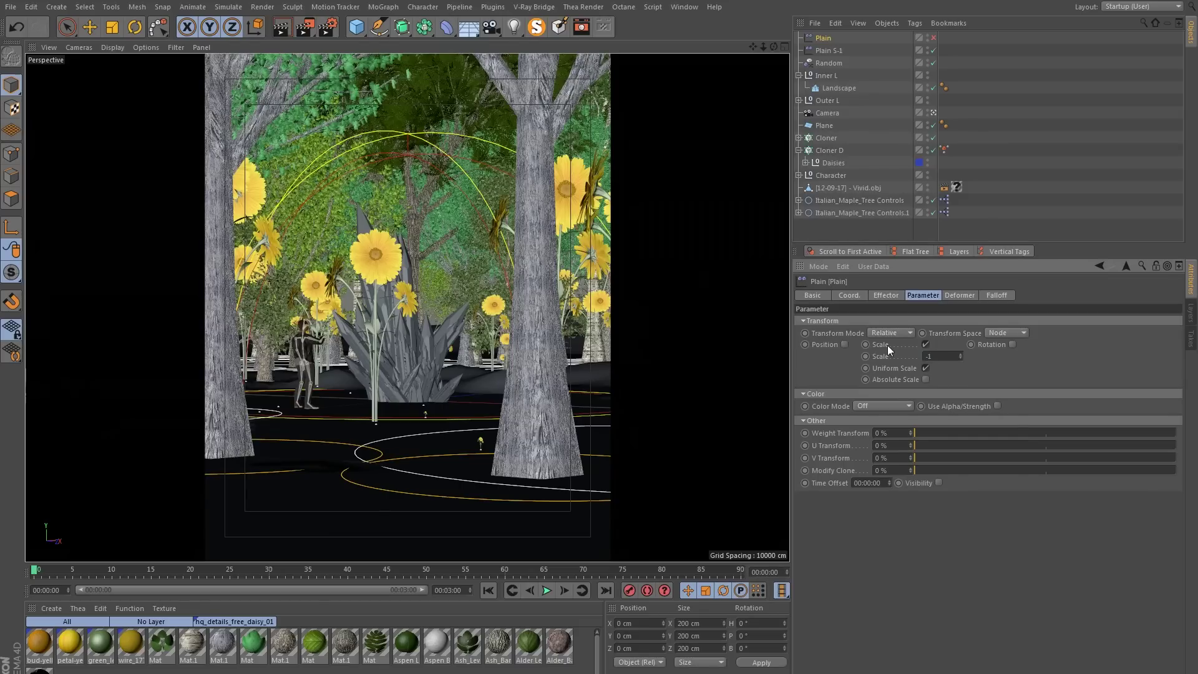
key("Return")
left_click(931, 38)
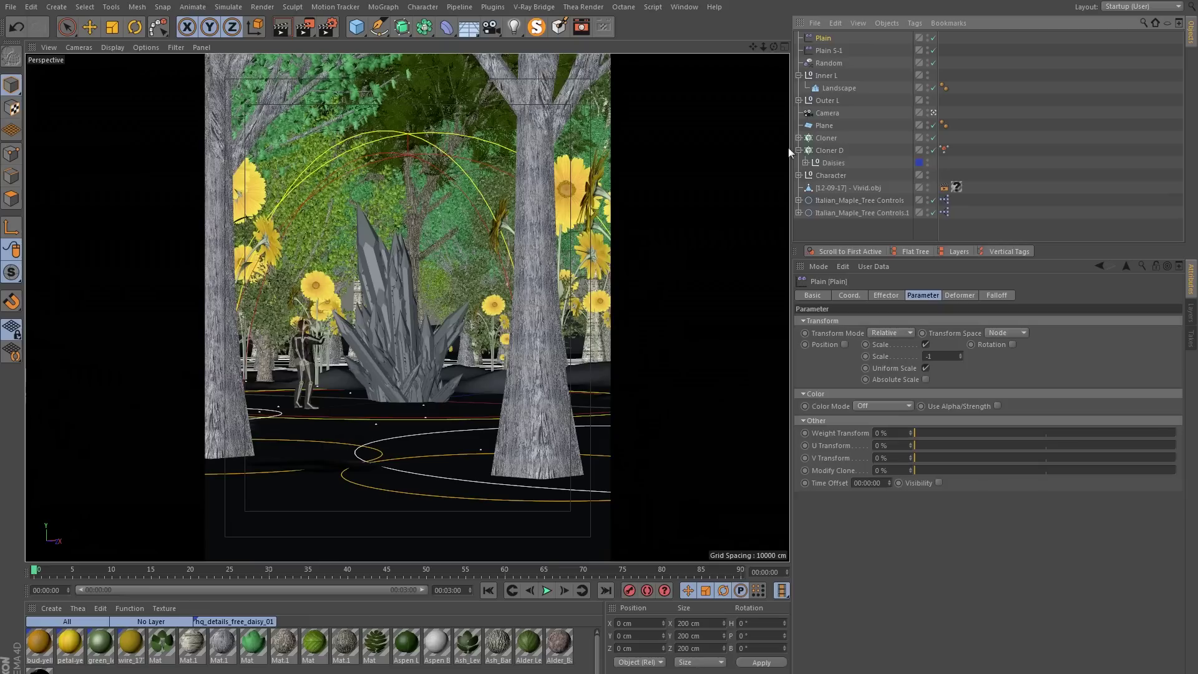
- Move the scene camera slightly to reframe the crystals and character between the two foreground trees
left_click(827, 113)
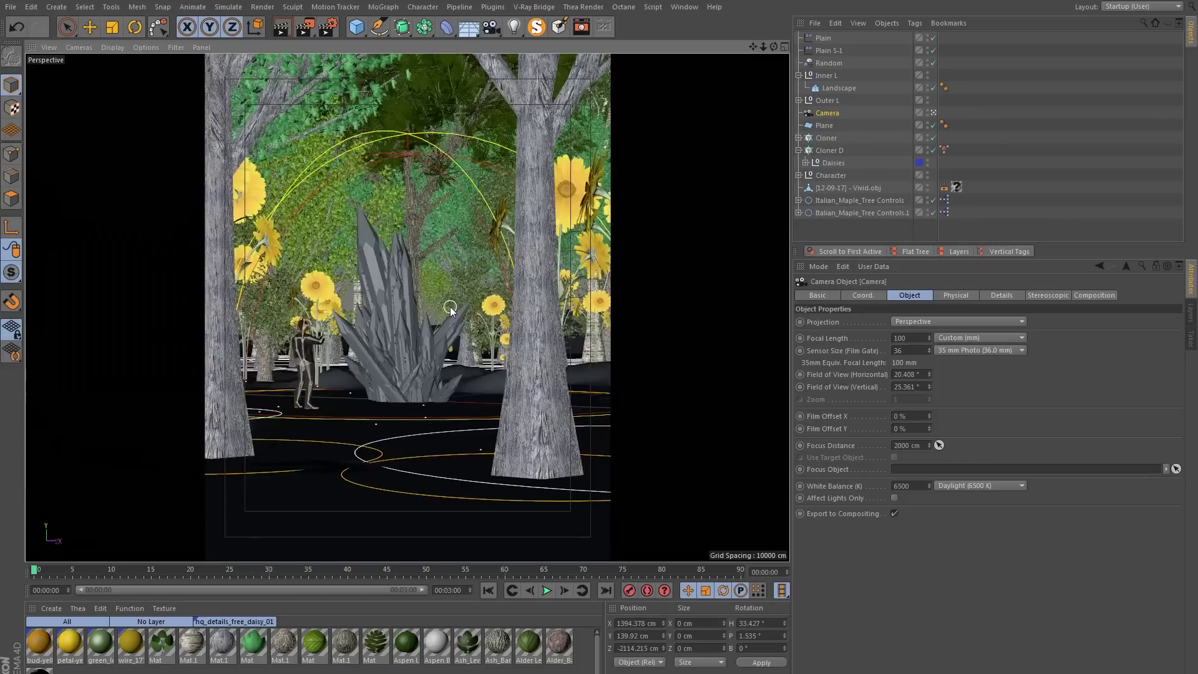
scroll(451, 310, "up", 2)
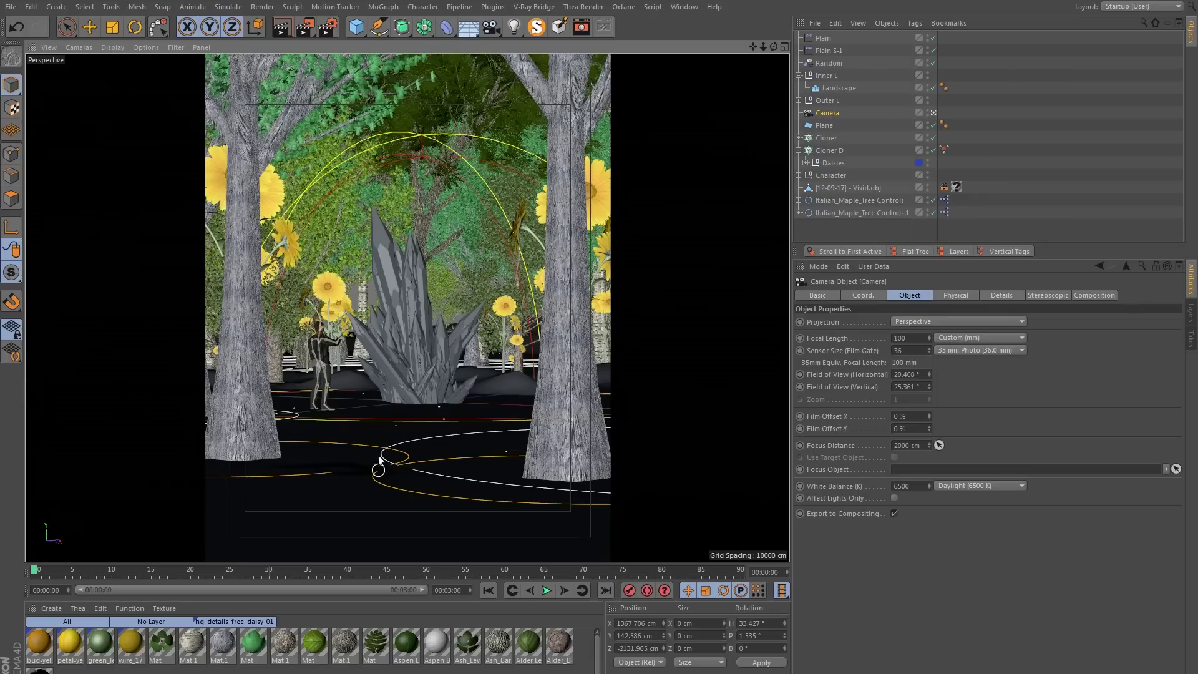
- Examine the flower placement around the crystals in the reference image f-Edit.jpg, and return to the scene
key("alt+Tab")
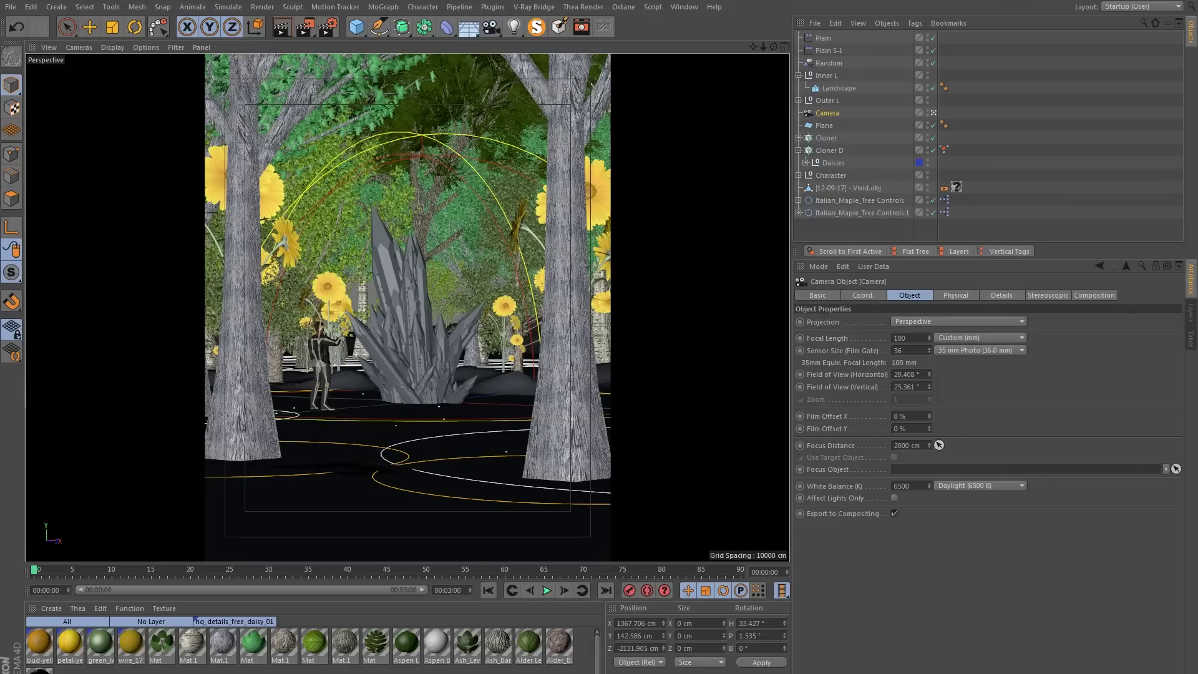
right_click(397, 304)
left_click(432, 306)
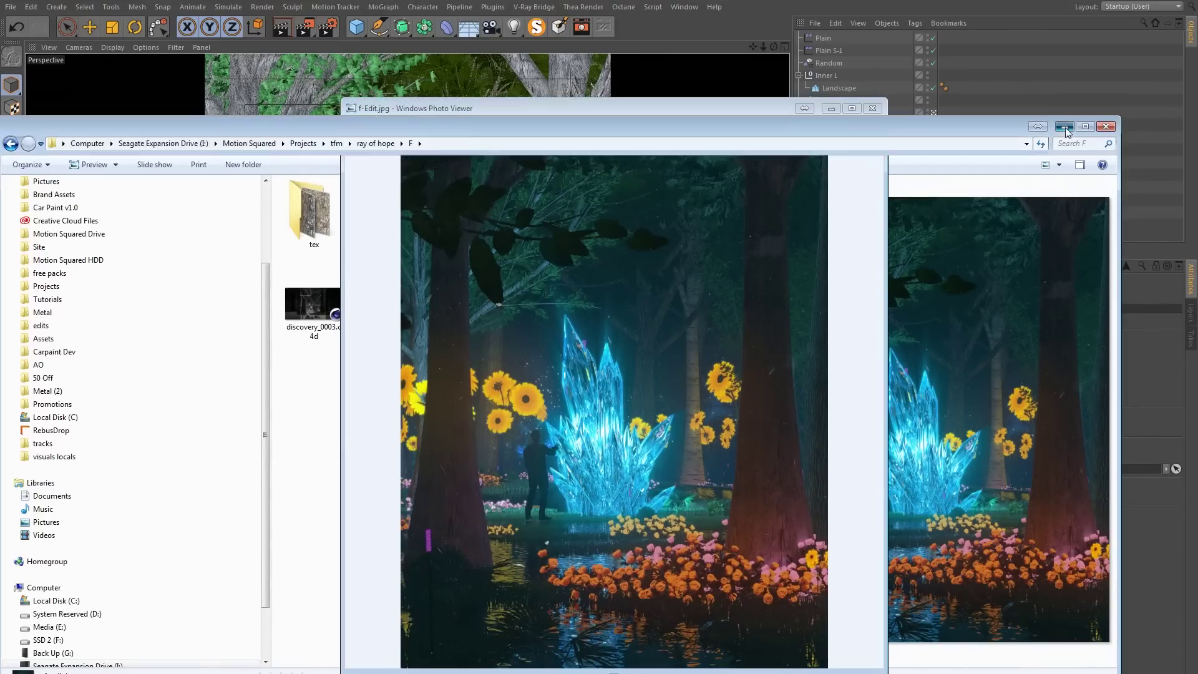
left_click(1064, 126)
left_click_drag(487, 112, 476, 56)
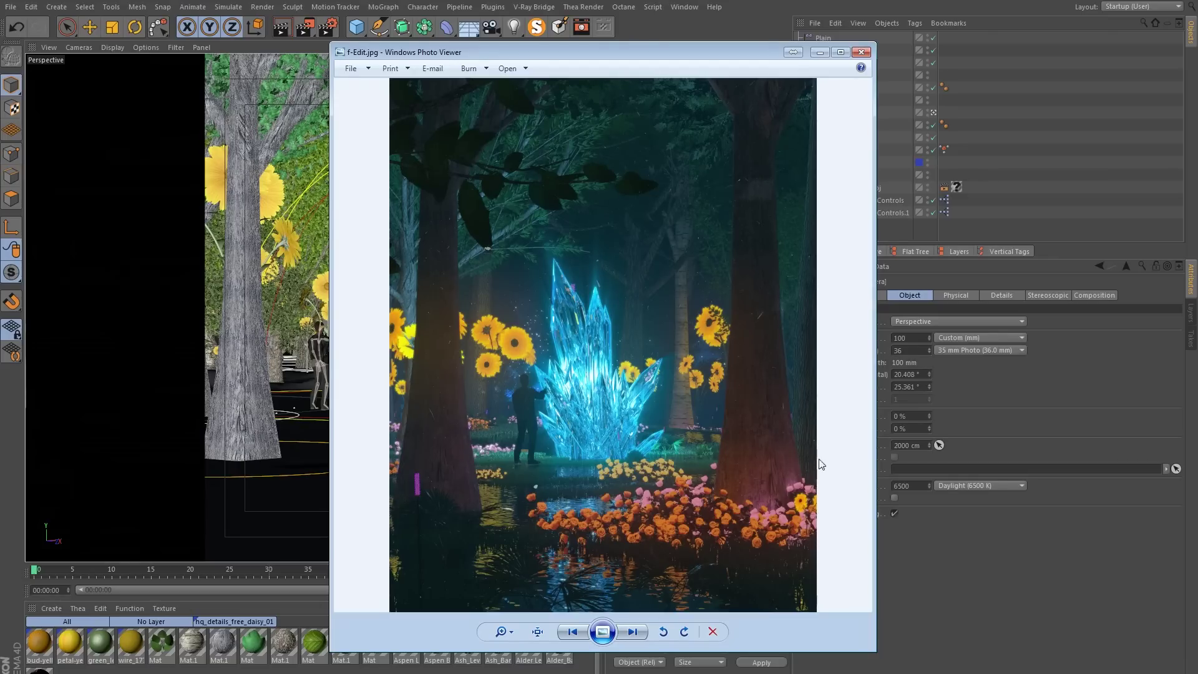
left_click(866, 54)
- Duplicate Cloner D as Cloner R and remove the MoGraph Selection tag from the copy
left_click(829, 151)
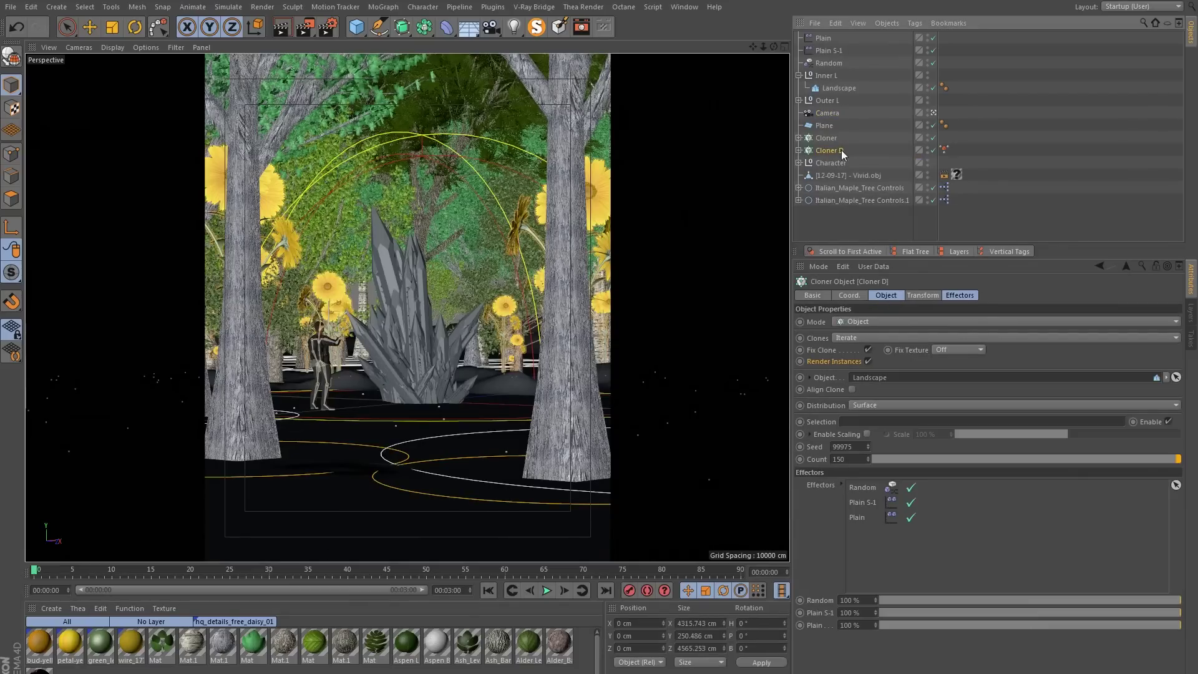
left_click_drag(836, 154, 838, 158, "ctrl")
double_click(845, 162)
type("Cloner R")
key("Return")
left_click(945, 163)
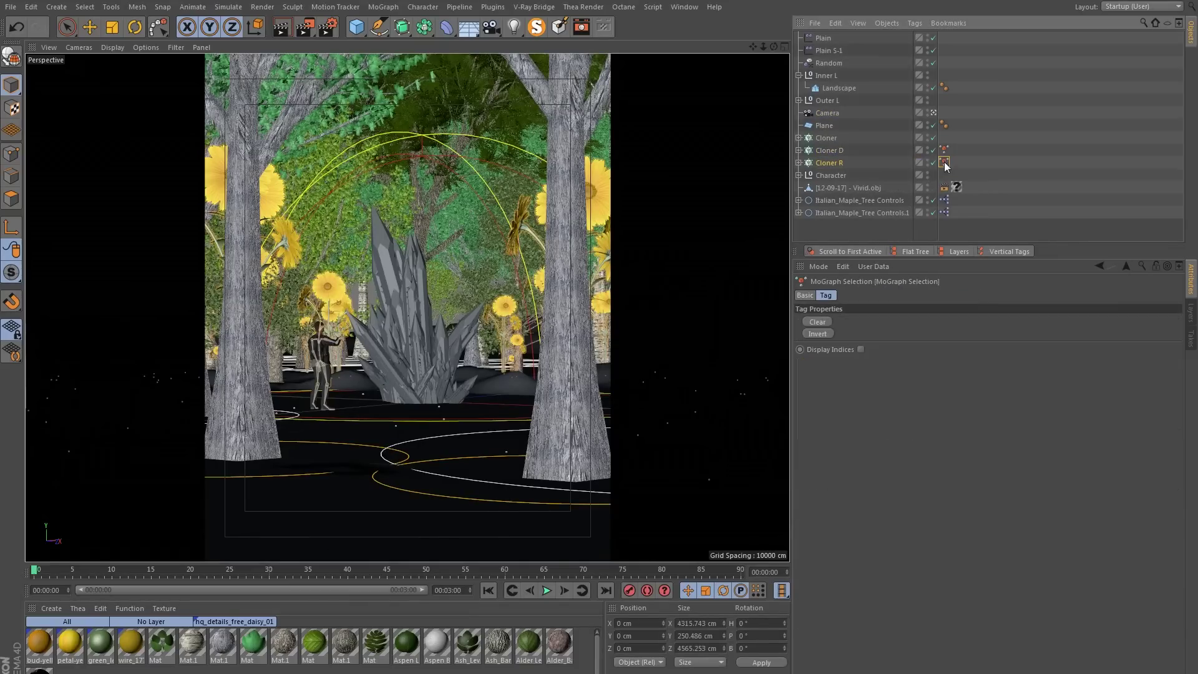
left_click(984, 200)
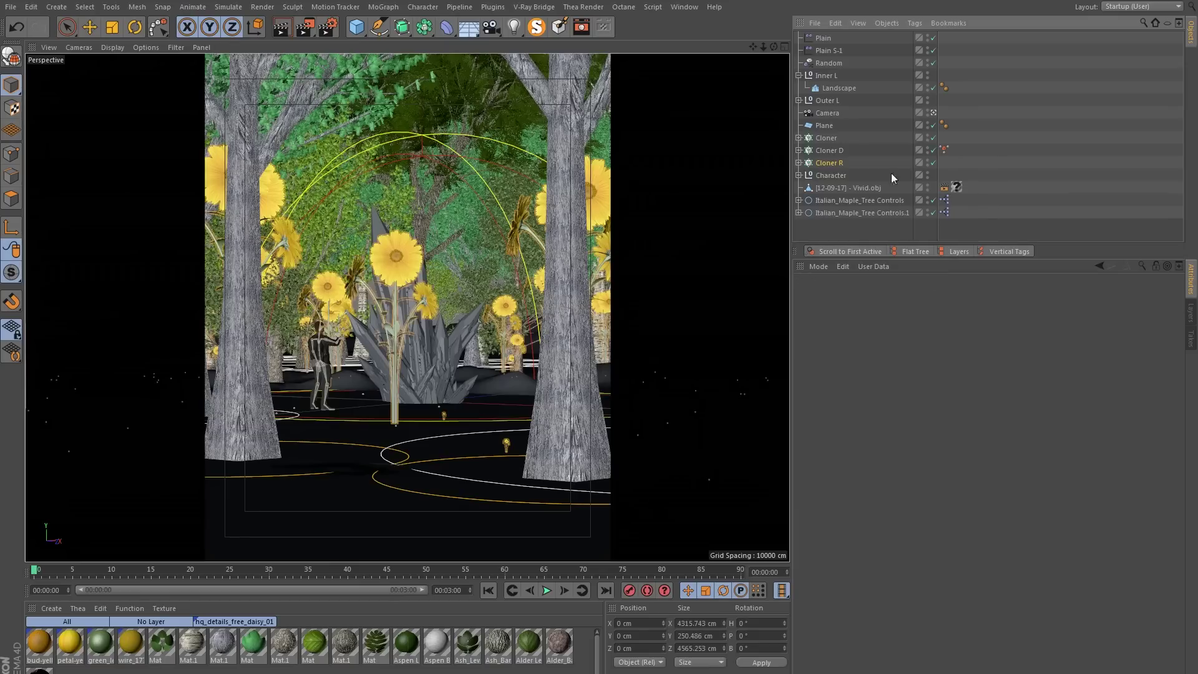
left_click(828, 164)
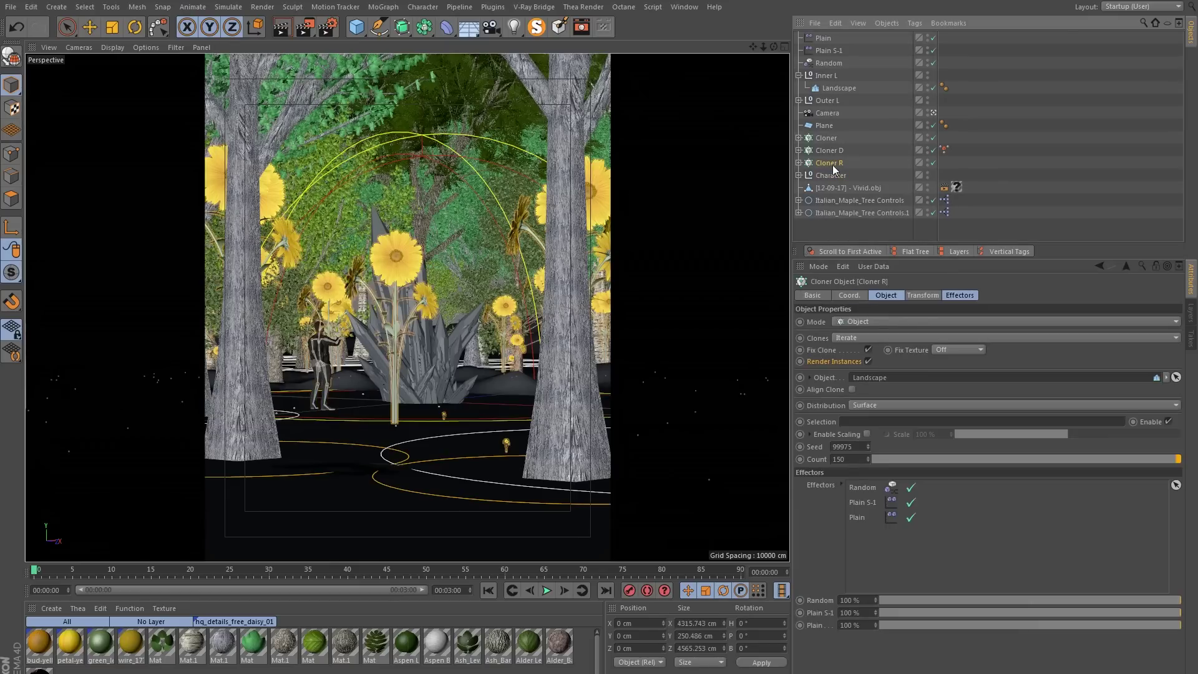
- Add the Roses - Orange - 0.28 m and Roses - Pink - 0.30 m models from the Garden & Exotic plant library
left_click(685, 7)
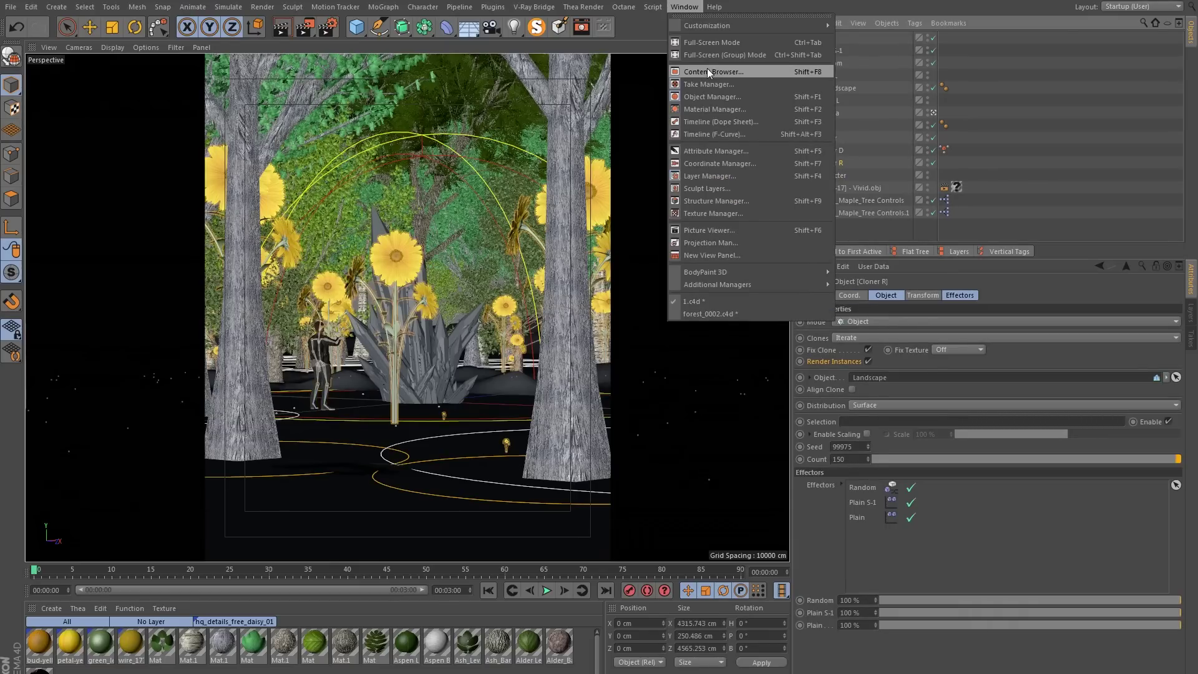
left_click(706, 71)
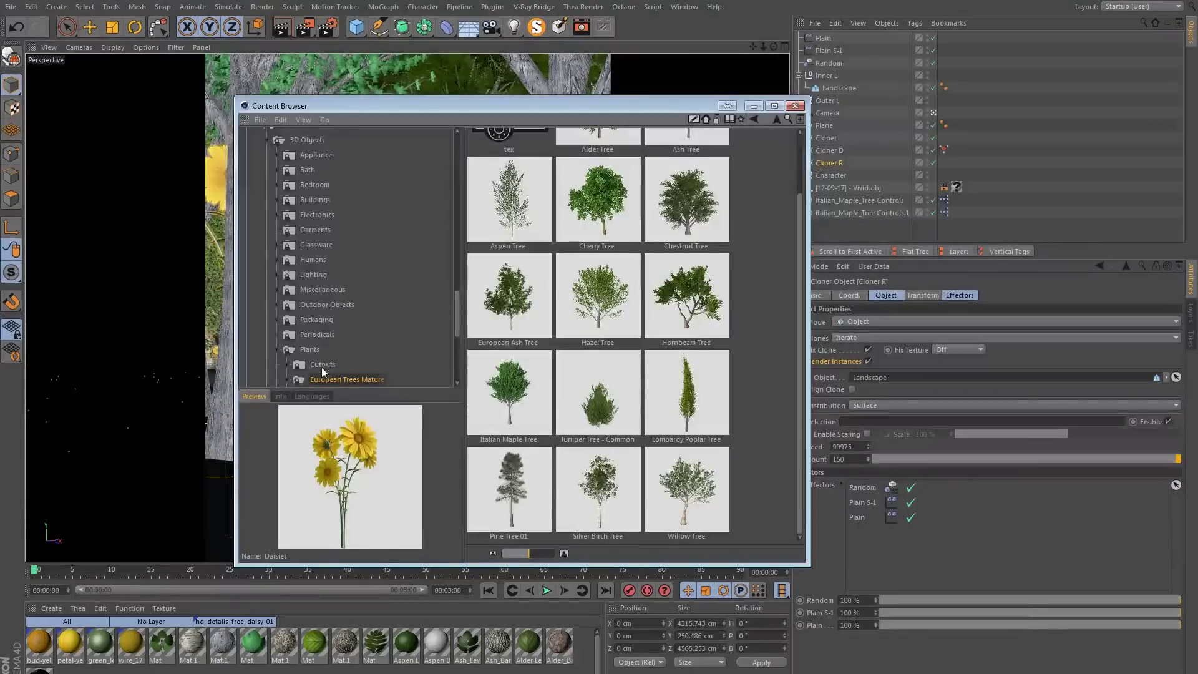
left_click(324, 274)
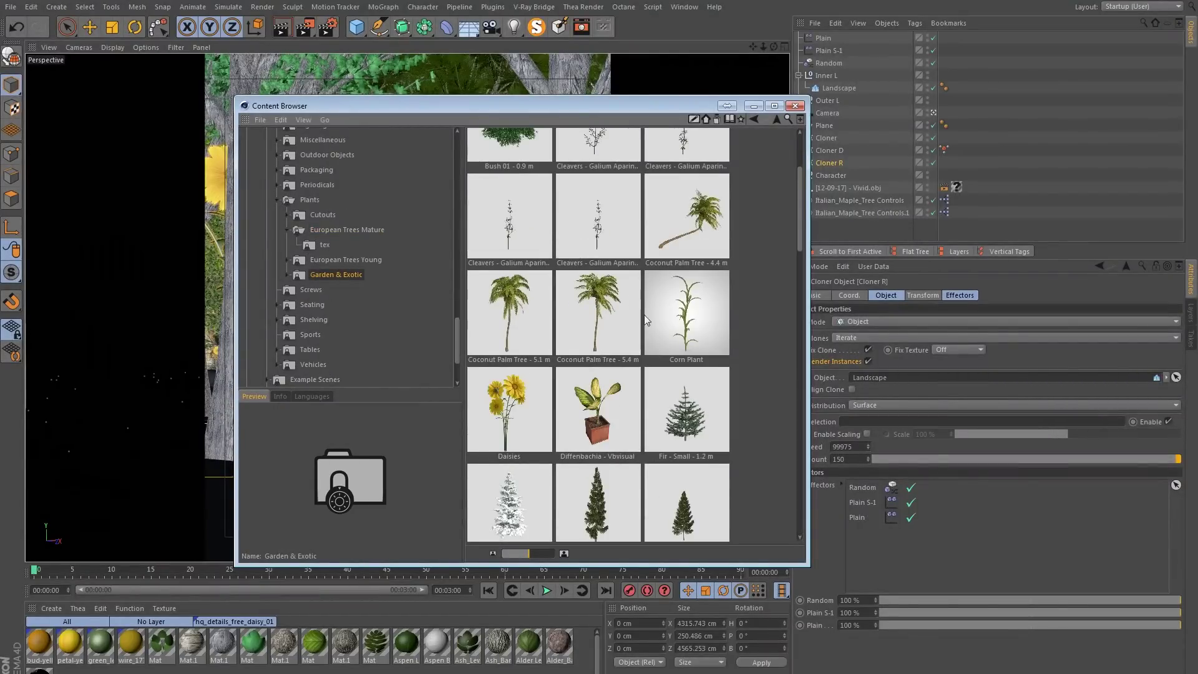
scroll(655, 275, "up", 1)
scroll(650, 282, "down", 6)
scroll(640, 280, "down", 3)
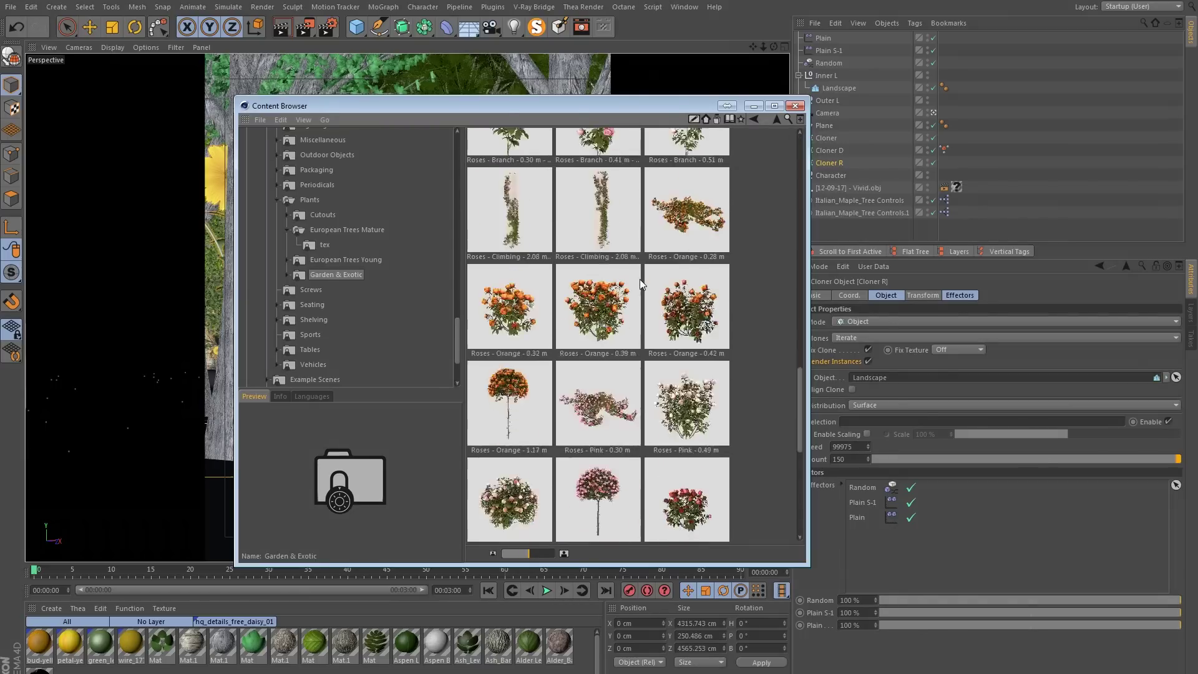
double_click(682, 212)
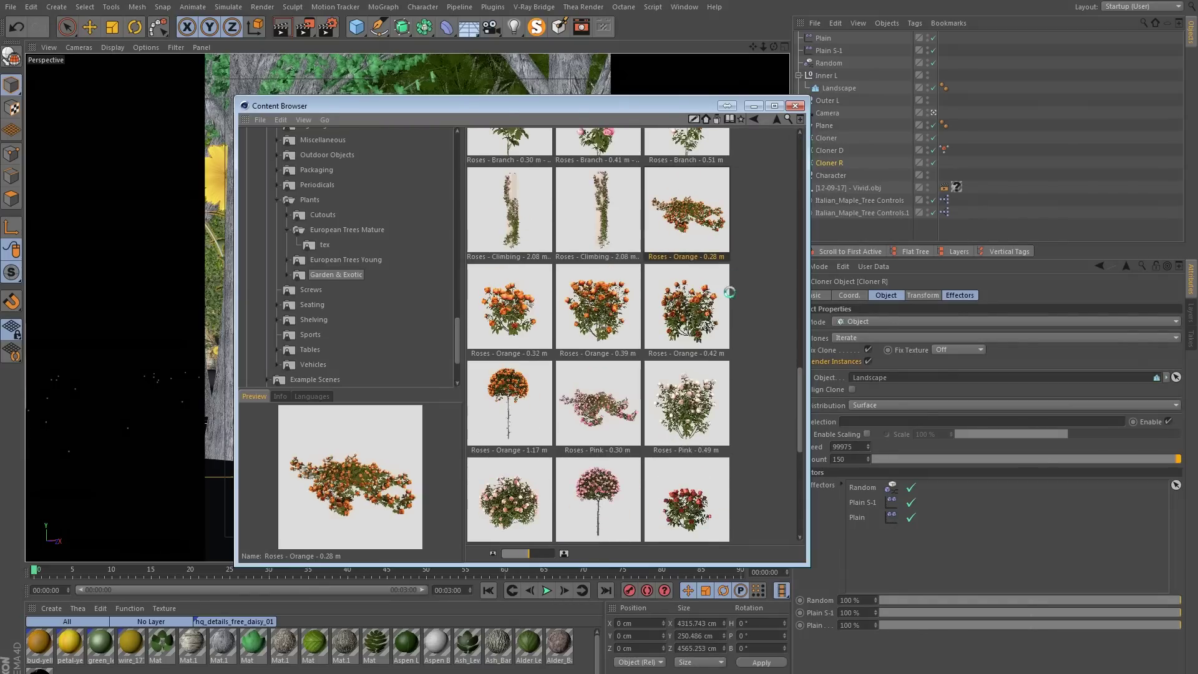
scroll(624, 224, "down", 2)
double_click(587, 243)
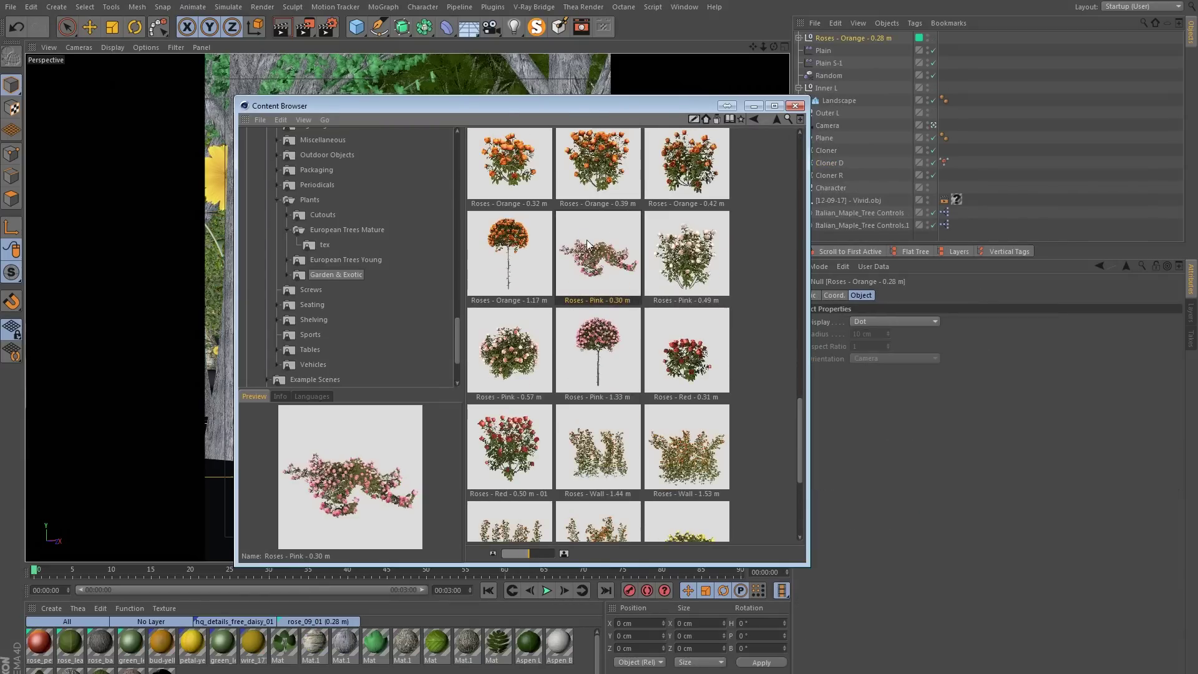
scroll(667, 275, "down", 1)
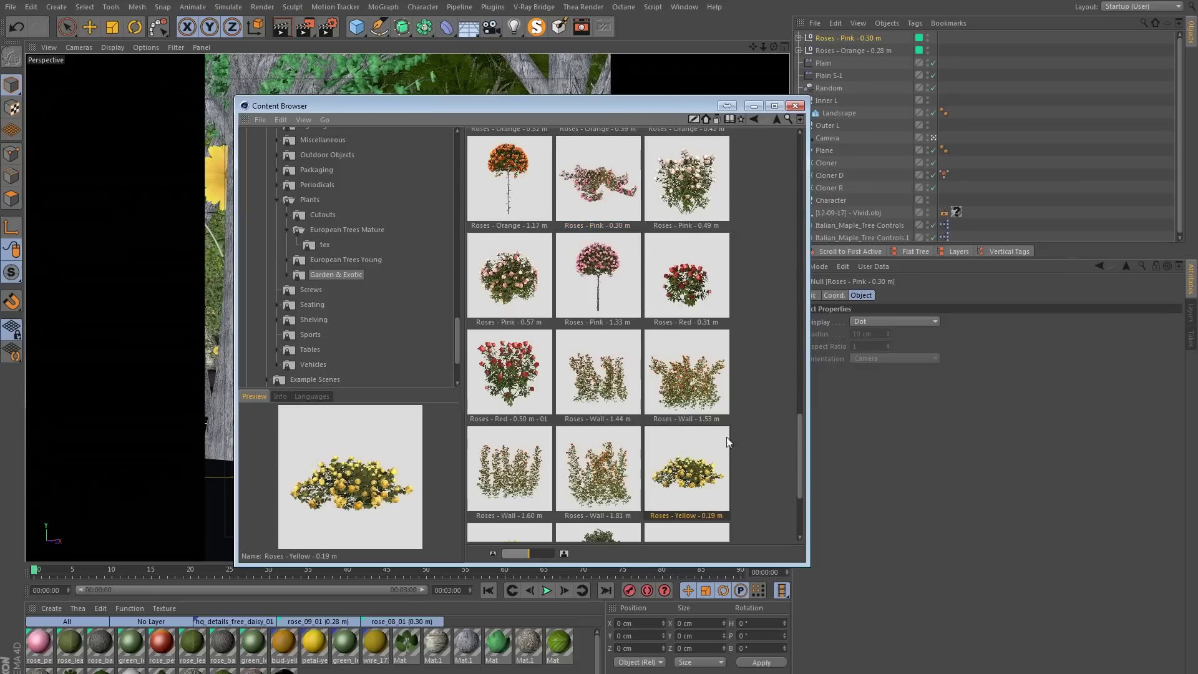
left_click_drag(377, 110, 446, 69)
left_click(864, 68)
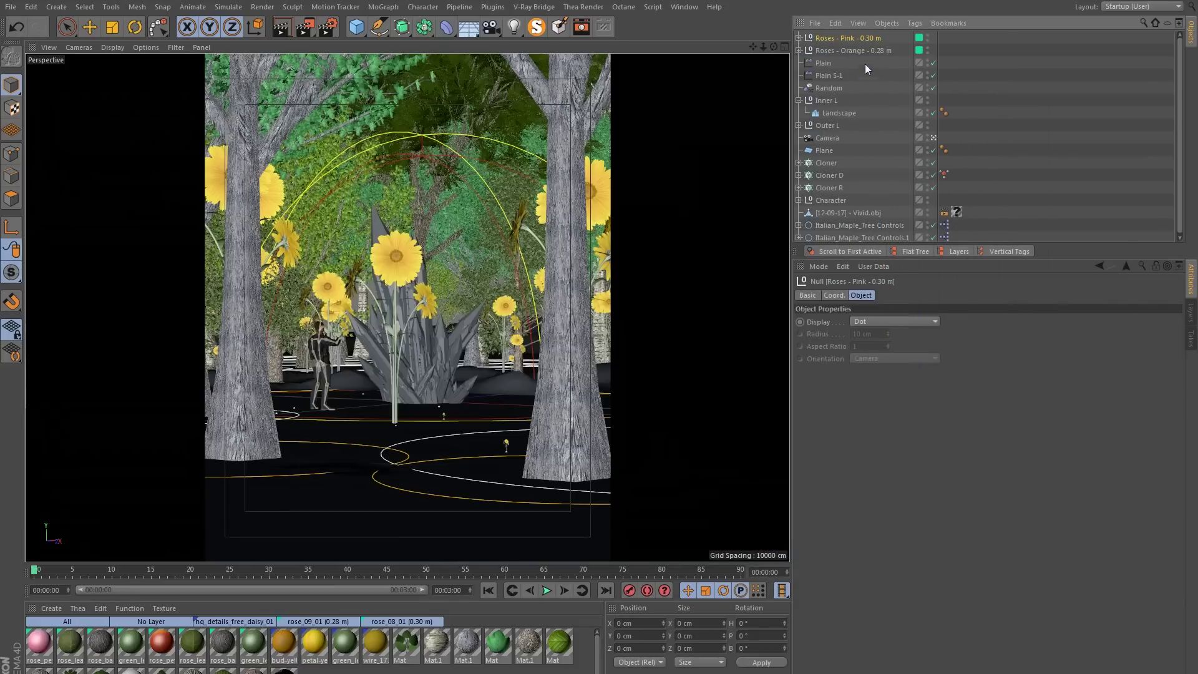
- Add the Roses - Yellow - 0.19 m model from the Garden & Exotic plant library
left_click(685, 6)
left_click(699, 82)
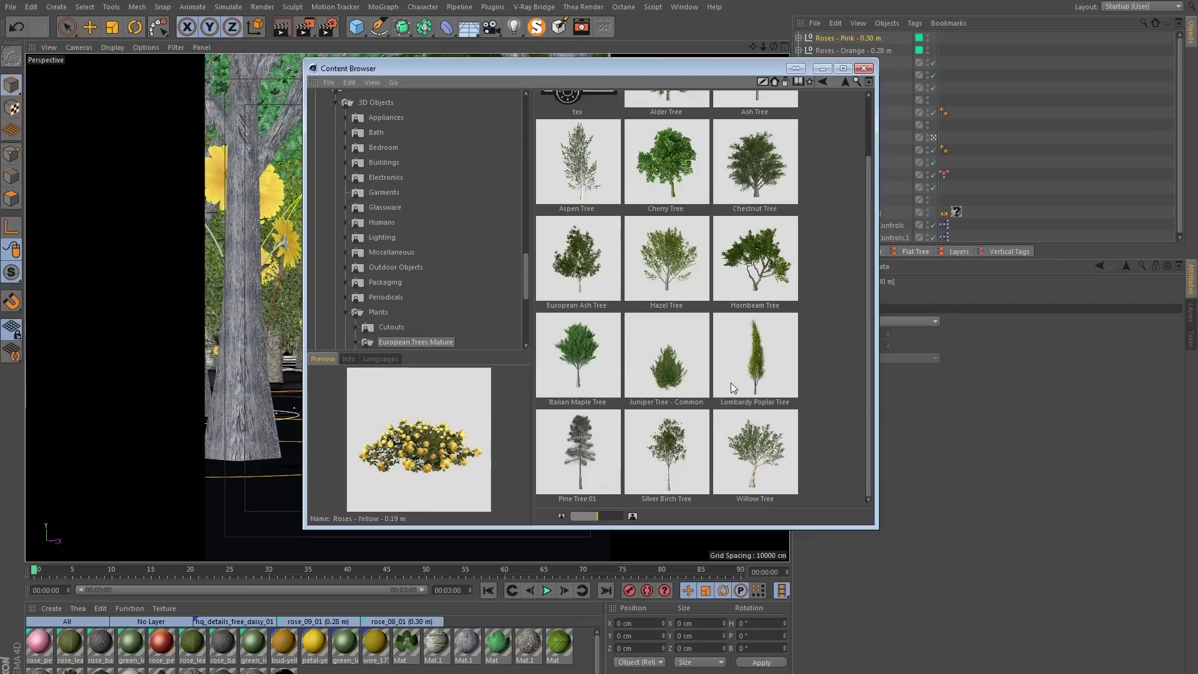
left_click(400, 327)
left_click(390, 312)
left_click(666, 337)
double_click(754, 434)
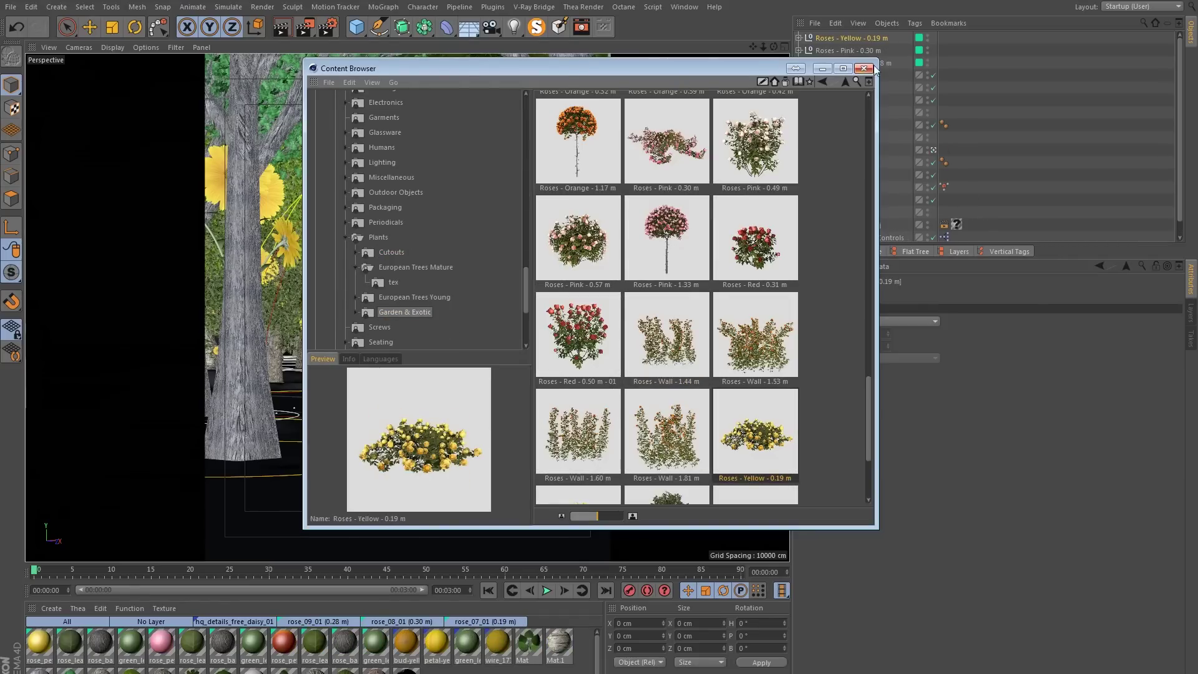
left_click(865, 68)
- Replace the Daisies inside Cloner R with the yellow, pink and orange rose objects
left_click(850, 63, "ctrl")
left_click(855, 52, "ctrl")
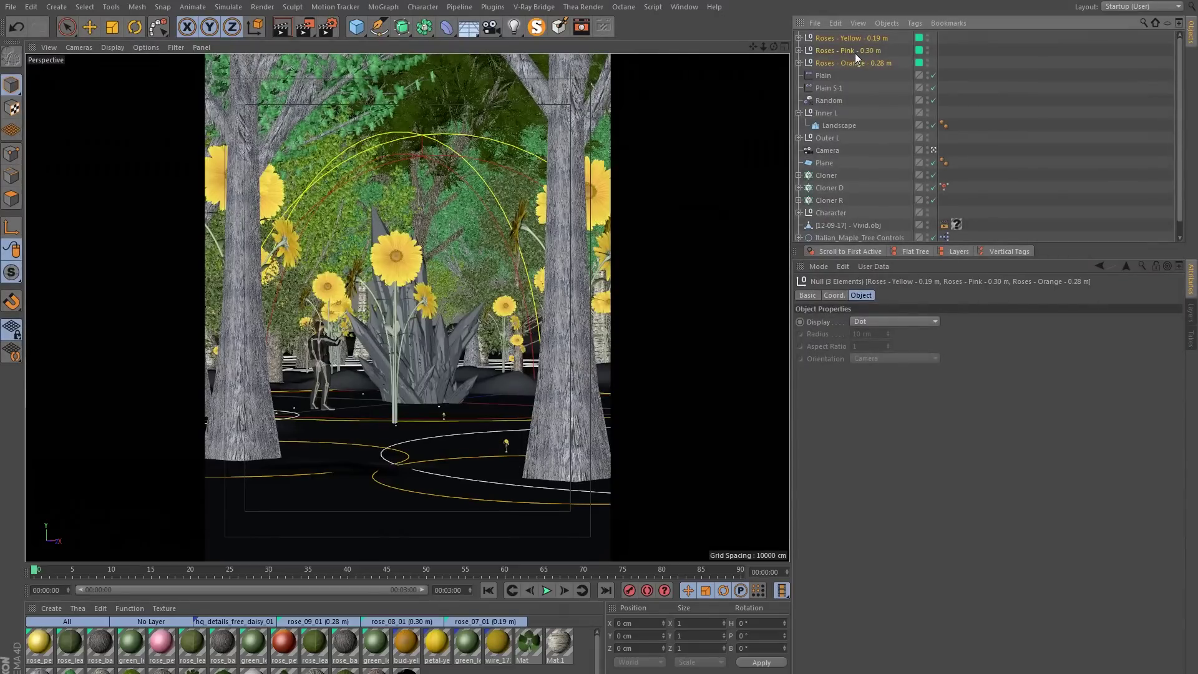
left_click(799, 200)
left_click(838, 211)
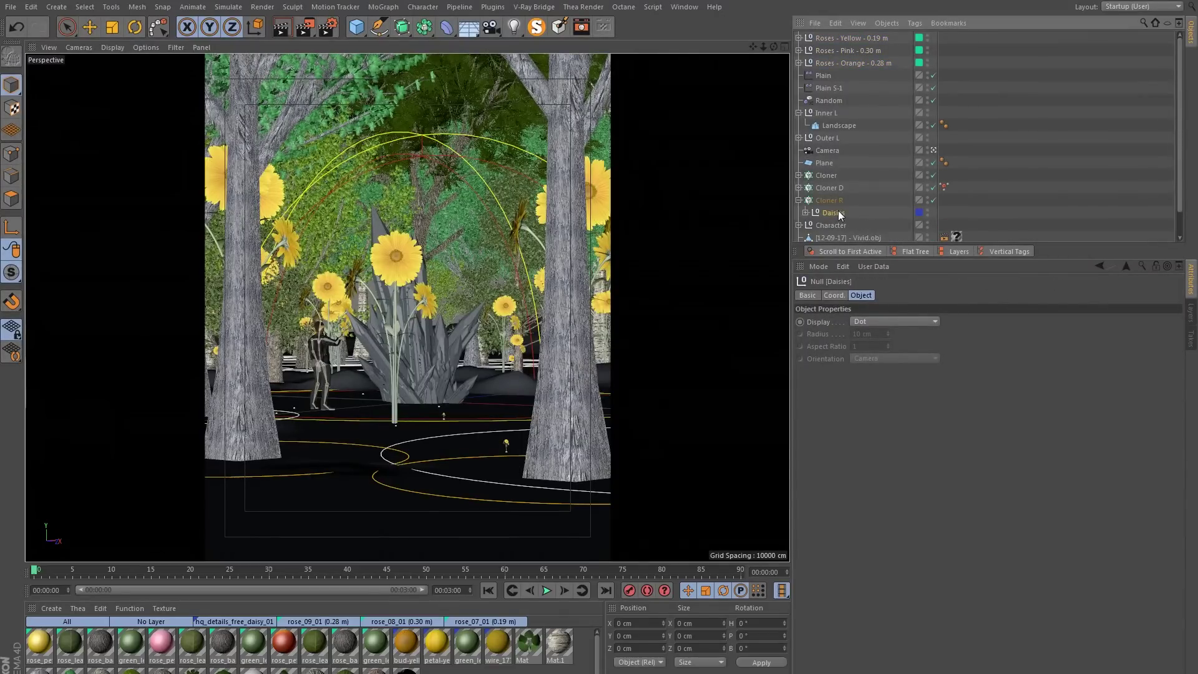
key("Delete")
left_click(844, 62)
left_click(848, 48, "ctrl")
left_click(848, 40, "ctrl")
mouse_move(845, 62)
left_mouse_down()
mouse_move(825, 212)
mouse_move(825, 201)
left_mouse_up()
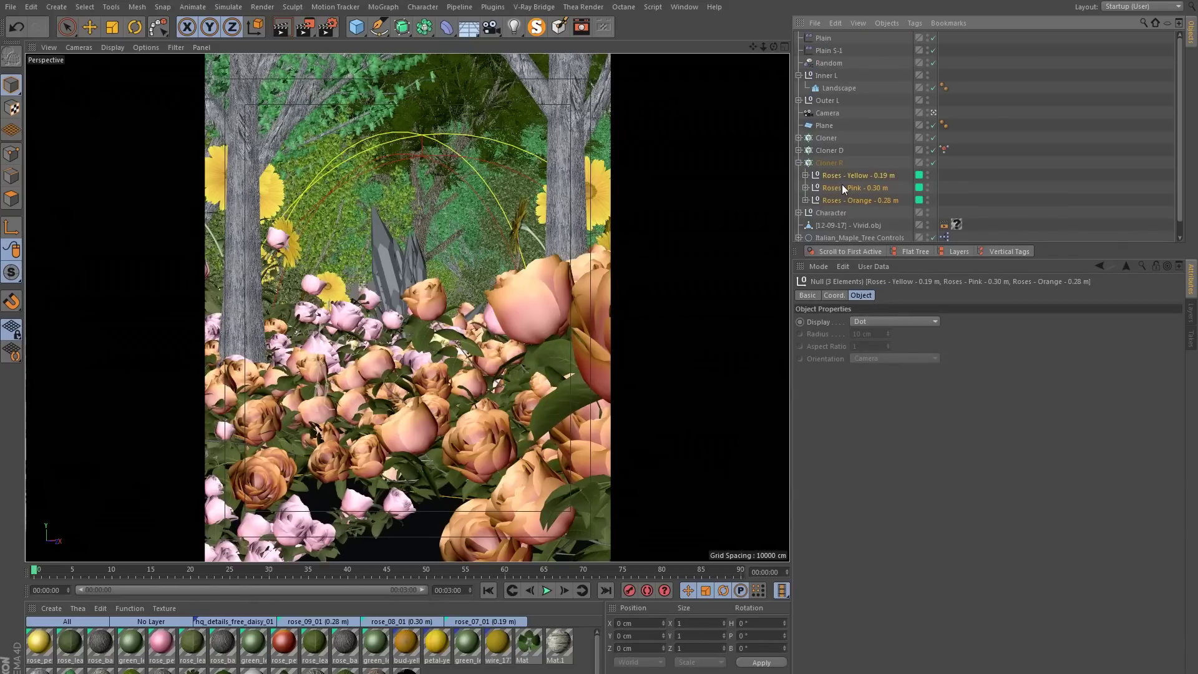
- Set Cloner R's clone transform scale to 1 on X, Y and Z
left_click(840, 164)
left_click(922, 296)
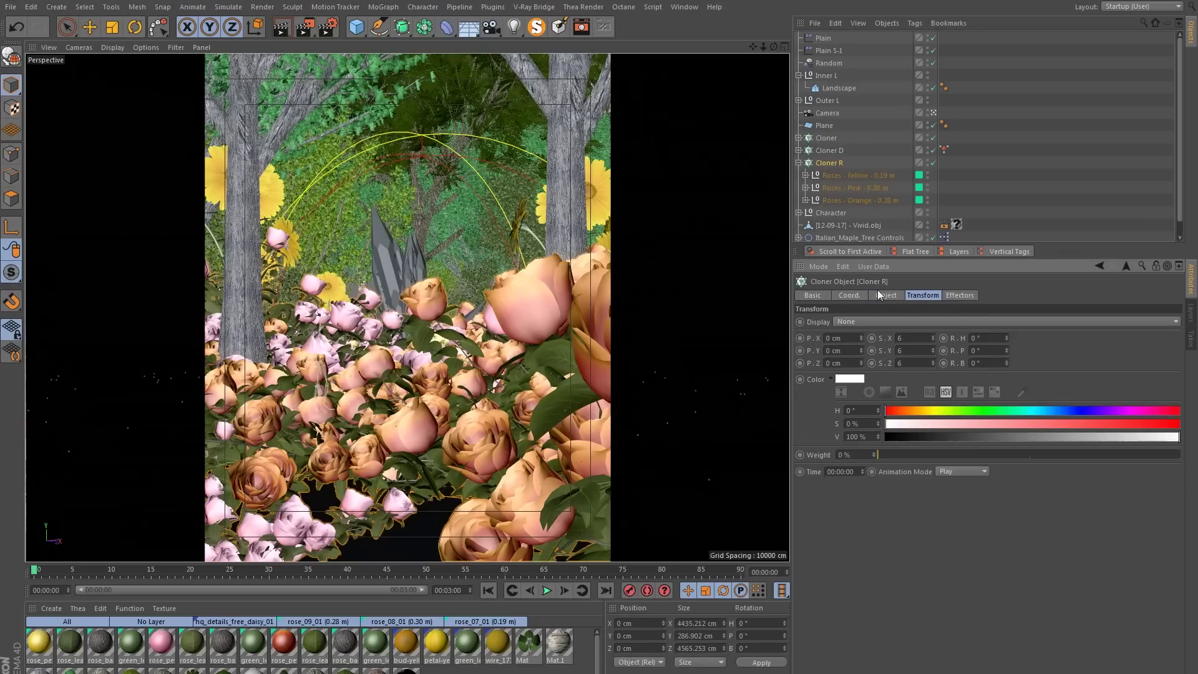
type("1")
key("Tab")
type("1")
key("Tab")
type("1")
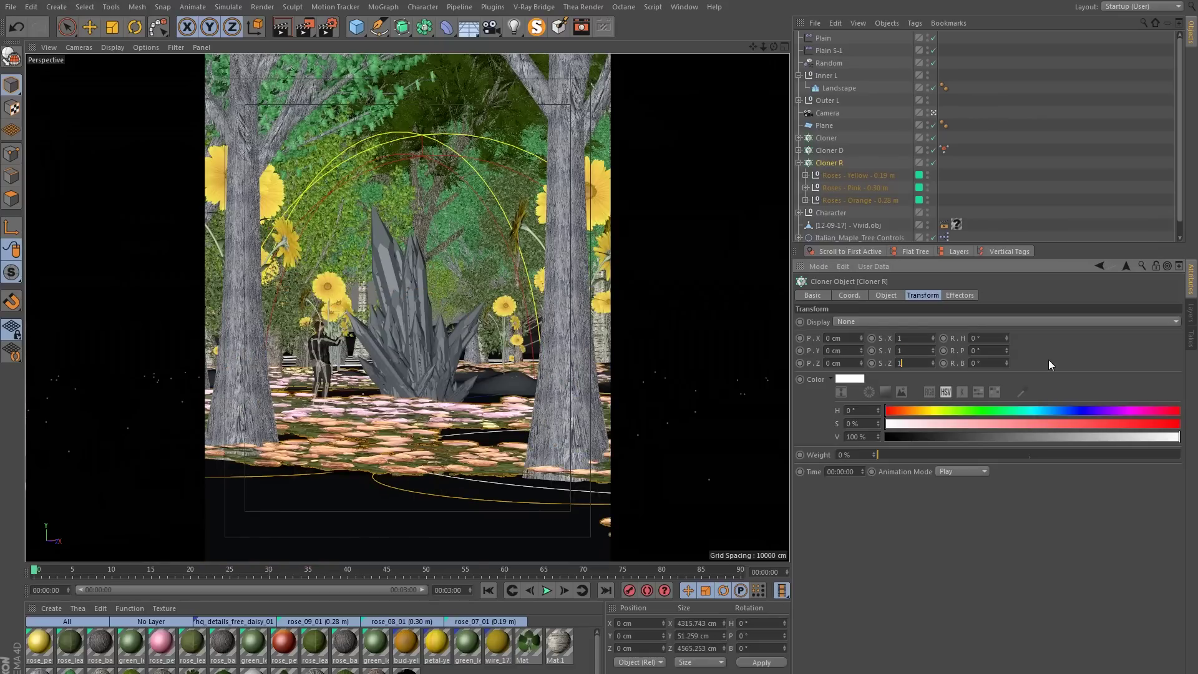
key("Return")
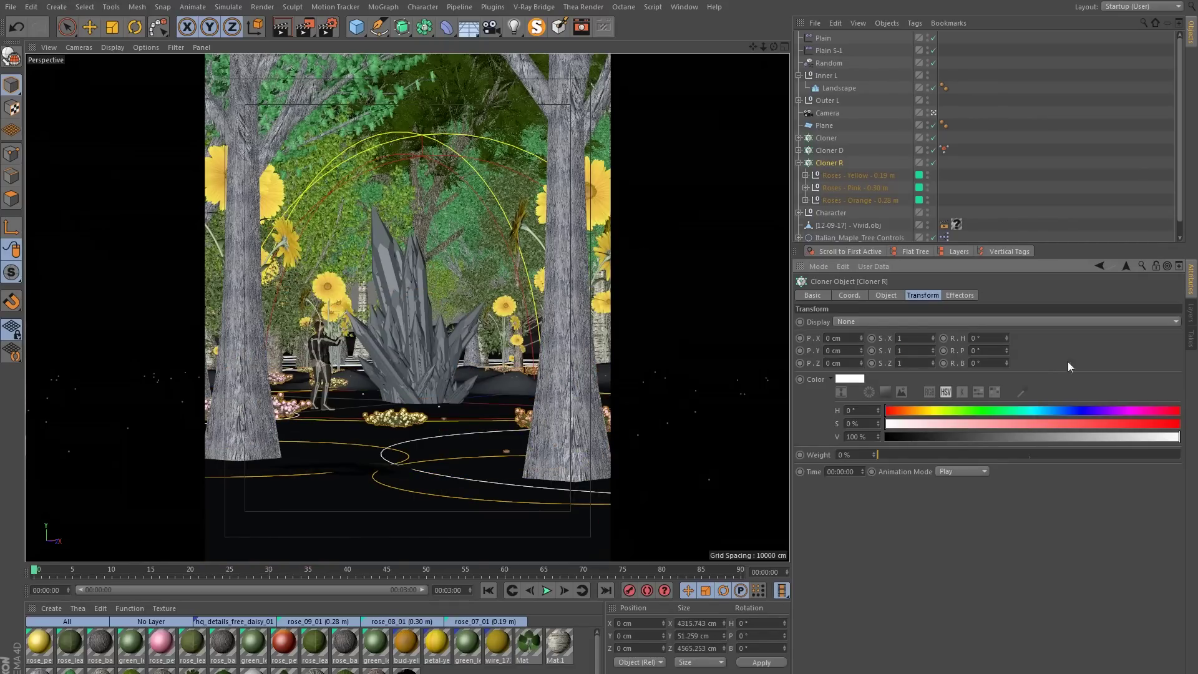
- Compare the roses around the crystals with Plain S-1 disabled and enabled in Cloner R's effectors
left_click(969, 295)
left_click_drag(864, 381, 845, 259)
left_click(896, 383)
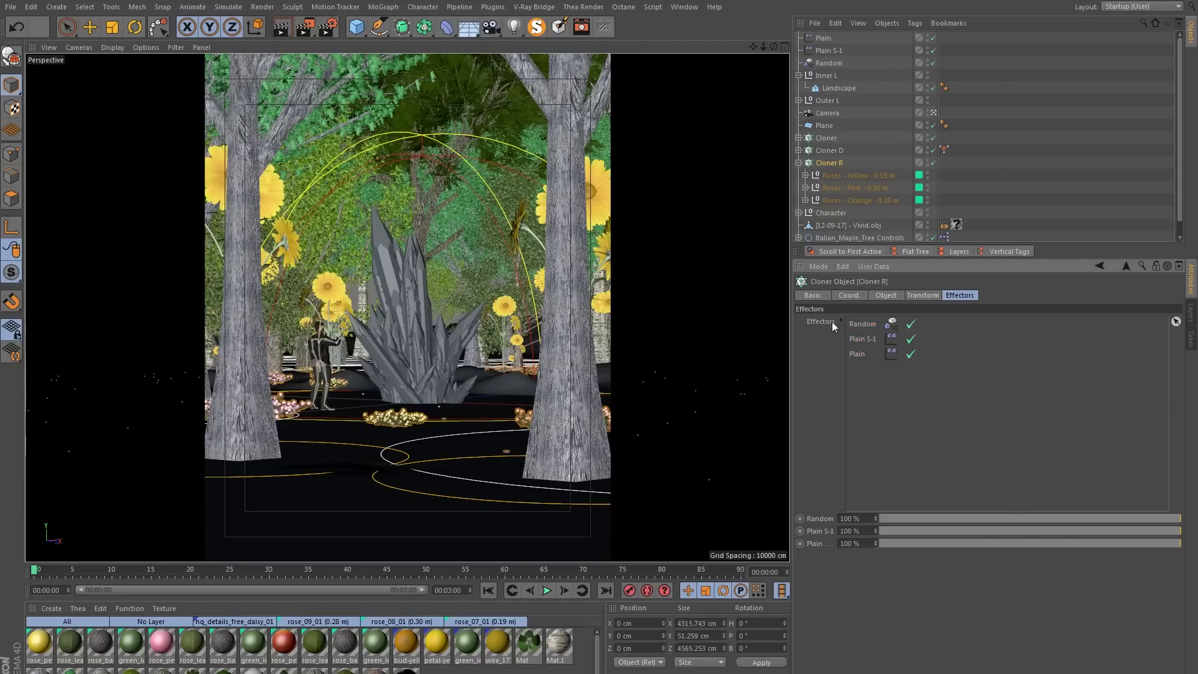
left_click(912, 339)
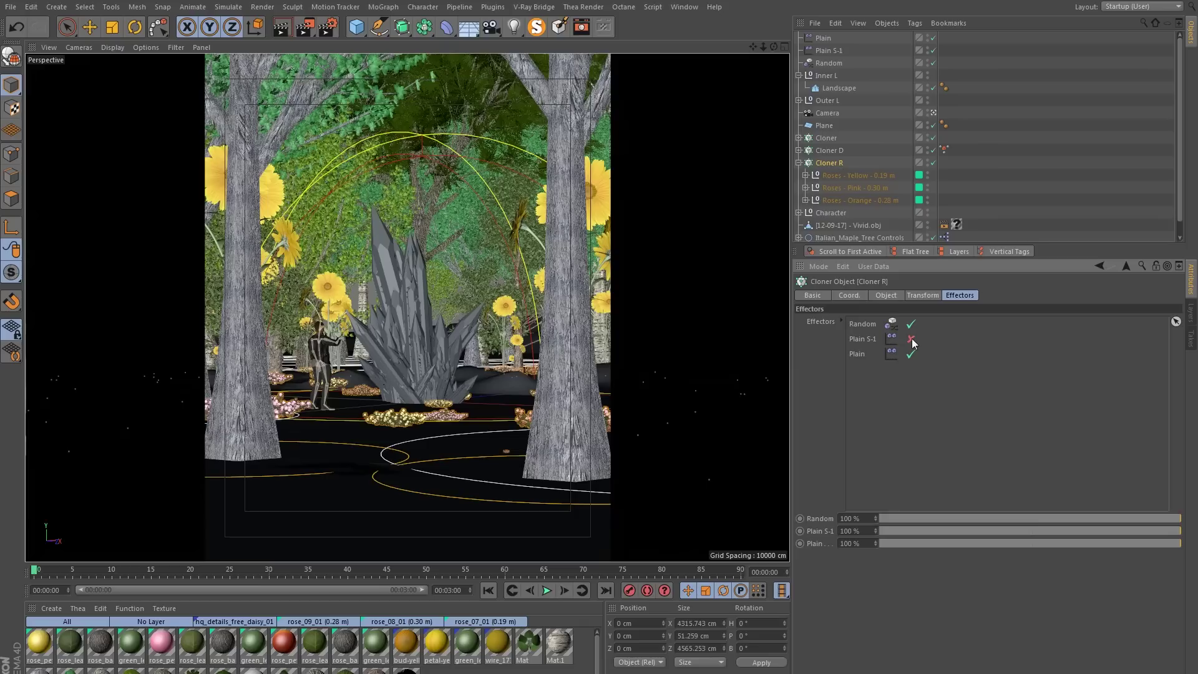
left_click(912, 339)
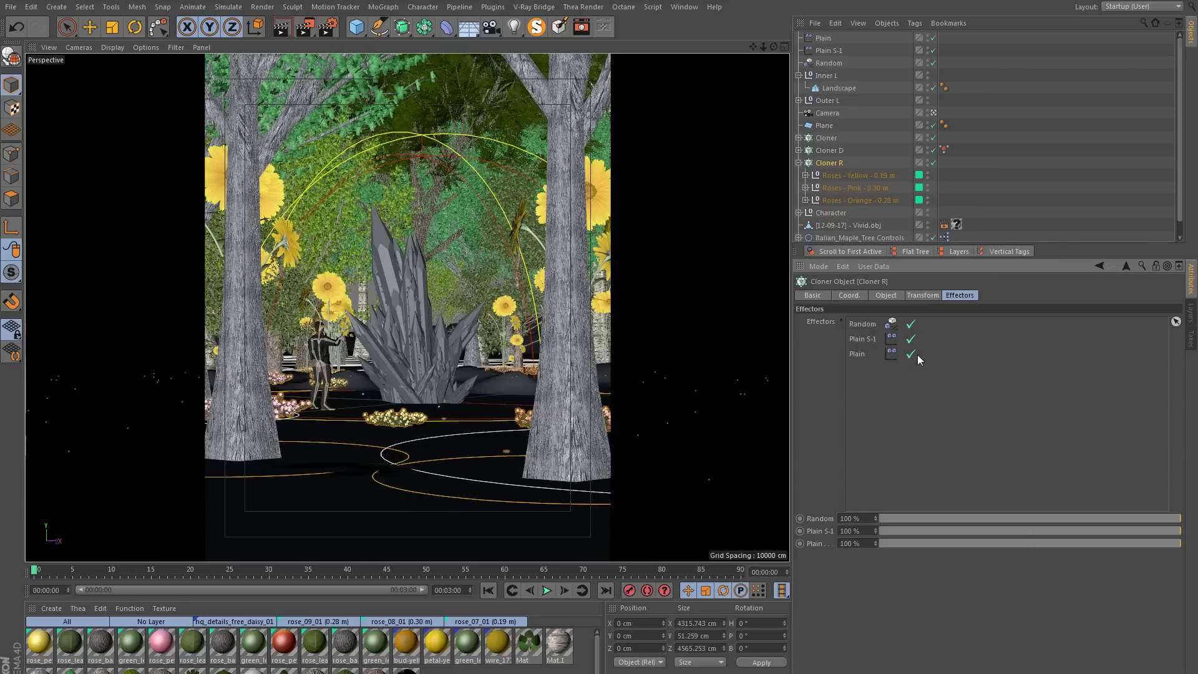
- Remove the Plain effector from Cloner R and disable its Random effector
left_click(859, 350)
key("Delete")
left_click(910, 324)
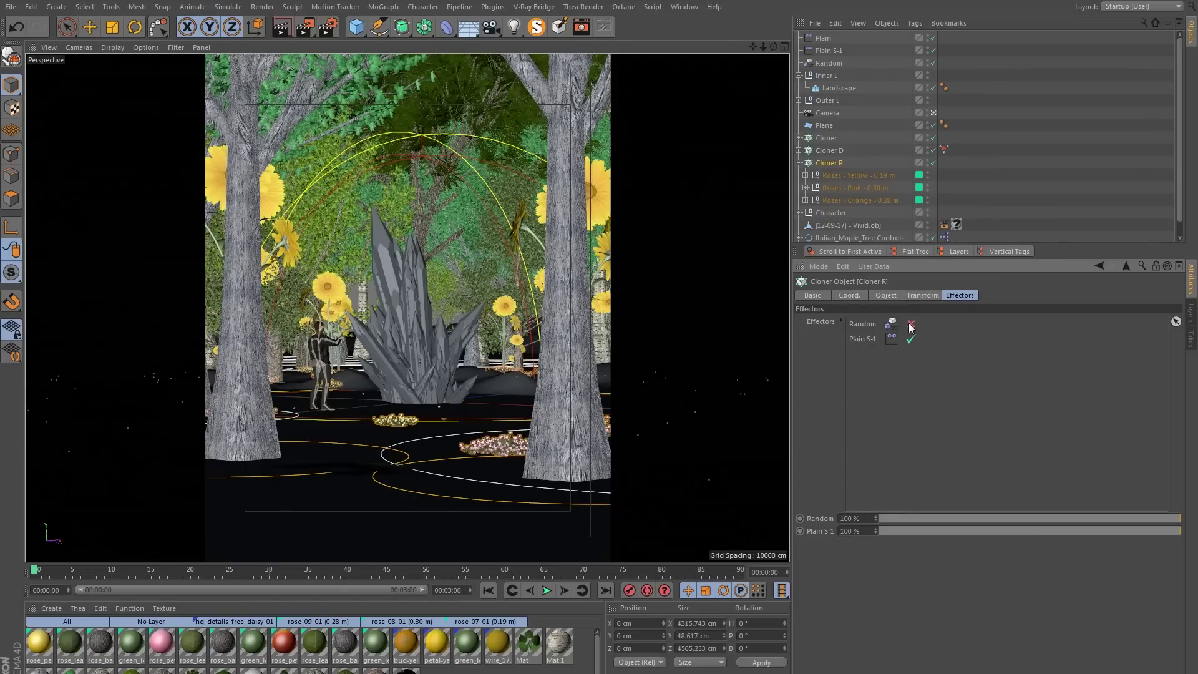
left_click(911, 324)
left_click(911, 323)
- Set Cloner R's clone transform scale to 2 on all three axes
left_click(830, 163)
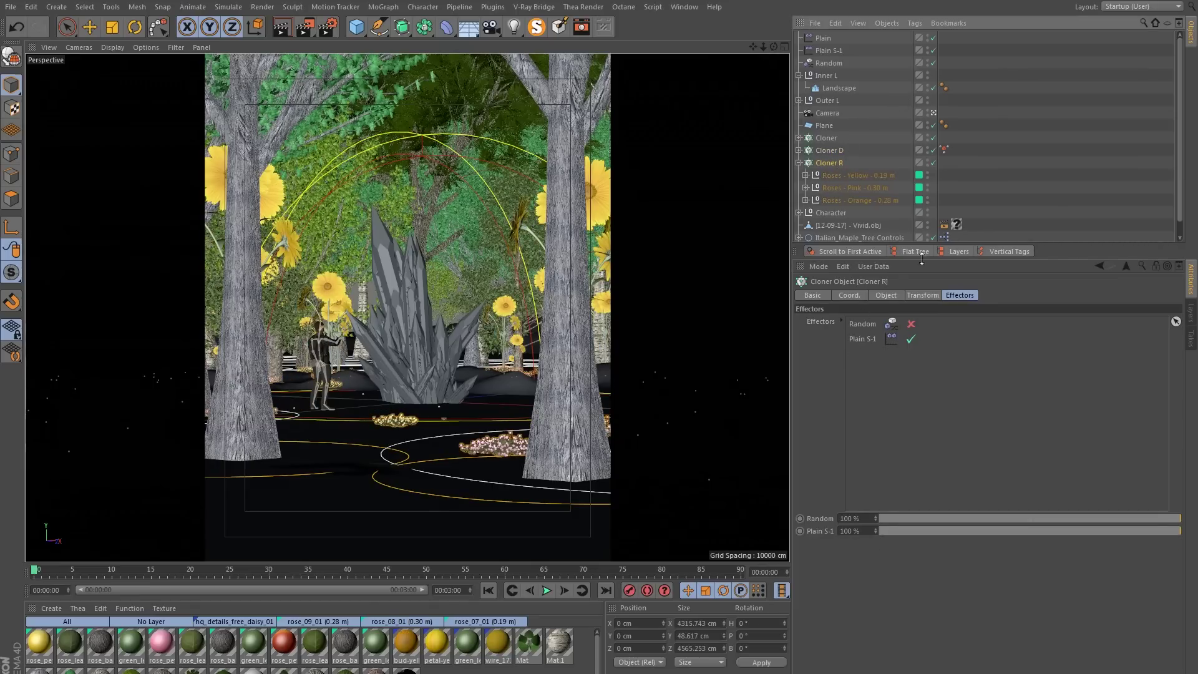
left_click(887, 295)
left_click(922, 295)
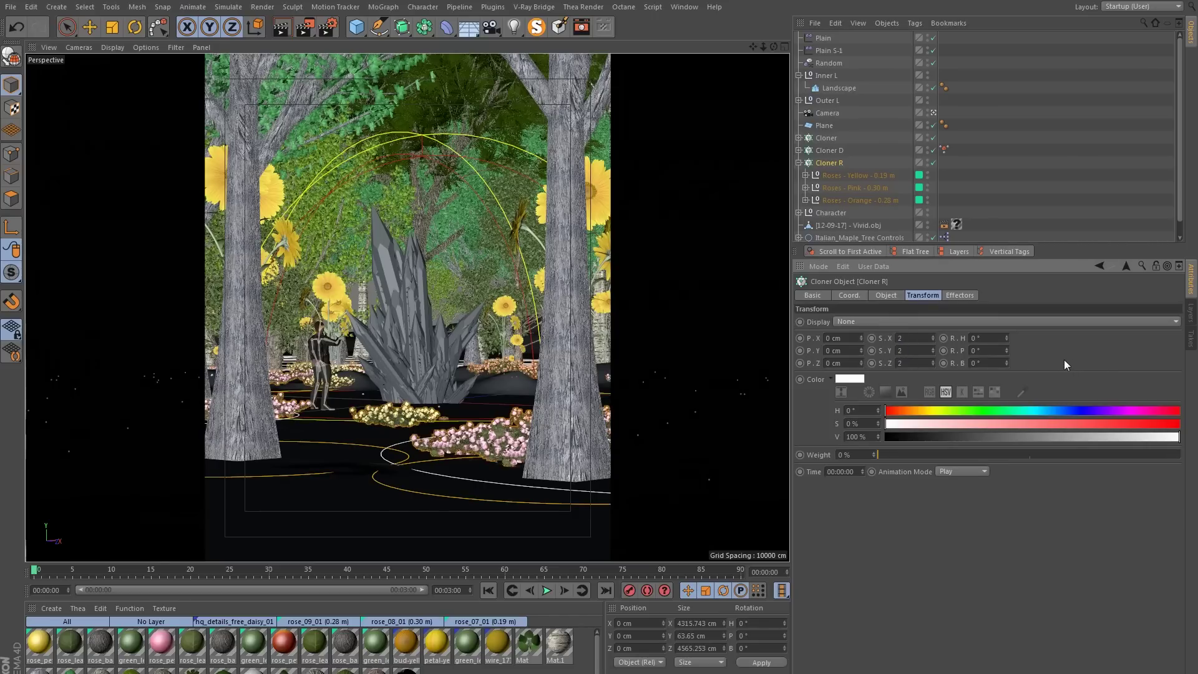
- Set Cloner R's count to 100 and step its seed down to 99970 to redistribute the roses
left_click(886, 295)
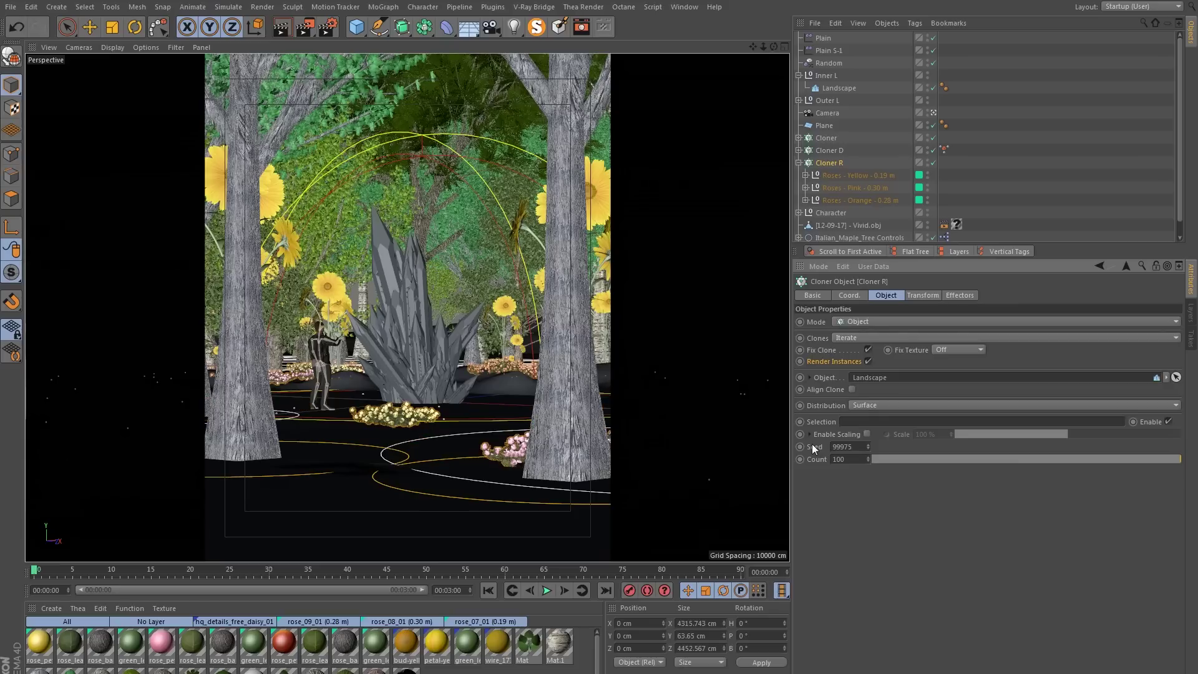
left_click(867, 449)
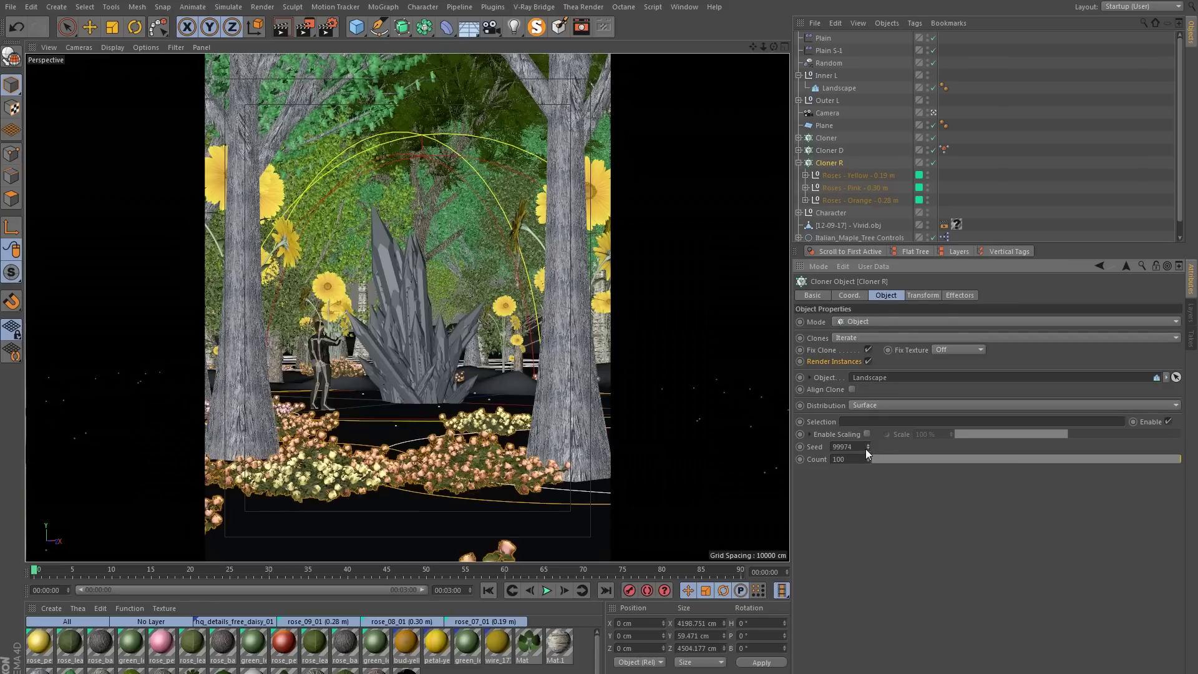
left_click(867, 449)
left_click(867, 449)
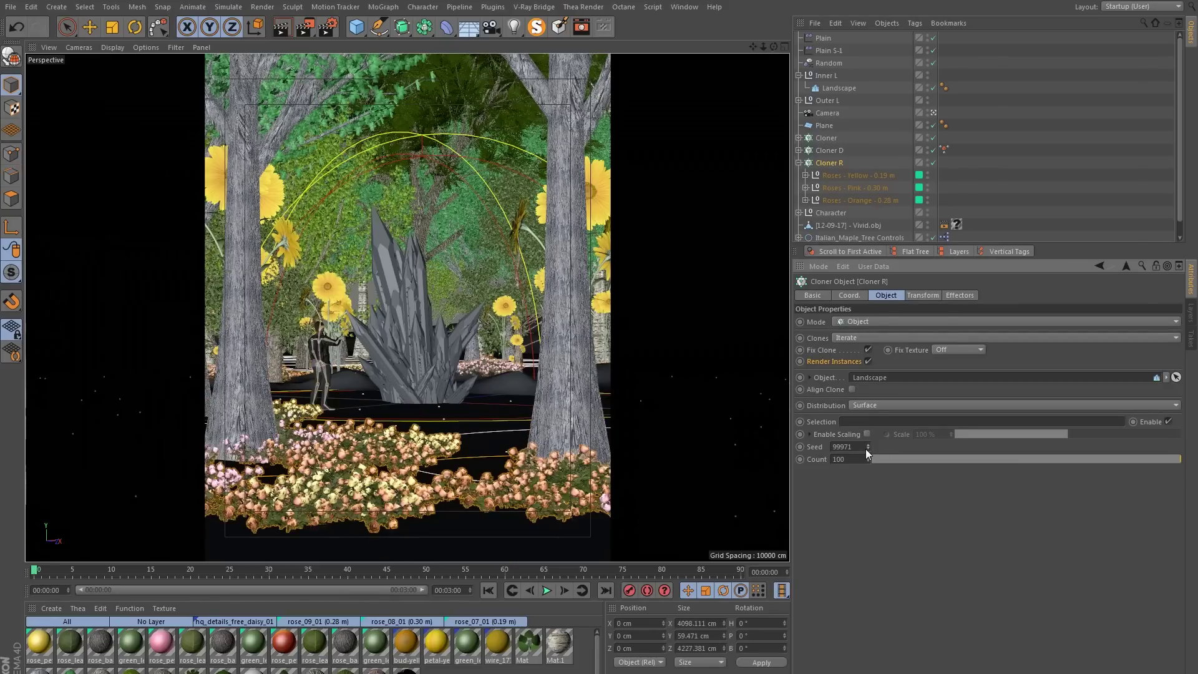
left_click(867, 449)
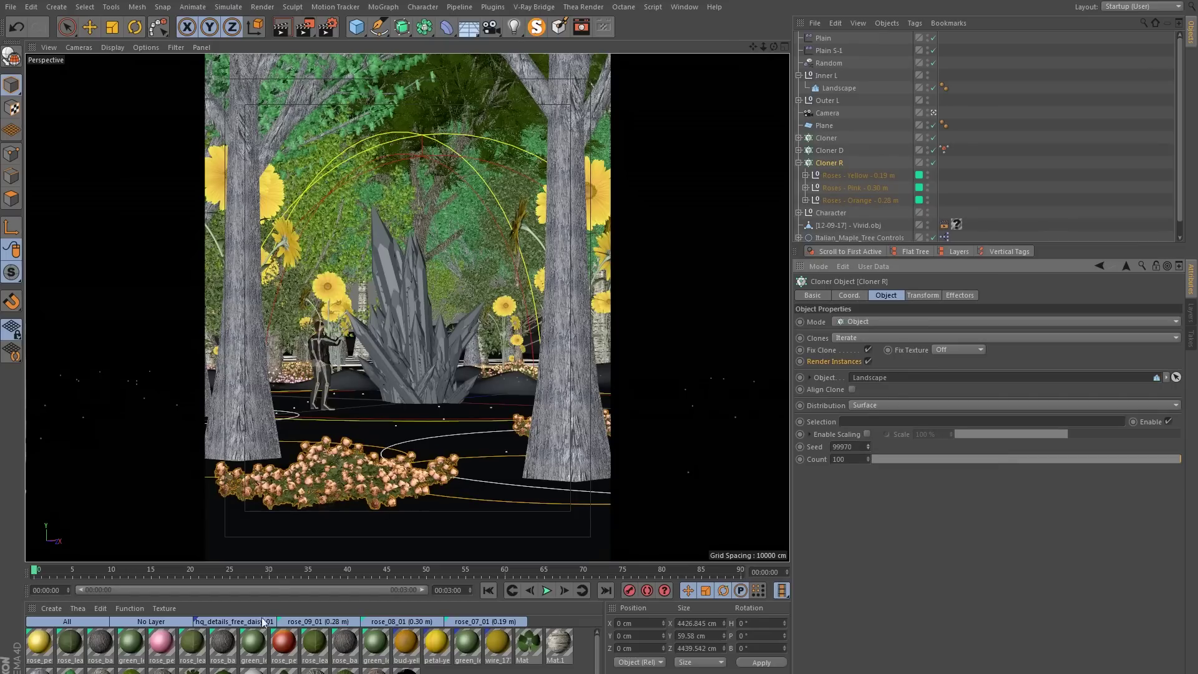
- Switch to the project folder in Windows Explorer and open the f-Edit.jpg reference image in Windows Photo Viewer
key("alt+Tab")
right_click(393, 275)
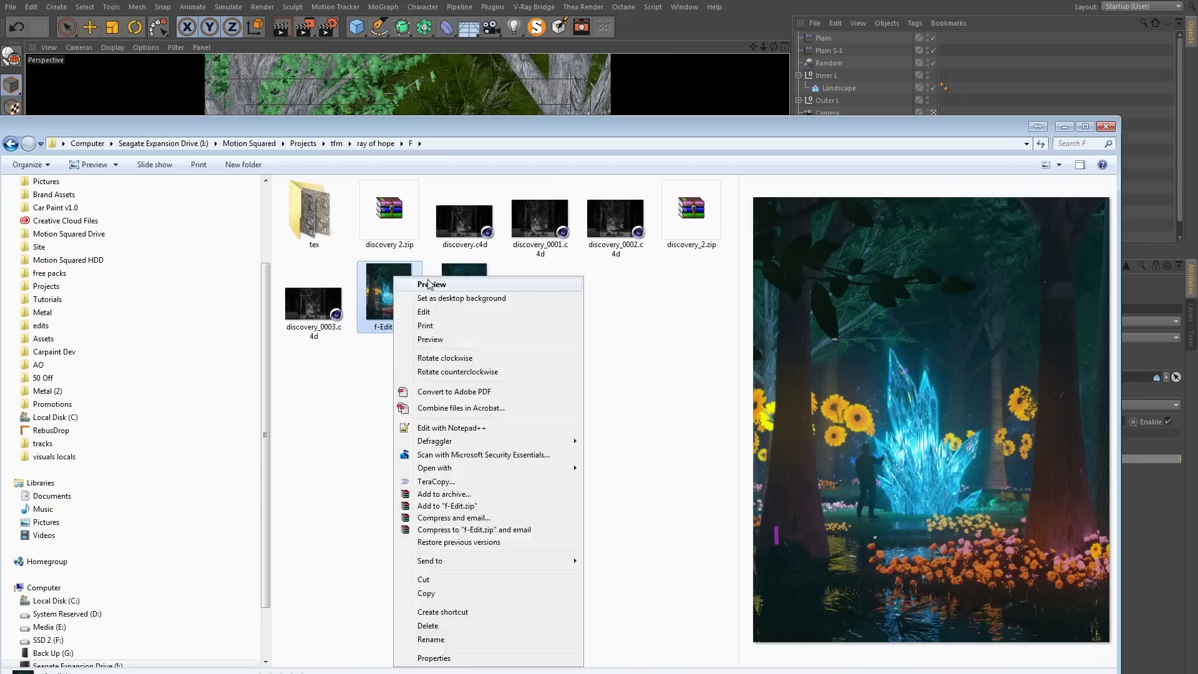
left_click(427, 280)
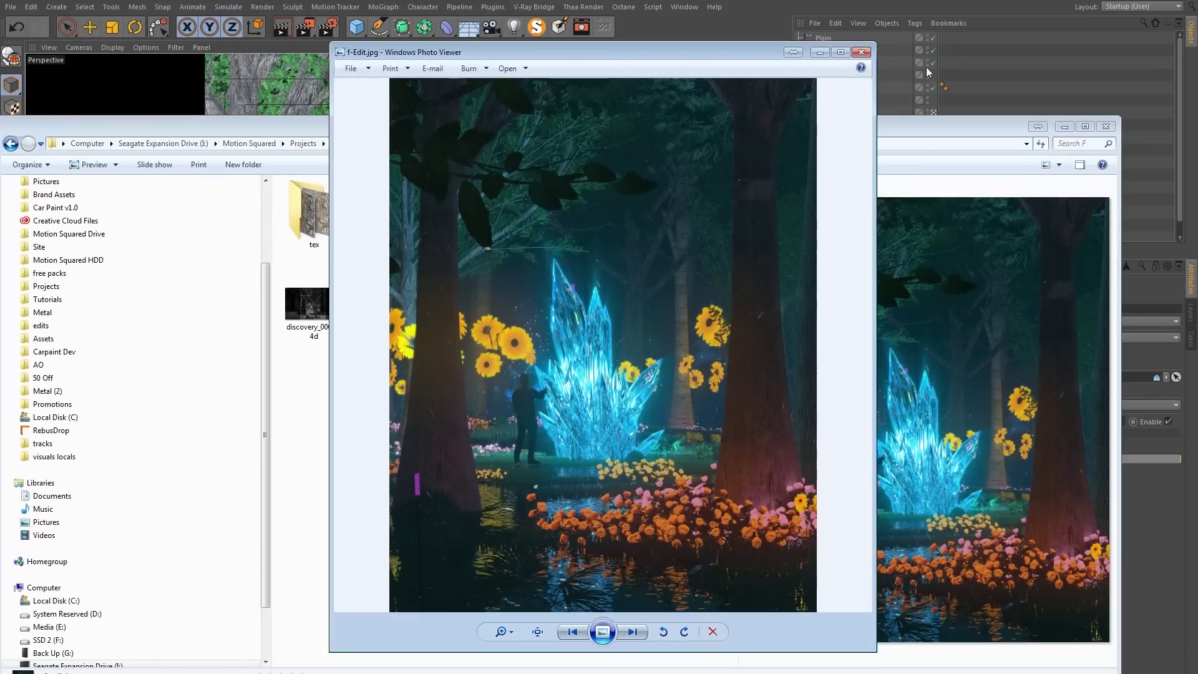
- Return to Cinema 4D and load f-Edit.jpg from the project folder into the Picture Viewer
left_click(683, 7)
left_click(735, 229)
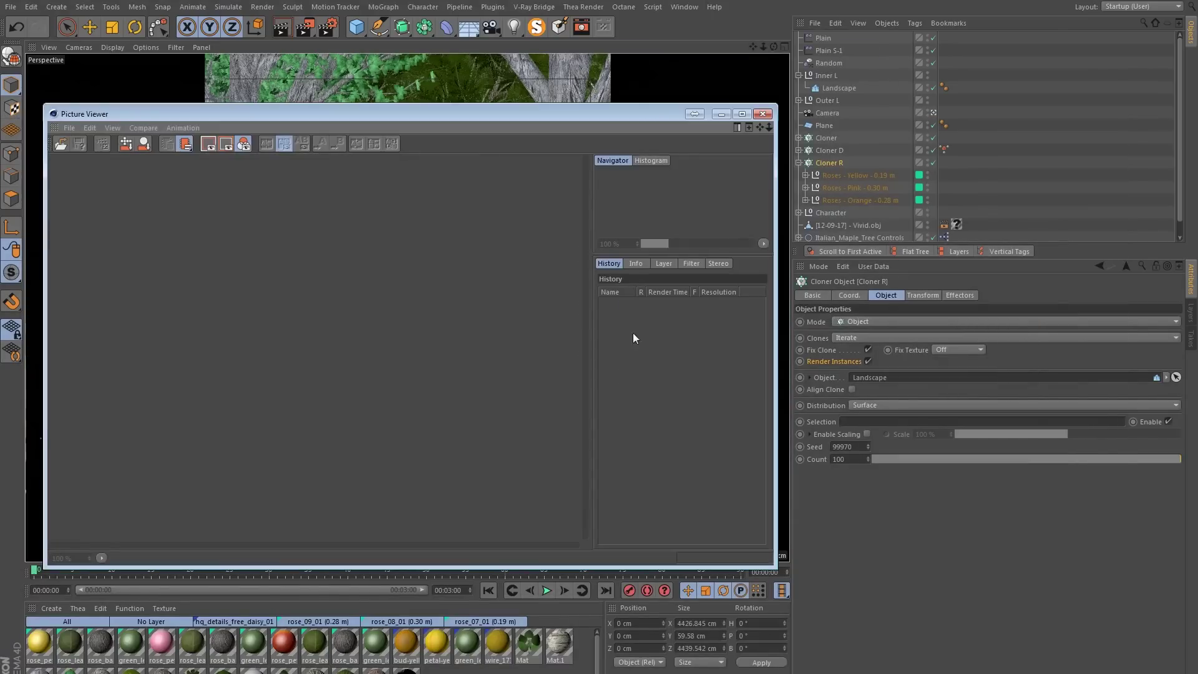
key("alt+Tab")
left_click_drag(480, 127, 955, 334)
left_click_drag(868, 499, 464, 481)
left_click(354, 239)
scroll(374, 254, "down", 5)
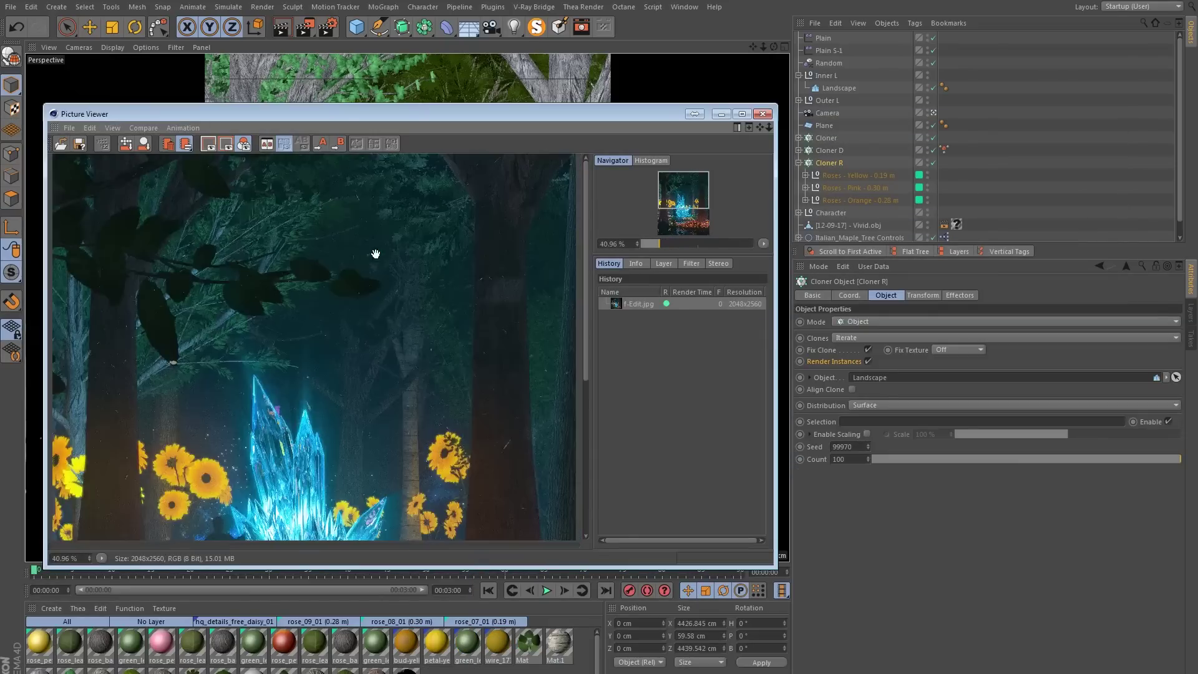
- Enlarge the Picture Viewer to examine the flower placement in the whole reference image, and close it
scroll(395, 292, "up", 2)
left_click_drag(278, 113, 381, 63)
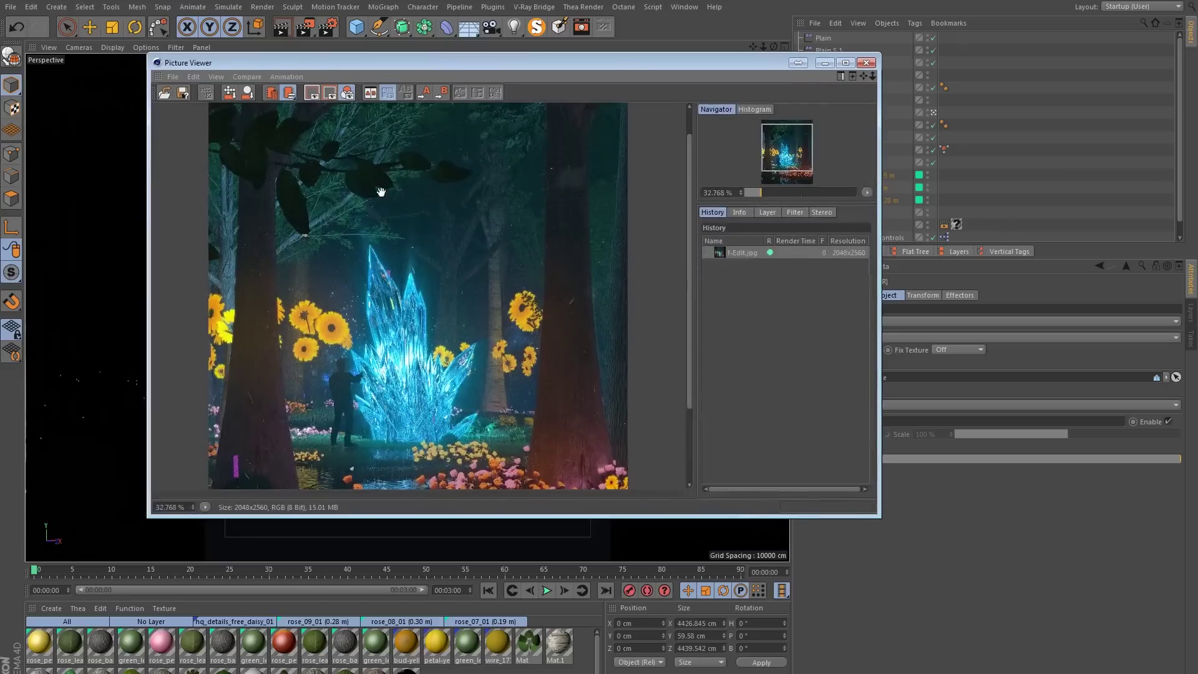
left_click_drag(272, 63, 192, 32)
left_click_drag(799, 487, 1071, 631)
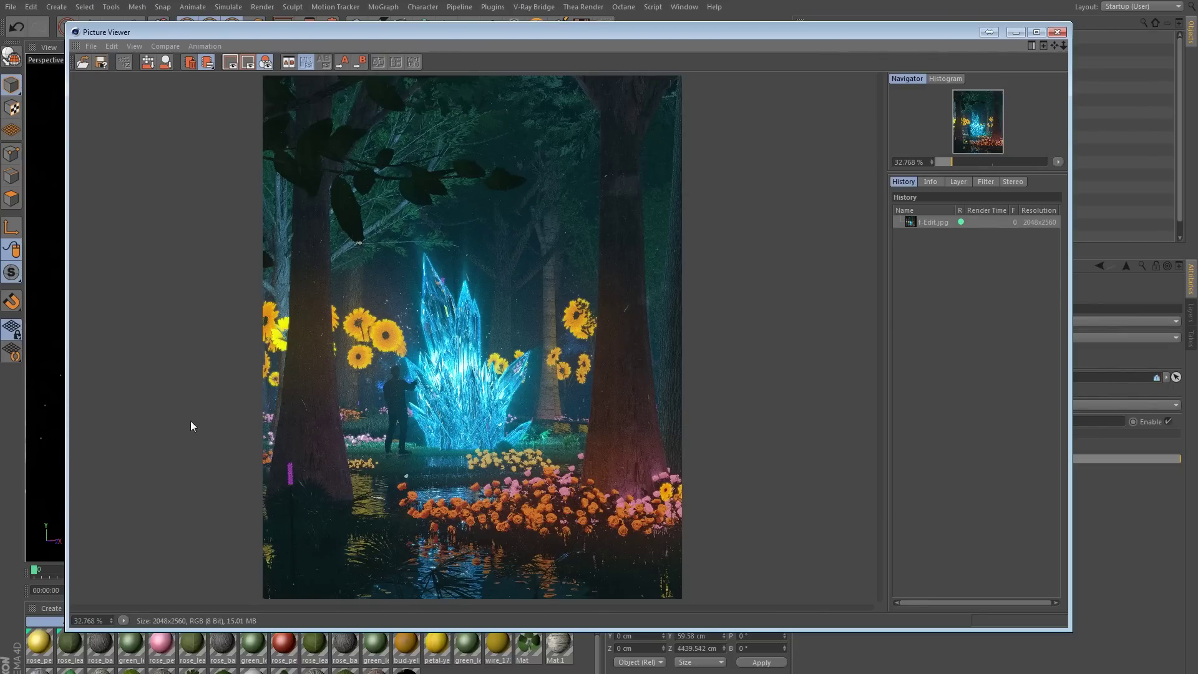
left_click(1058, 32)
- Step Cloner R's seed down to 99966 to redistribute the roses around the crystals
left_click(825, 164)
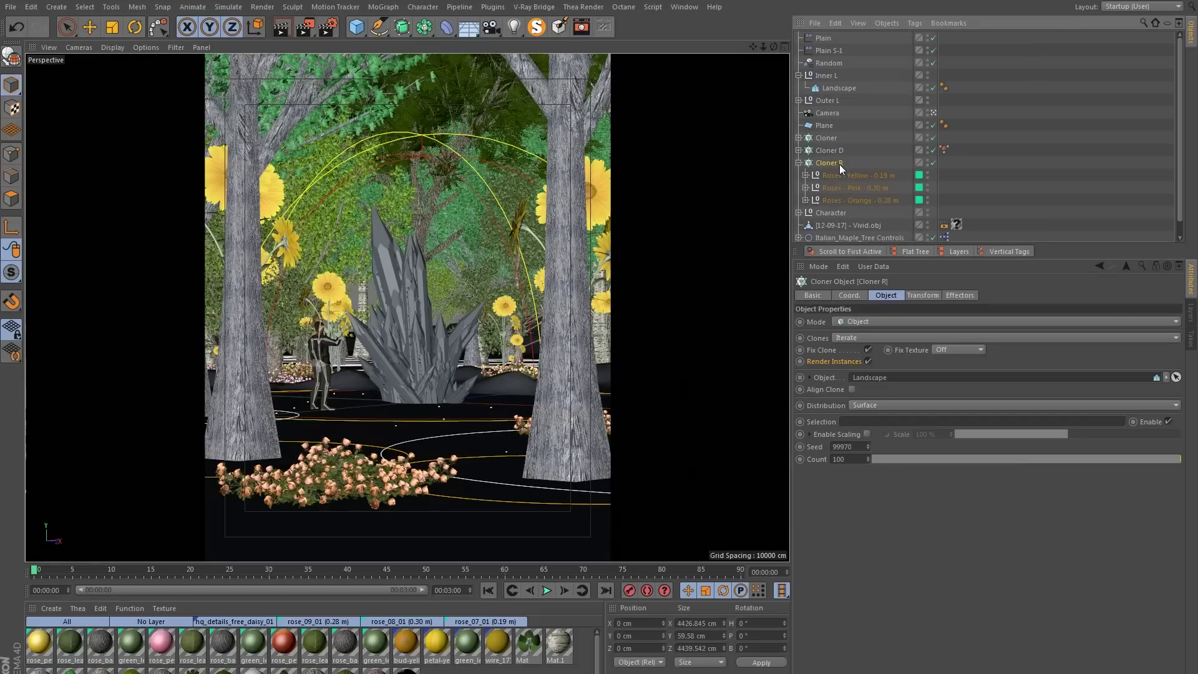
left_click(867, 450)
left_click(867, 450)
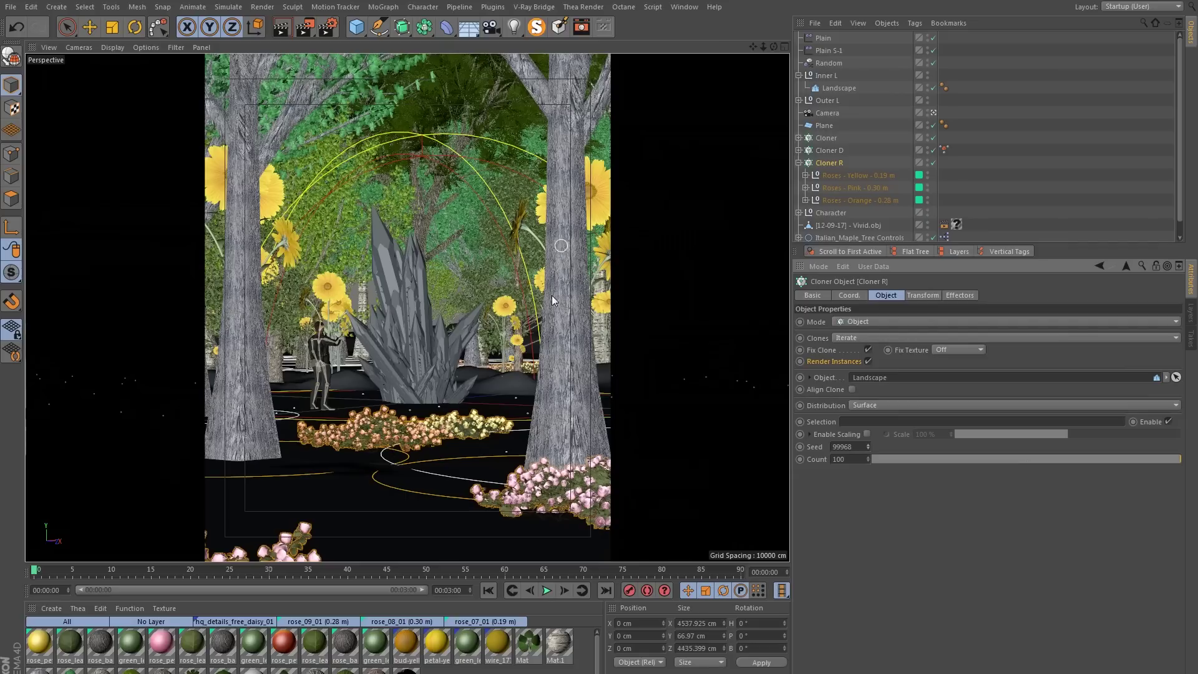
left_click(868, 449)
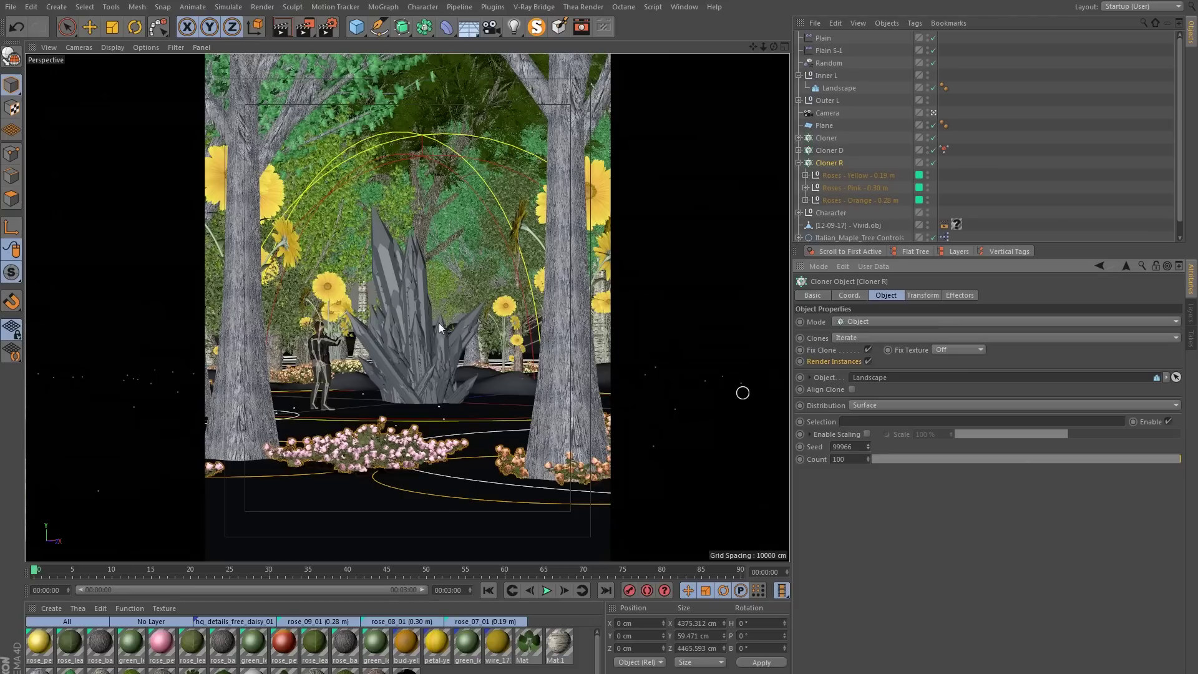
- Select the pink rose clones in front of the crystals in Cloner R using MoGraph Selection with brush radius 40
left_click(830, 163)
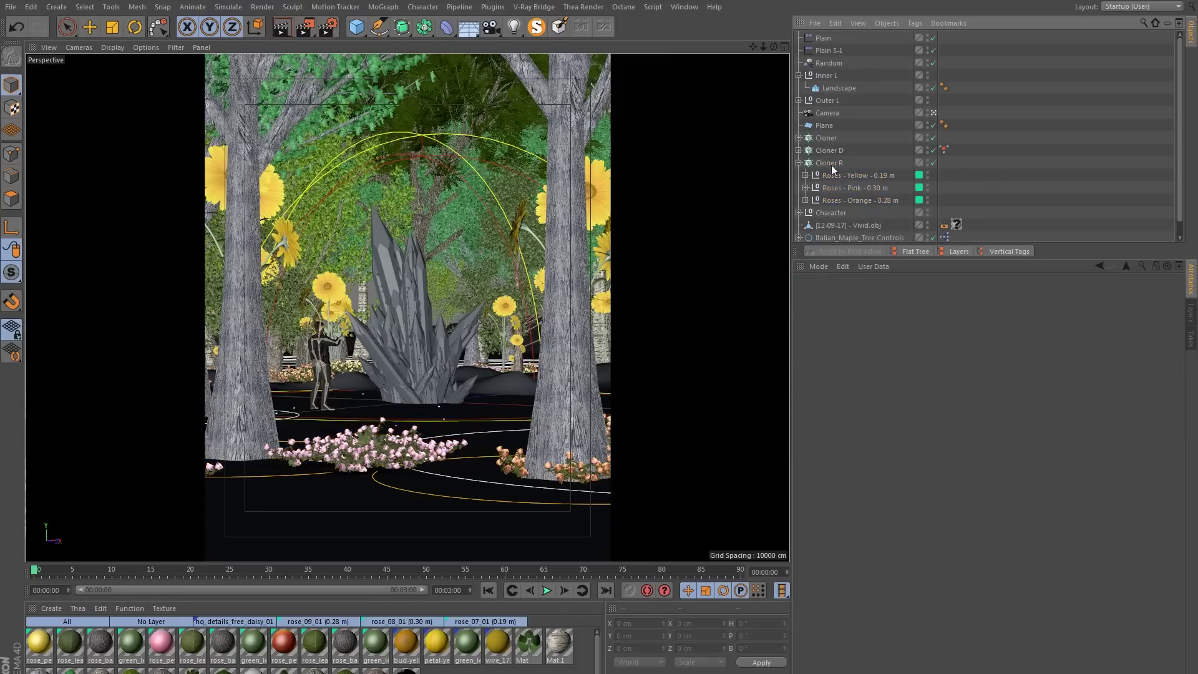
left_click(383, 7)
left_click(422, 73)
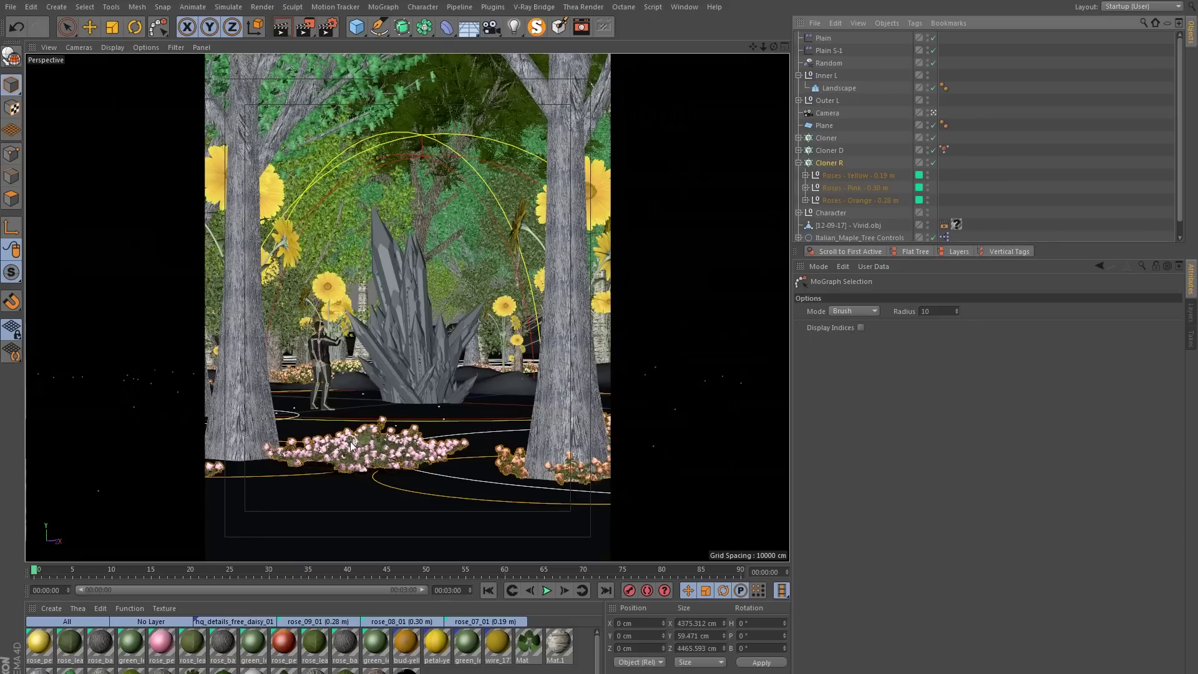
middle_click_drag(349, 446, 377, 459)
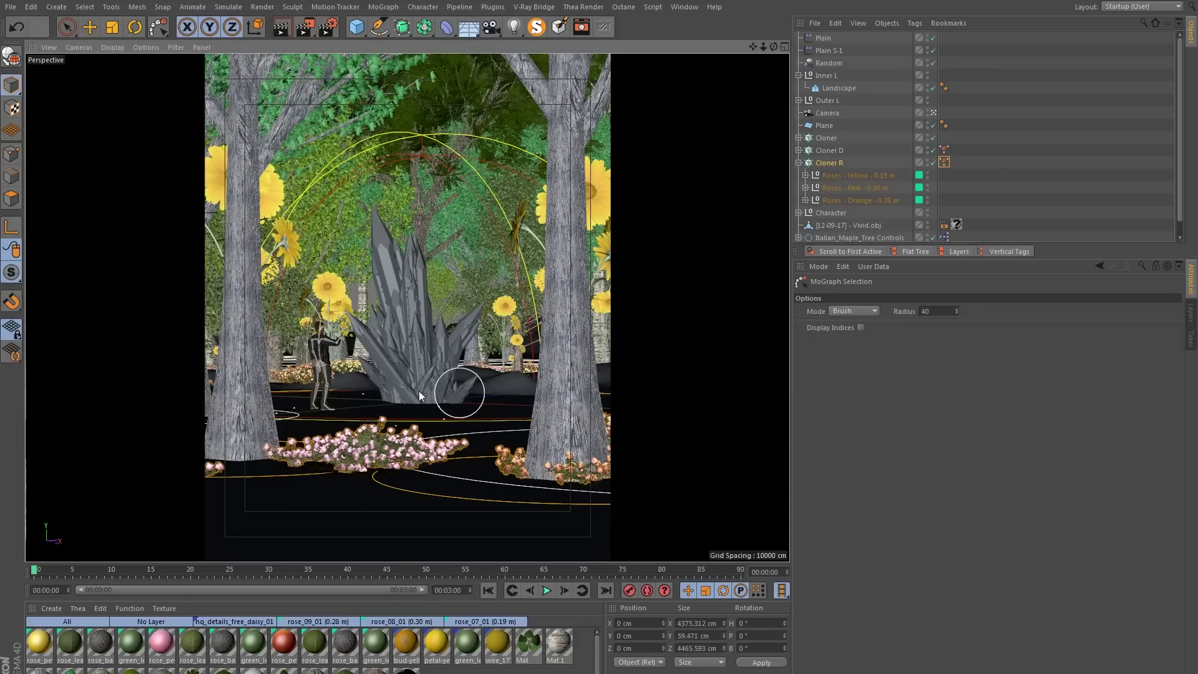
- Add a Plain effector limited to Cloner R's pink rose selection and set its Y position to 0 cm
left_click(828, 164)
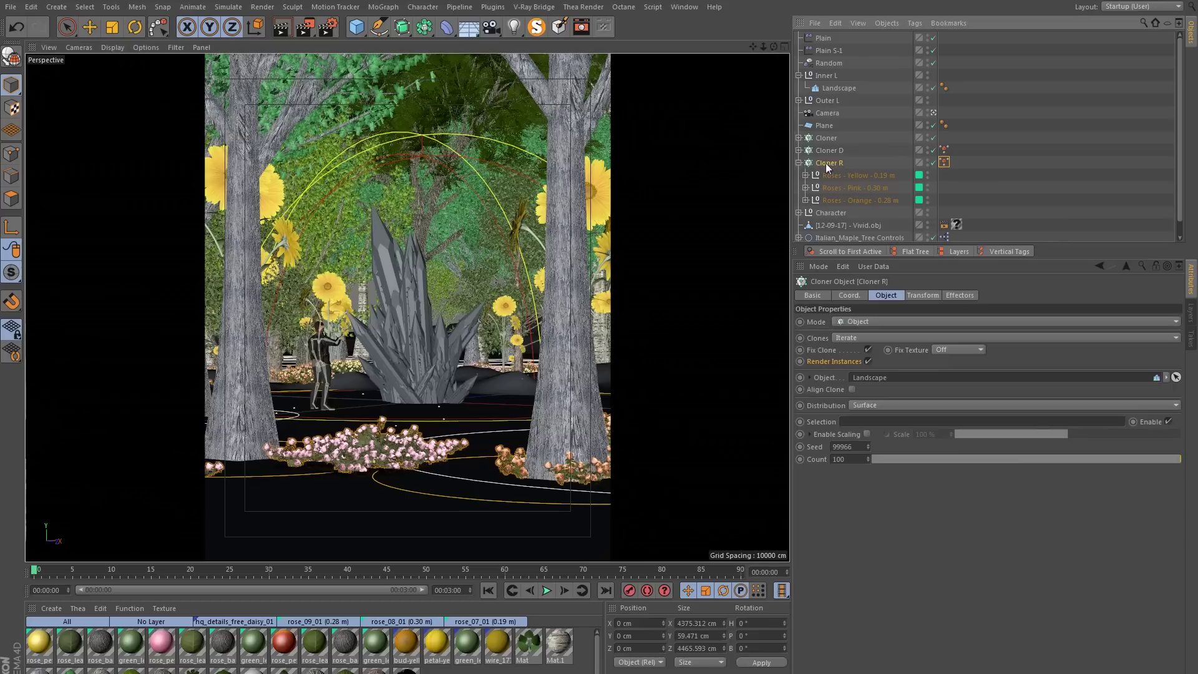
left_click(372, 7)
mouse_move(415, 25)
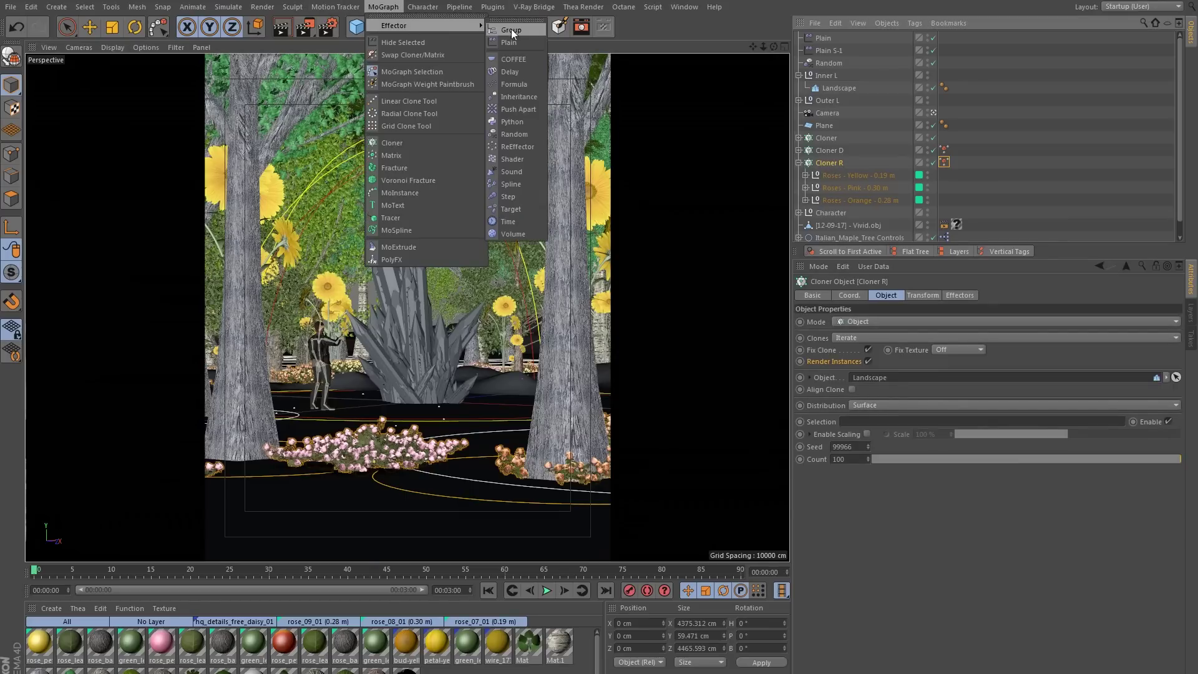
left_click(513, 42)
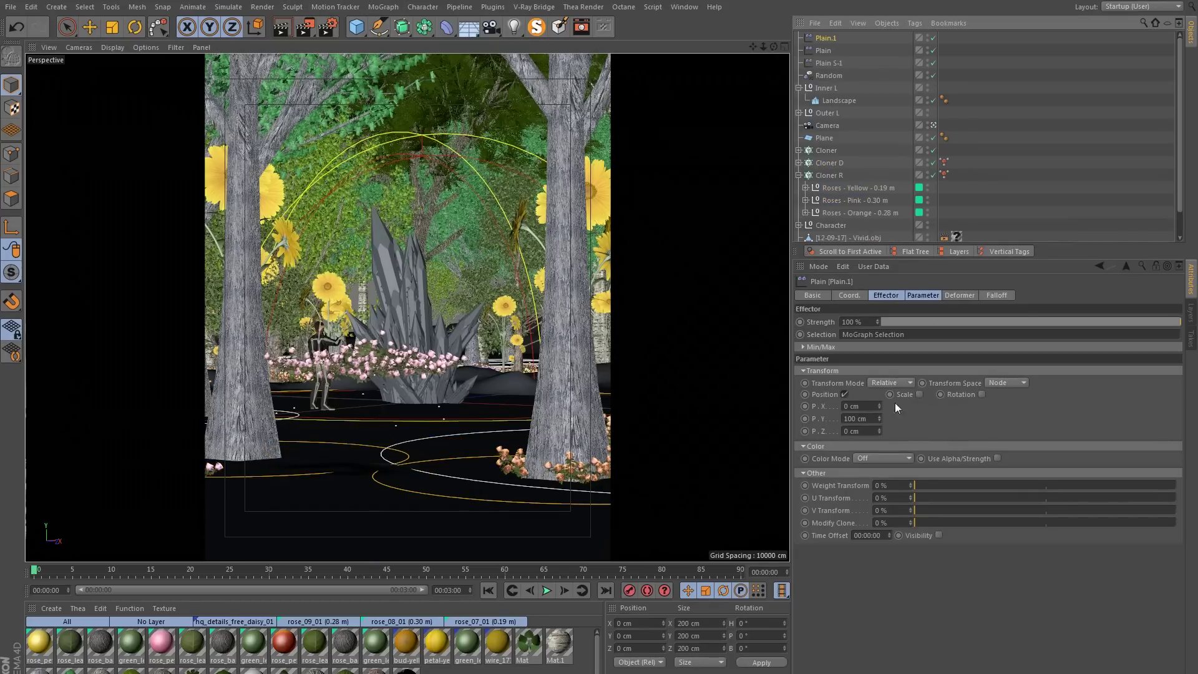
left_click(858, 418)
type("0")
key("Return")
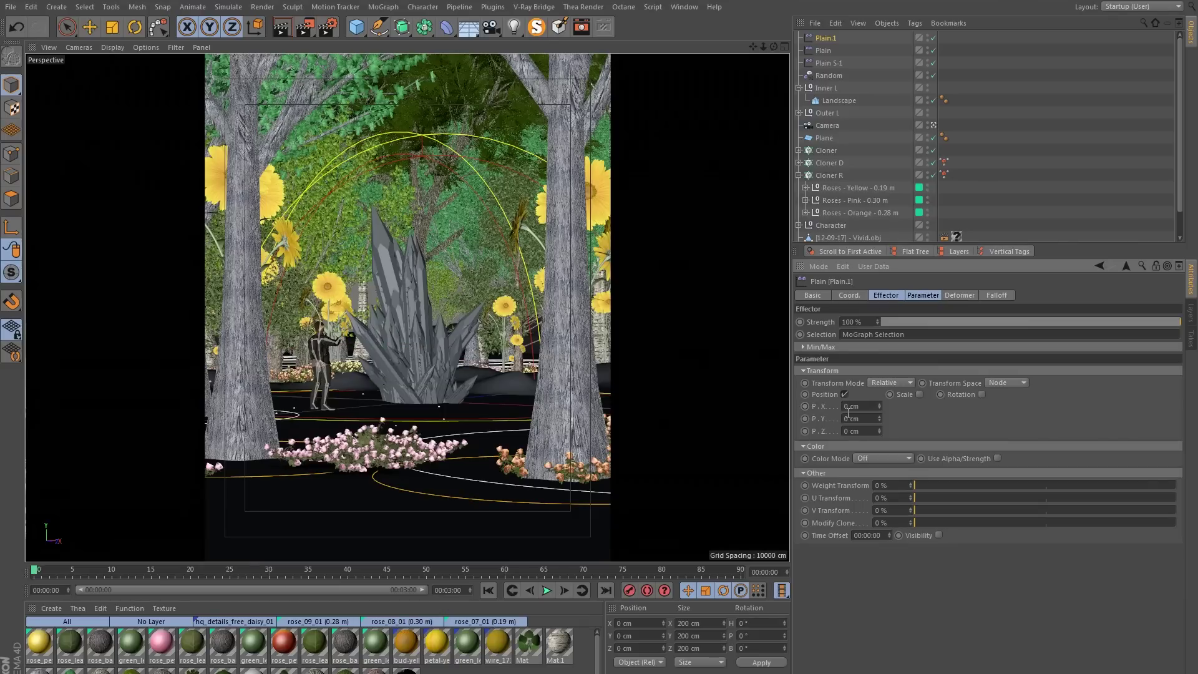
- Shift the selected pink roses toward the left foreground tree by setting Plain.1's position to X 71 cm and Z -67 cm
left_click_drag(880, 406, 964, 402)
left_click_drag(879, 431, 901, 463)
left_click_drag(880, 407, 865, 407)
left_click(934, 126)
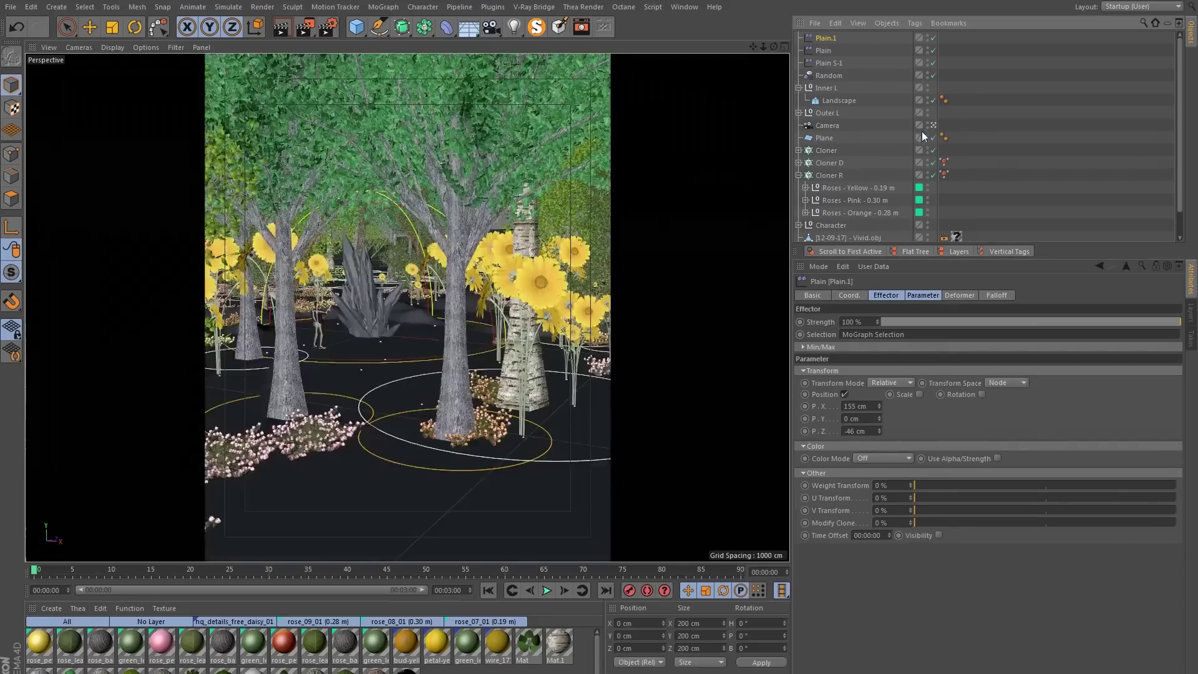
scroll(321, 390, "up", 10)
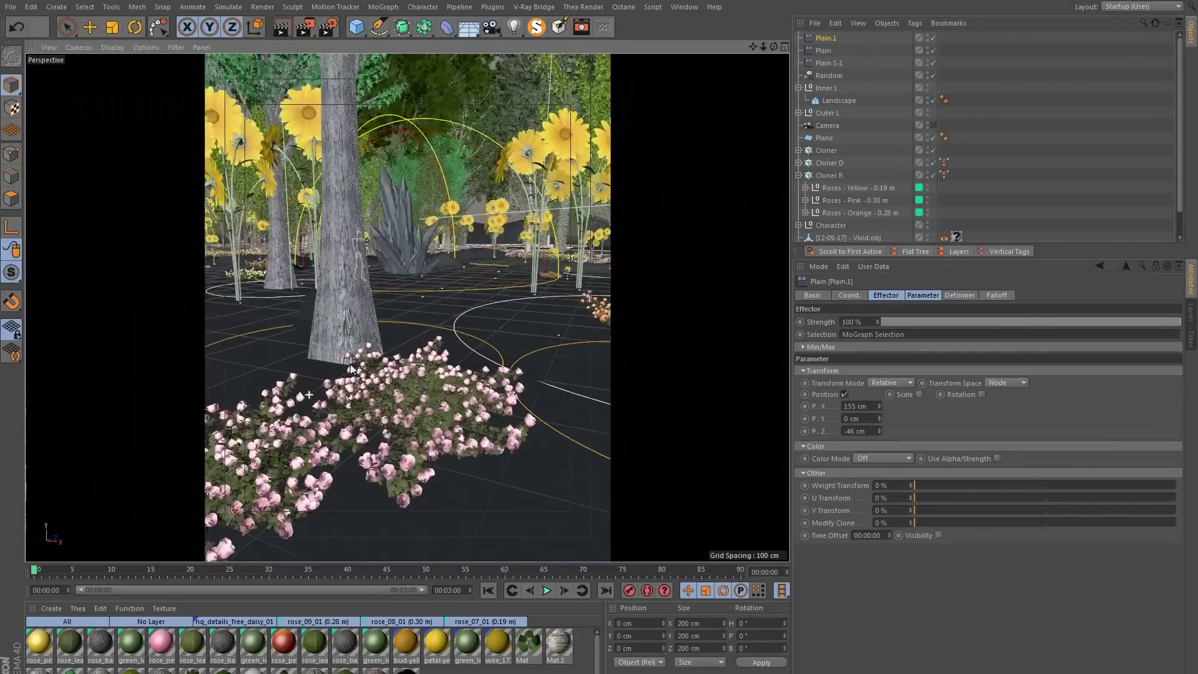
scroll(333, 400, "up", 1)
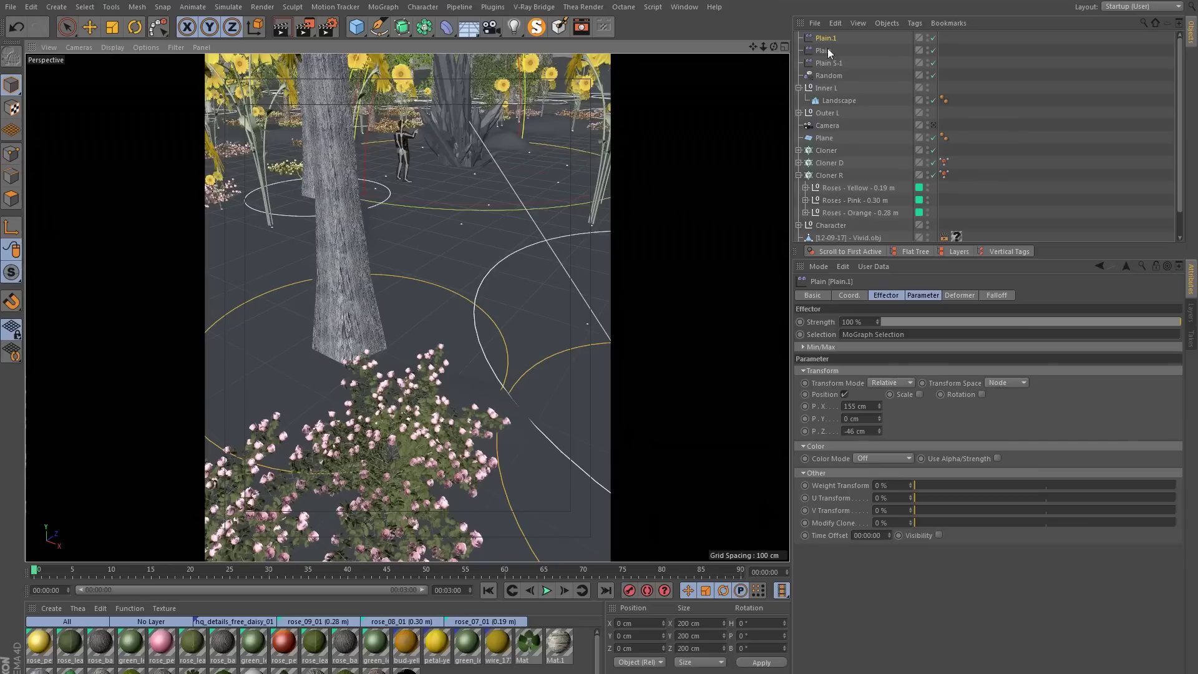
mouse_move(879, 405)
left_mouse_down()
mouse_move(879, 445)
mouse_move(878, 402)
mouse_move(879, 416)
left_mouse_up()
left_click_drag(337, 356, 353, 286, "alt")
left_click_drag(342, 338, 393, 371, "alt")
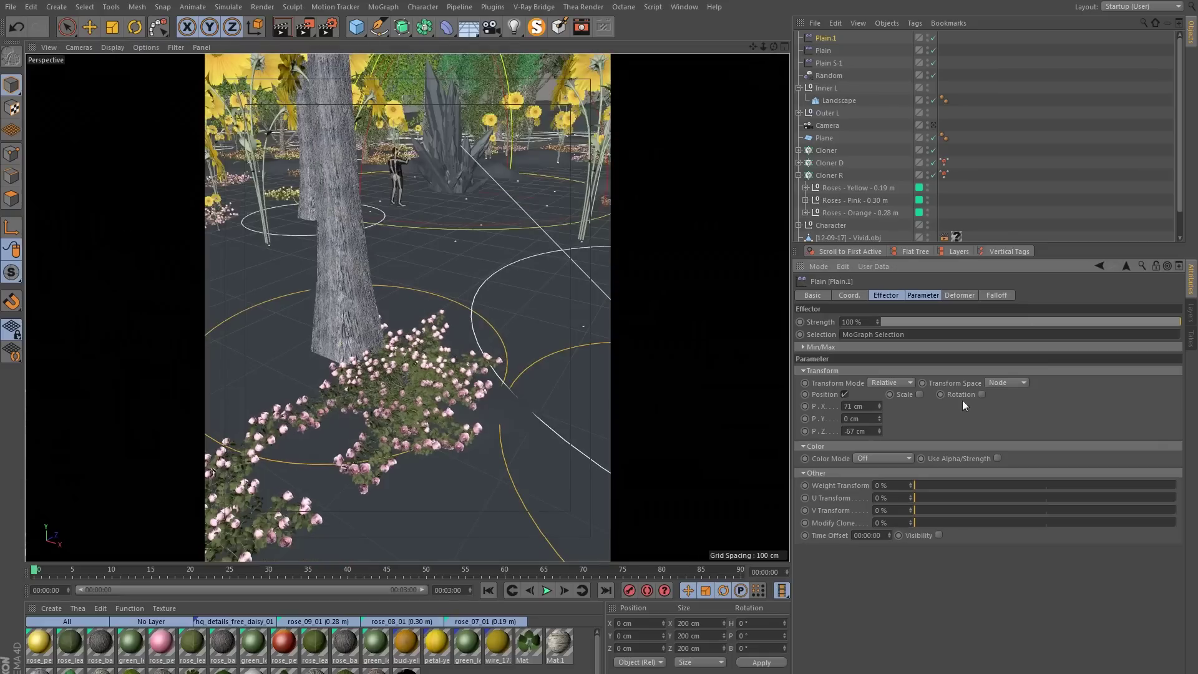
- Enable rotation on Plain.1, set its heading to -26°, and return to the scene camera view
left_click(982, 395)
left_click_drag(1020, 406, 1005, 407)
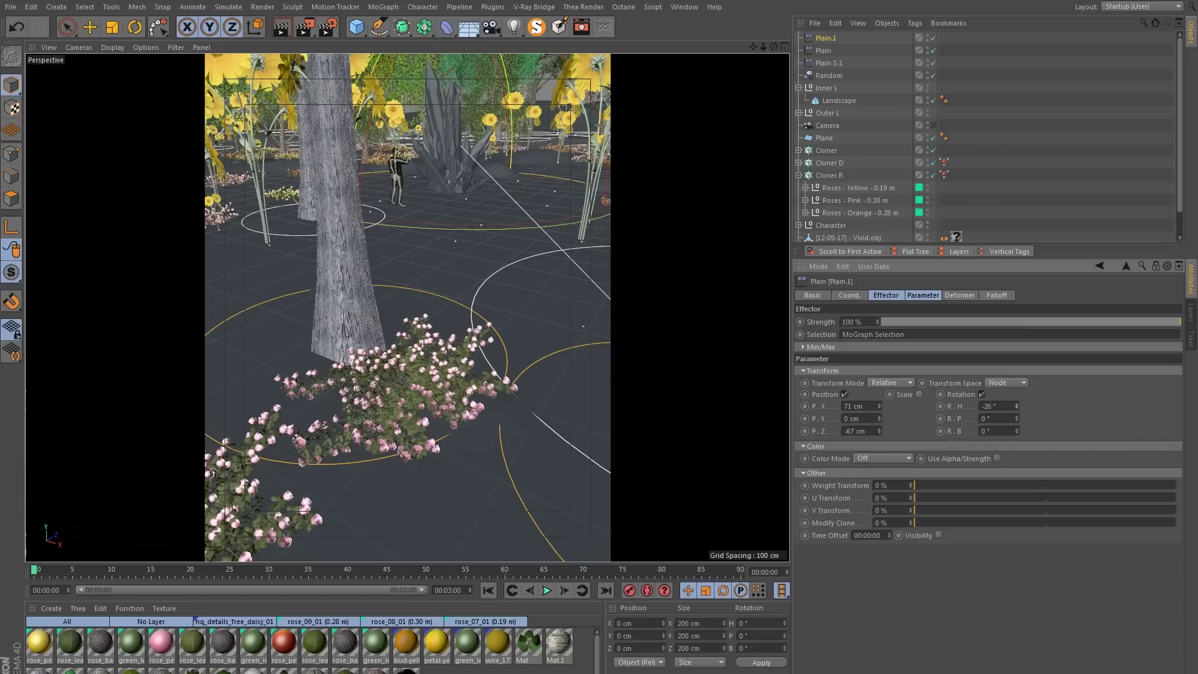
left_click(934, 124)
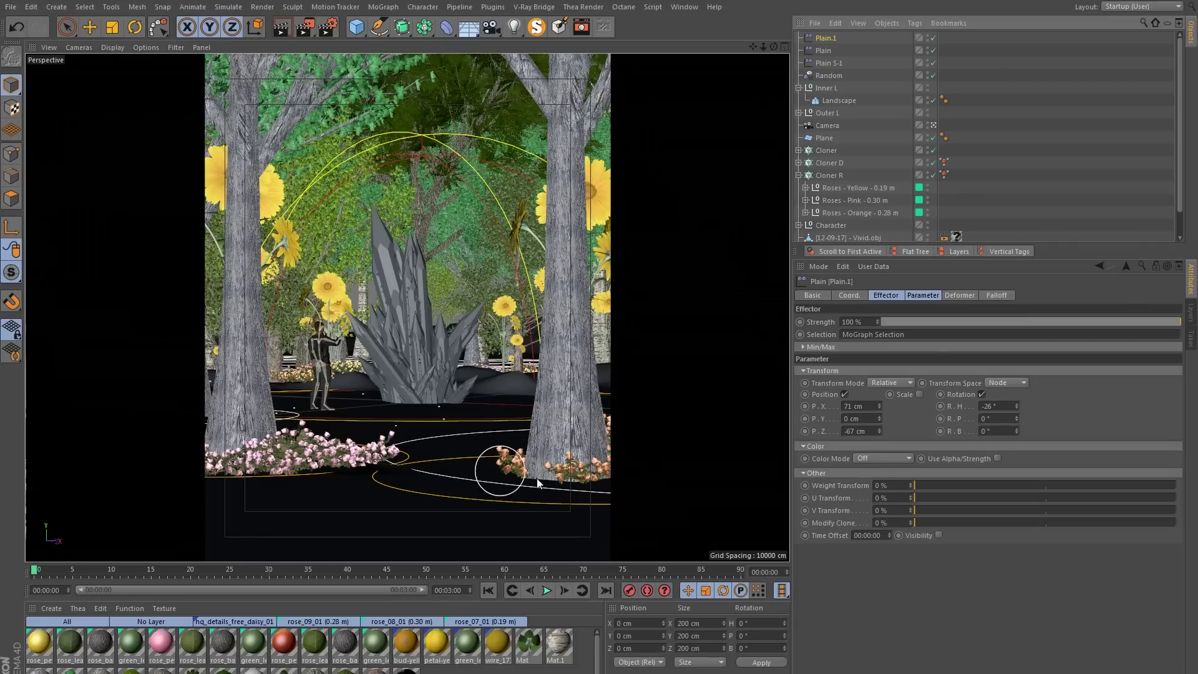
- Add another Plain effector to Cloner R for the orange rose selection, MoGraph Selection.1, and set its Y position to 0 cm
left_click(830, 175)
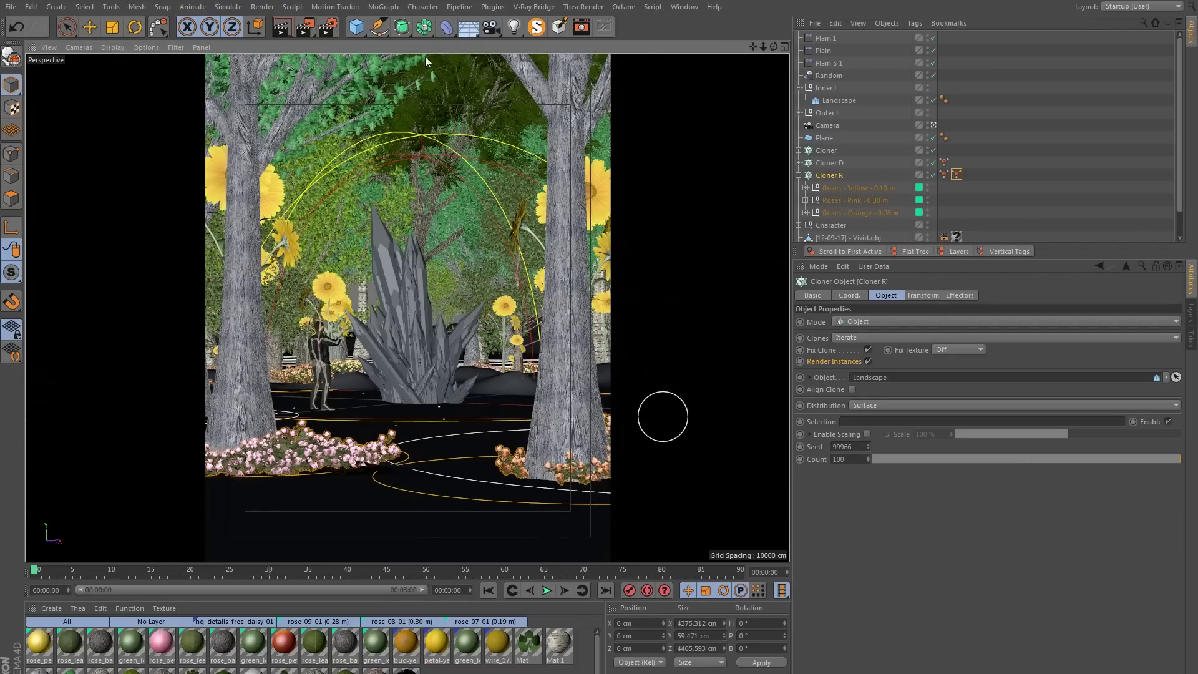
left_click(390, 9)
mouse_move(396, 25)
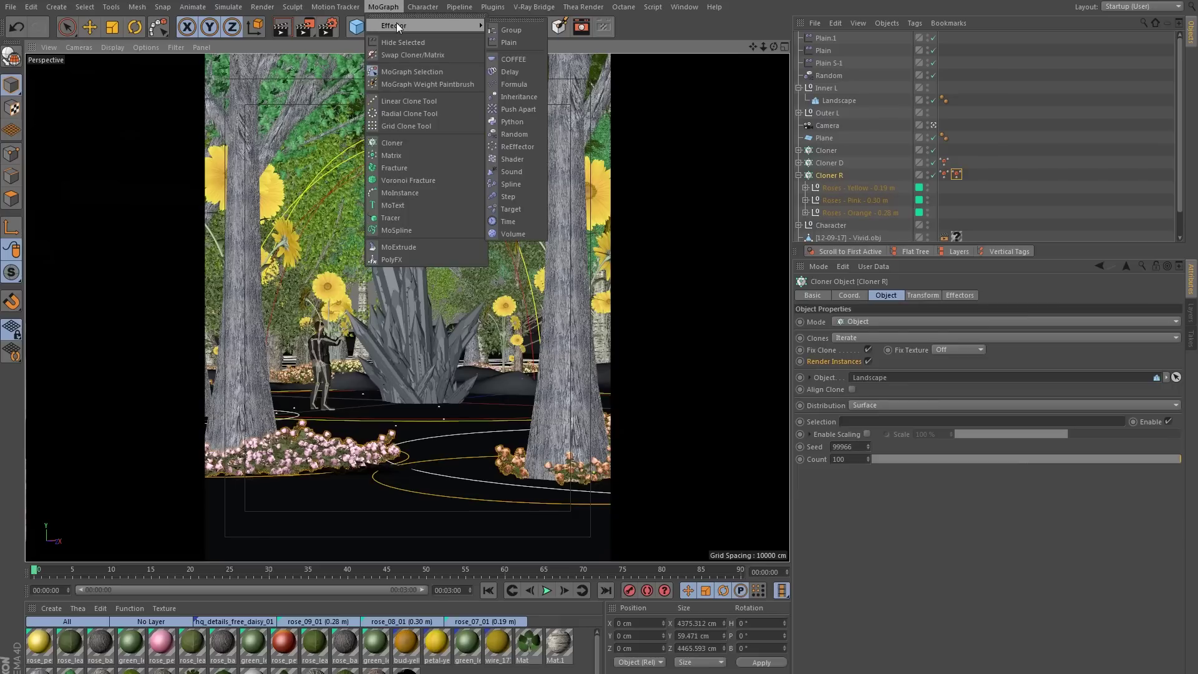
left_click(530, 41)
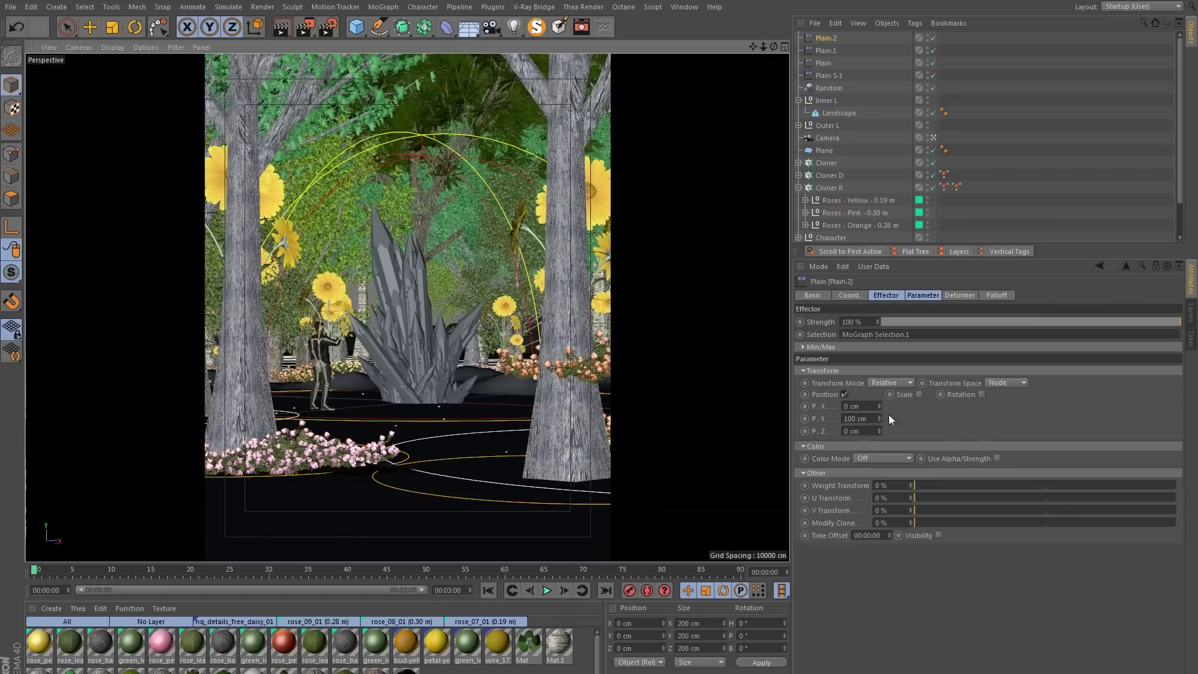
left_click(856, 419)
type("0")
key("Return")
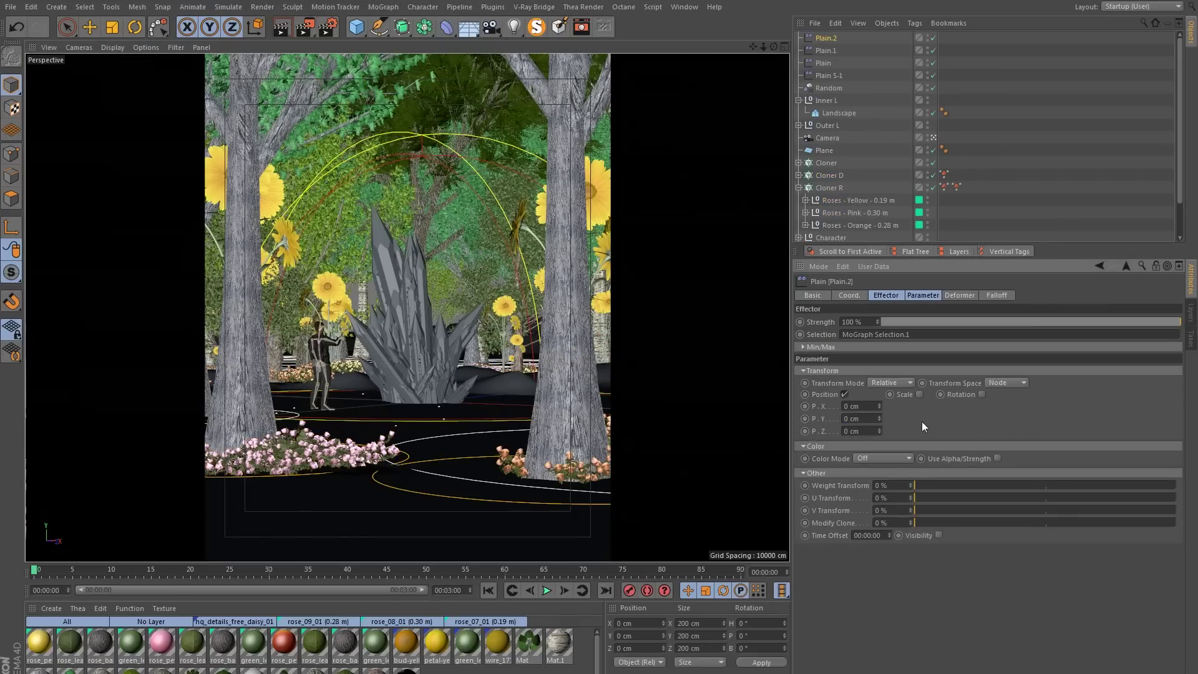
- Set Plain.2's X position to 194 cm and check the orange roses around the right tree from outside the camera
left_click_drag(880, 406, 914, 405)
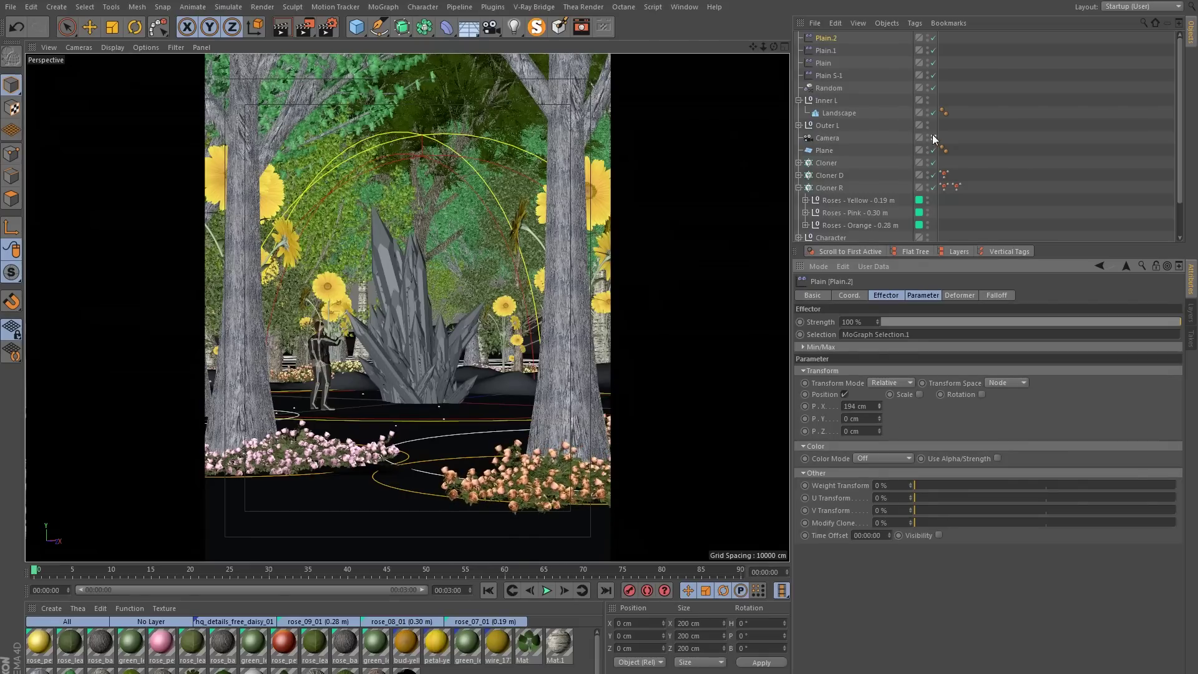
left_click(934, 138)
mouse_move(401, 372)
left_mouse_down("alt")
mouse_move(138, 368)
mouse_move(242, 350)
mouse_move(277, 319)
left_mouse_up("alt")
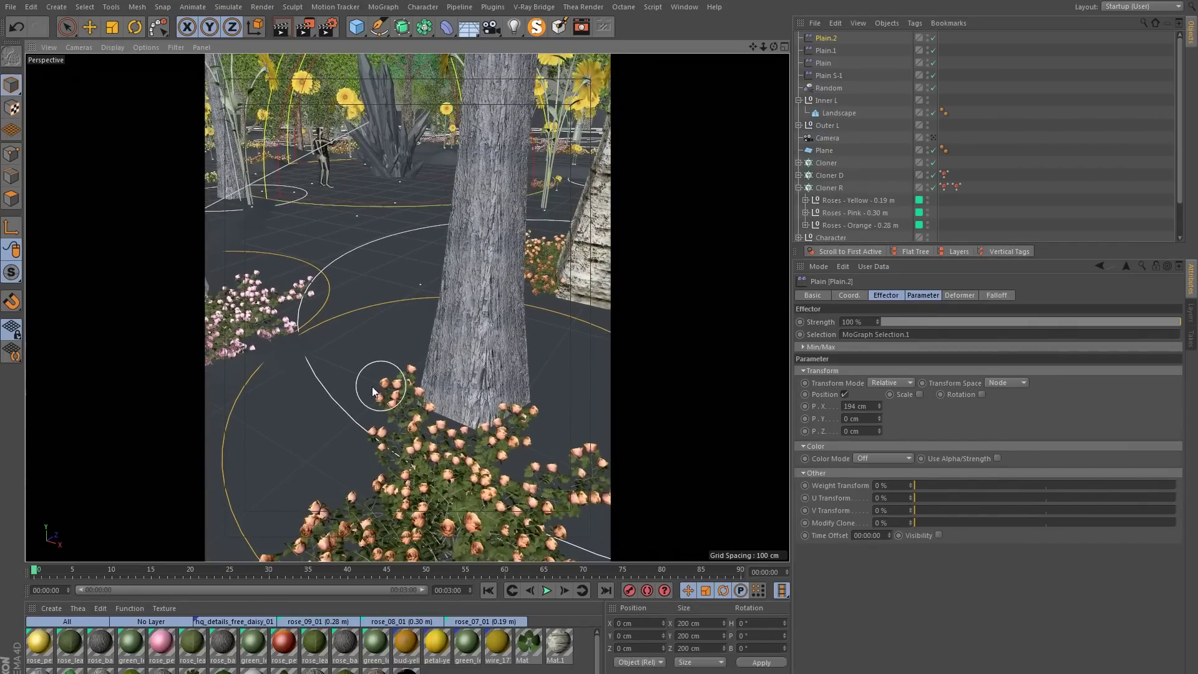
left_click_drag(309, 398, 367, 386, "alt")
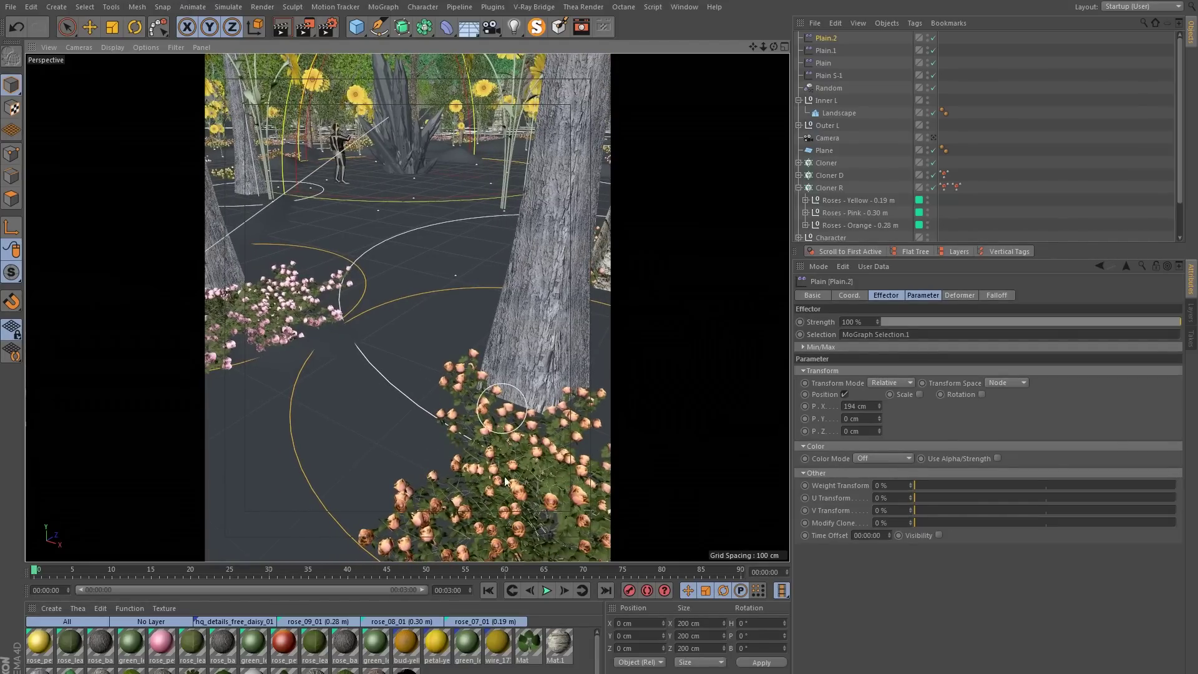
left_click(841, 200)
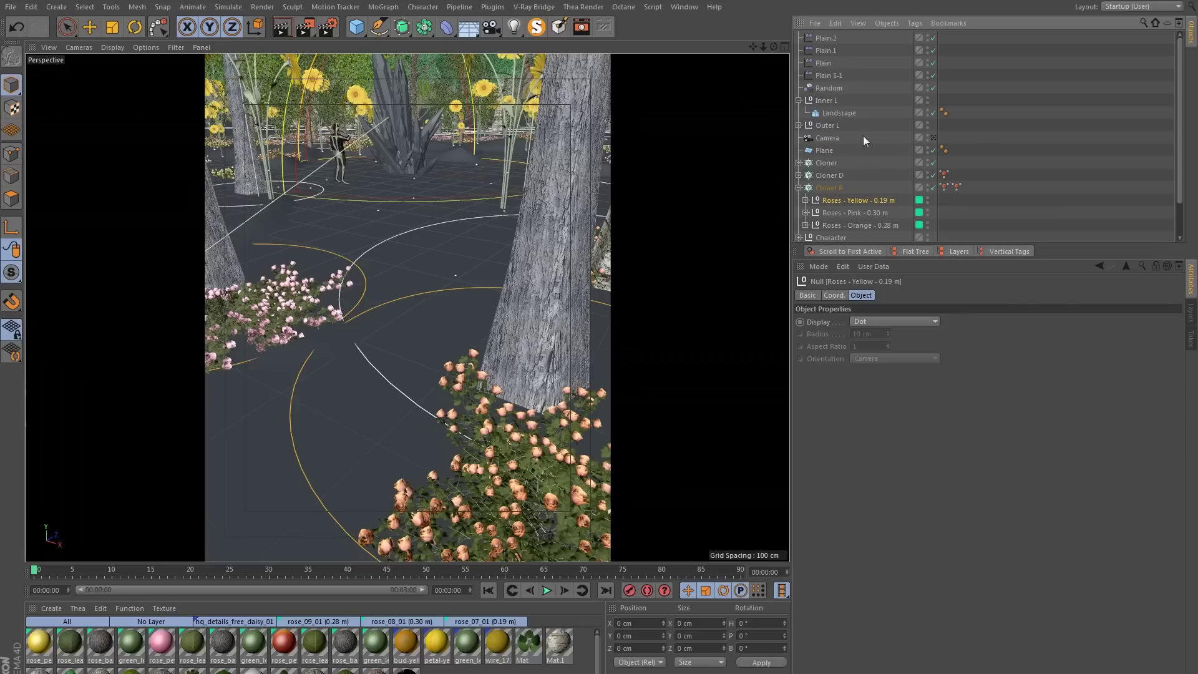
left_click(818, 138)
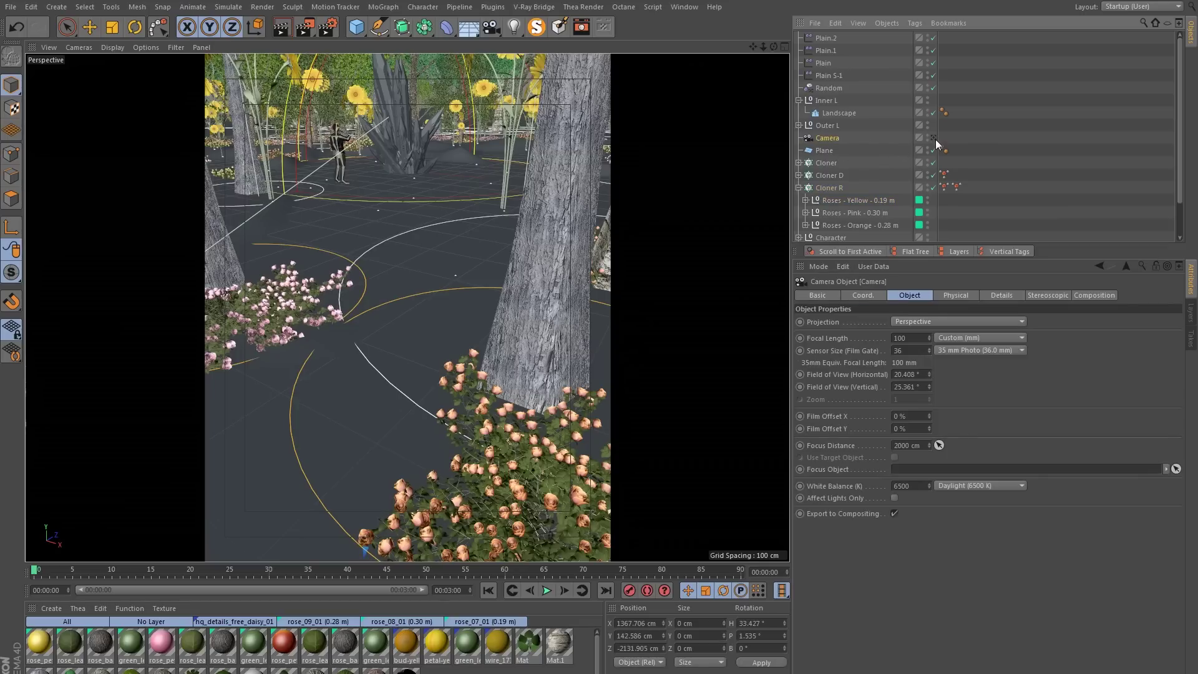
left_click(933, 137)
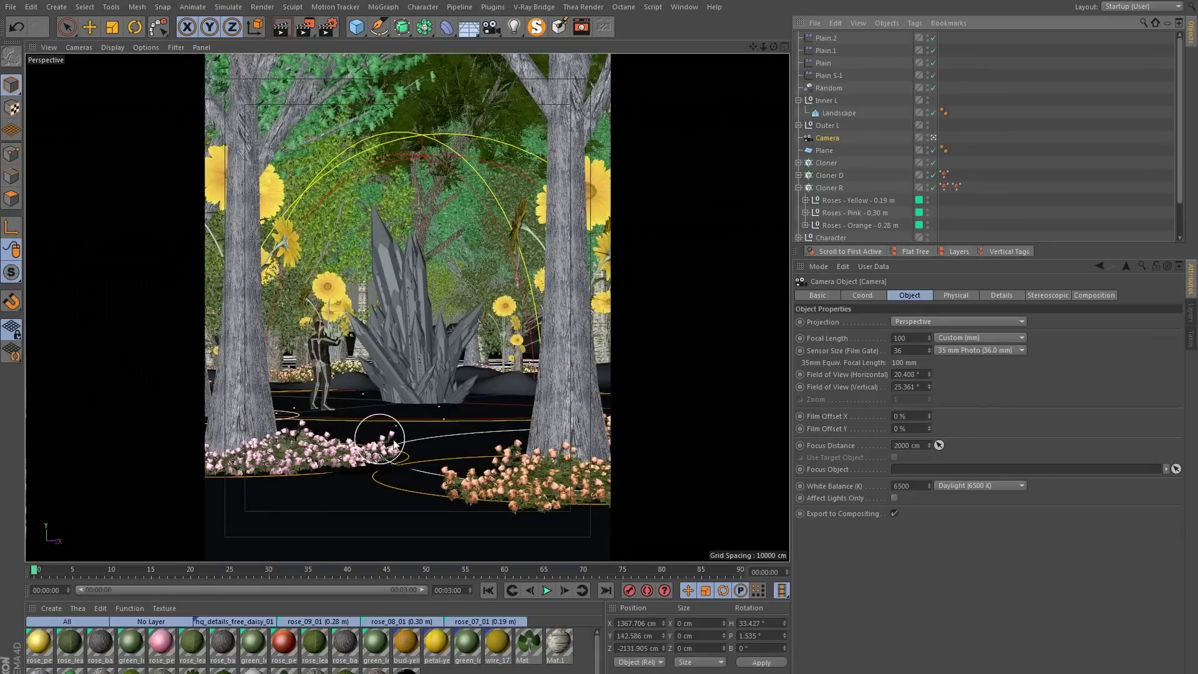
- Set Plain.1's position to X 130 cm and Z -145 cm, and compare the rose layout with the f-Edit.jpg reference
left_click(826, 53)
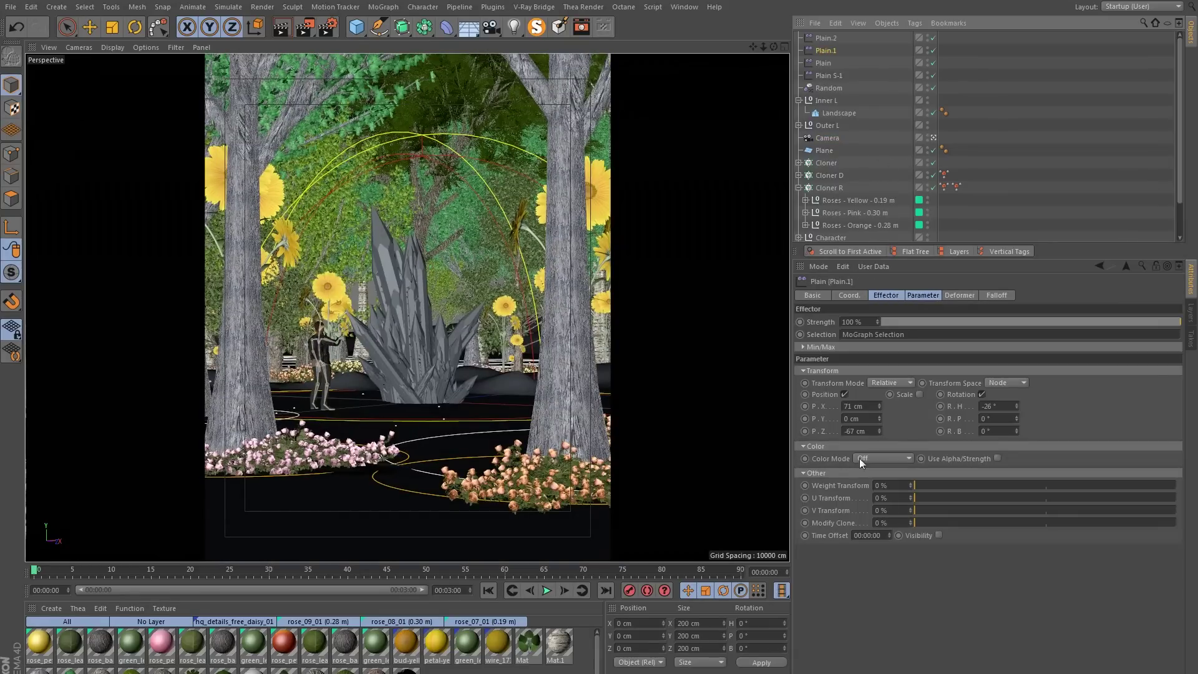
left_click_drag(882, 407, 863, 433)
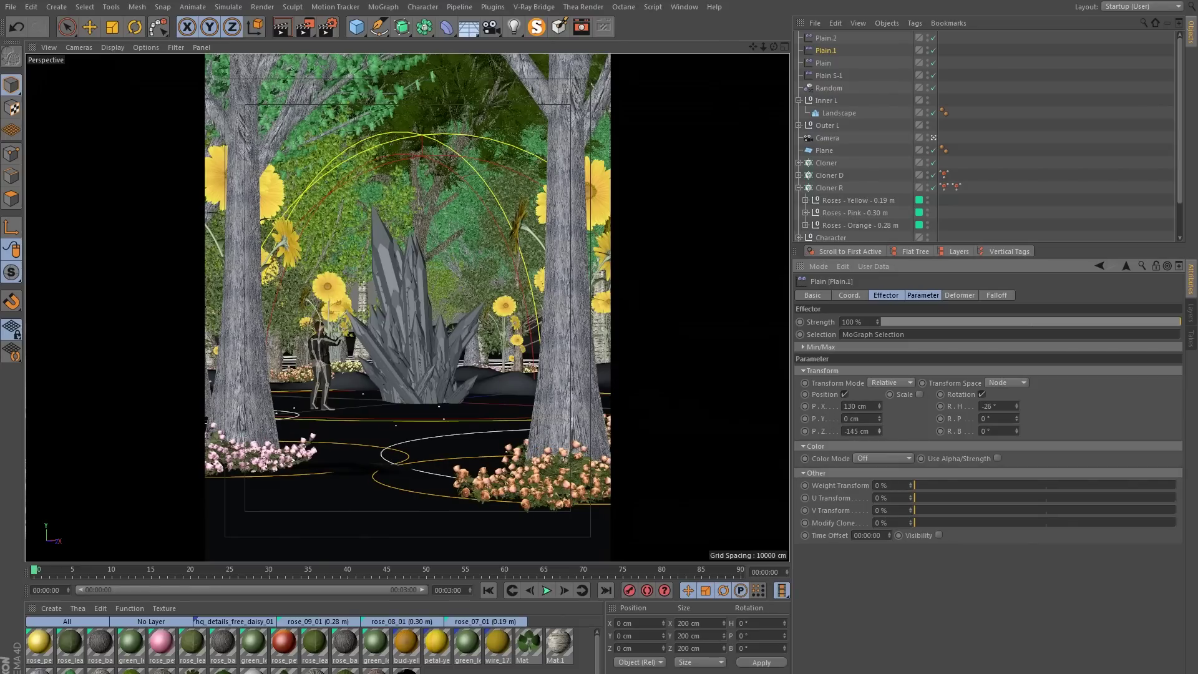
key("alt+Tab")
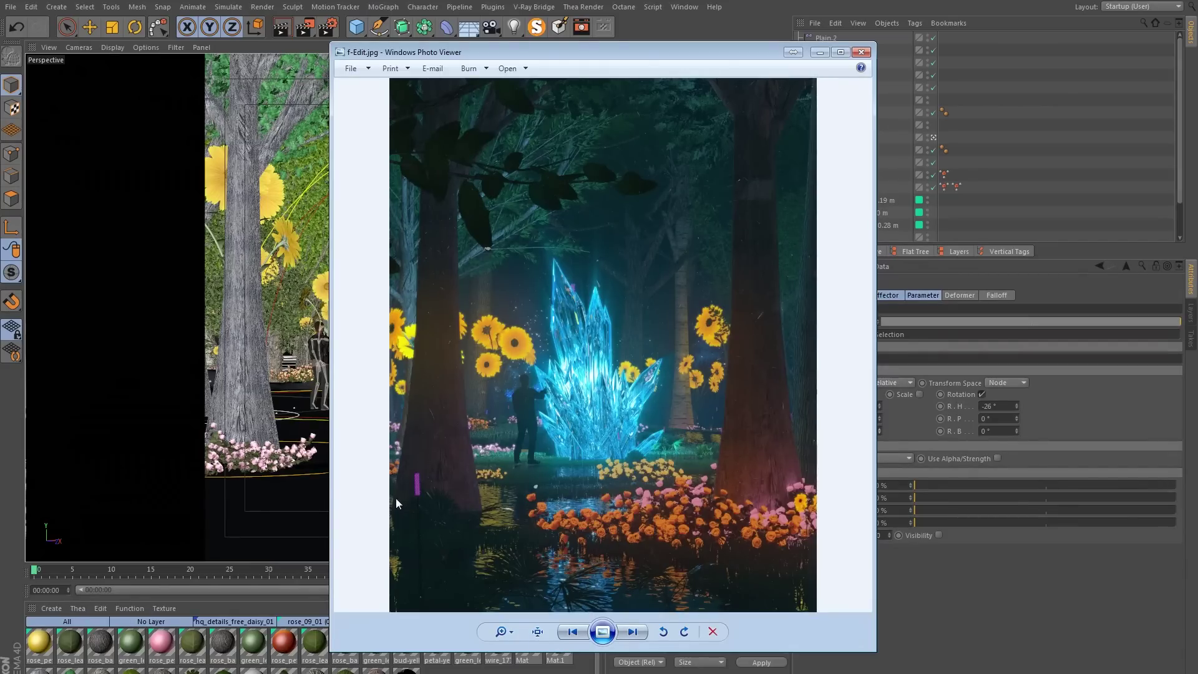
- Examine the flower placement around the crystal, trees and water in the f-Edit.jpg reference, and close the image
scroll(549, 485, "up", 2)
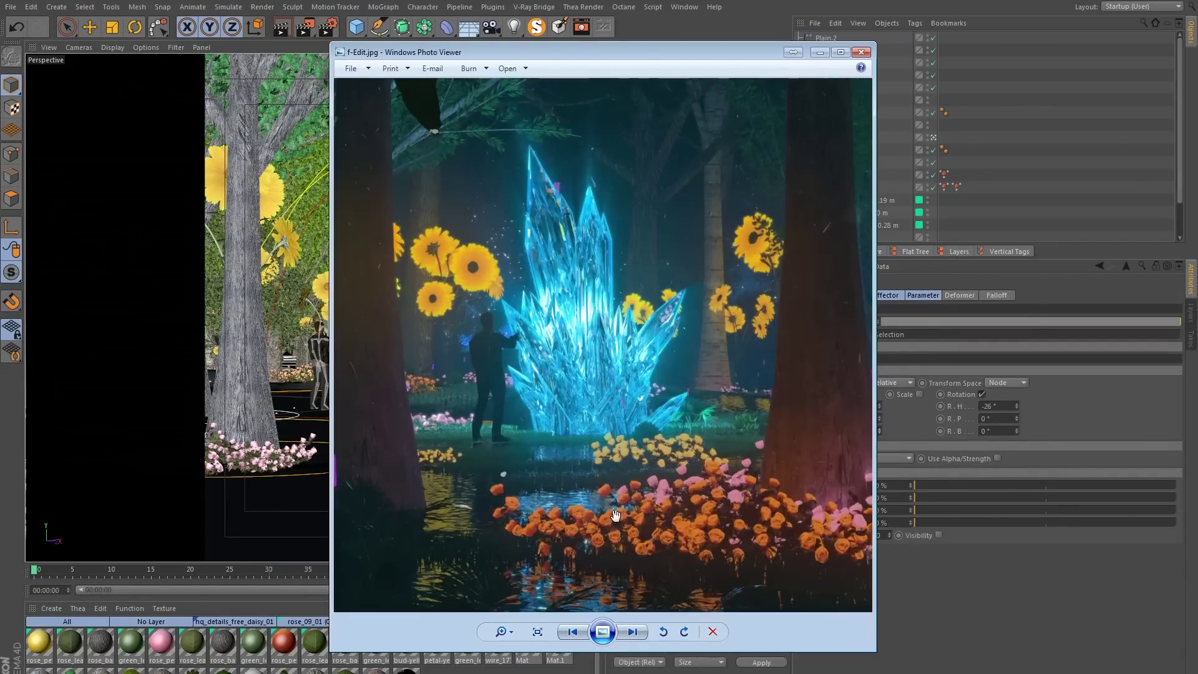
scroll(636, 417, "up", 1)
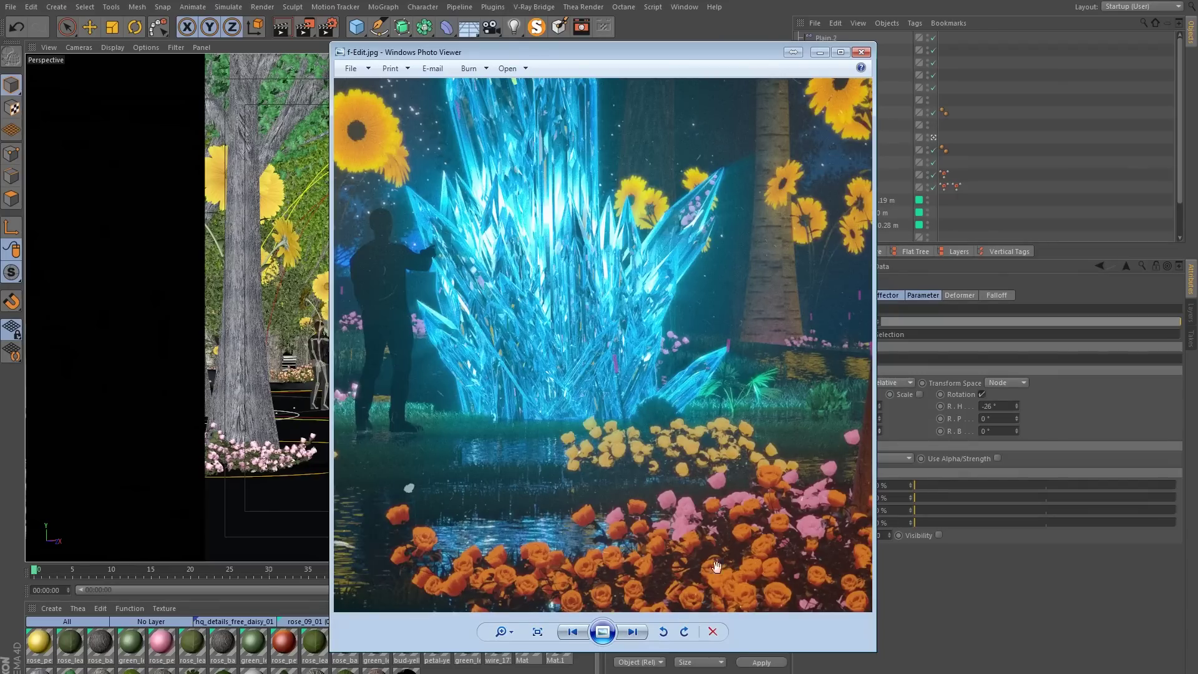
left_click_drag(761, 433, 565, 460)
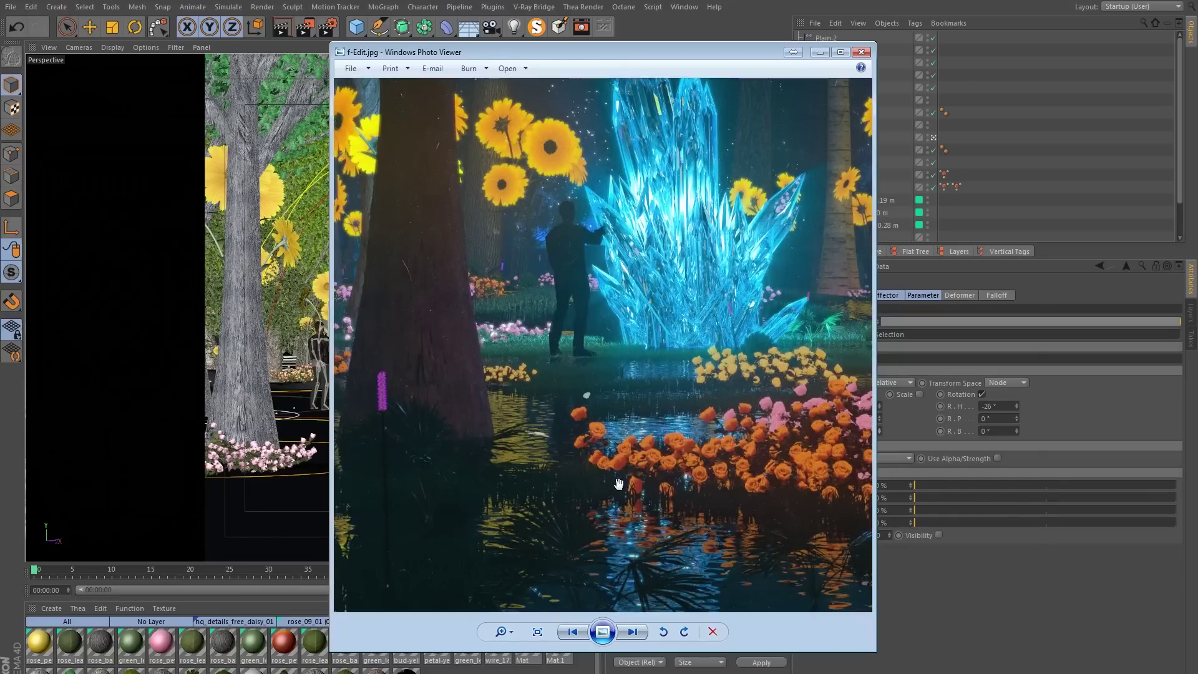
left_click_drag(619, 484, 472, 403)
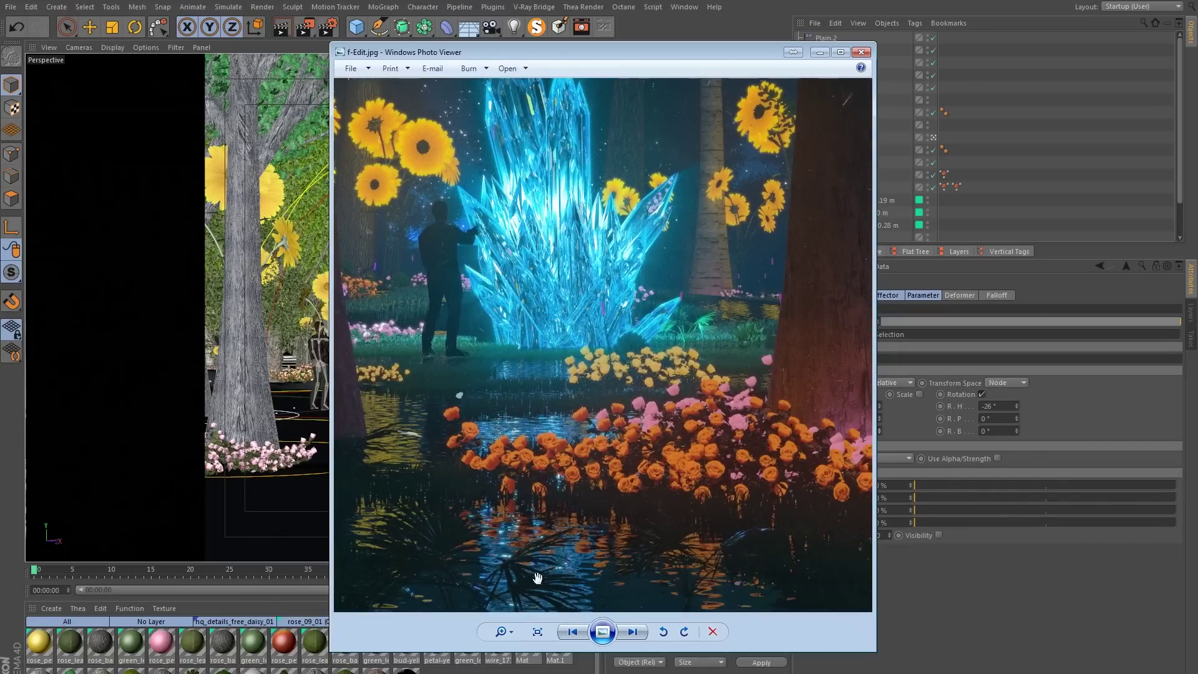
left_click(862, 52)
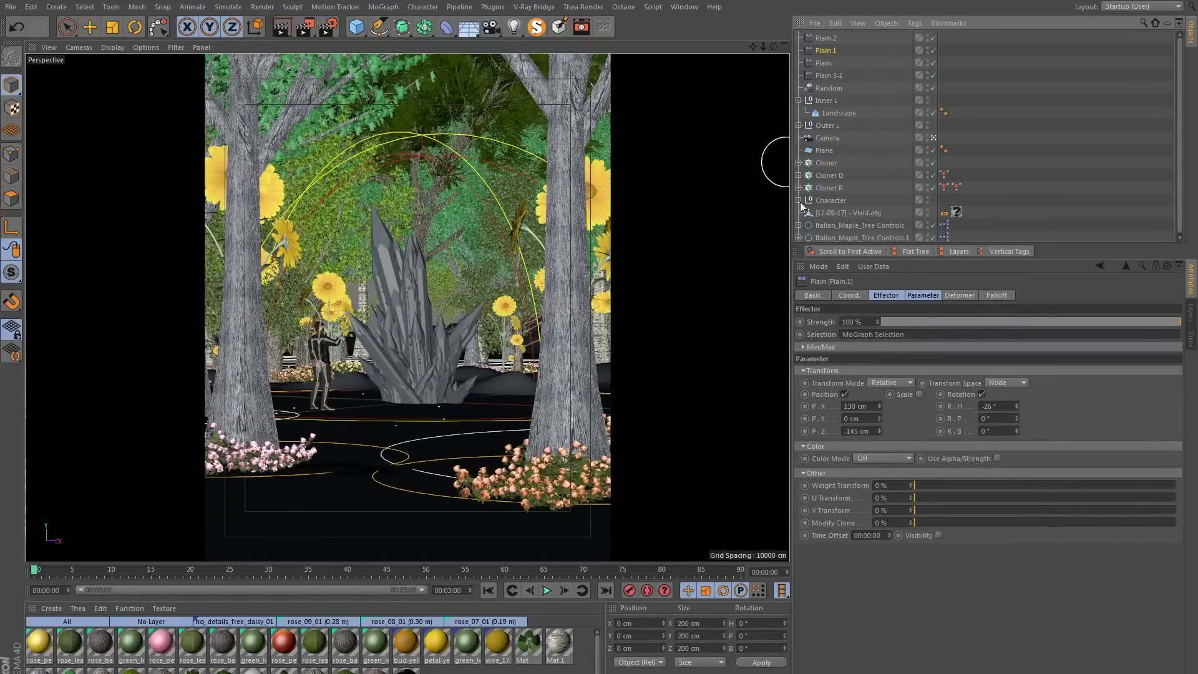
- Duplicate Cloner R and rename the copy Cloner P
left_click(828, 189)
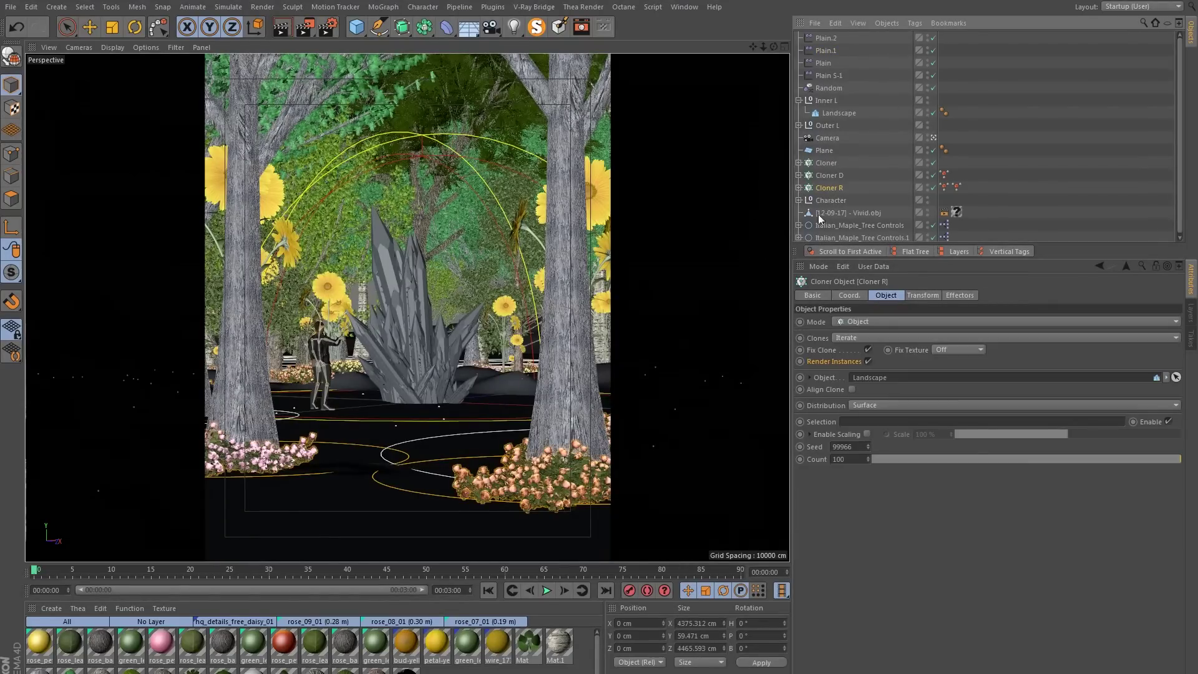
left_click_drag(833, 186, 837, 198, "ctrl")
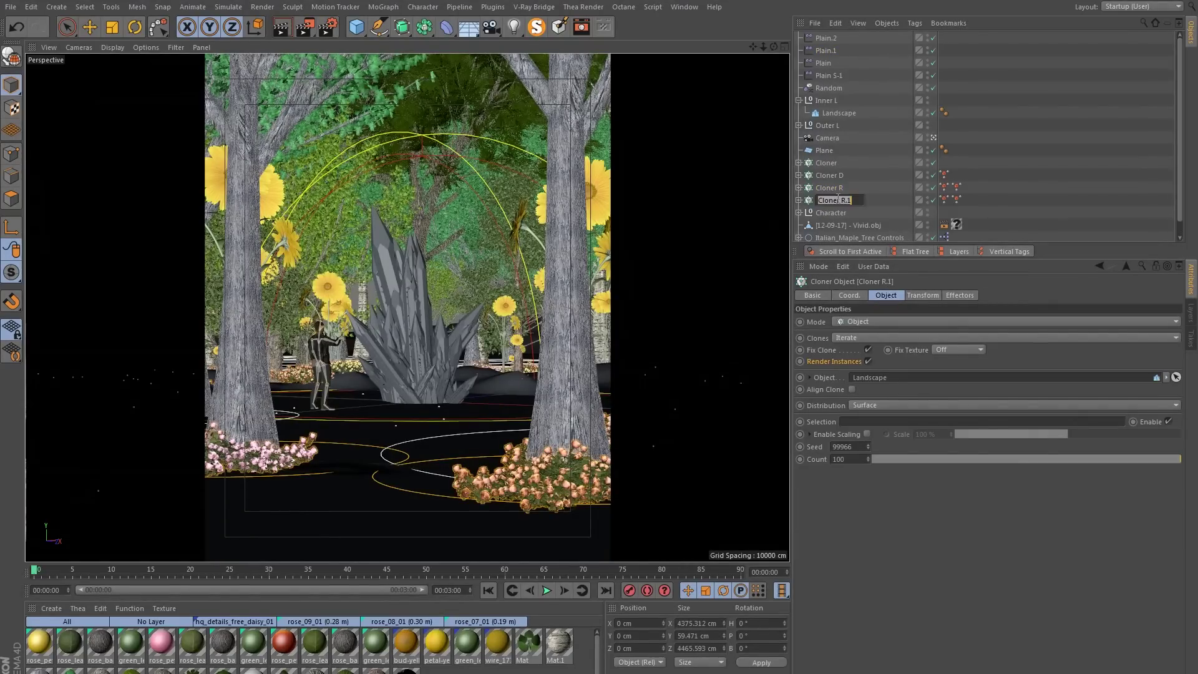
double_click(844, 200)
type("P")
key("Return")
- Delete the yellow, pink and orange rose objects inside Cloner P
left_click(799, 199)
left_click(833, 212)
scroll(837, 205, "down", 3)
left_click(849, 185, "shift")
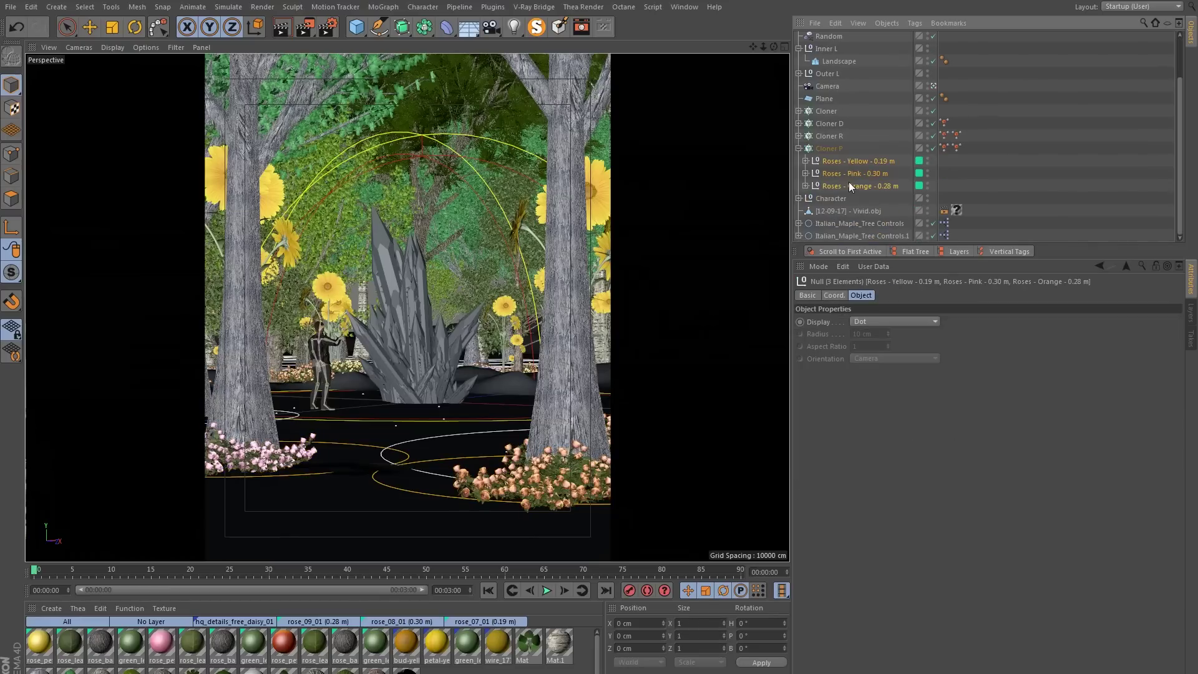
key("Delete")
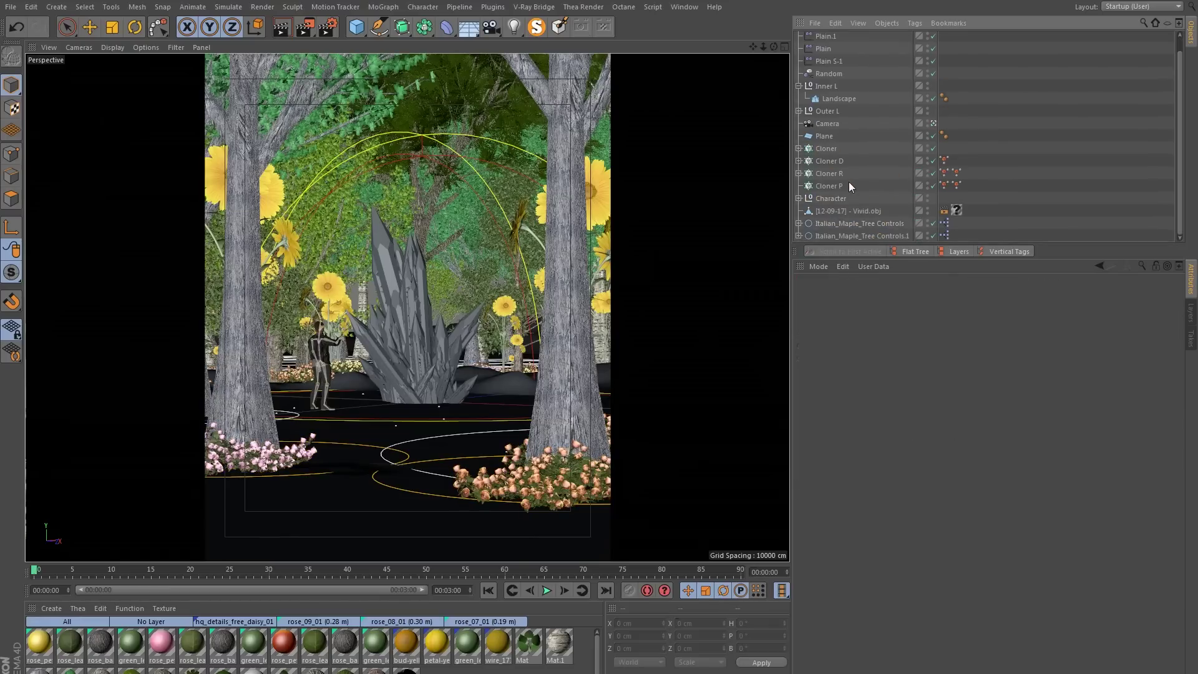
- Load the Palm Leaves model from the Garden & Exotic plants in the Content Browser
left_click(696, 10)
left_click(701, 70)
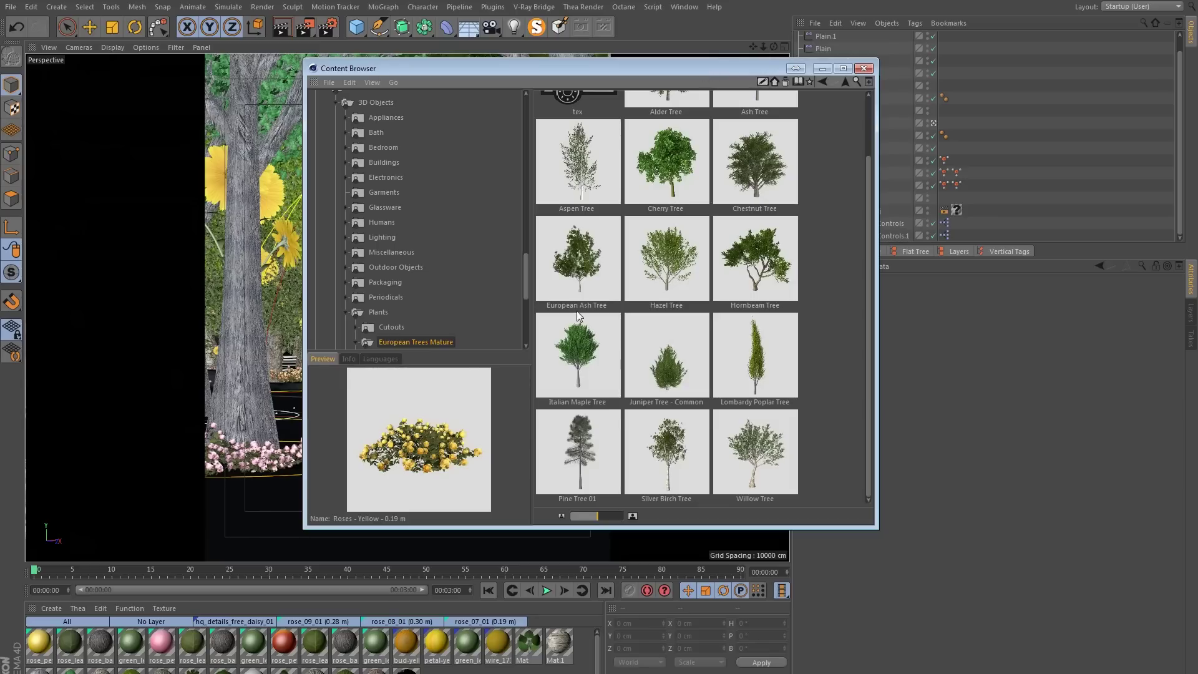
scroll(393, 321, "down", 3)
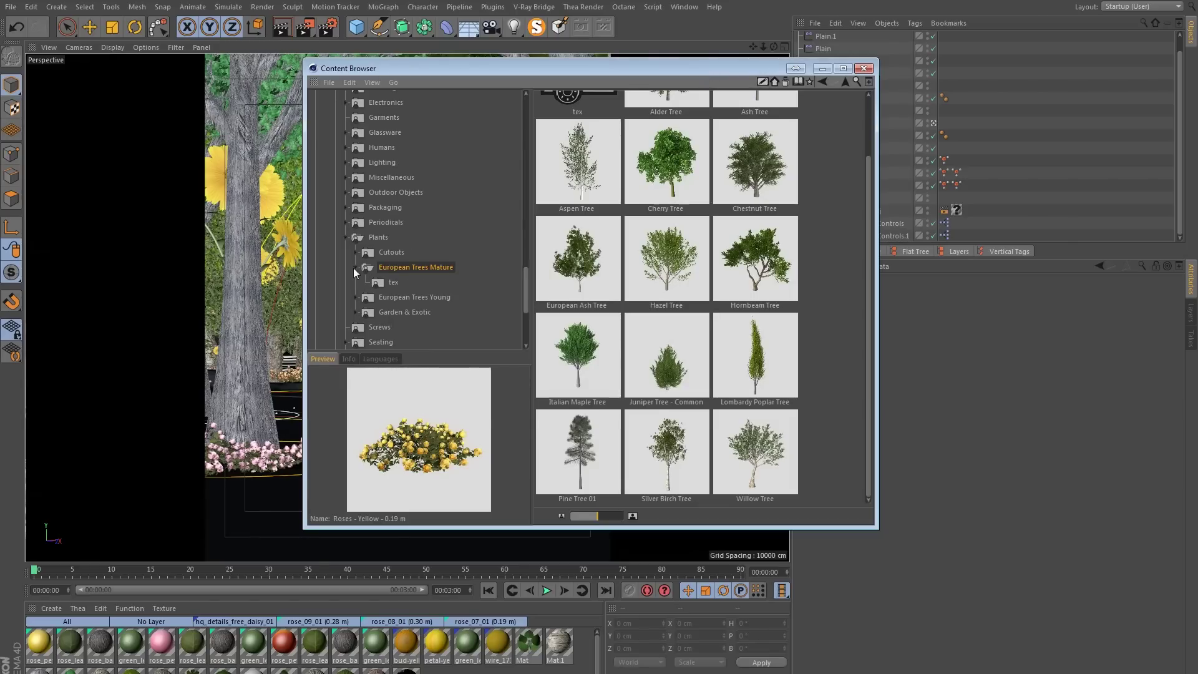
left_click(357, 267)
left_click(404, 297)
scroll(760, 437, "down", 5)
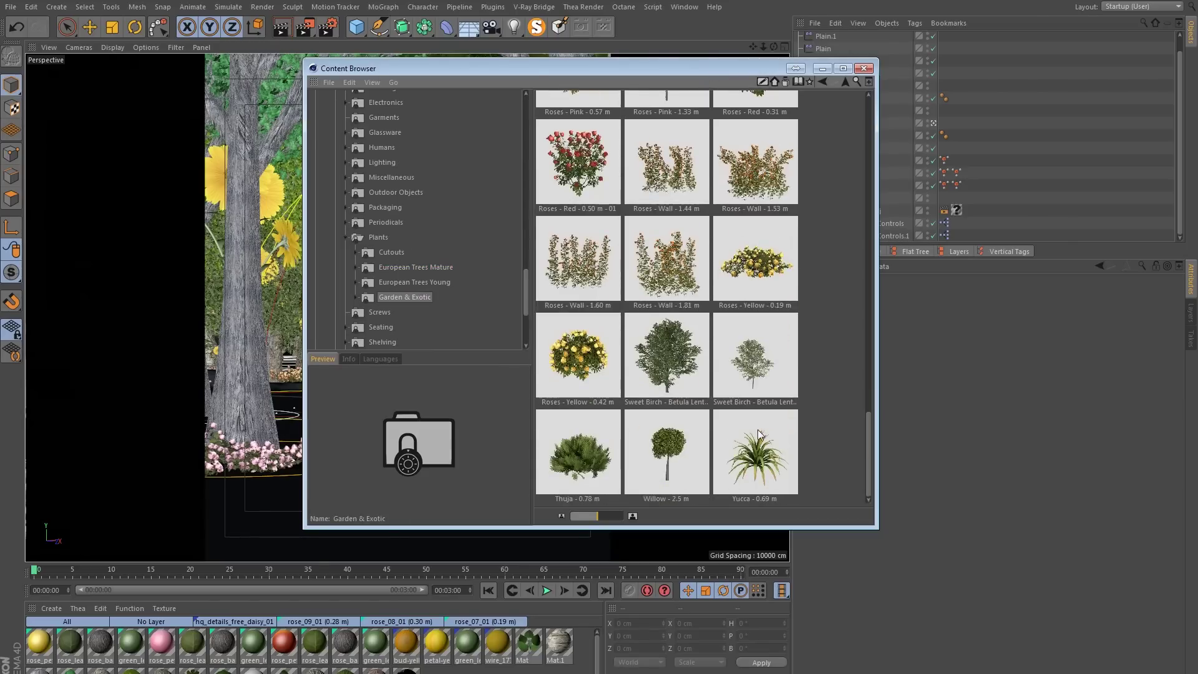
scroll(760, 435, "up", 6)
left_click(761, 206)
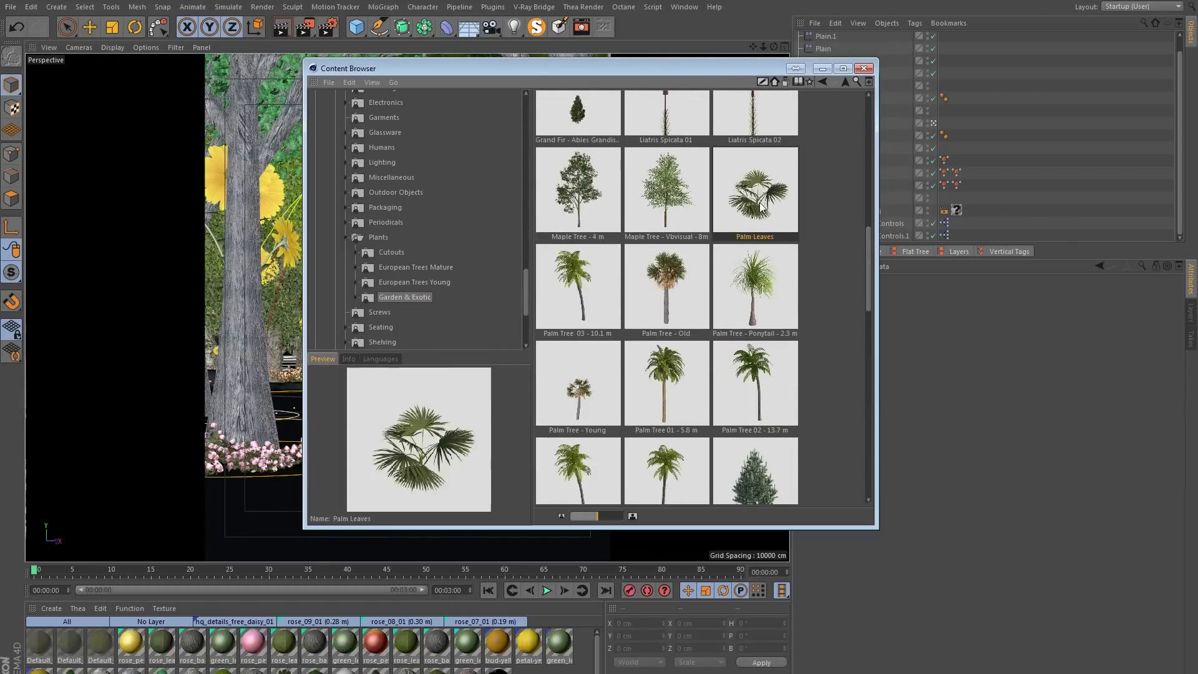
- Make the palm leaves object a child of Cloner P and delete the cloner's two MoGraph Selection tags
left_click(864, 68)
scroll(835, 93, "up", 3)
left_click_drag(833, 36, 833, 206)
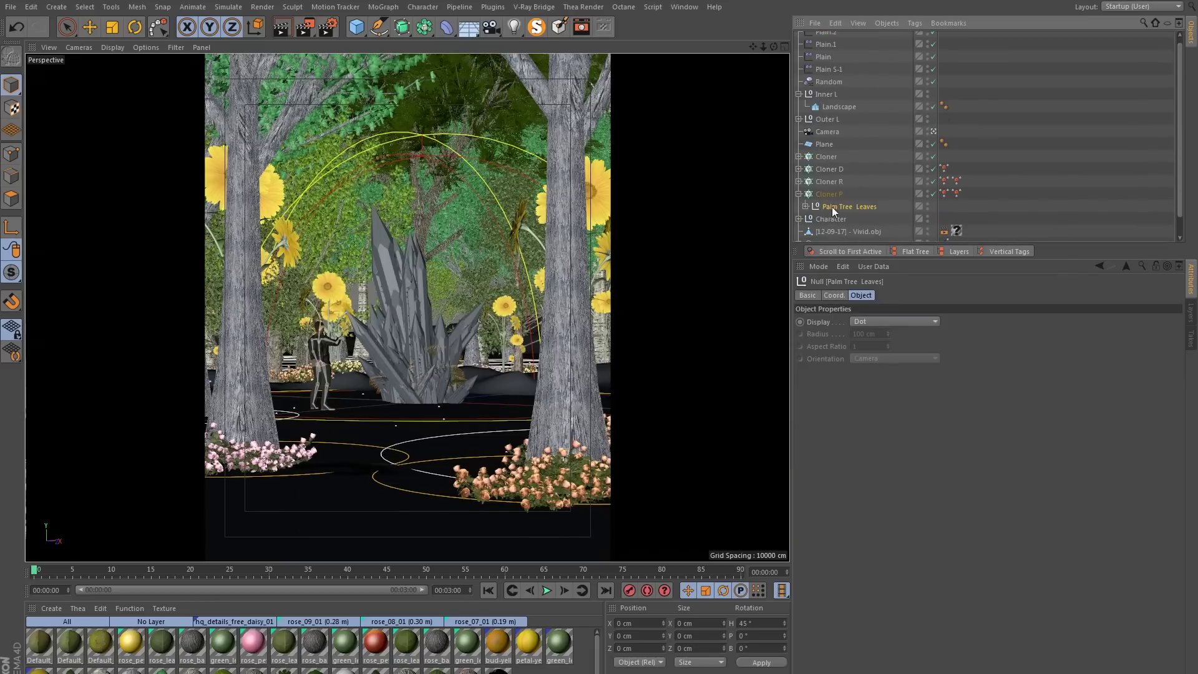
left_click_drag(971, 188, 934, 201)
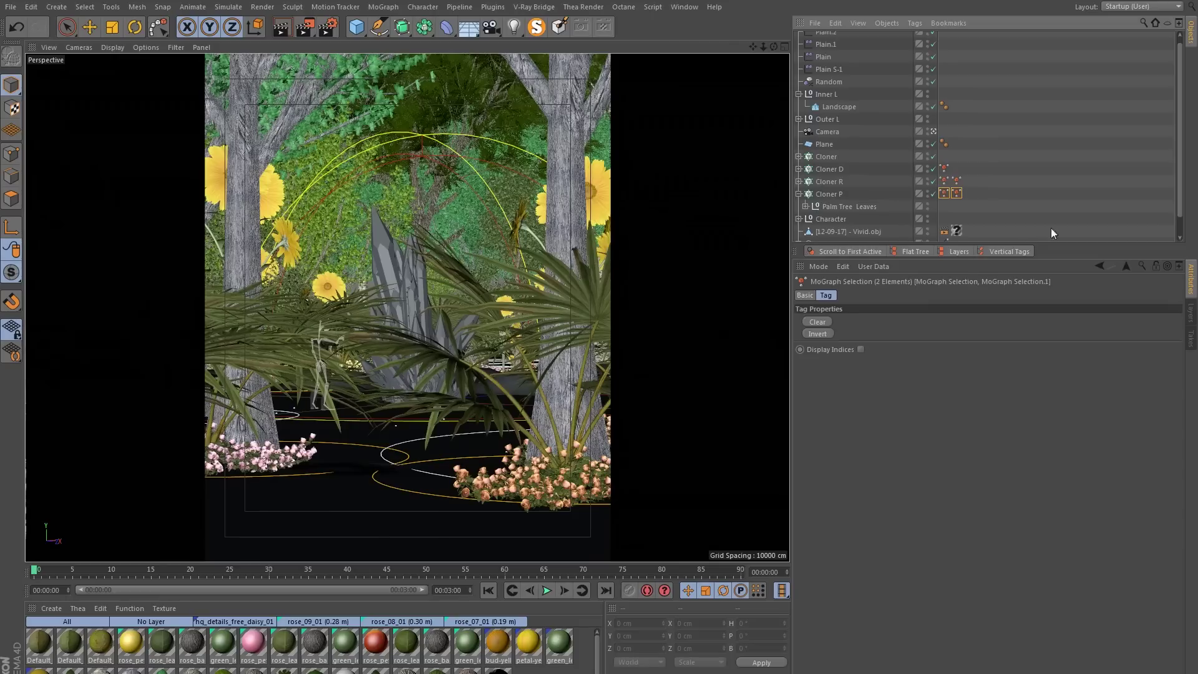
key("Delete")
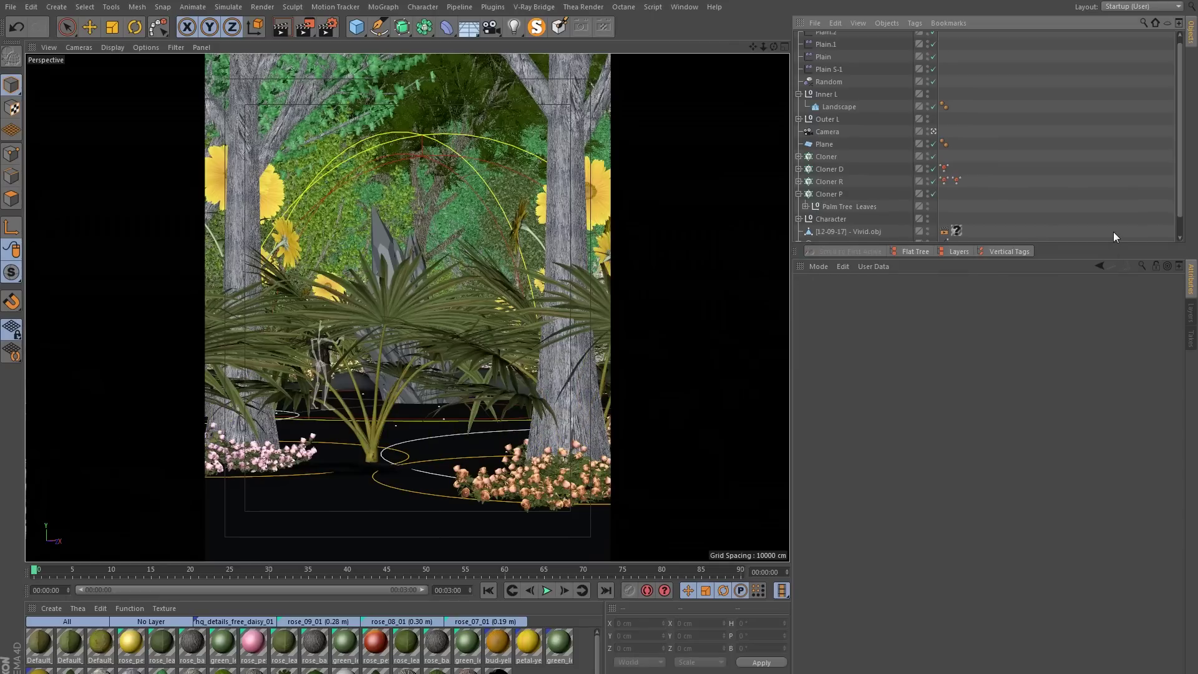
- Set Cloner P's clone scale to 1 on X, Y and Z
left_click(839, 194)
left_click(922, 295)
double_click(917, 340)
type("1")
key("Tab")
type("1")
key("Tab")
type("1")
key("Return")
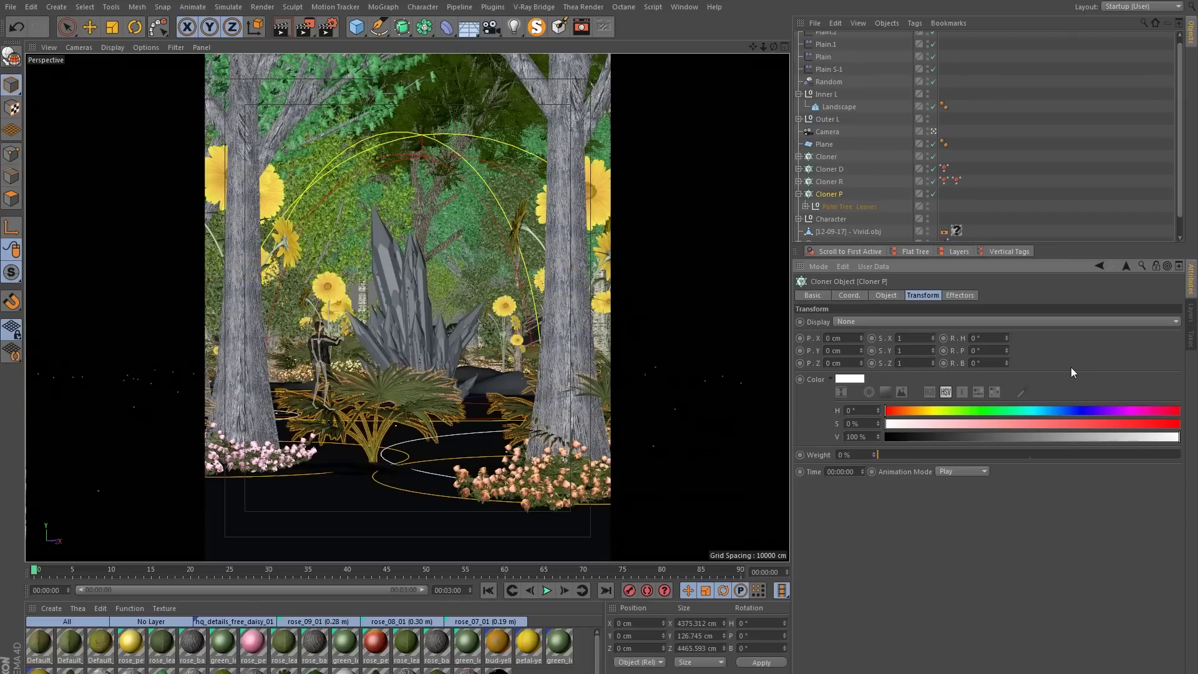
- Reduce Cloner P's clone scale to 0.4 on X, Y and Z
double_click(918, 339)
type("0.4")
key("Tab")
type("0.4")
key("Tab")
type("0.4")
key("Return")
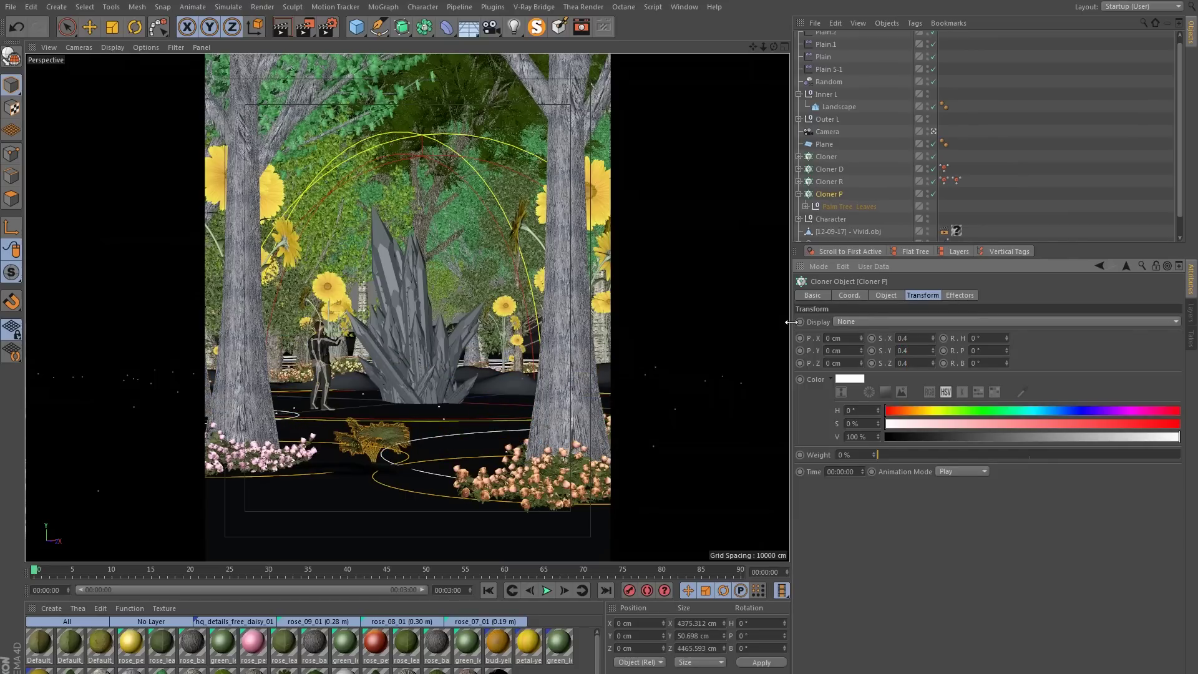
- Change Cloner P's seed to 99962 and set its clone count to 40
left_click(881, 296)
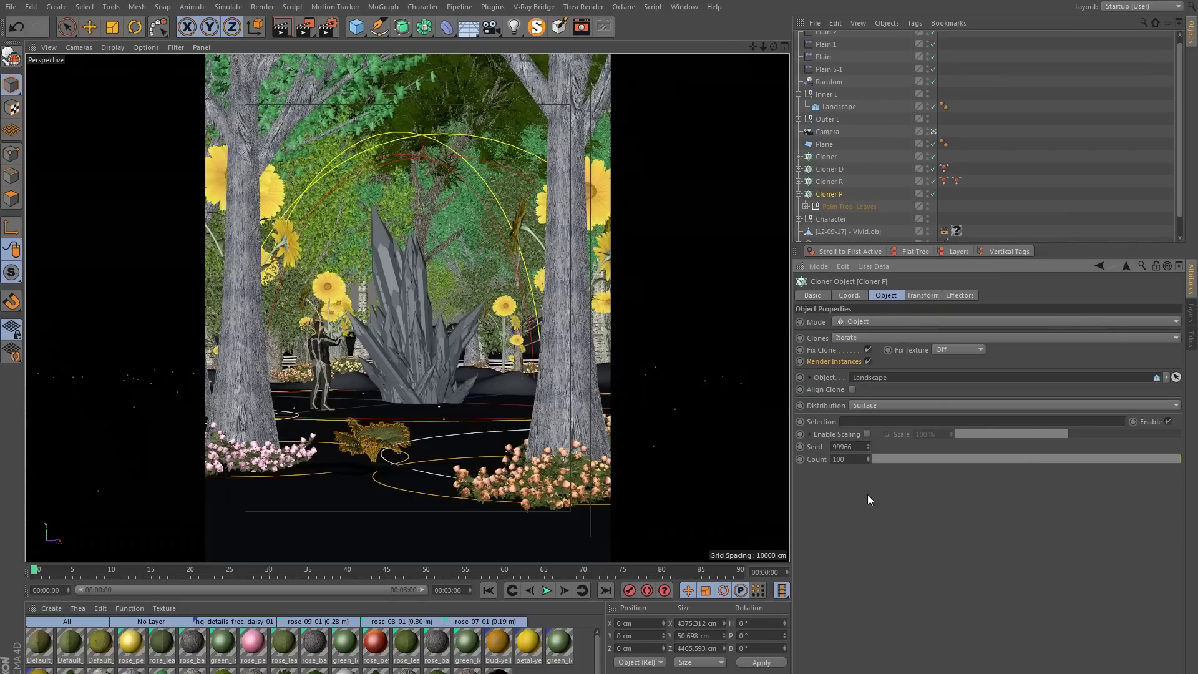
left_click(867, 448)
left_click(867, 448)
left_click(867, 447)
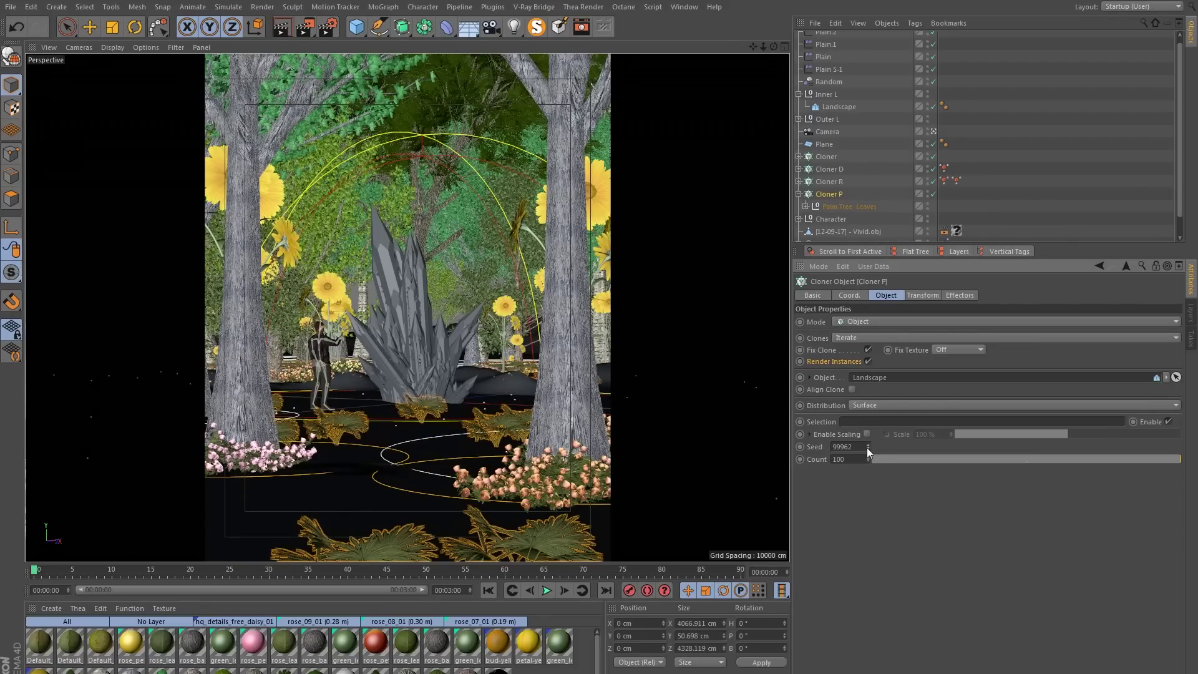
double_click(844, 459)
type("40")
key("Return")
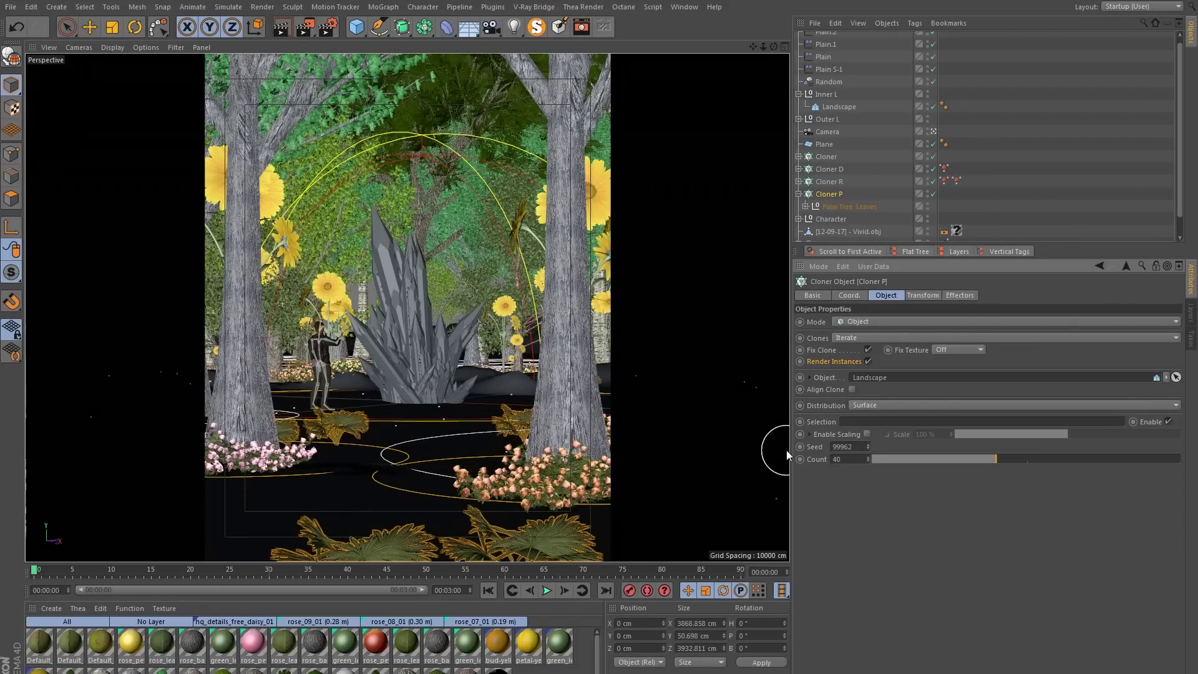
- Try other seeds for Cloner P's palm leaf distribution and settle on 99912
left_click(868, 449)
left_click(867, 448)
left_click(867, 449)
left_click(867, 448)
left_click(867, 449)
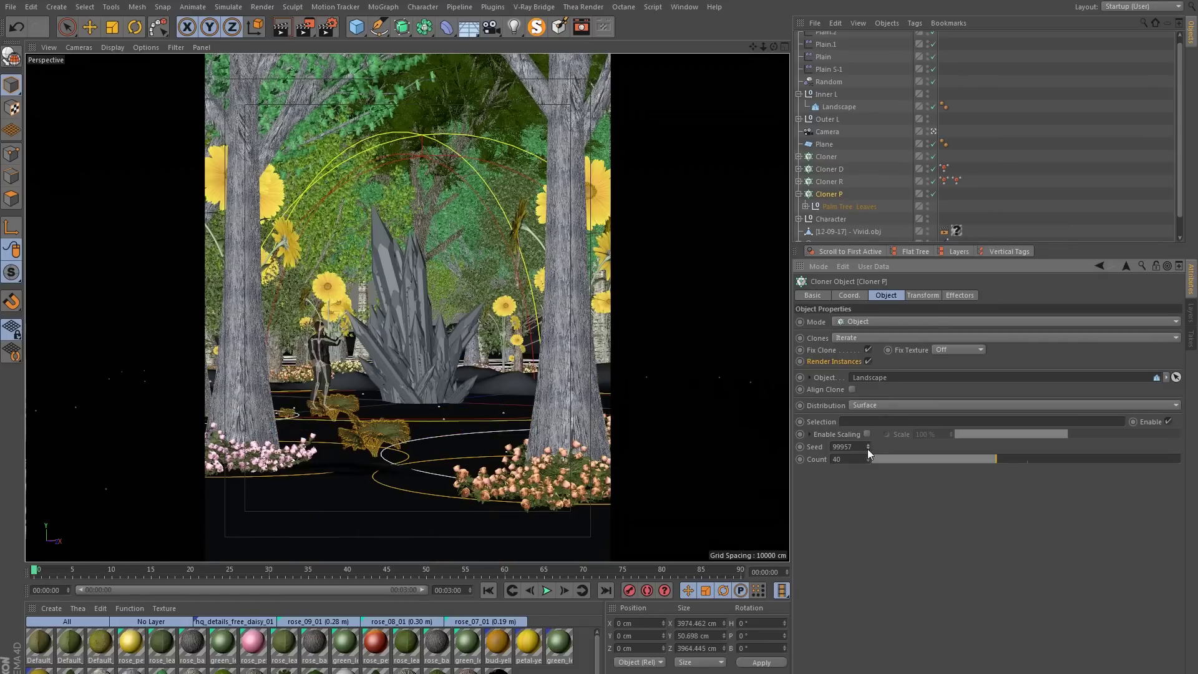
left_click(868, 449)
left_click_drag(867, 449, 868, 459)
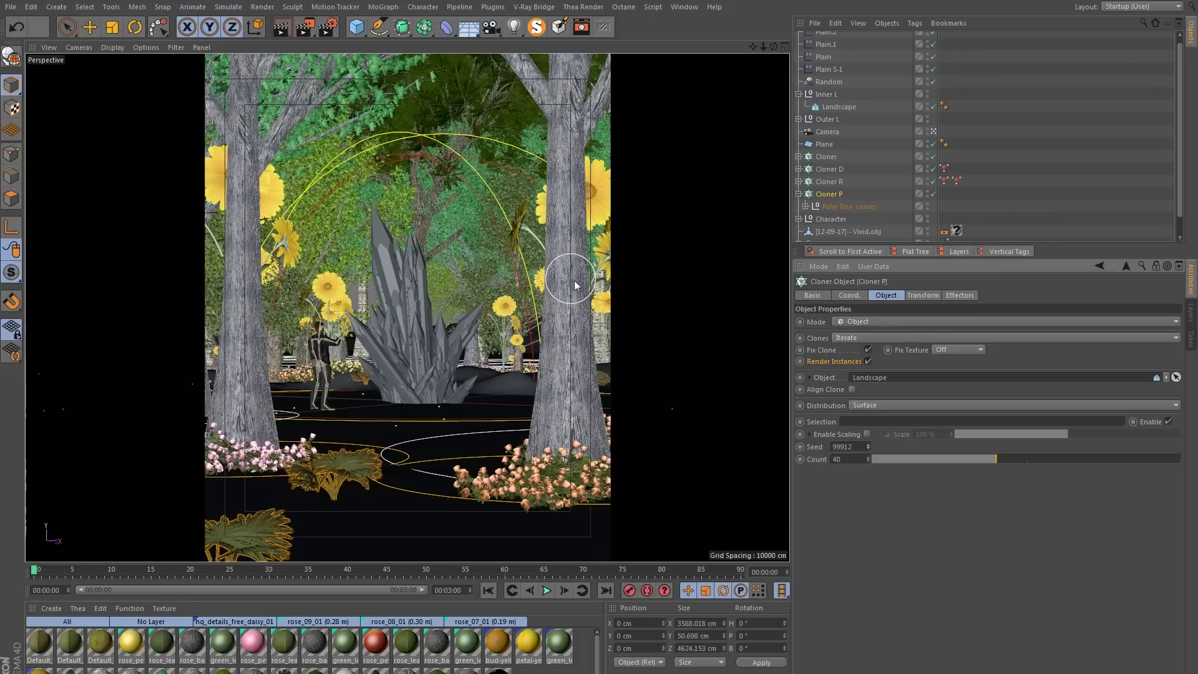
- Set Cloner P's clone scale to 0.3 on X, Y and Z
left_click(916, 295)
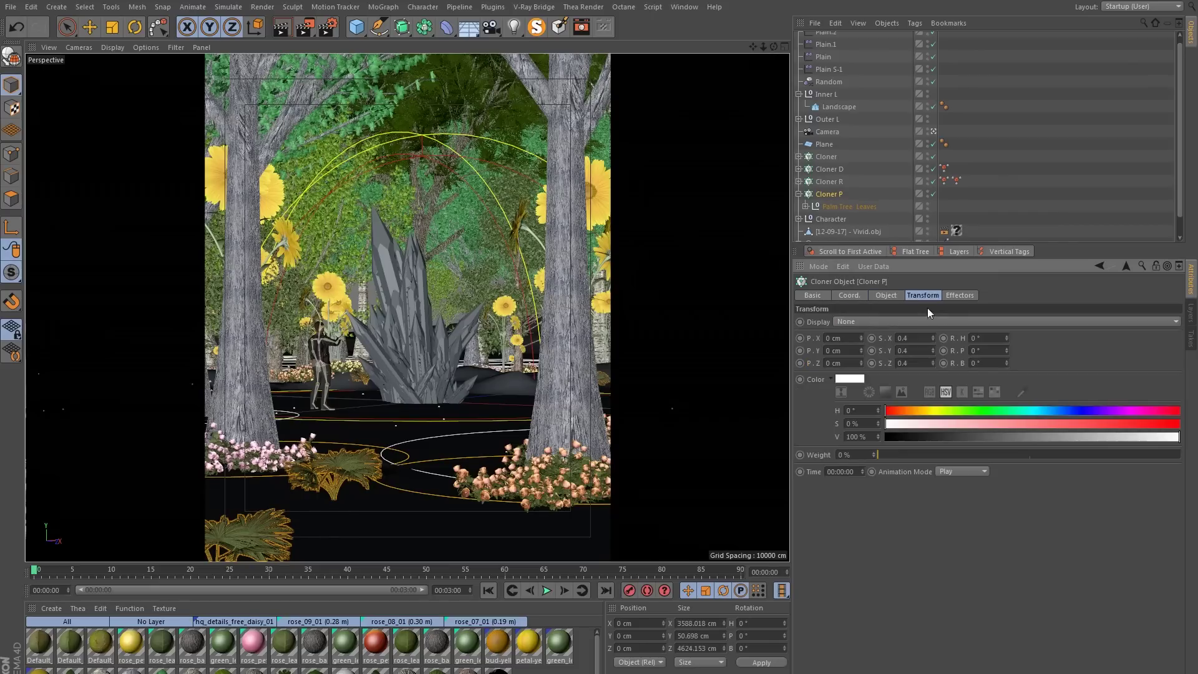
type("3")
key("Return")
double_click(905, 351)
type("0.3")
key("Return")
left_click(906, 363)
type("3")
key("Return")
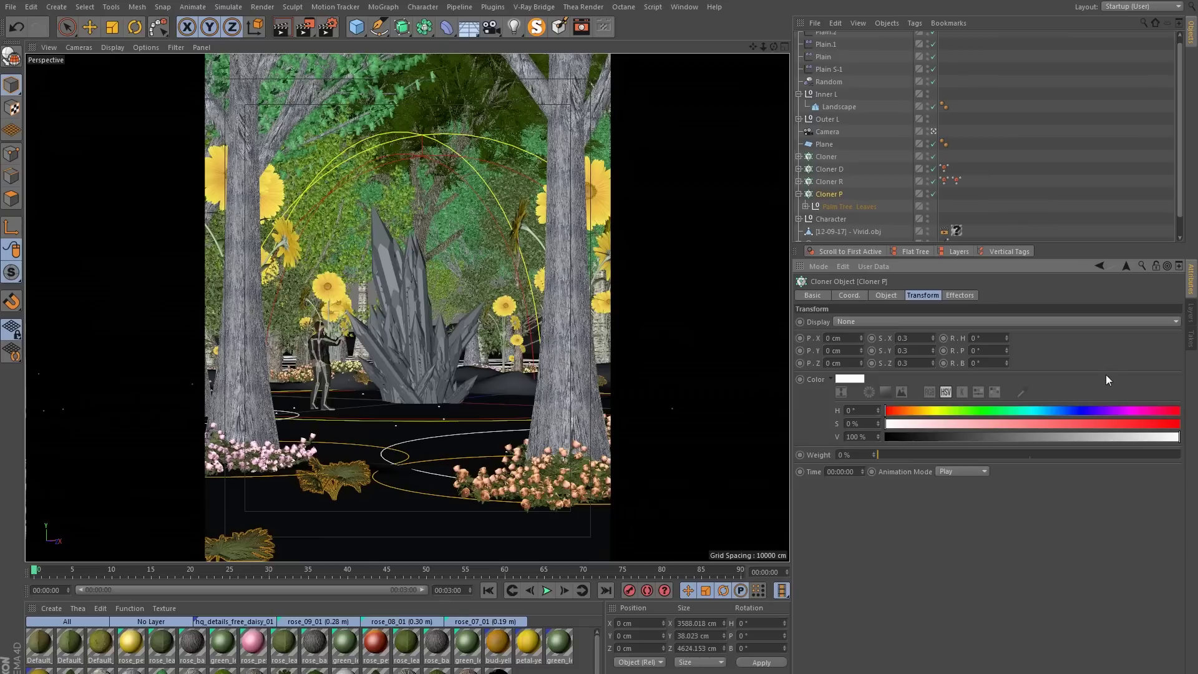
- Duplicate Cloner P and delete the palm leaves object from the copy
left_click(798, 195)
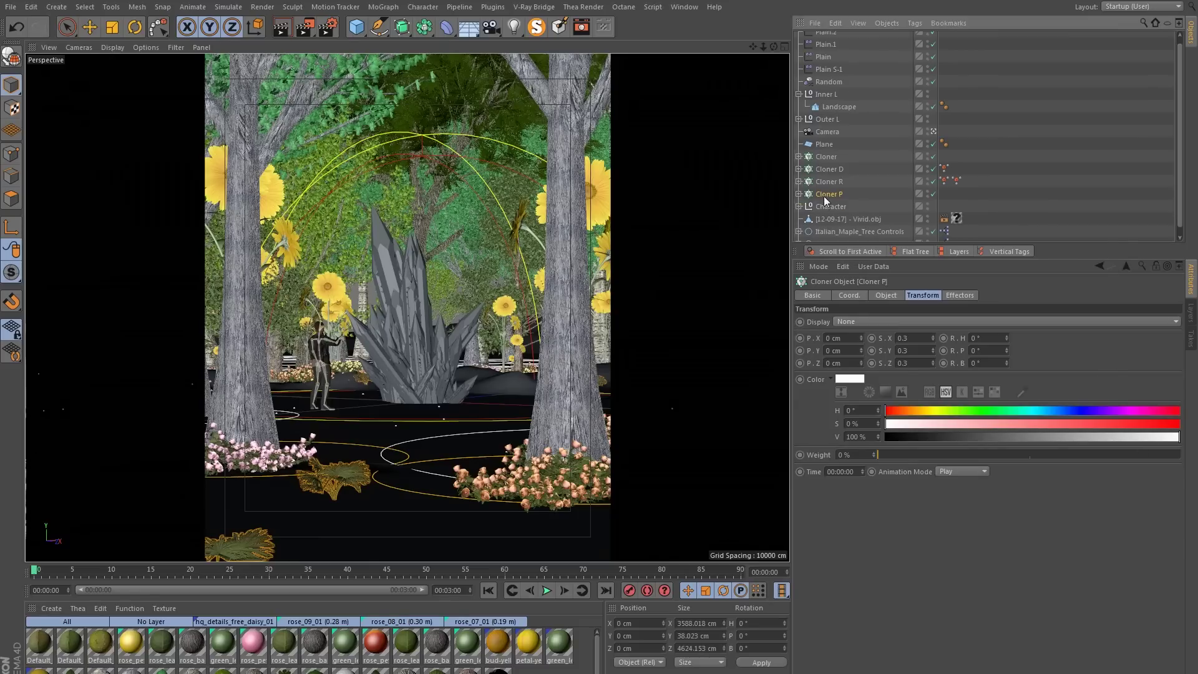
key("ctrl+v")
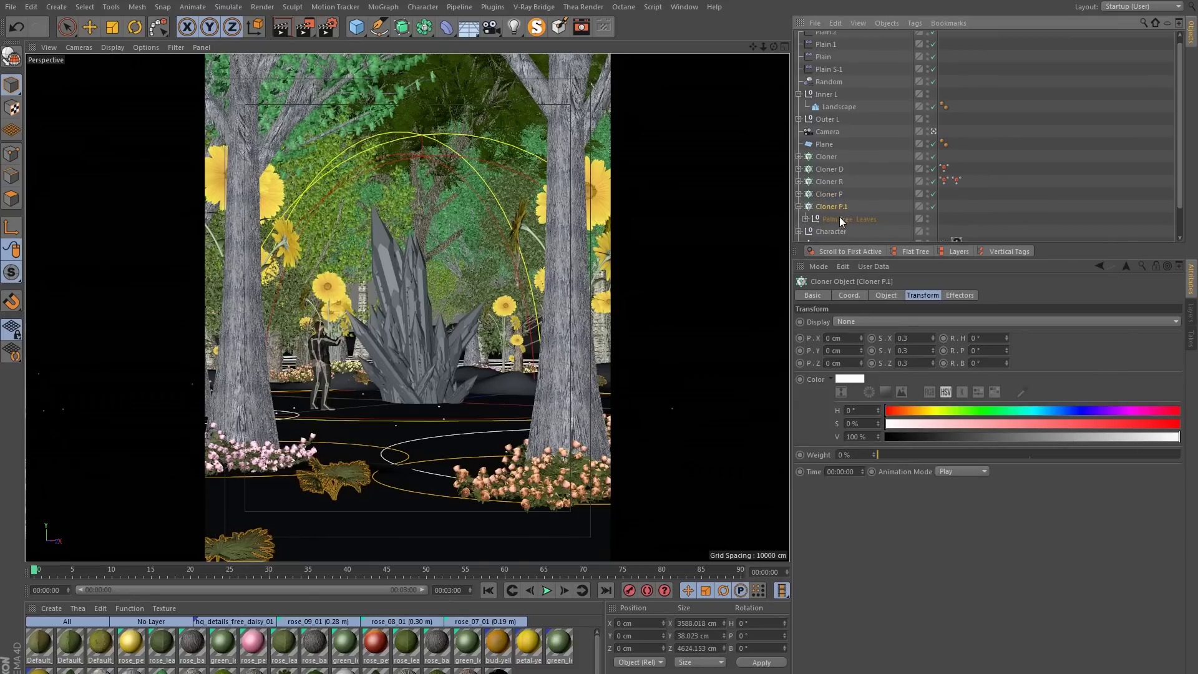
left_click(841, 217)
key("Delete")
- Load a purple Liatris Spicata flower from the Garden & Exotic plants in the Content Browser
left_click(685, 7)
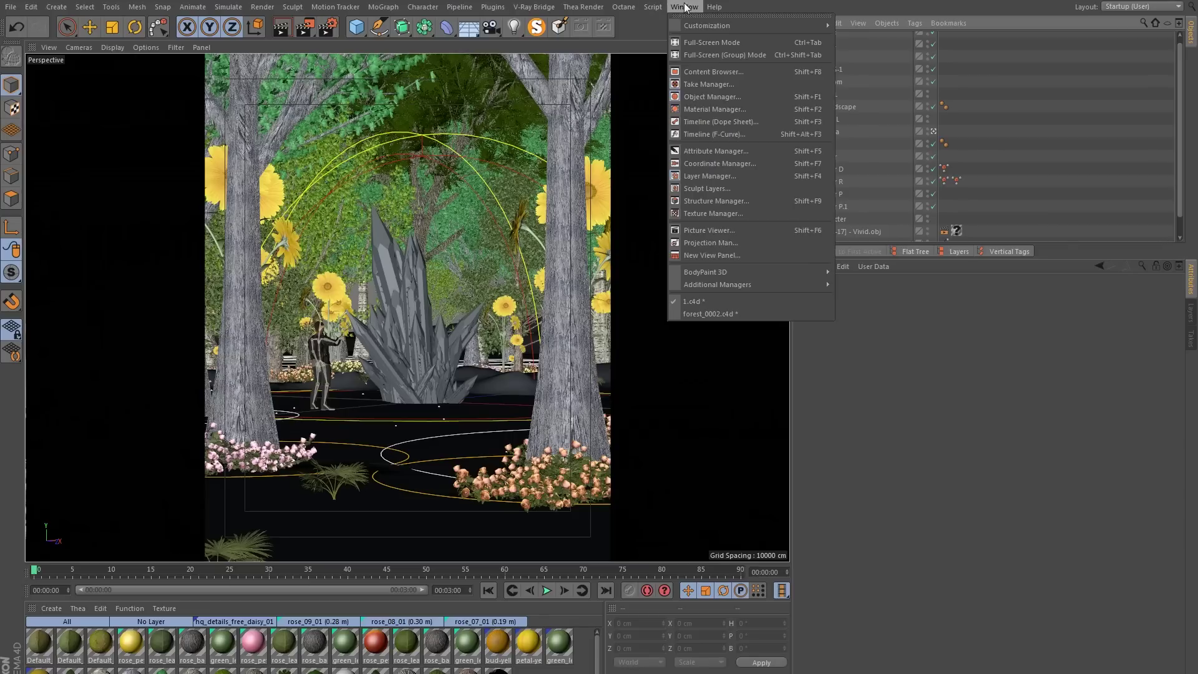
left_click(705, 72)
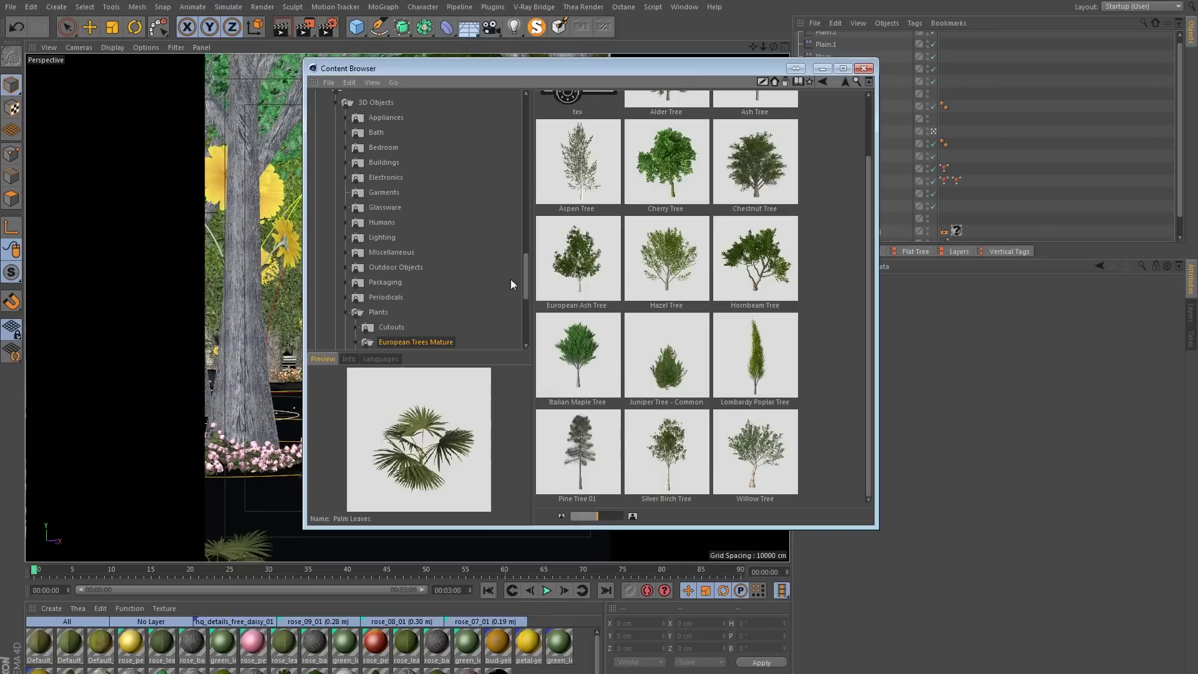
scroll(456, 308, "down", 5)
left_click(402, 312)
scroll(699, 296, "down", 10)
scroll(698, 296, "down", 3)
scroll(697, 294, "up", 10)
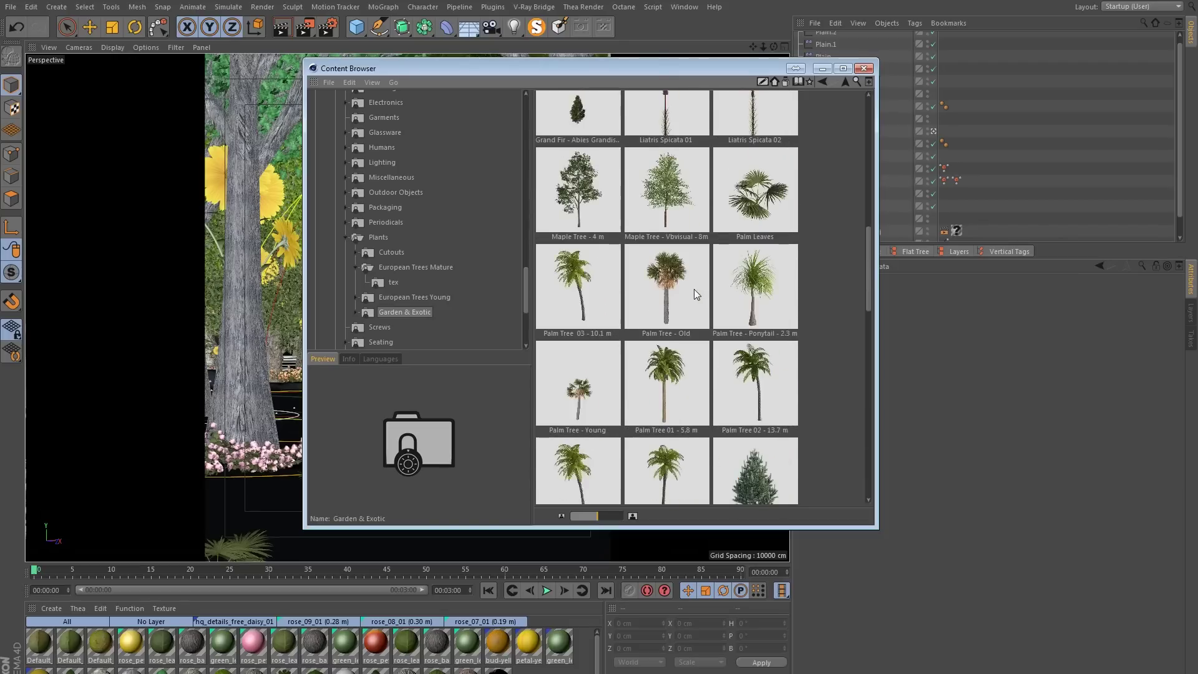
scroll(705, 249, "up", 3)
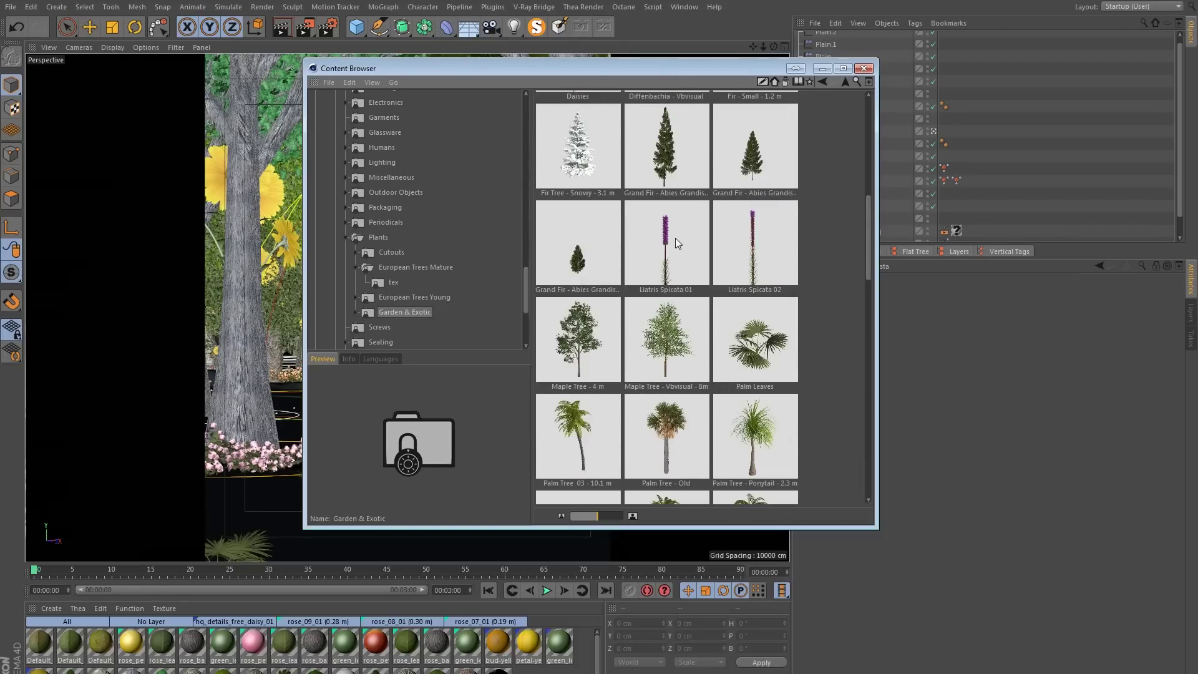
double_click(675, 238)
left_click(863, 68)
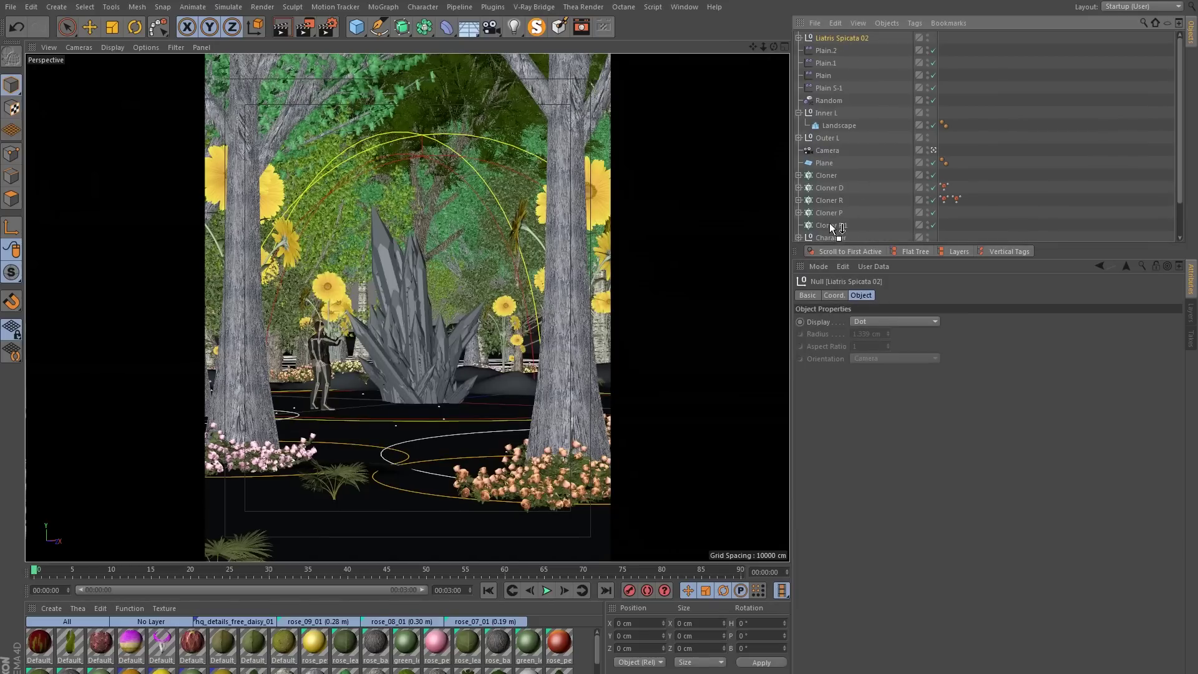
- Nest the Liatris Spicata 02 flower in Cloner P.1, with seed 99909 and clone scale 1 on X, Y and Z
left_click_drag(827, 228, 830, 226)
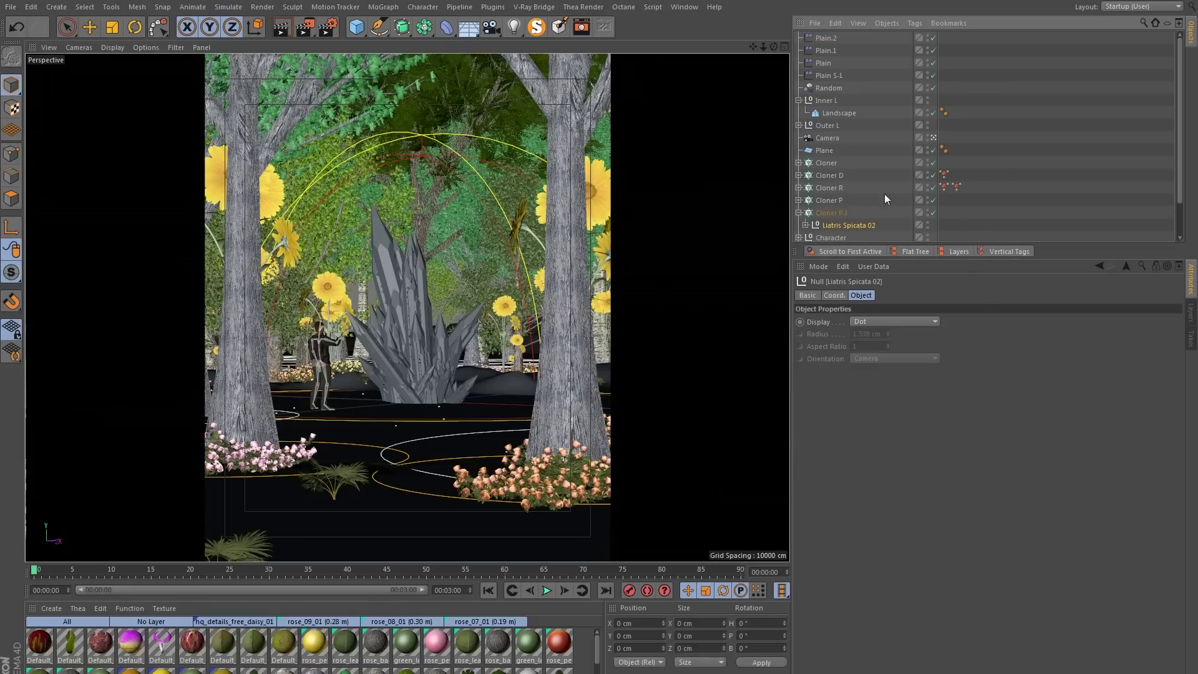
left_click(829, 214)
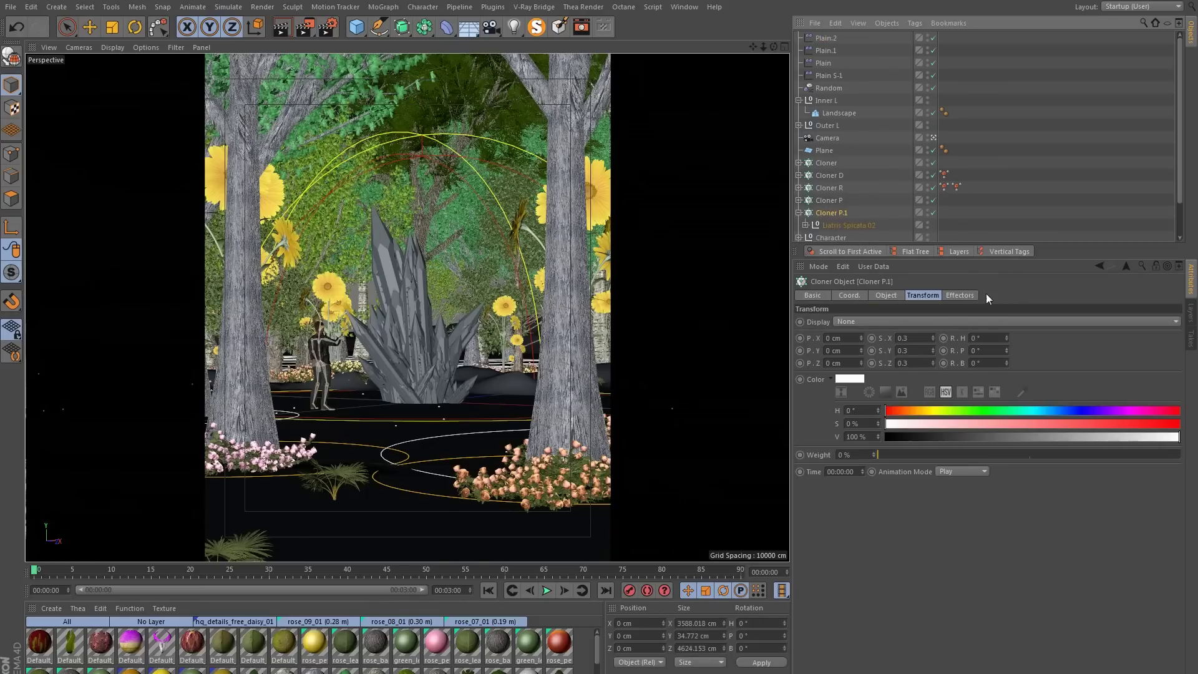
left_click(886, 295)
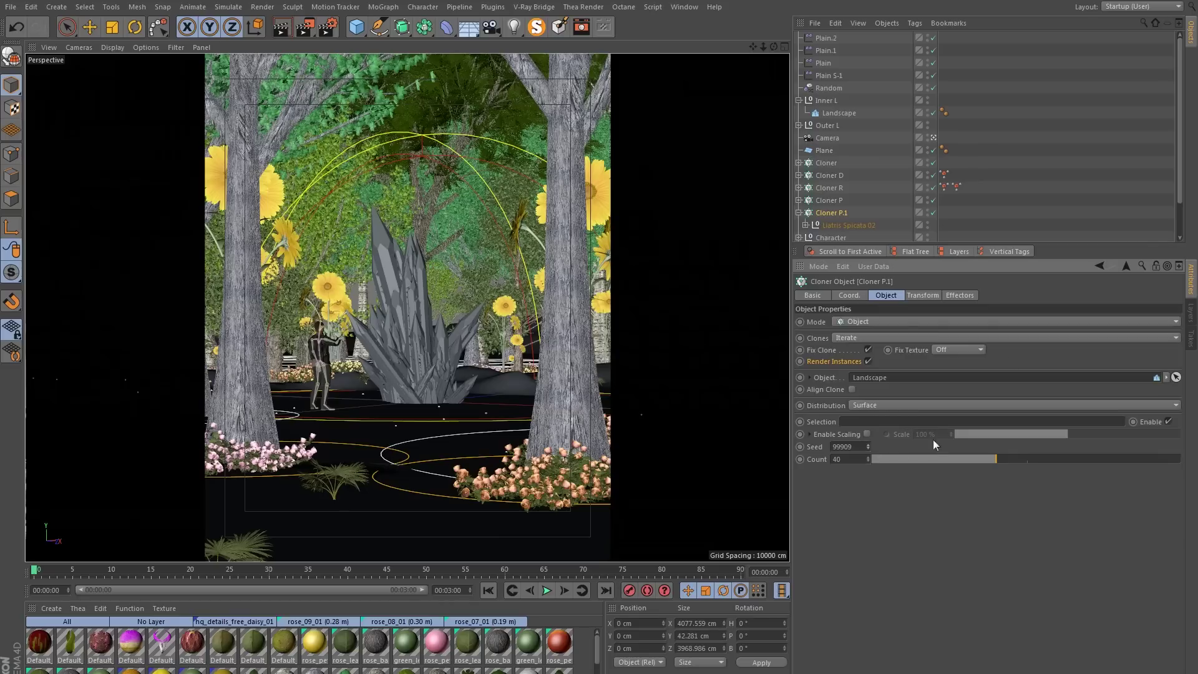
left_click(934, 295)
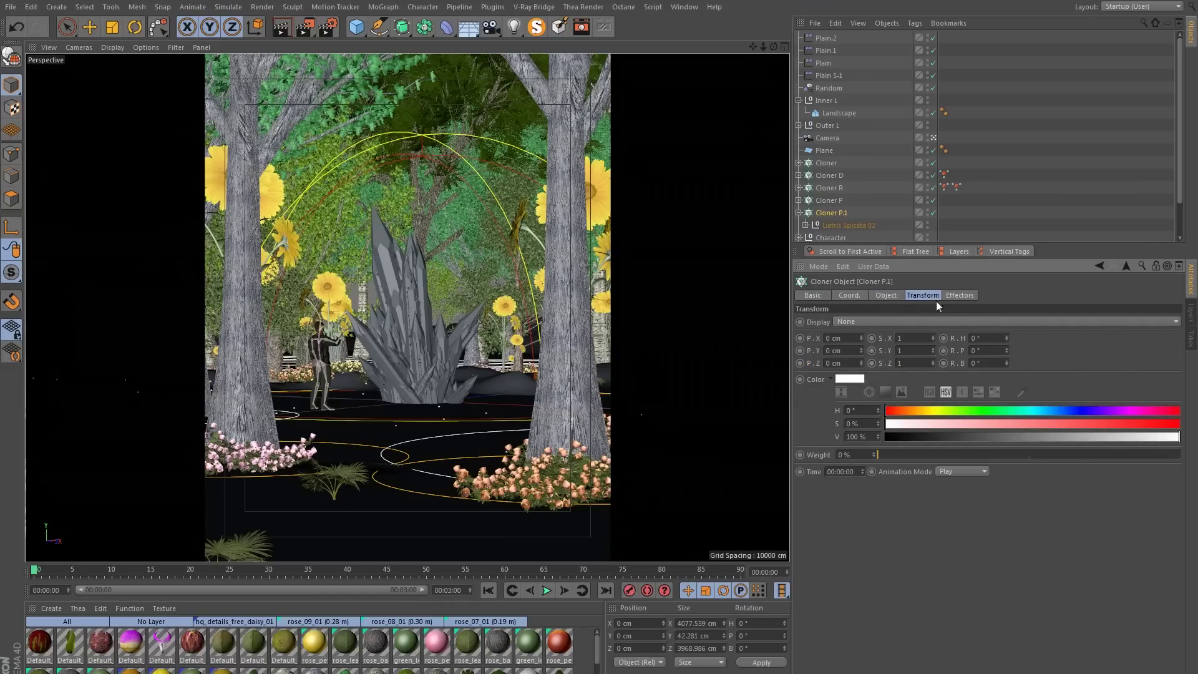
- Try a clone count of 100 for Cloner P.1 and settle on 200
left_click(887, 295)
type("100")
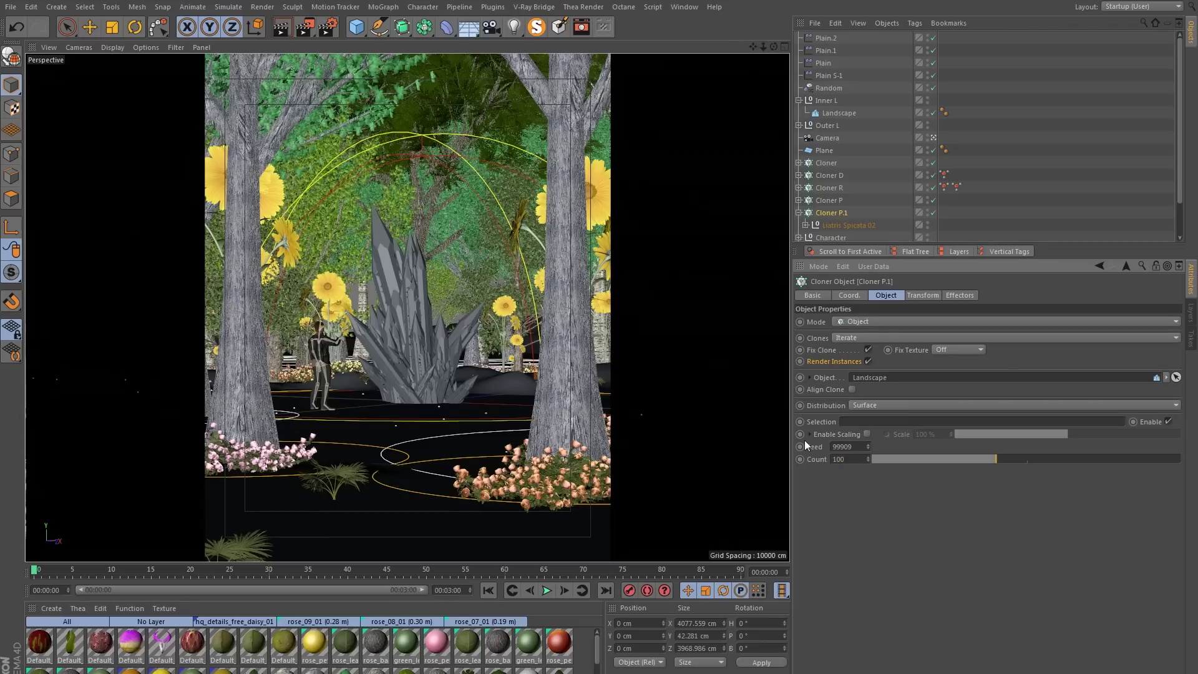
key("Return")
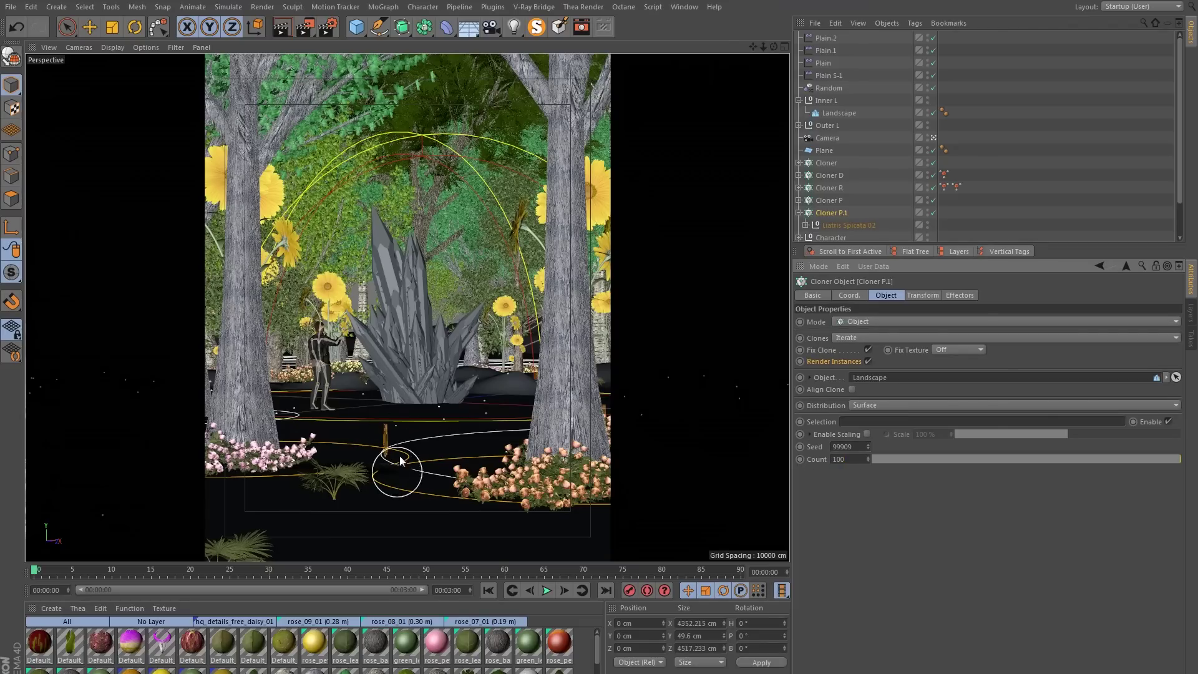
type("200")
key("Return")
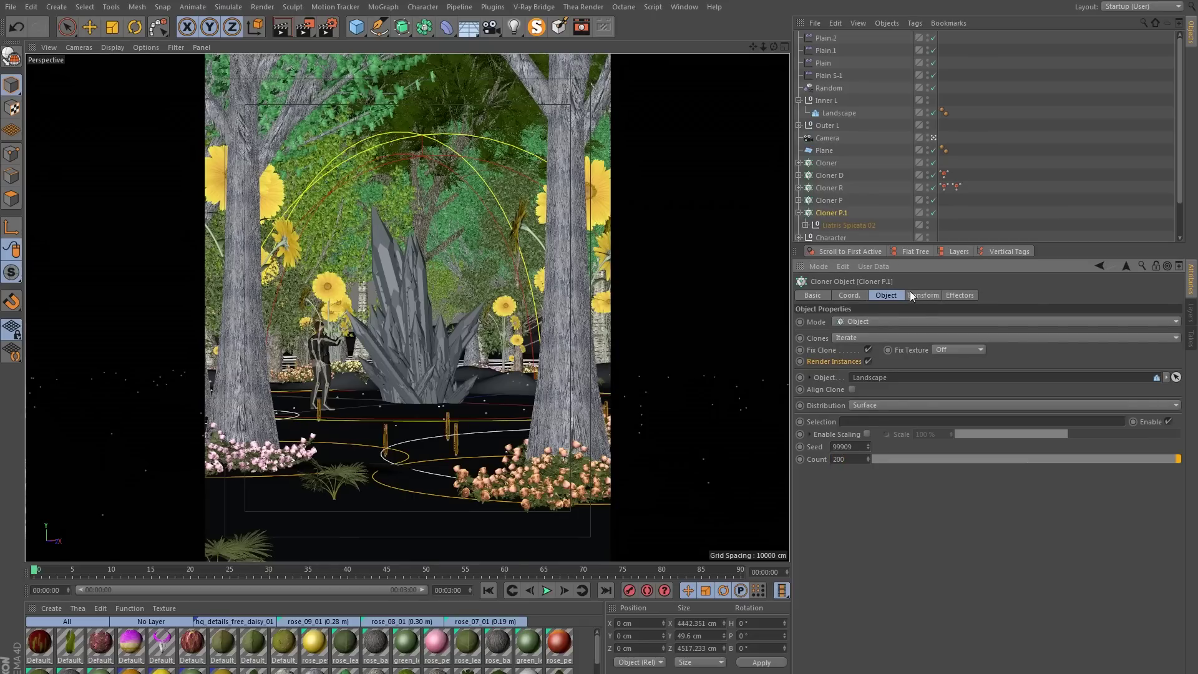
- Add a Random effector to Cloner P.1
left_click(382, 7)
mouse_move(437, 25)
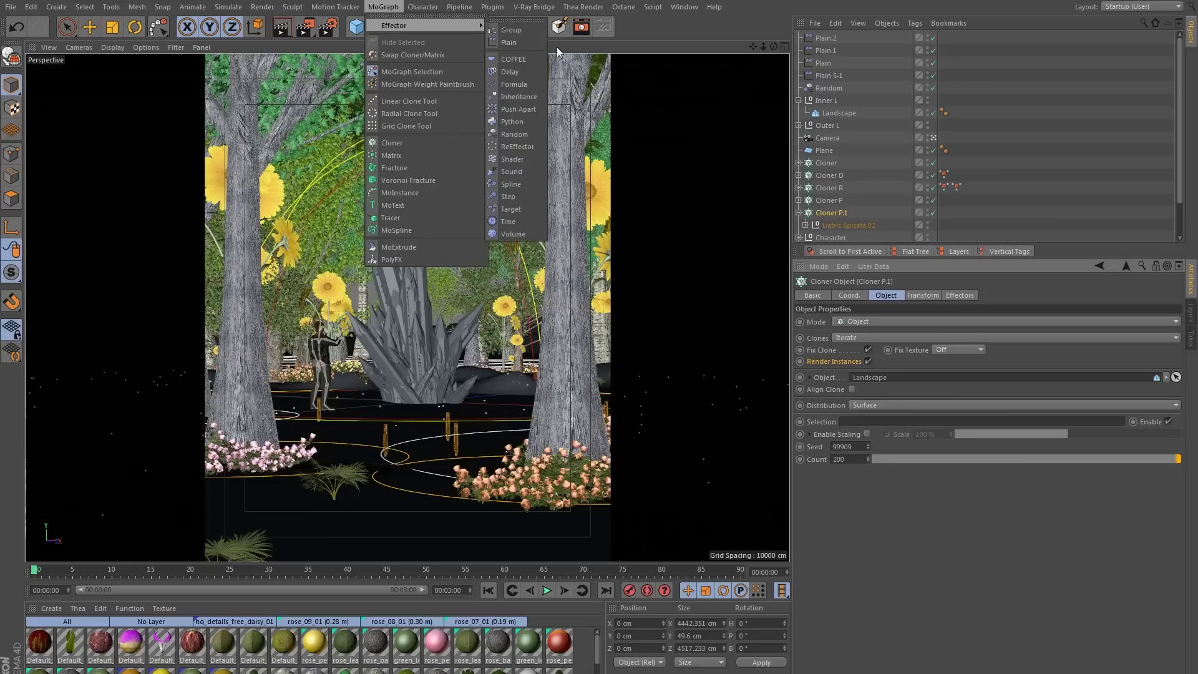
left_click(528, 135)
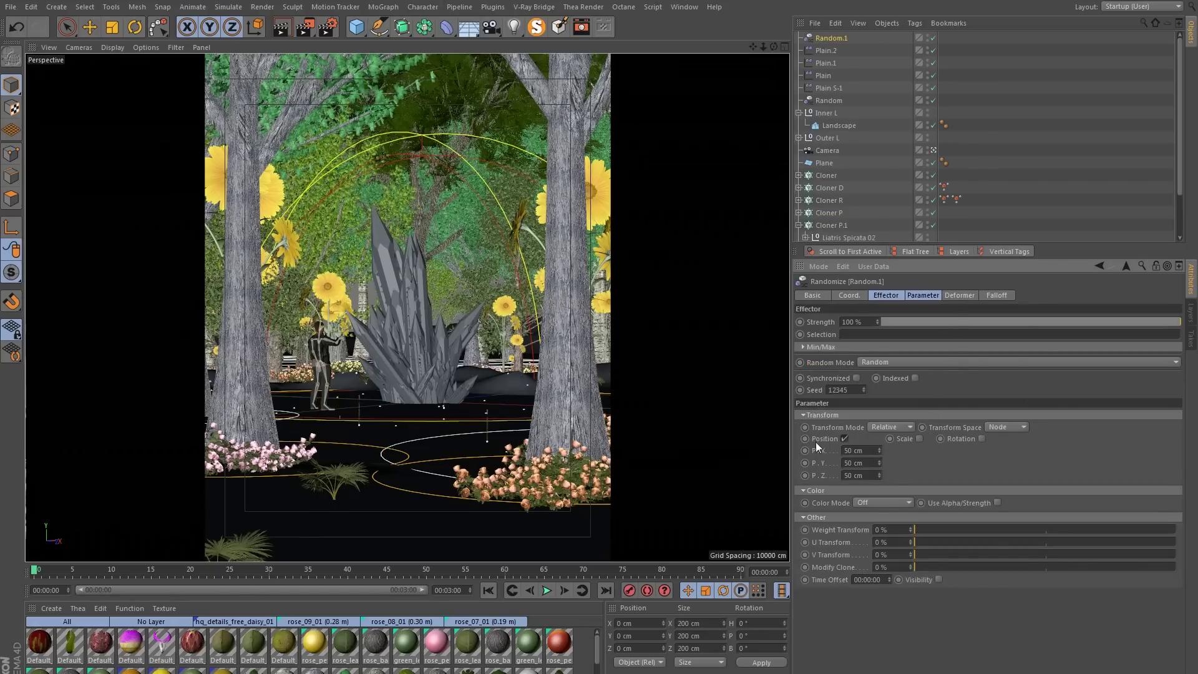
- Turn off the new Random effector's position variation and enable rotation with 11° on H, P and B
left_click(844, 439)
left_click(958, 438)
type("11")
key("Tab")
type("11")
key("Tab")
type("11")
key("Return")
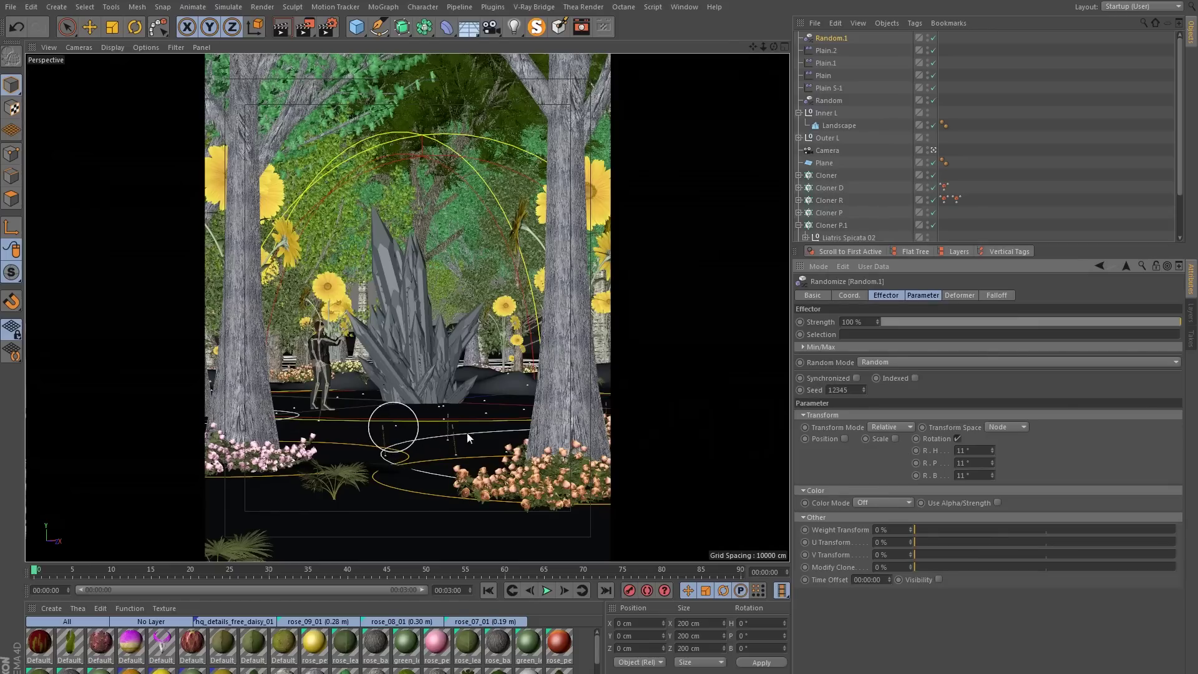
left_click(895, 439)
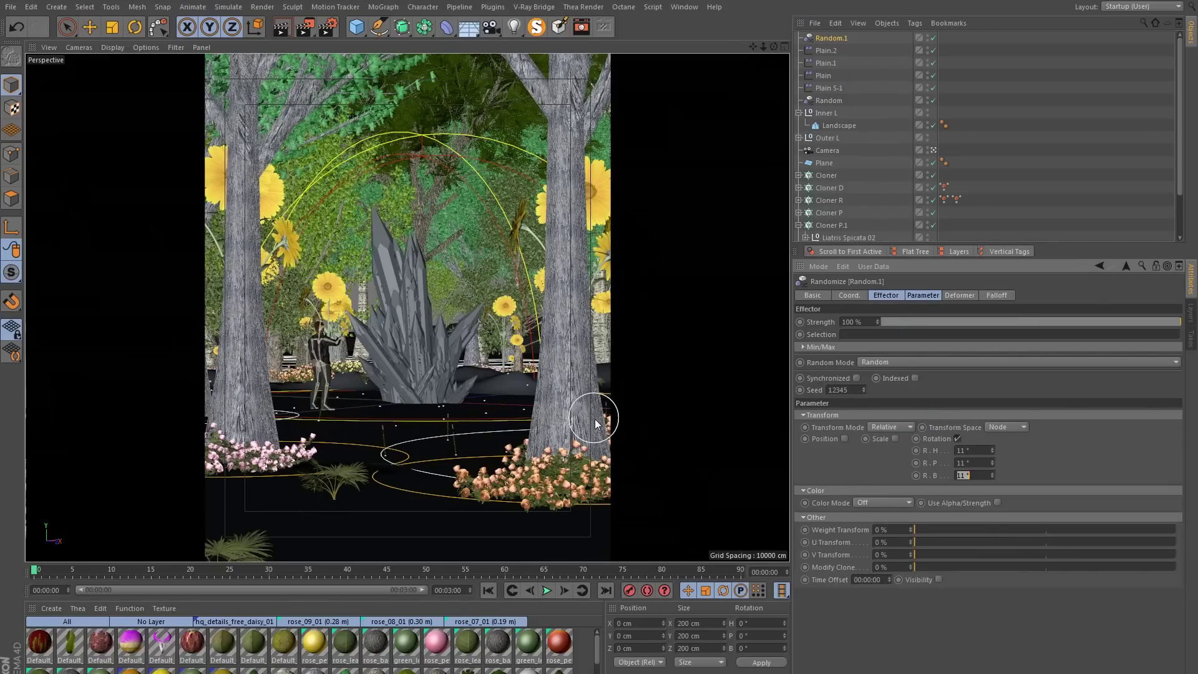
- Examine the ground, flowers and grass around the crystal in the f-Edit.jpg reference in the Picture Viewer
left_click(684, 7)
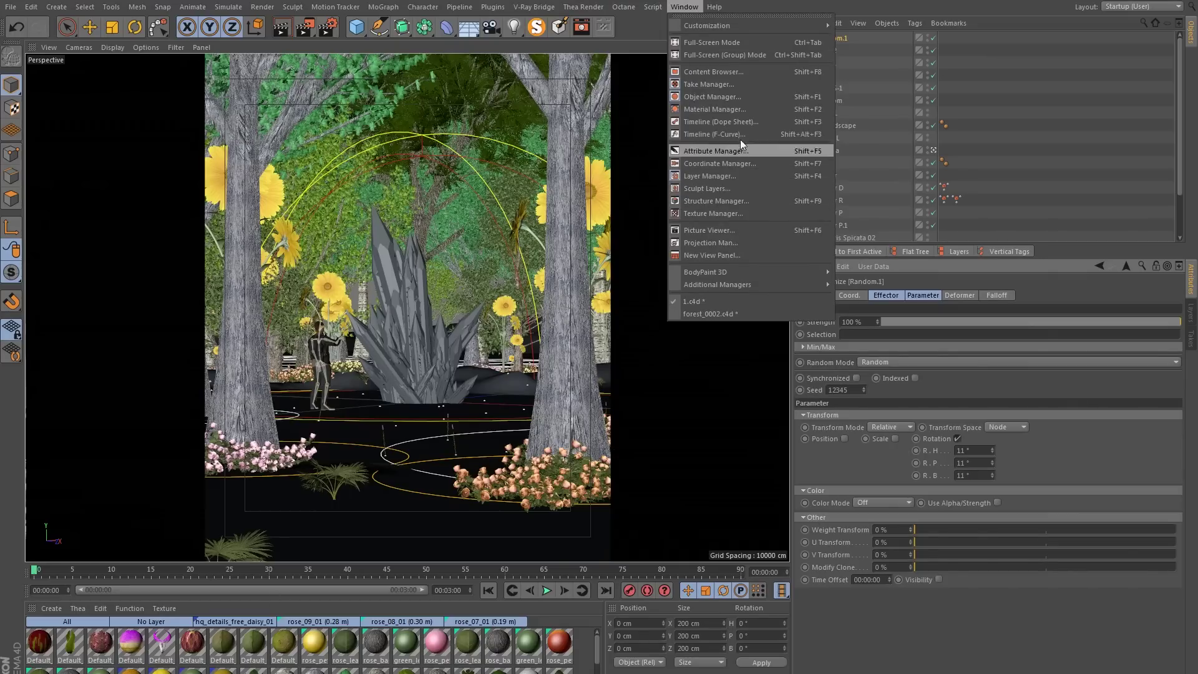
left_click(710, 230)
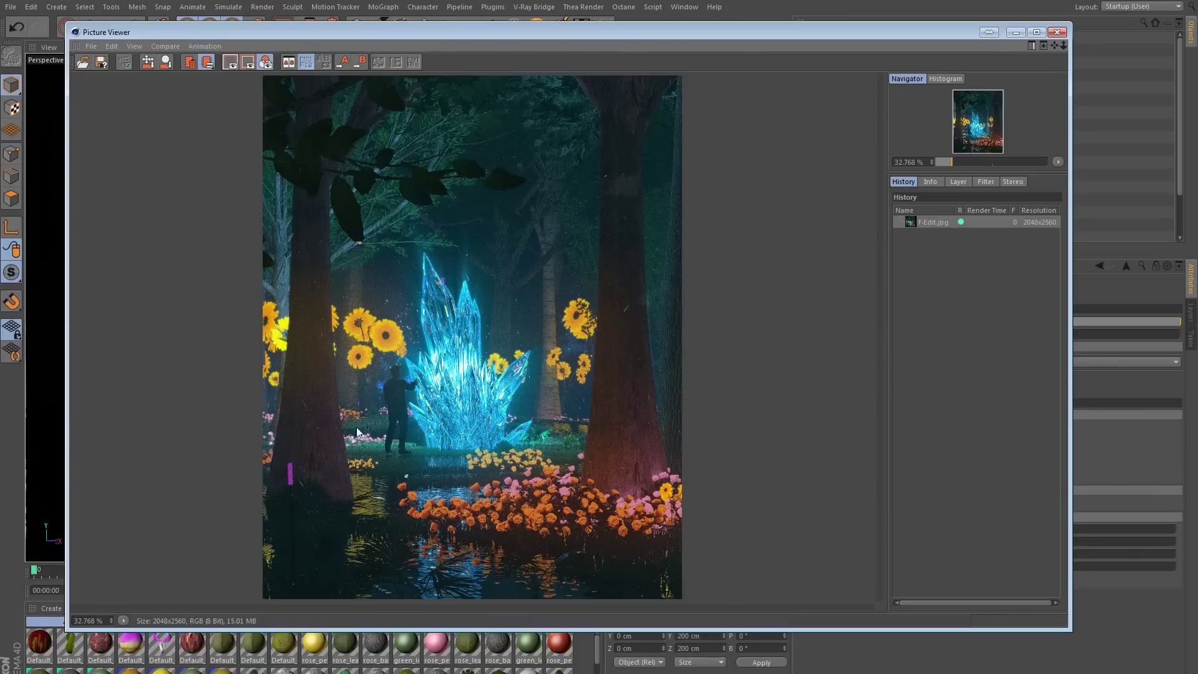
scroll(447, 467, "up", 2)
scroll(388, 561, "down", 2)
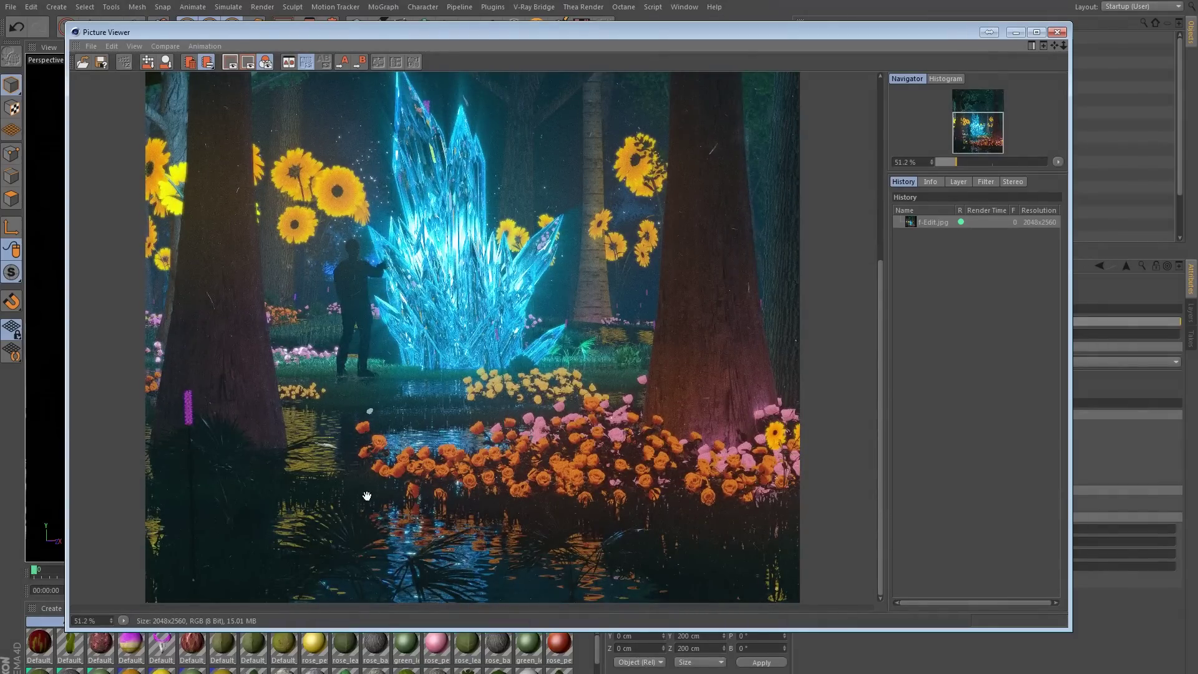
scroll(395, 431, "up", 3)
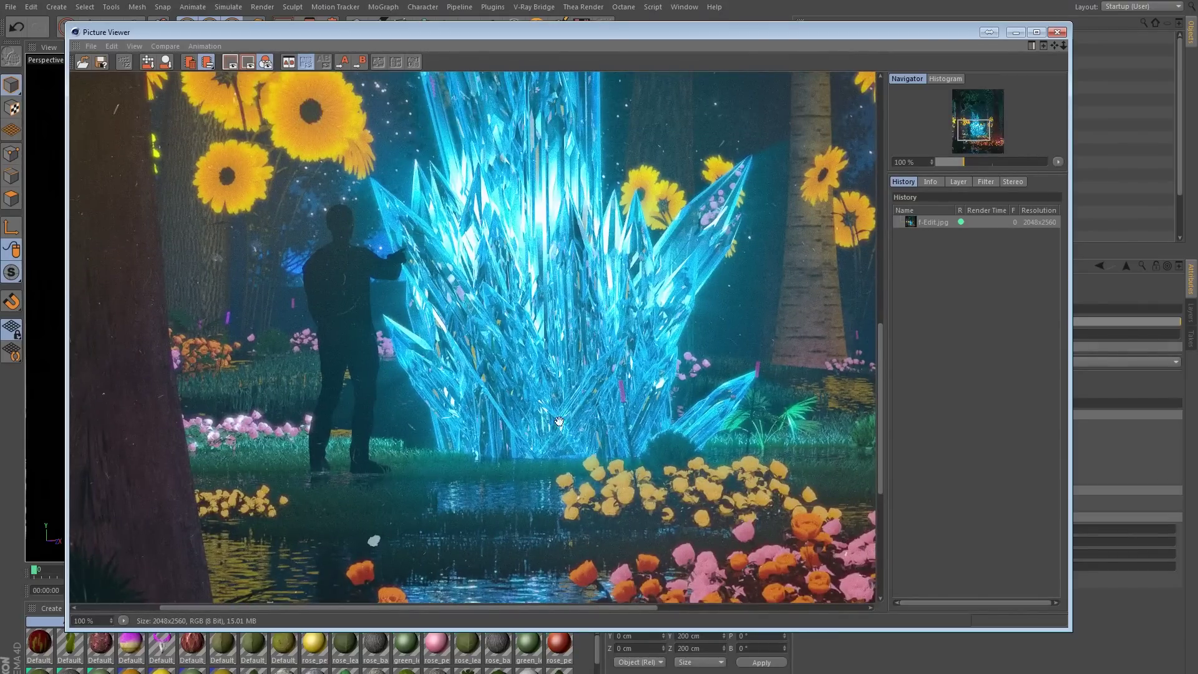
scroll(378, 404, "right", 4)
scroll(594, 426, "down", 5)
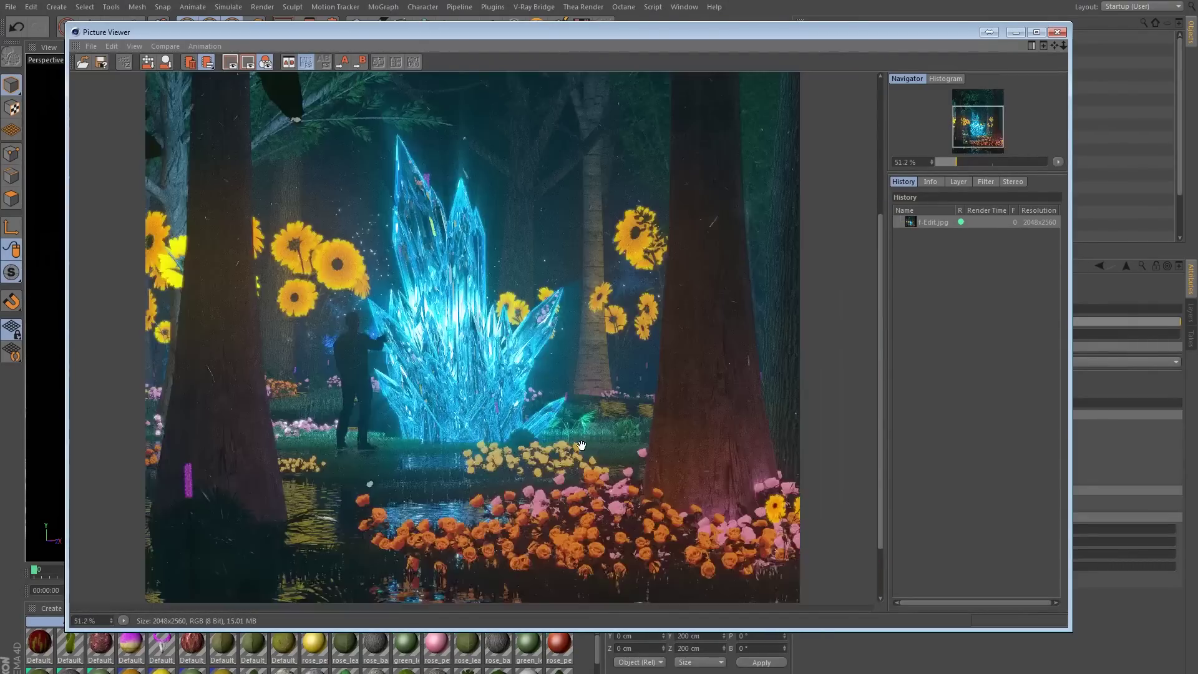
left_click(1057, 32)
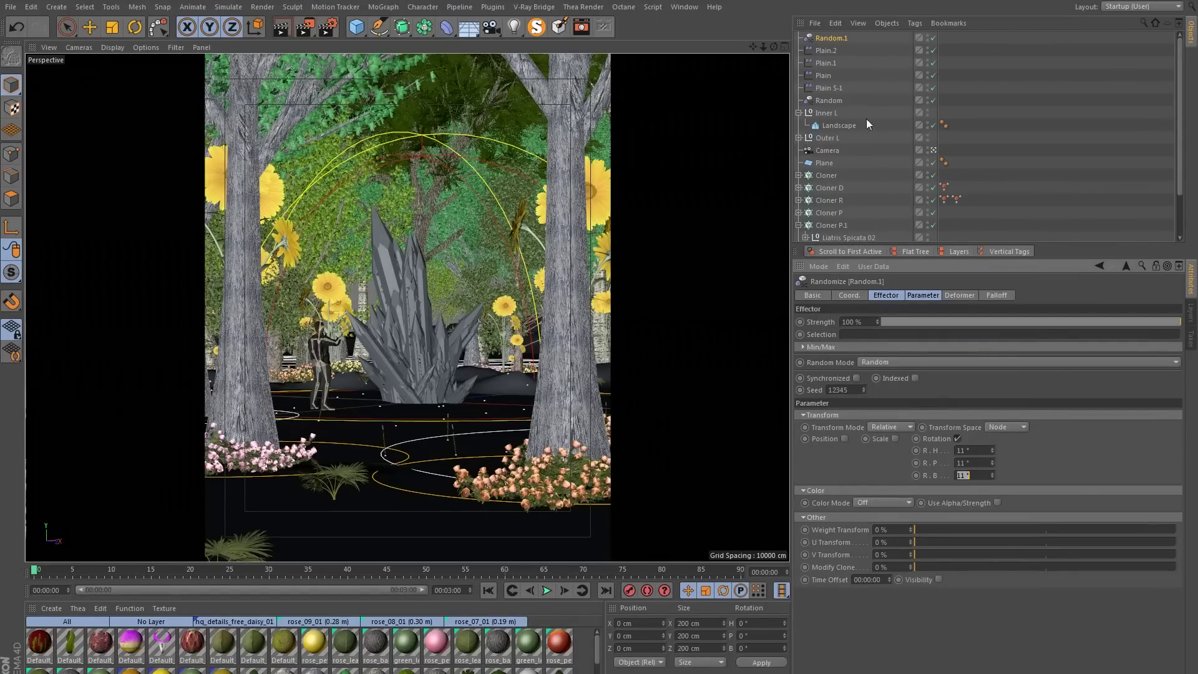
- Add grass to the Landscape object under Inner L and render a region preview of the ground area in the viewport
left_click(839, 125)
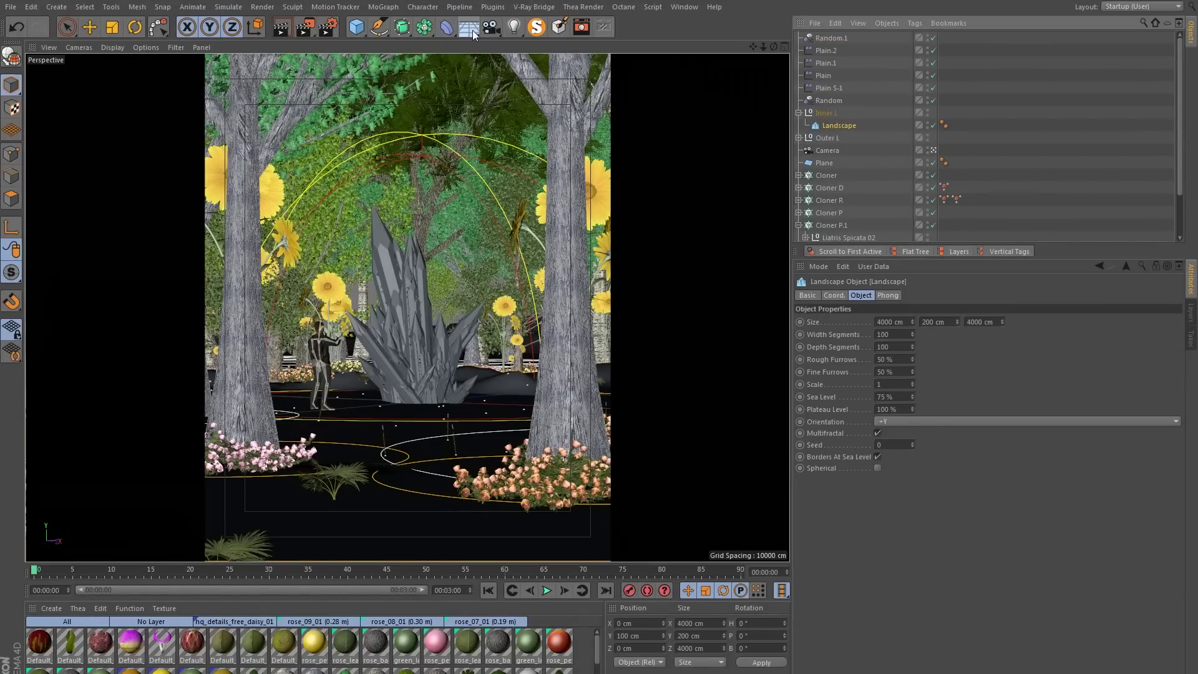
mouse_move(473, 28)
left_mouse_down()
mouse_move(516, 54)
mouse_move(601, 153)
left_mouse_up()
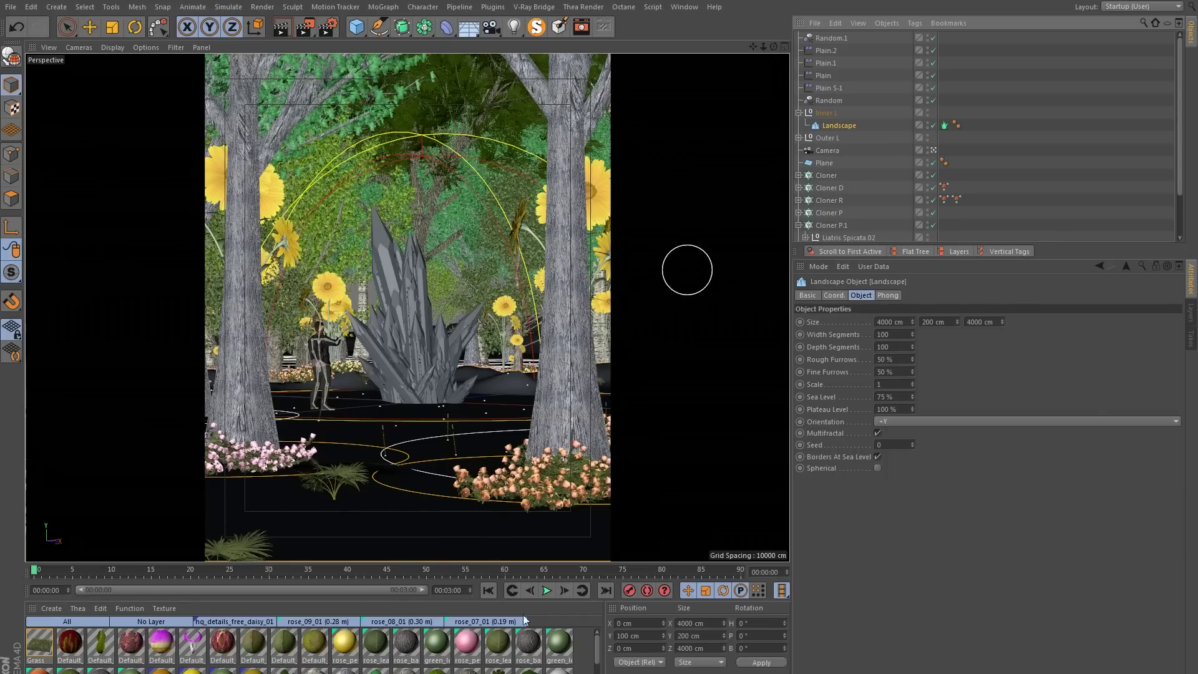
left_click_drag(305, 31, 342, 40)
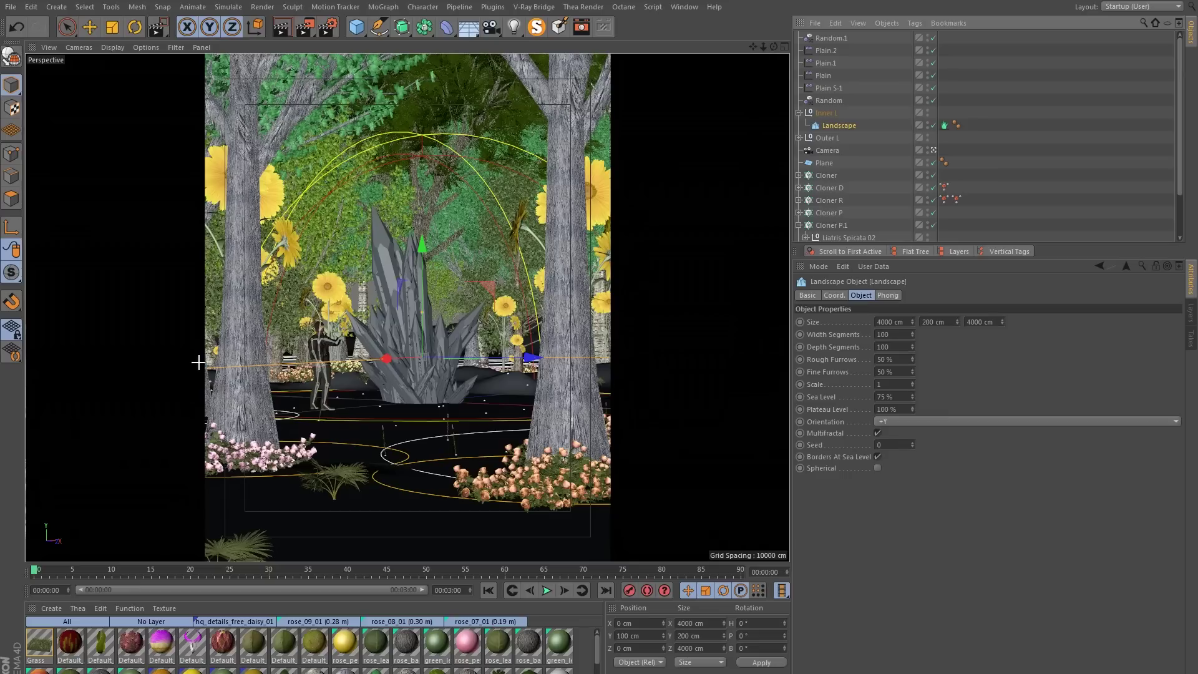
left_click_drag(201, 366, 618, 643)
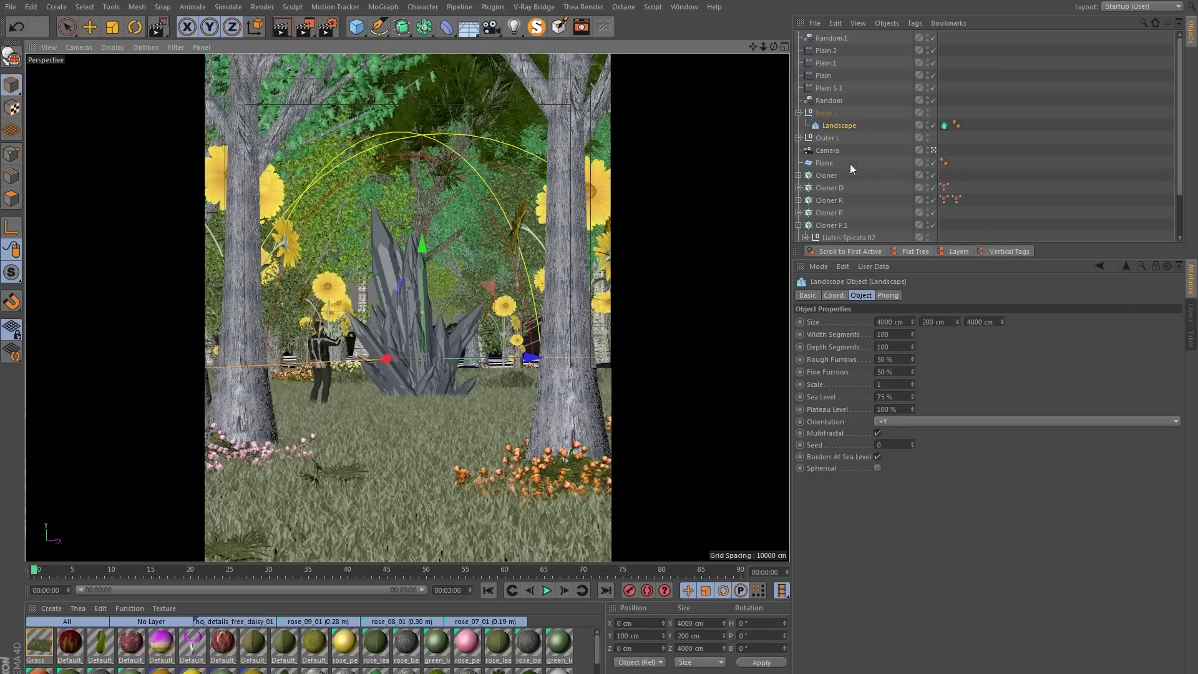
- Set the blade length of the Landscape object's grass material to 10 cm
left_click(945, 126)
left_click(809, 322)
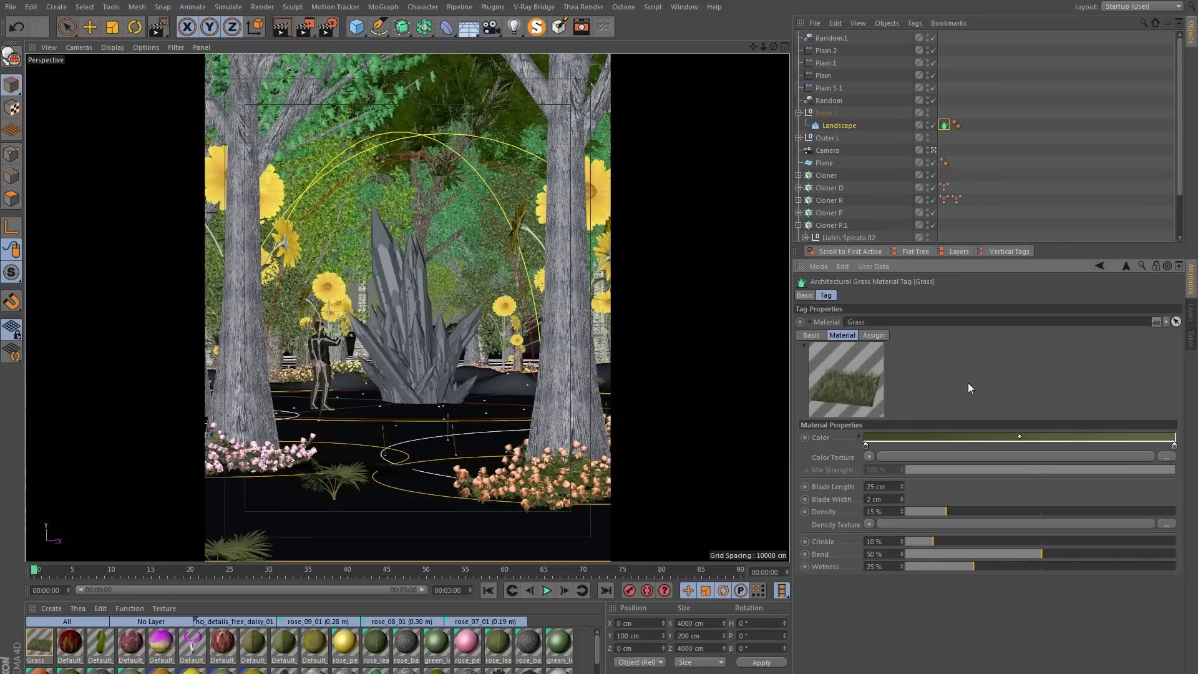
double_click(880, 487)
key("Return")
left_click(880, 499)
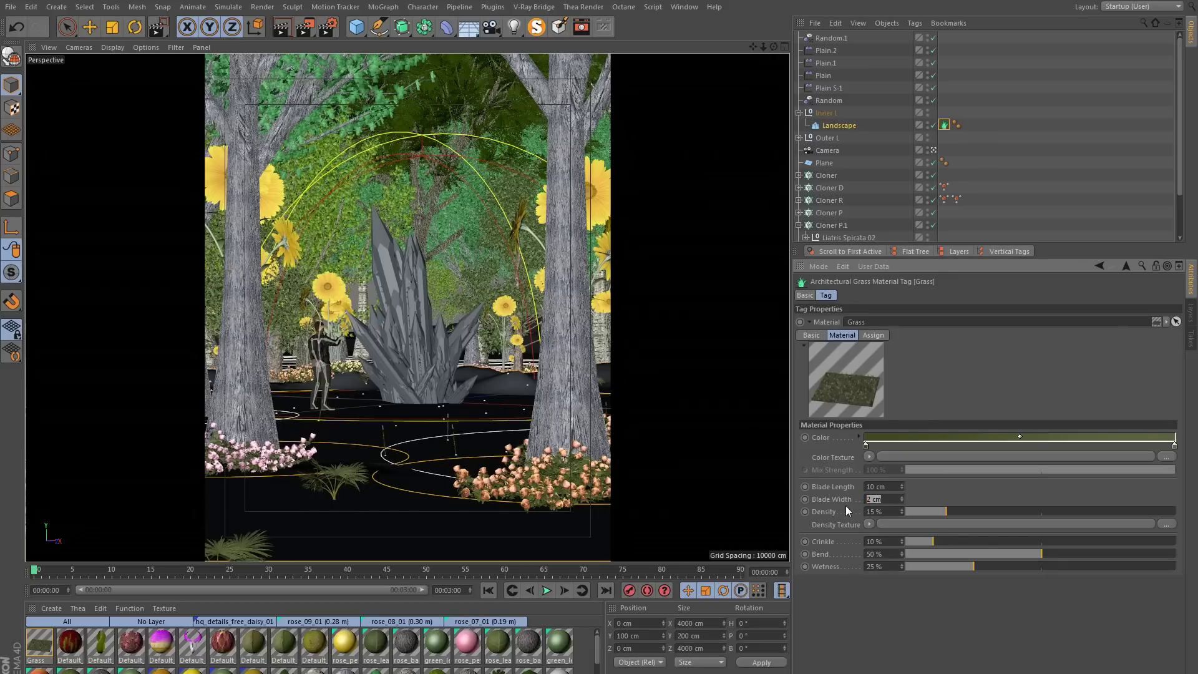
- Load a Noise shader as the grass material's density texture
left_click(894, 512)
left_click(869, 524)
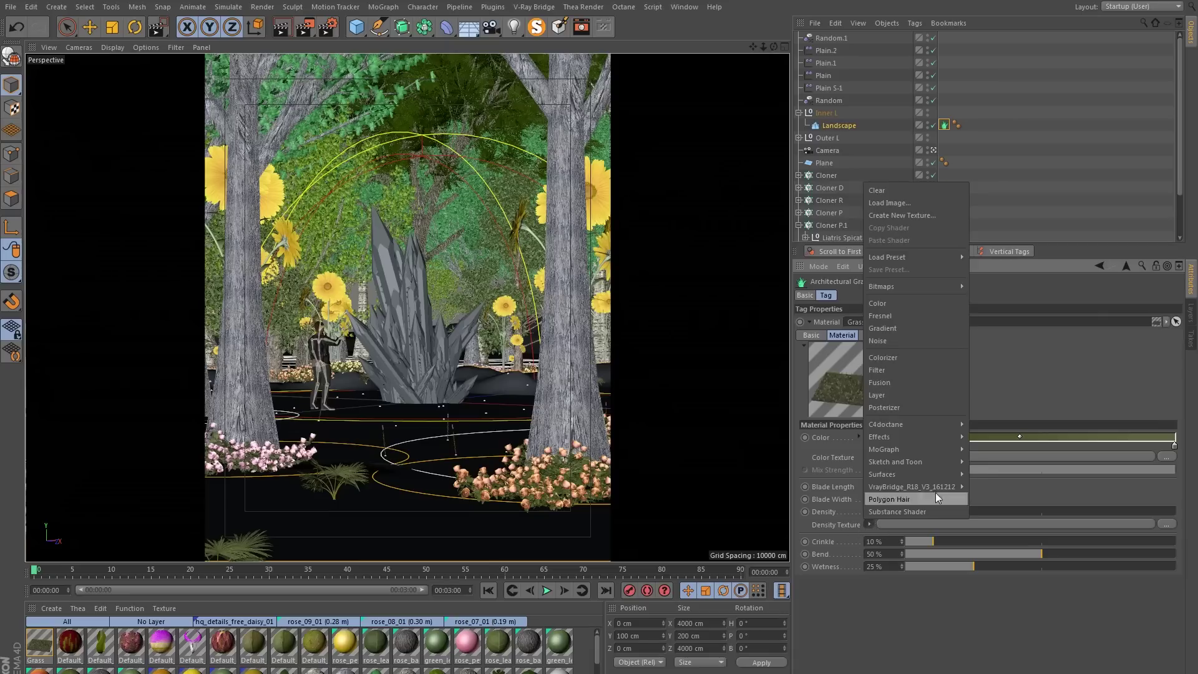
left_click(879, 342)
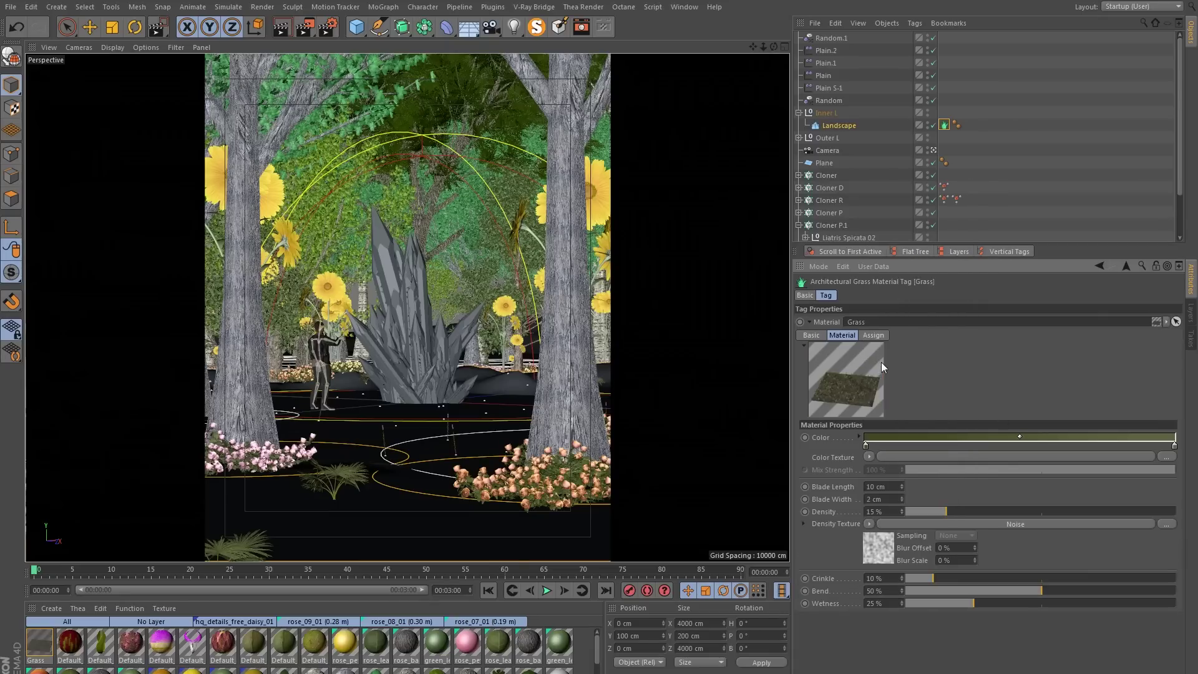
- Open the grass material preview in a separate window, enlarge it and place it over the viewport
right_click(846, 385)
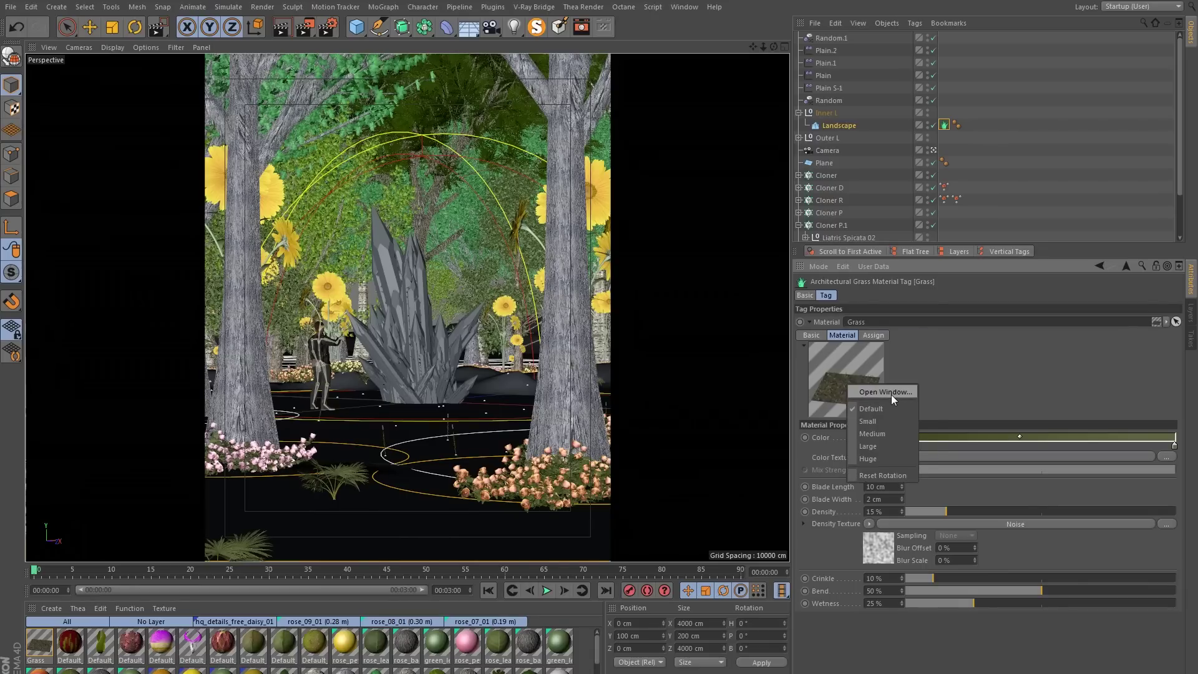
left_click(891, 394)
left_click_drag(864, 348, 347, 222)
left_click_drag(420, 323, 697, 621)
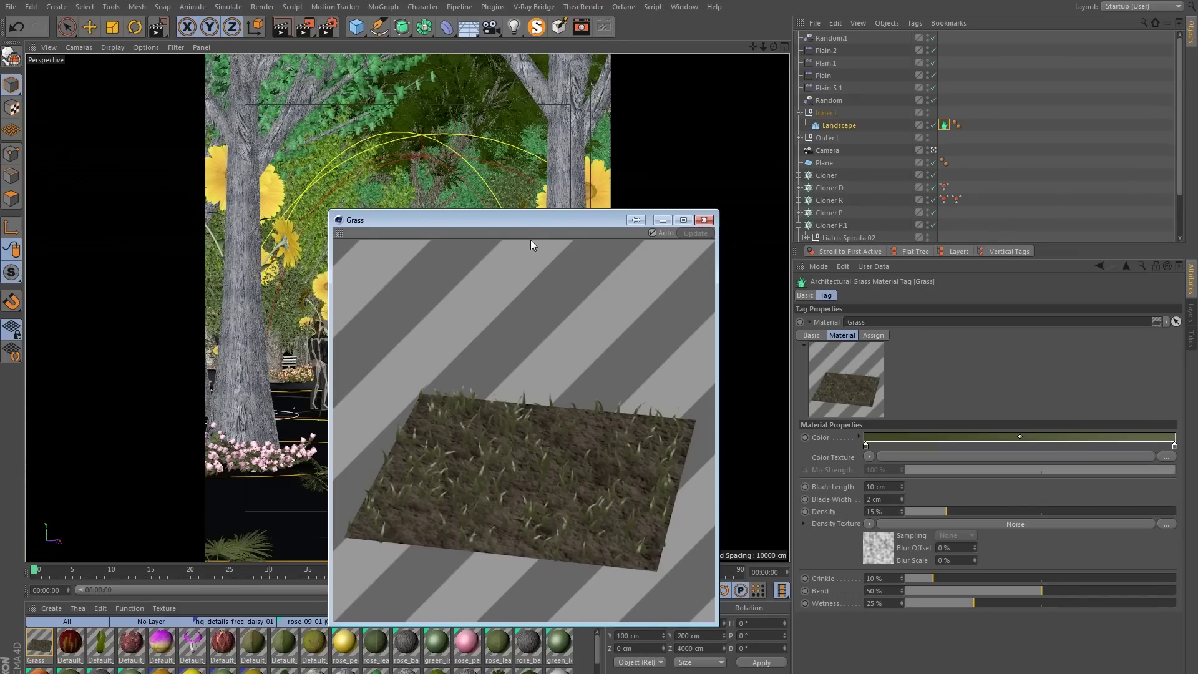
left_click_drag(525, 224, 420, 156)
- In the grass density Noise shader, set the contrast to 100% and the space to UV (2D)
left_click(883, 559)
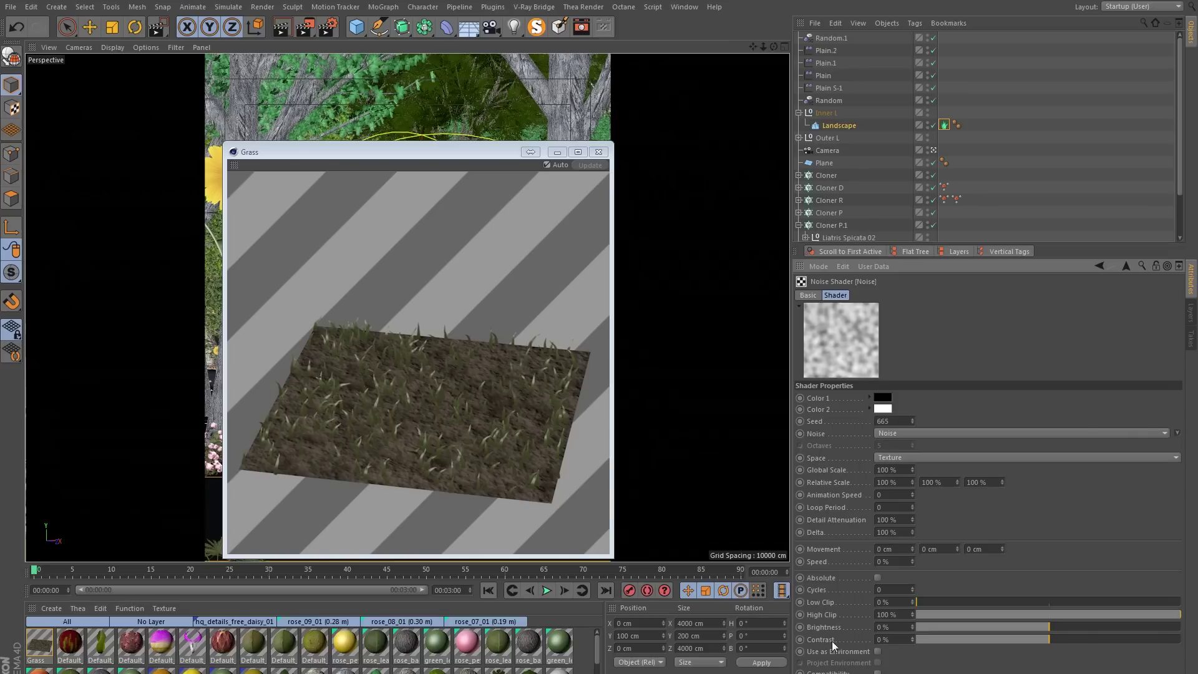
left_click_drag(1079, 642, 1190, 638)
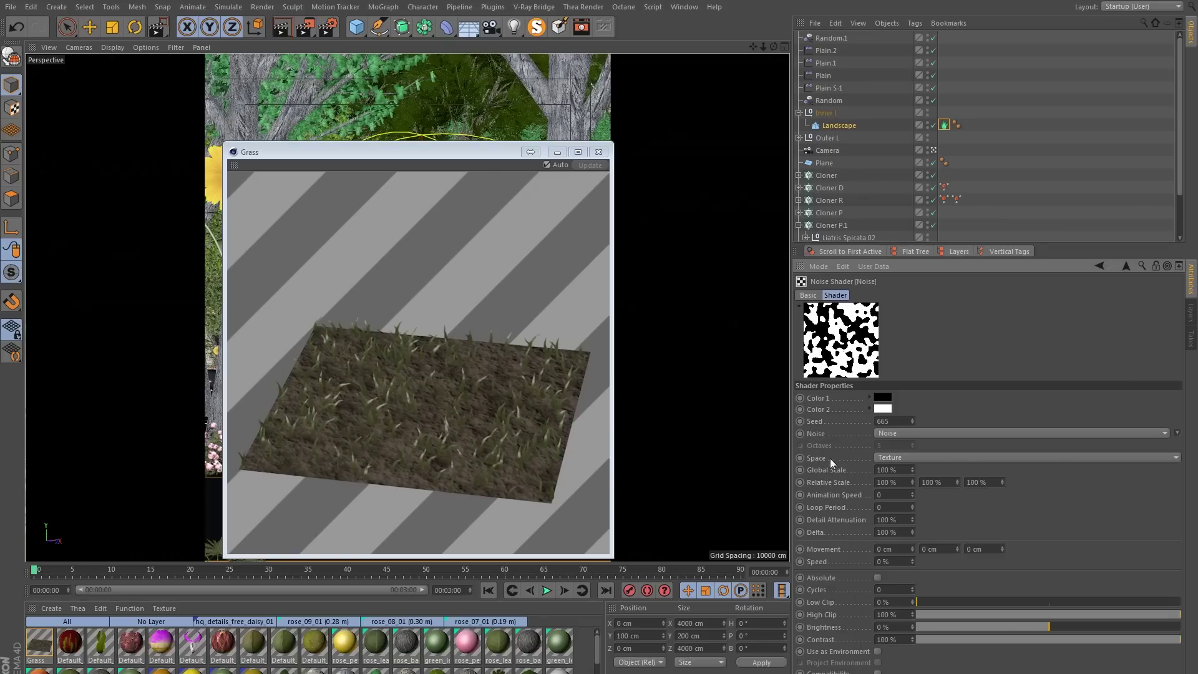
left_click(910, 460)
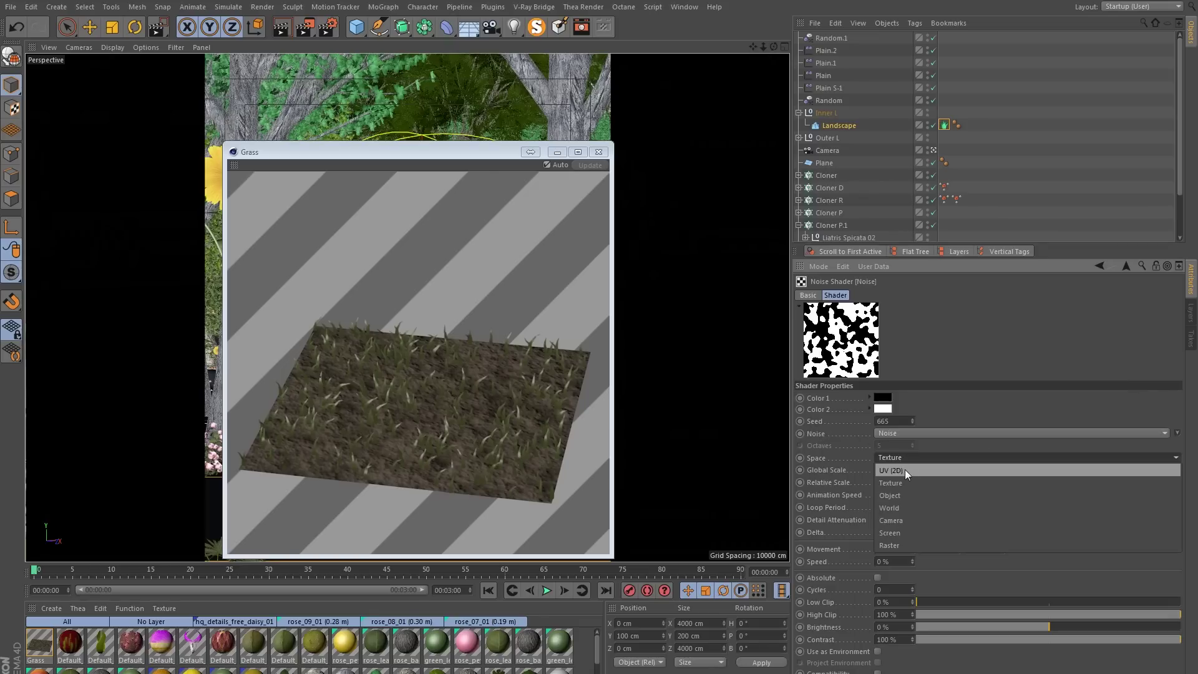
left_click(905, 469)
left_click(629, 462)
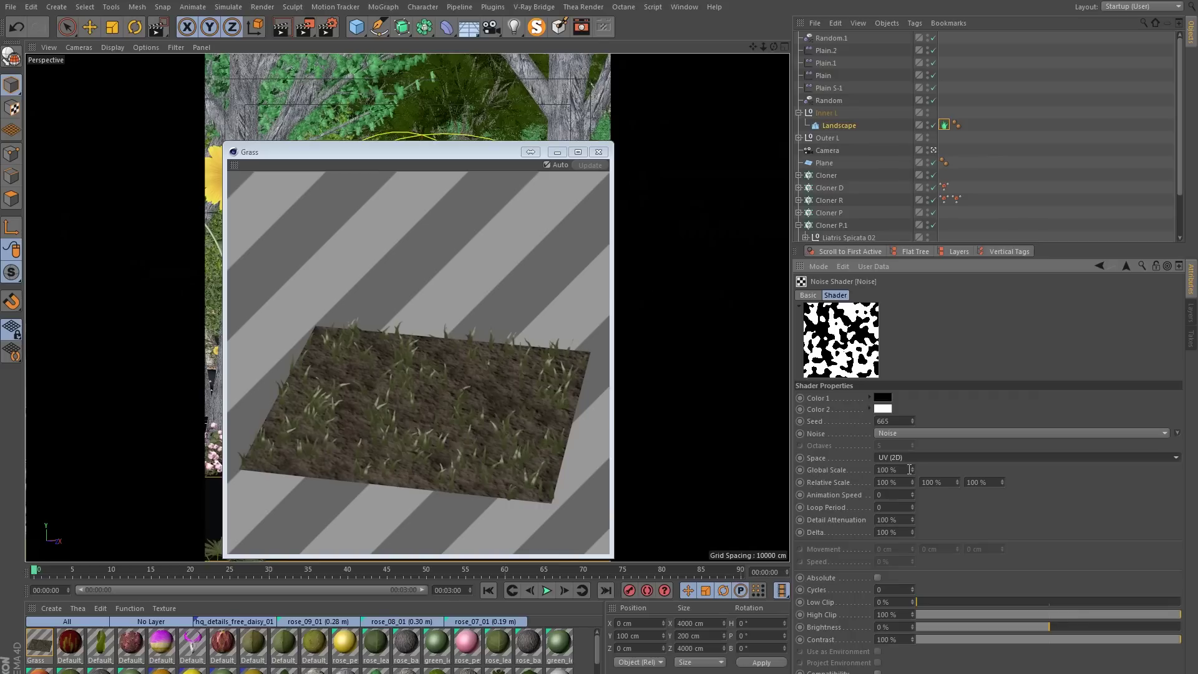
- Set the density noise's global scale to 50% and close the grass preview window
left_click_drag(909, 469, 799, 474)
type("50")
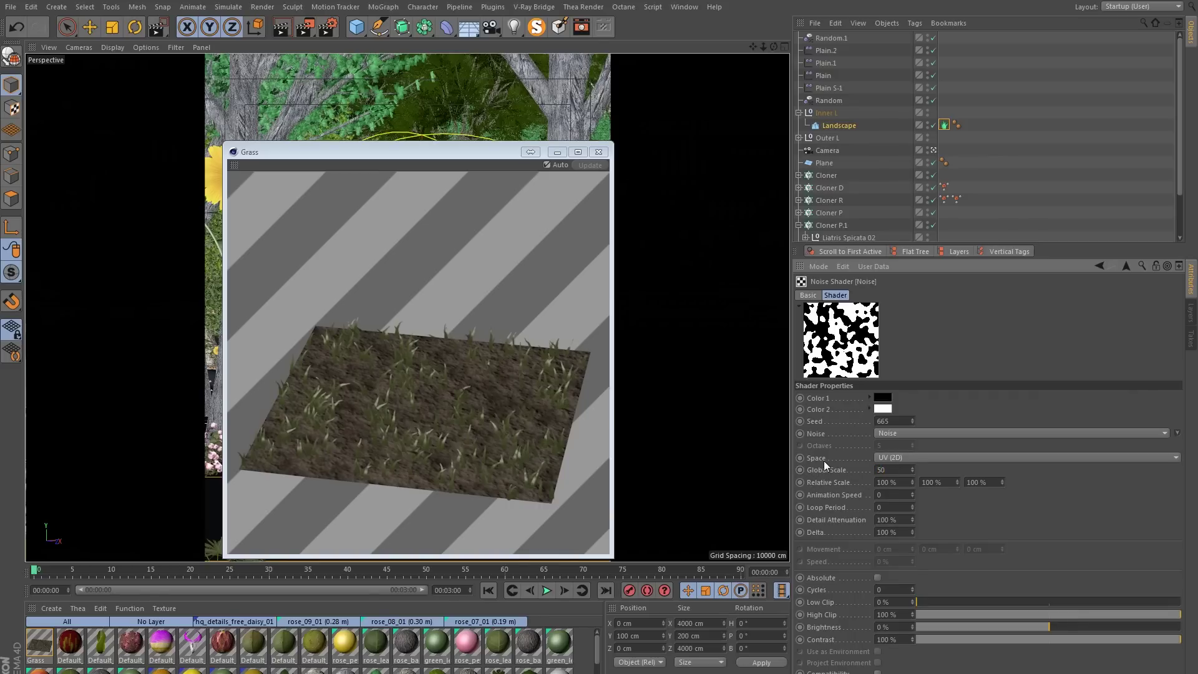
key("Return")
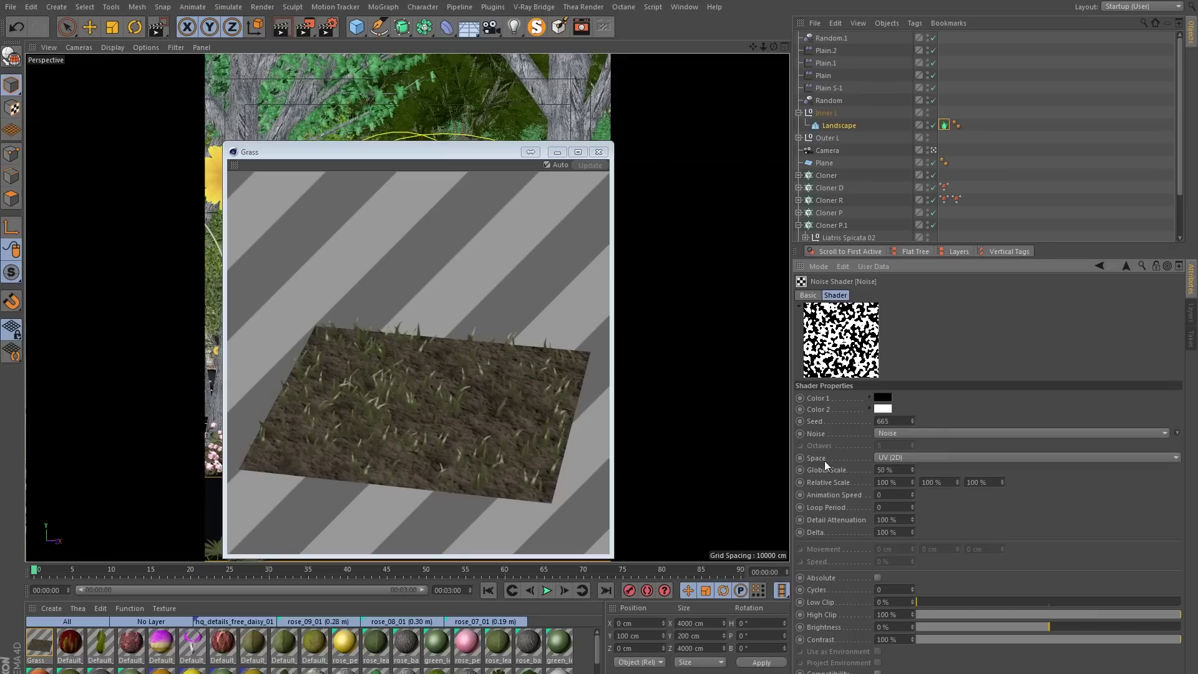
left_click(599, 153)
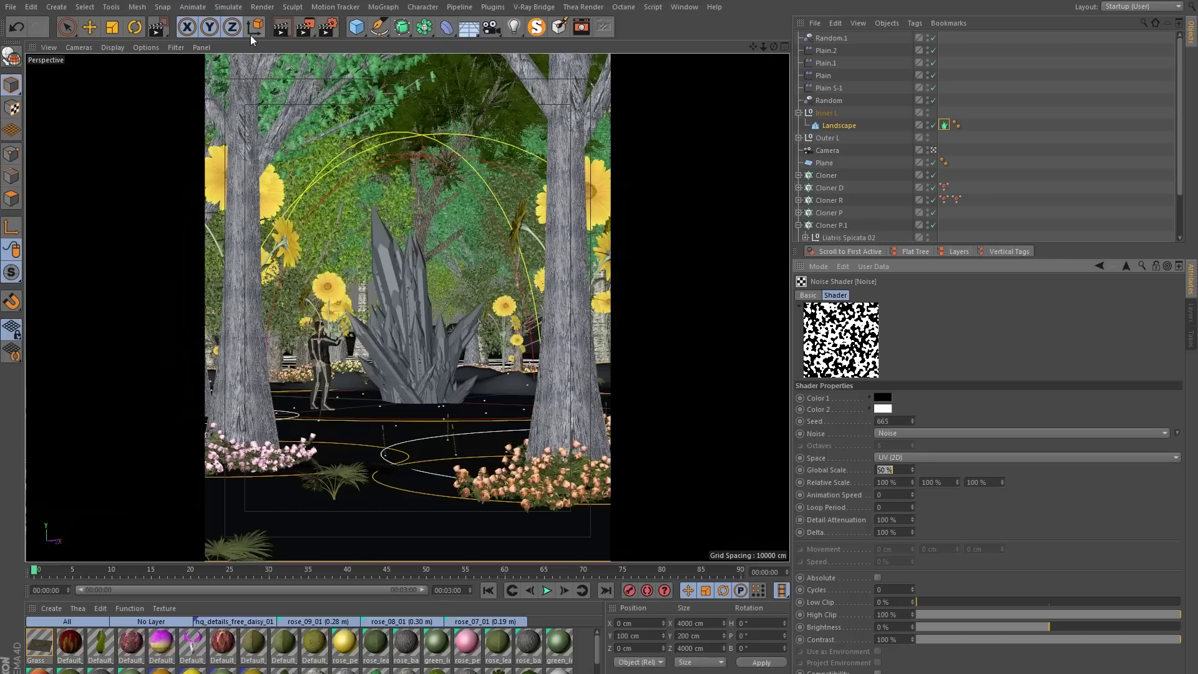
- Create a new material and set its color to black
left_click_drag(441, 562, 455, 482)
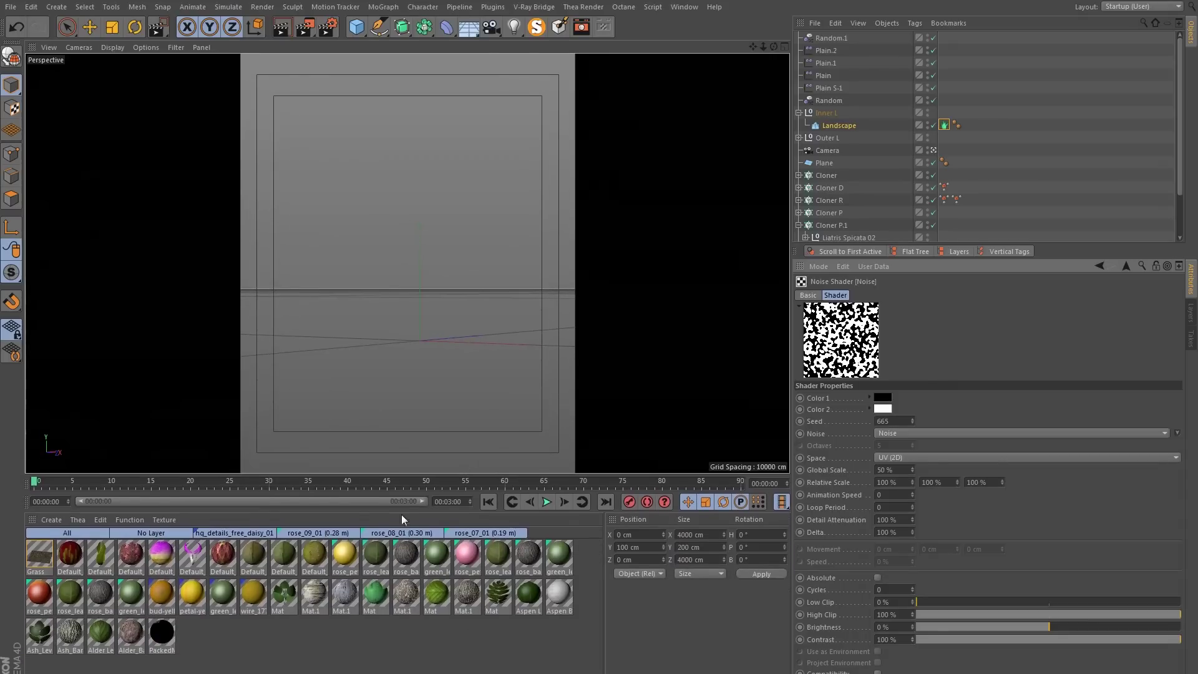
double_click(233, 631)
double_click(38, 554)
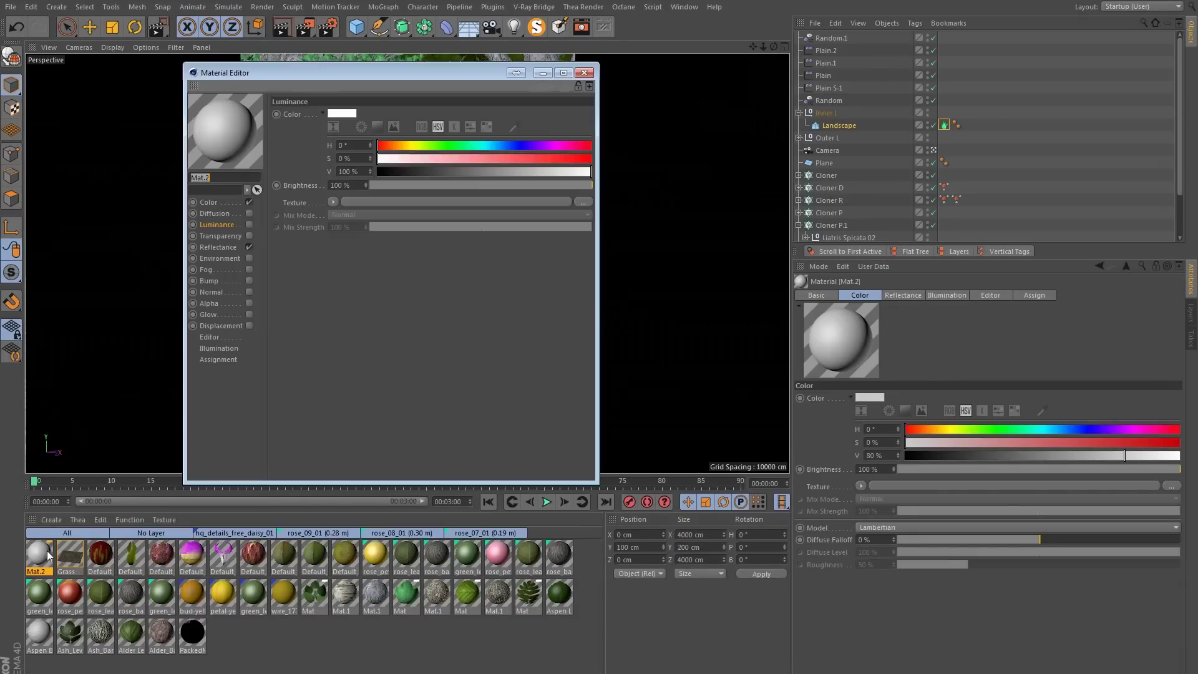
left_click(337, 129)
left_click_drag(335, 139, 302, 156)
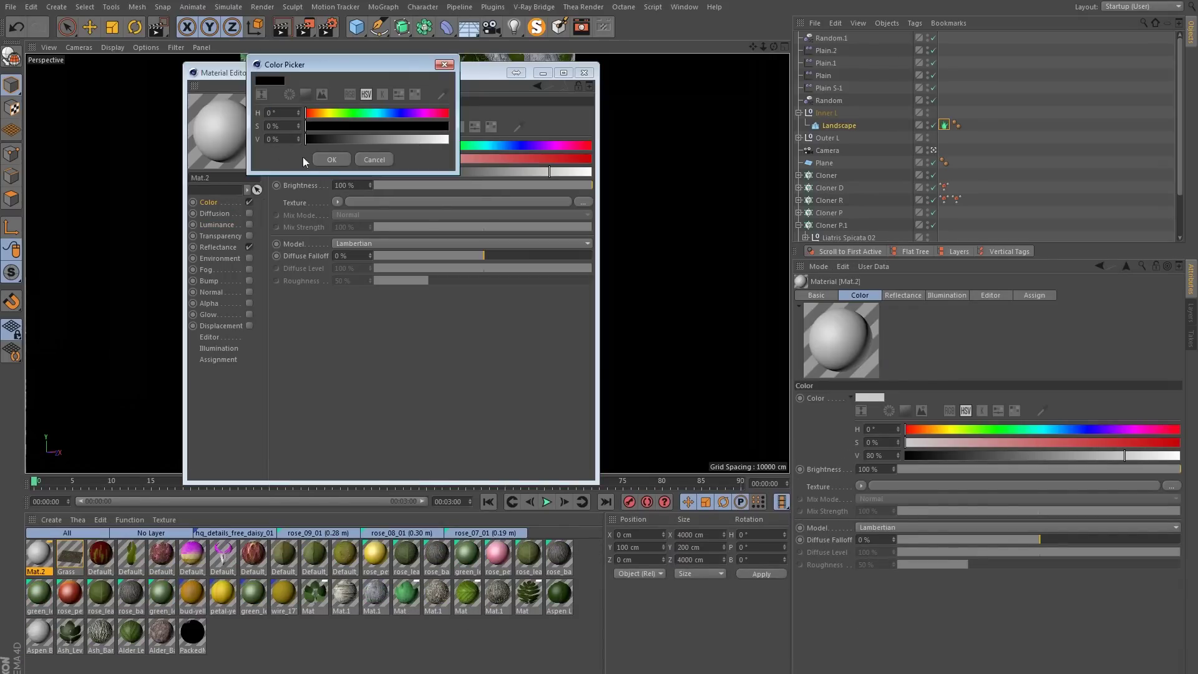
left_click(345, 159)
- Replace the new material's default specular with a Reflection (Legacy) layer
left_click(228, 247)
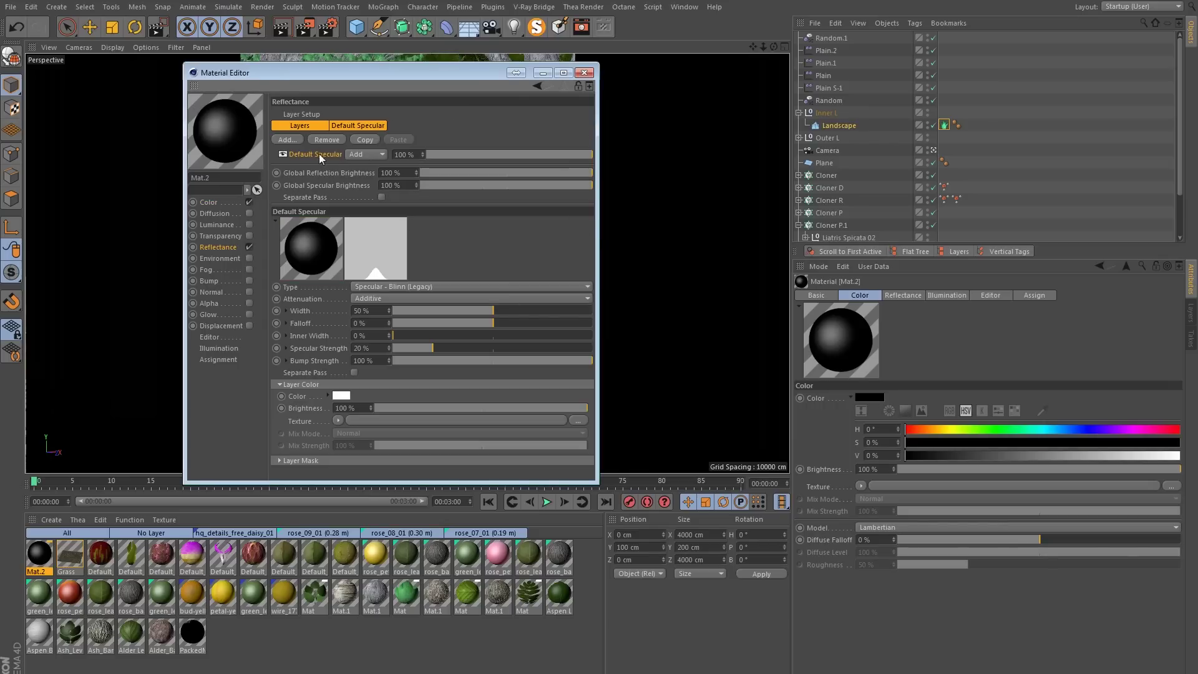
left_click(326, 139)
left_click(287, 139)
left_click(337, 272)
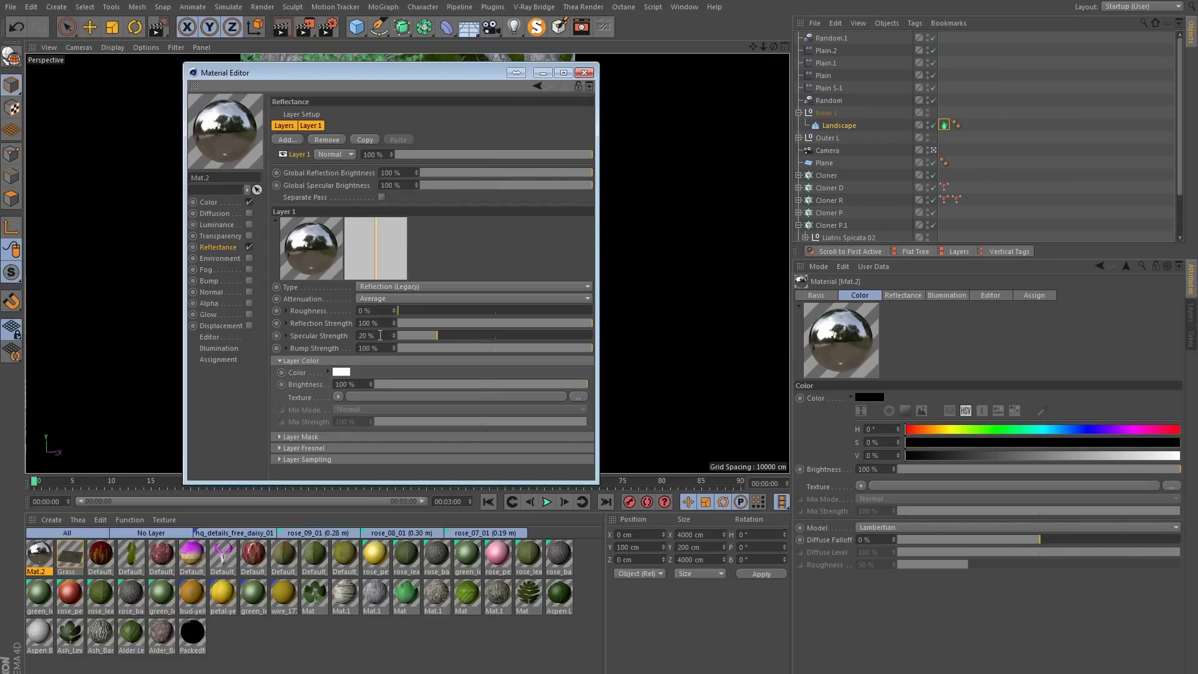
- Set the reflection layer's specular strength to 0%, reflection strength to 50% and attenuation to Additive
left_click_drag(437, 335, 403, 335)
left_click(498, 323)
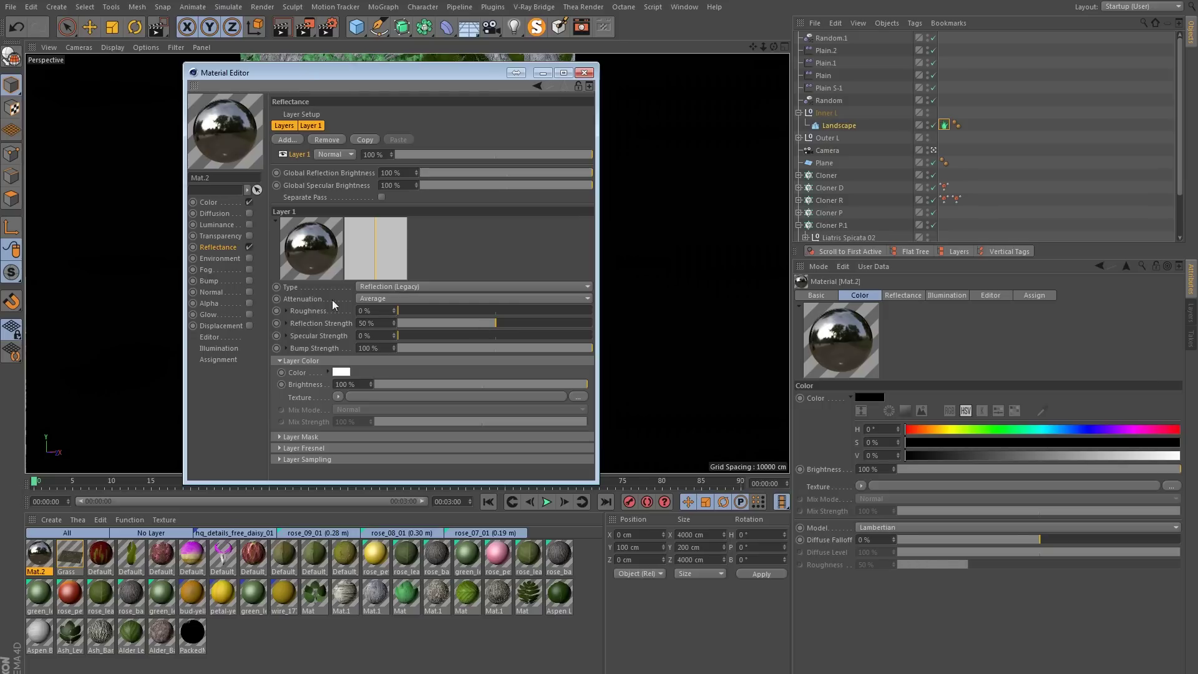
left_click(383, 299)
left_click(380, 332)
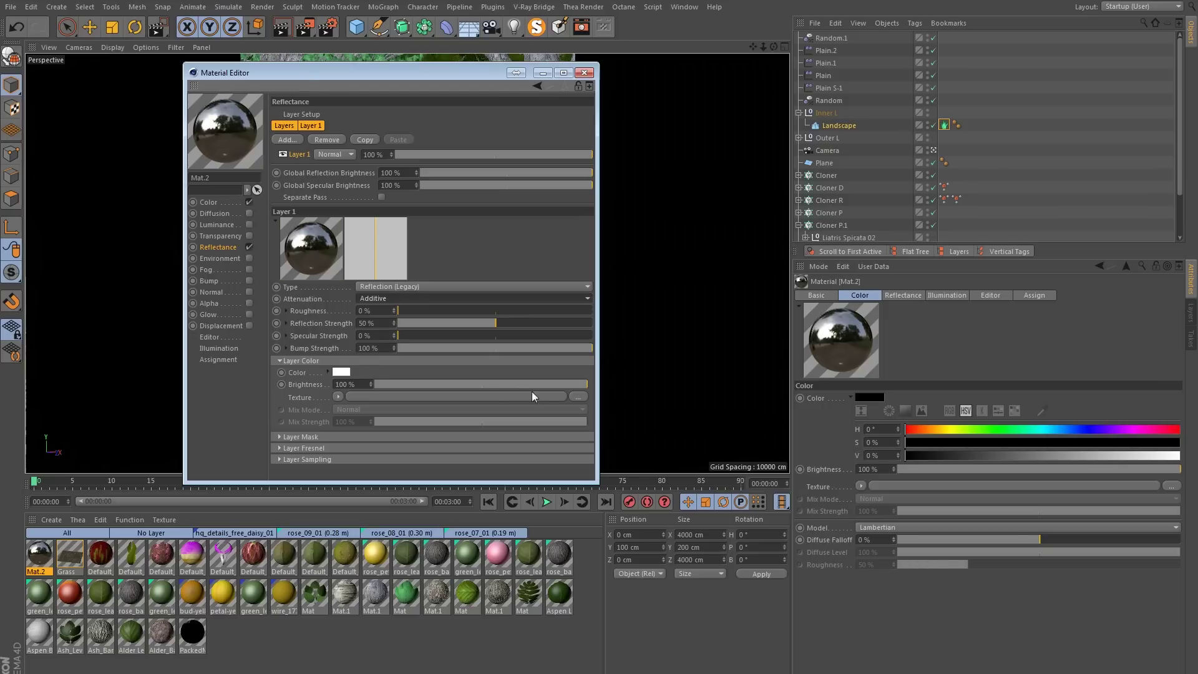
- Enable the black material's bump channel with a Noise texture at 50% global scale
left_click(249, 281)
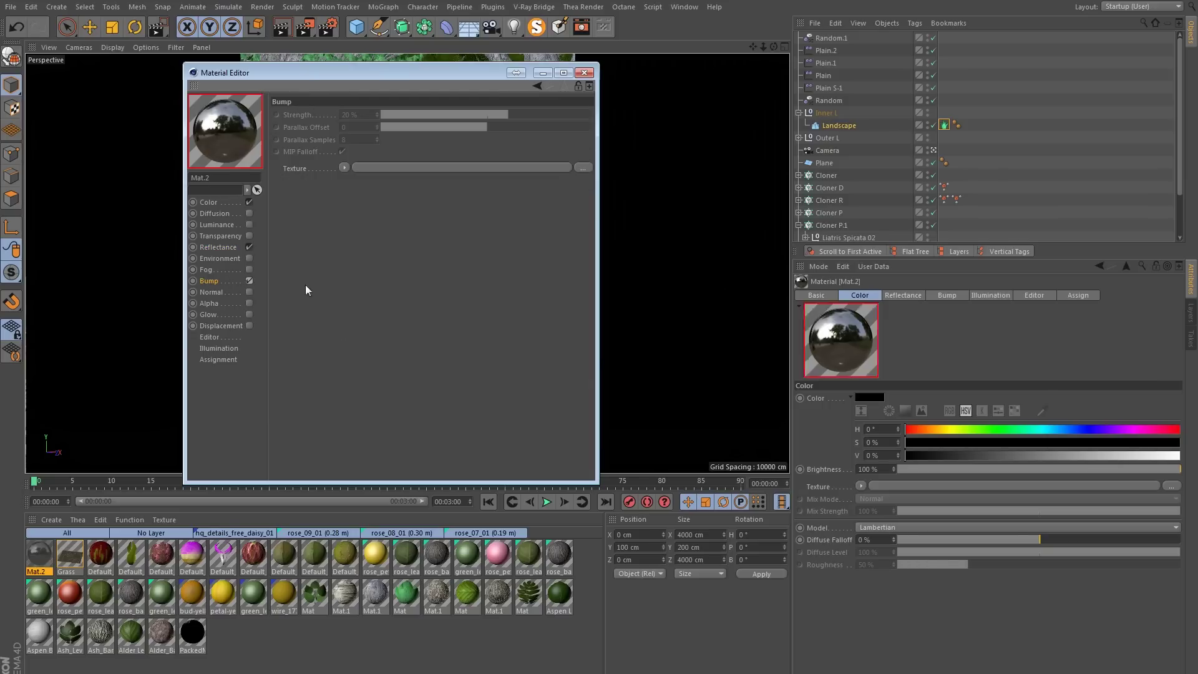
left_click(344, 168)
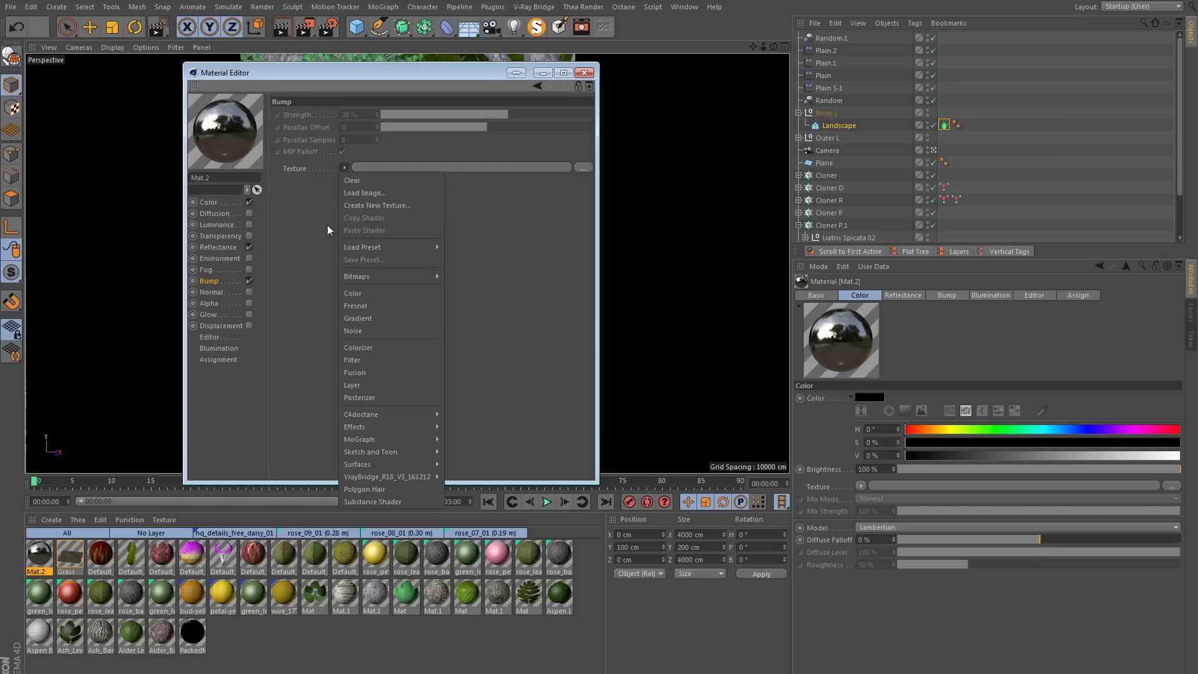
left_click(362, 331)
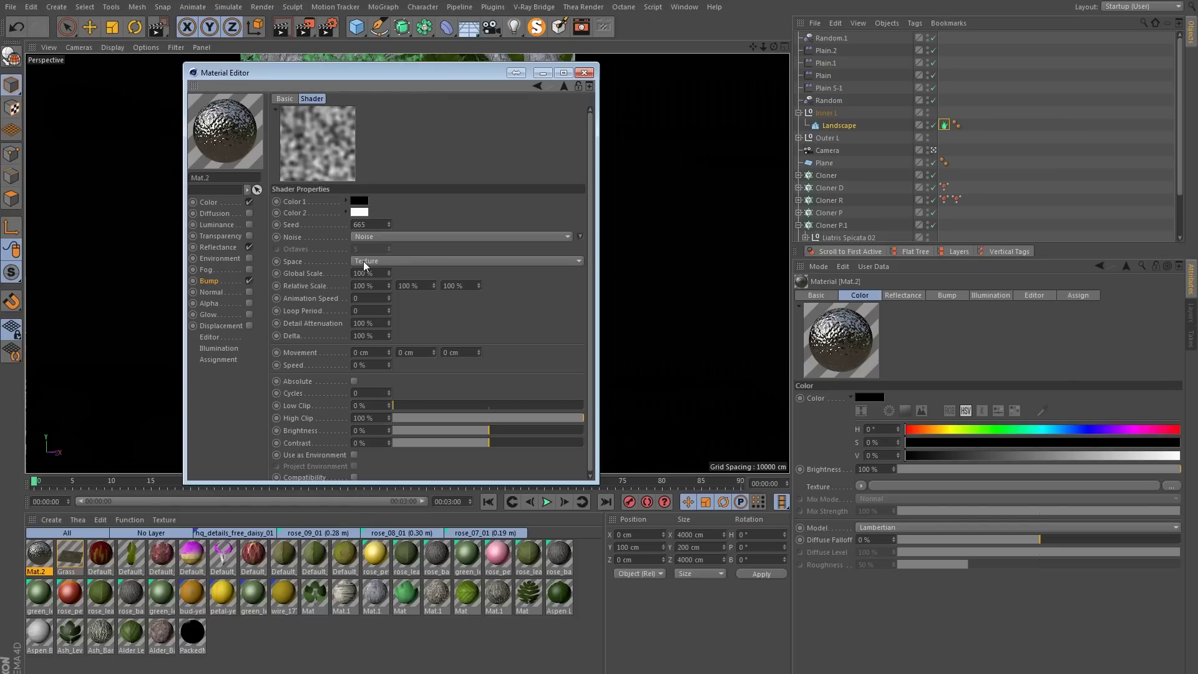
double_click(368, 274)
type("50")
key("Return")
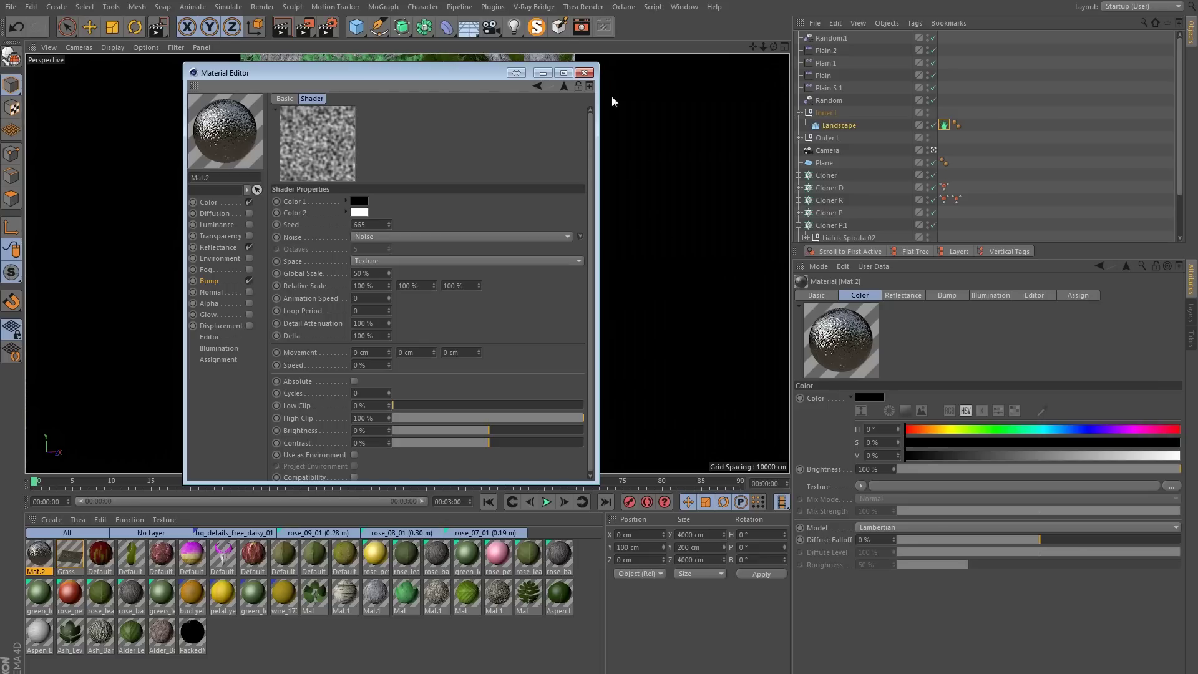
- Set the bump strength to 1%, close the material editor and restore the viewport's height
left_click(539, 86)
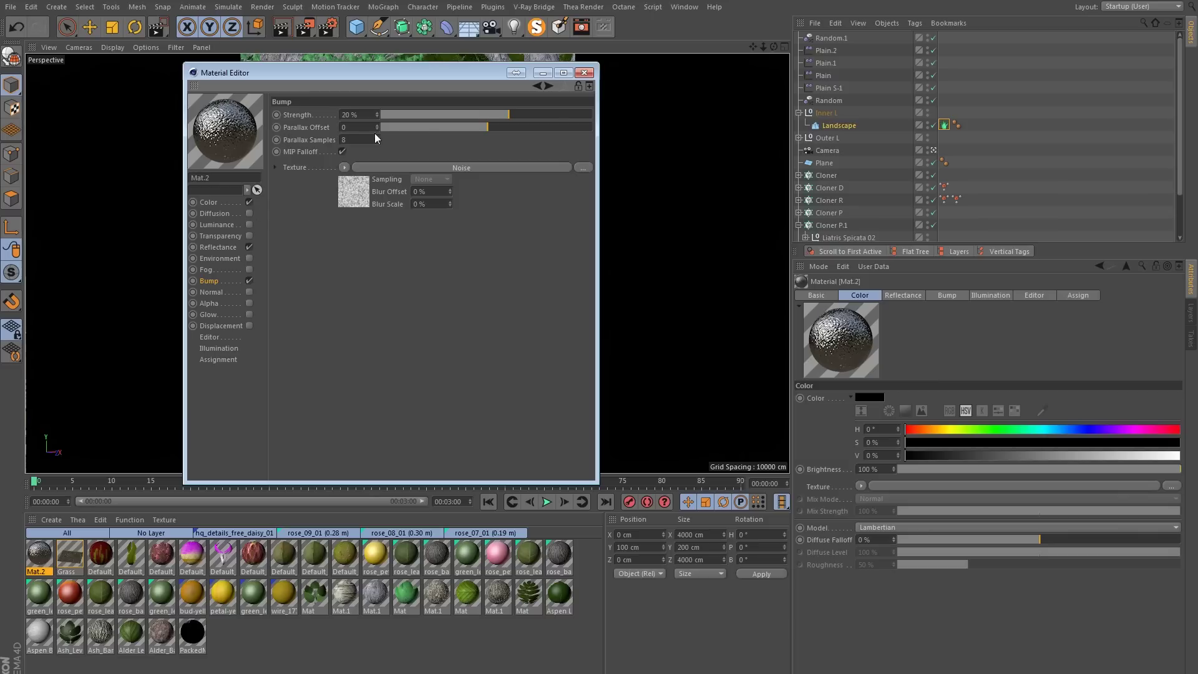
double_click(364, 115)
type("1")
key("Return")
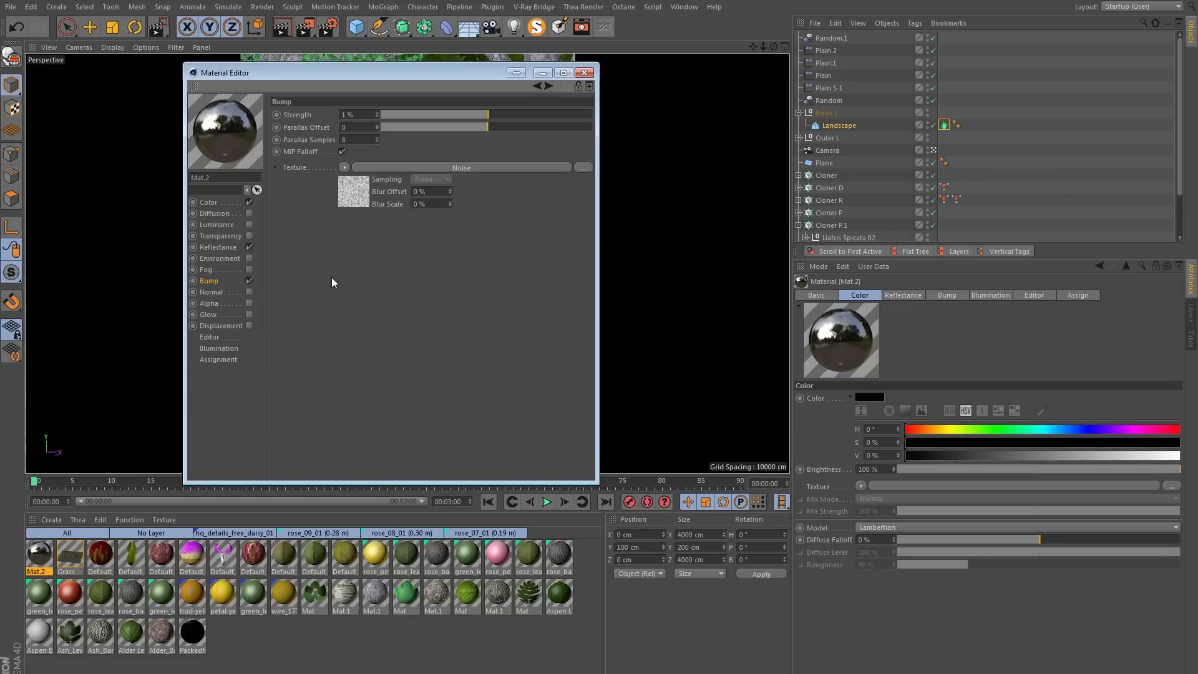
left_click(584, 73)
left_click_drag(429, 473, 429, 570)
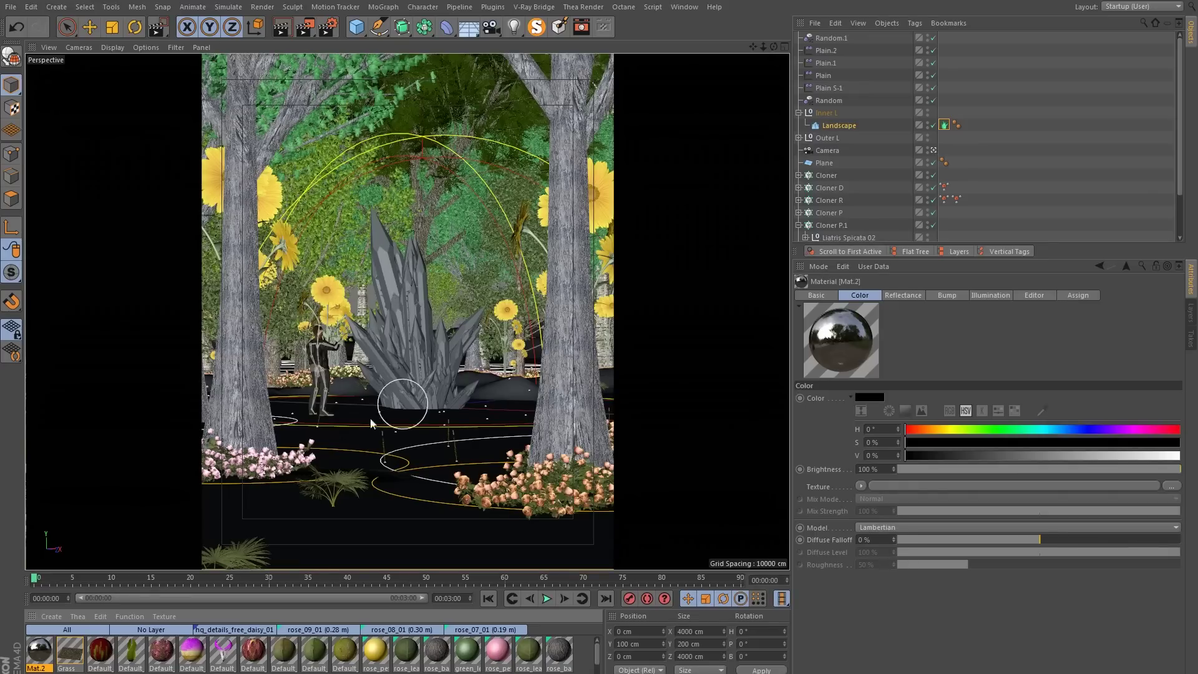
- Add a plane to the scene and set its width and height to 4000 cm
left_click_drag(358, 28, 460, 64)
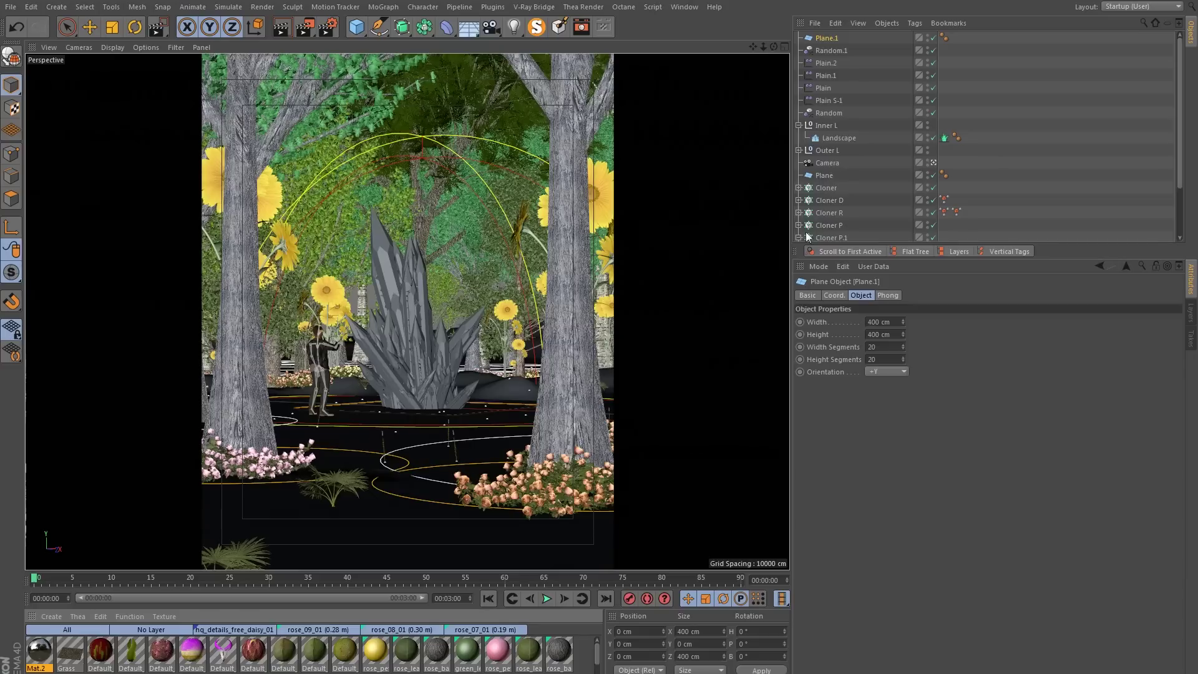
left_click(873, 322)
left_click(878, 334)
type("0")
key("Return")
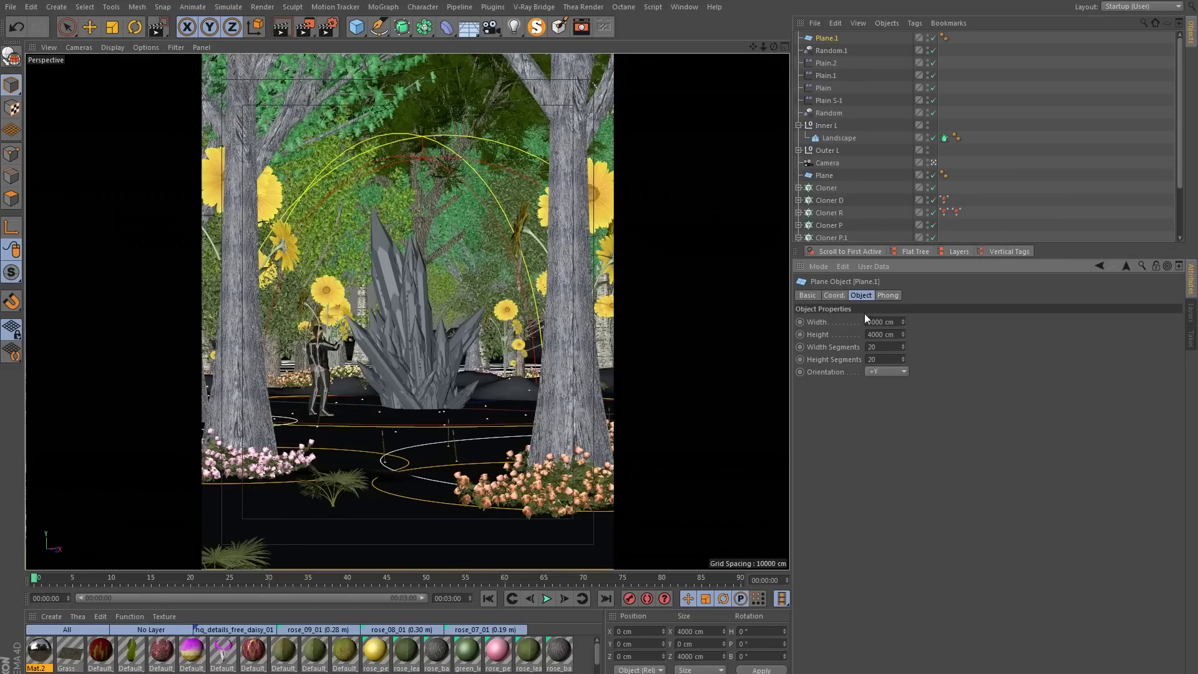
- Raise the new plane to 1 cm on the Y axis and apply the black reflective material to it
left_click(834, 295)
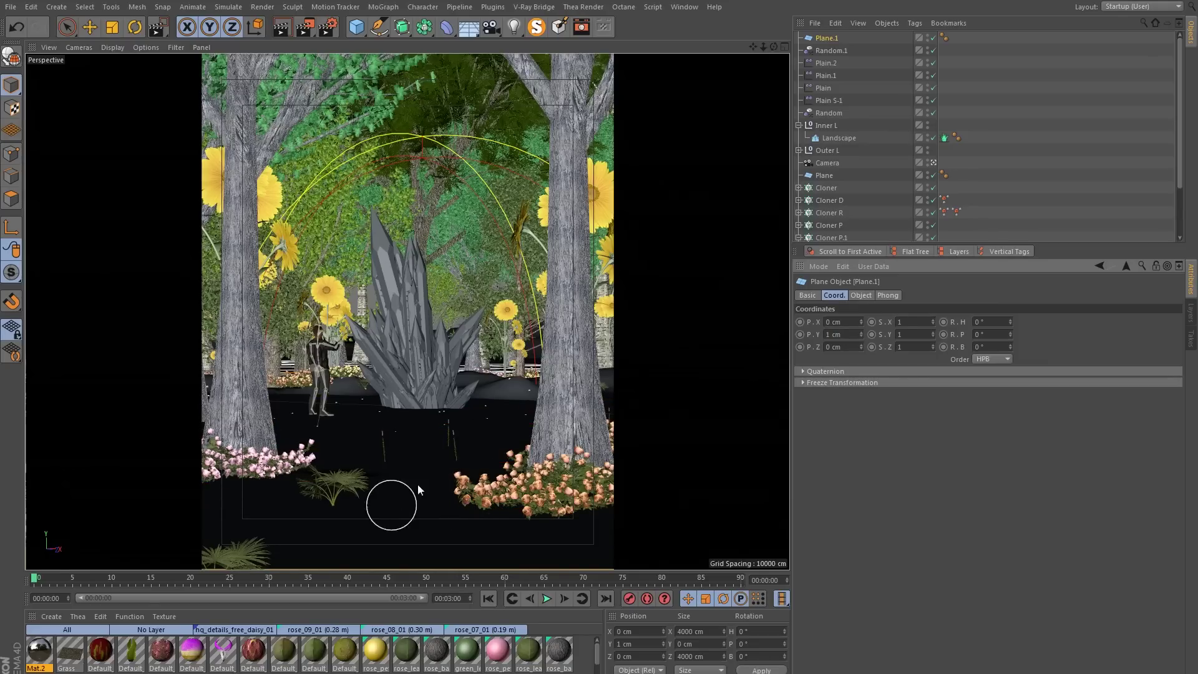
left_click_drag(39, 652, 816, 40)
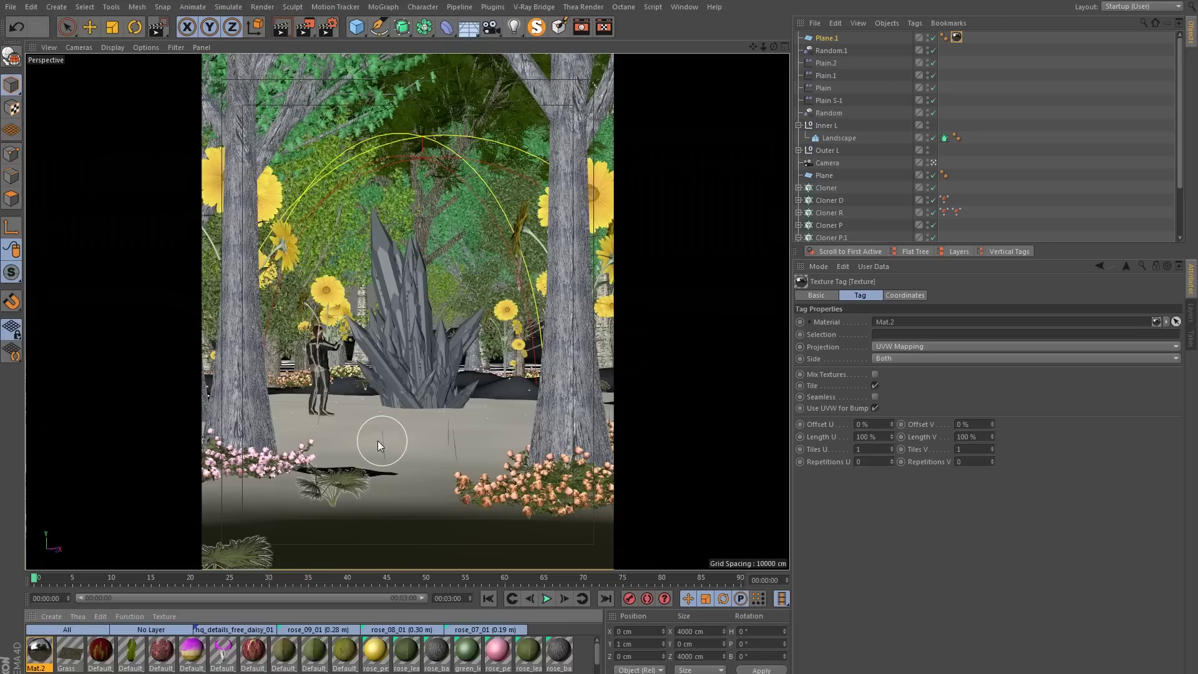
- Render the lower part of the camera view to check the grass and the reflective plane
left_click(312, 28)
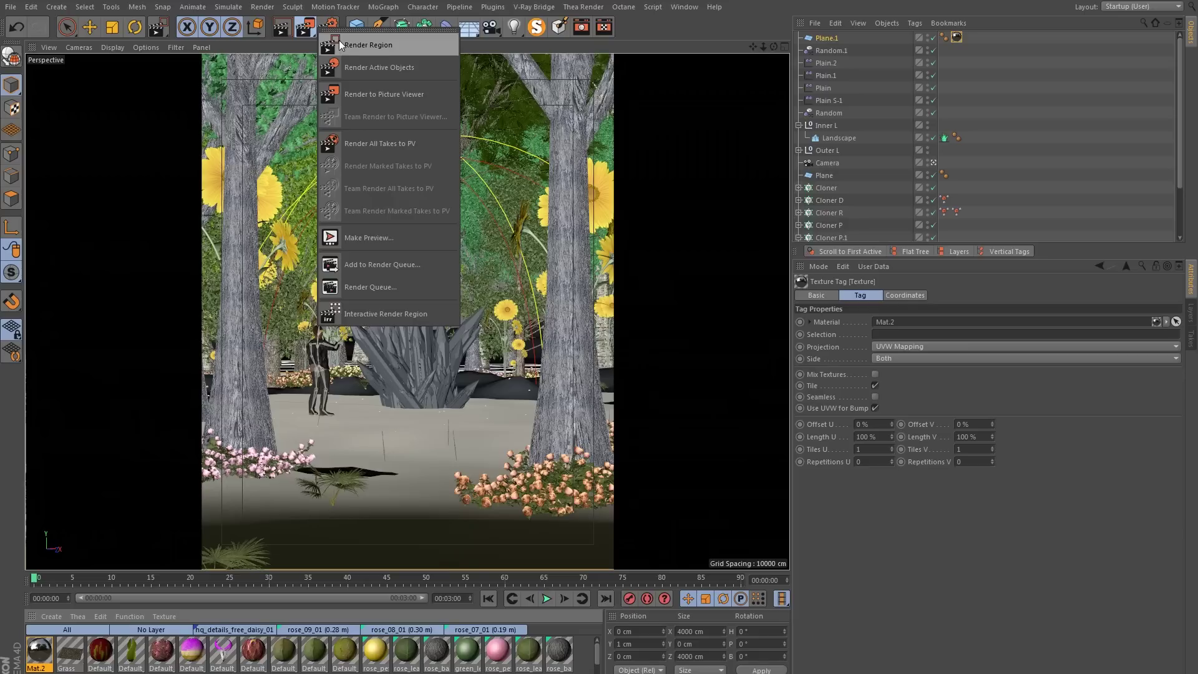
left_click(340, 43)
left_click_drag(198, 325, 616, 604)
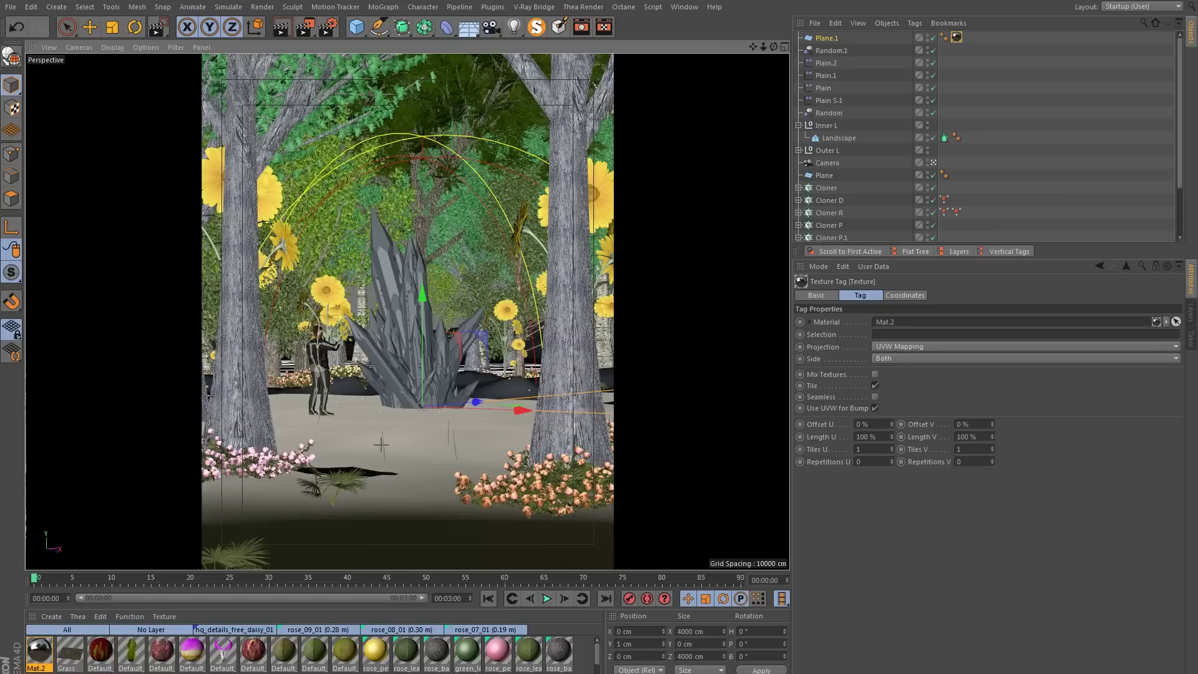
key("ctrl+r")
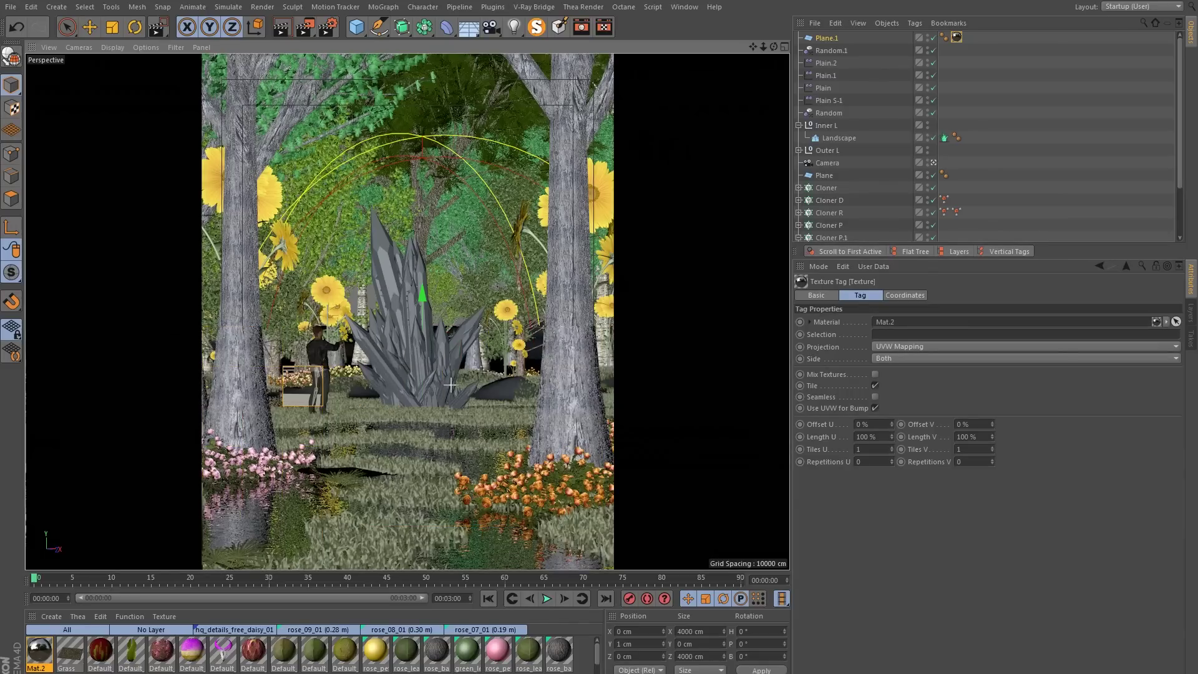
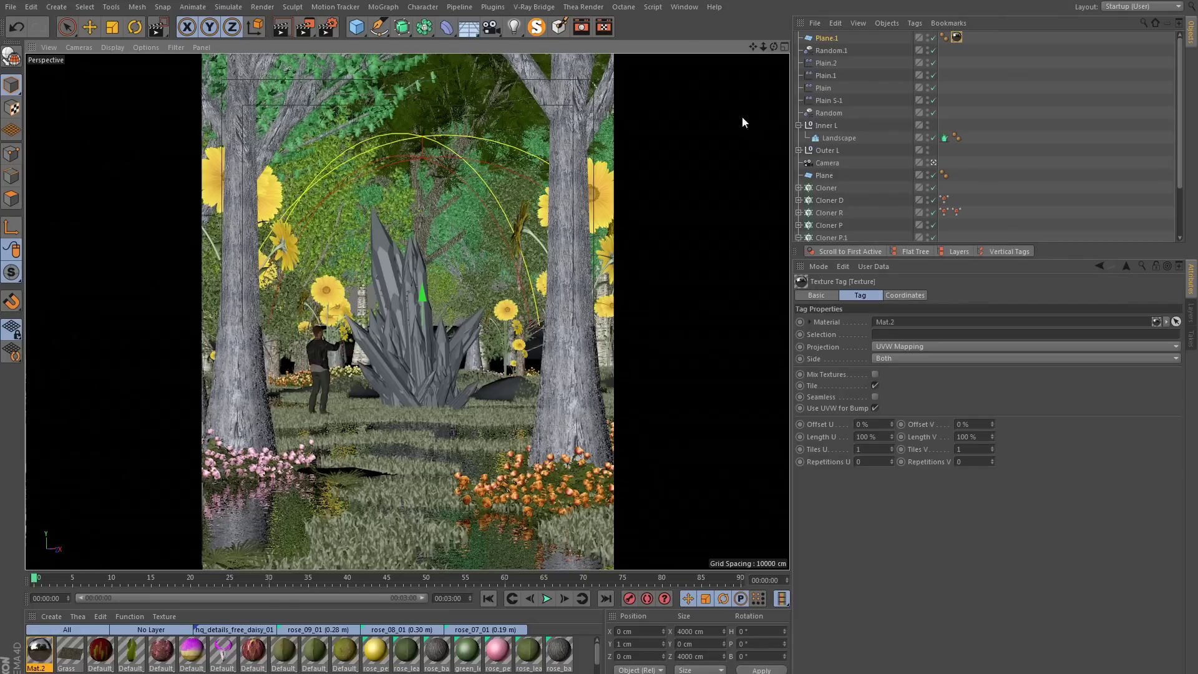
- View the finished reference image 1-Edit.jpg in the Picture Viewer and close the viewer
left_click(686, 7)
left_click(740, 231)
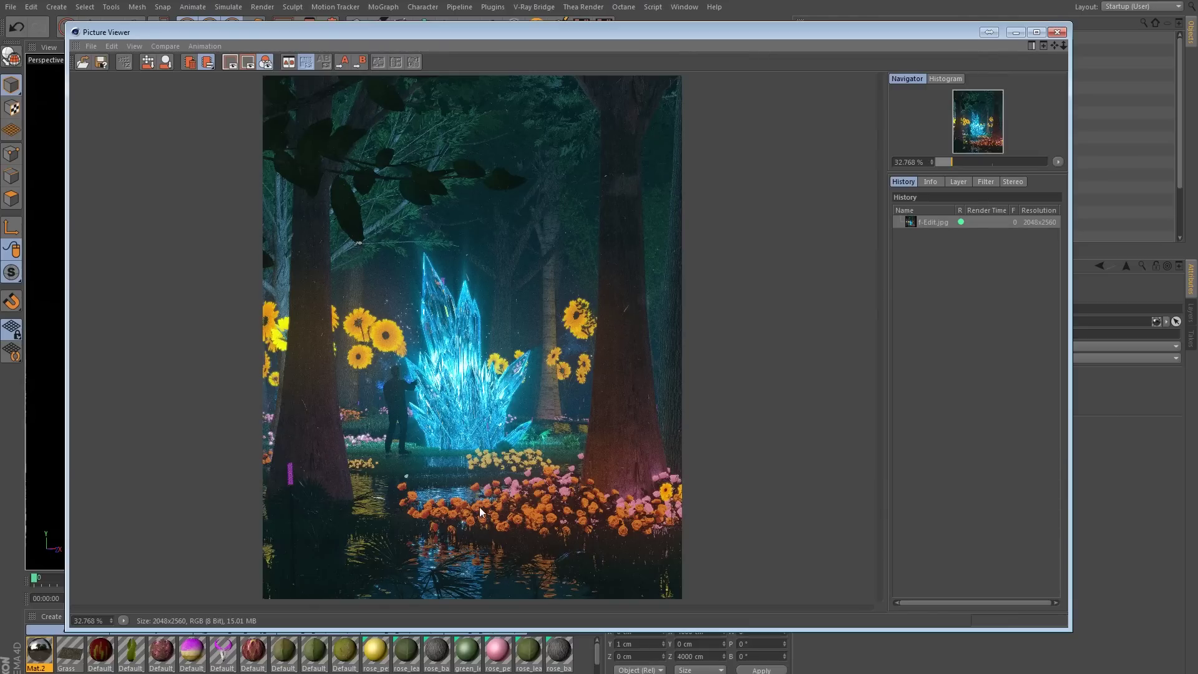
scroll(351, 390, "down", 1)
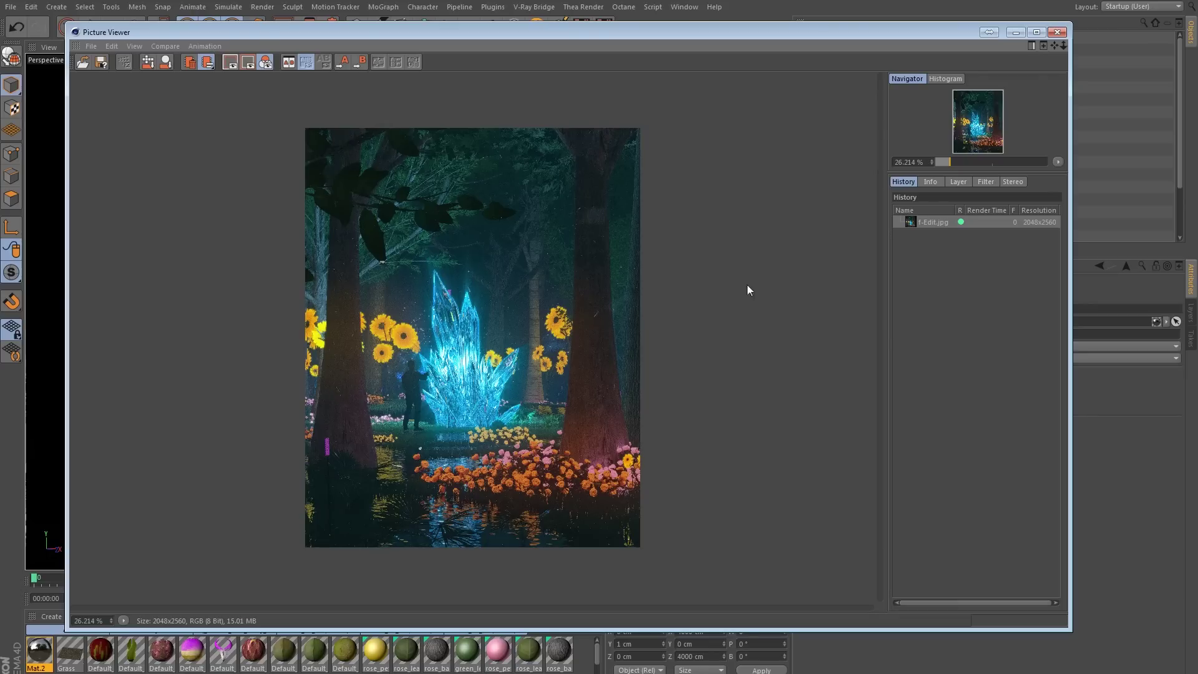
left_click(1061, 34)
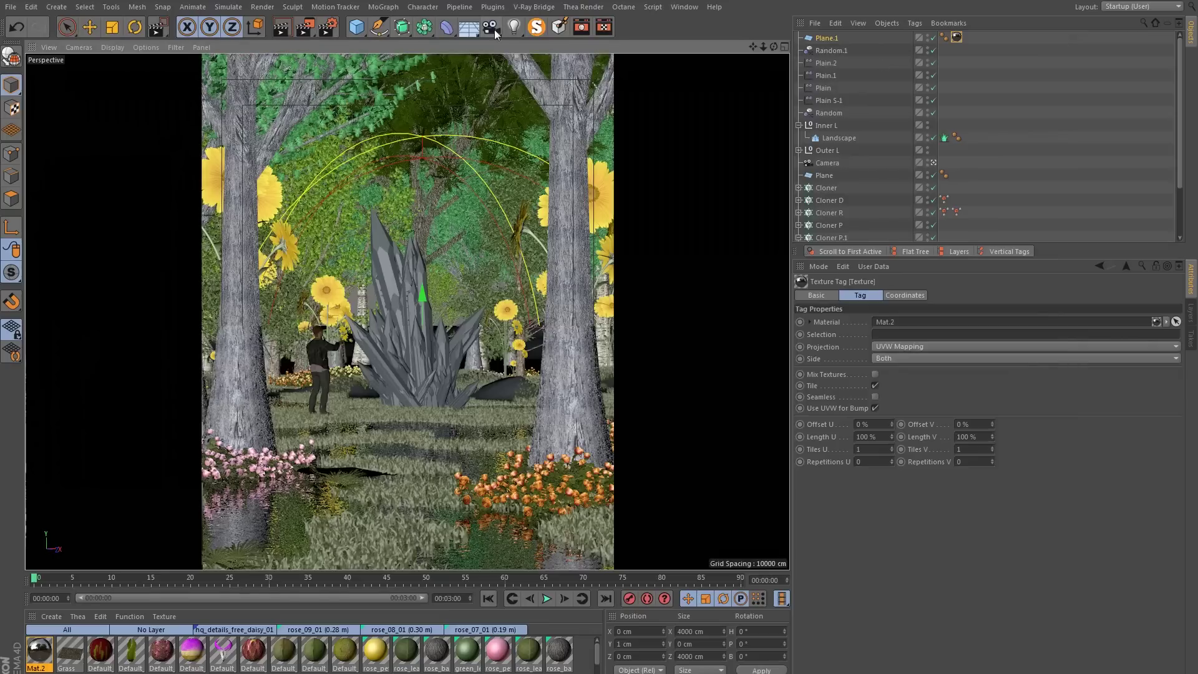
- Add a Physical Sky to the scene and set its time to 00:00:00
left_click_drag(473, 31, 605, 47)
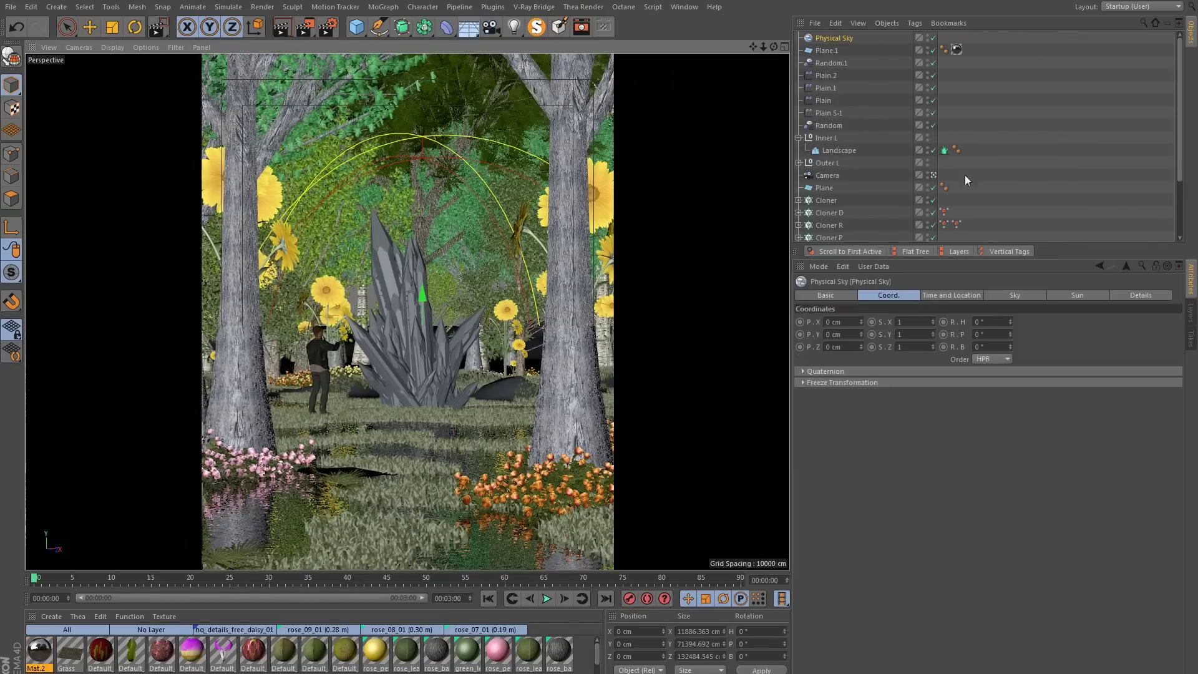
left_click(934, 295)
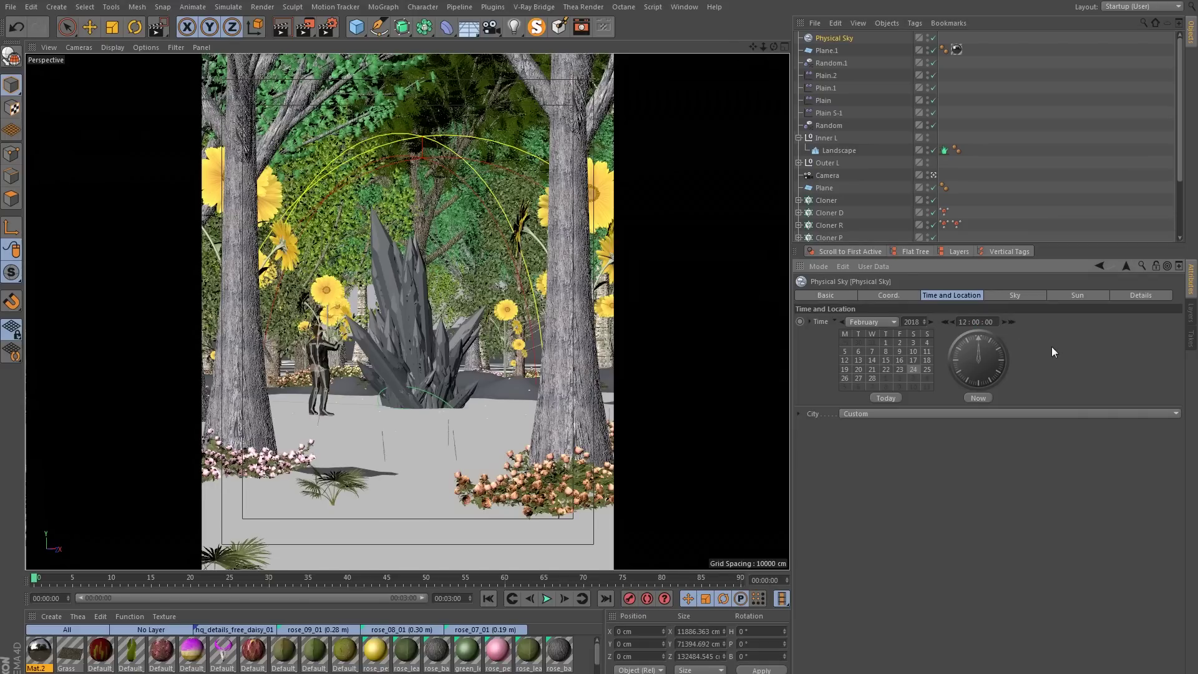
left_click(978, 322)
type("0")
key("Return")
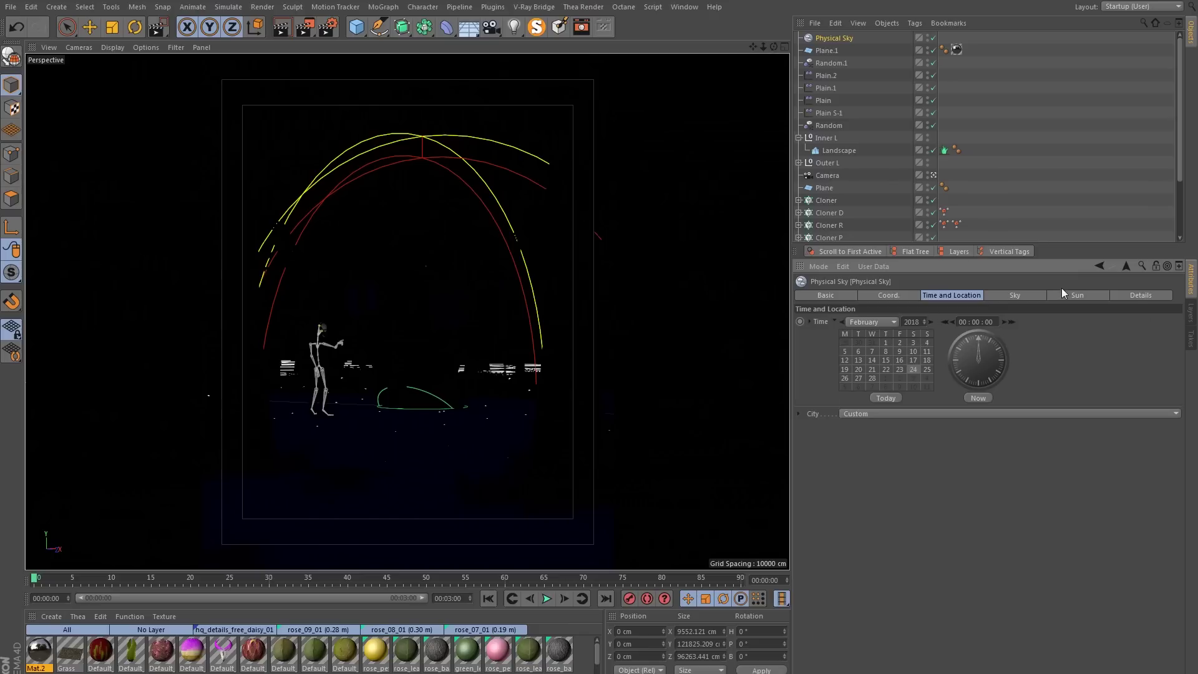
- Set the sky's star minimum magnitude to 10.5 and the star radius to 1
left_click(1135, 297)
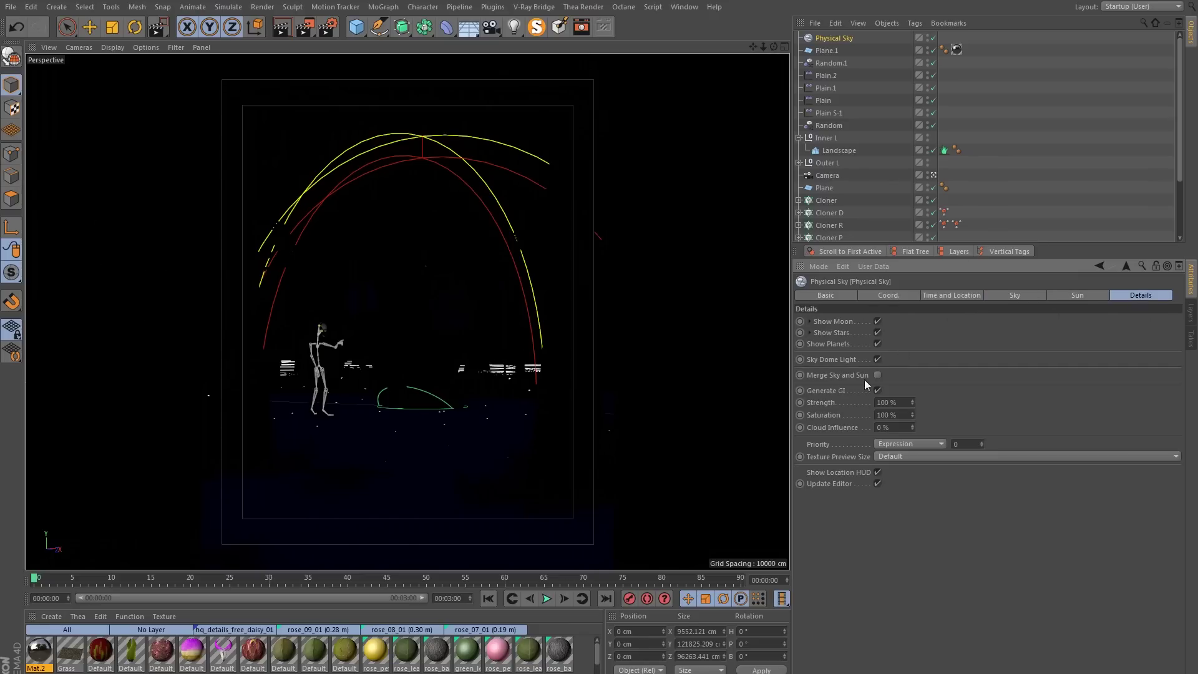
left_click(810, 332)
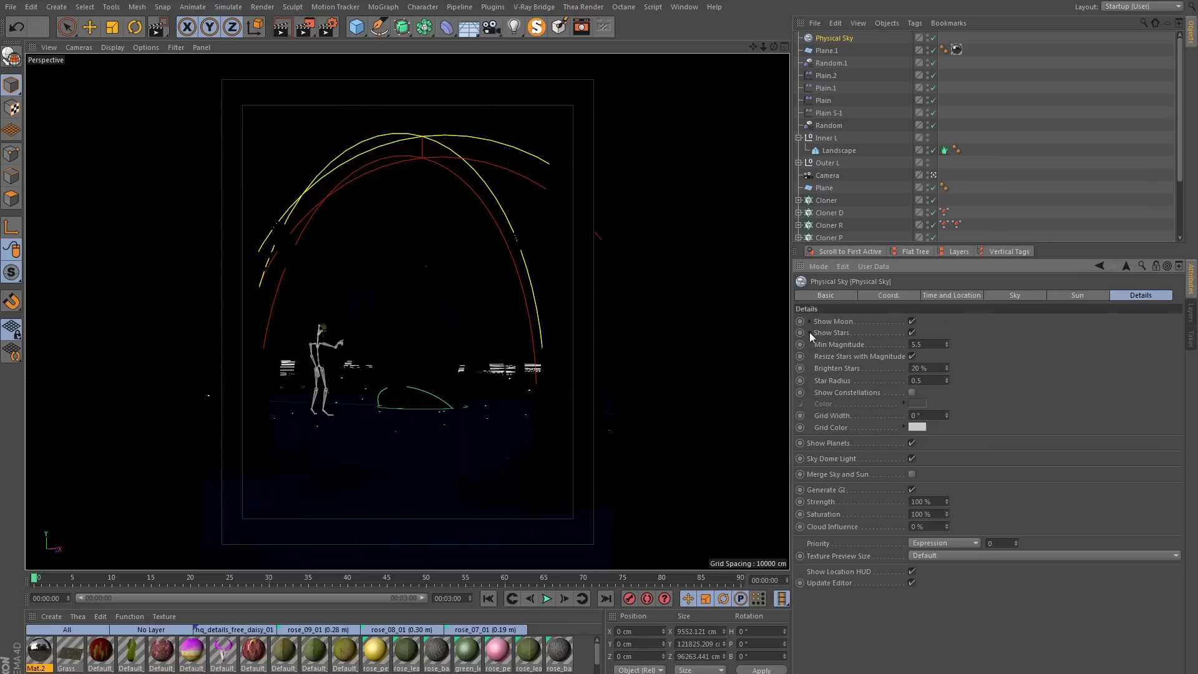
double_click(930, 345)
type("100")
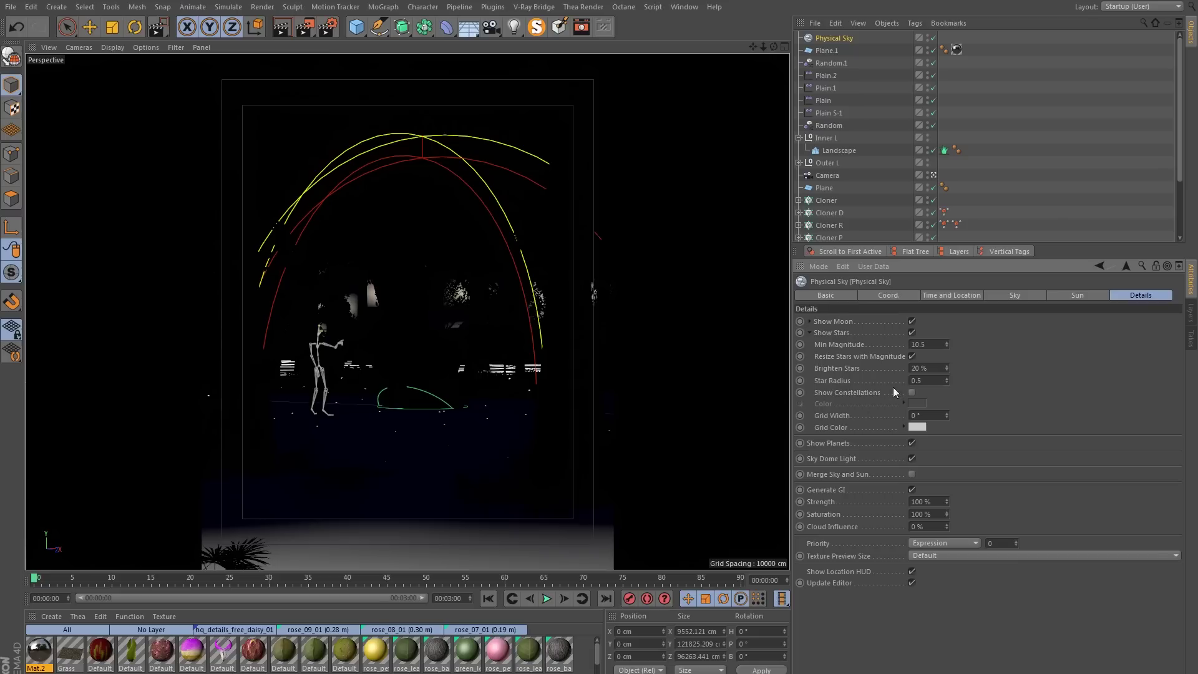
double_click(933, 381)
type("1")
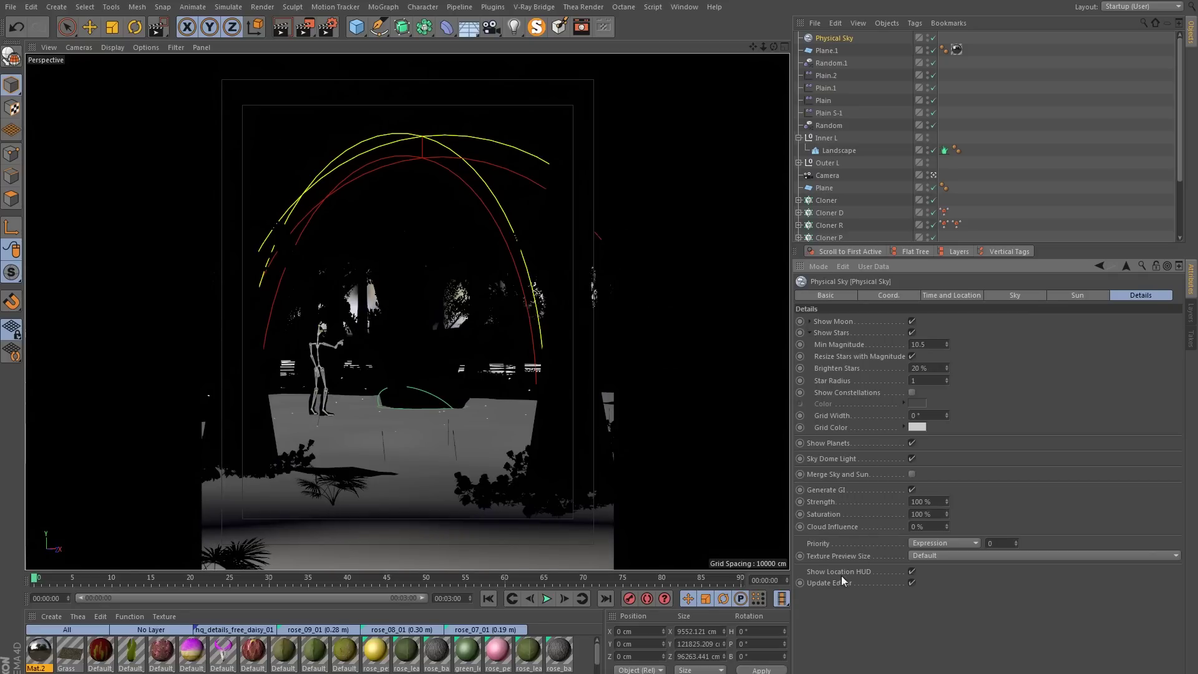
- Set the Physical Sky's texture preview size to 4096x4096 (64 MB)
left_click(923, 553)
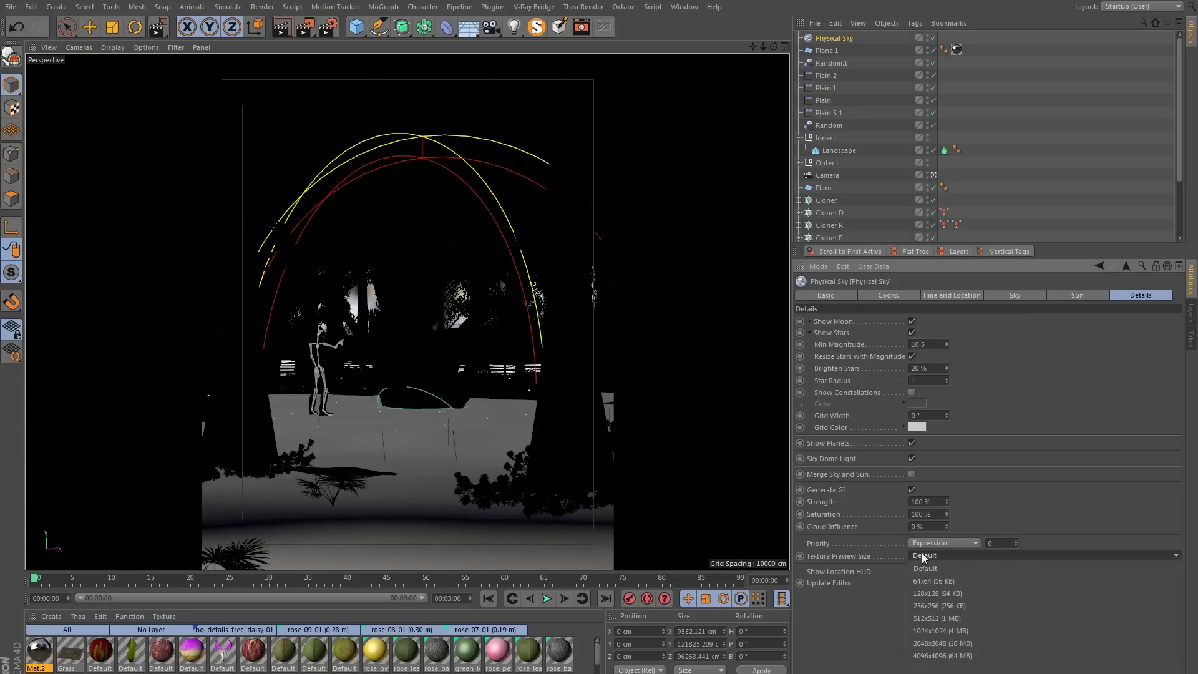
left_click(945, 643)
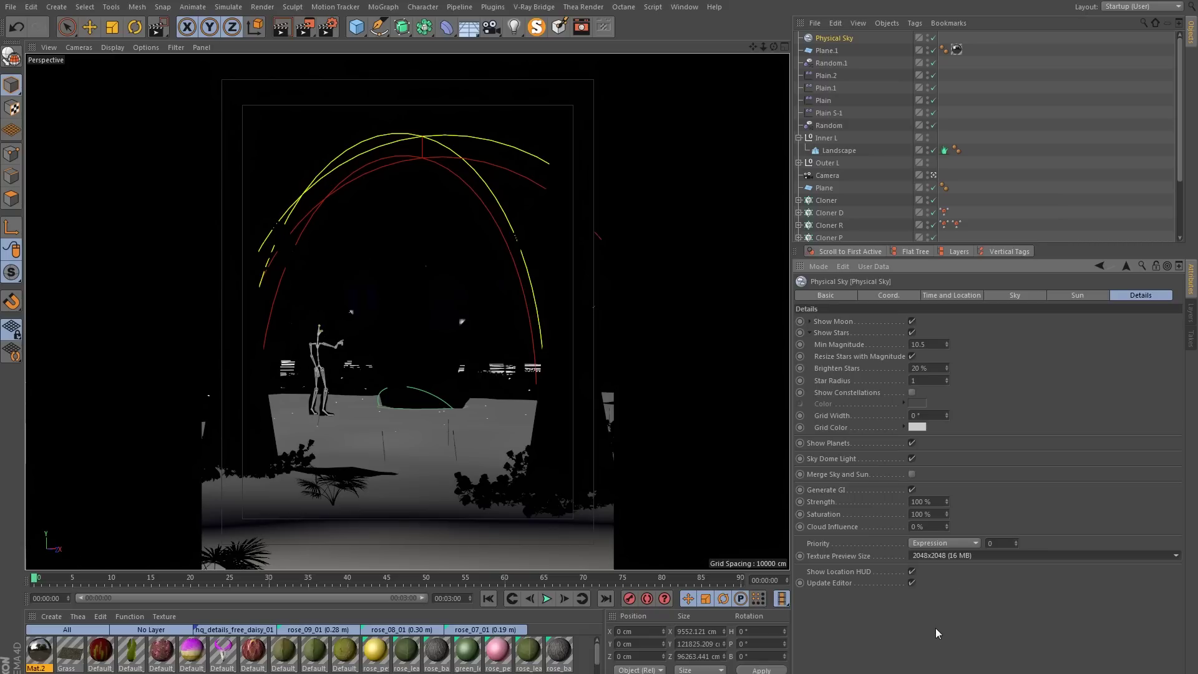
left_click(943, 555)
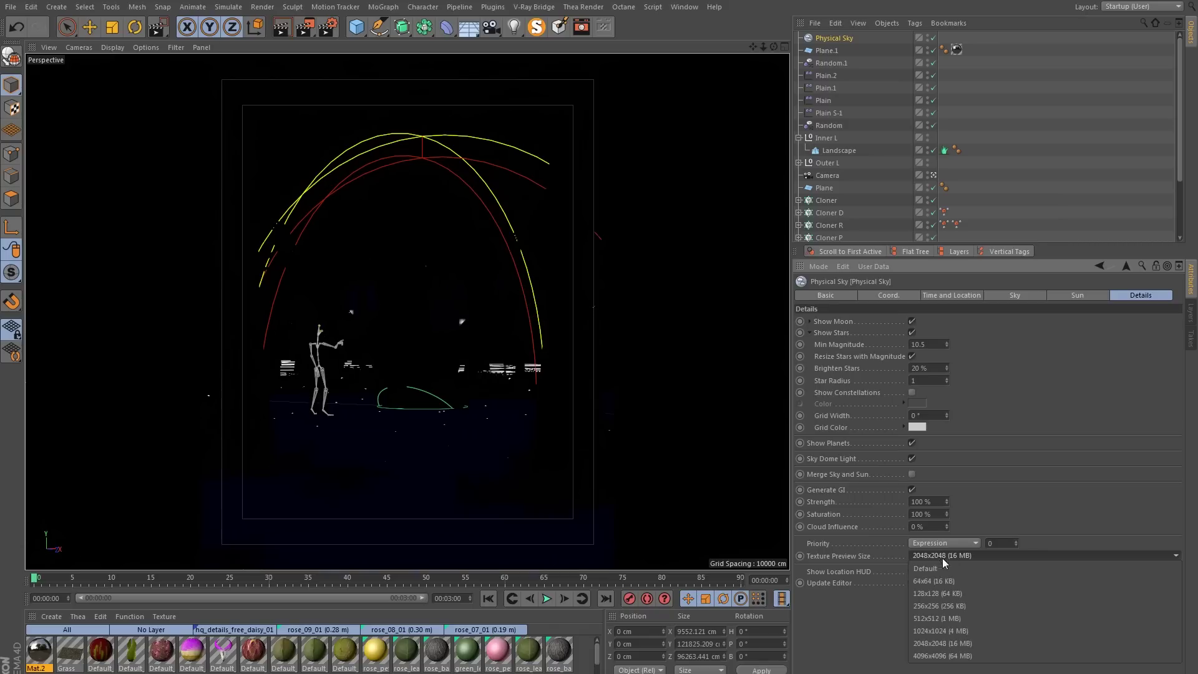
left_click(945, 655)
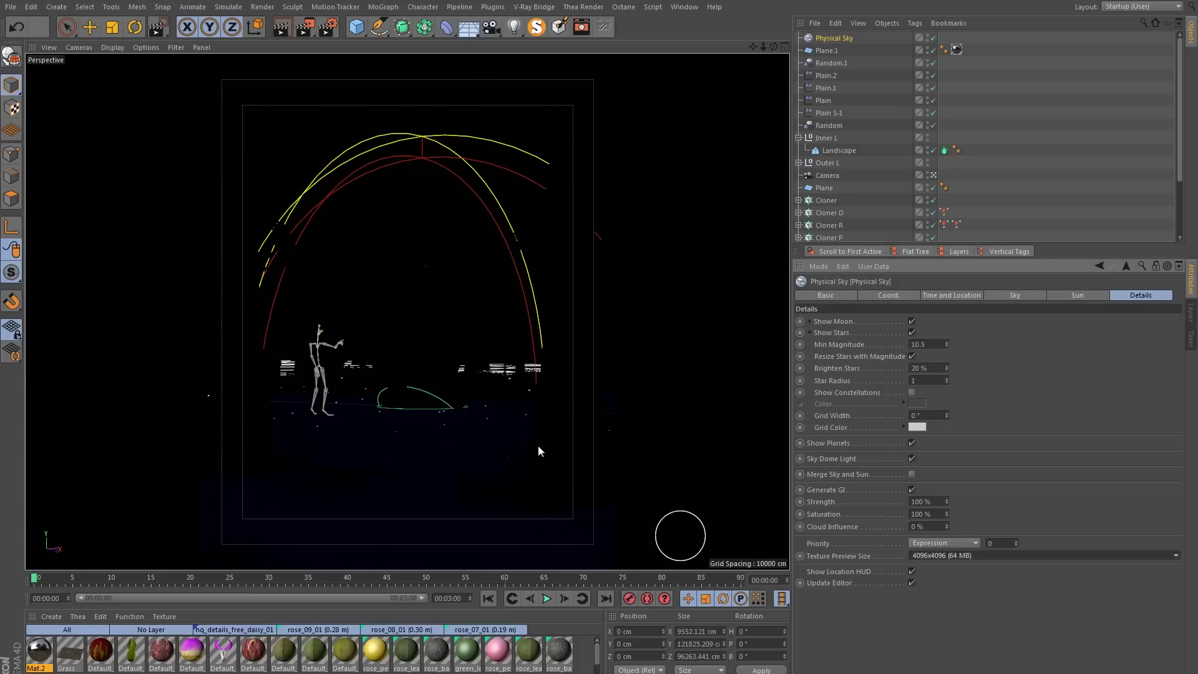
left_click(319, 428)
- Set the Physical Sky's sun shadow to None and disable its Sun component
left_click(1076, 296)
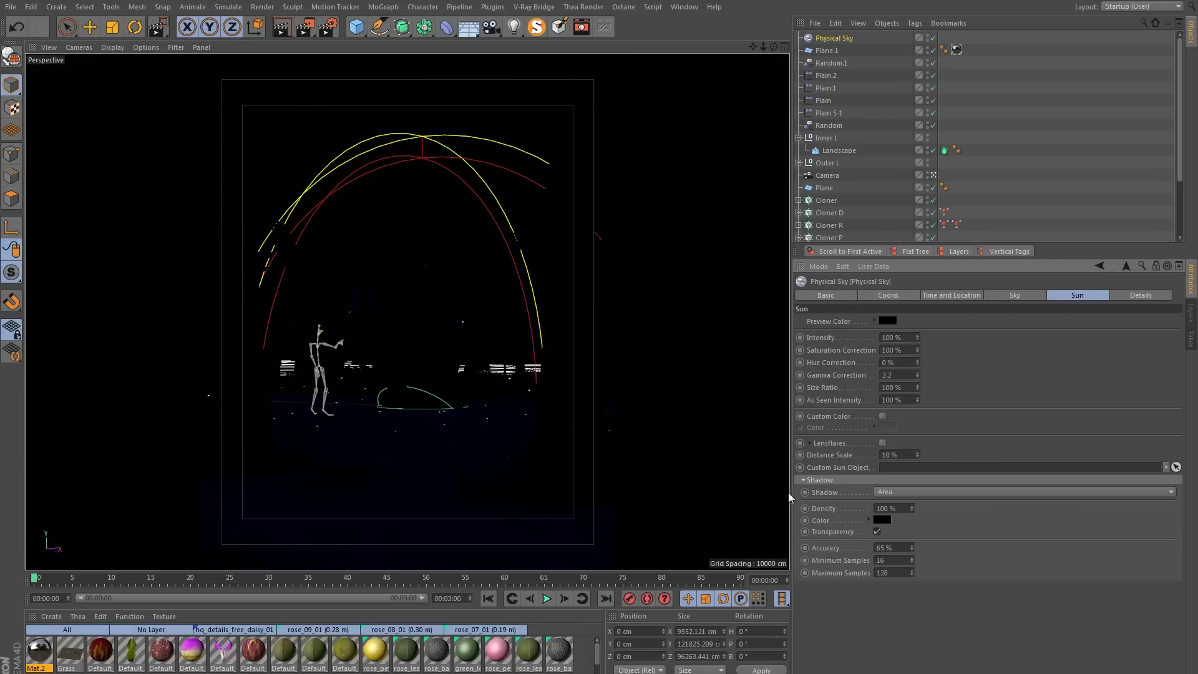
left_click(889, 492)
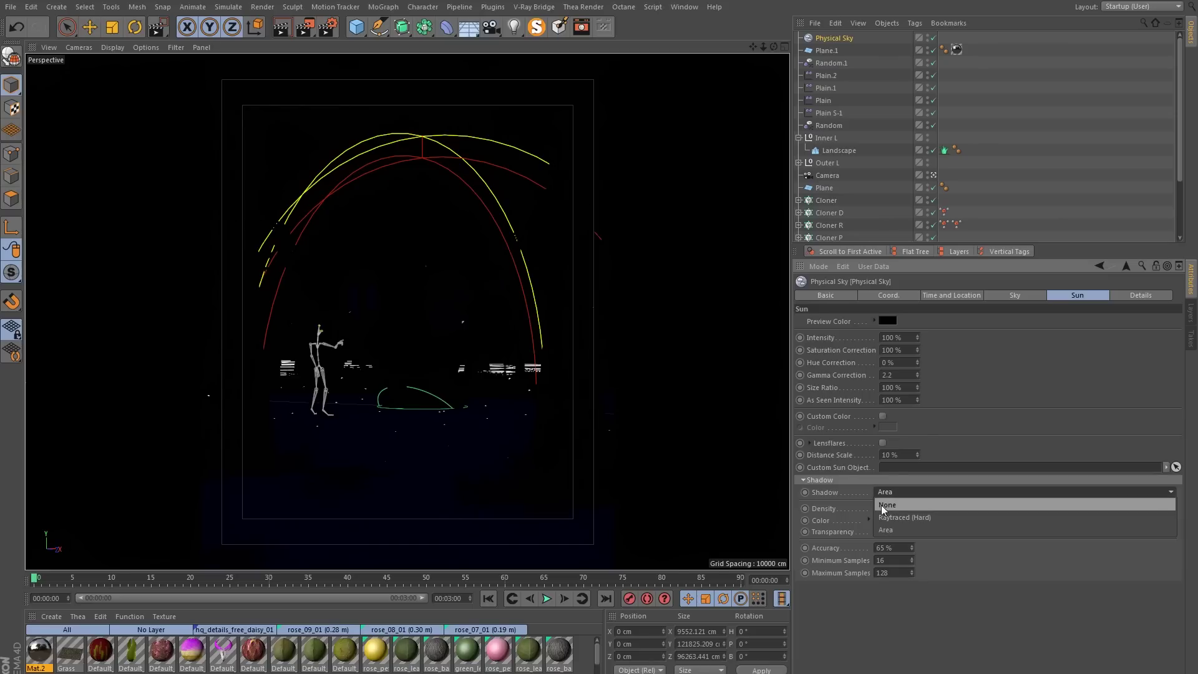
left_click(882, 505)
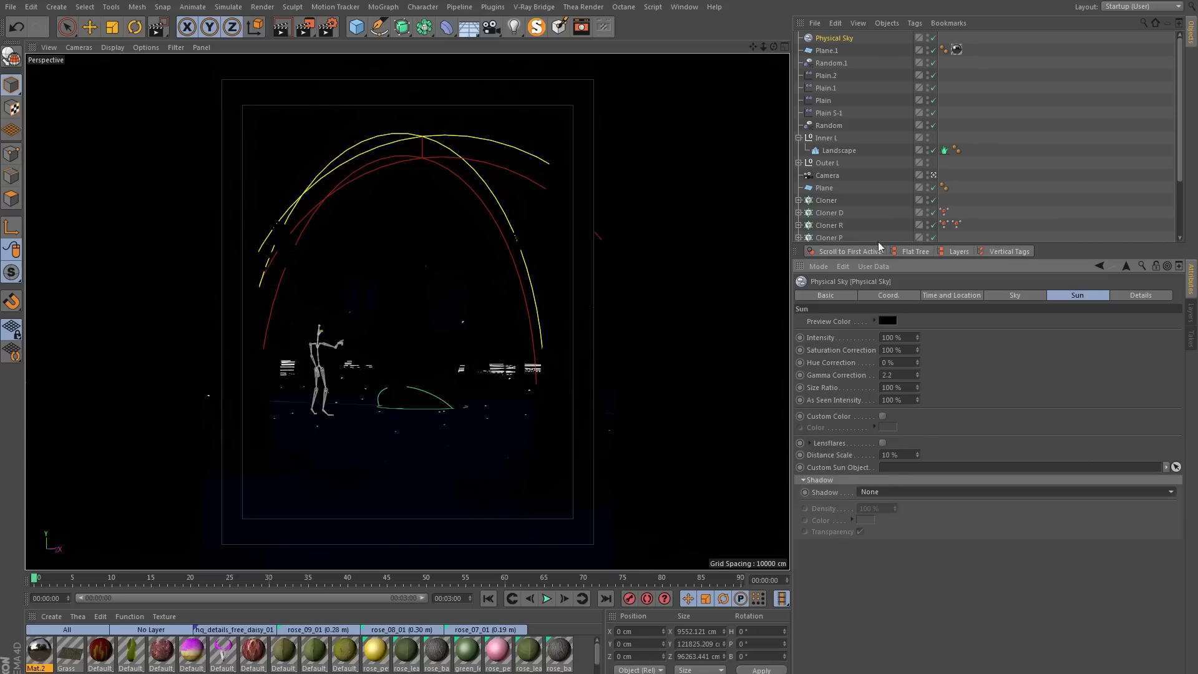
left_click(834, 295)
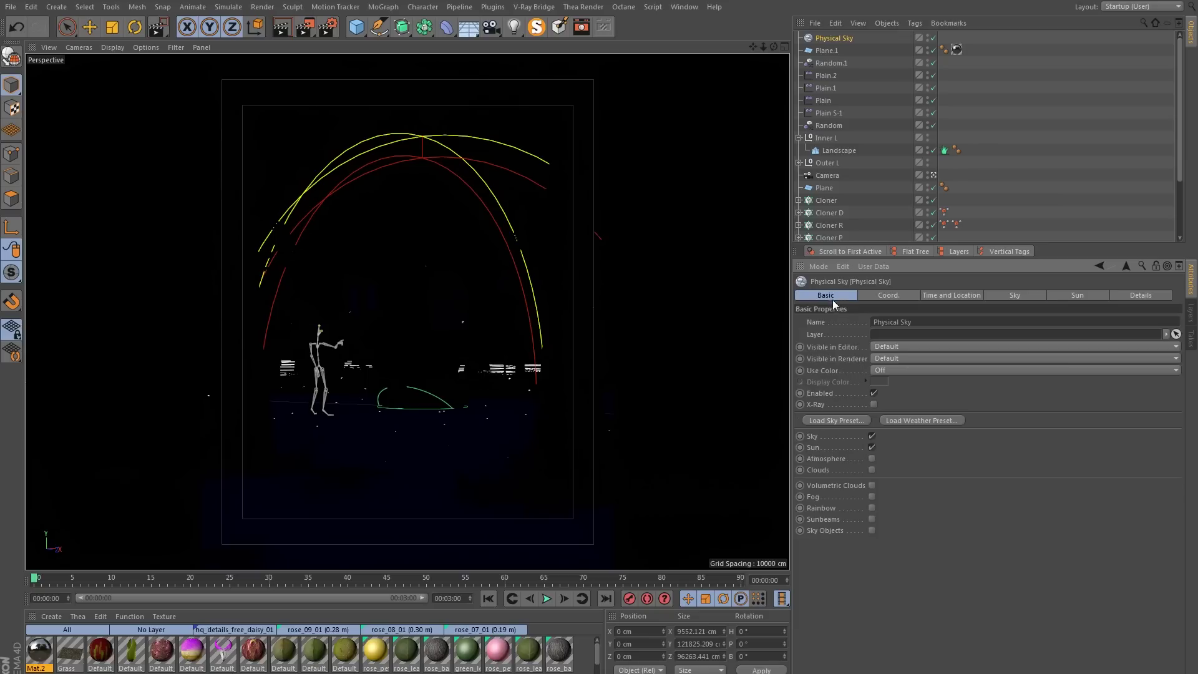
left_click(872, 448)
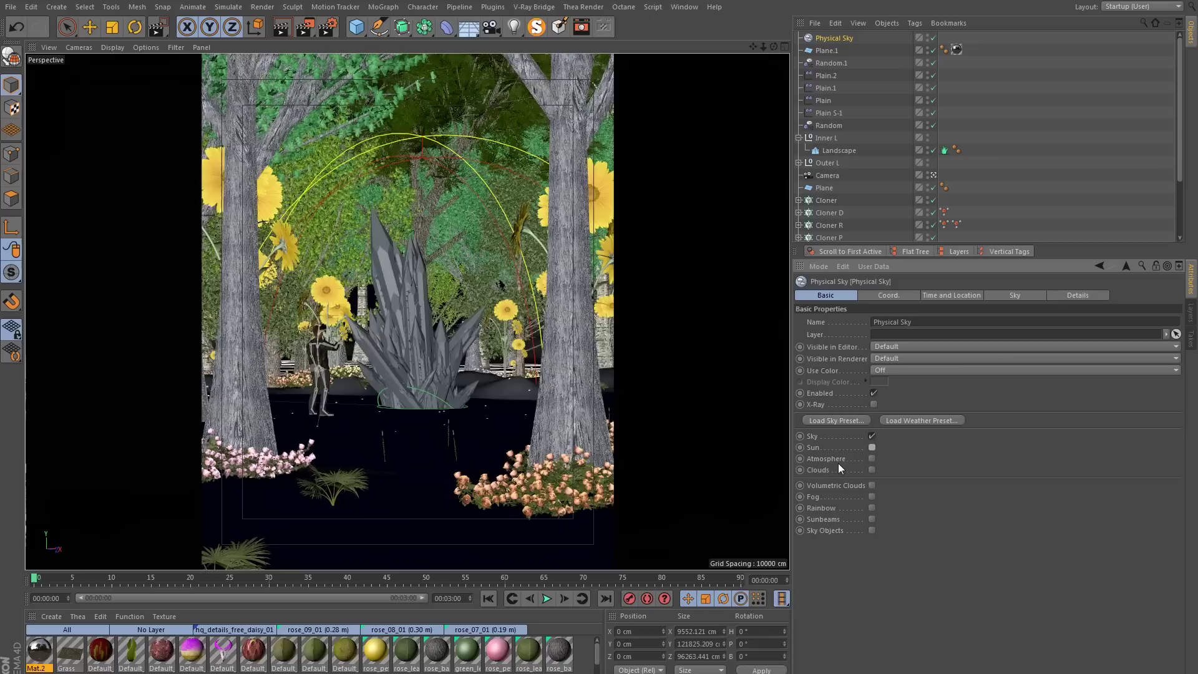
- Enable Fog in the Physical Sky and make its color bright blue with hue 200° and saturation 100%
left_click(872, 498)
left_click(1137, 296)
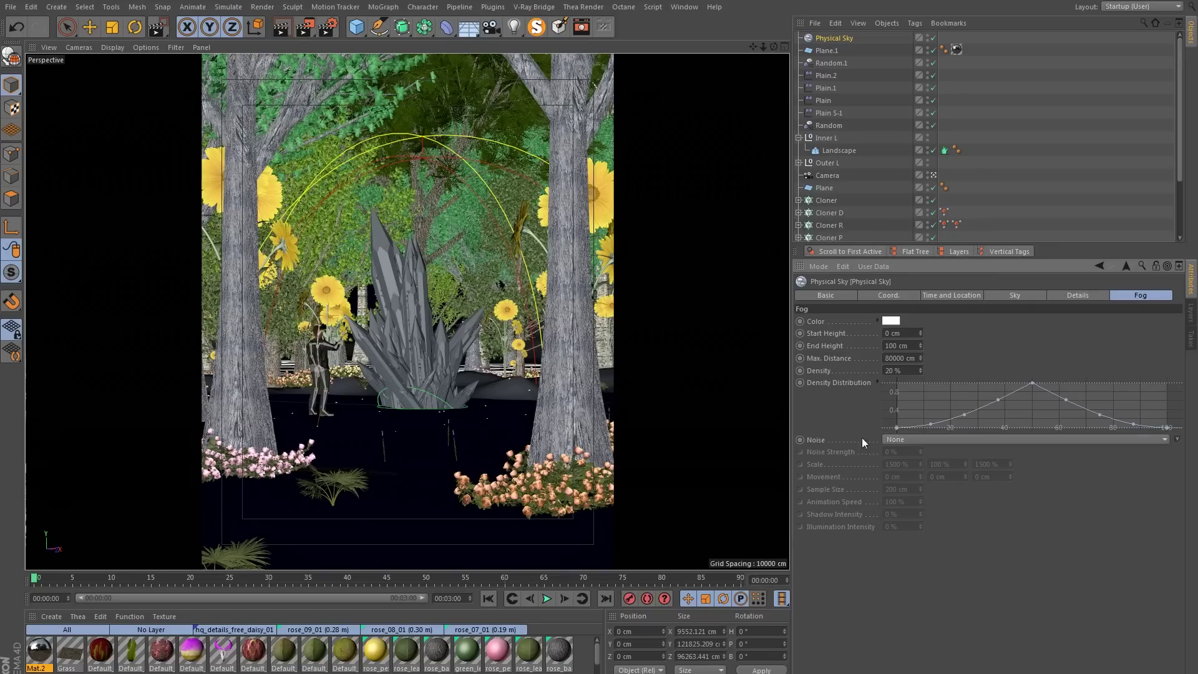
left_click(890, 321)
type("200")
key("Return")
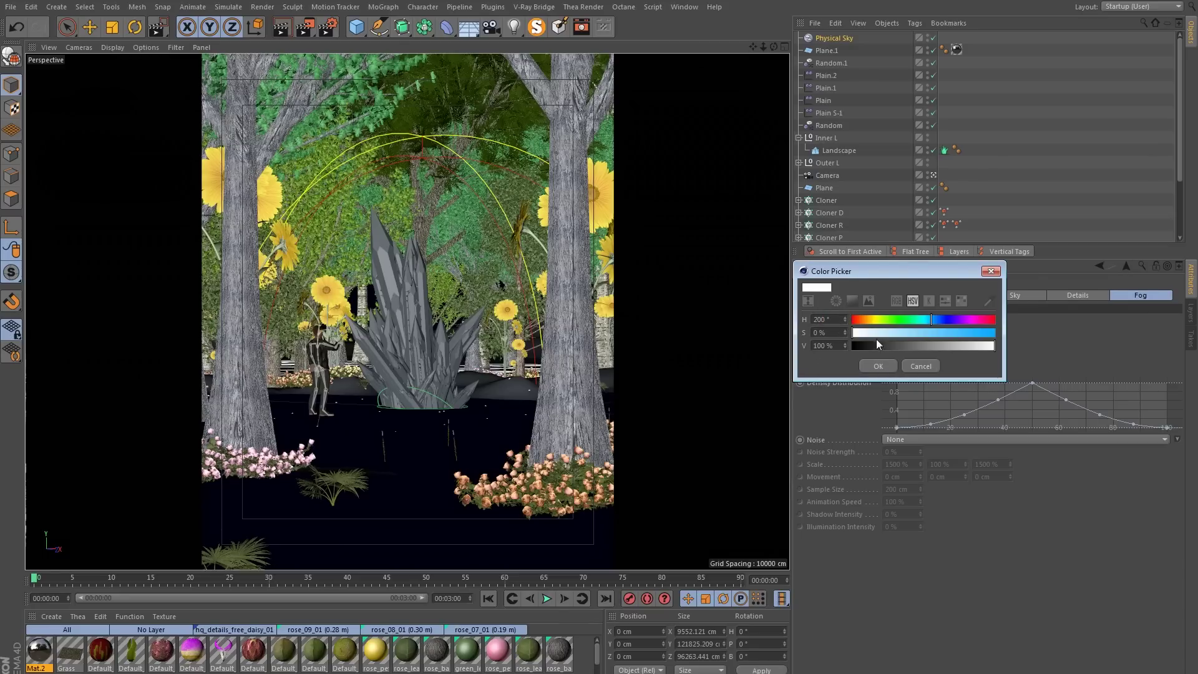
left_click_drag(875, 334, 1084, 339)
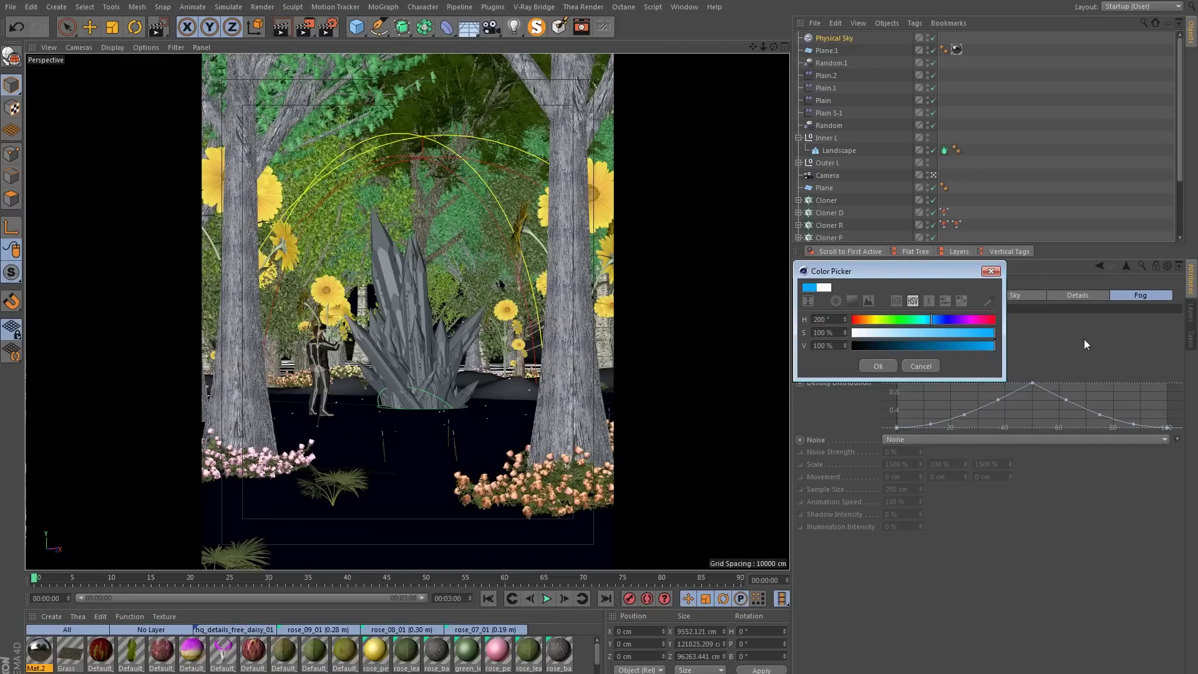
left_click(887, 367)
- Set the fog's density to 10%
left_click(899, 371)
type("10")
key("Return")
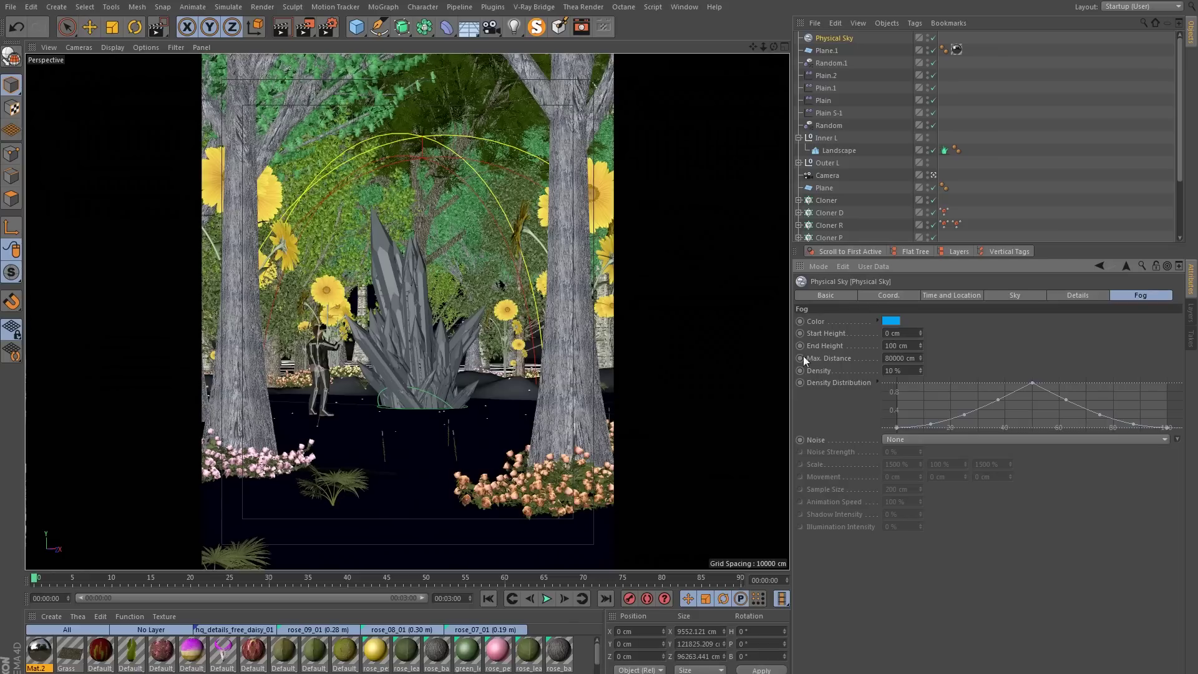
- Set the fog's start height to -1365 cm and its end height to 1365 cm
left_click(904, 332)
type("1-365")
key("Tab")
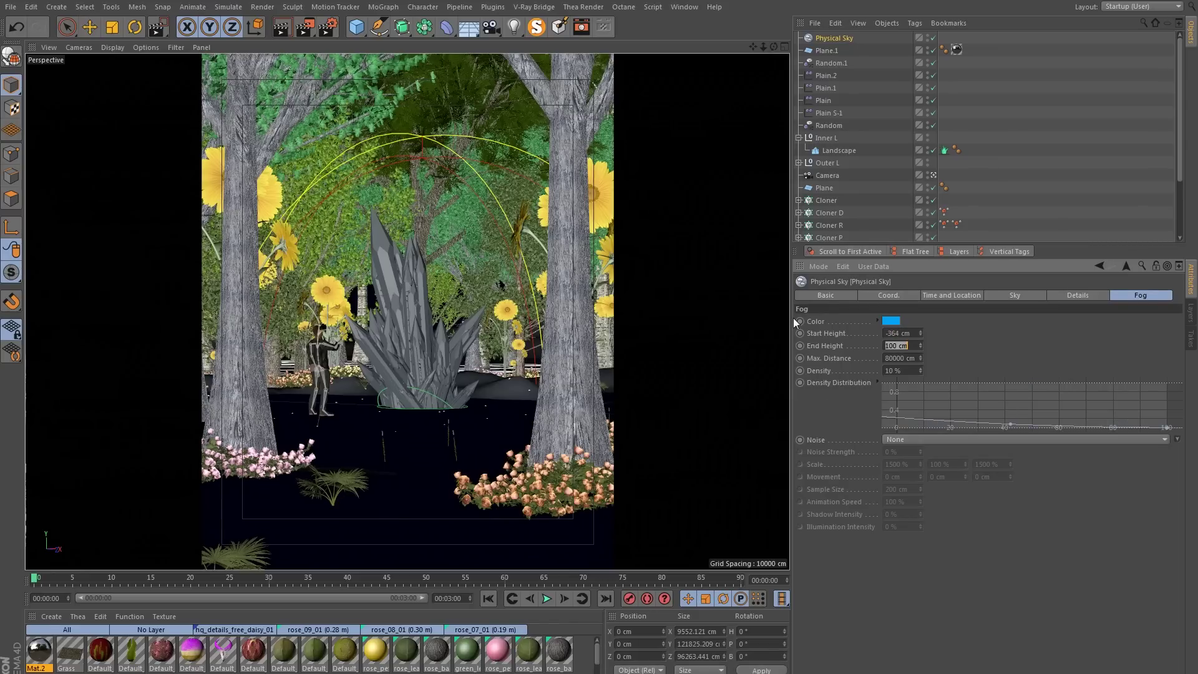
left_click(894, 332)
type("-1365")
key("Tab")
type("1365")
key("Return")
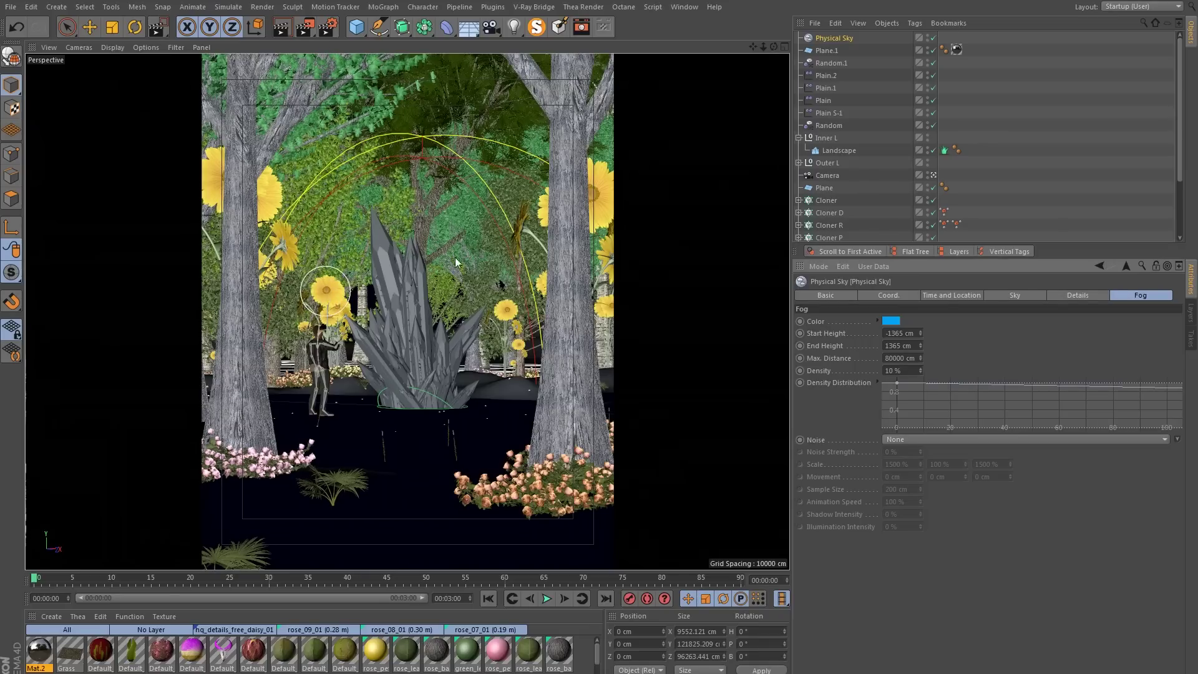
left_click(305, 29)
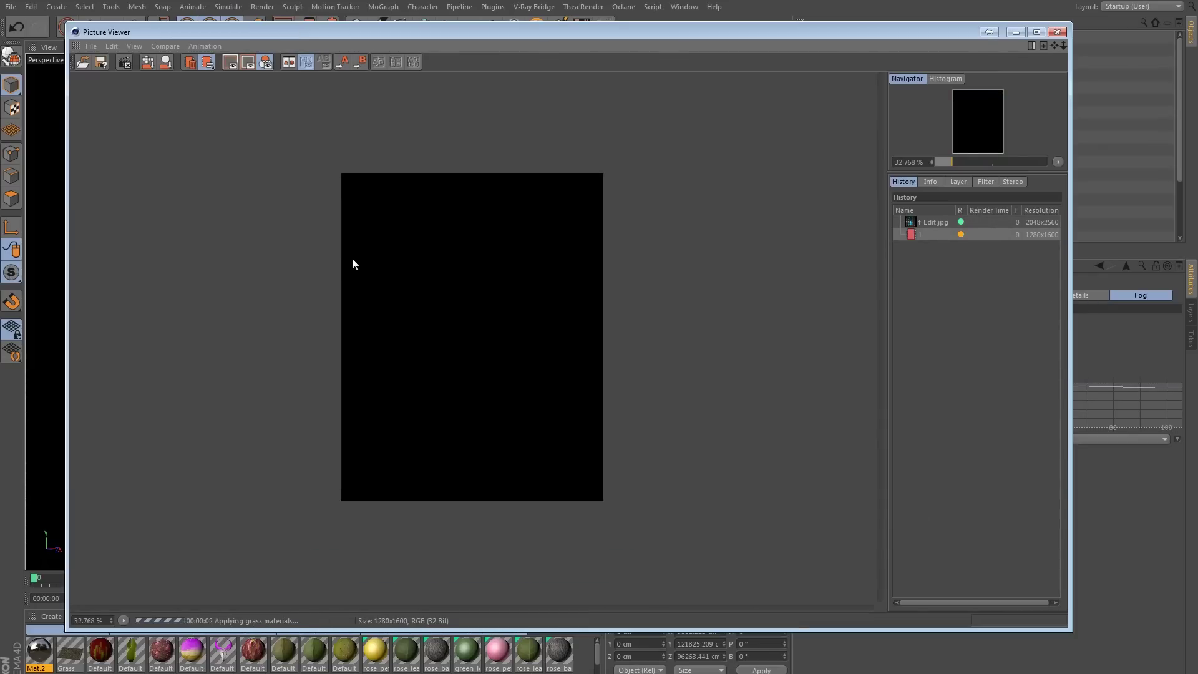
left_click(1058, 32)
left_click(618, 398)
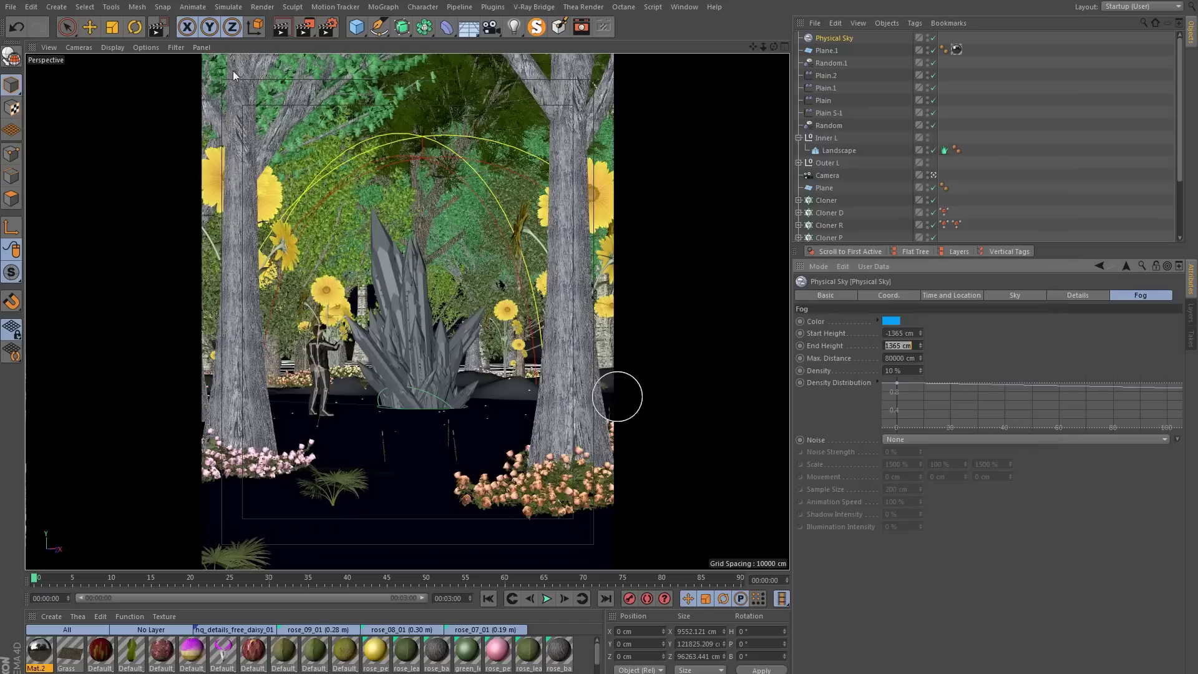
- Lock the aspect ratio of the render output, set its width to 640 pixels and close the render settings
left_click(333, 28)
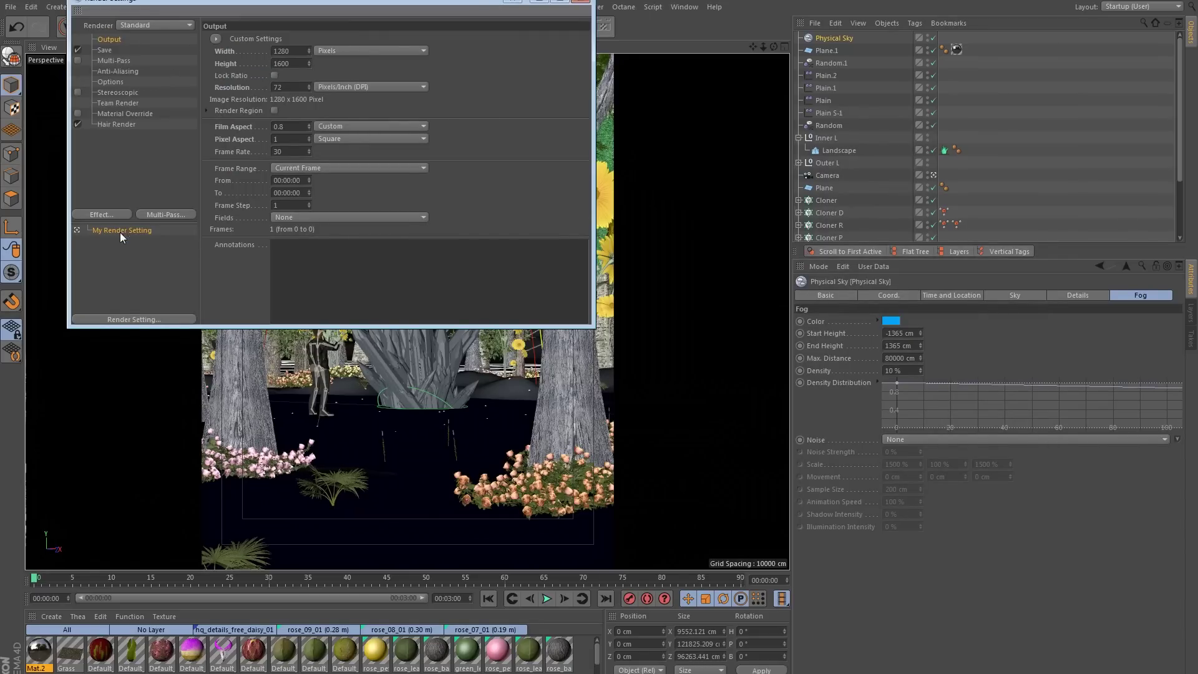
double_click(289, 50)
type("640")
key("Return")
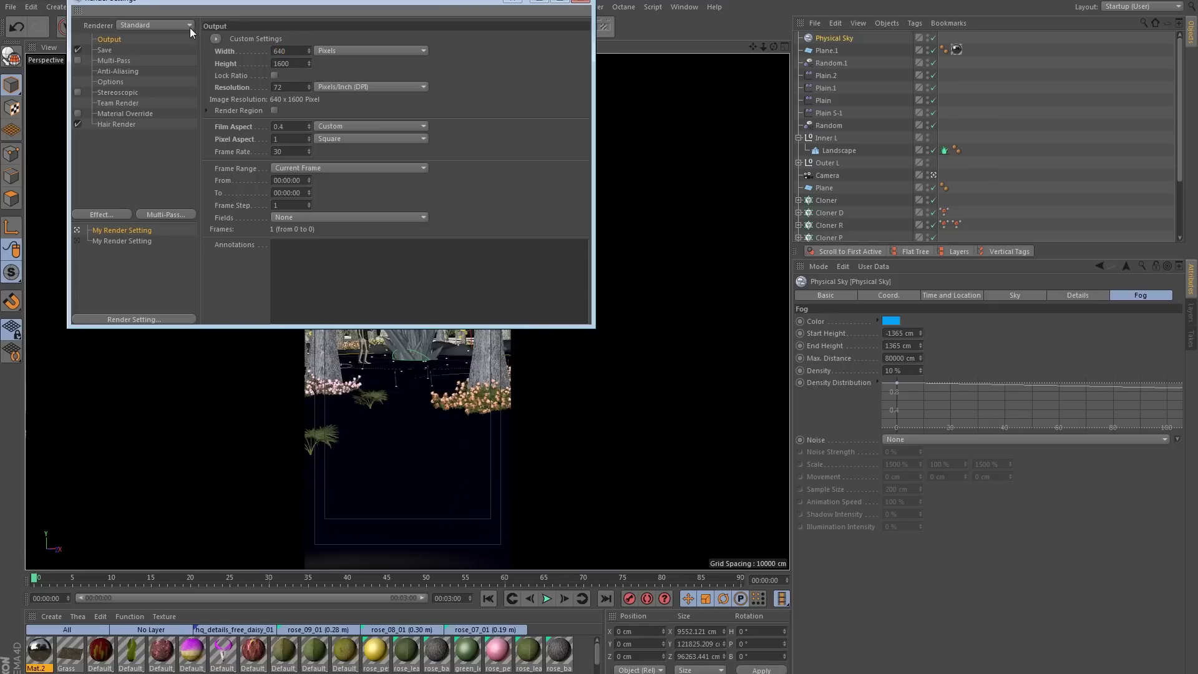
key("ctrl+z")
left_click(274, 76)
double_click(289, 50)
type("640")
key("Return")
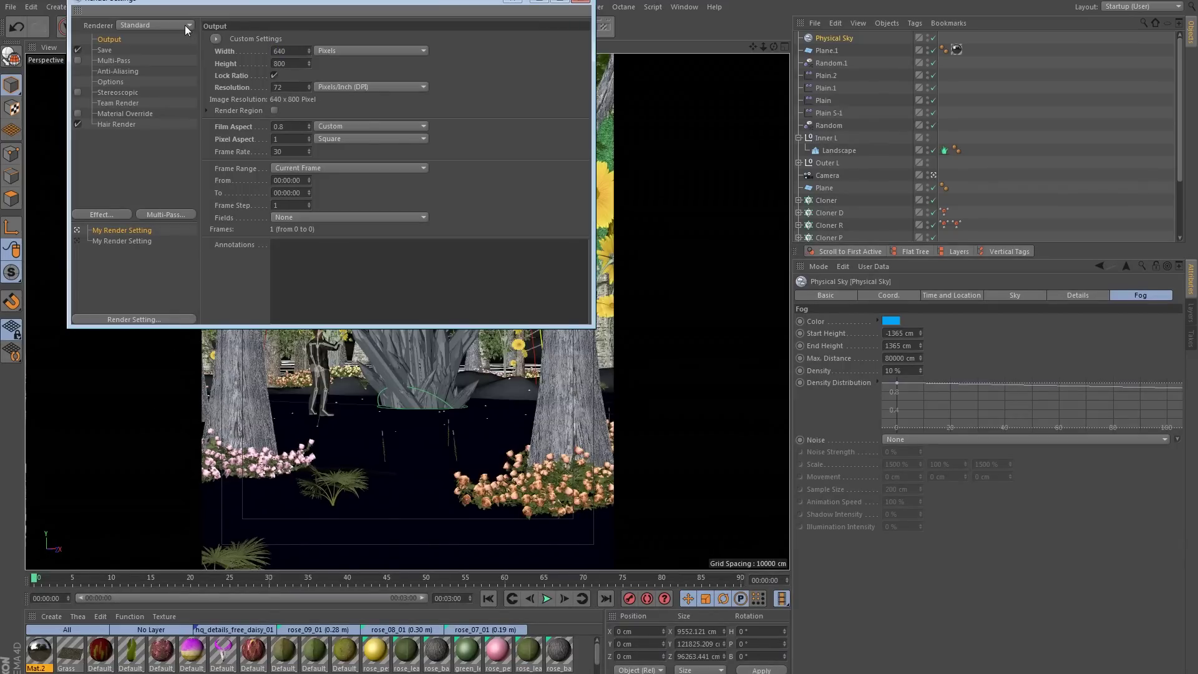
left_click(581, 1)
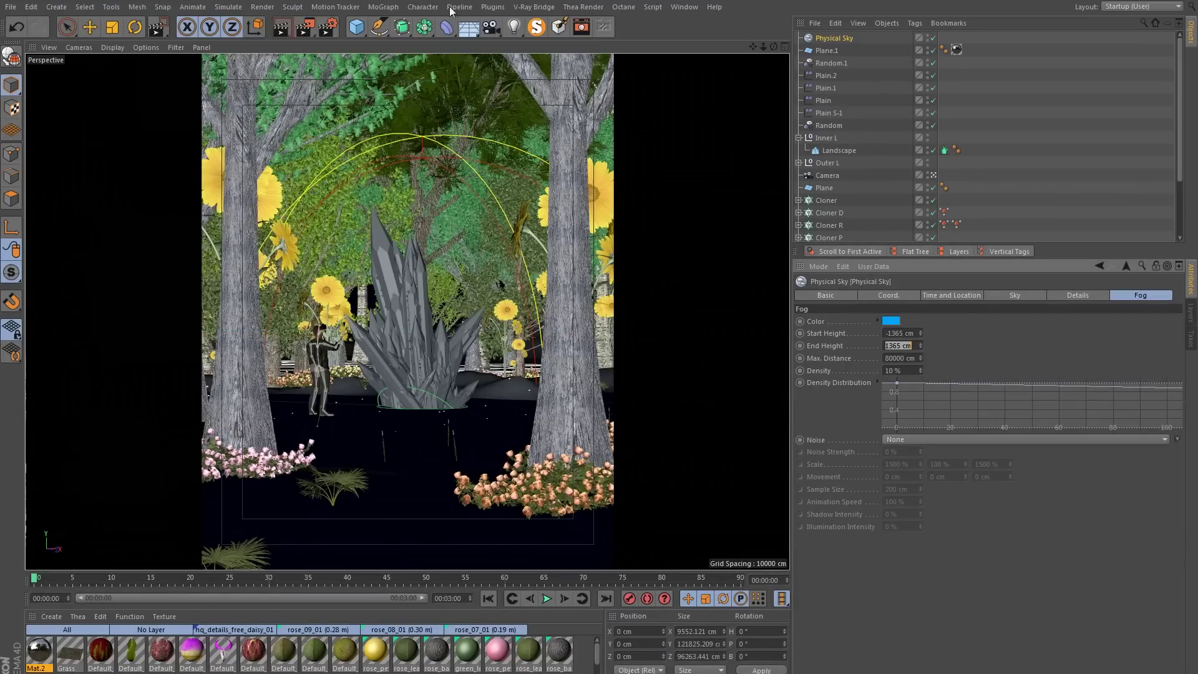
- Render the current frame to the Picture Viewer and check the fog at 100% zoom in an enlarged viewer window
left_click(304, 28)
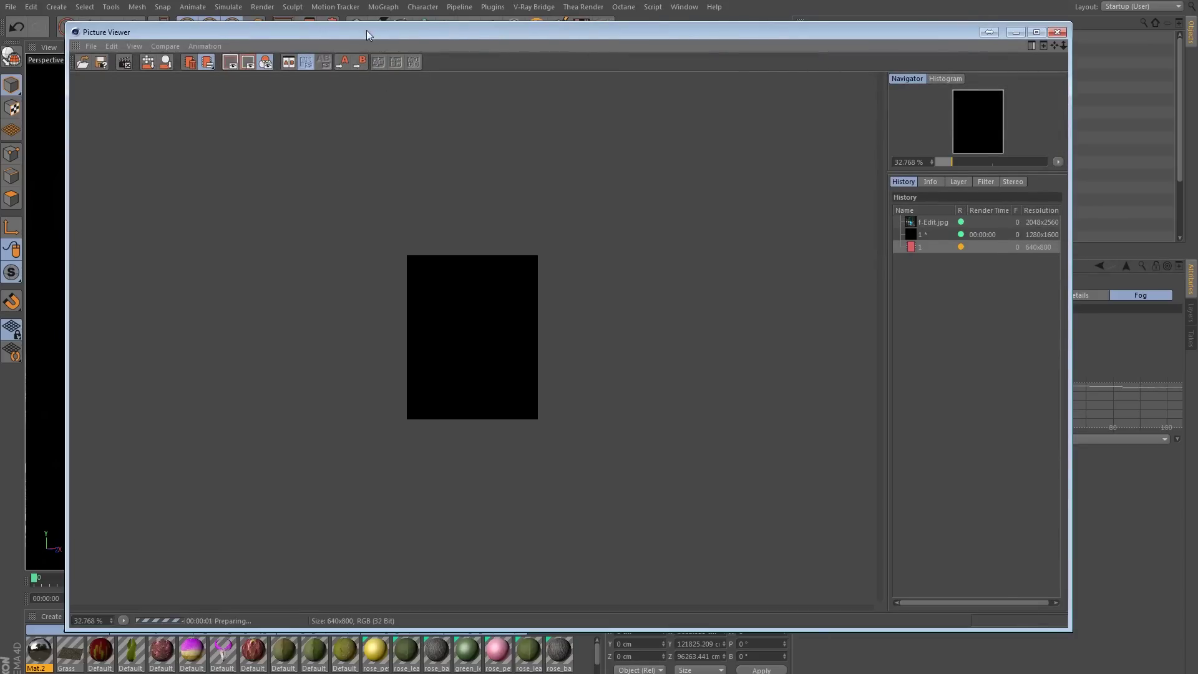
left_click_drag(366, 30, 353, 31)
left_click(111, 621)
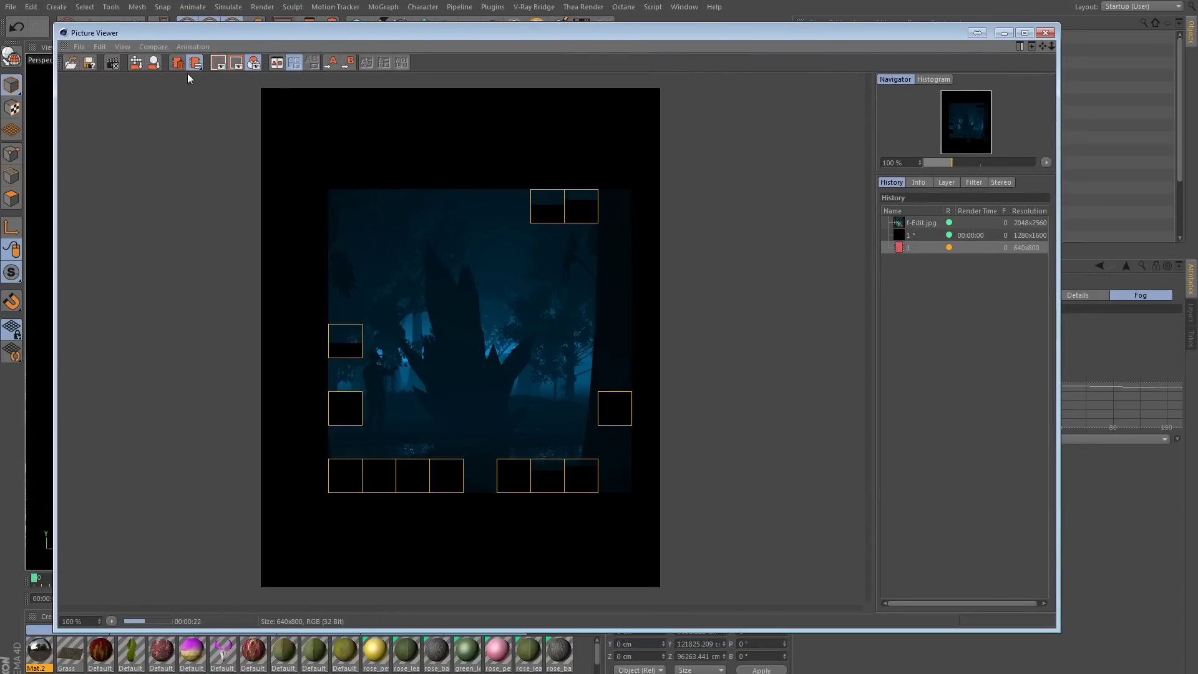
left_click_drag(56, 25, 14, 7)
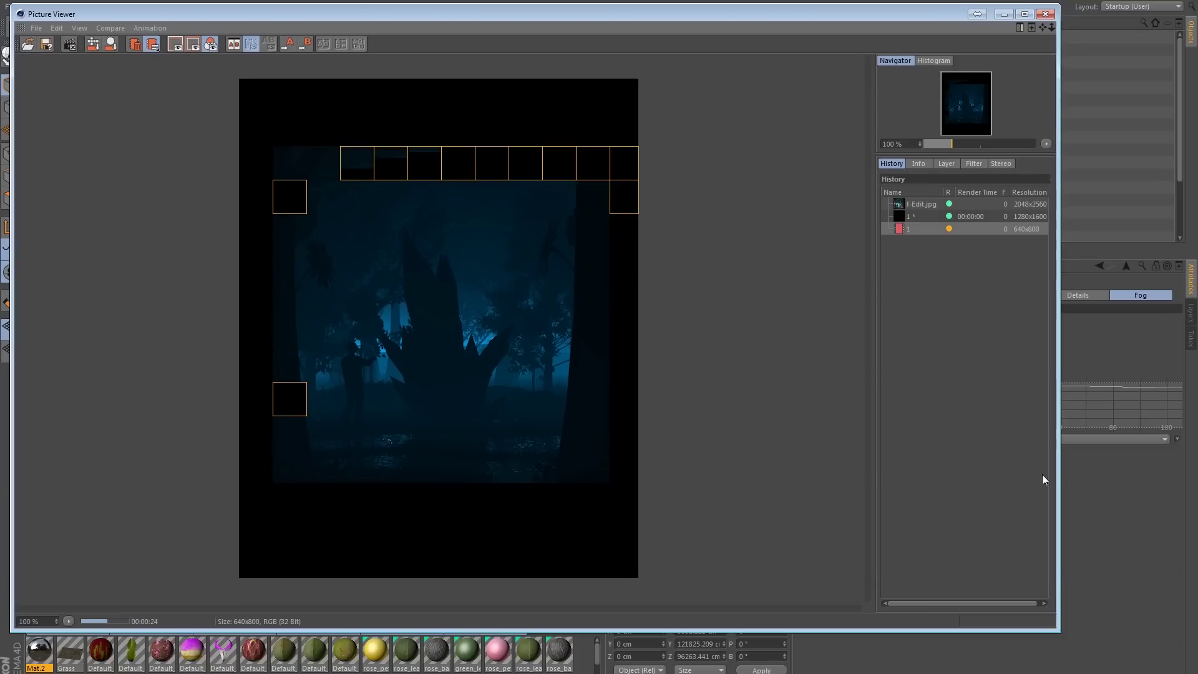
left_click_drag(1059, 627, 1133, 657)
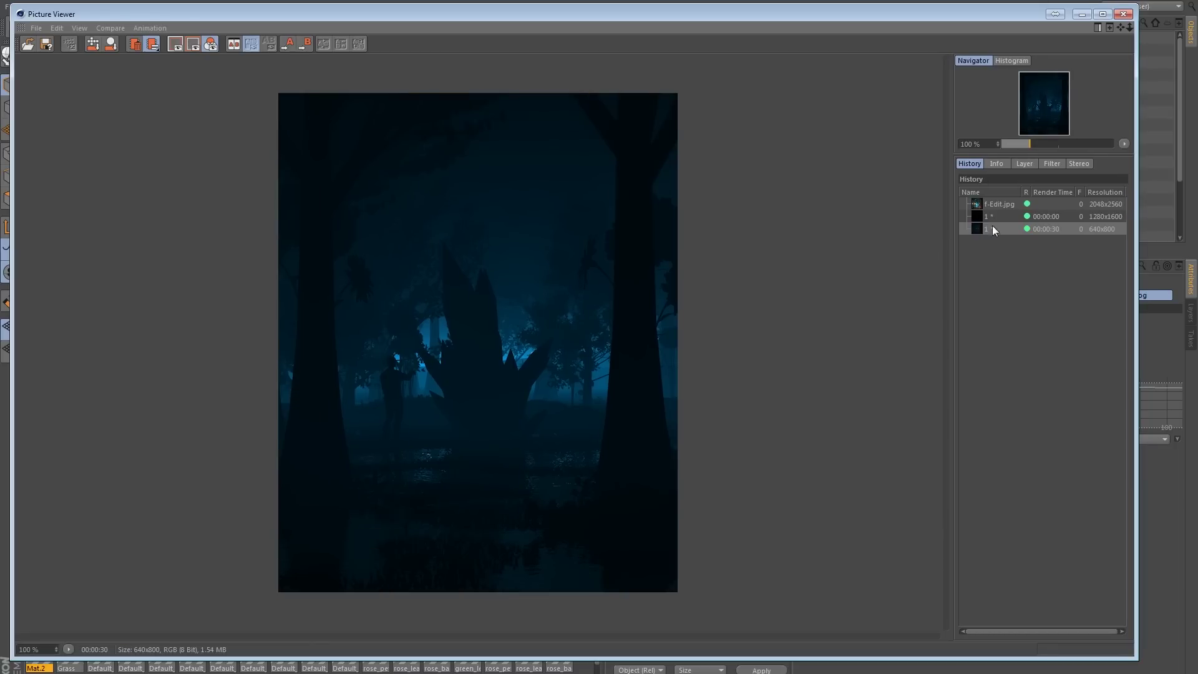
- Compare the fog render with the reference image t-Edit.jpg, examining both at a suitable zoom, and close the Picture Viewer
left_click(996, 205)
scroll(609, 294, "down", 5)
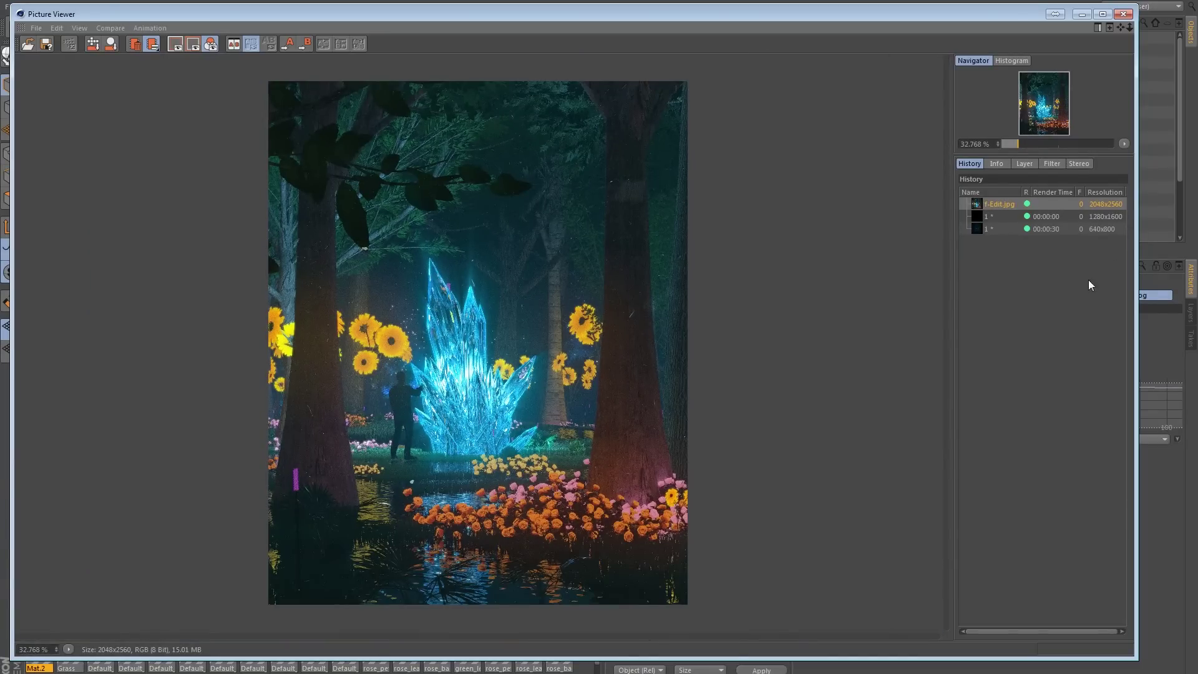
left_click(978, 229)
scroll(538, 348, "up", 6)
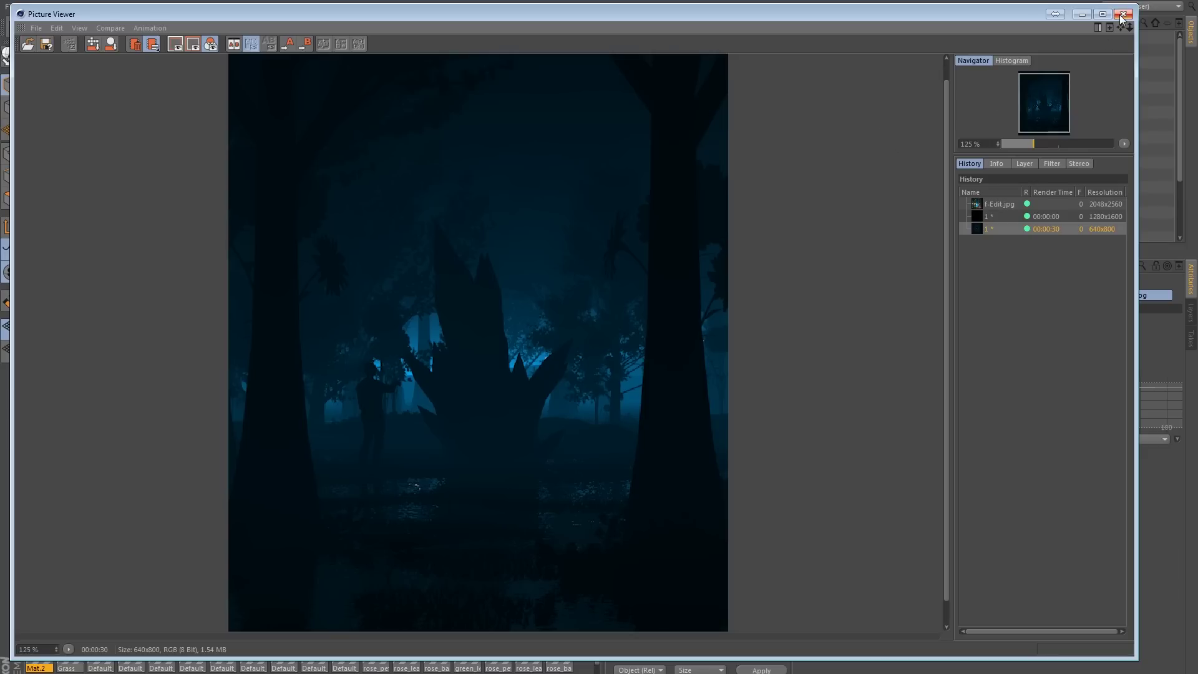
left_click(1009, 204)
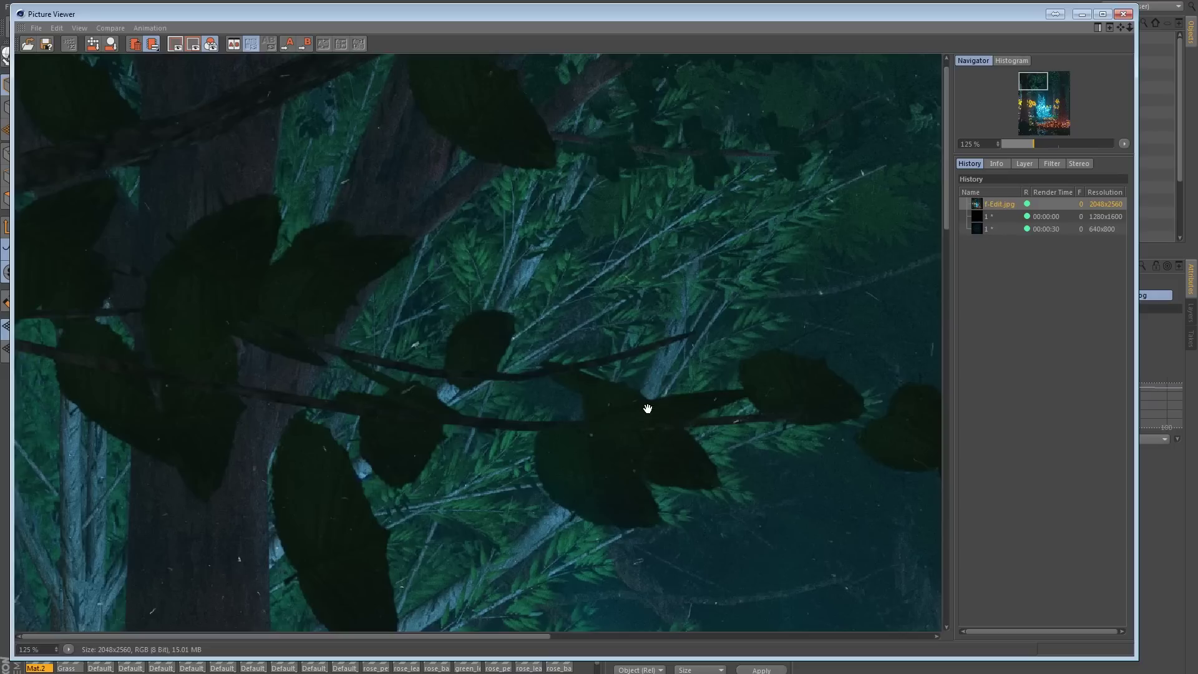
scroll(646, 409, "down", 6)
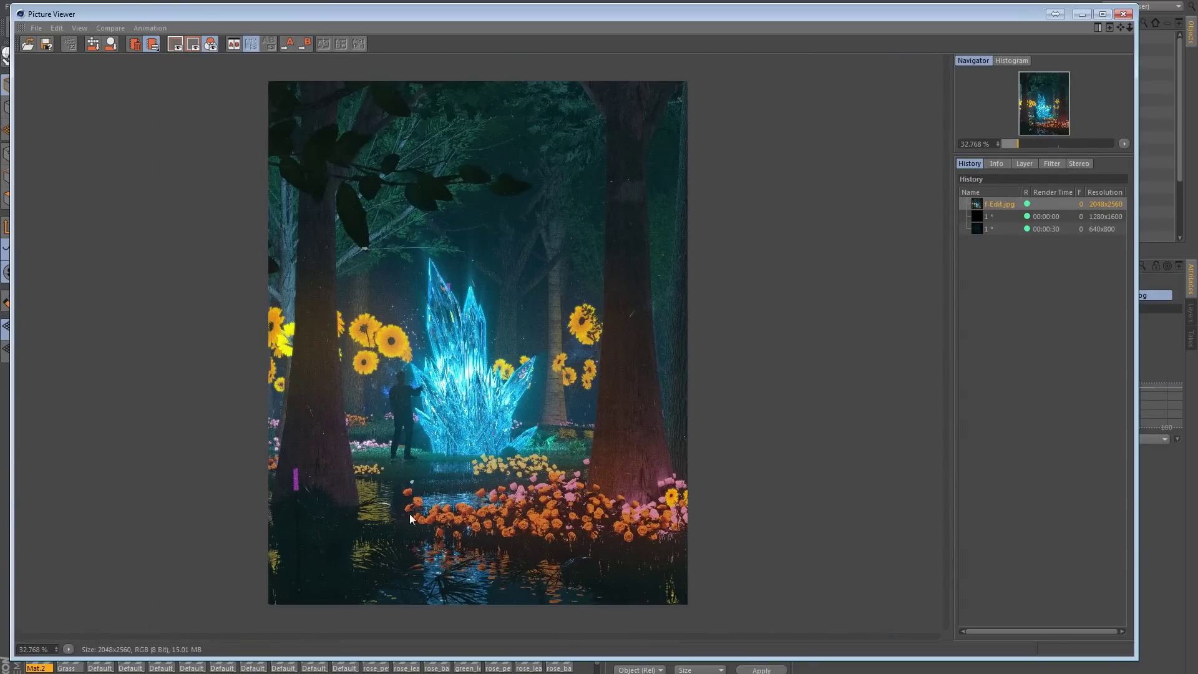
left_click(1122, 15)
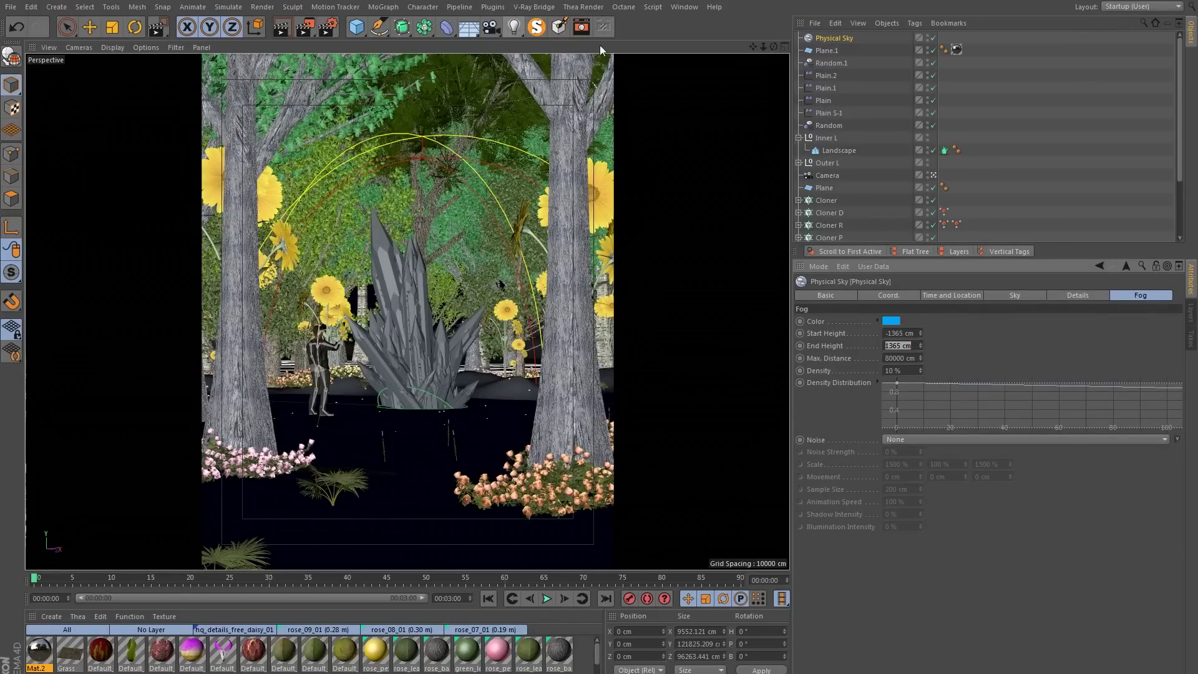
- Add a standard Light at the crystal and raise it to about 164 cm on the Y axis, undoing the stray sideways move
left_click(508, 28)
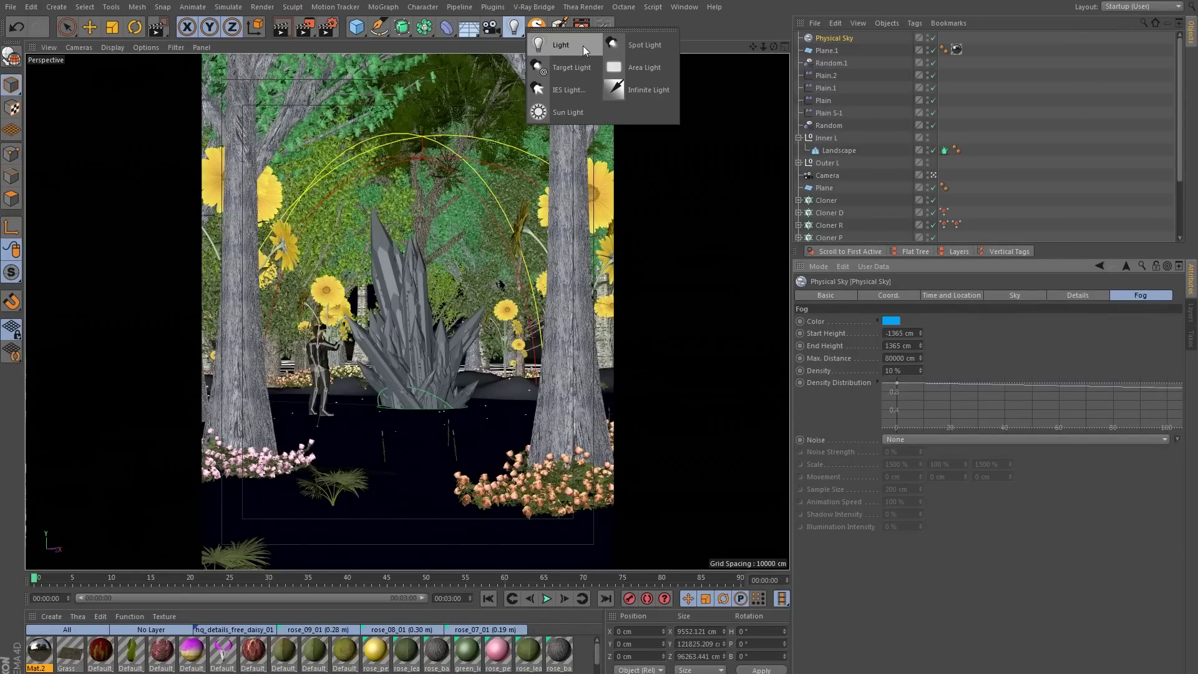
left_click(561, 45)
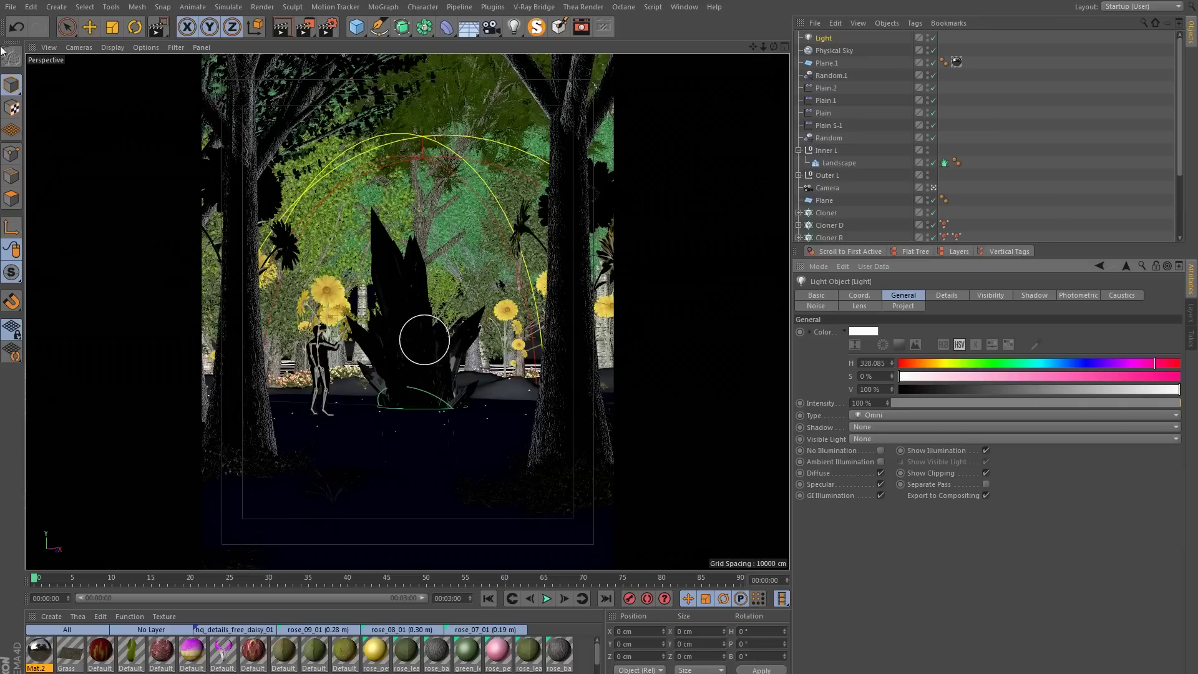
left_click(67, 28)
left_click_drag(425, 312, 428, 236)
left_click_drag(495, 338, 486, 337)
key("ctrl+z")
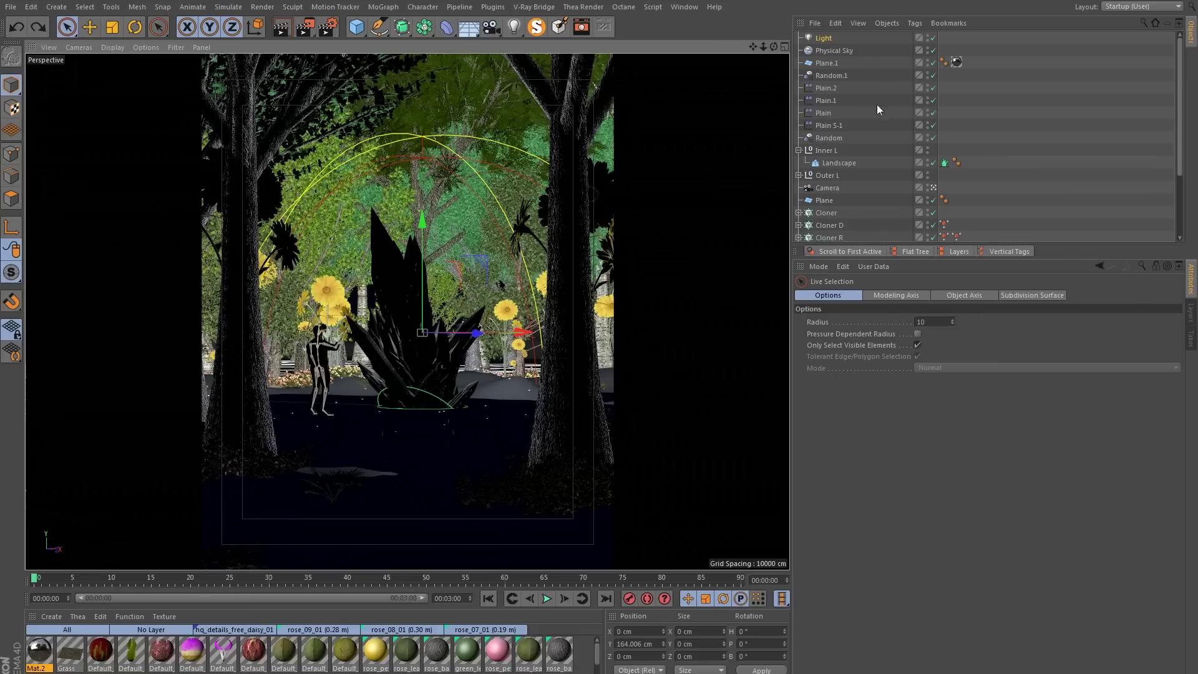
- Set the light's color to blue with hue 200°, saturation 100% and value 100%
left_click(824, 37)
left_click(855, 343)
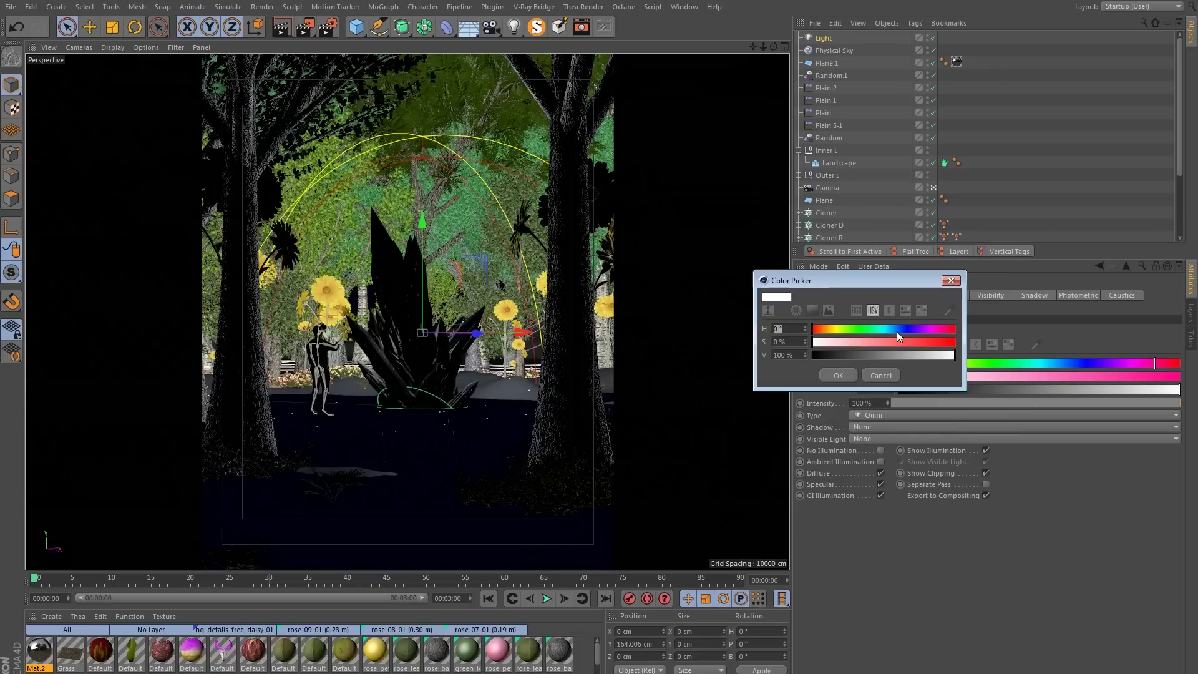
left_click_drag(897, 331, 890, 331)
type("200")
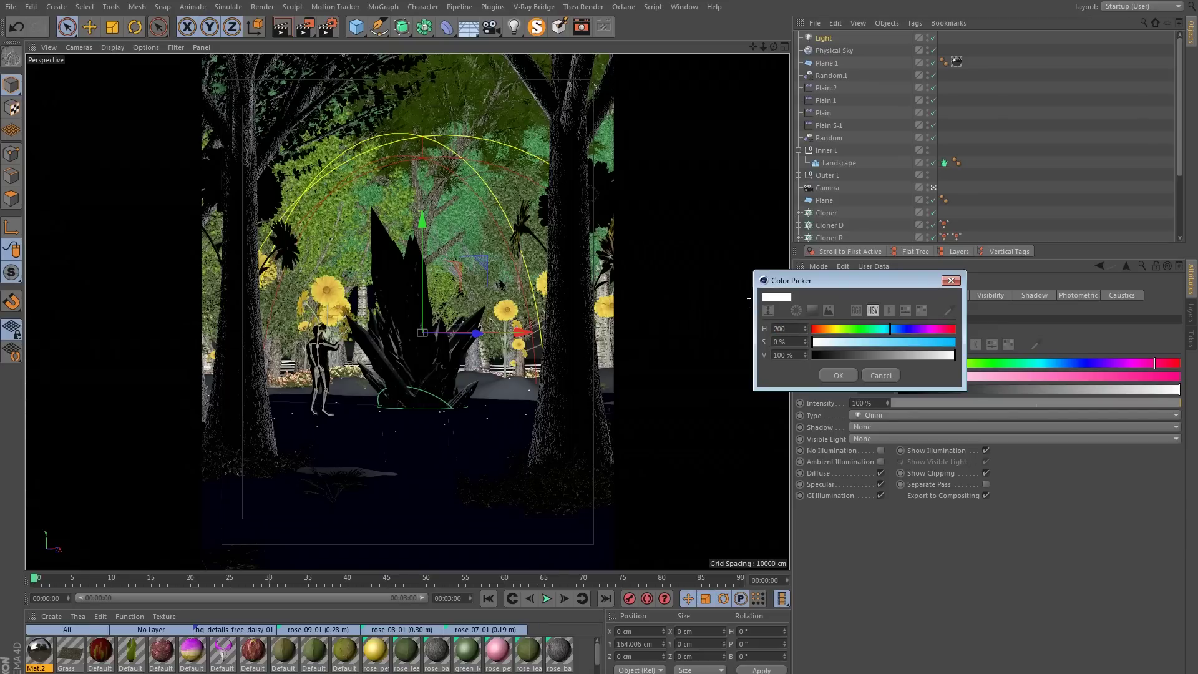
key("Tab")
type("97")
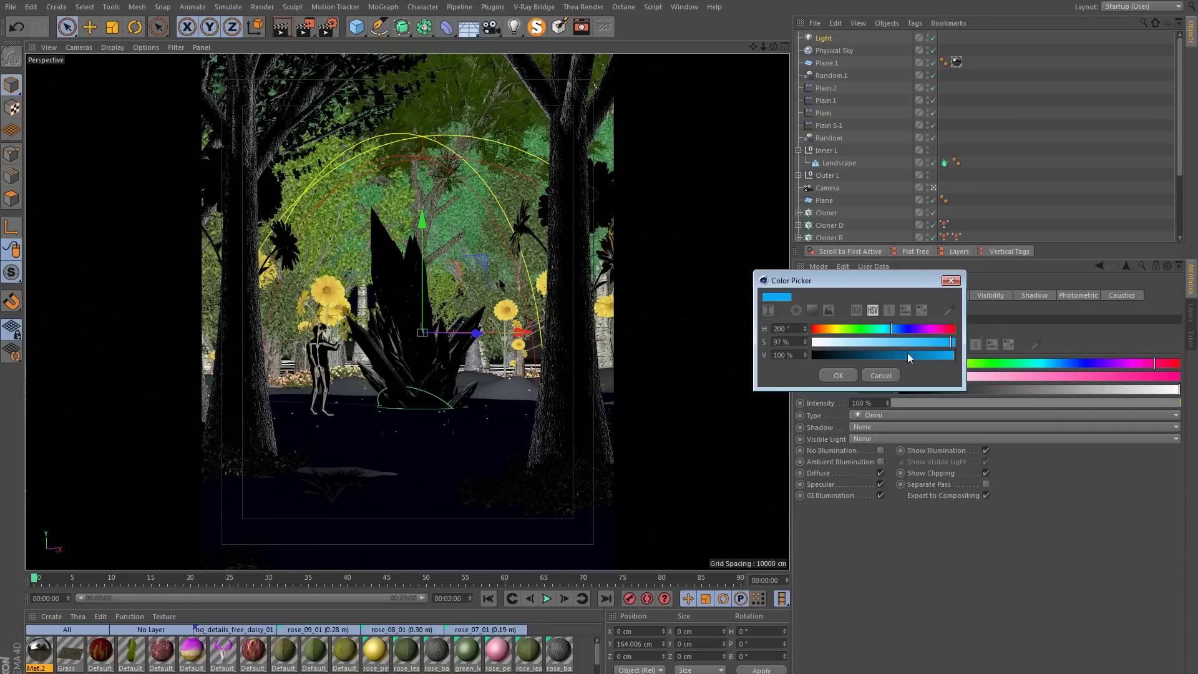
left_click_drag(940, 342, 961, 343)
left_click(838, 375)
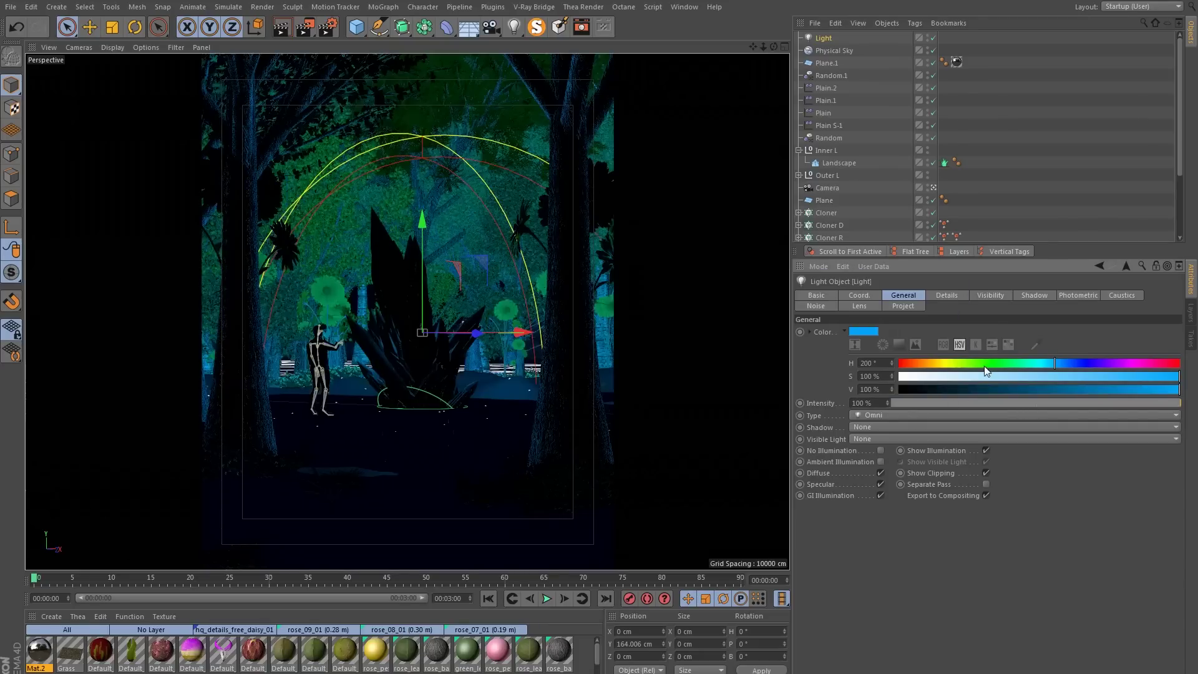
- Set the light's falloff to Inverse Square (Physically Accurate)
left_click(945, 298)
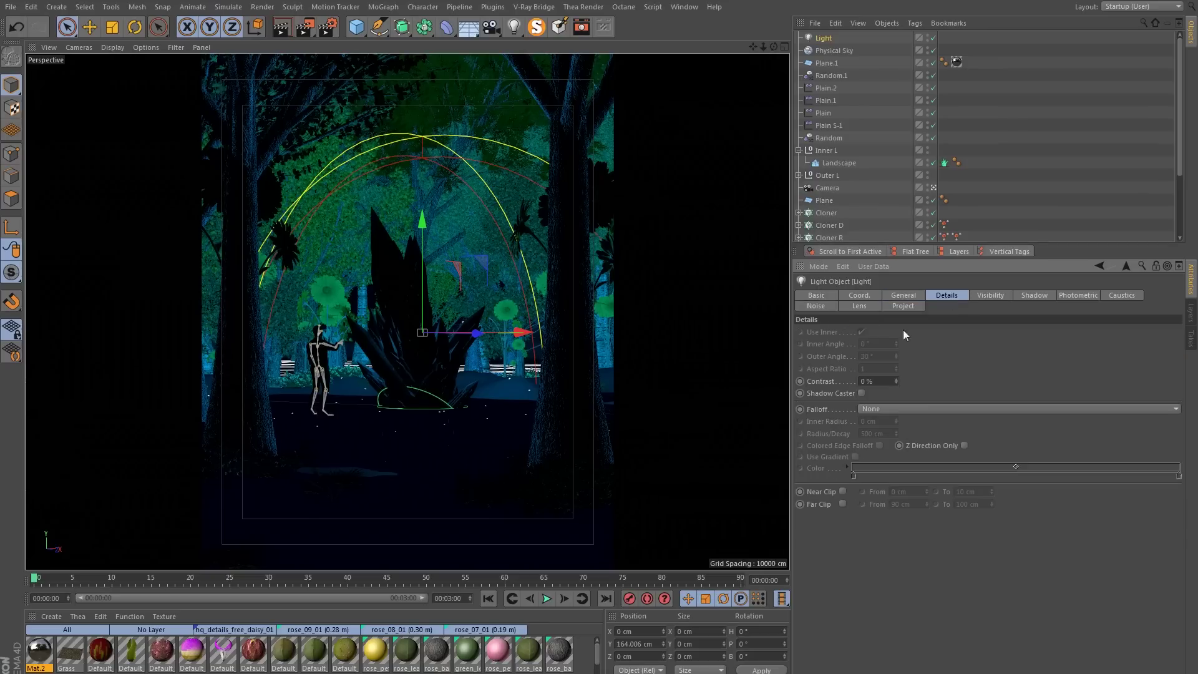
left_click(876, 410)
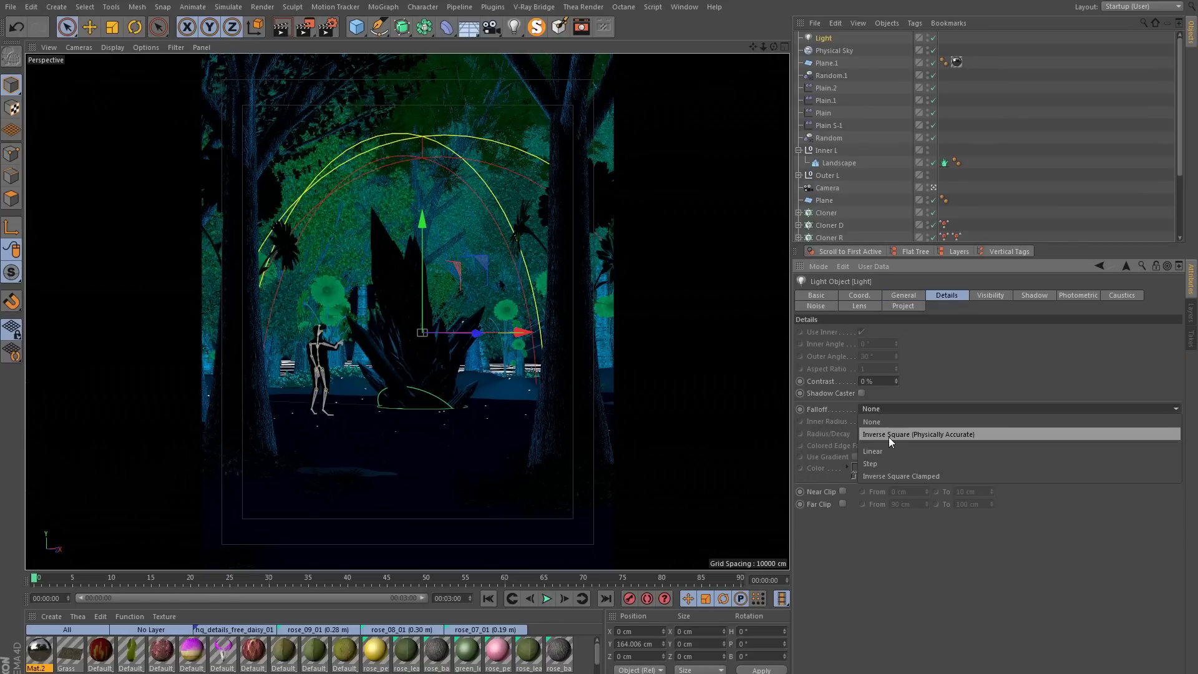
left_click(889, 437)
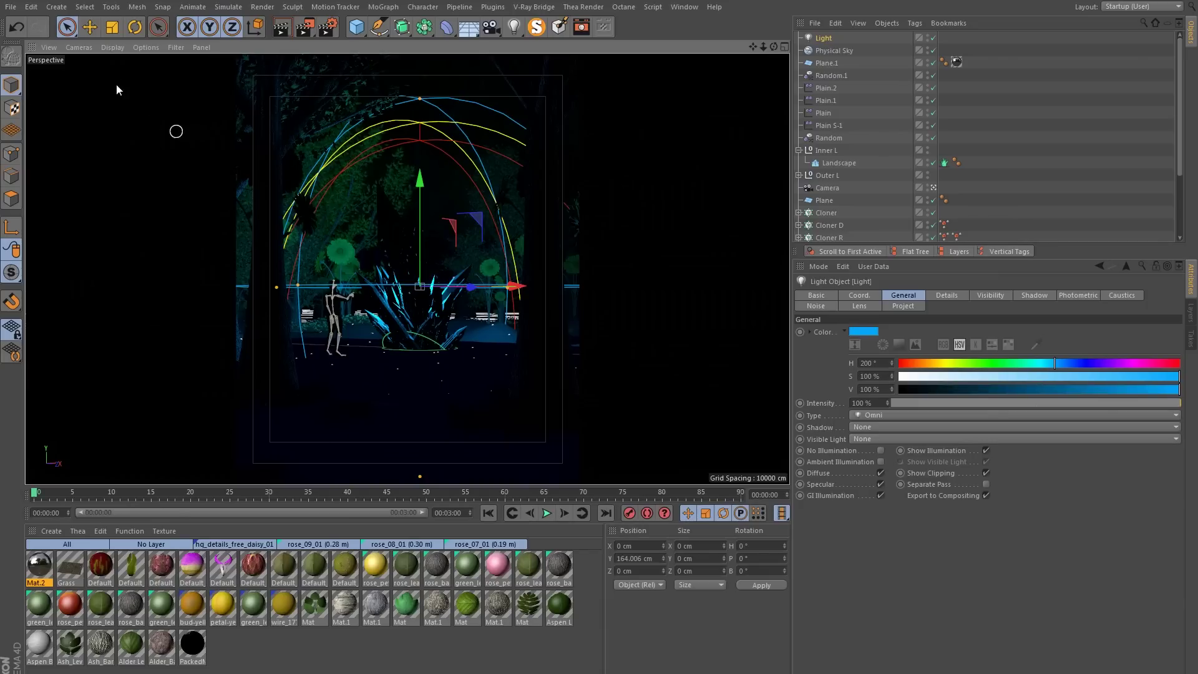
left_click(112, 47)
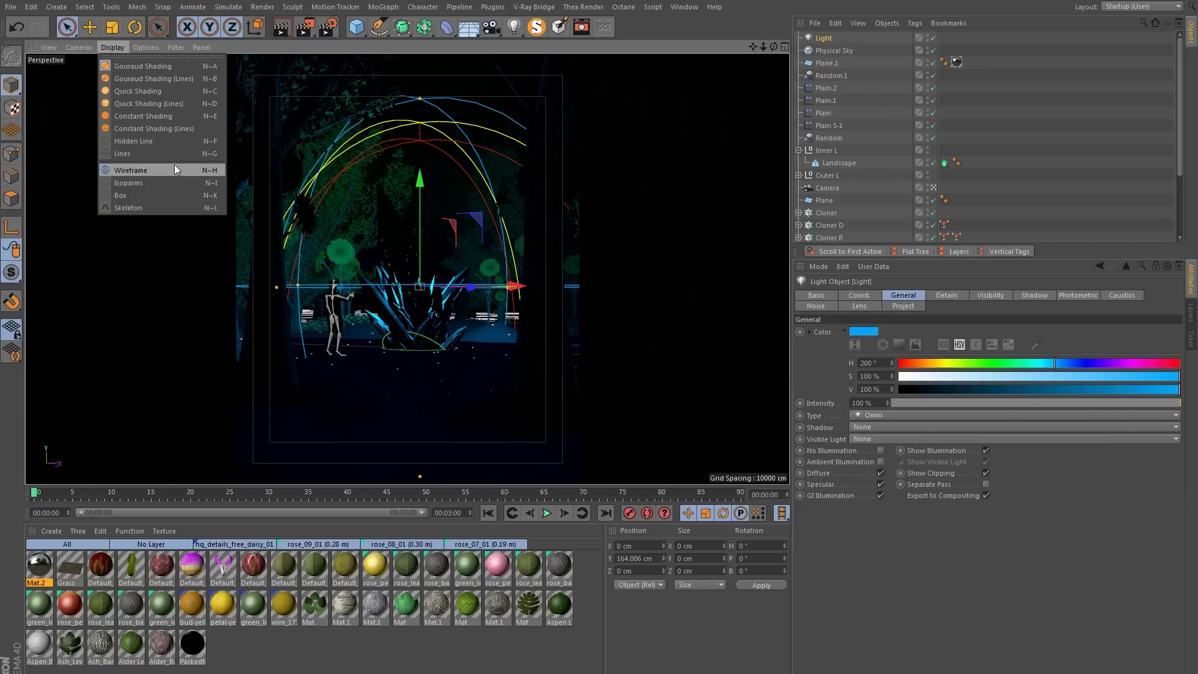
left_click(185, 78)
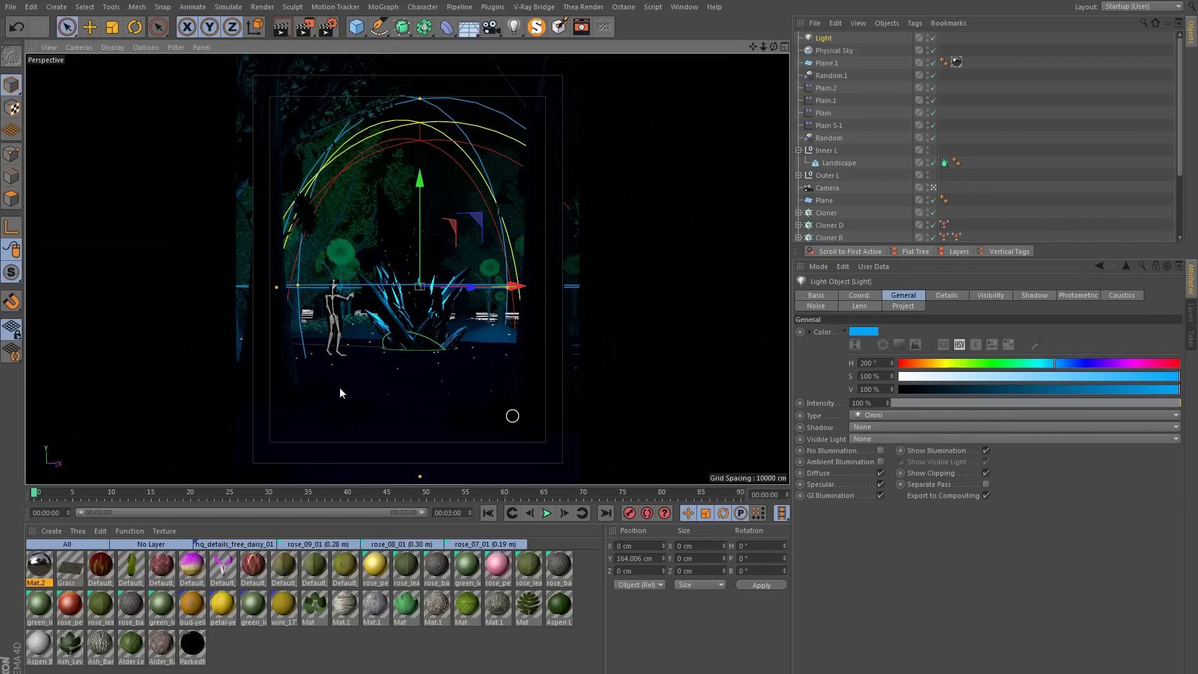
- Create a new material, open it for editing and set its base color to black
double_click(248, 661)
double_click(48, 563)
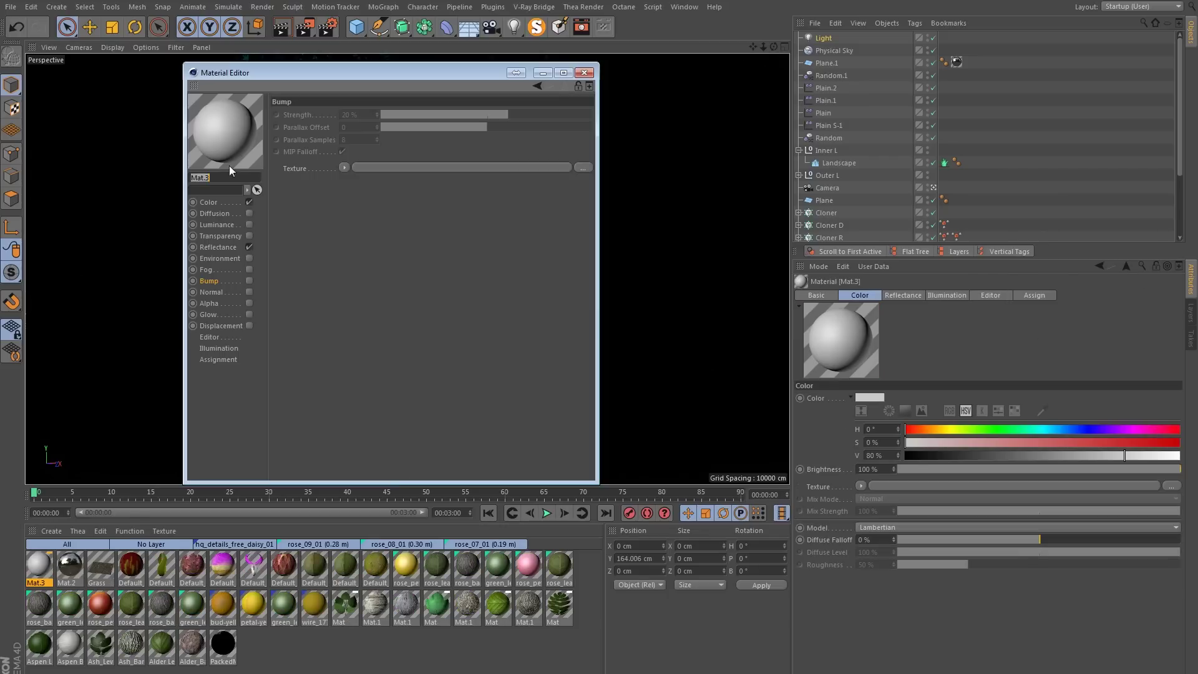
left_click(338, 118)
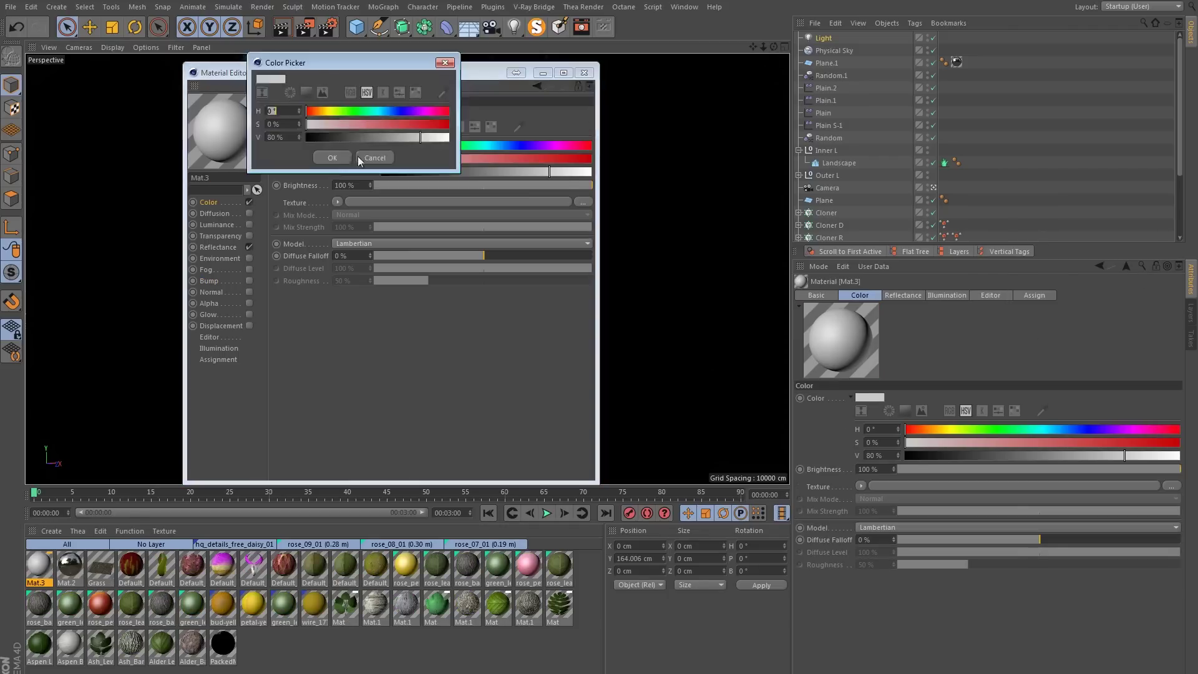
left_click(267, 155)
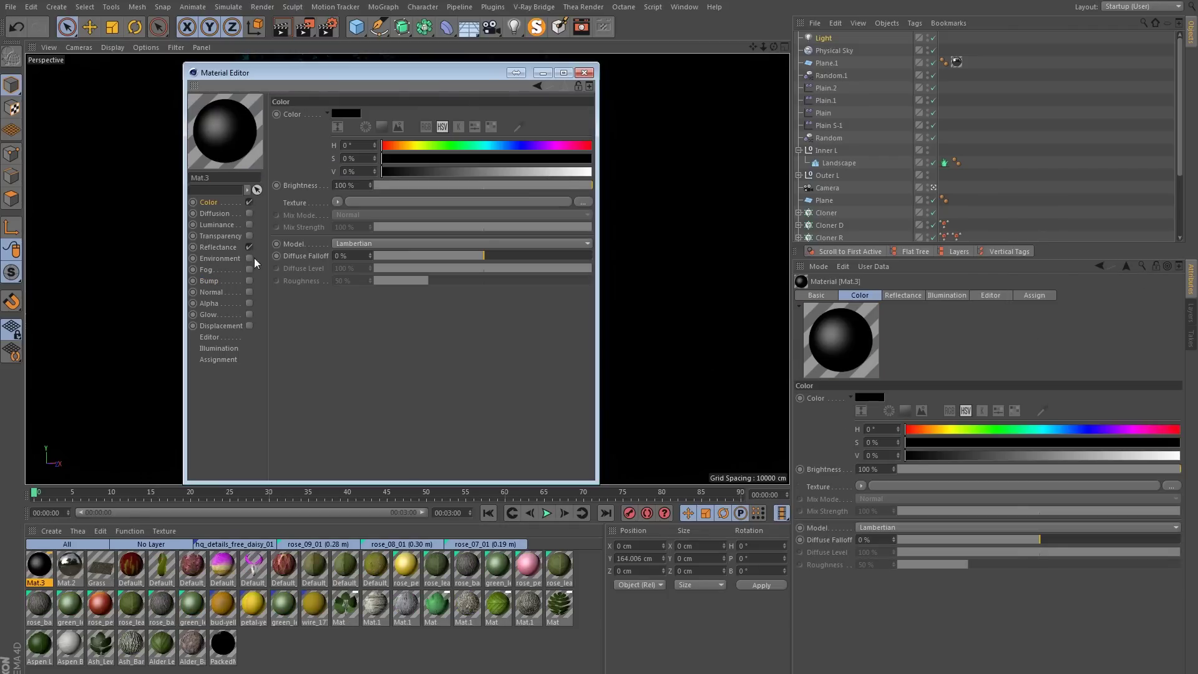
- Enable transparency on the new material and set its refraction to 1.5
left_click(250, 235)
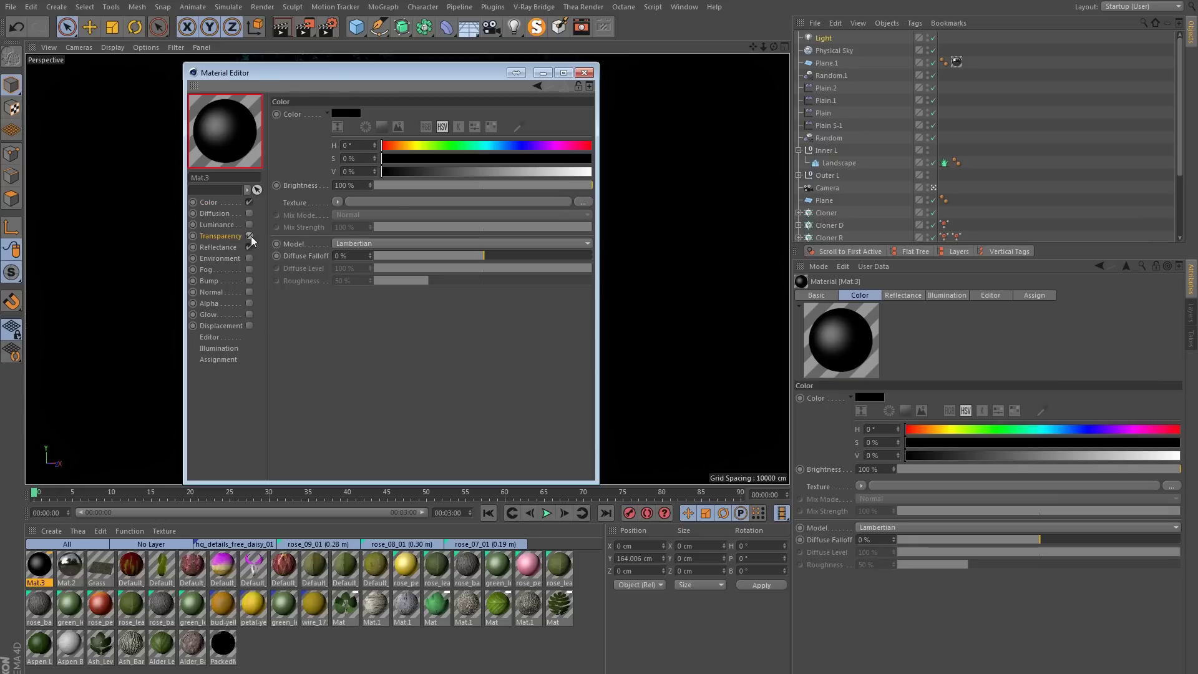
double_click(371, 209)
type(".5")
key("Return")
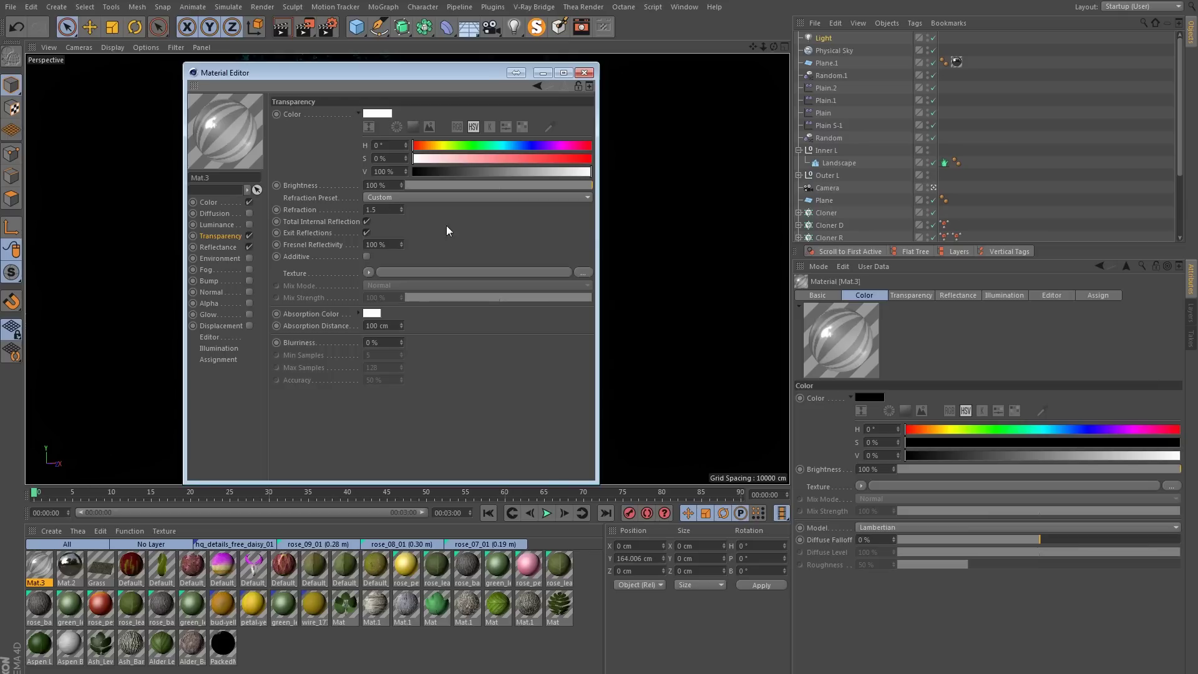
- Enable luminance on the material with a Fresnel shader as its texture, and make the transparency additive
left_click(218, 224)
left_click(249, 224)
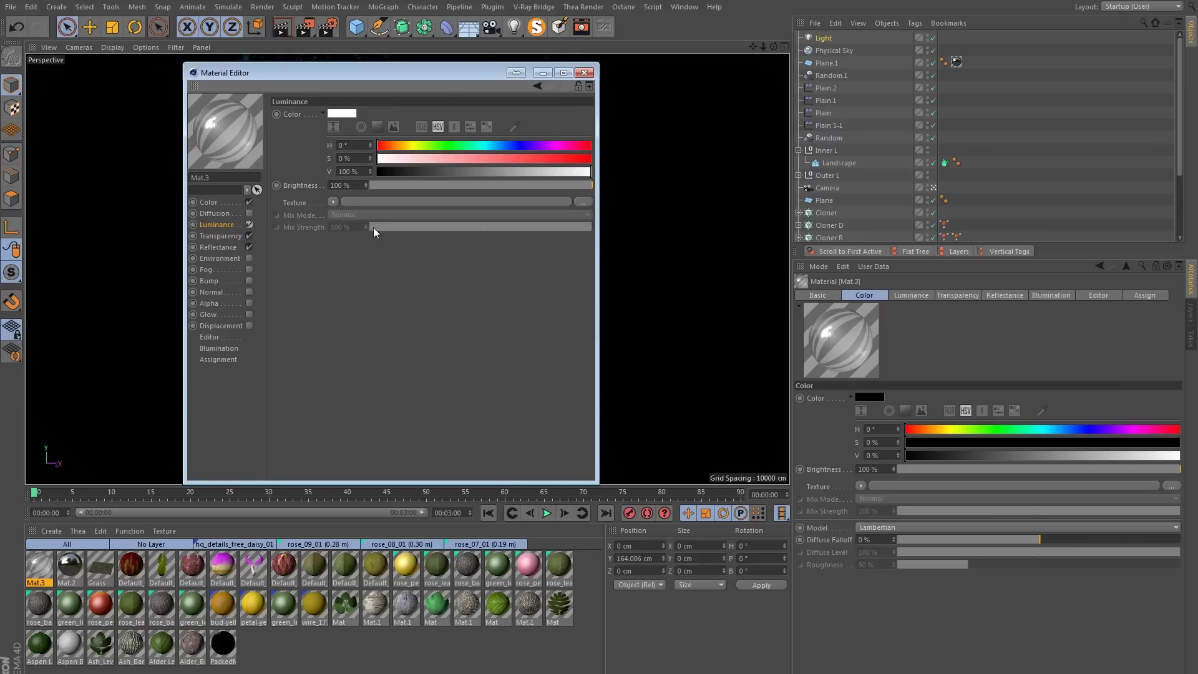
left_click(333, 201)
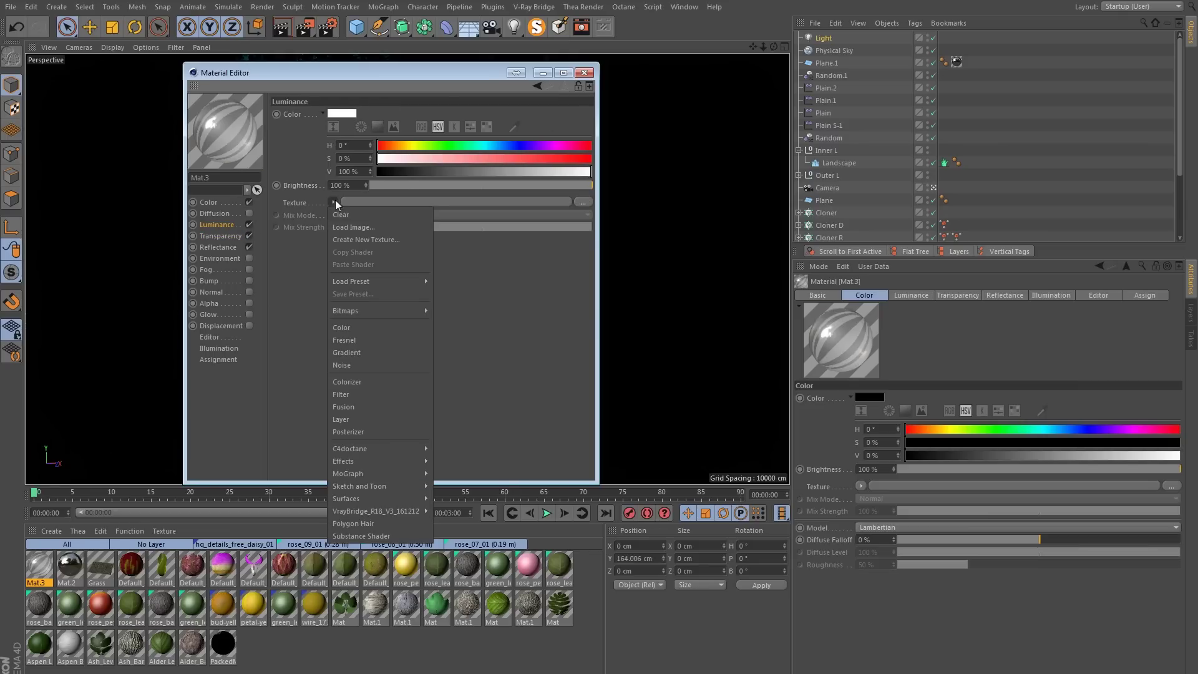
left_click(369, 340)
left_click(357, 236)
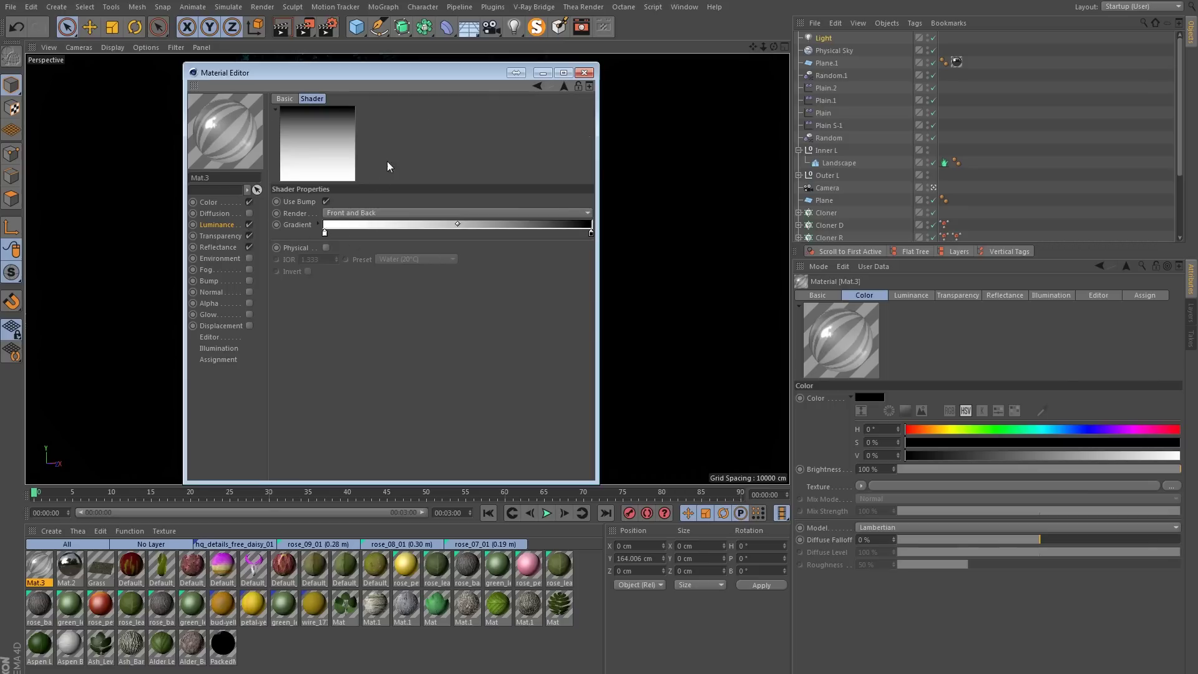
left_click(220, 237)
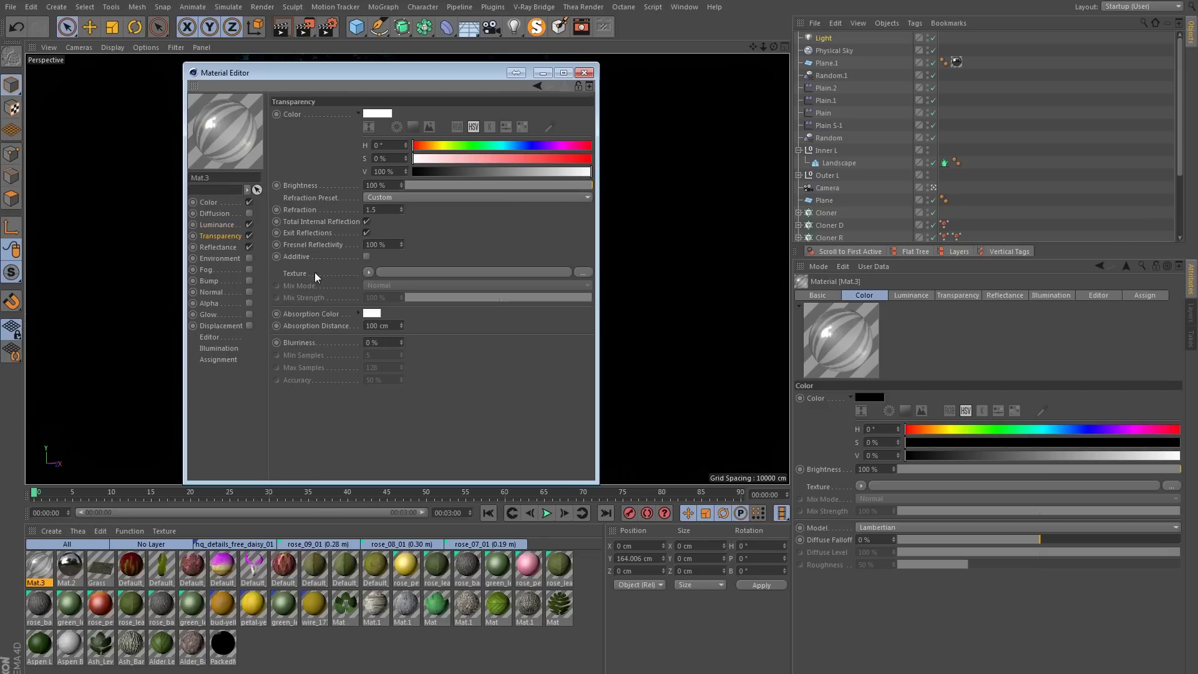
left_click(367, 257)
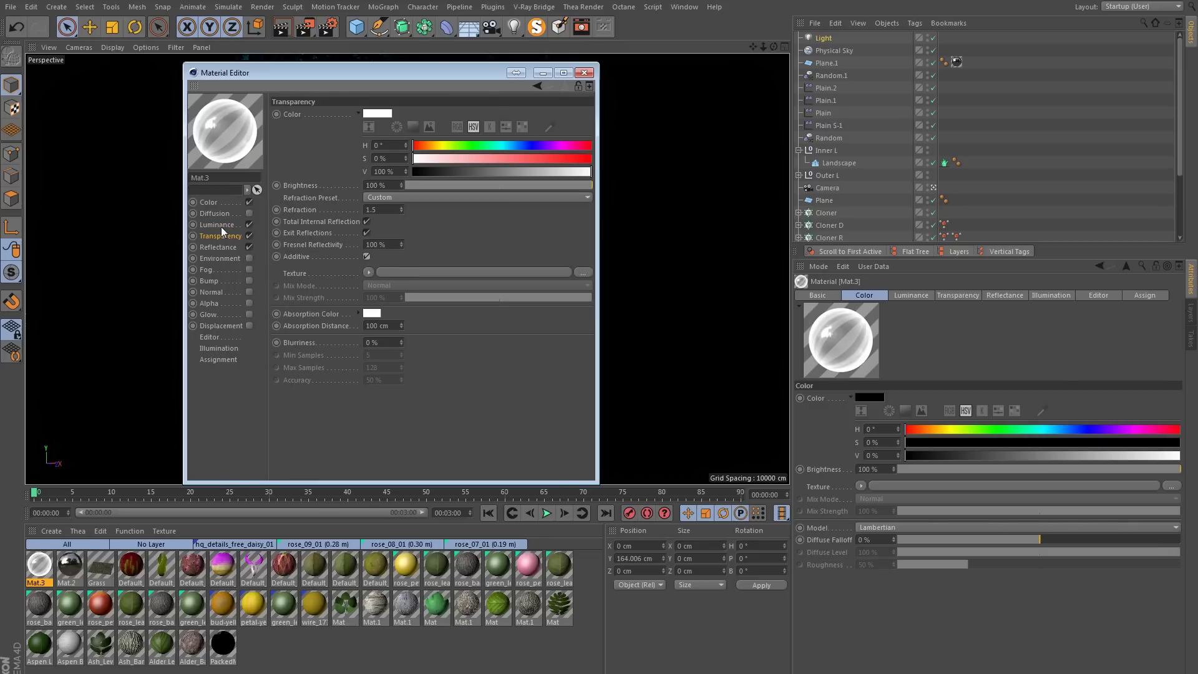
- Color the Fresnel gradient's white knot blue with hue 200 and full saturation, and move the black knot inward to about three quarters
left_click(221, 226)
left_click(326, 245)
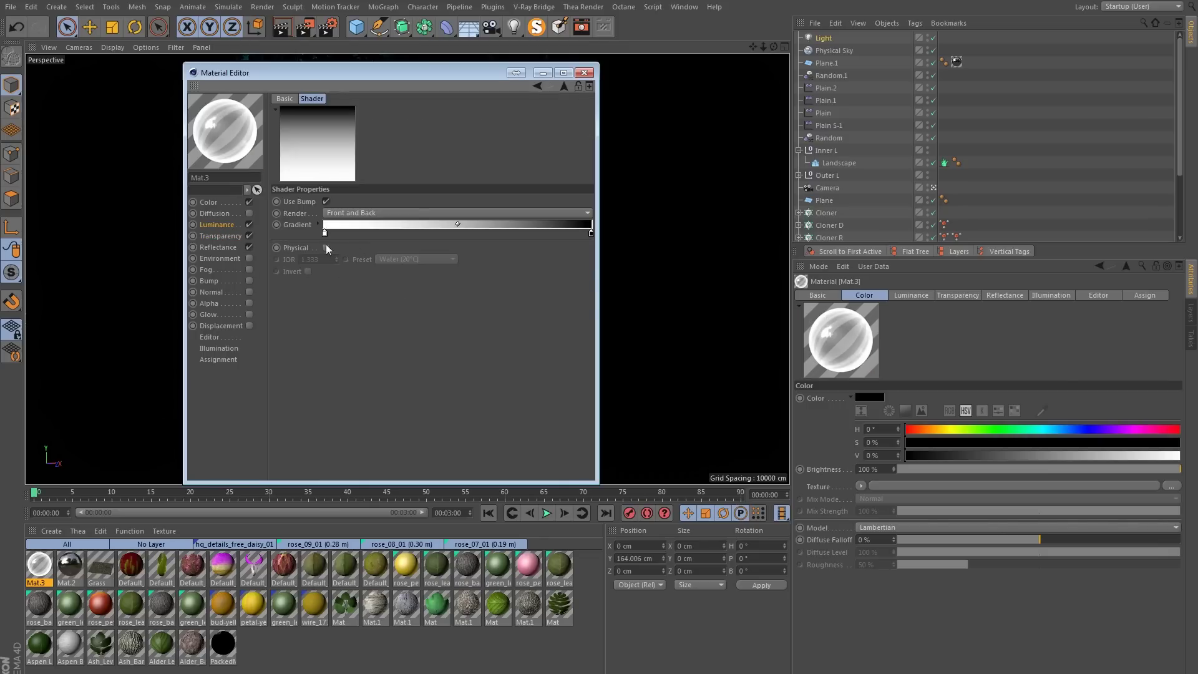
double_click(323, 234)
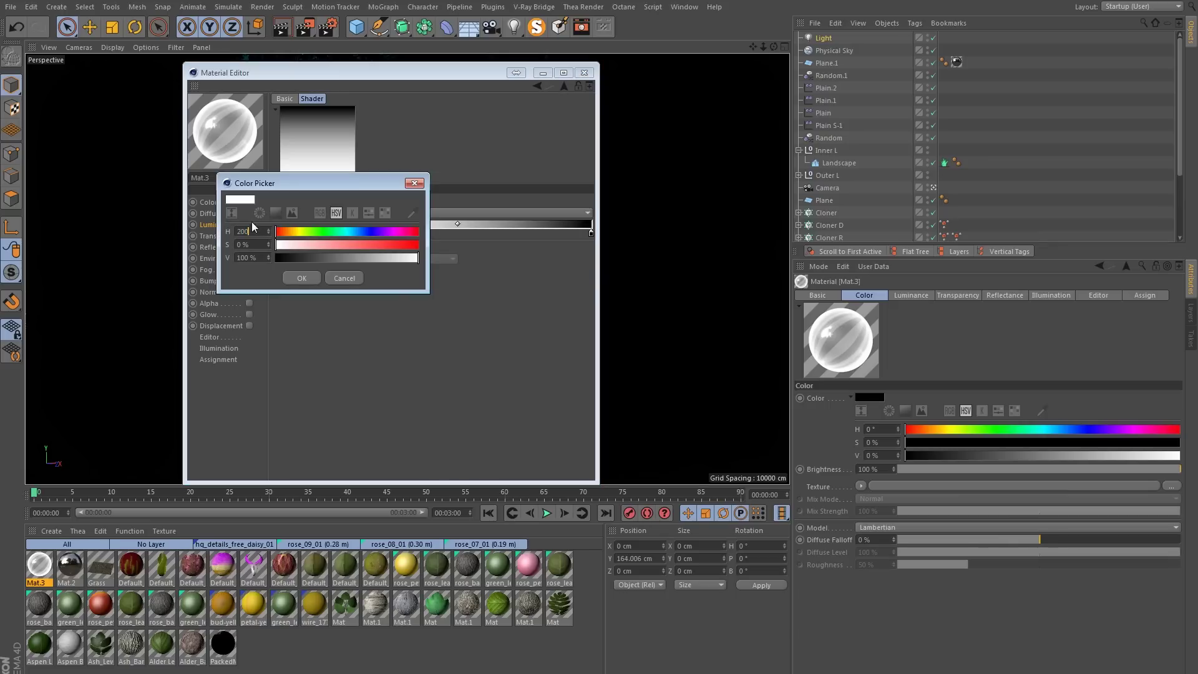
left_click_drag(412, 244, 437, 246)
key("Return")
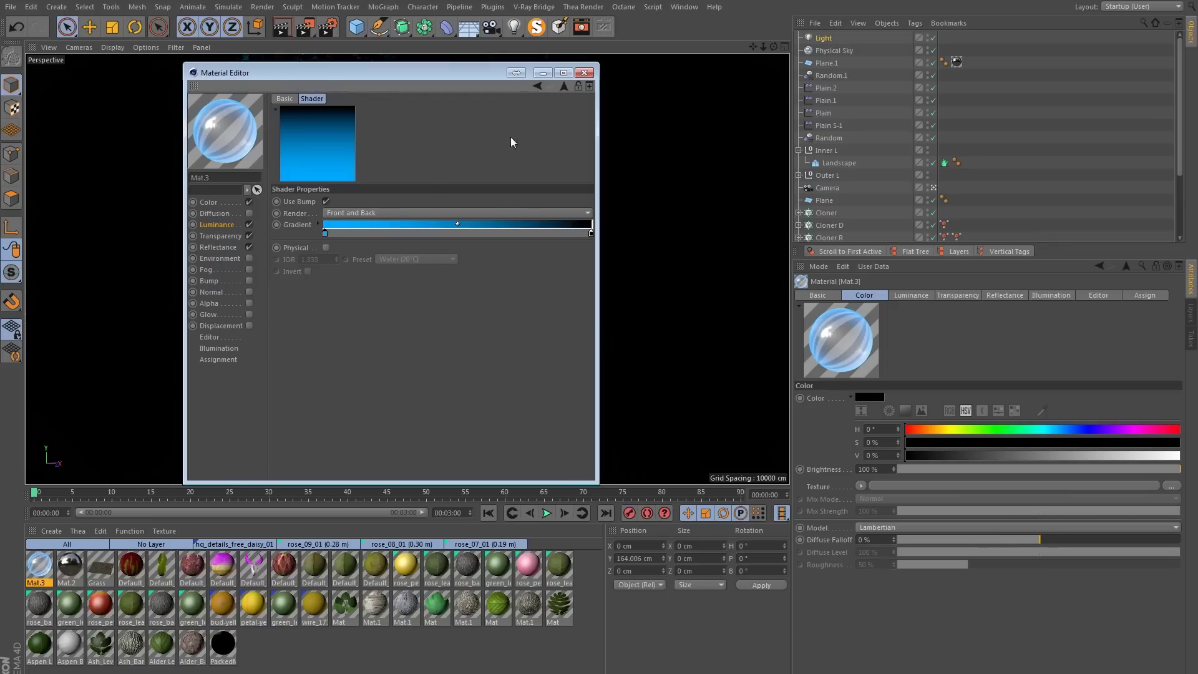
left_click_drag(592, 233, 522, 234)
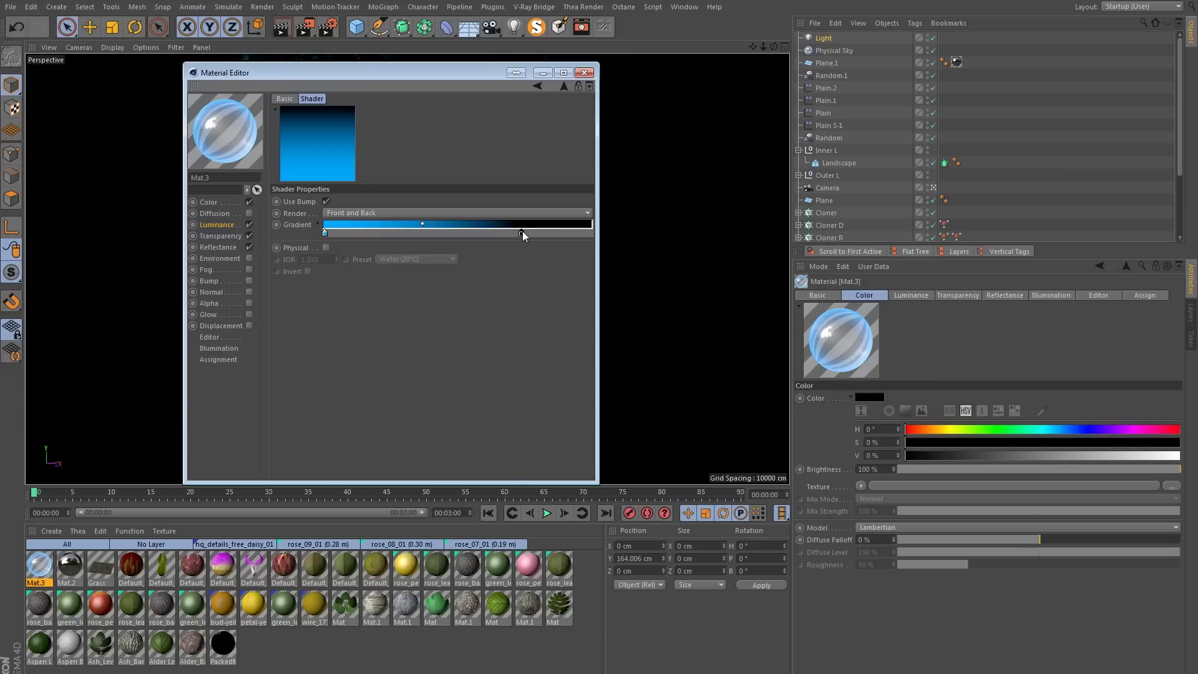
- Change the material's default specular reflectance layer to GGX, with 40% roughness and 4% specular strength
left_click(226, 248)
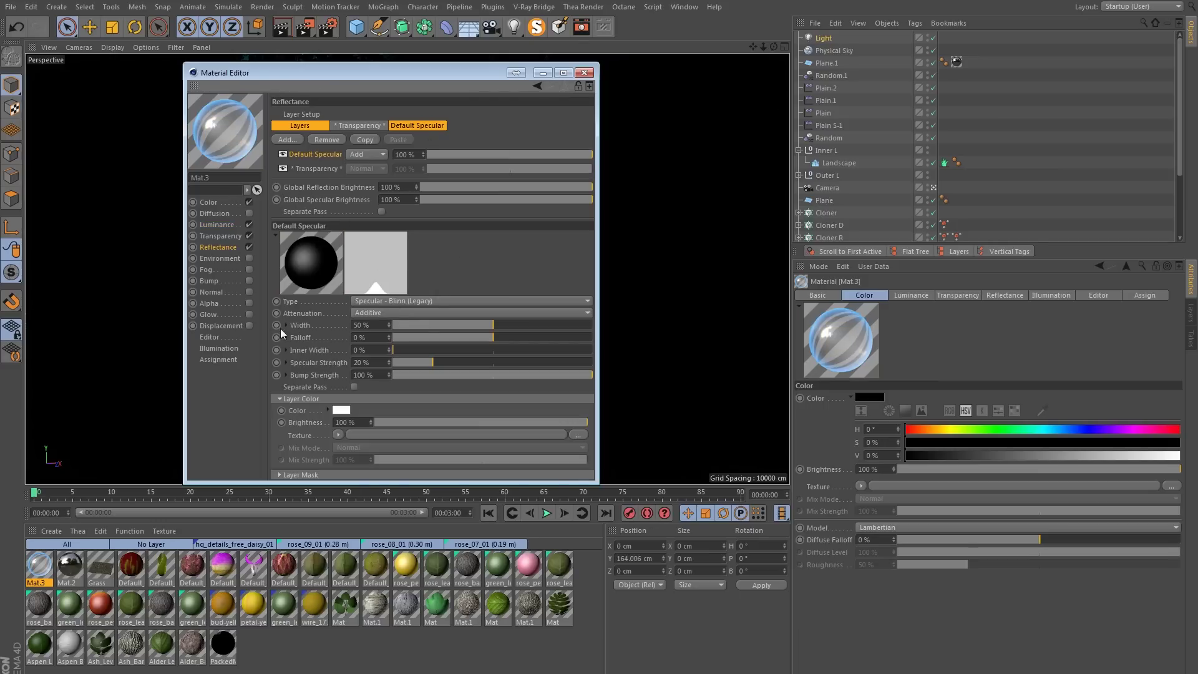
left_click(415, 301)
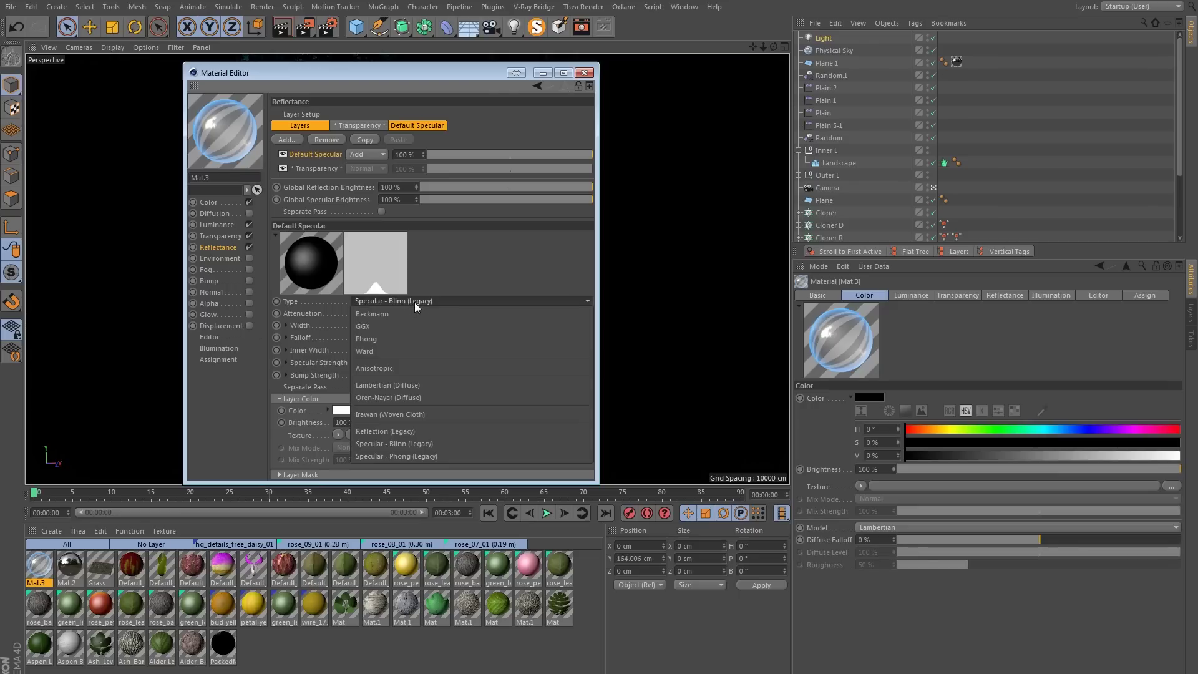
left_click(382, 327)
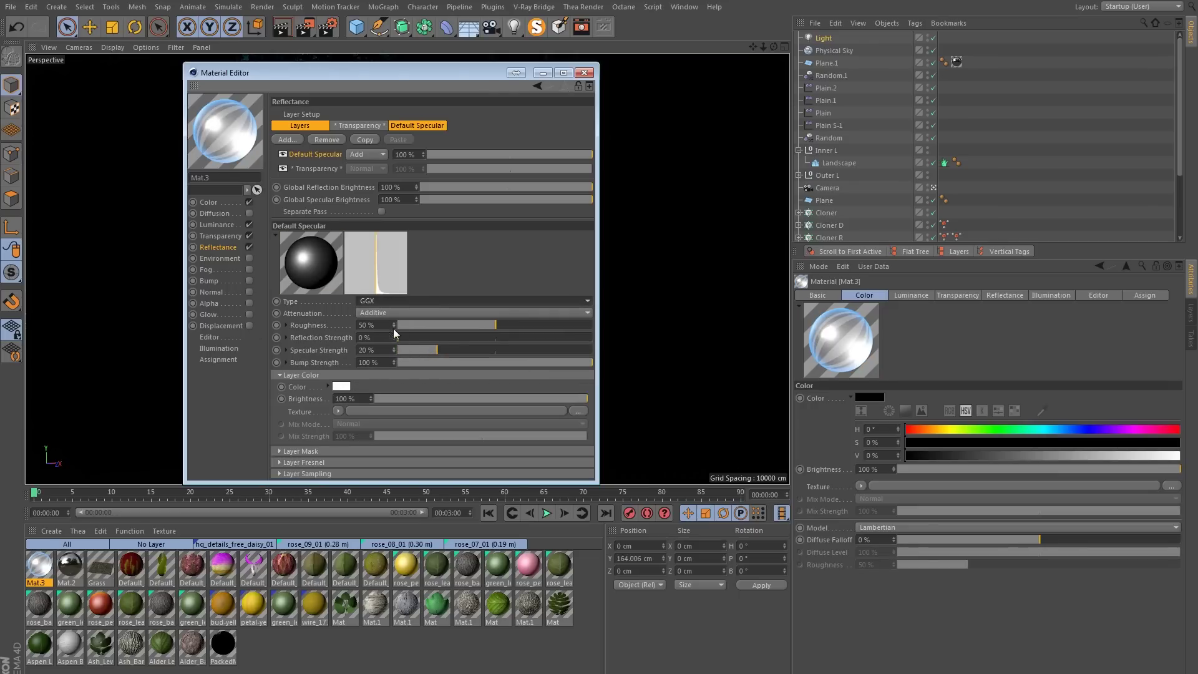
double_click(373, 325)
type("4")
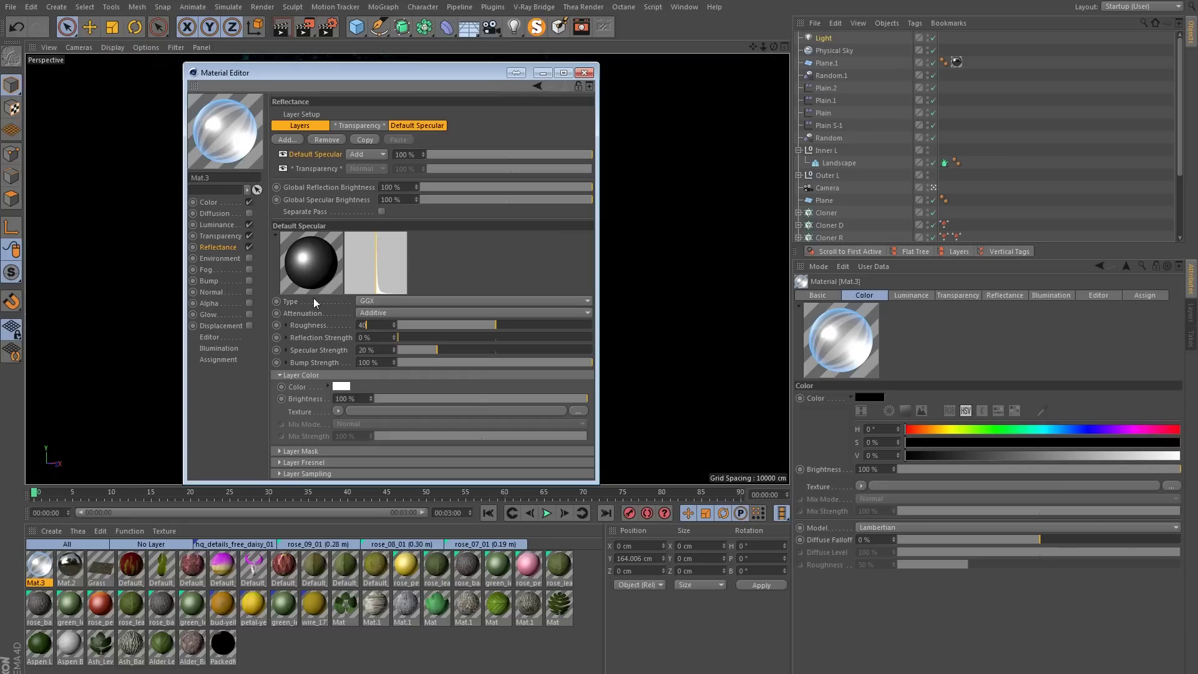
type("0")
key("Return")
type("4")
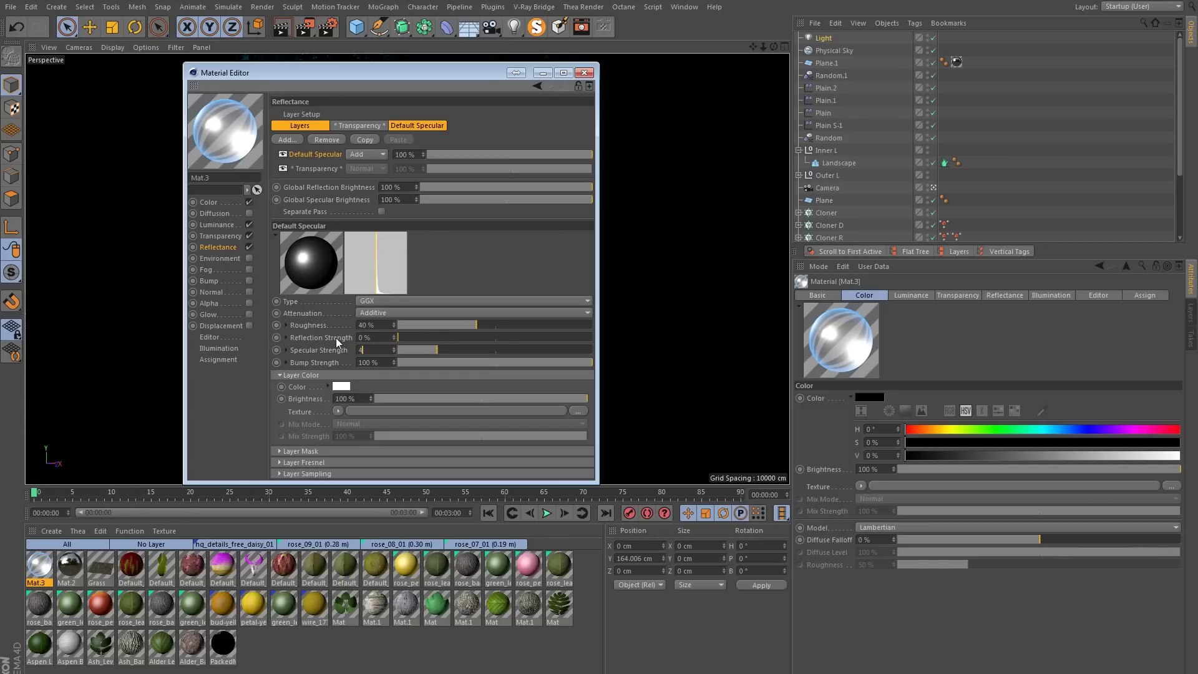
key("Return")
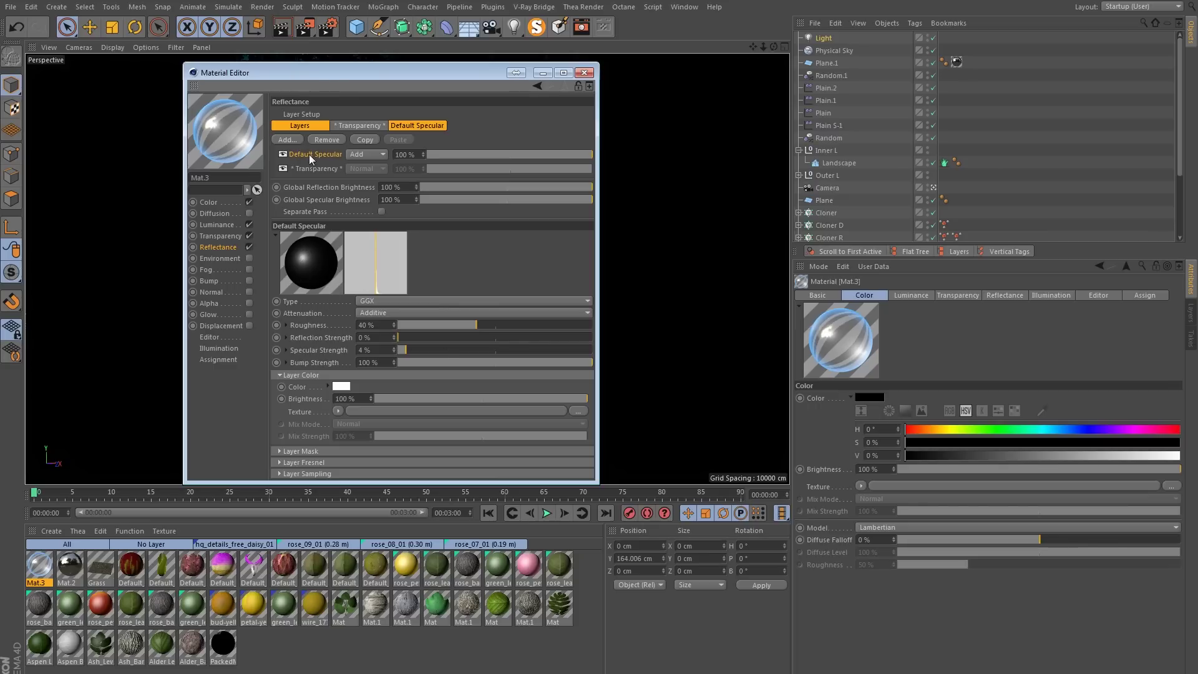
- Duplicate the specular layer, give the copy 4% roughness and 40% specular strength, and close the material editor
left_click_drag(310, 149, 311, 149, "ctrl")
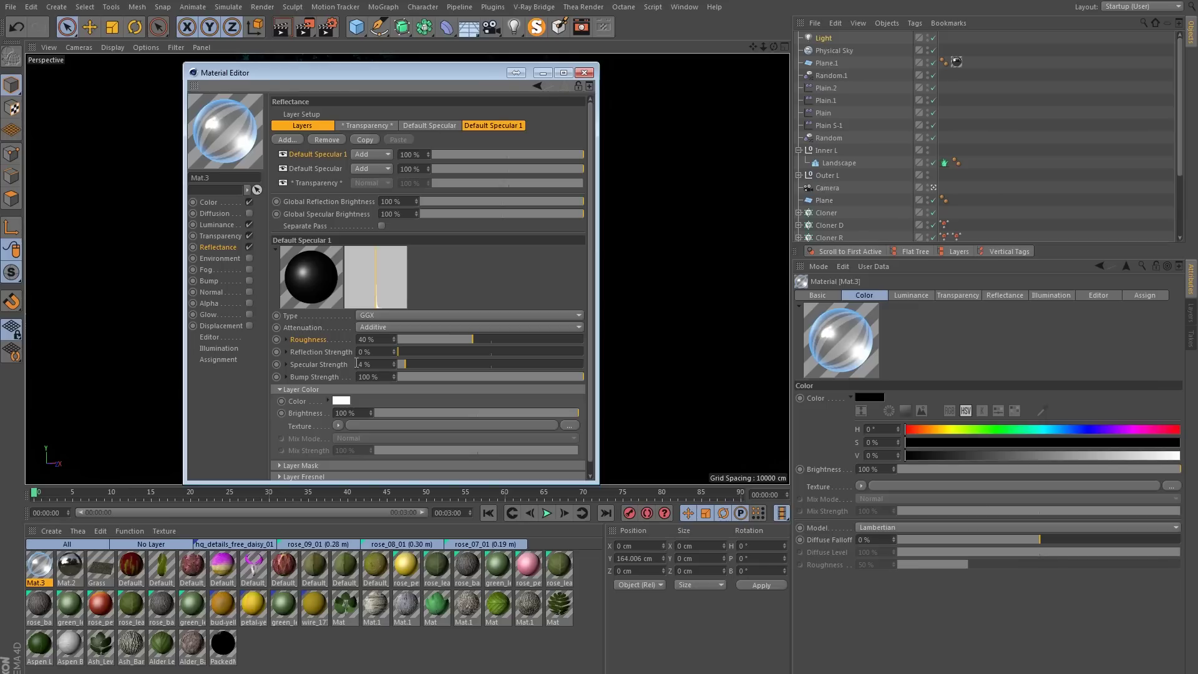
left_click(383, 339)
type("4")
left_click(382, 364)
type("40")
key("Return")
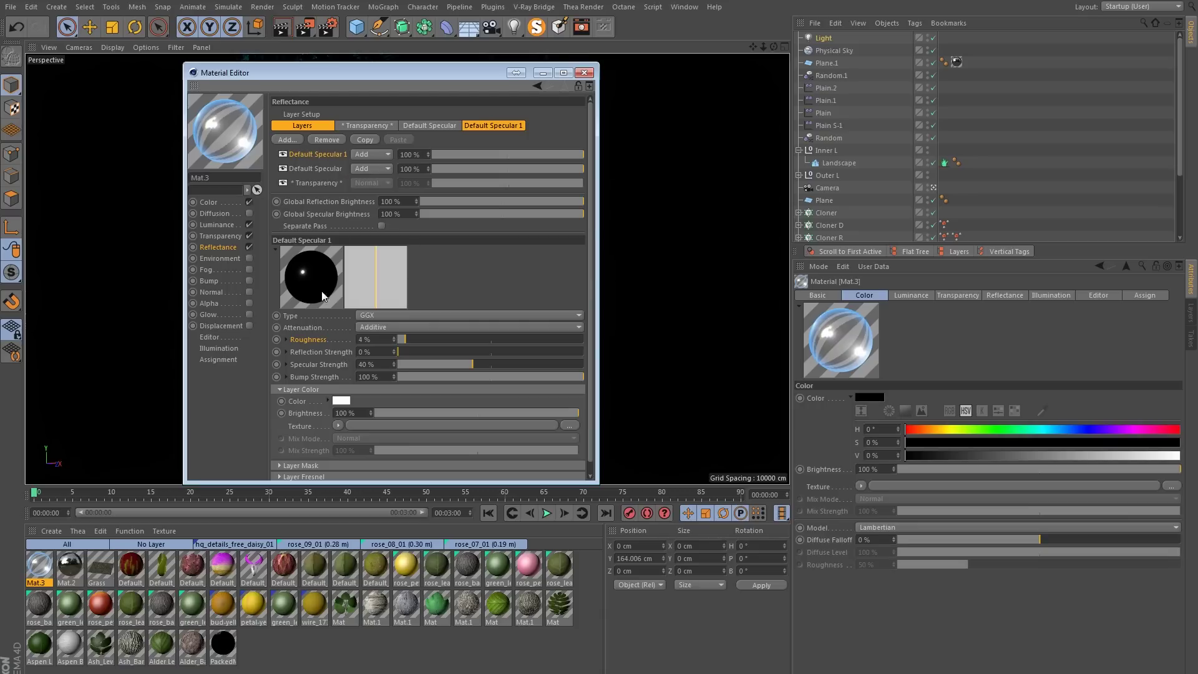
left_click(283, 154)
left_click(283, 155)
left_click(584, 73)
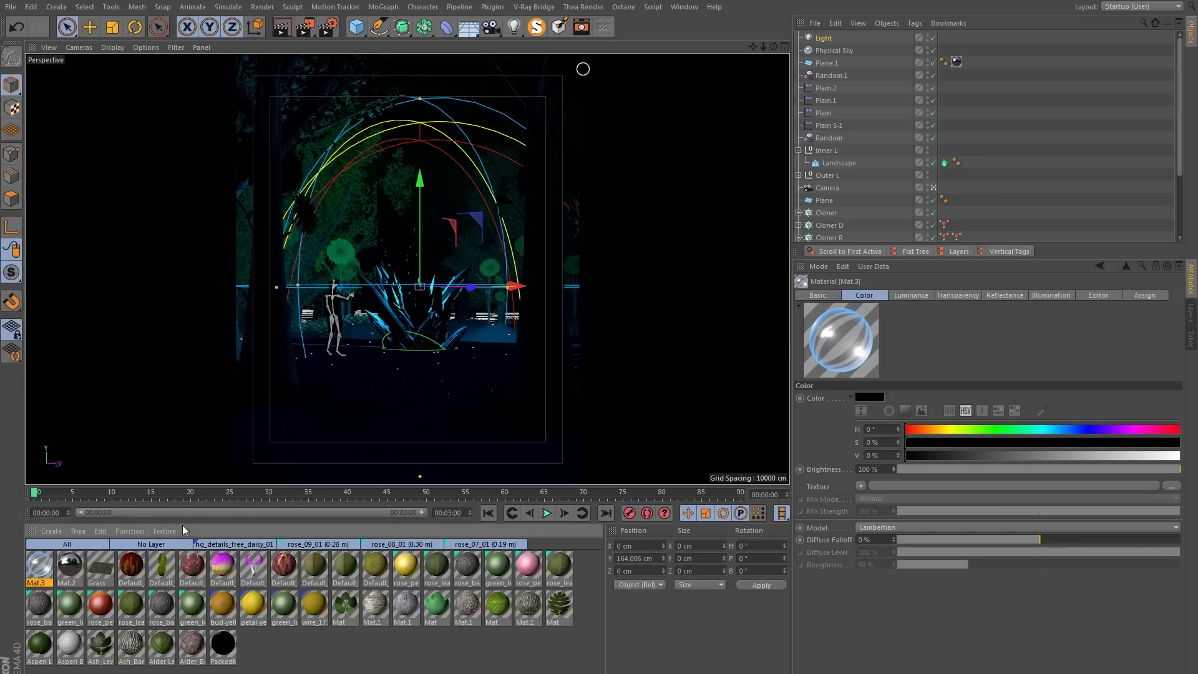
- Apply Mat.3 to the Vivid.obj crystal object and delete its old texture tag with the missing material
left_click_drag(835, 99, 836, 210)
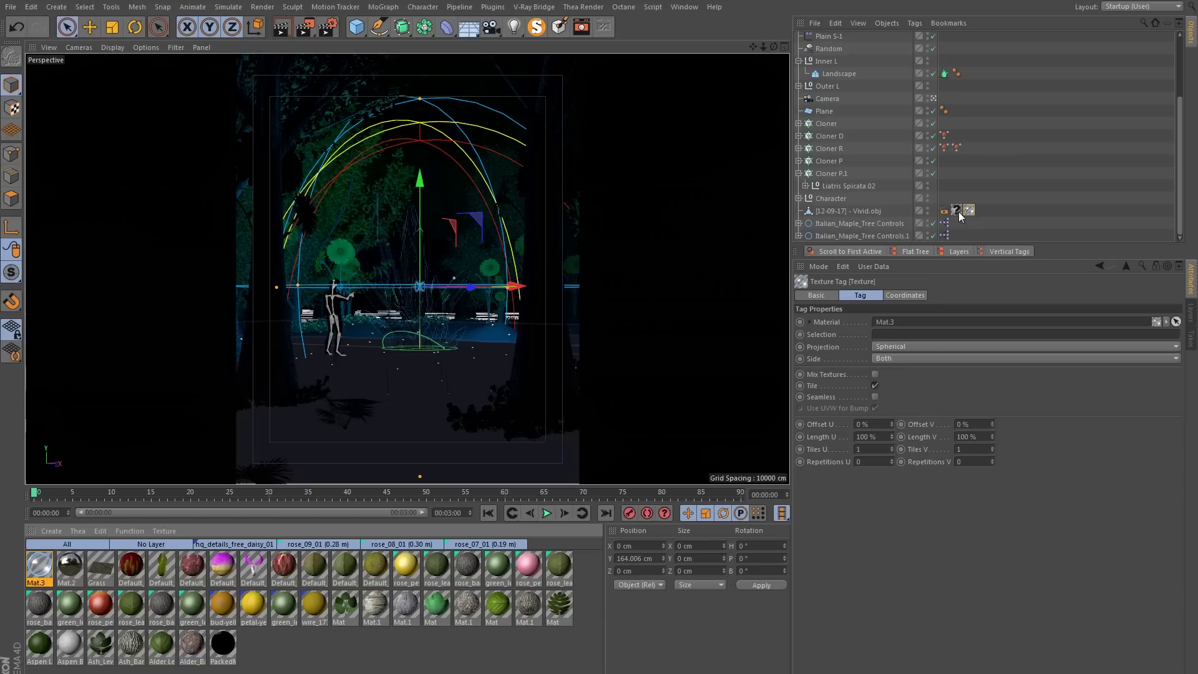
left_click(960, 214)
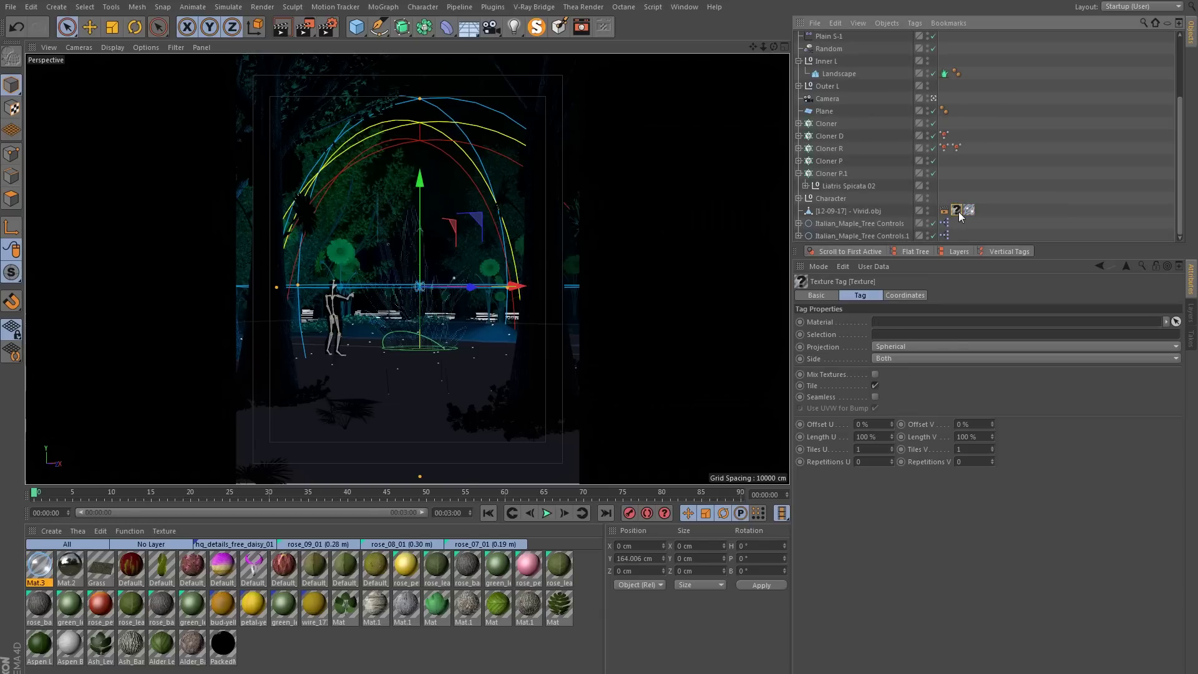
key("Delete")
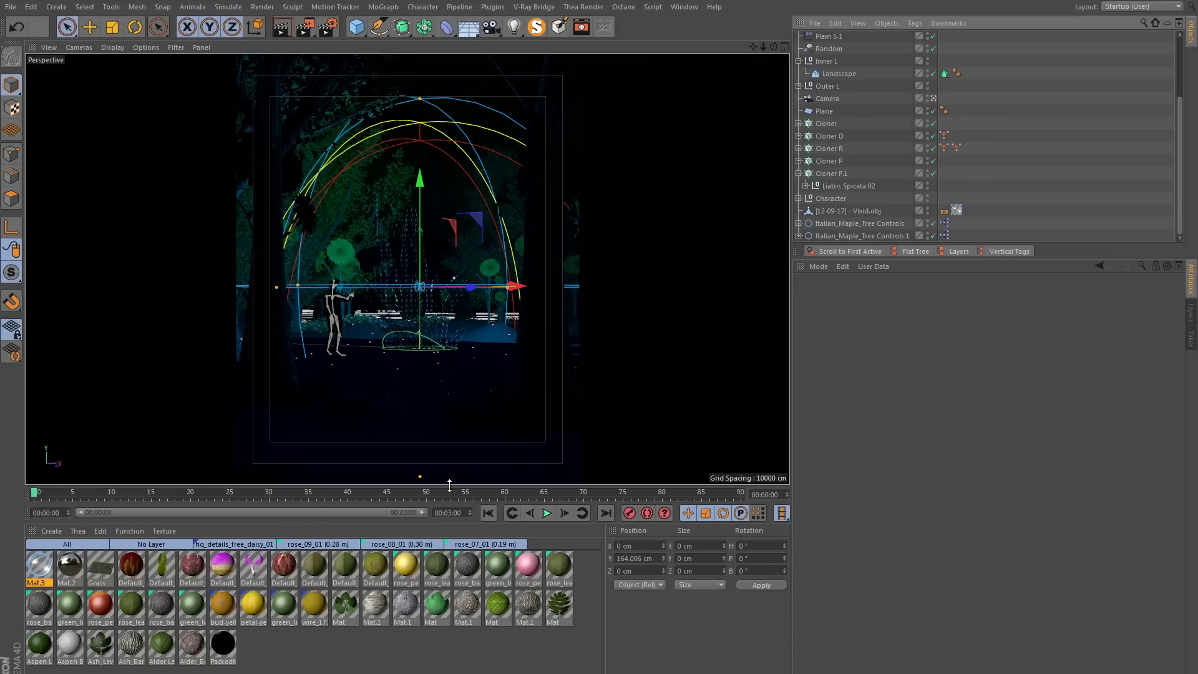
mouse_move(449, 486)
left_mouse_down()
mouse_move(446, 526)
mouse_move(460, 531)
left_mouse_up()
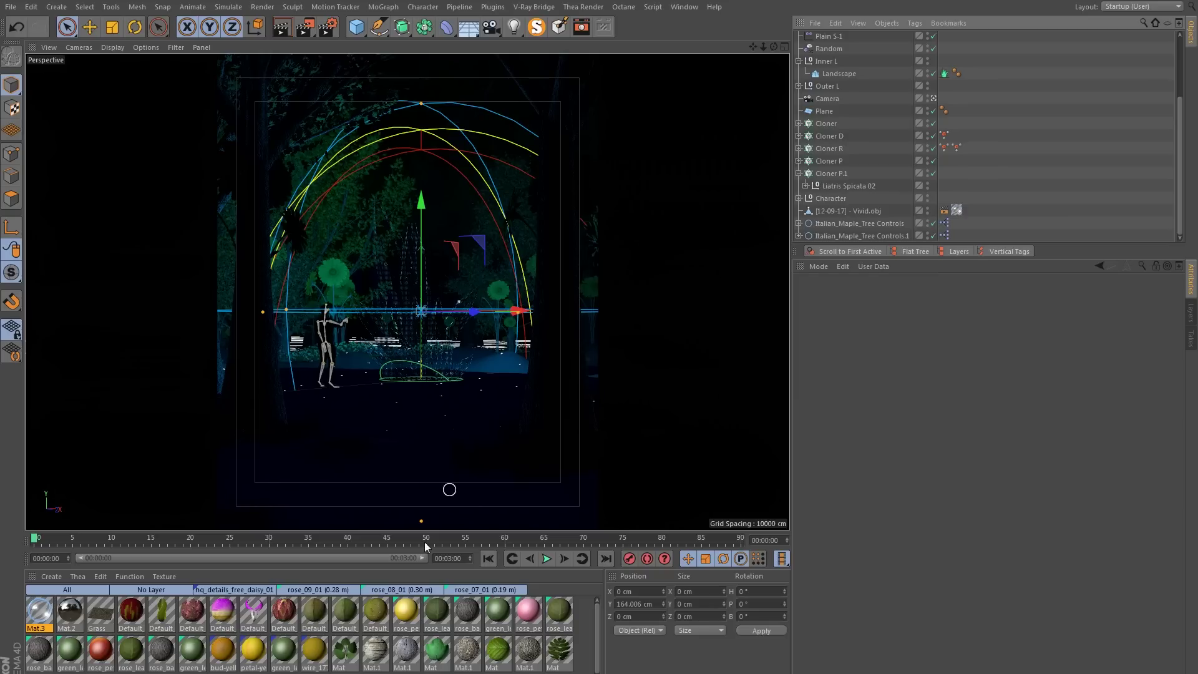
left_click_drag(430, 531, 430, 490)
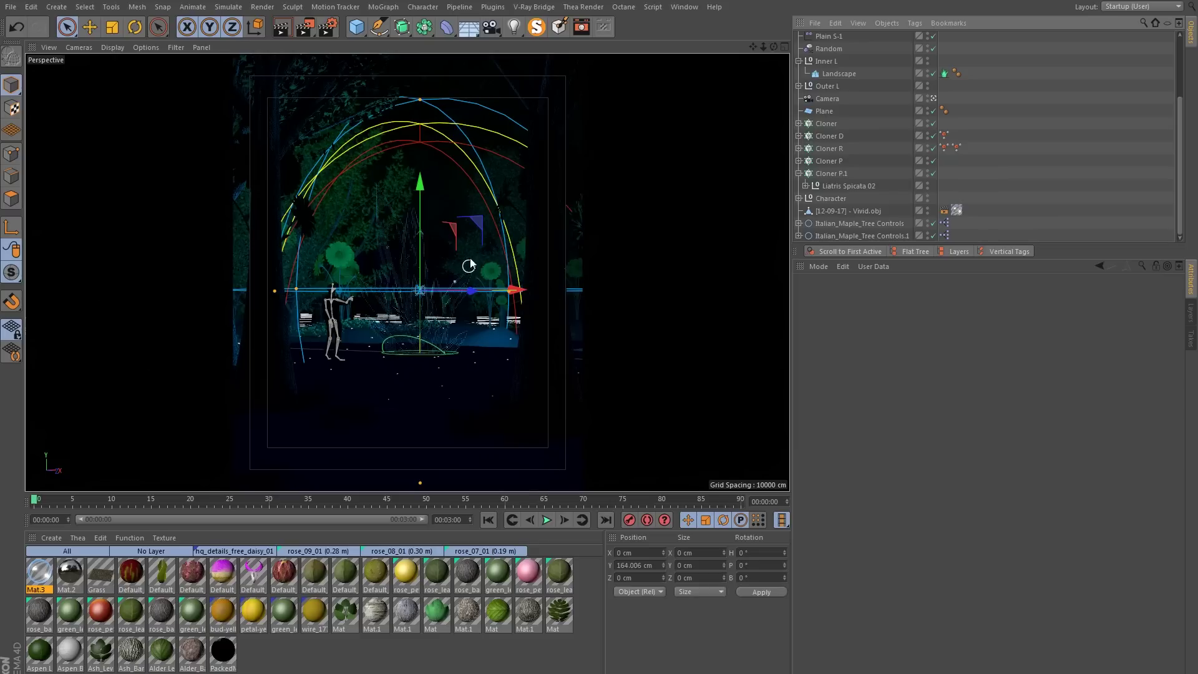
- Open the Default_blossomrevo1 material, enable luminance and paste a copy of its color texture there
double_click(223, 572)
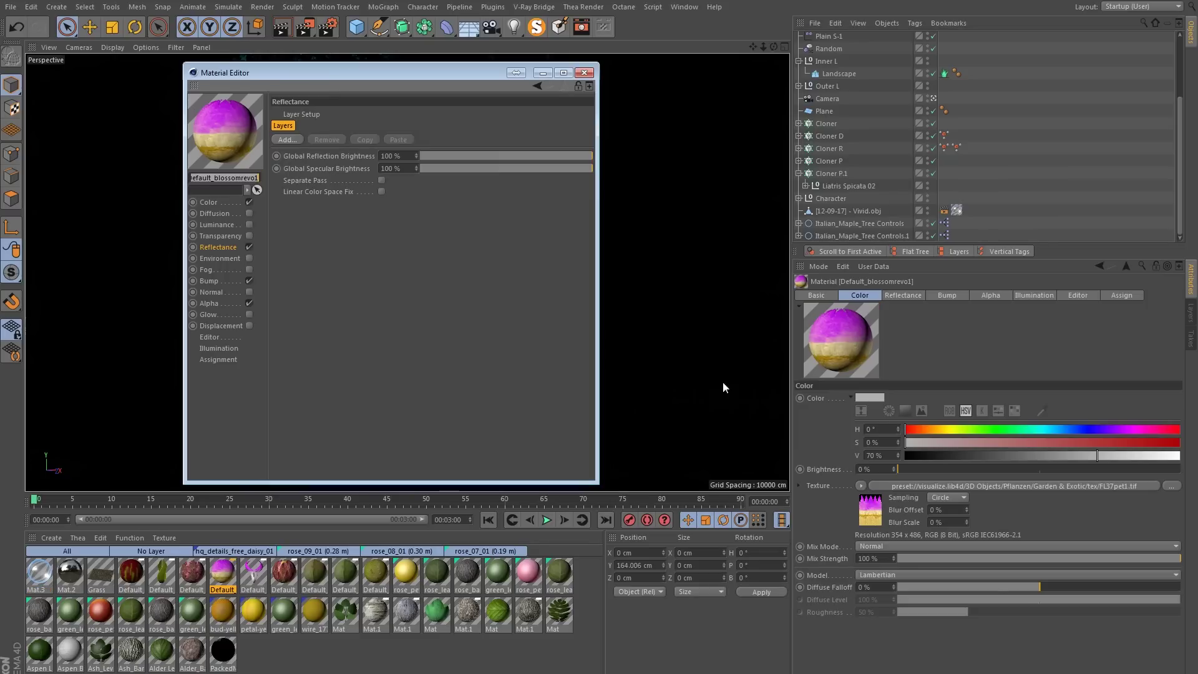
left_click_drag(317, 73, 787, 161)
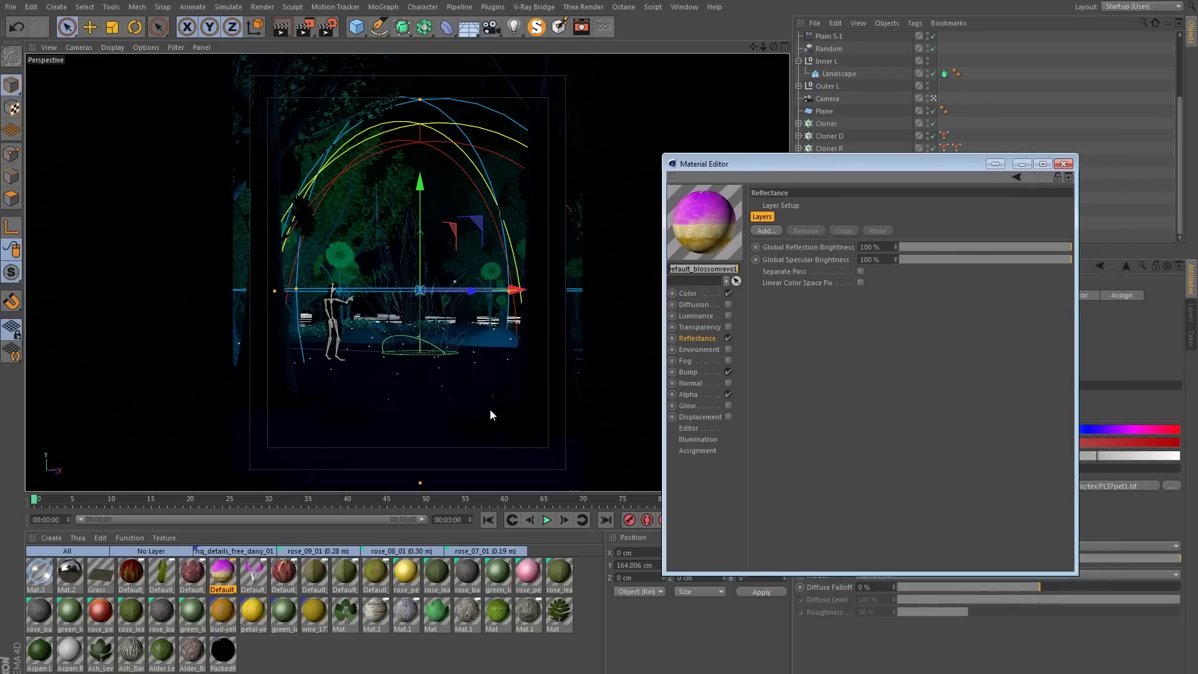
left_click(689, 294)
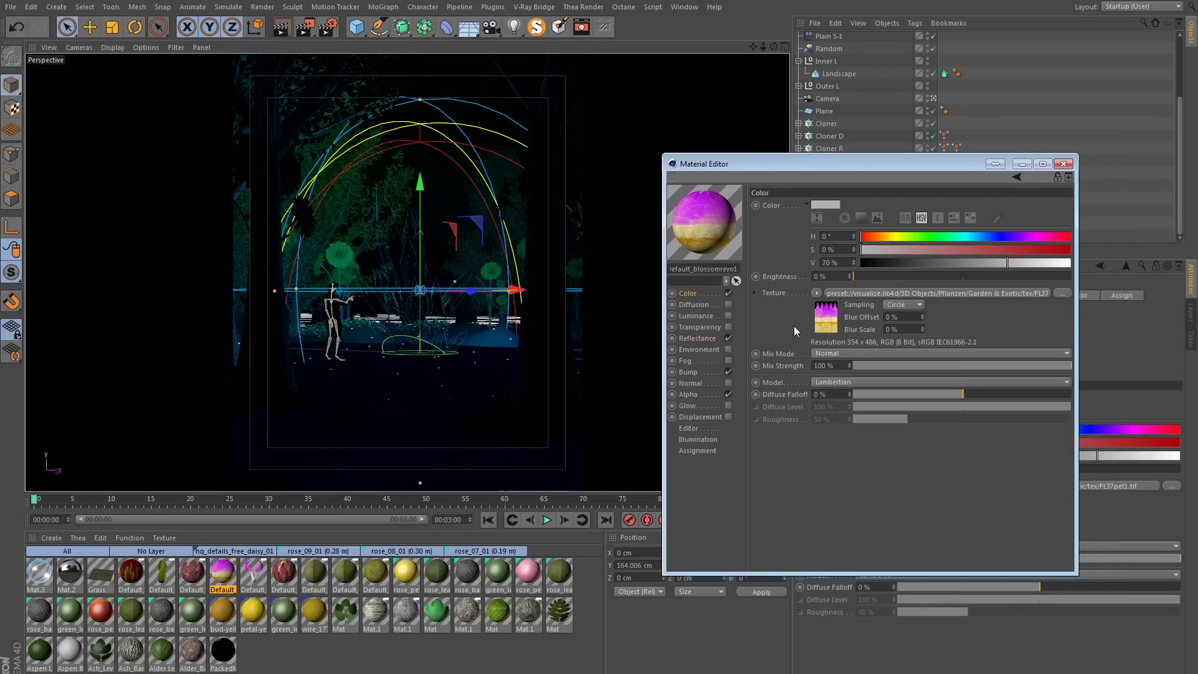
left_click(815, 293)
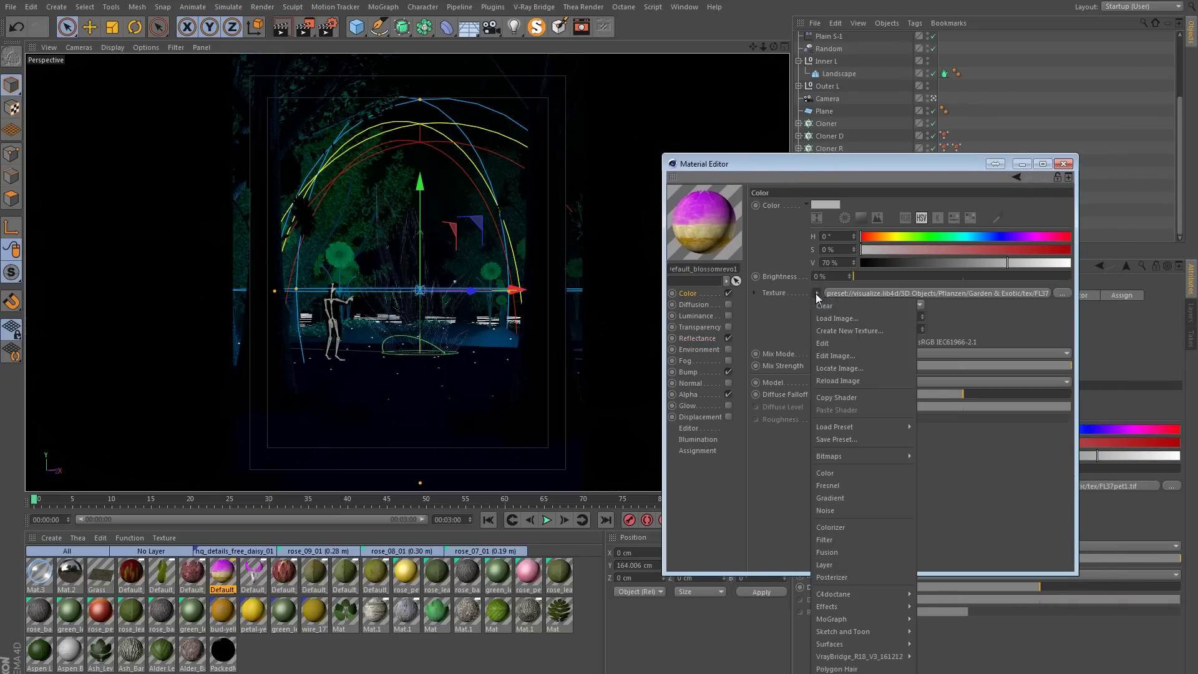
left_click(711, 316)
left_click(729, 315)
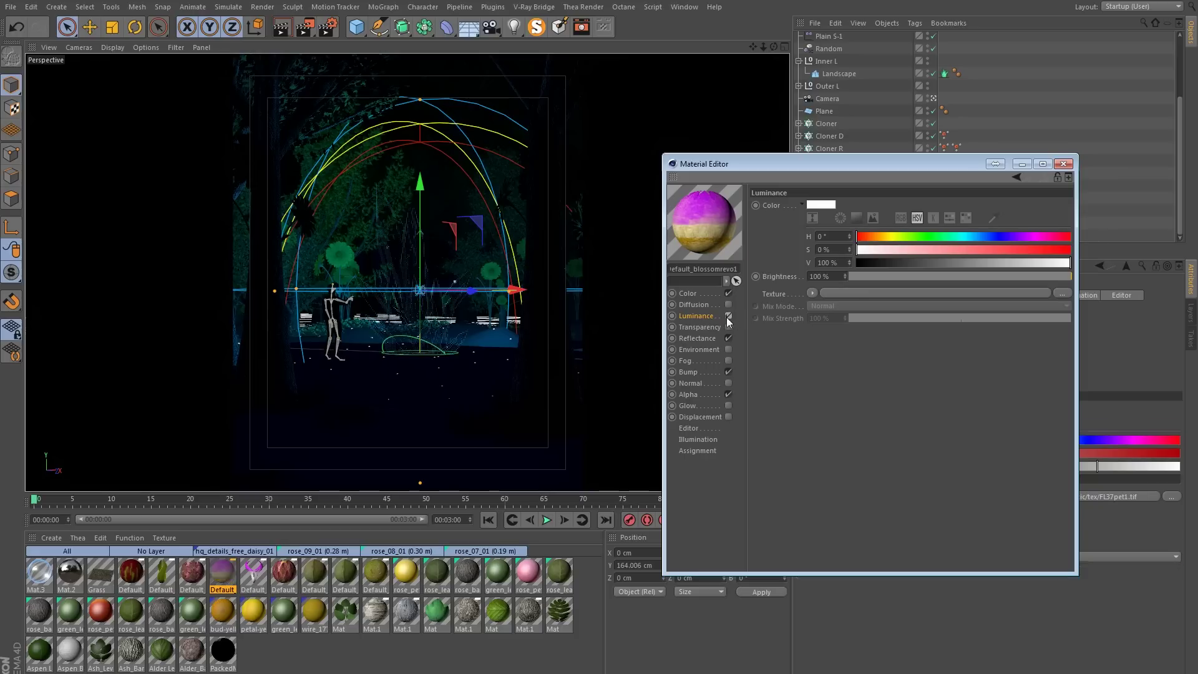
left_click(812, 294)
left_click(829, 353)
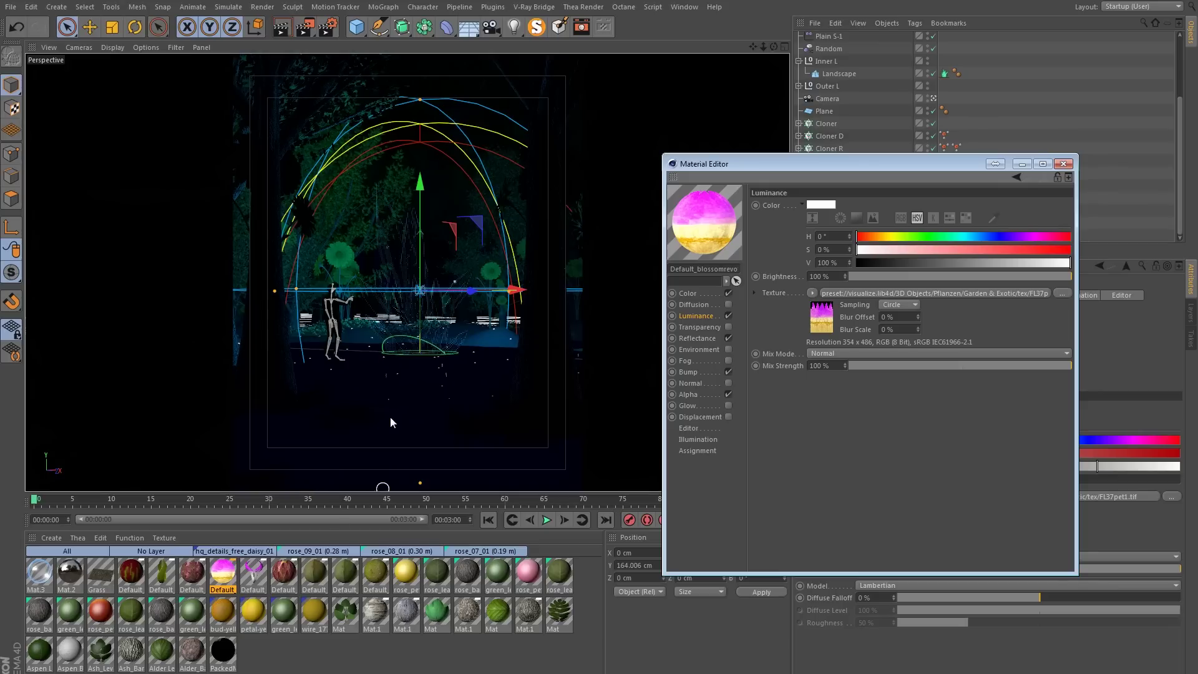
- Enable luminance on the purple Default_blossomleaf material, using a copy of its color texture
left_click(256, 577)
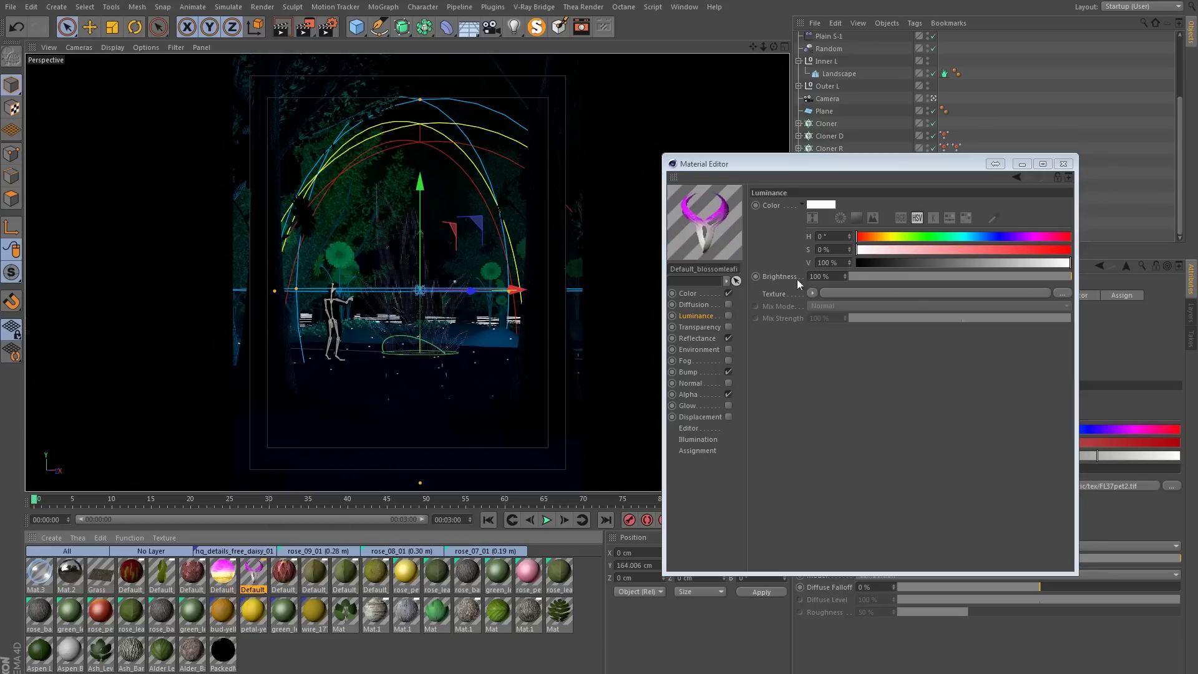
left_click(689, 294)
right_click(812, 348)
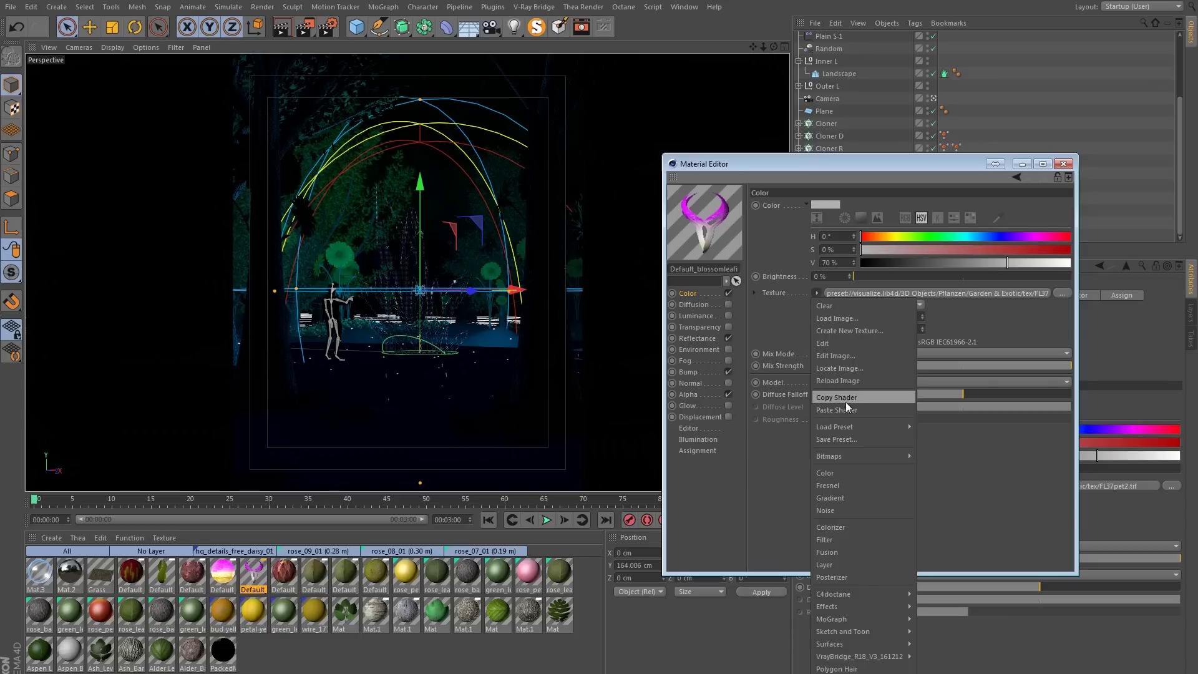
left_click(854, 397)
left_click(729, 316)
left_click(813, 293)
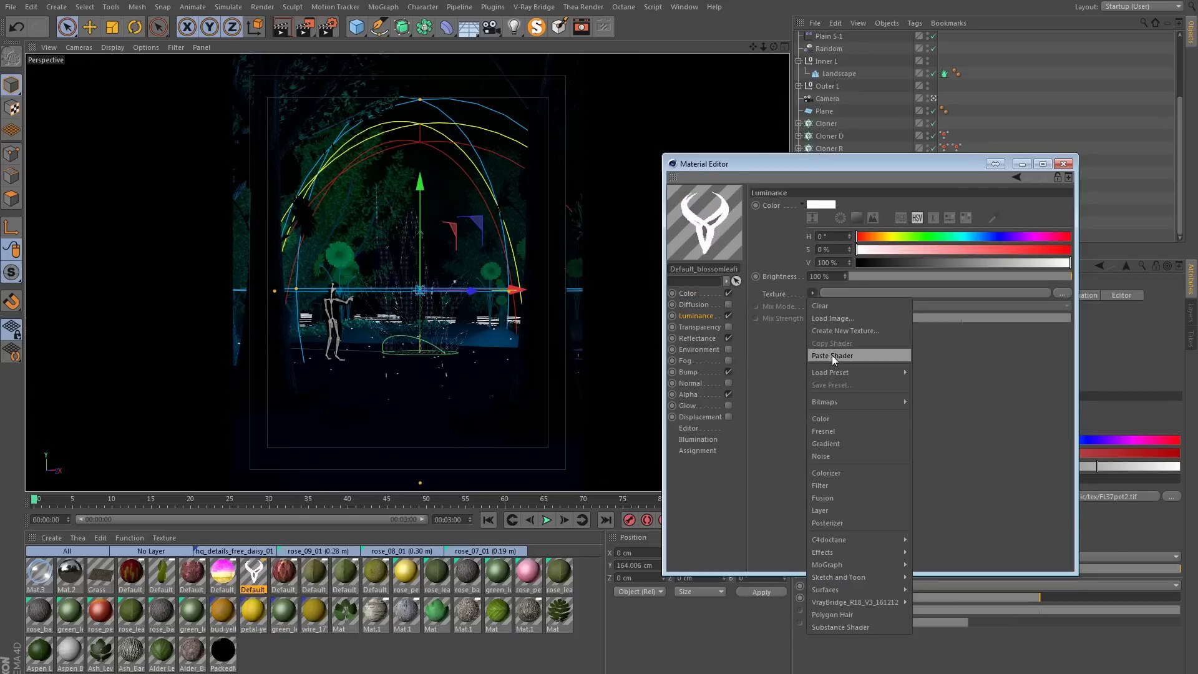
left_click(832, 354)
- Copy the Default_bloclosed material's color texture into its luminance channel and enable that channel
left_click(287, 571)
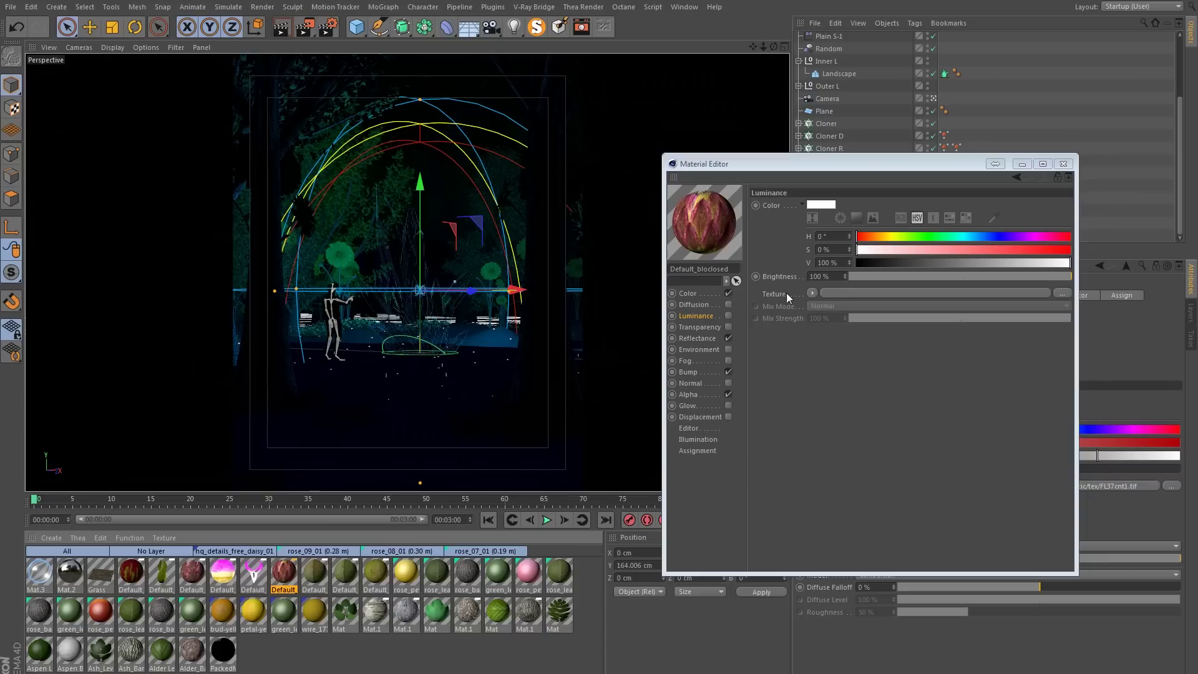
left_click(709, 292)
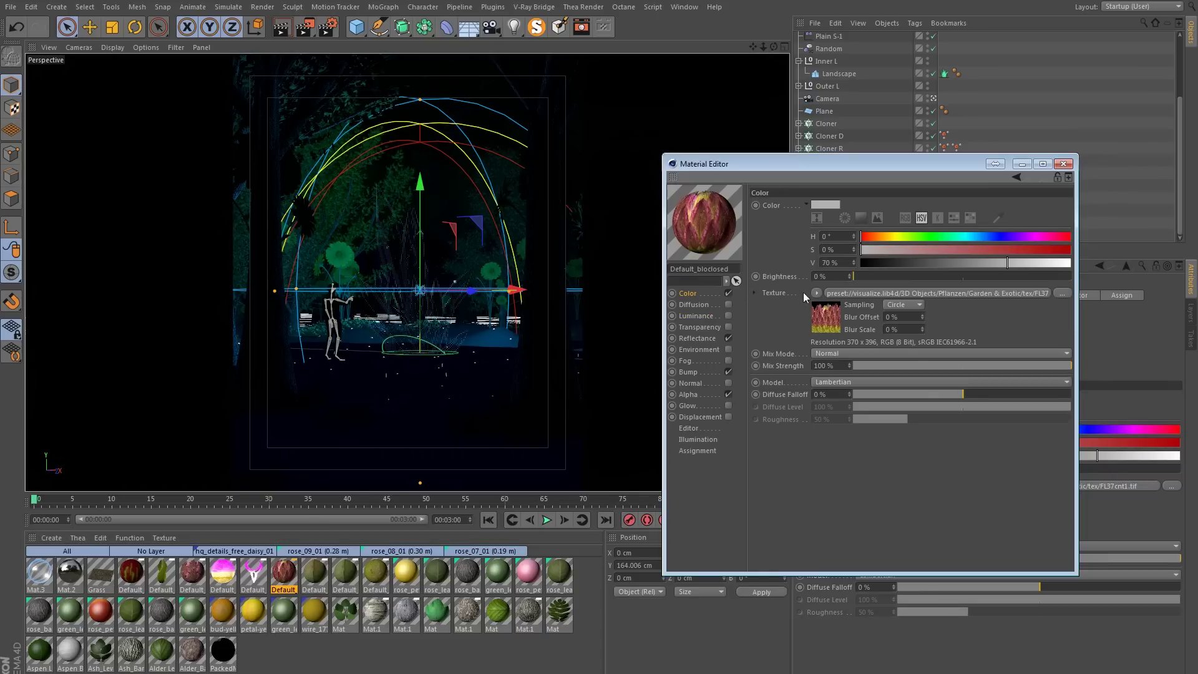
left_click(815, 292)
left_click(840, 398)
left_click(728, 316)
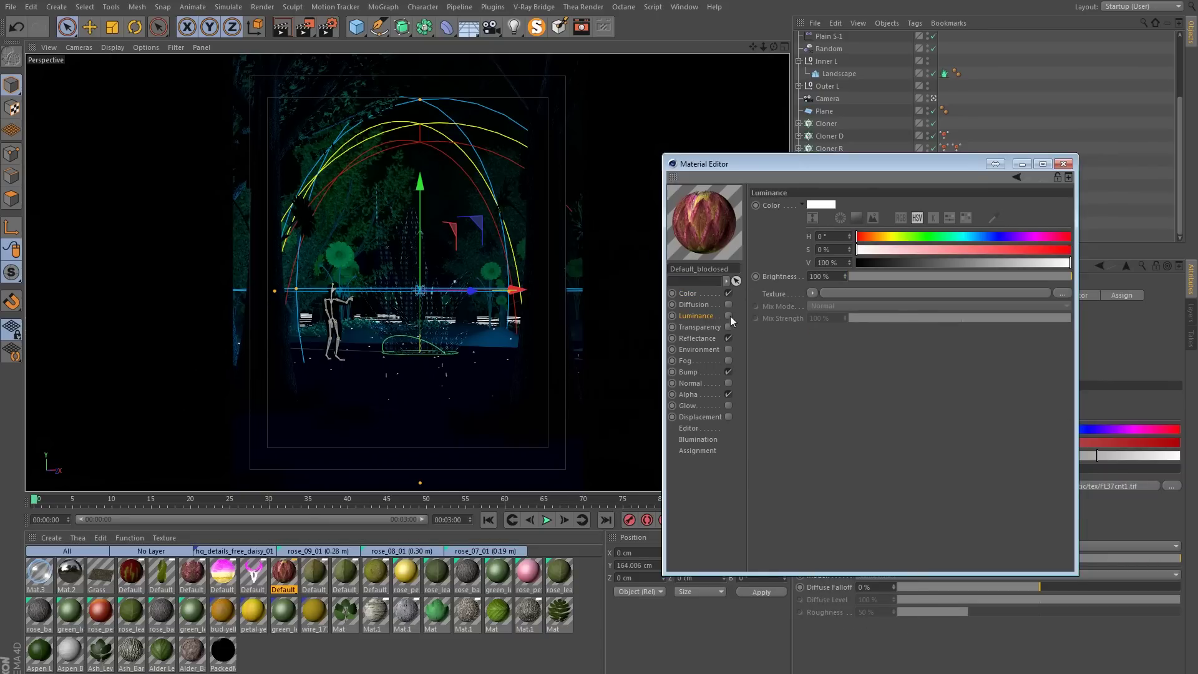
left_click(814, 294)
left_click(832, 355)
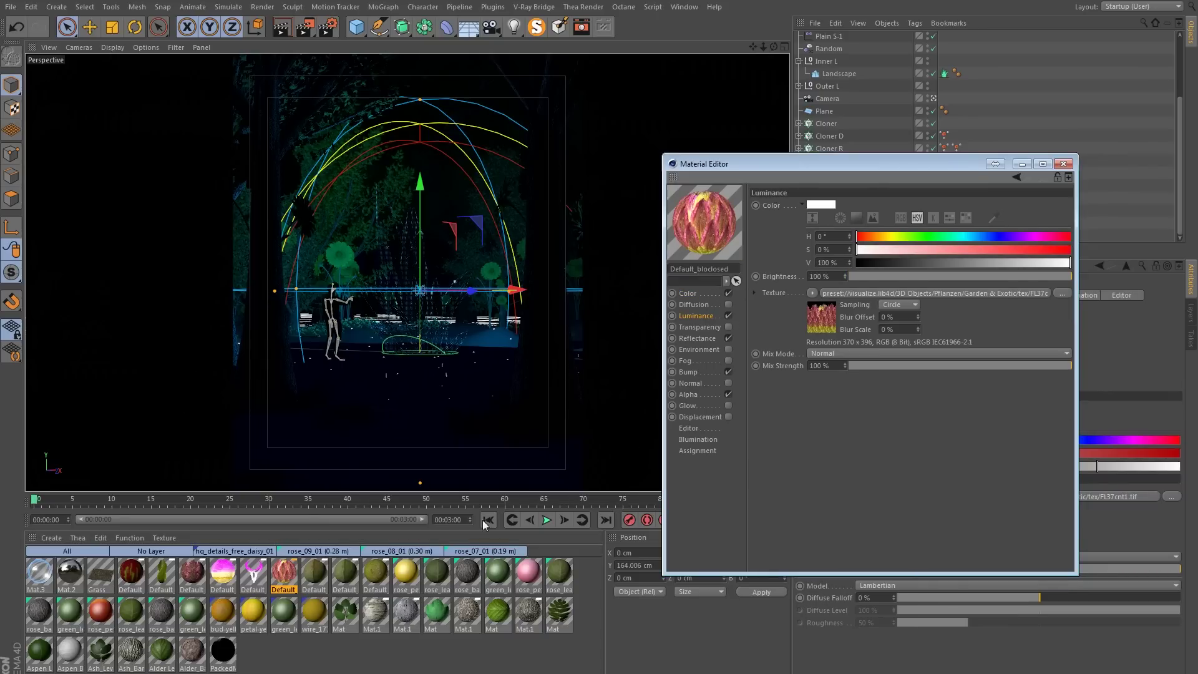
- Make the yellow rose_petal_06 material luminous with a copy of its own color texture
left_click(405, 573)
left_click(688, 294)
left_click(816, 292)
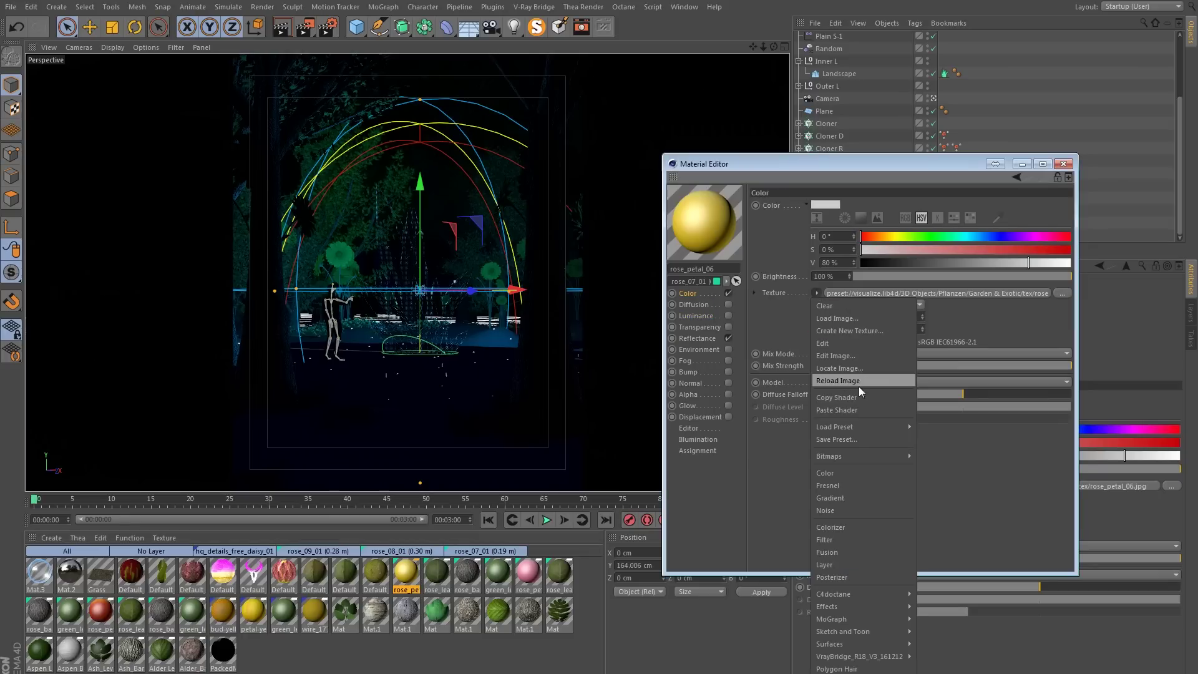
left_click(859, 396)
left_click(729, 316)
left_click(813, 292)
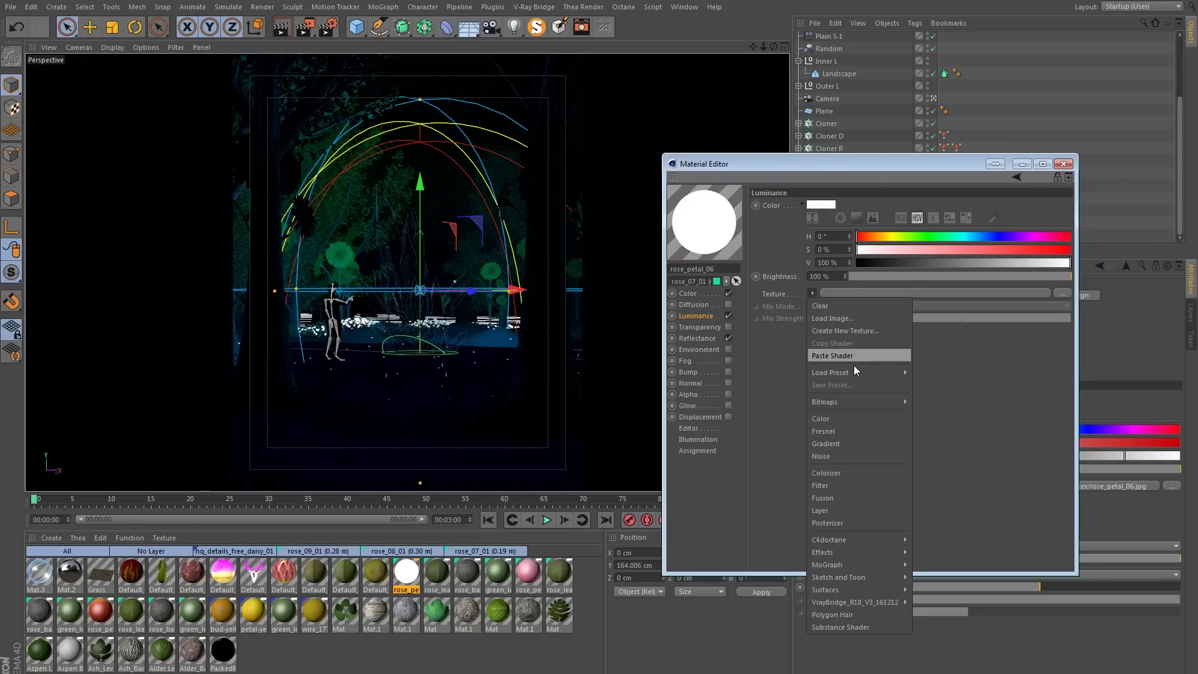
left_click(833, 355)
- Make the pink rose_petal_05 material luminous with a copy of its own color texture
left_click(528, 573)
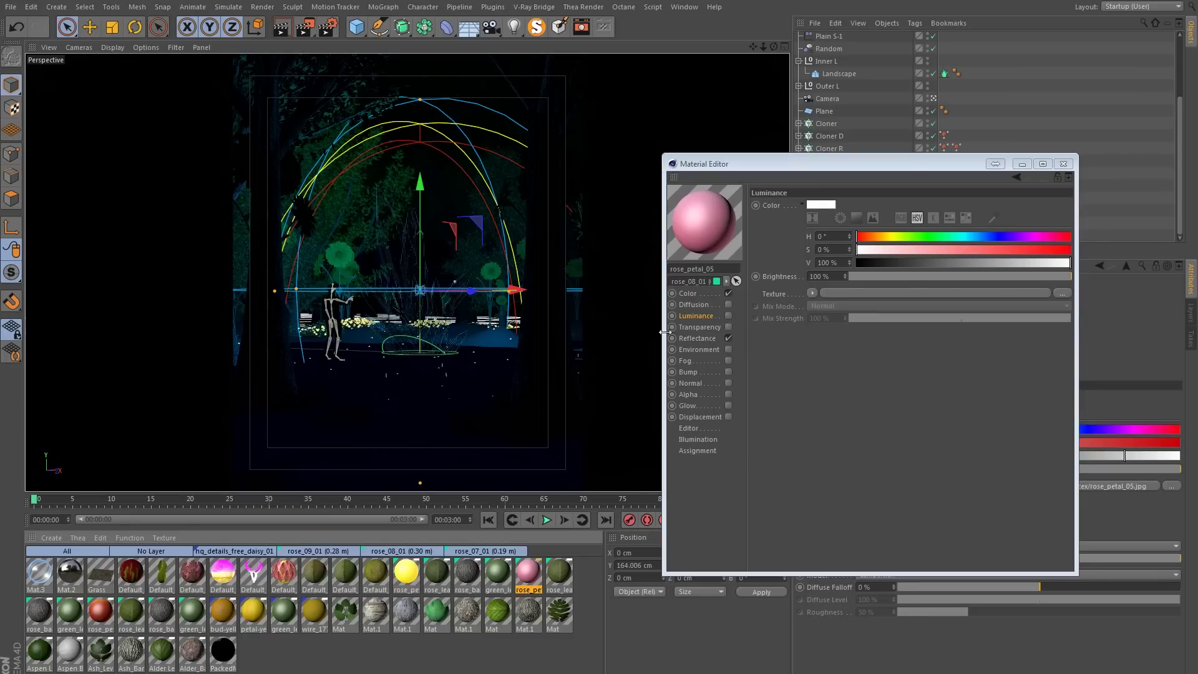
left_click(688, 294)
left_click(816, 292)
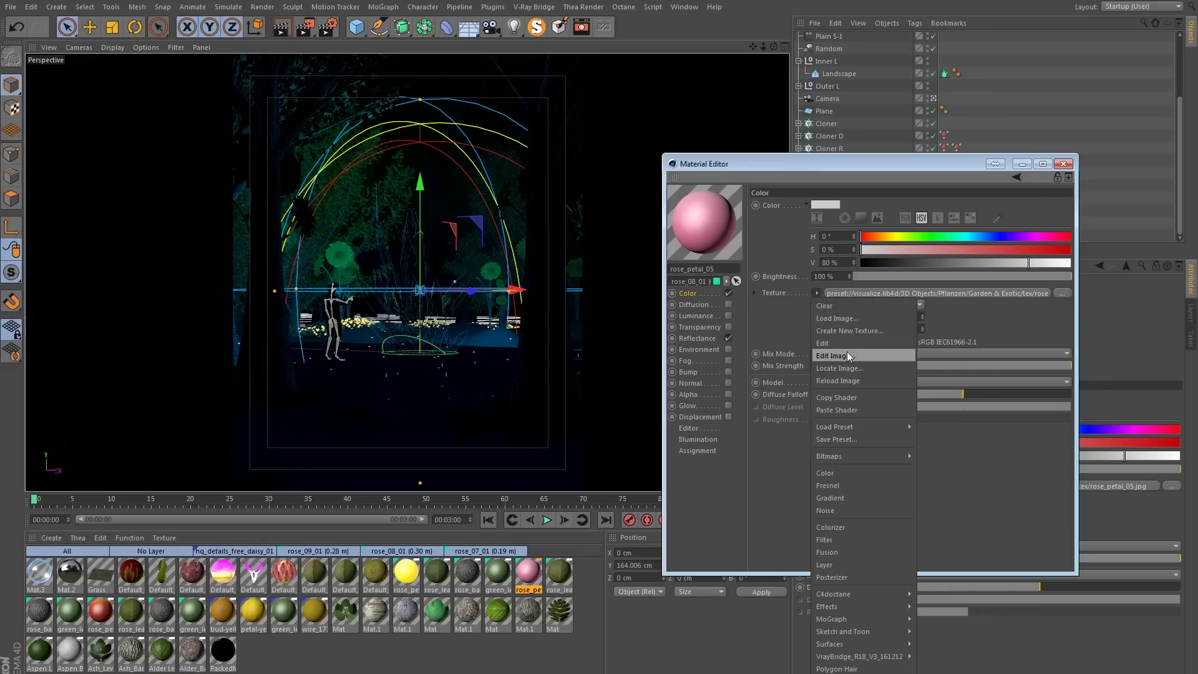
left_click(846, 405)
left_click(728, 316)
left_click(813, 292)
left_click(836, 355)
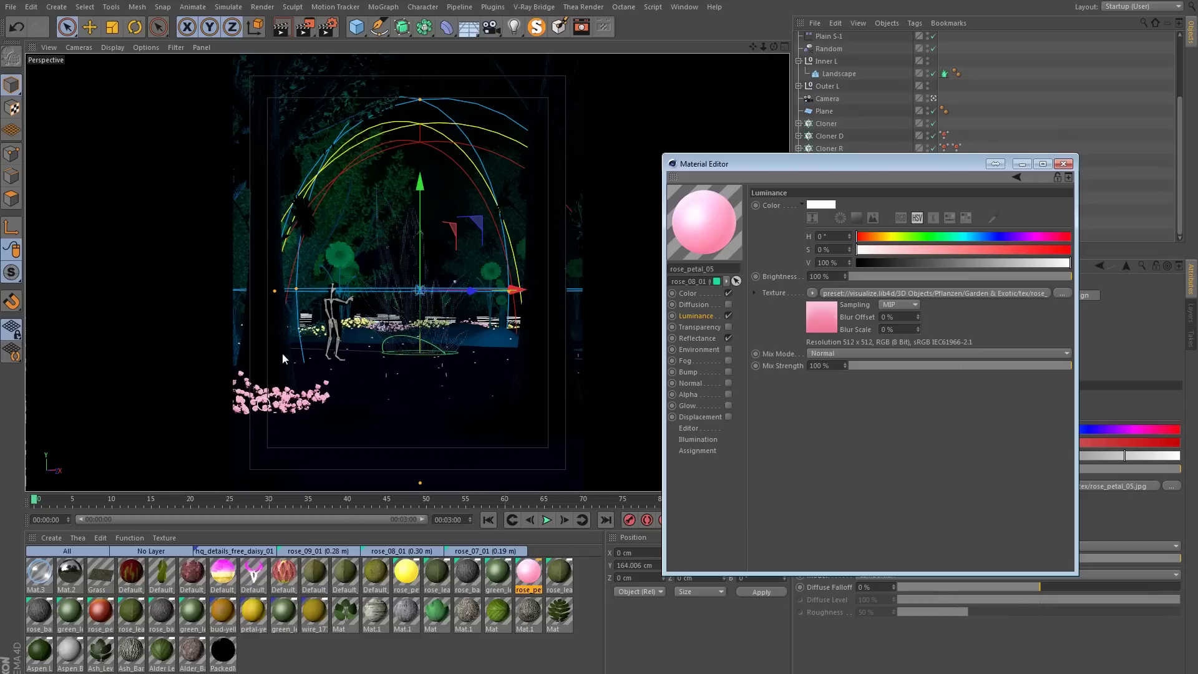
- Make the red rose_petal_02 material luminous with a copy of its own color texture
left_click(109, 604)
left_click(689, 293)
left_click(817, 293)
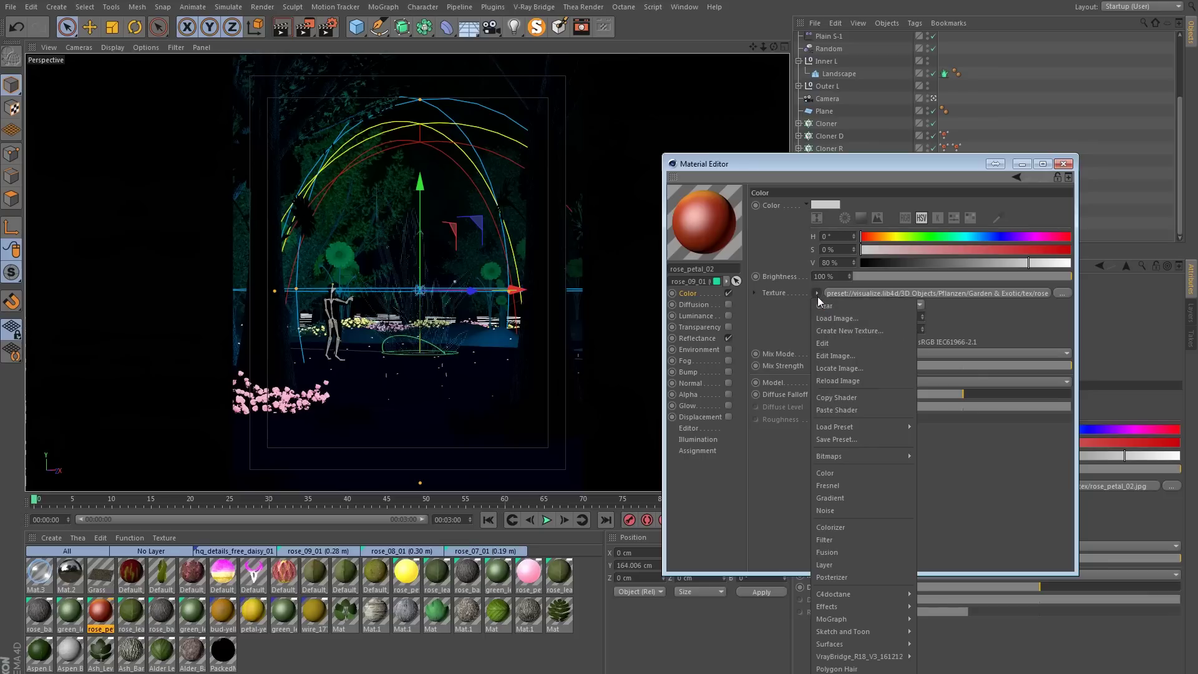
left_click(830, 397)
left_click(728, 316)
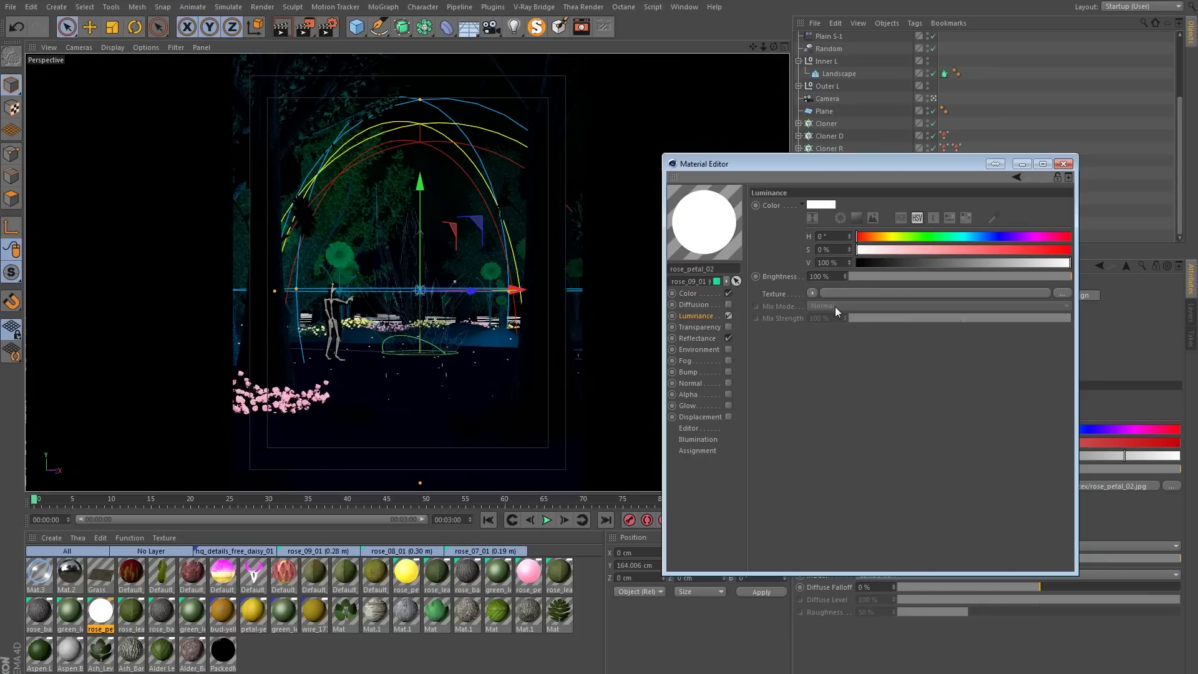
left_click(812, 293)
left_click(853, 355)
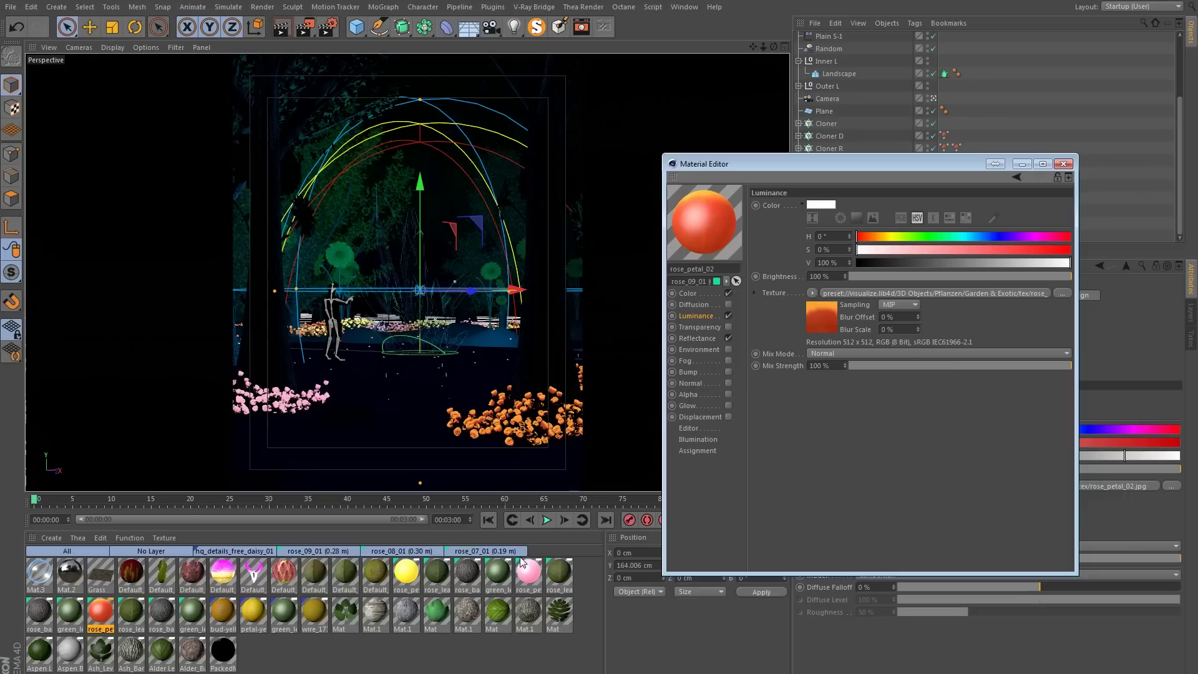
- Make the petal-yellow-01 material luminous with a copy of its own color texture
left_click(254, 615)
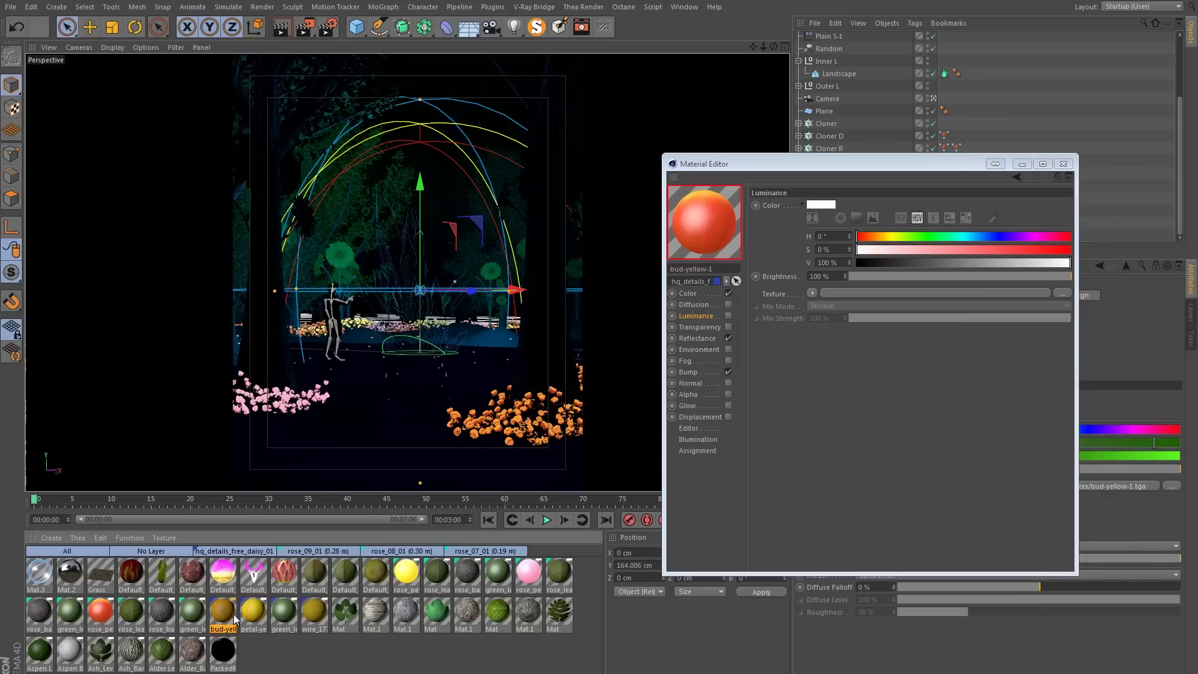
left_click(699, 292)
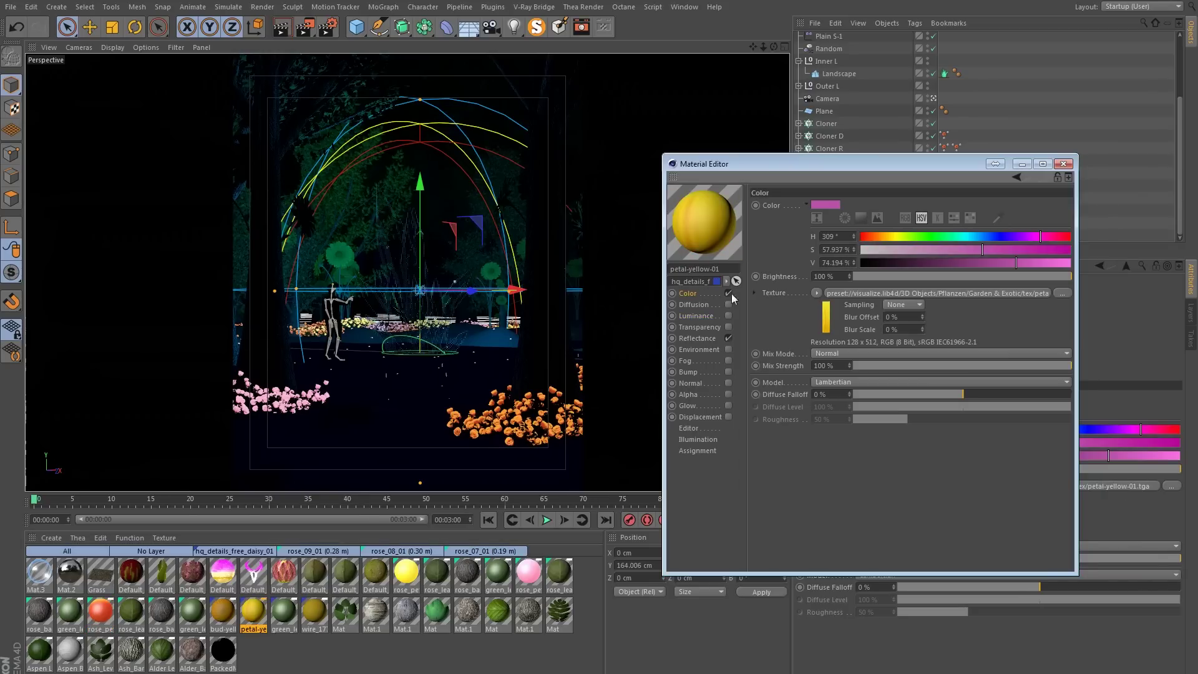
left_click(817, 292)
left_click(852, 393)
left_click(728, 315)
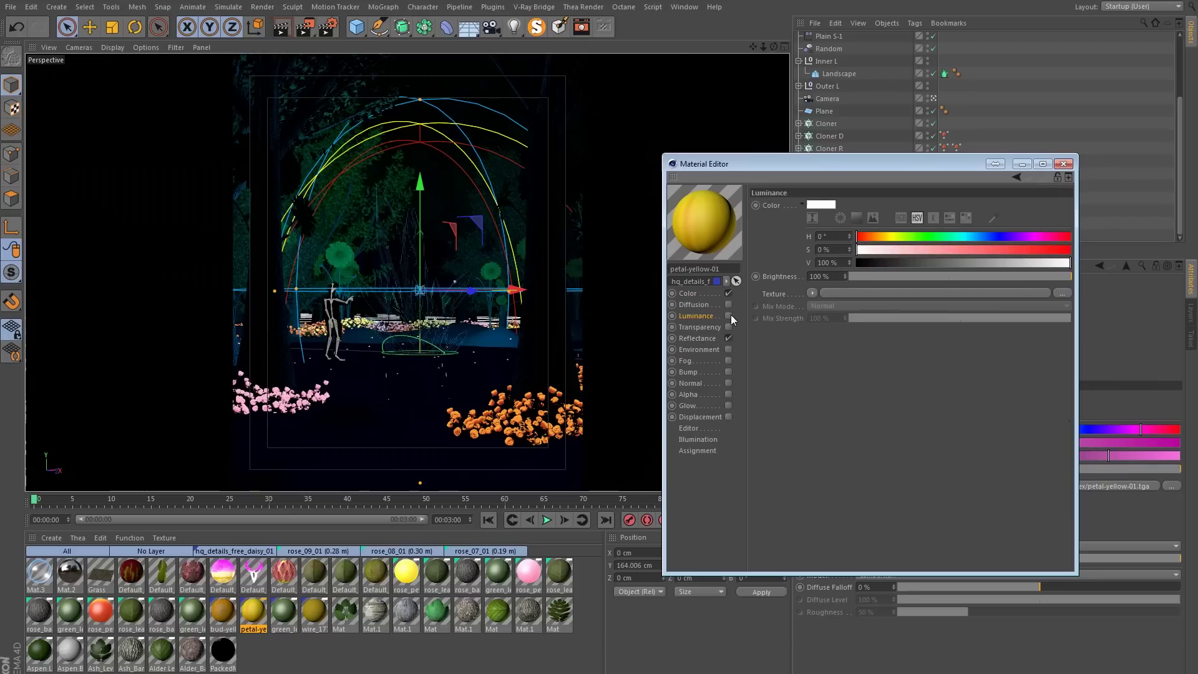
left_click(813, 293)
left_click(827, 357)
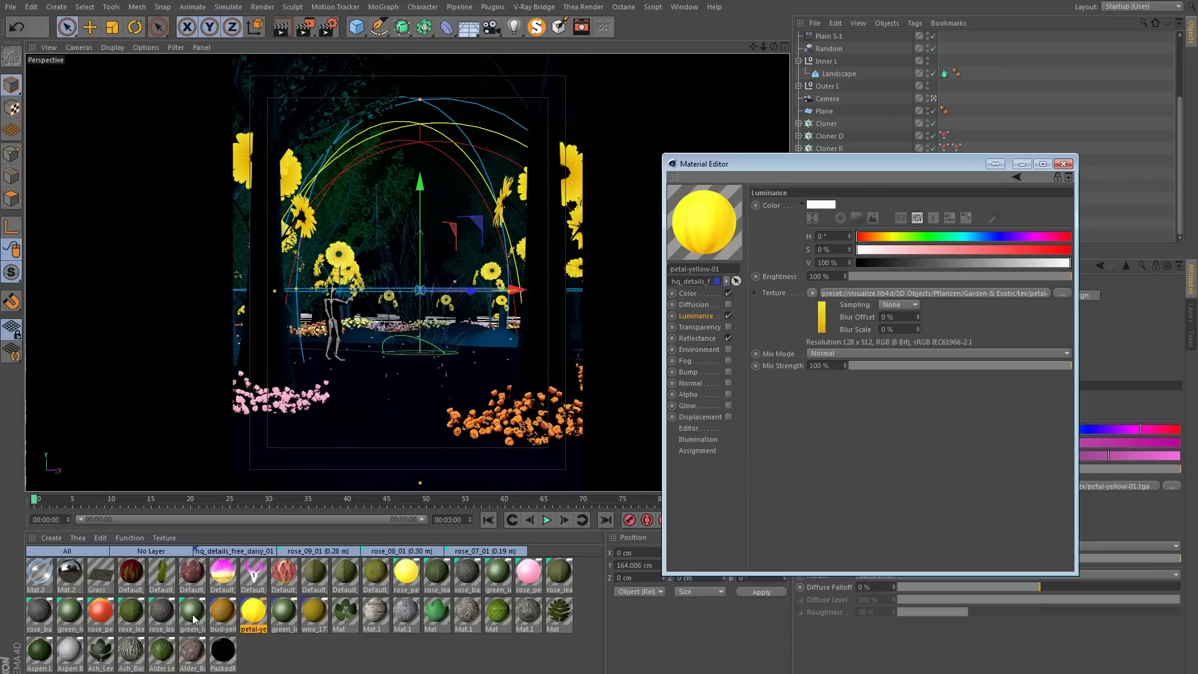
- Set the luminance brightness to 0% and its mix strength to 50% for all seven luminous blossom and petal materials together
left_click(109, 615, "ctrl")
left_click(223, 573, "ctrl")
left_click(253, 573, "ctrl")
left_click(283, 573, "ctrl")
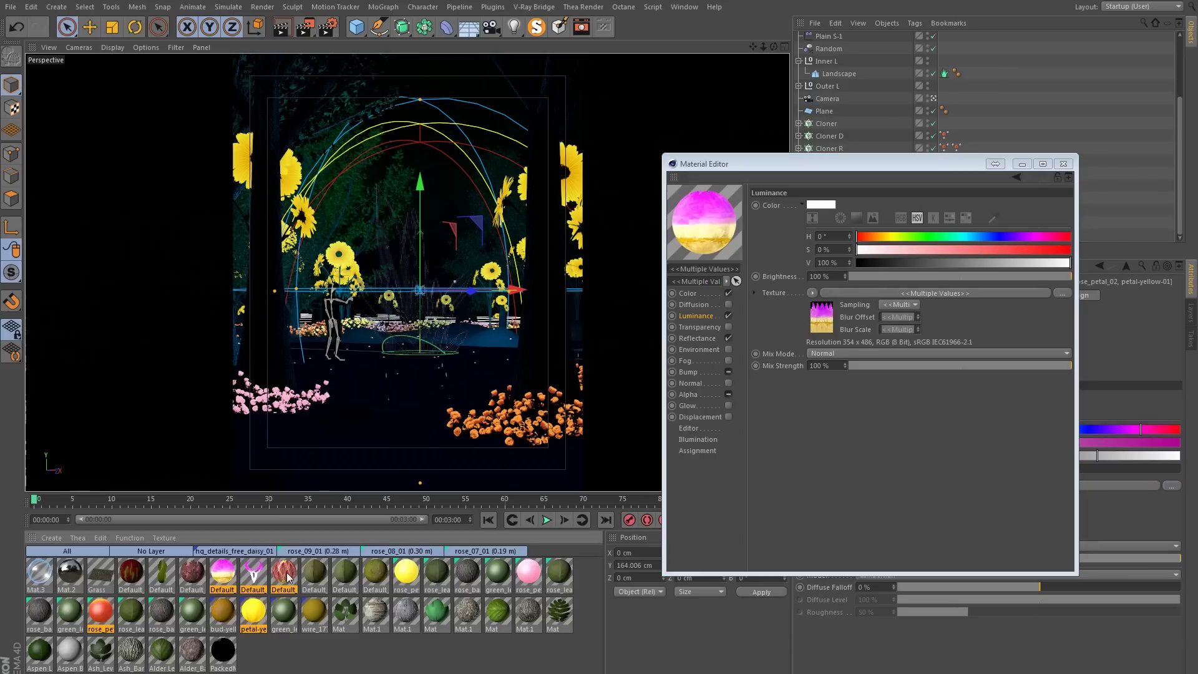
left_click(403, 580, "ctrl")
left_click(528, 579, "ctrl")
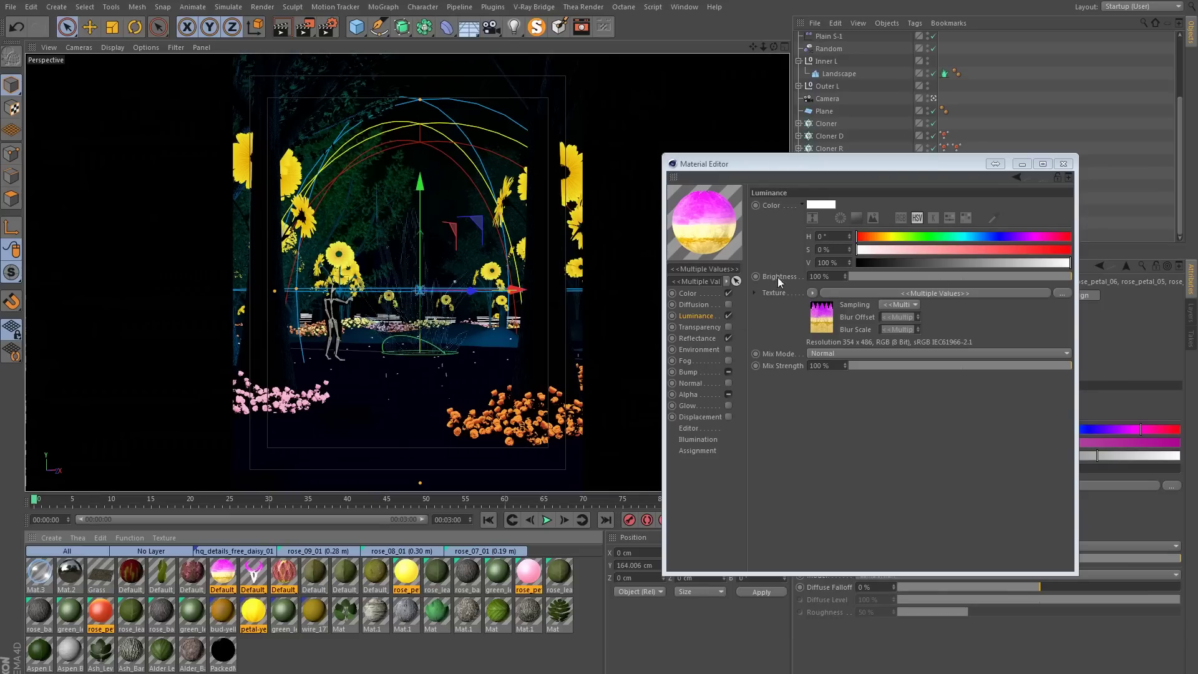
left_click_drag(900, 275, 862, 274)
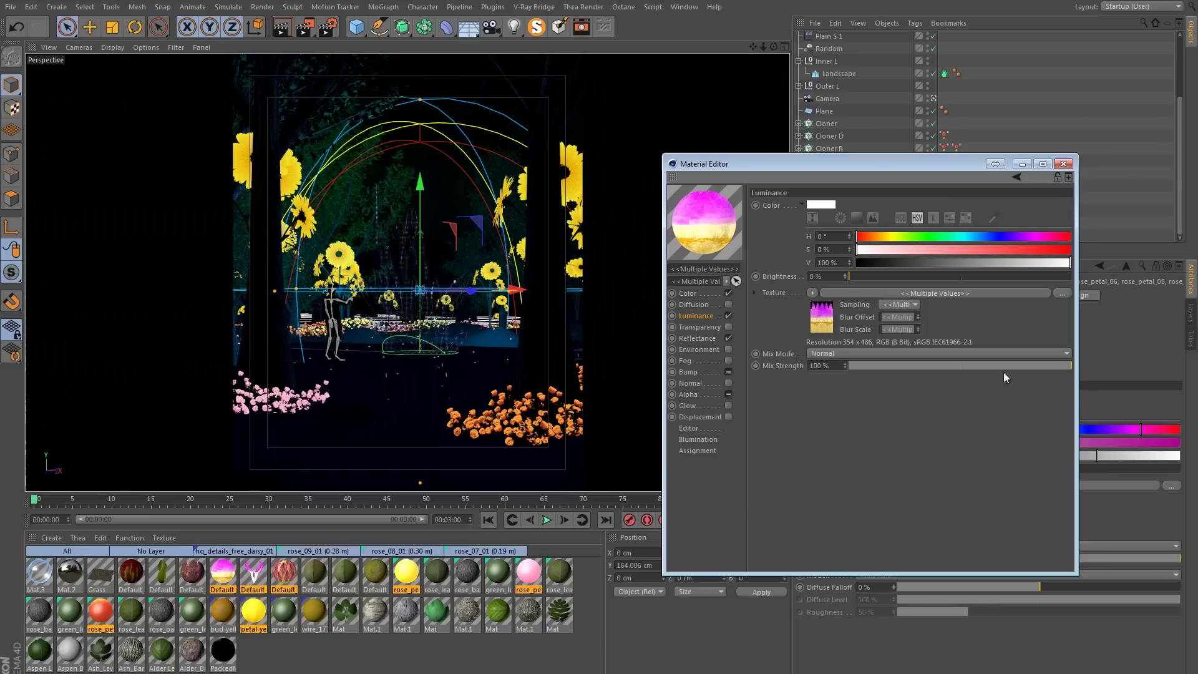
left_click_drag(968, 368, 963, 369)
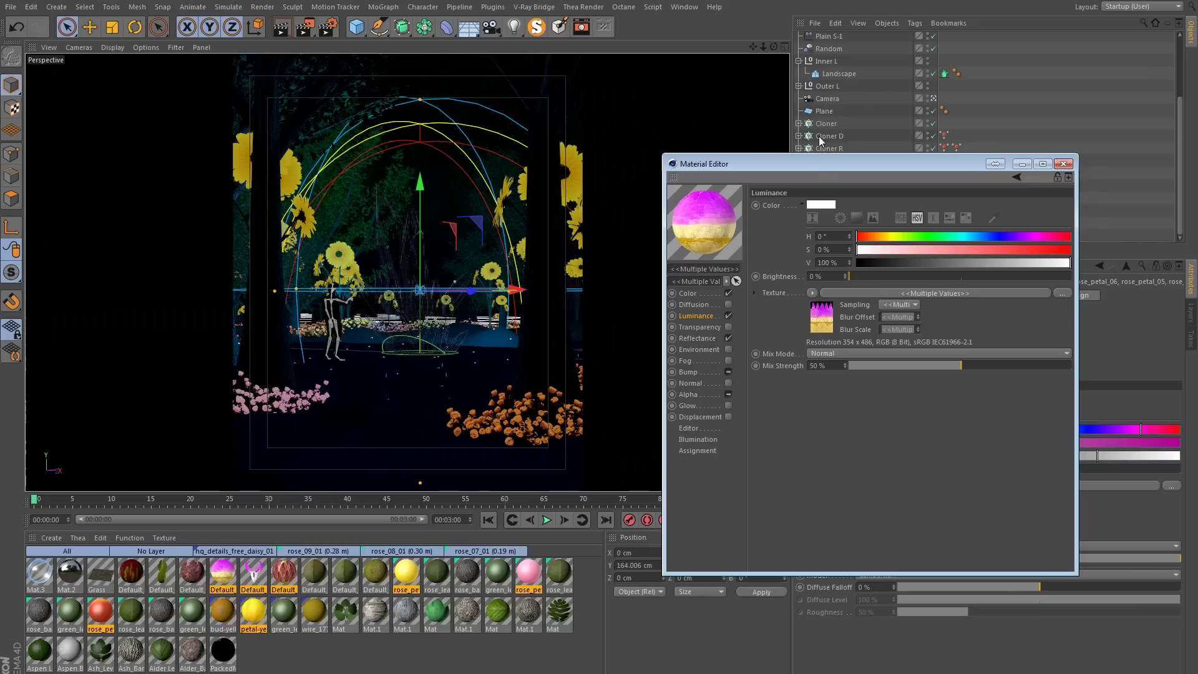
left_click(1065, 165)
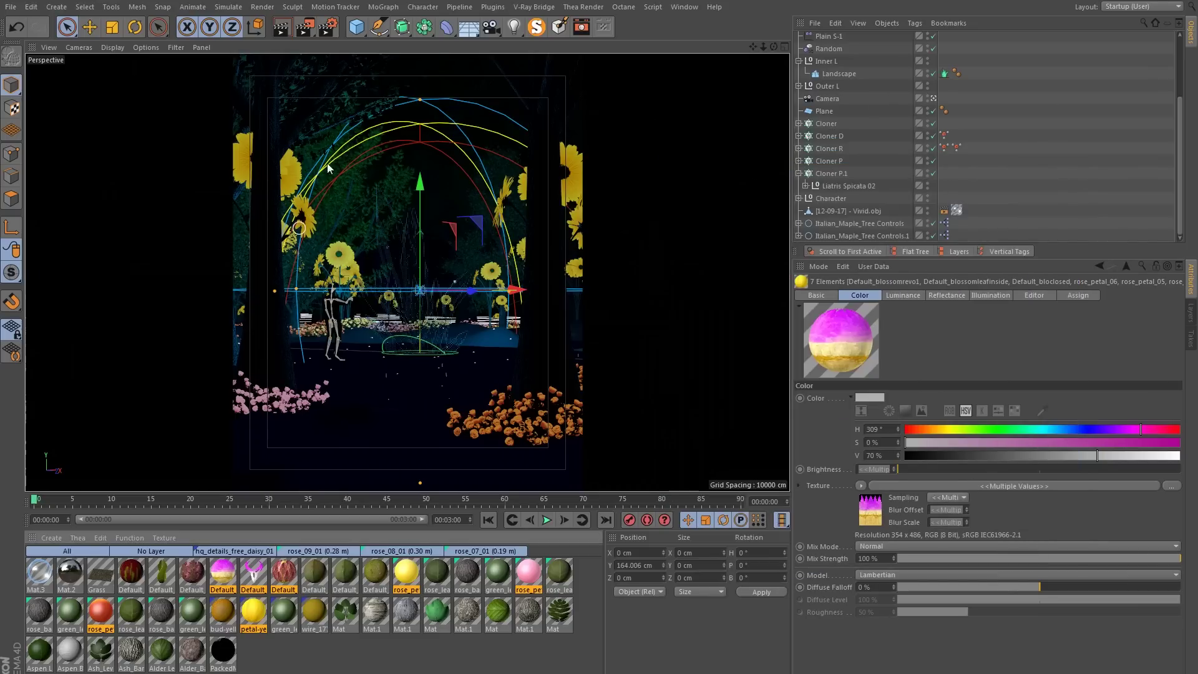
- Render the scene to the Picture Viewer to check the dimmed flowers
left_click(307, 28)
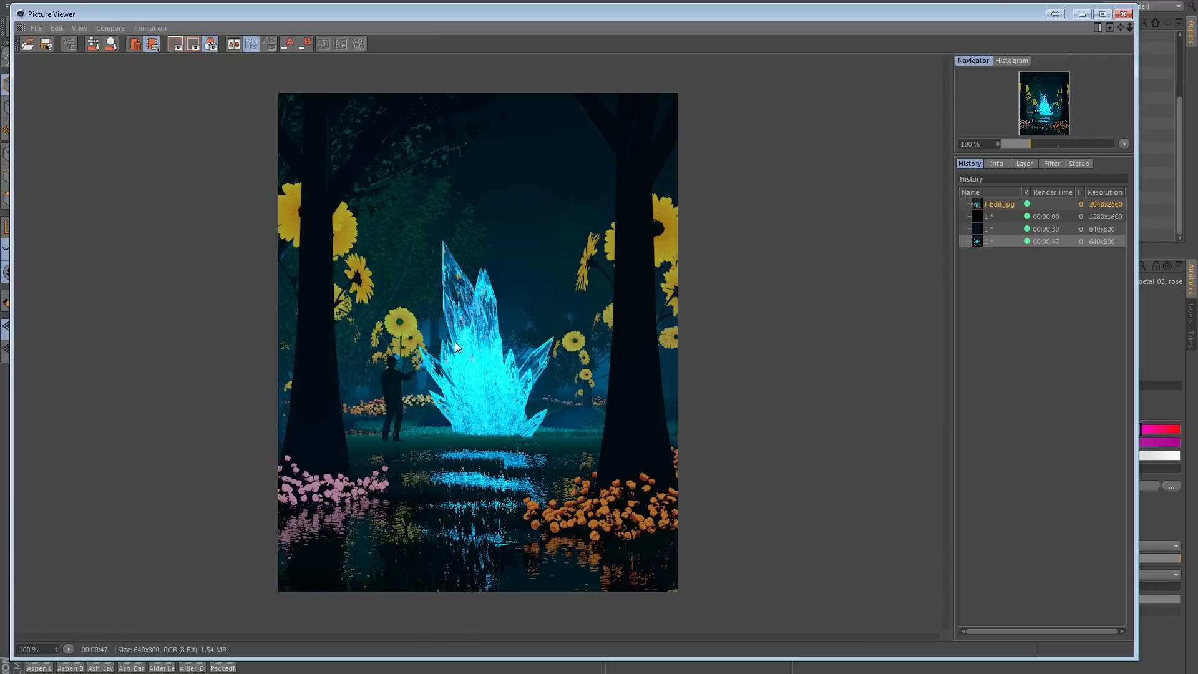
left_click(1123, 14)
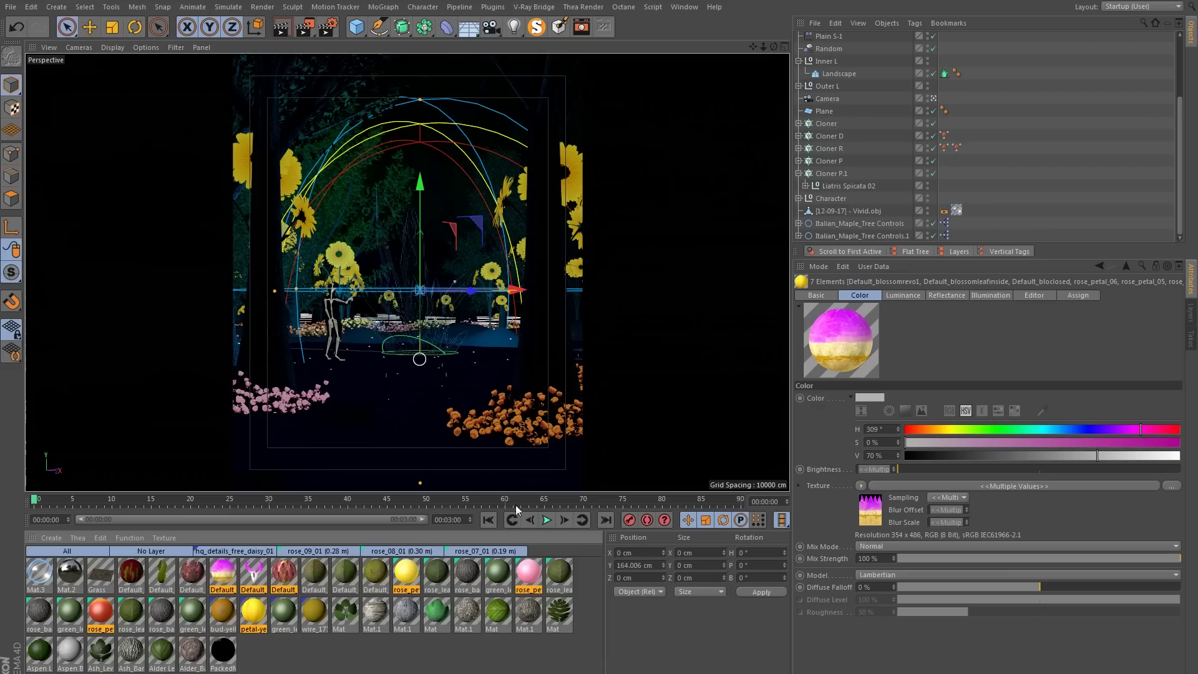
- Load the Dirt 01 material from the M2_Ground_Texture_Pack_v1 library into the scene
left_click(693, 6)
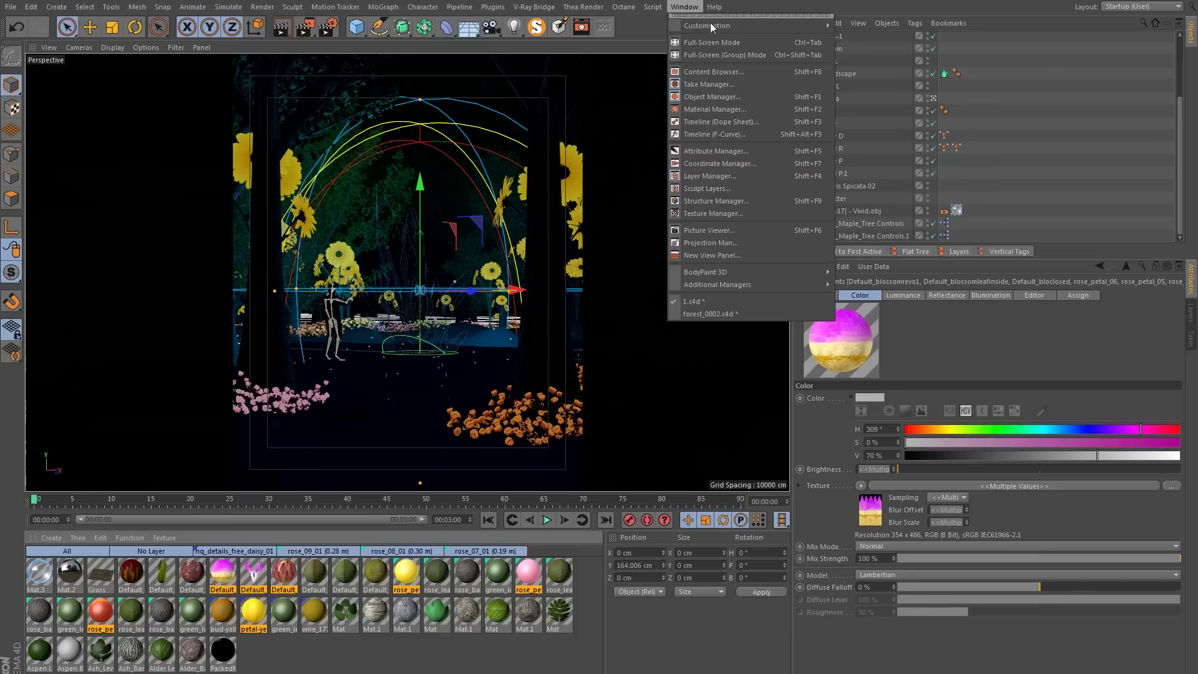
left_click(695, 73)
scroll(344, 225, "up", 5)
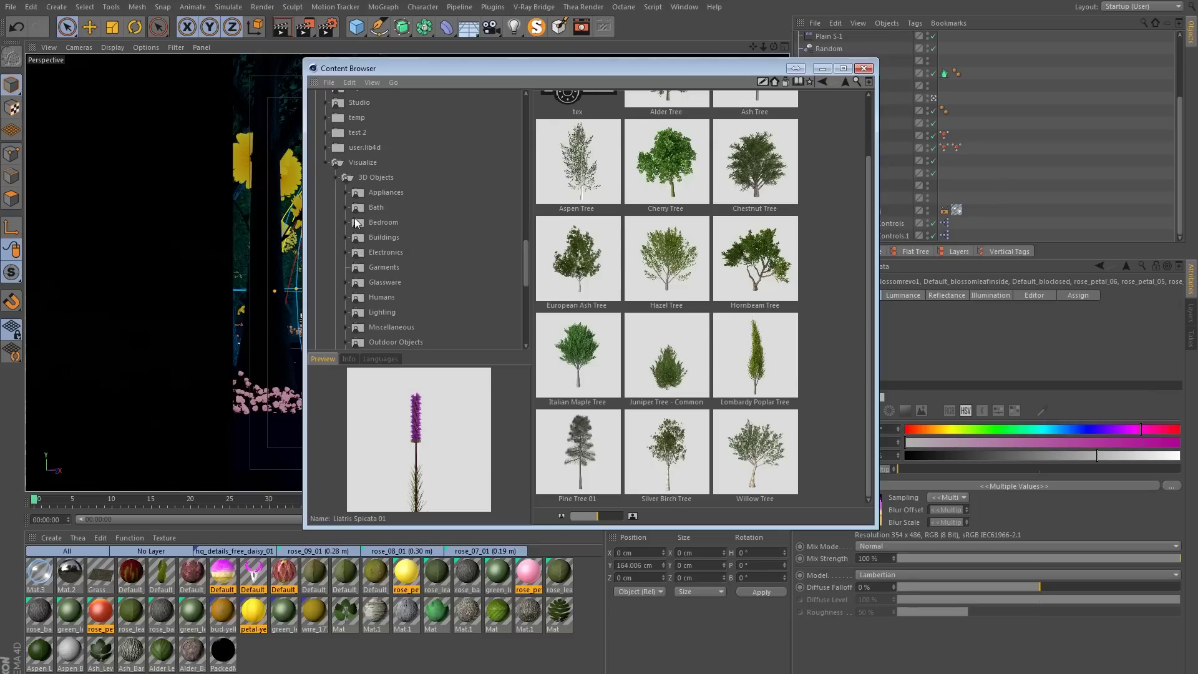
scroll(344, 275, "up", 6)
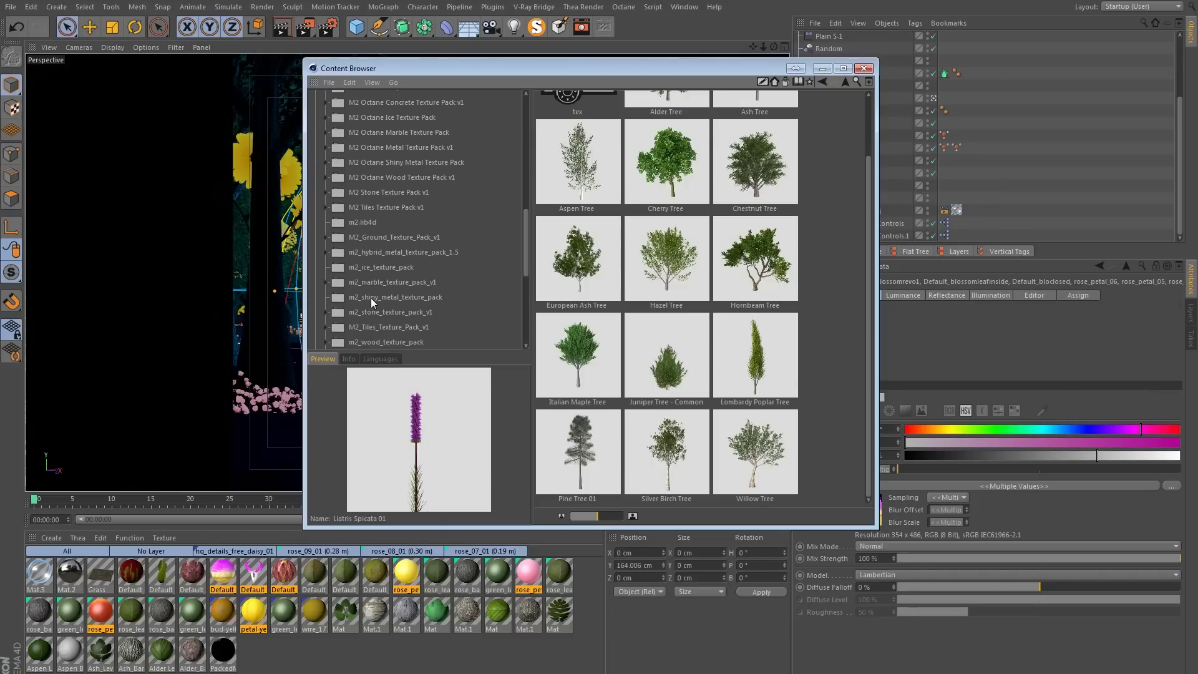
left_click(410, 223)
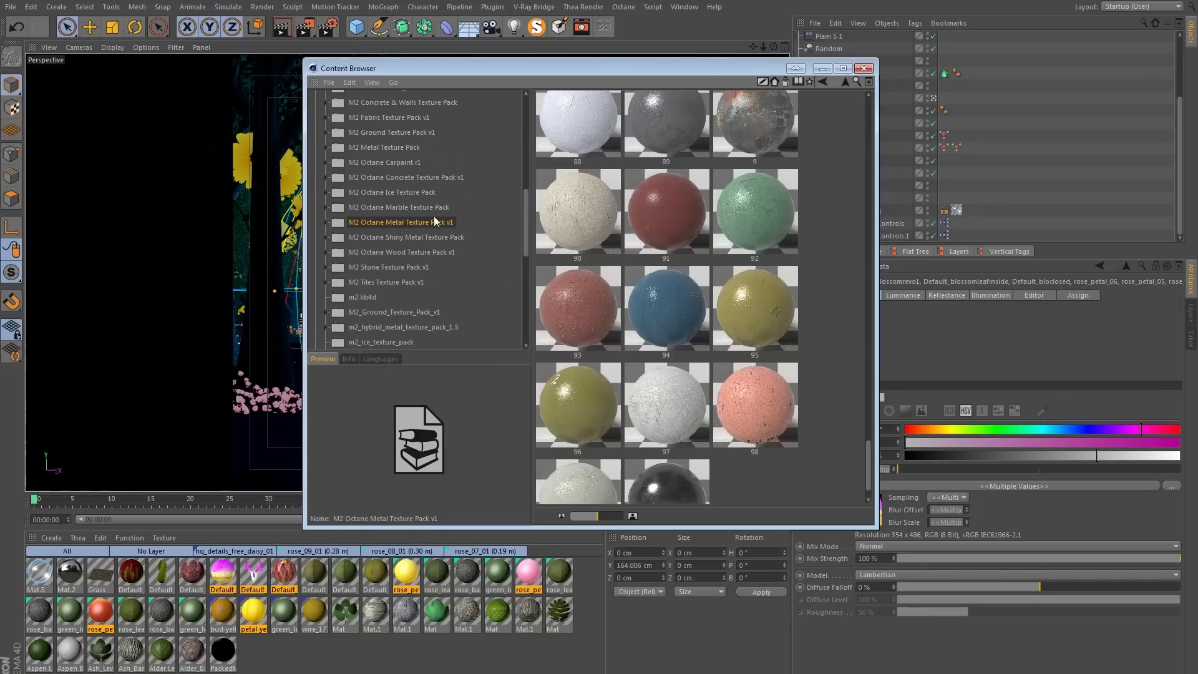
scroll(414, 223, "down", 3)
left_click(383, 237)
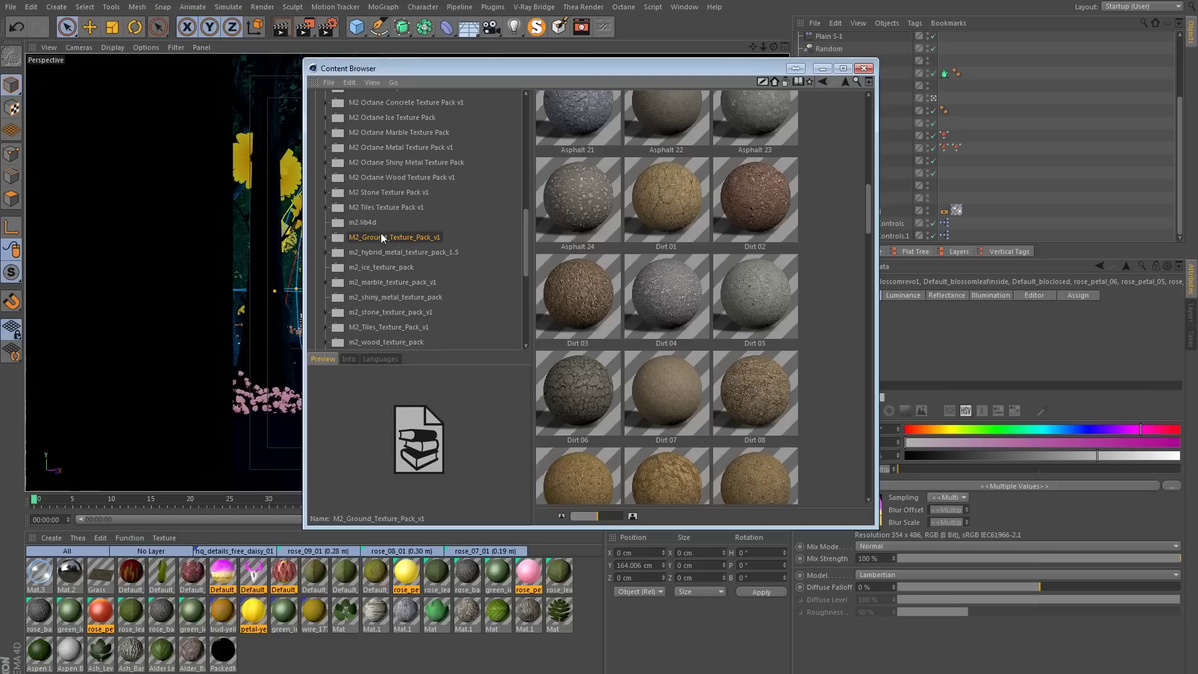
left_click(672, 210)
double_click(673, 210)
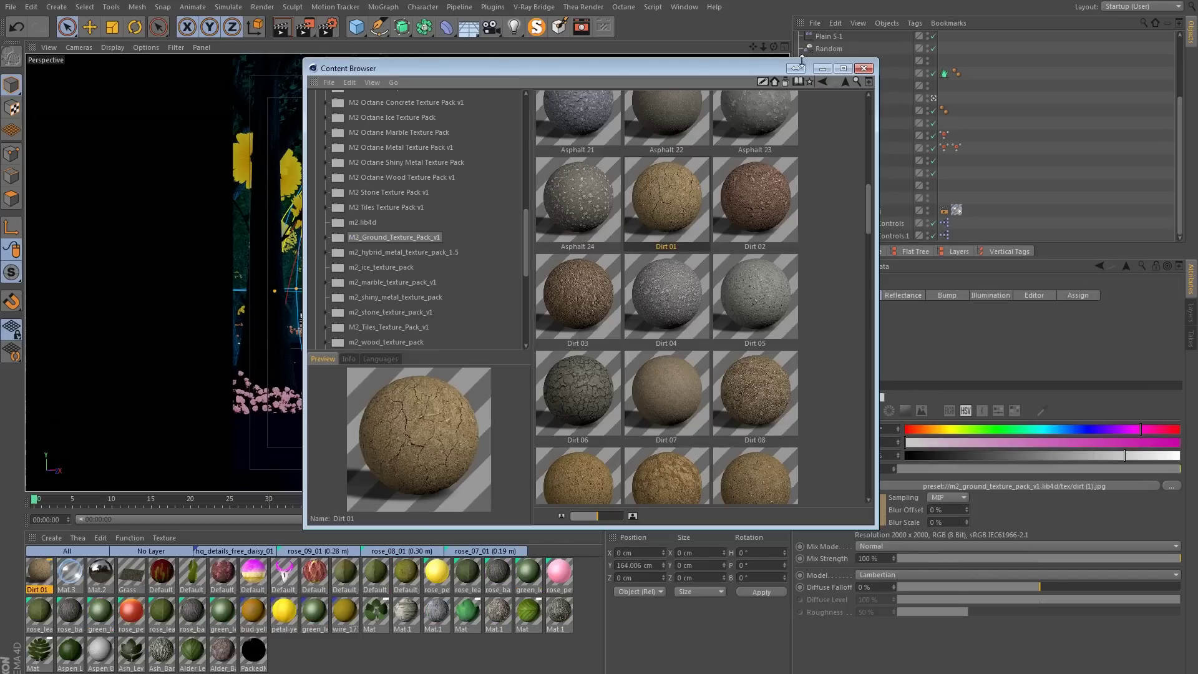
left_click(864, 68)
- Darken the Dirt 01 material by setting its base color to black and its color texture's mix strength to 50%
double_click(39, 569)
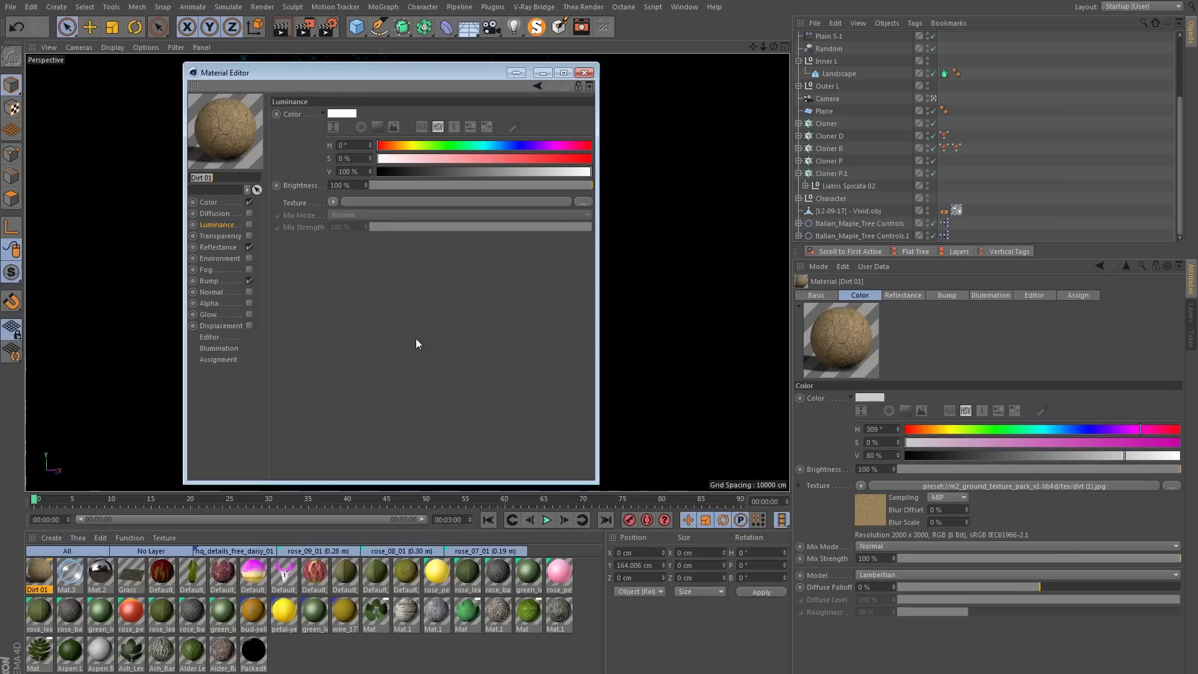
left_click_drag(313, 74, 483, 124)
left_click(379, 253)
left_click(445, 252)
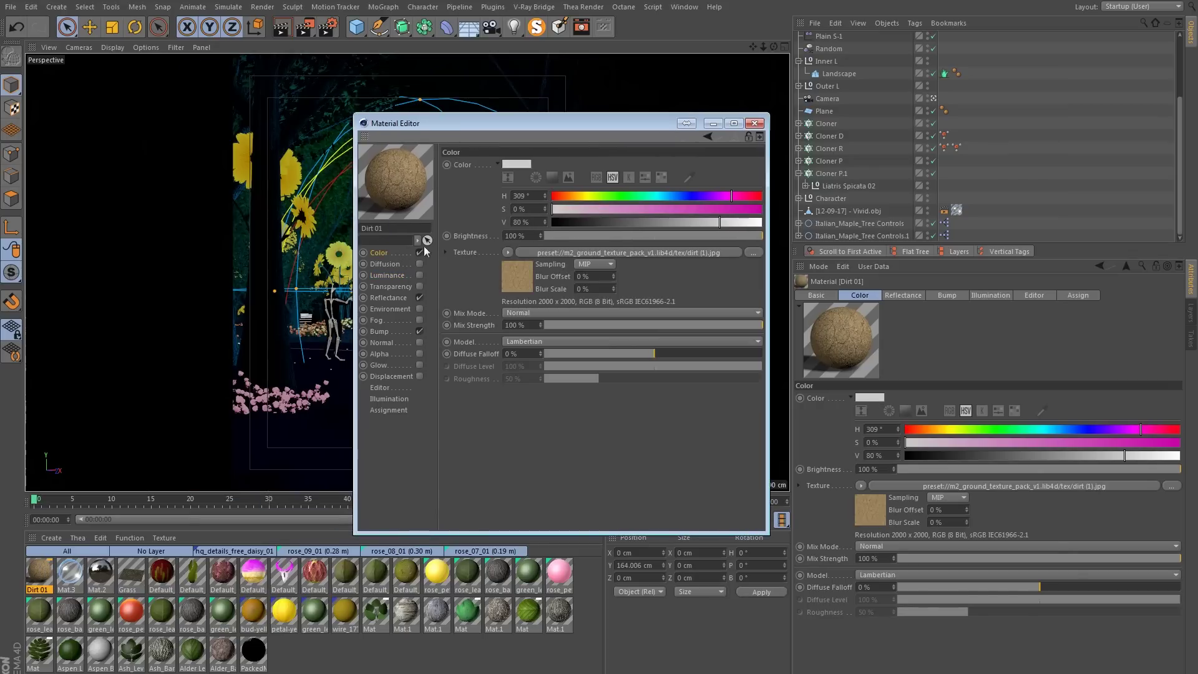
left_click(523, 164)
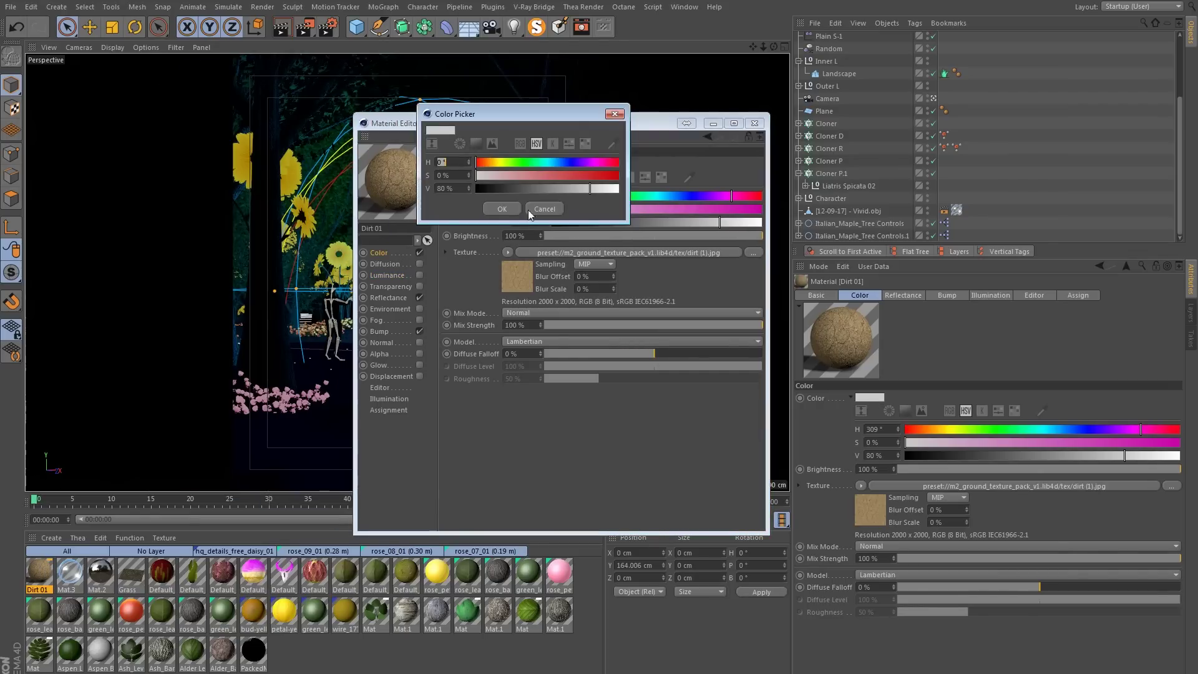
left_click(504, 214)
left_click(654, 325)
left_click_drag(657, 327, 654, 328)
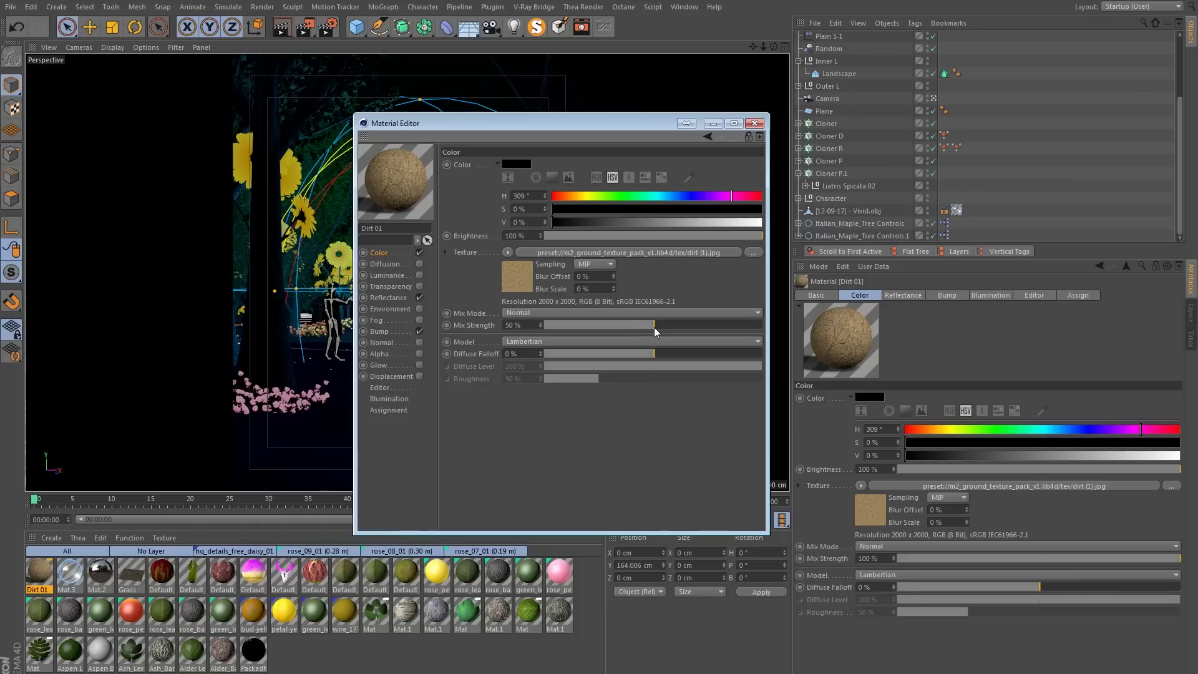
left_click(755, 123)
- Apply the Dirt 01 material to the Inner L landscape and place its grass tag after the texture tag
left_click_drag(928, 244, 905, 473)
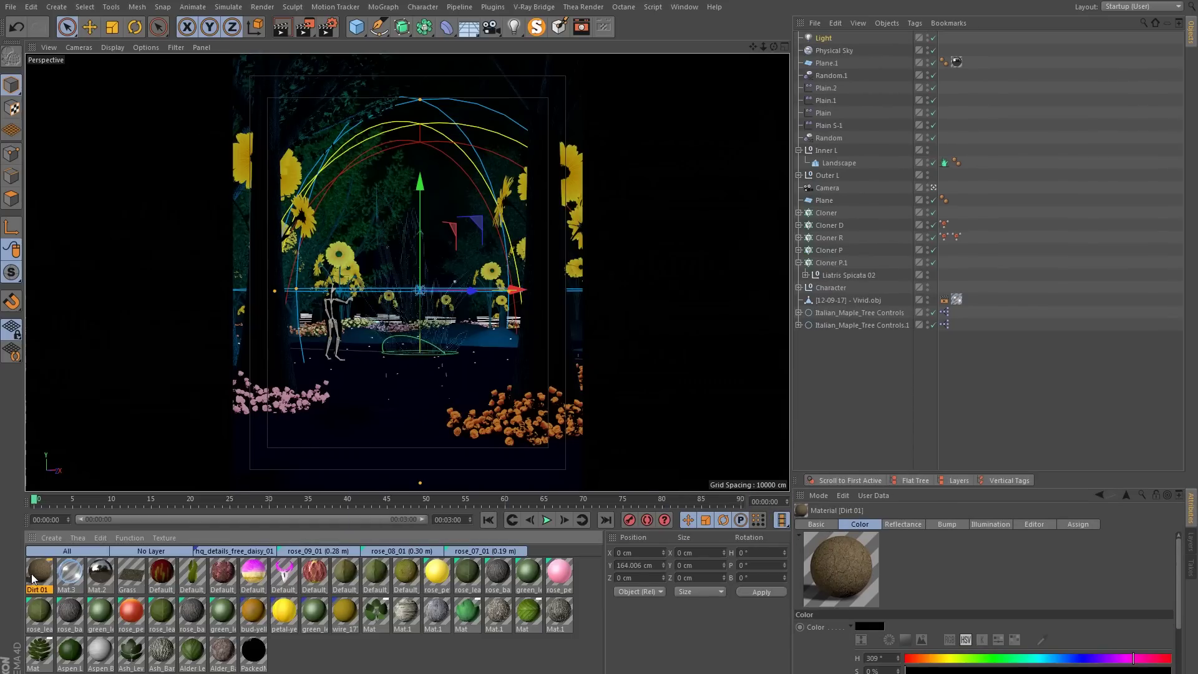
left_click_drag(31, 574, 838, 163)
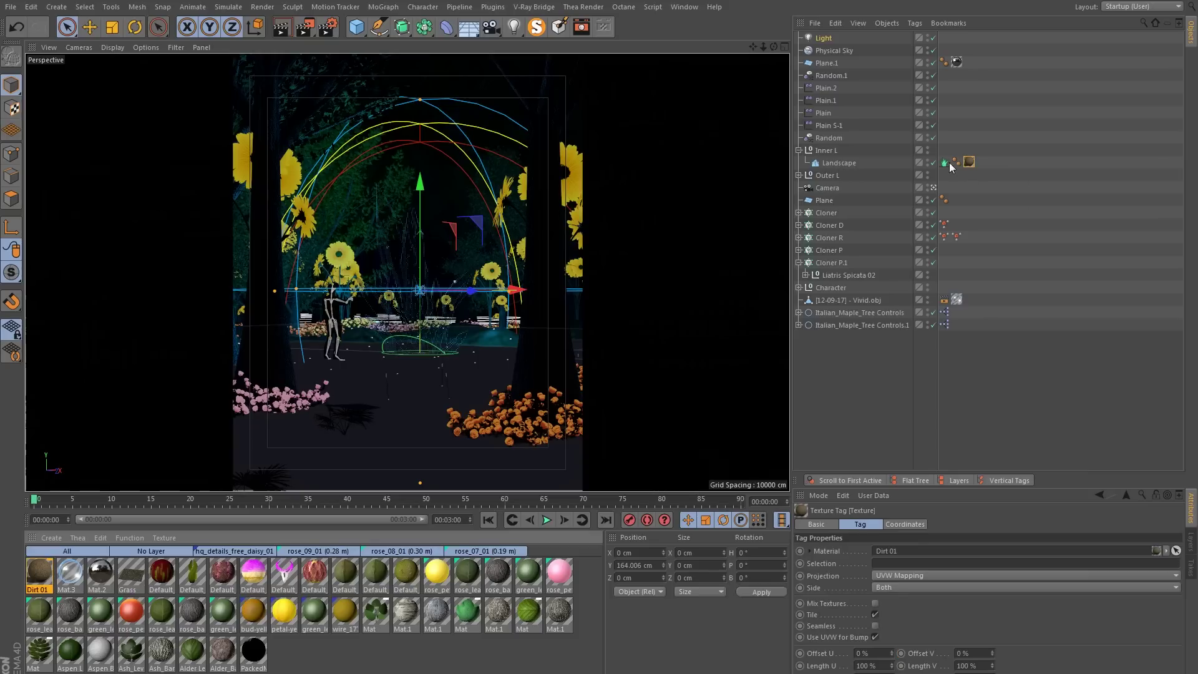
left_click_drag(984, 165, 986, 161)
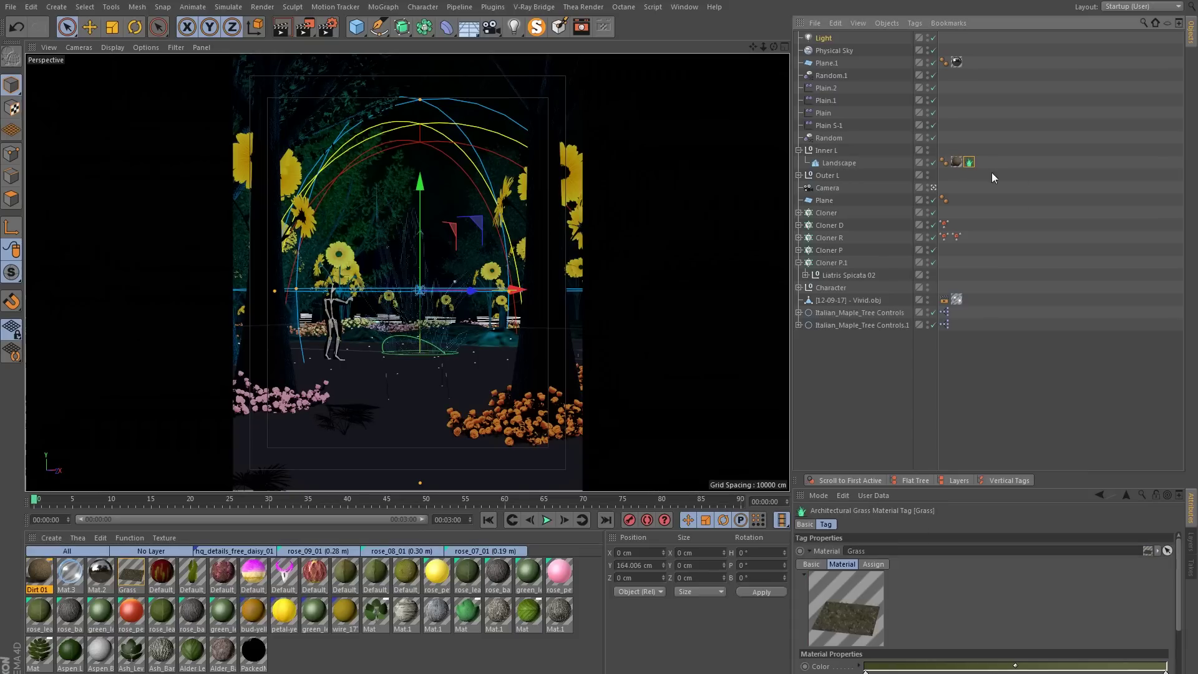
- Apply the Dirt 01 material to the landscape inside Outer L
left_click(799, 176)
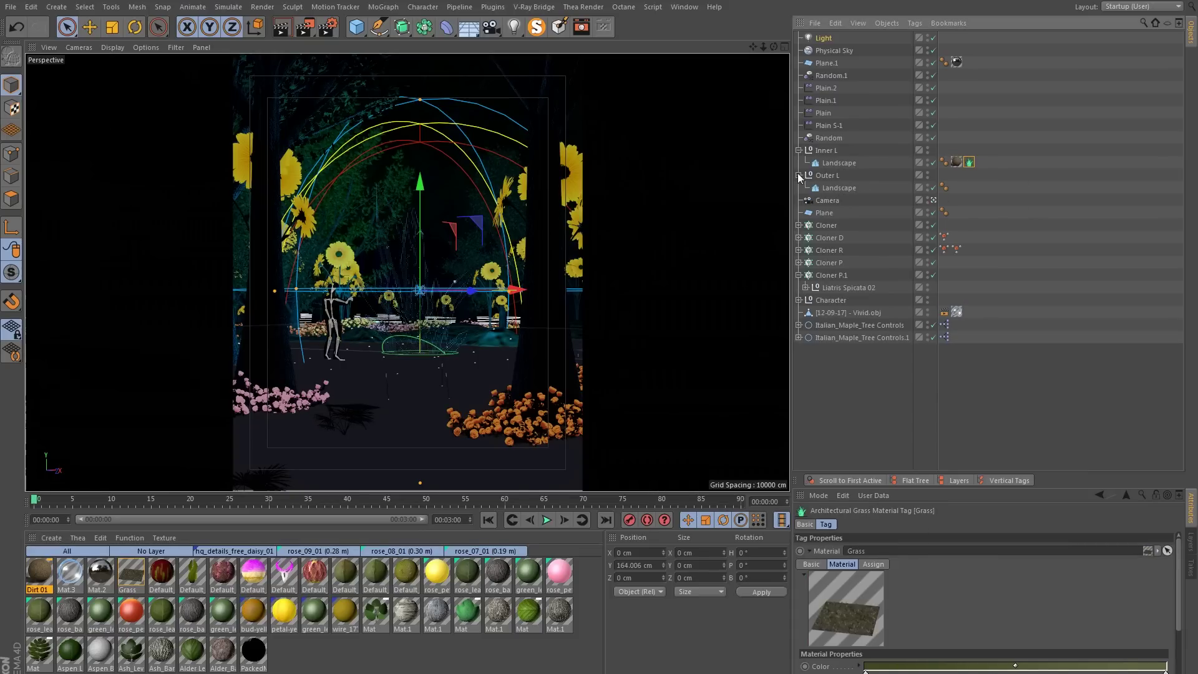
left_click(973, 179)
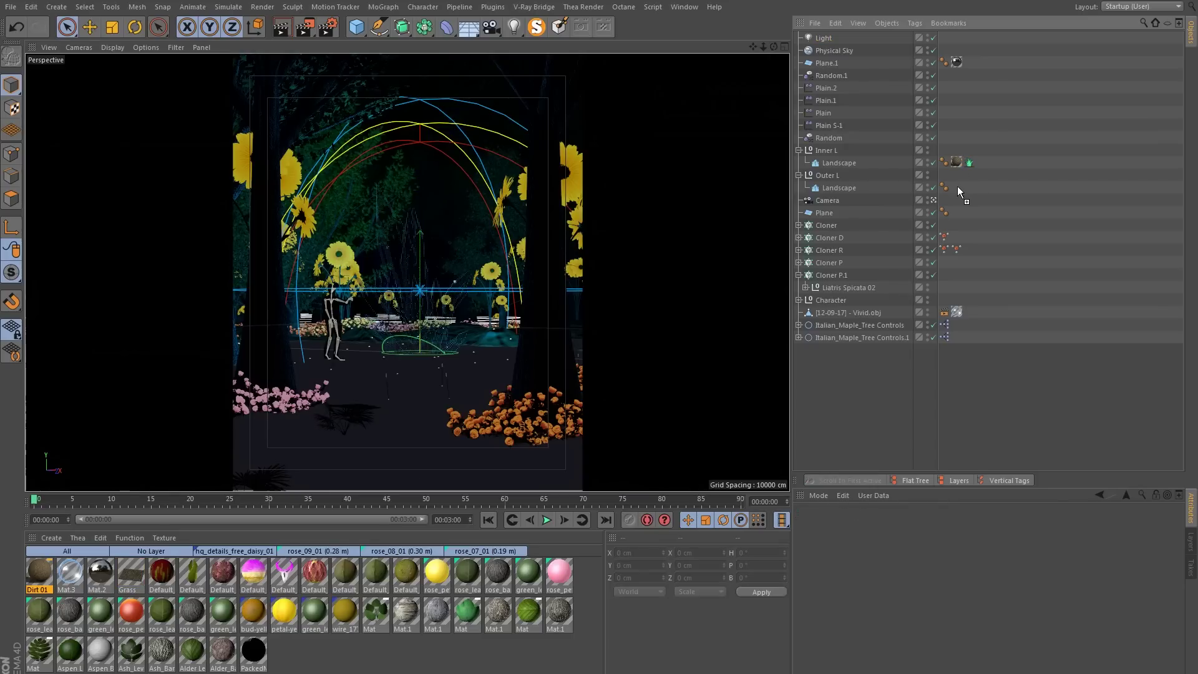
left_click_drag(957, 186, 957, 187)
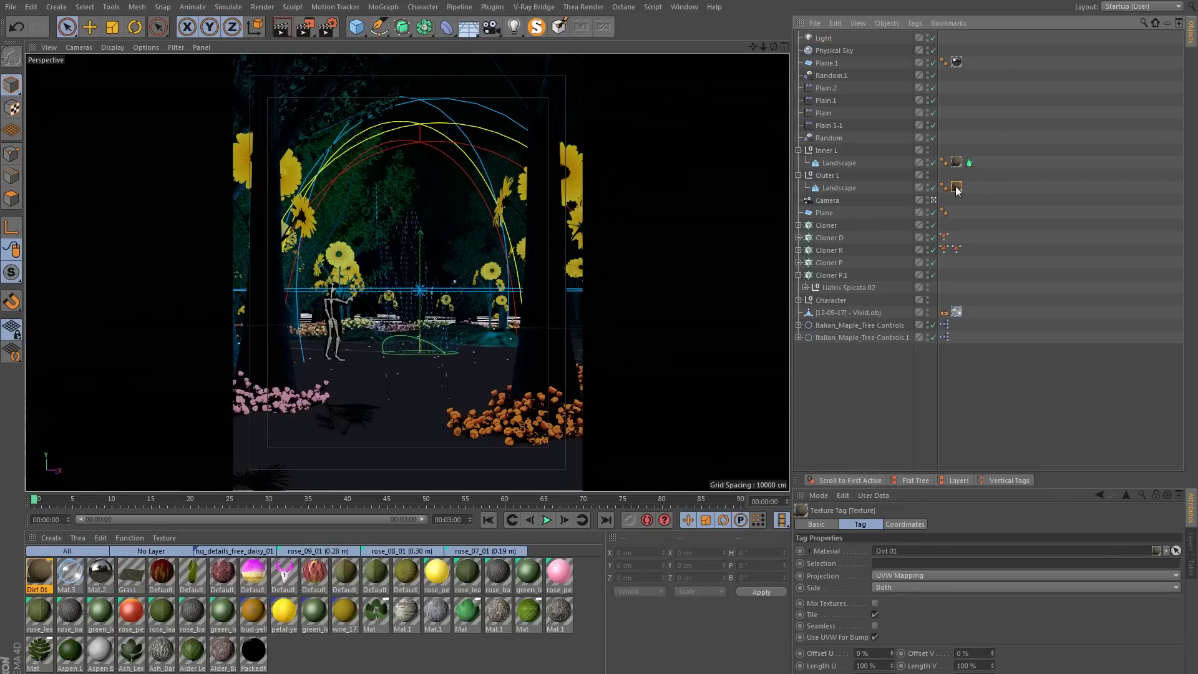
- Set the projection of both landscapes' Dirt 01 texture tags to Cubic
left_click(957, 163, "ctrl")
left_click(904, 575)
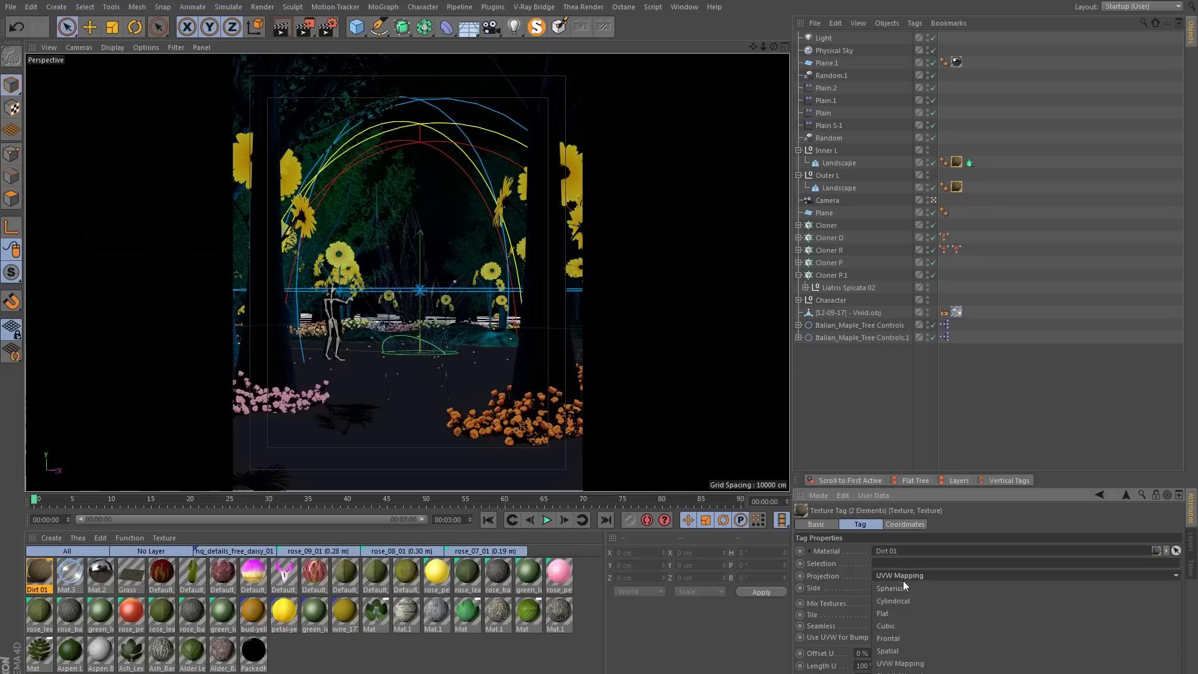
left_click(903, 627)
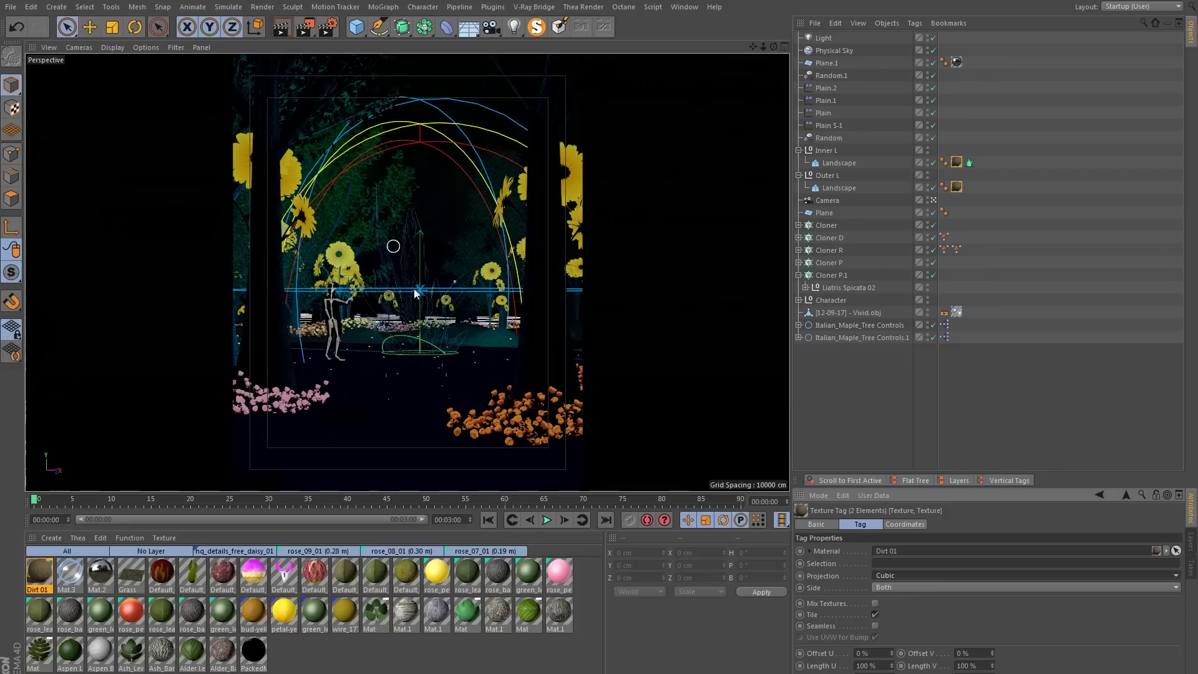
- Reduce the ray depth and the shadow depth to 6 in the render options
left_click(321, 30)
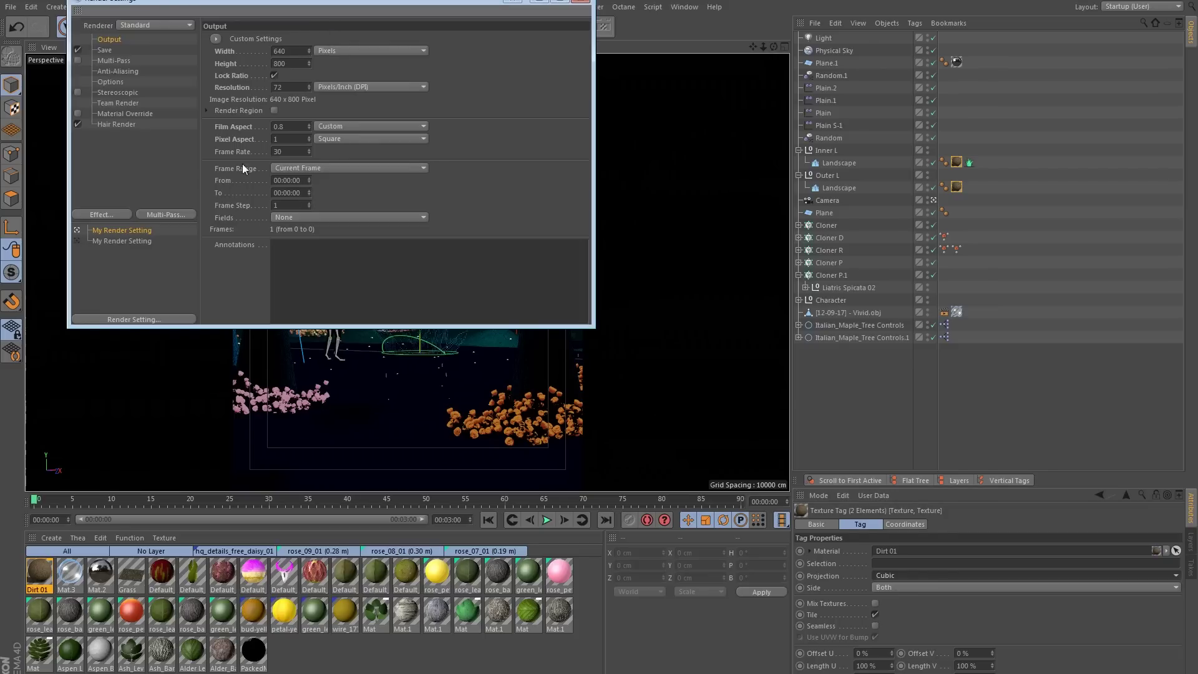
left_click(121, 83)
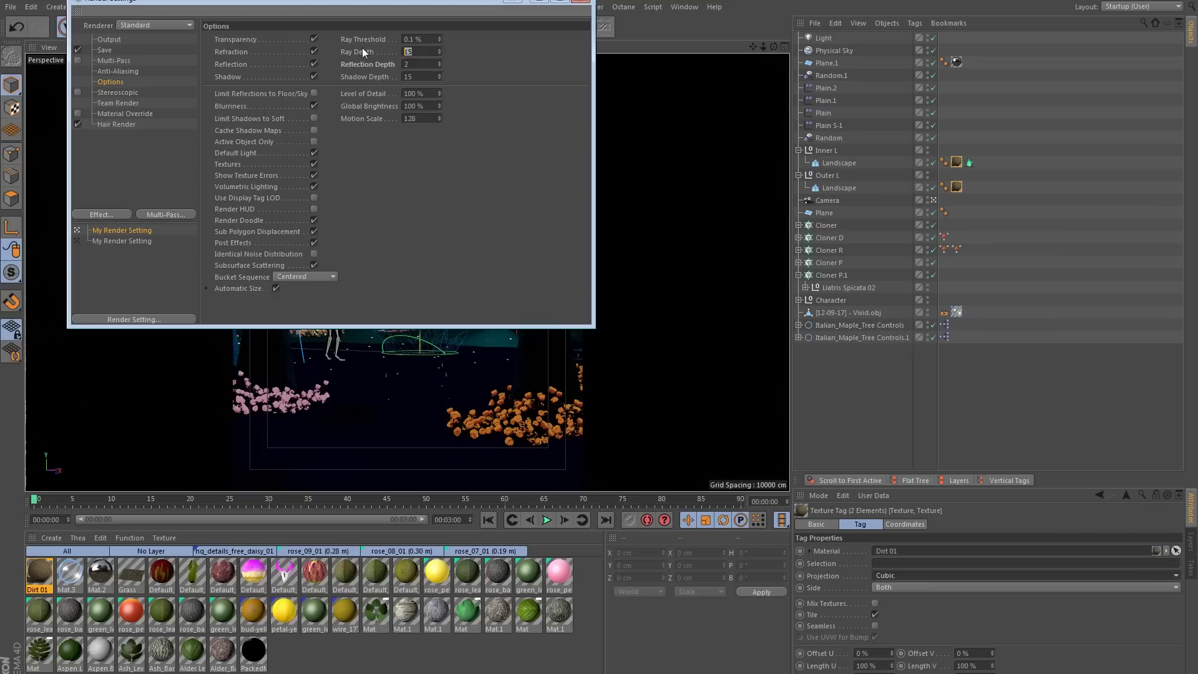
type("6")
key("Return")
double_click(415, 76)
type("6")
key("Return")
left_click(581, 2)
- Render the scene to the Picture Viewer and compare the result with the previous render and the reference image
left_click(304, 26)
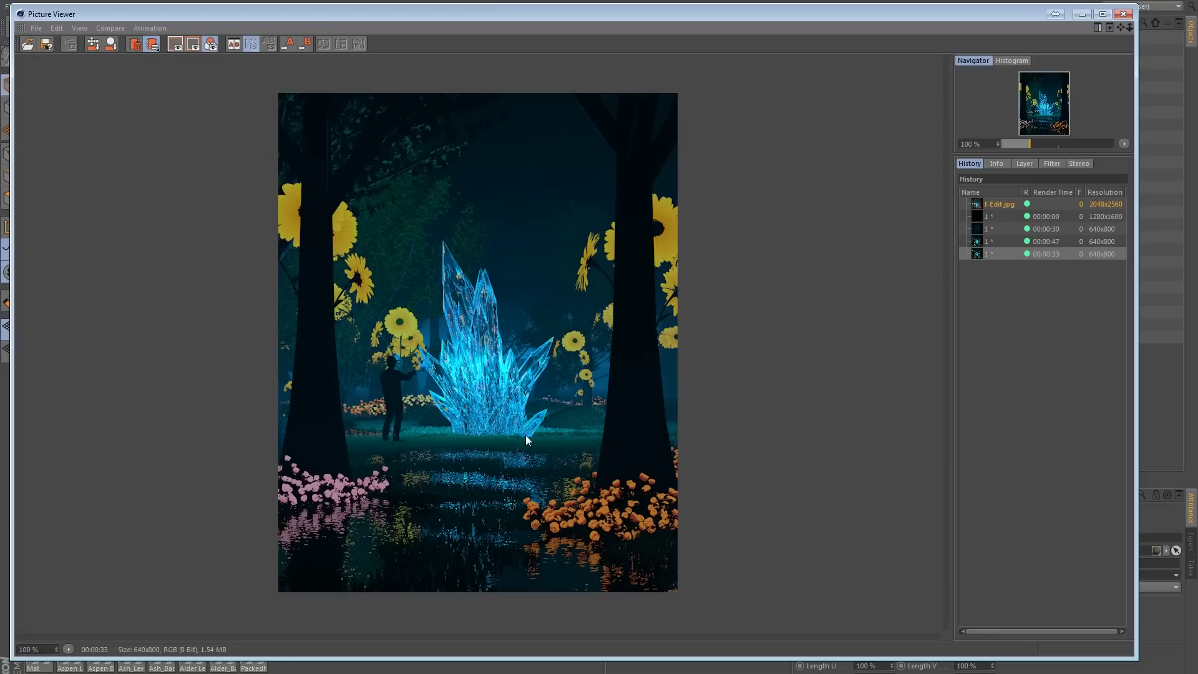
left_click(983, 243)
left_click(986, 253)
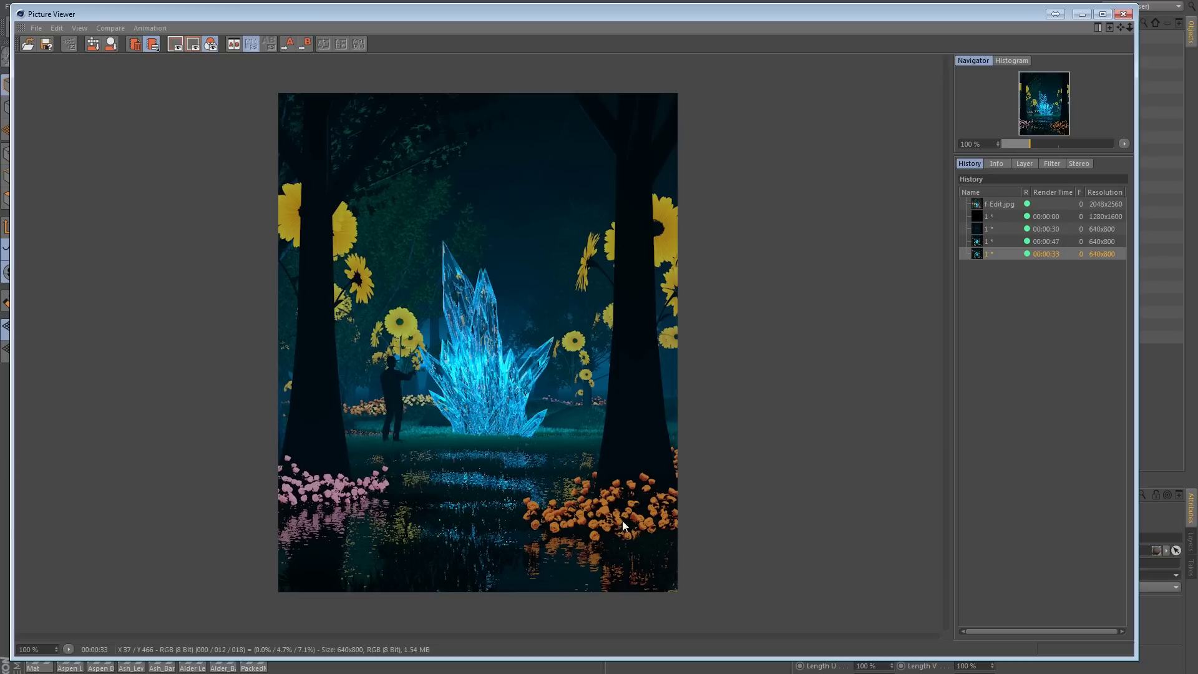
left_click(997, 207)
scroll(623, 460, "down", 5)
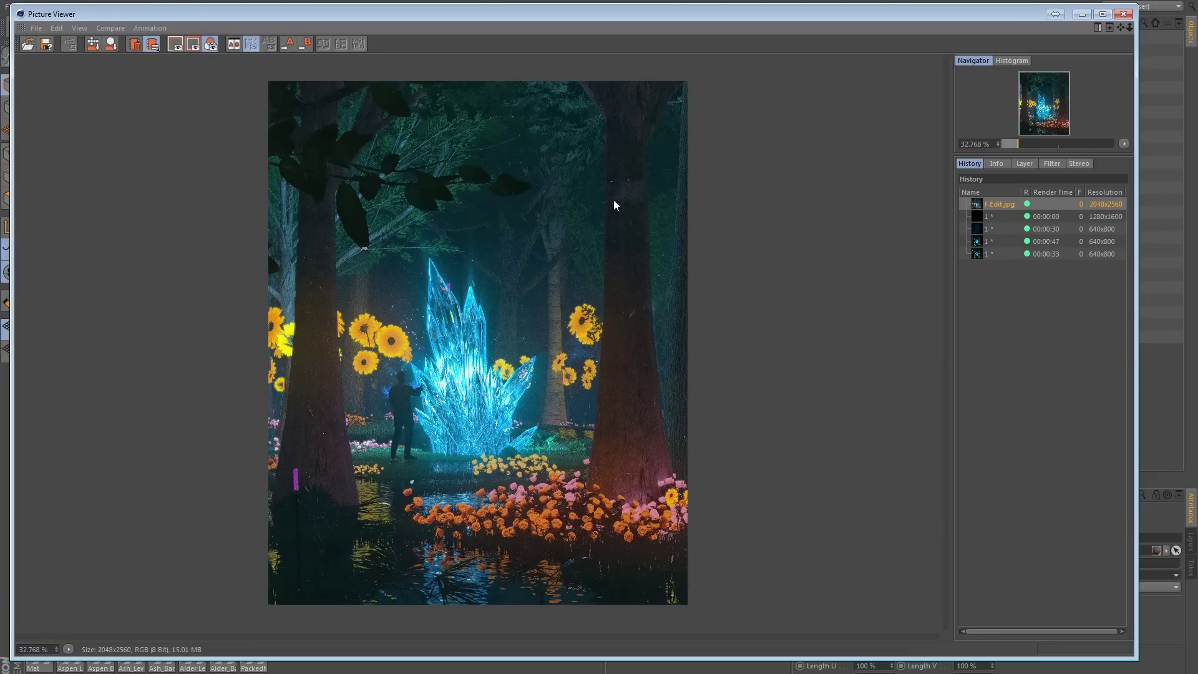
left_click(1123, 13)
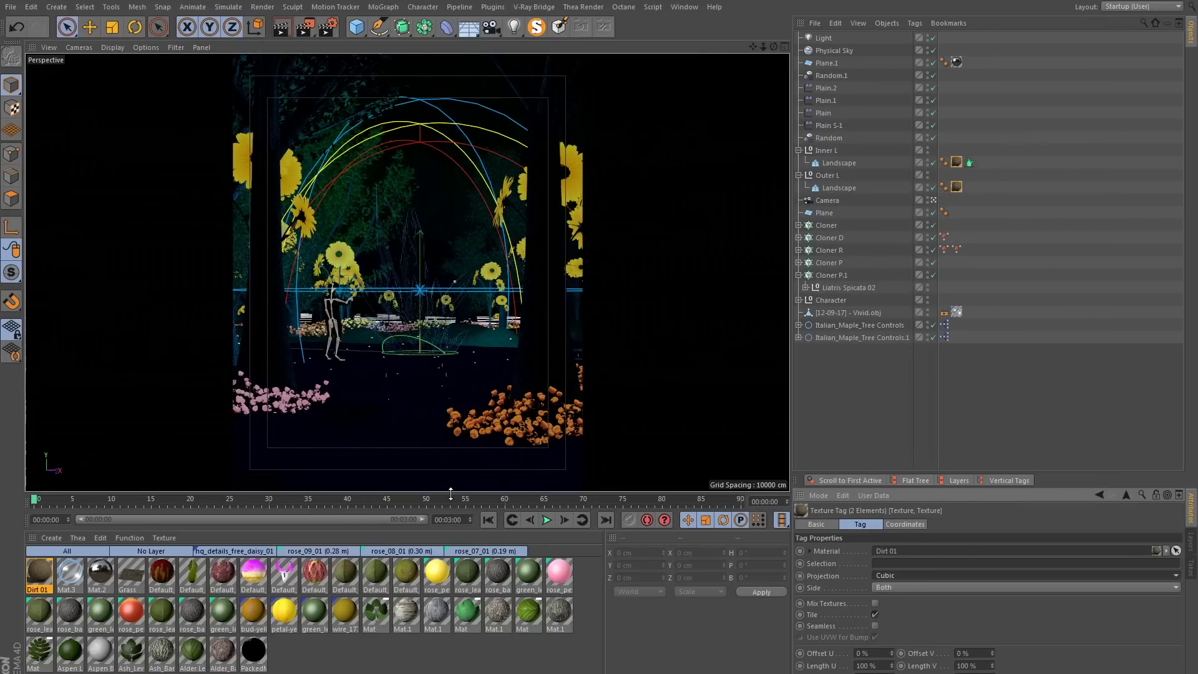
- Leave the scene camera for an elevated view of the foreground trees and add an omni light
left_click_drag(451, 494, 444, 534)
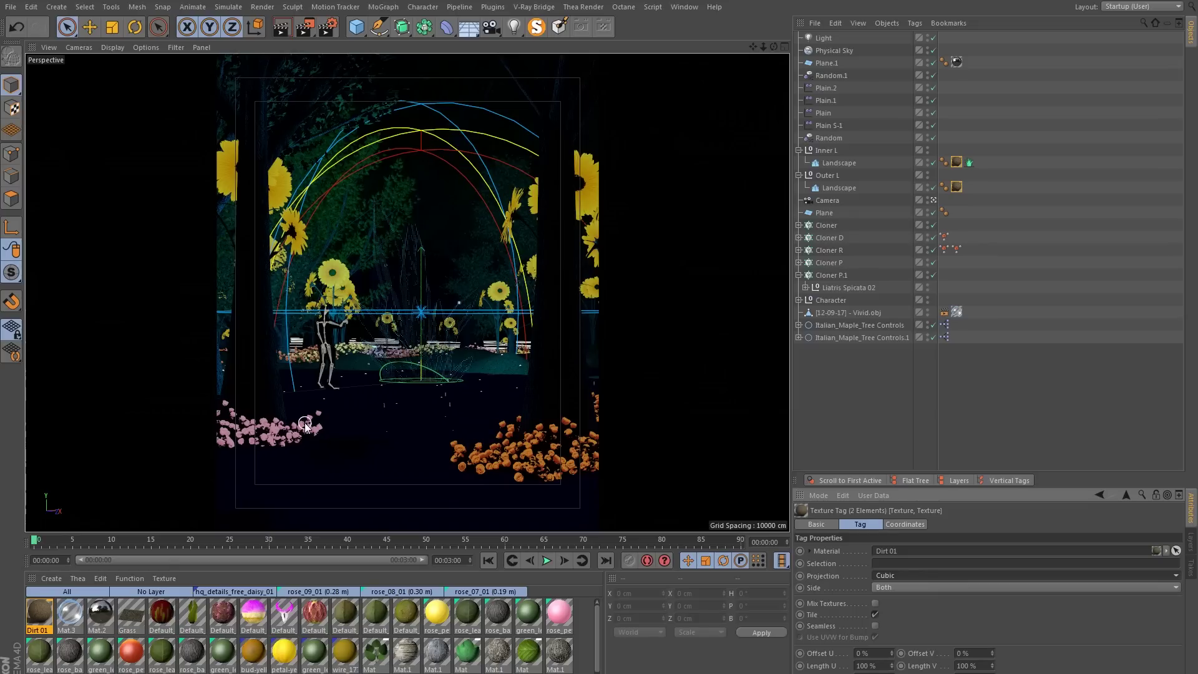
left_click(1007, 323)
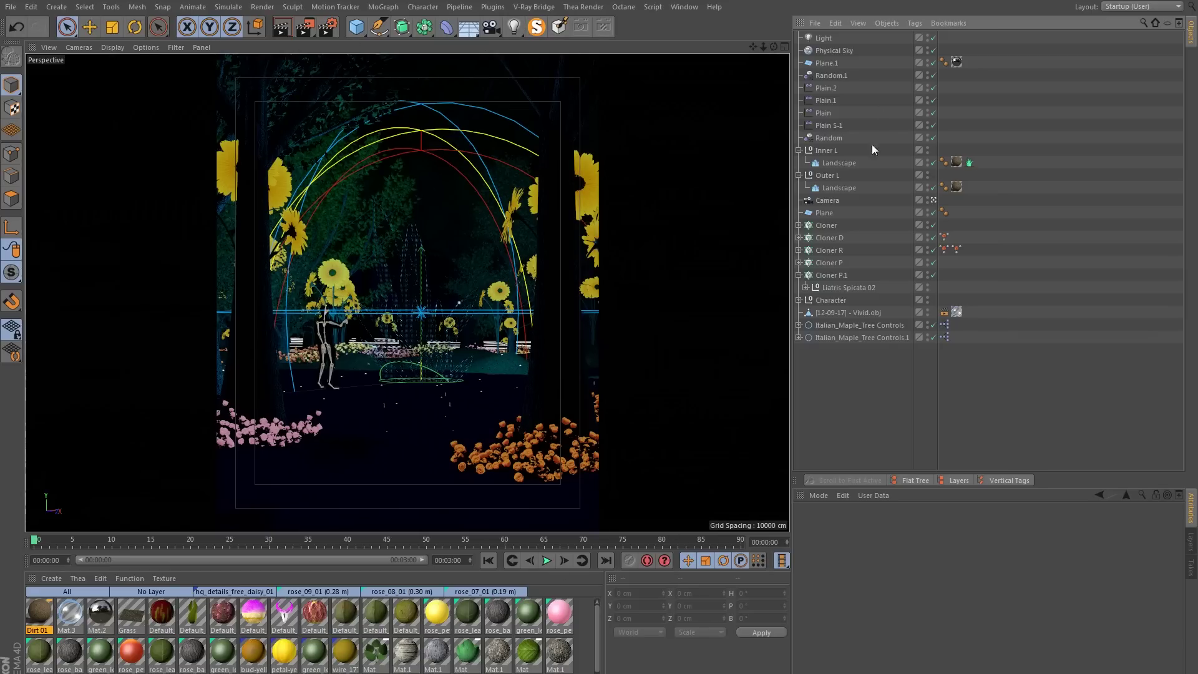
left_click(933, 201)
left_click_drag(415, 283, 374, 312, "alt")
left_click(515, 26)
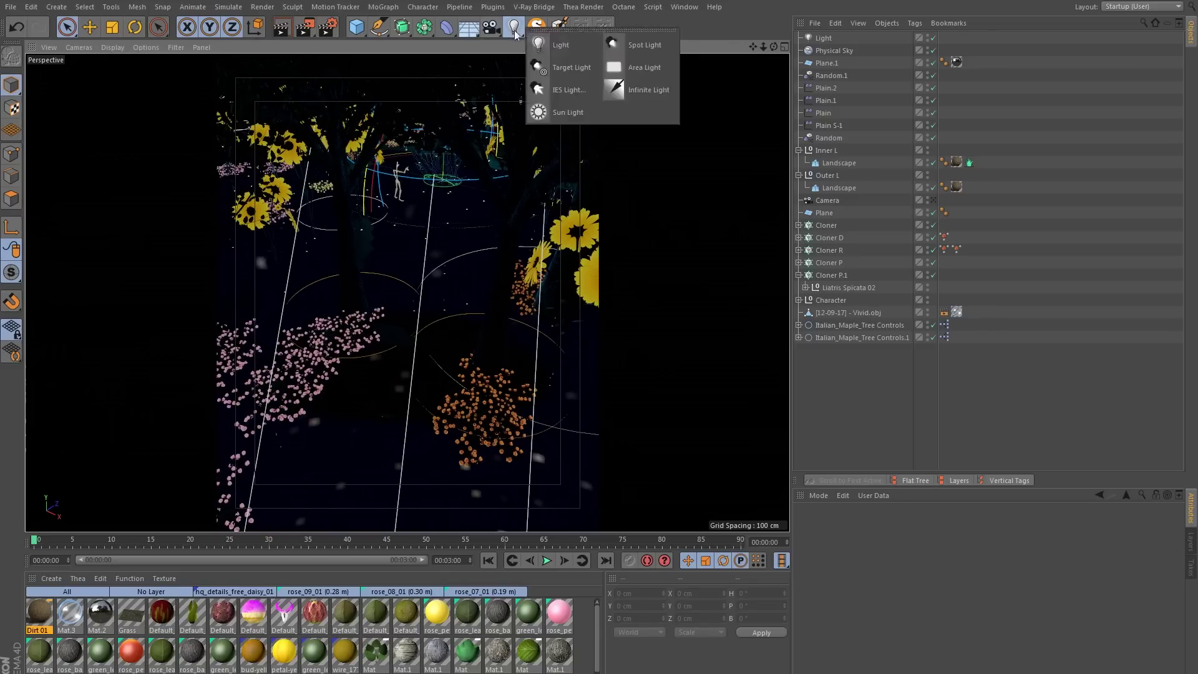
left_click(550, 49)
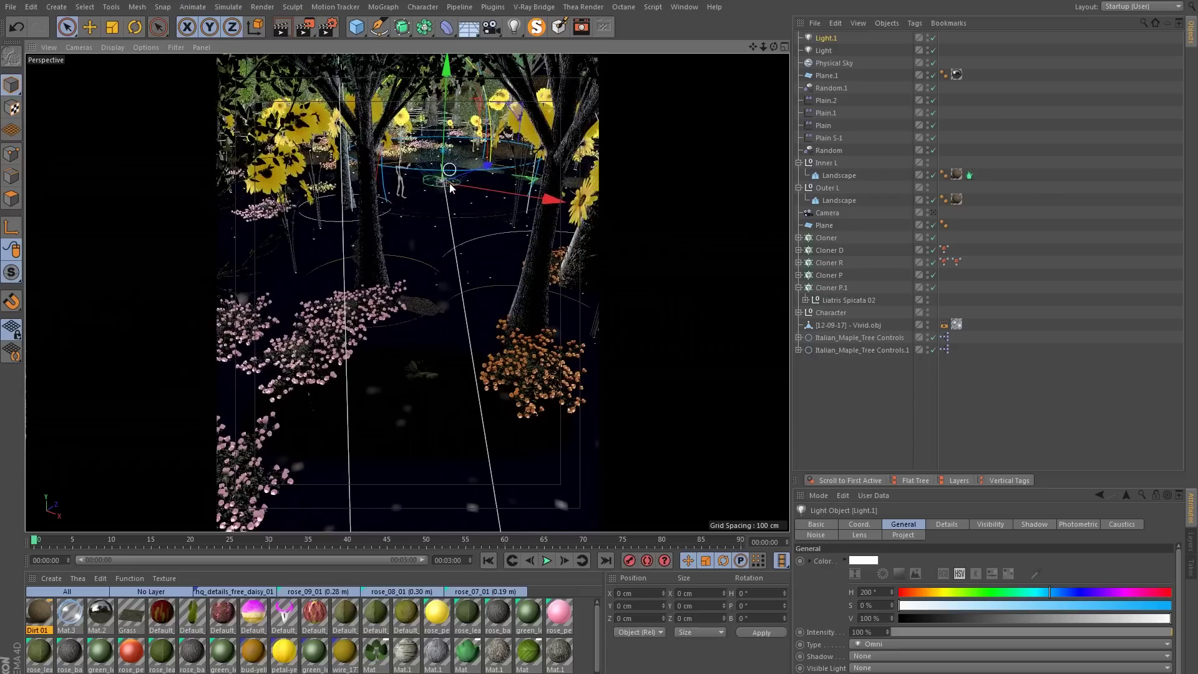
- Move the new light to the foot of the tree in the orange flowers, at about X 890 cm, Z -1157 cm
left_click_drag(455, 187, 547, 194, "alt")
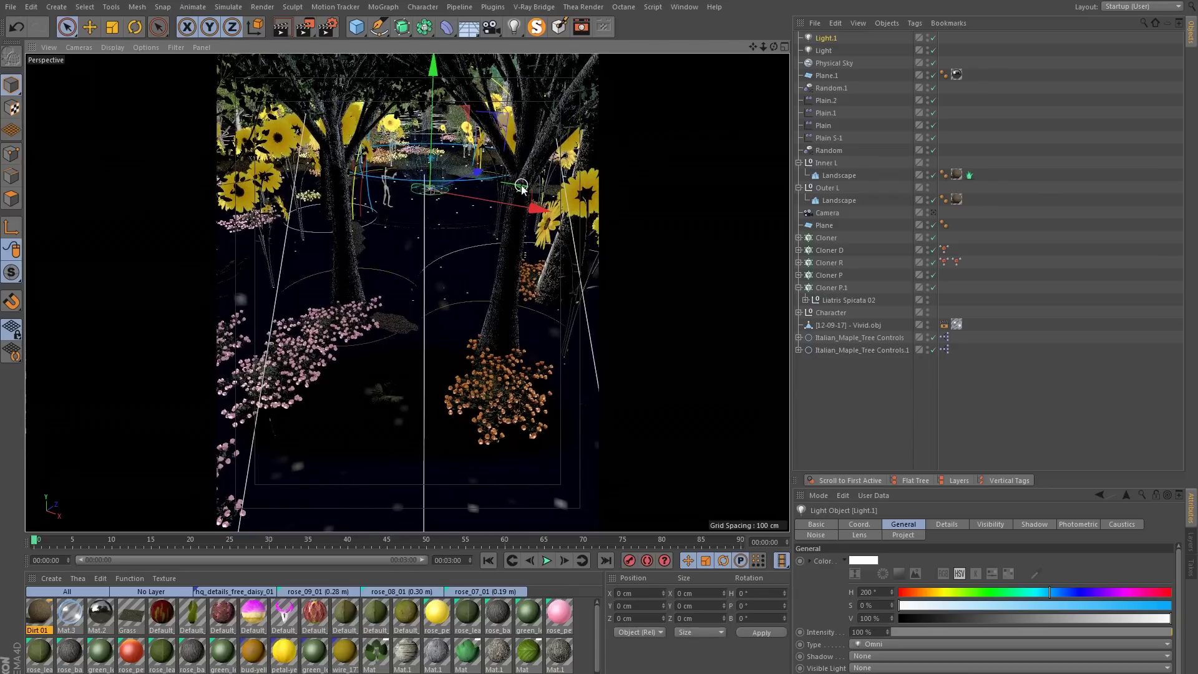
left_click(521, 191)
left_click(826, 39)
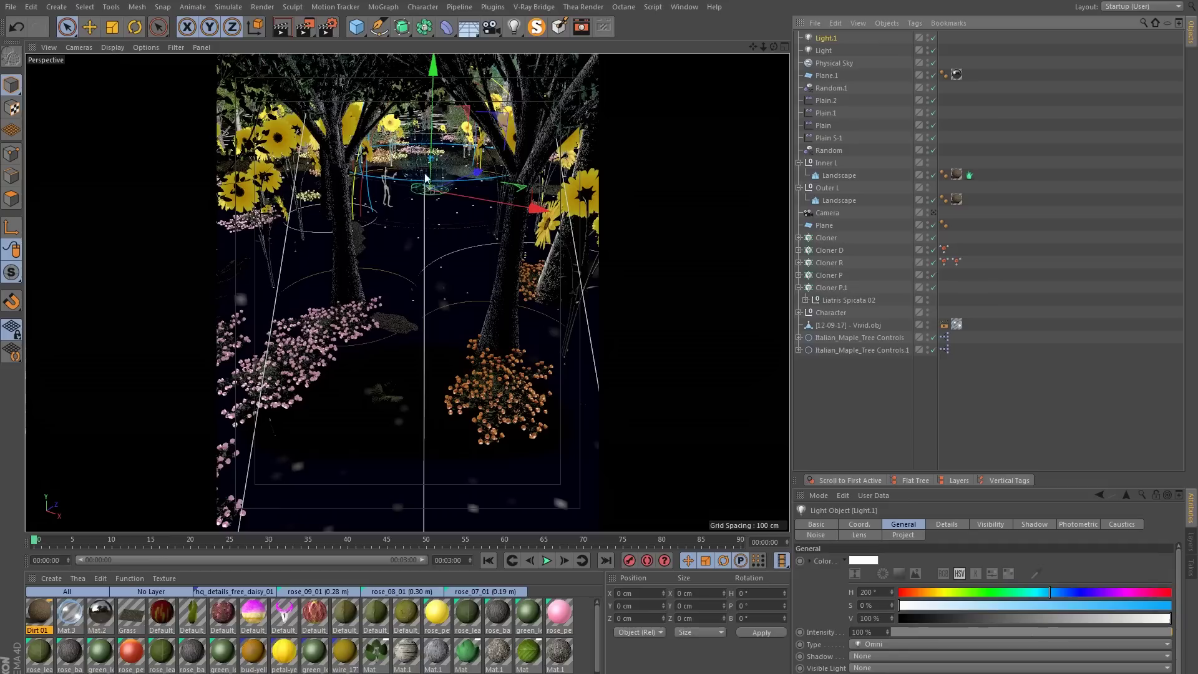
left_click_drag(521, 191, 582, 367)
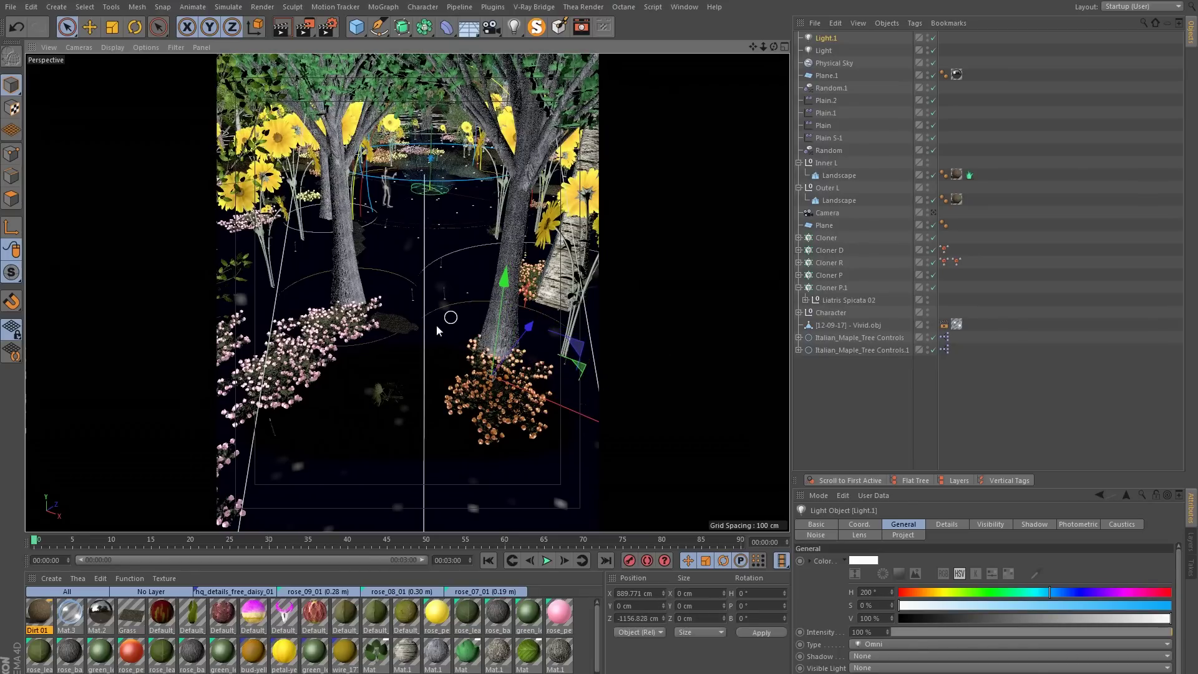
scroll(440, 331, "up", 3)
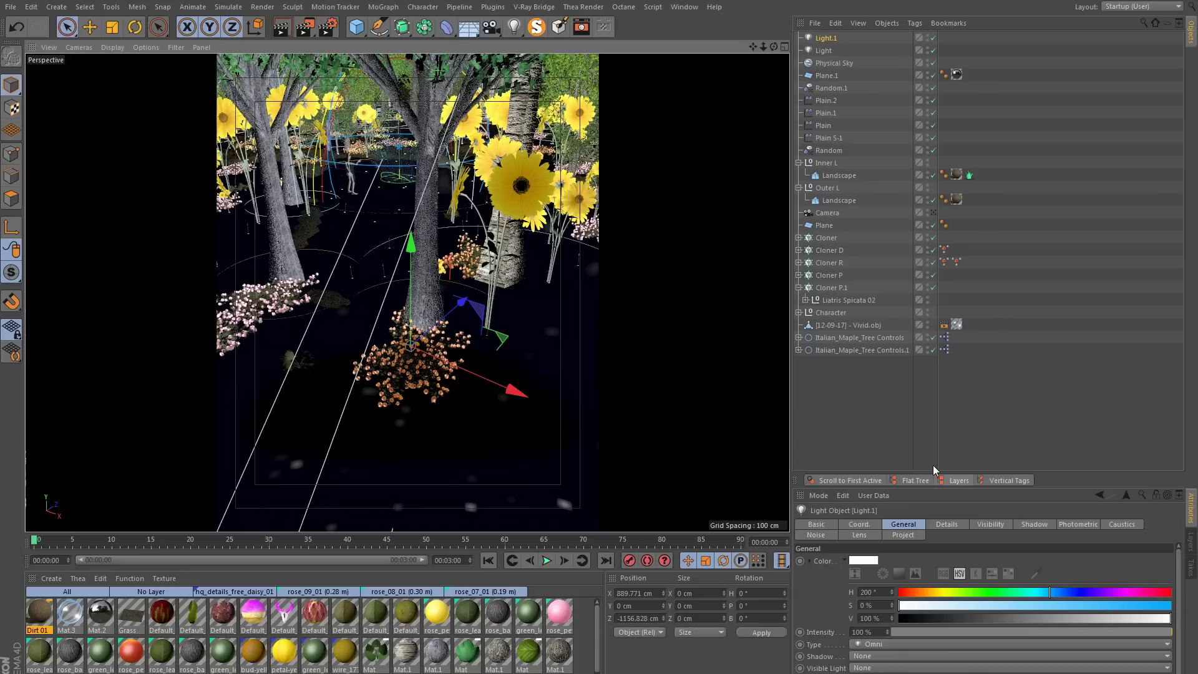
- Restrict Light.1 to Italian_Maple_Tree Controls.1 by adding it to the project objects with mode Include
left_click(906, 535)
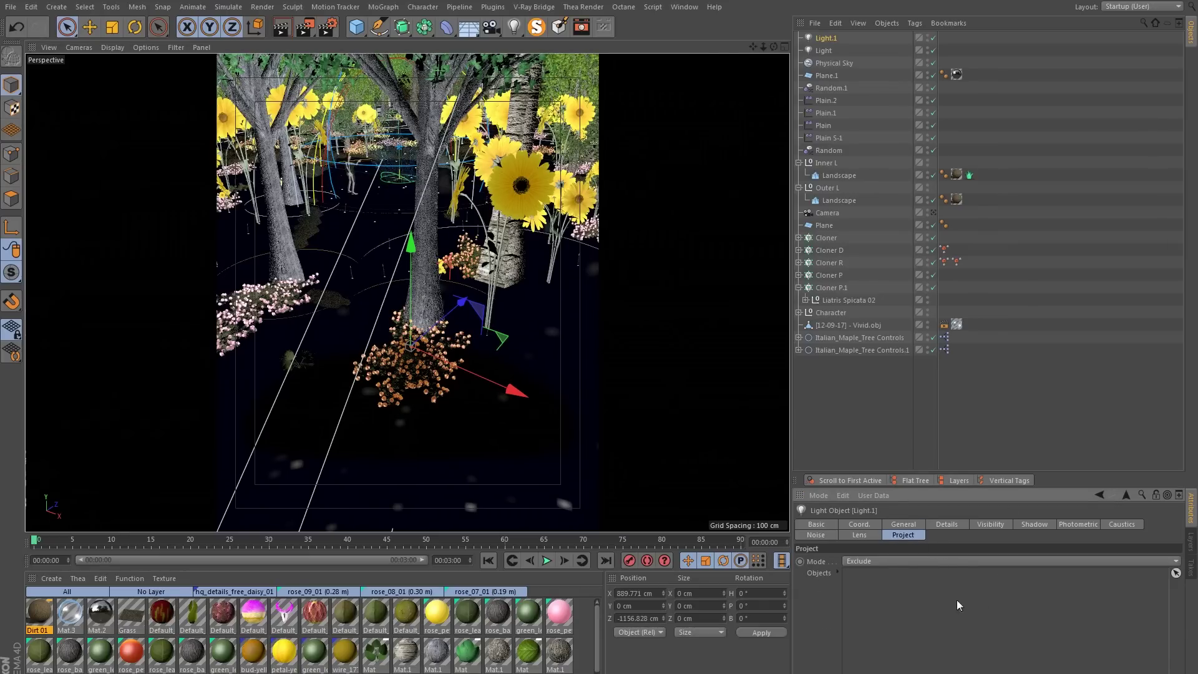
left_click(837, 338)
left_click(840, 350)
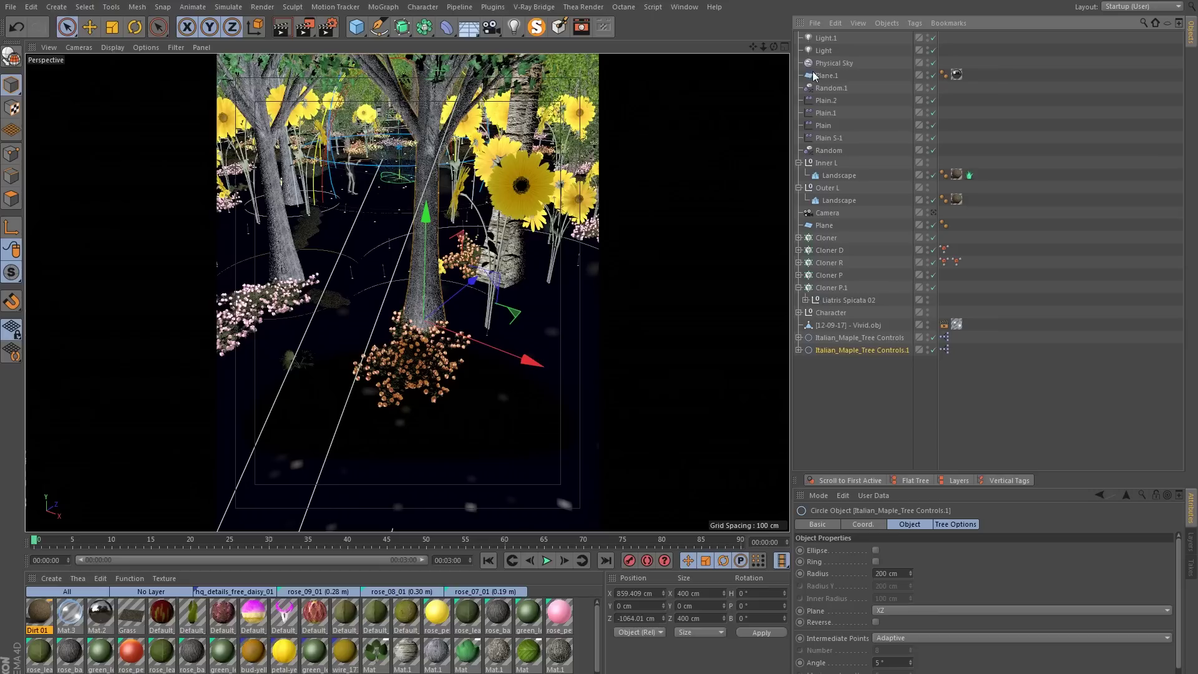
left_click(825, 38)
left_click_drag(836, 350, 885, 593)
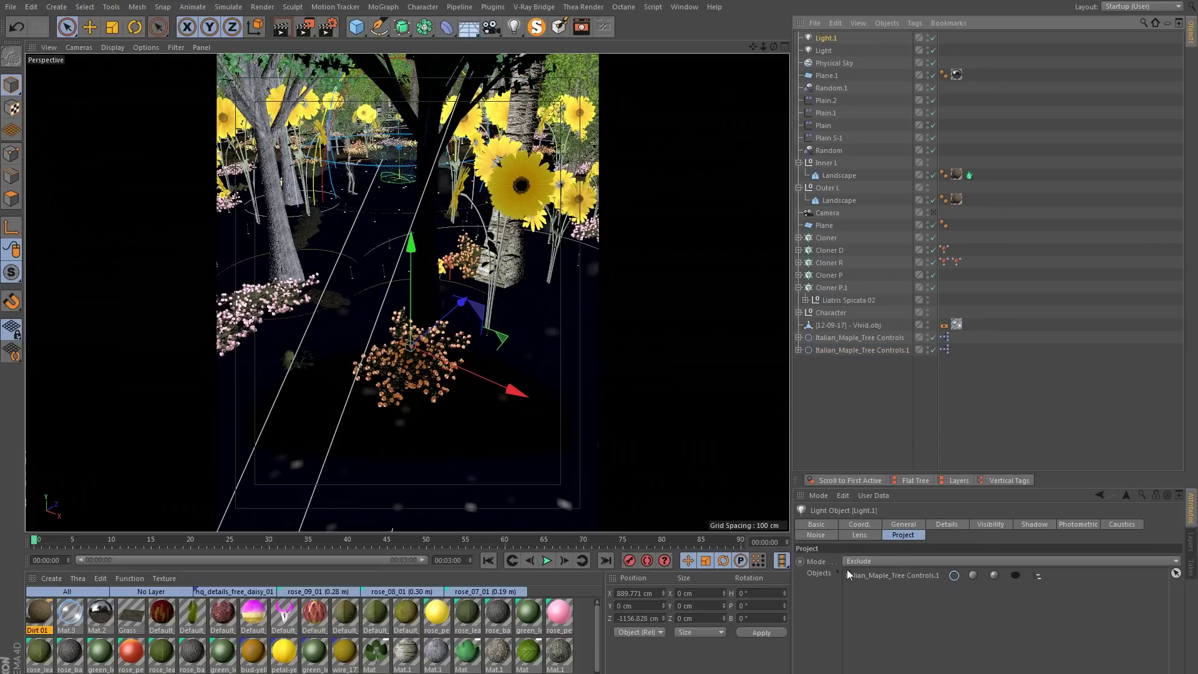
left_click(864, 562)
left_click(871, 575)
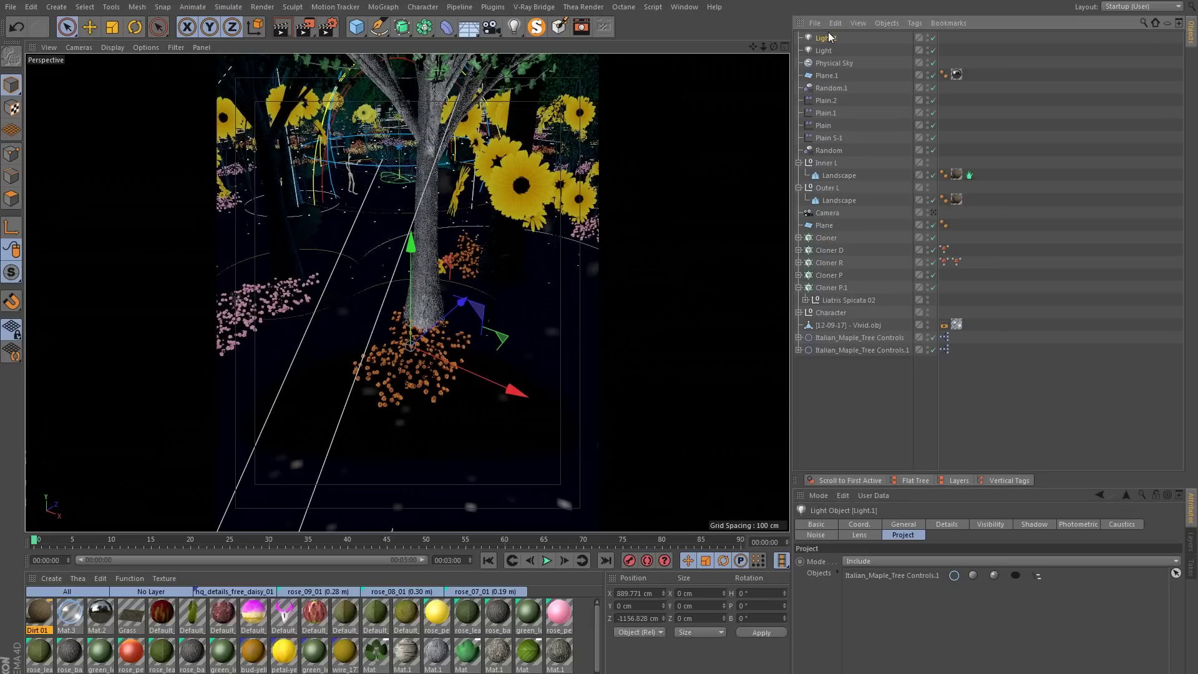
- Sample the orange flowers for Light.1's colour, with a brightness value of 93%
left_click(904, 523)
left_click_drag(905, 487, 891, 327)
left_click(865, 402)
left_click(953, 381)
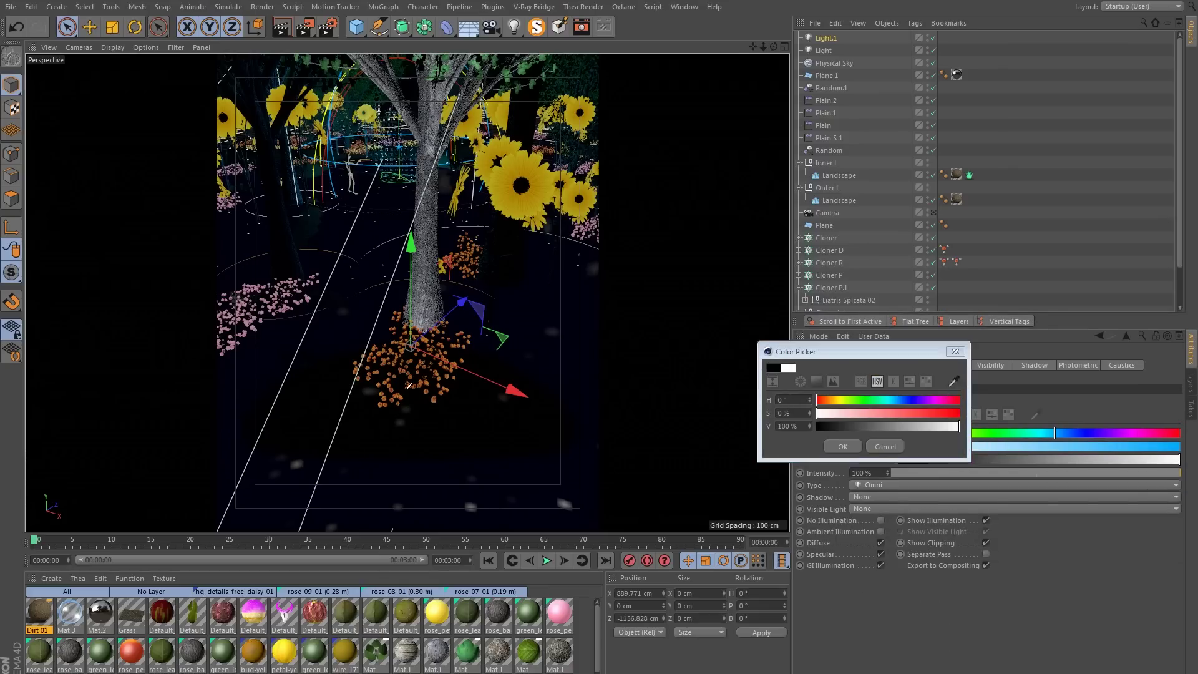
left_click(437, 398)
left_click(951, 428)
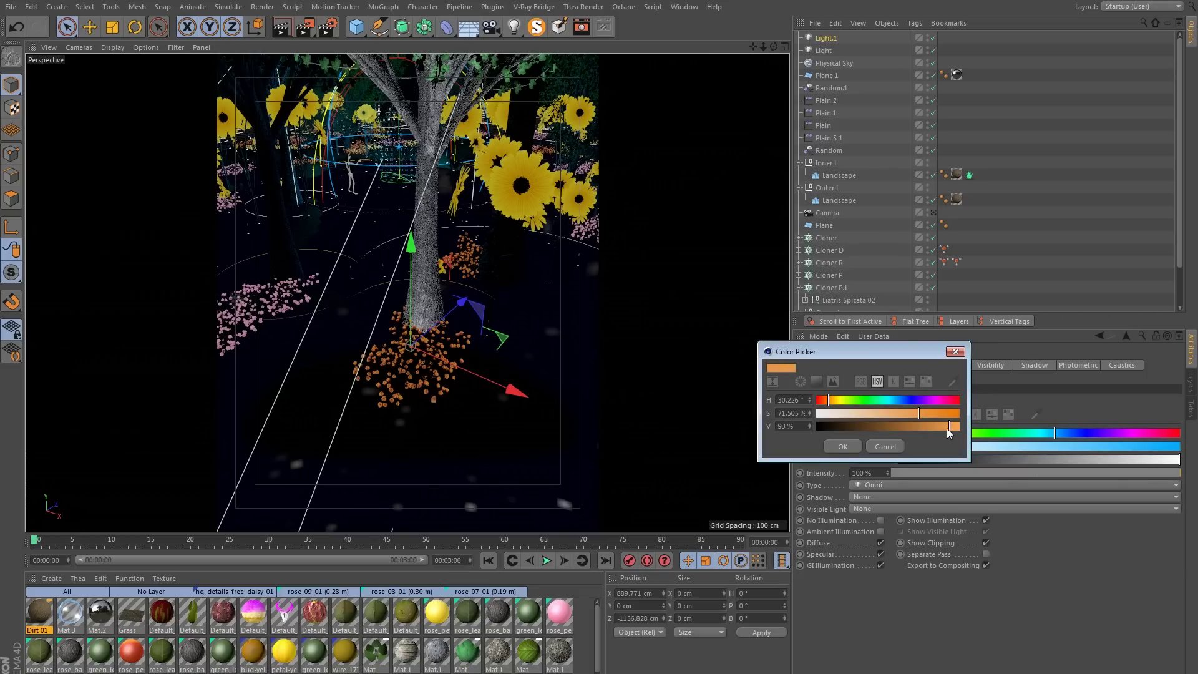
left_click(843, 447)
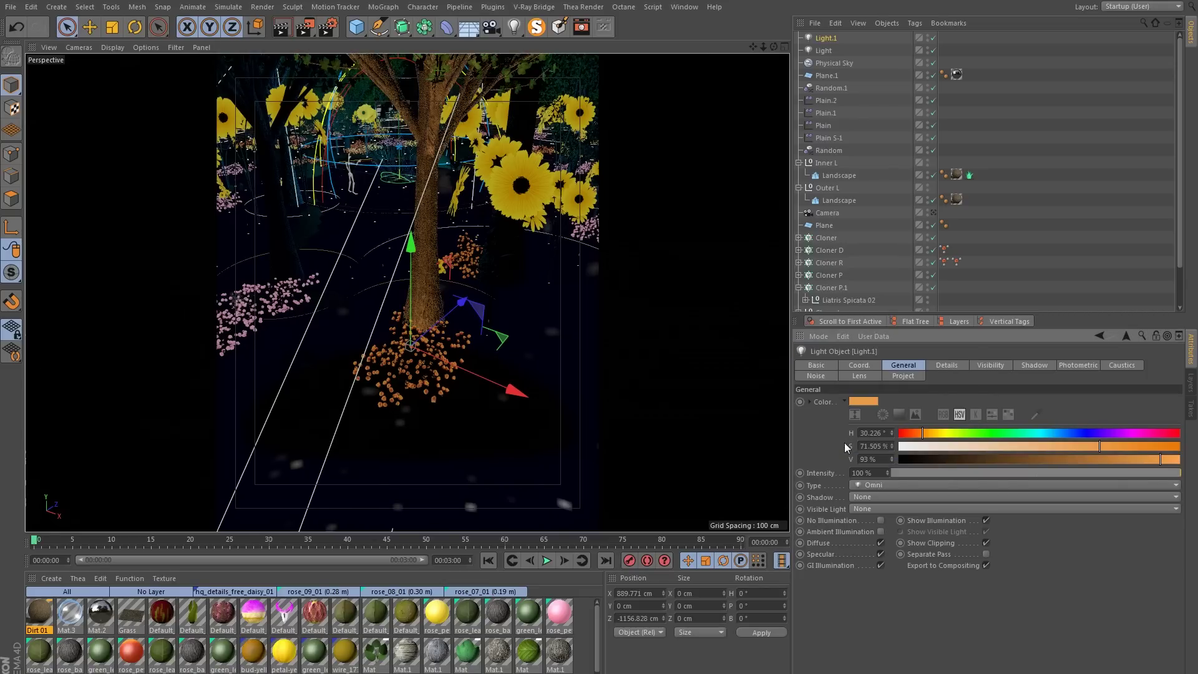
- Set Light.1's falloff to Inverse Square Clamped with a 100 cm radius and check it through the scene camera
left_click(967, 369)
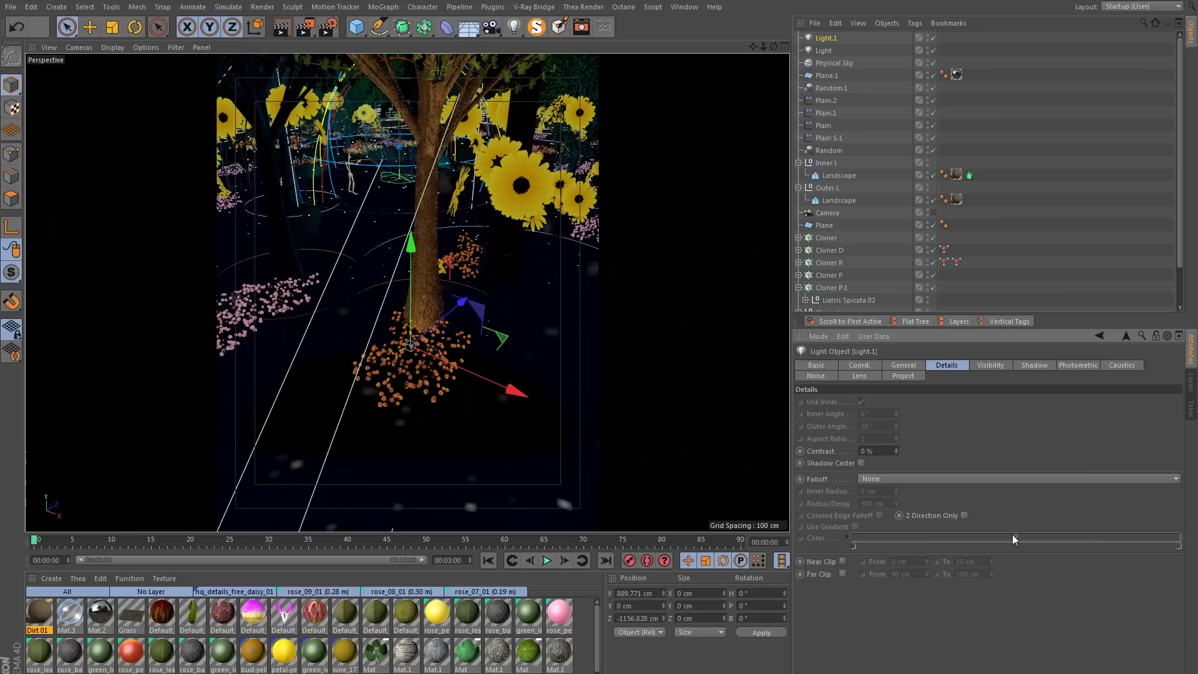
left_click(876, 482)
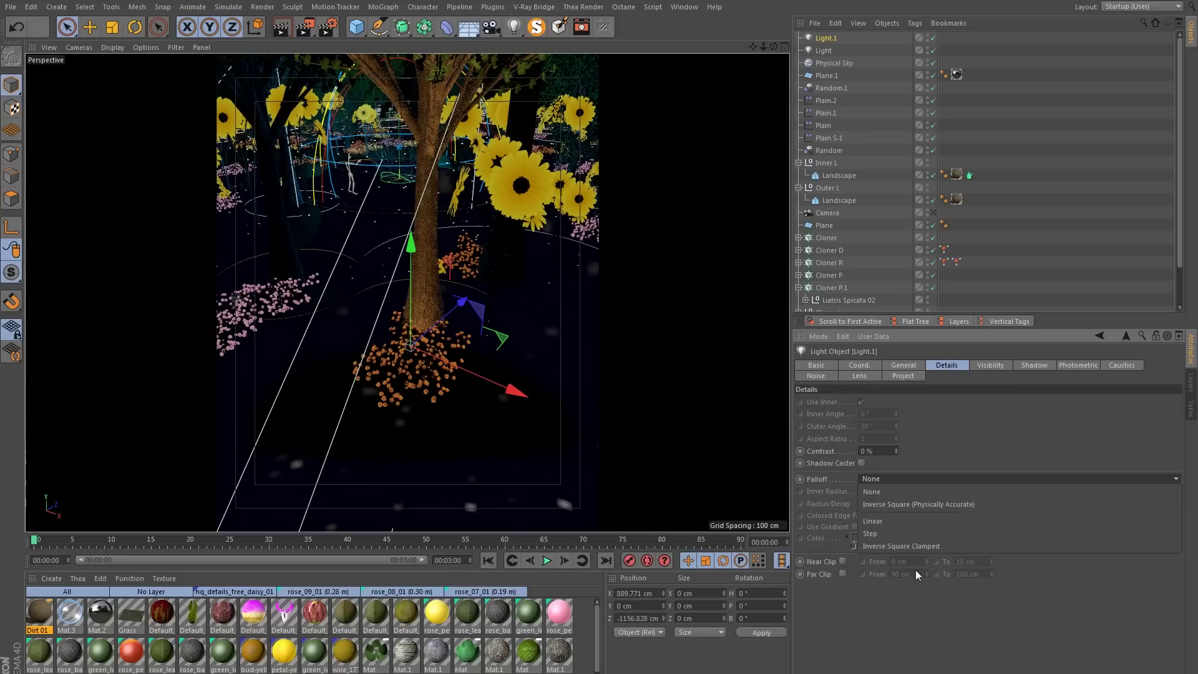
left_click(885, 547)
double_click(883, 504)
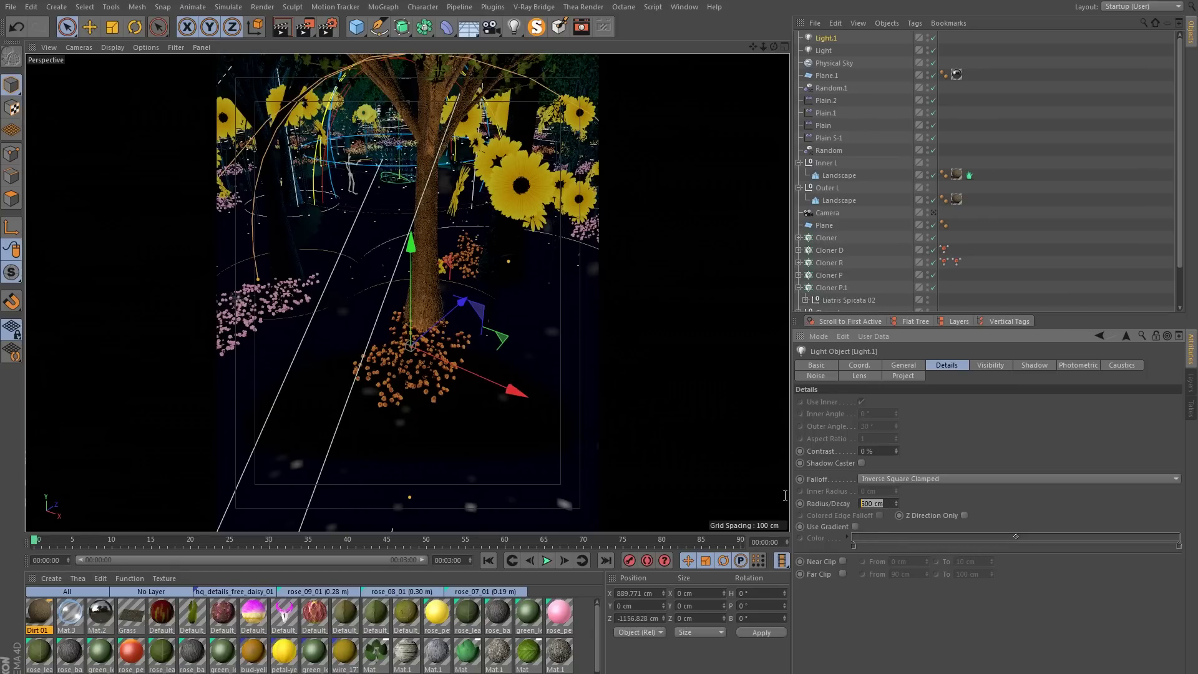
type("100")
key("Return")
left_click(934, 212)
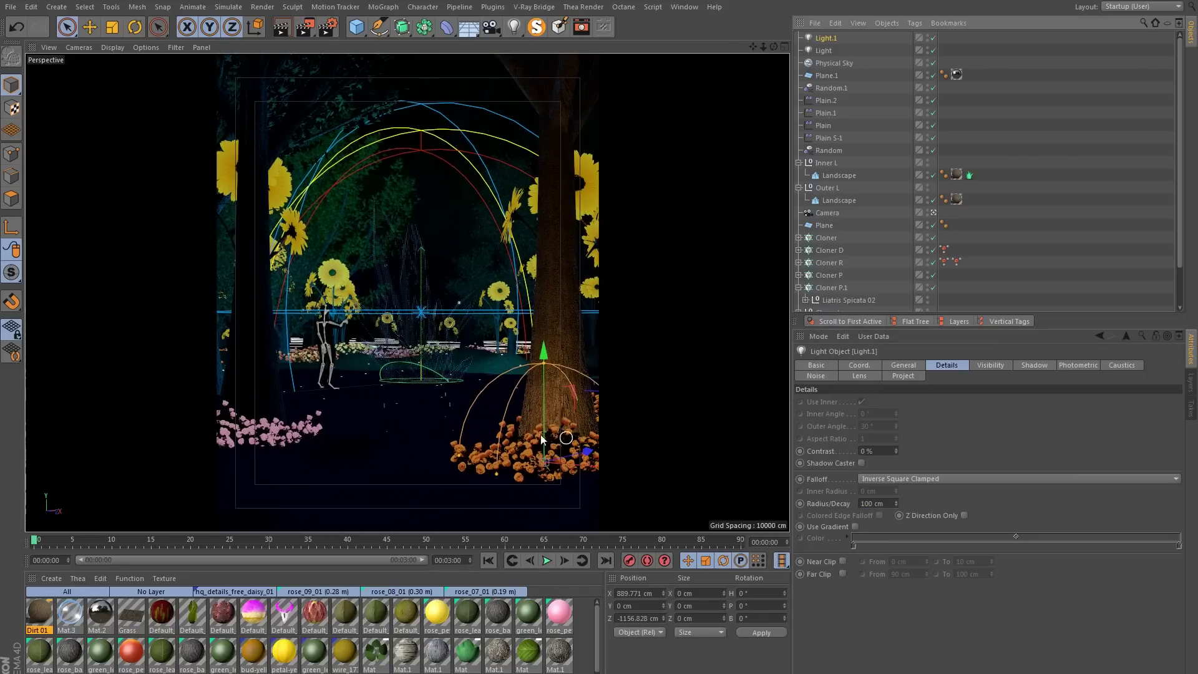
- Duplicate Light.1 and move the copy to the tree by the pink flowers, at about X 527 cm, Z -1221 cm
left_click_drag(827, 38, 829, 50, "ctrl")
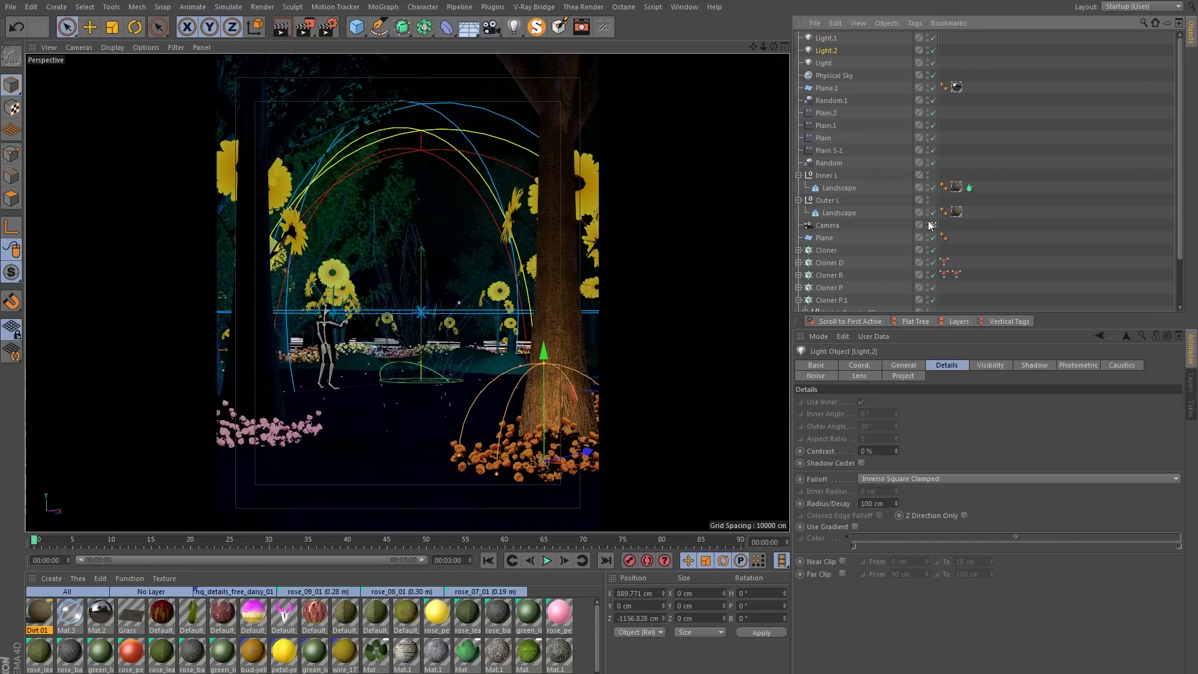
left_click(932, 225)
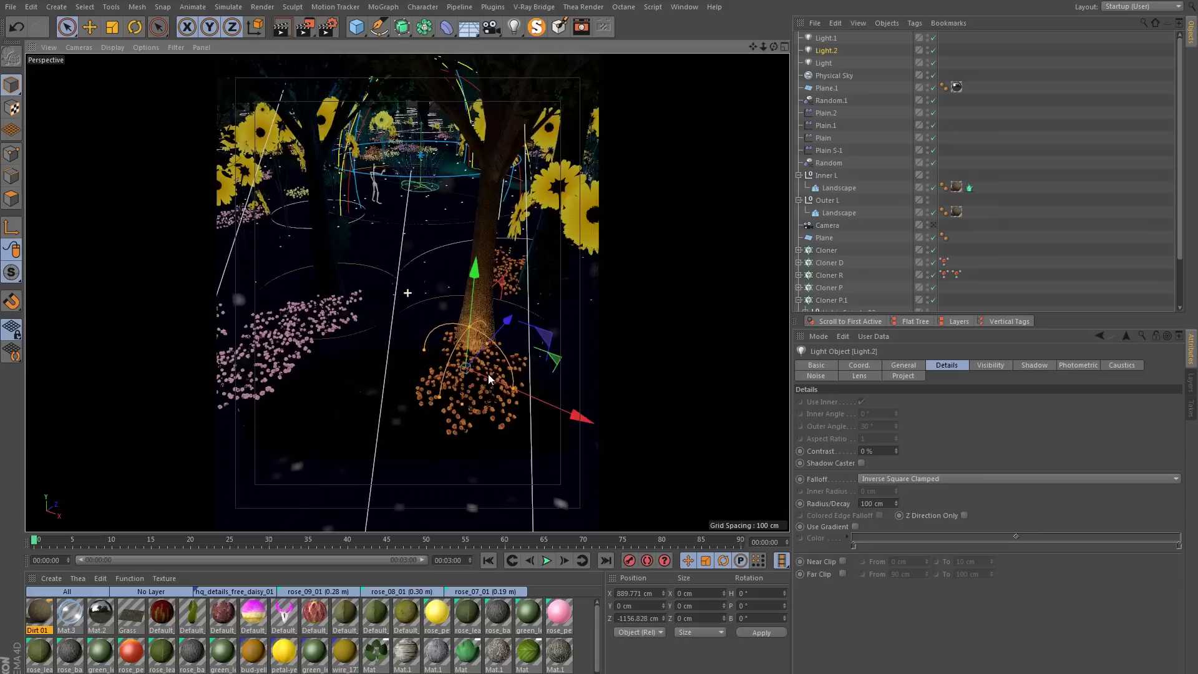
left_click_drag(568, 371, 434, 334)
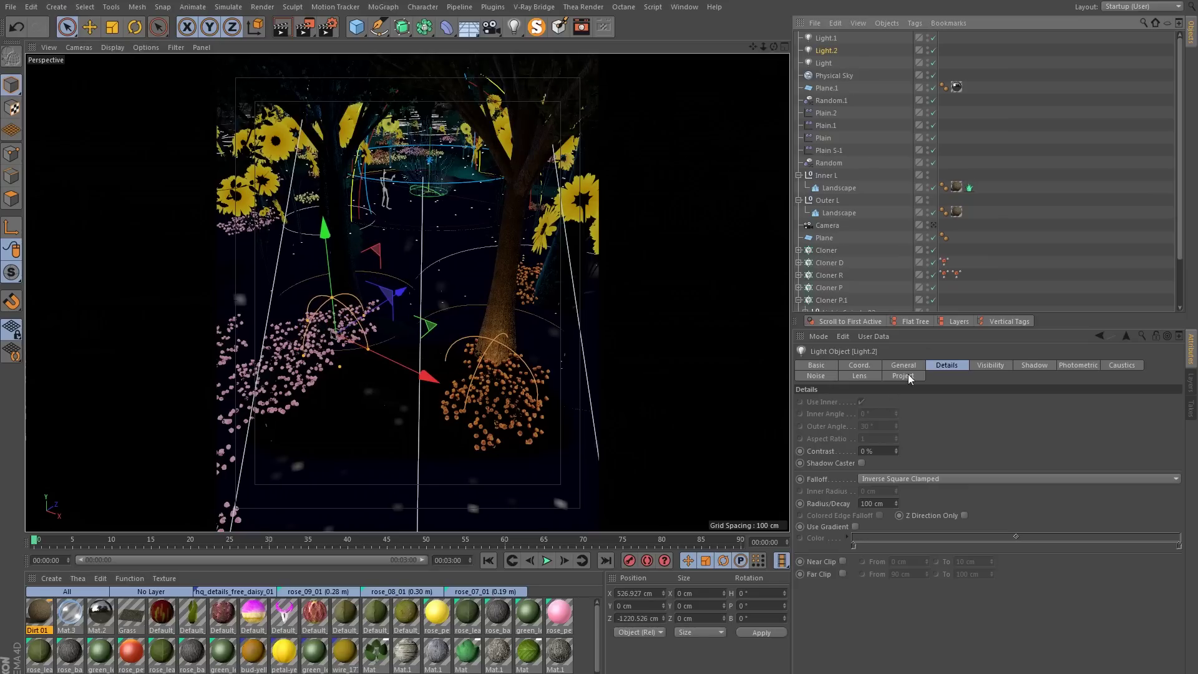
- Sample the pink flowers for Light.2's colour, with a brightness value of 86%
left_click(905, 367)
left_click(870, 403)
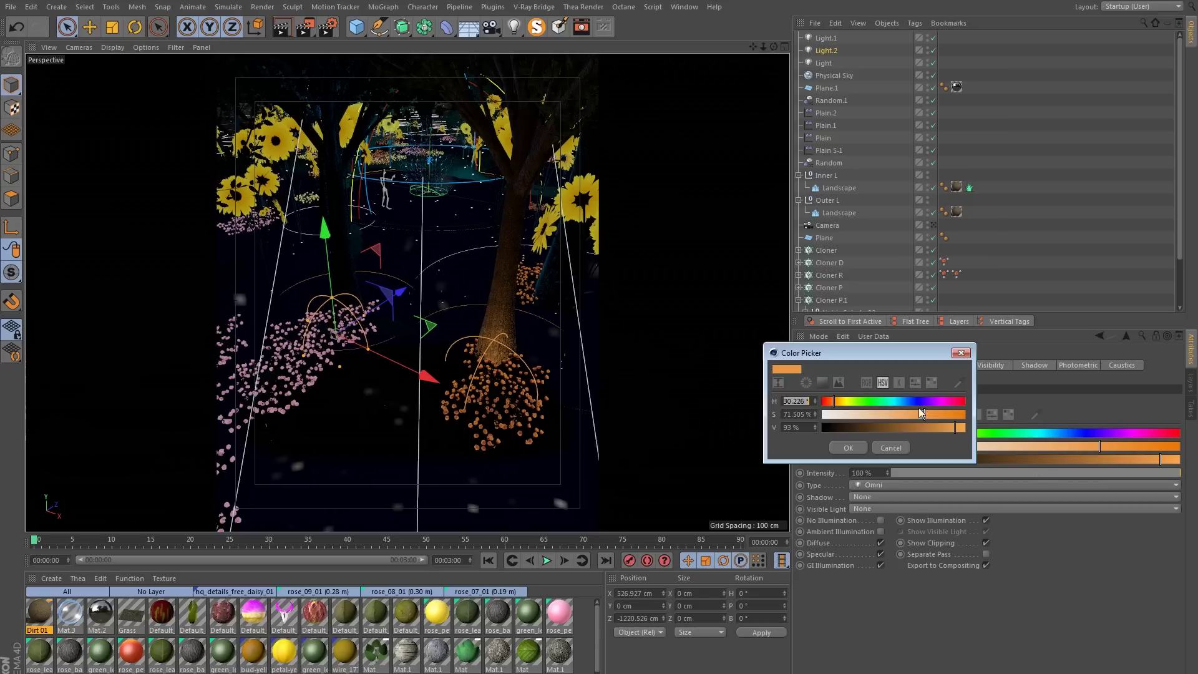
left_click(966, 382)
left_click(311, 374)
left_click_drag(918, 432, 945, 430)
left_click(848, 448)
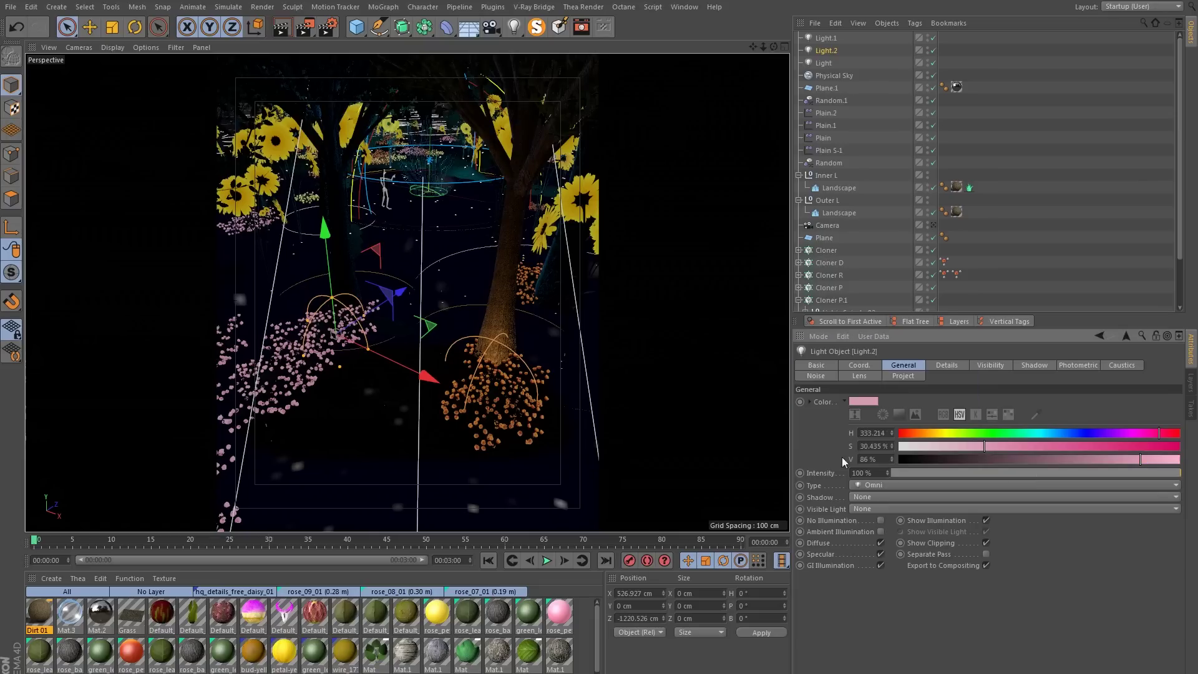
- Replace the included tree in Light.2's project objects with Italian_Maple_Tree Controls
left_click(905, 376)
scroll(830, 274, "down", 4)
left_click_drag(855, 296, 885, 444)
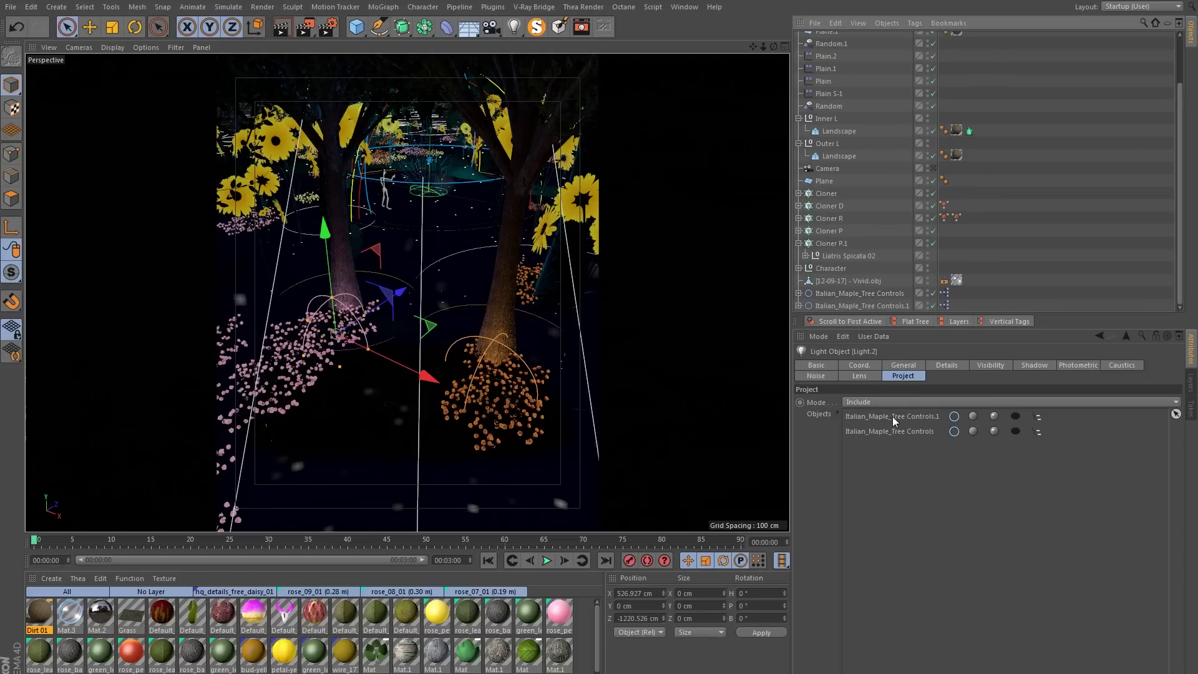
left_click(901, 415)
key("Delete")
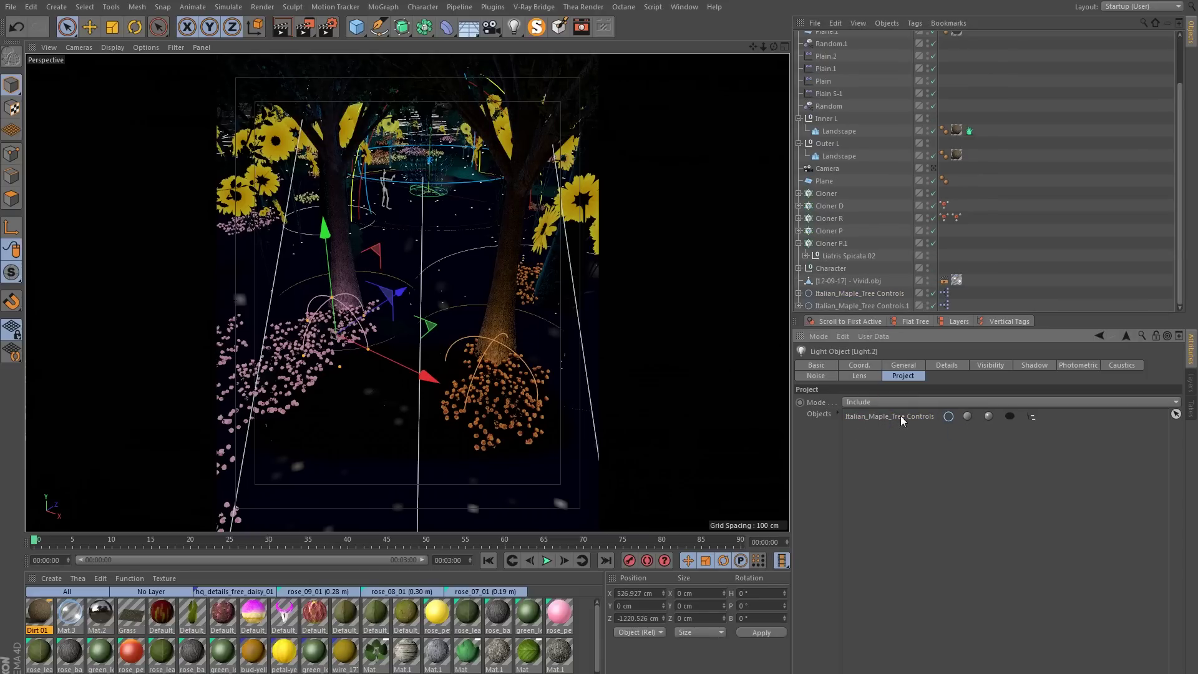
- Render the scene camera's view to the Picture Viewer and examine the coloured light on both tree trunks at 100%
scroll(814, 39, "up", 3)
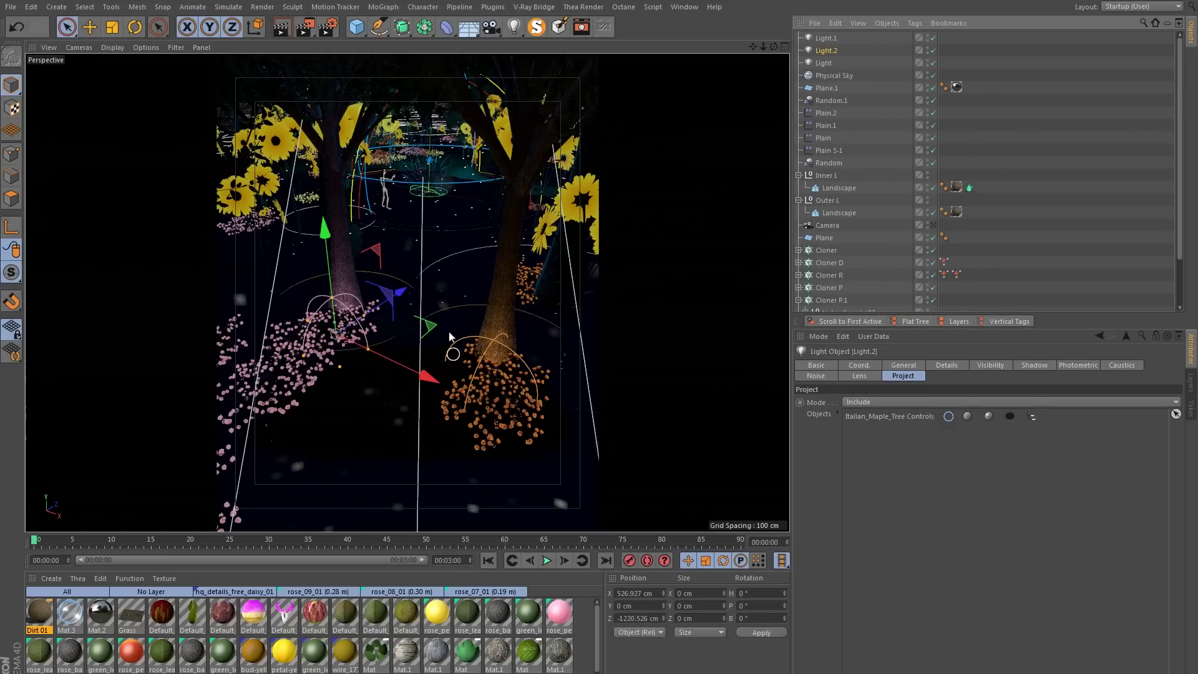
left_click(933, 225)
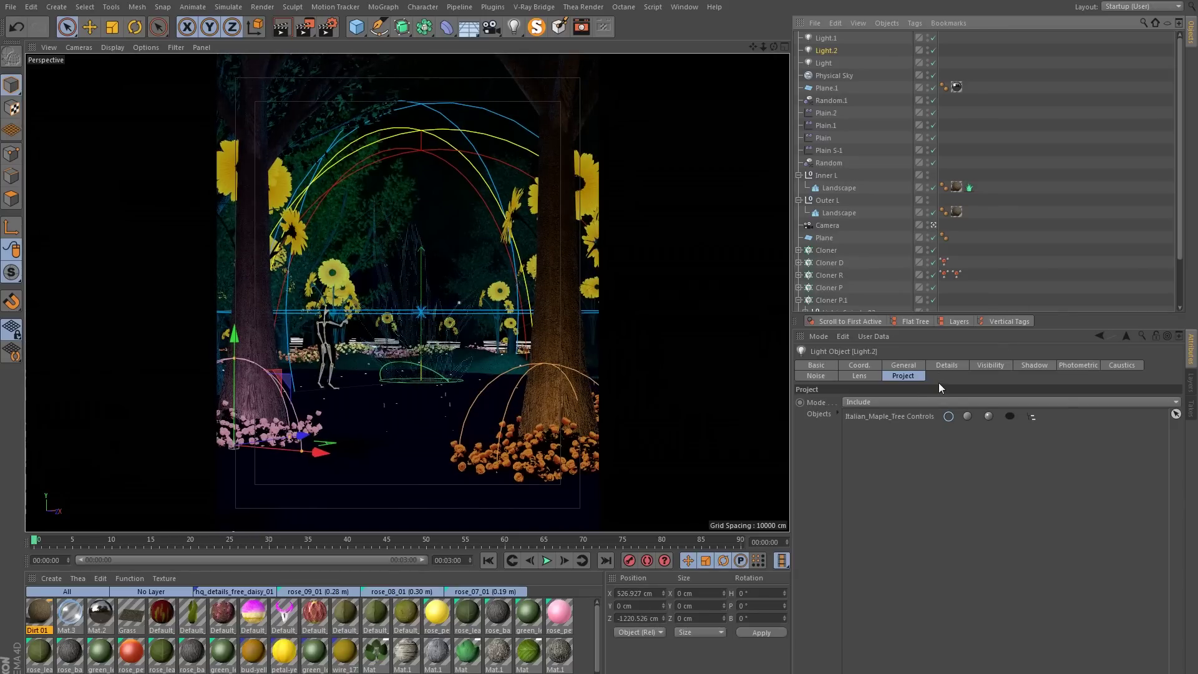
left_click(309, 25)
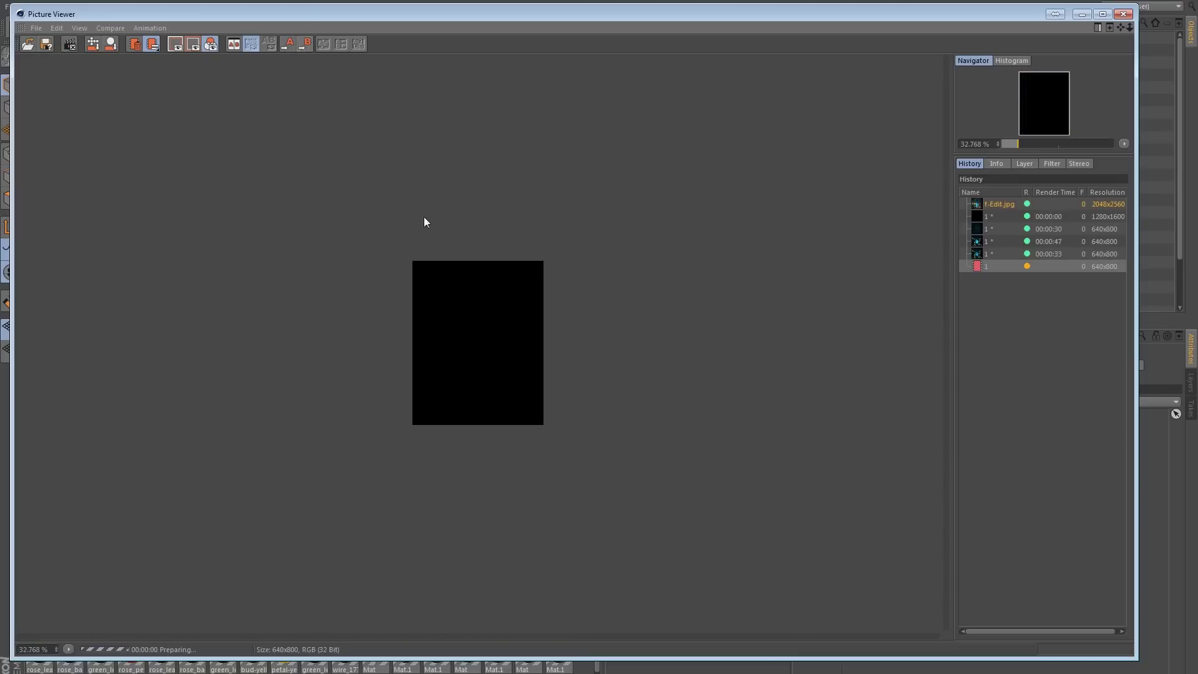
scroll(402, 403, "up", 1)
right_click(412, 415)
left_click(406, 385)
scroll(406, 387, "up", 3)
scroll(406, 389, "up", 1)
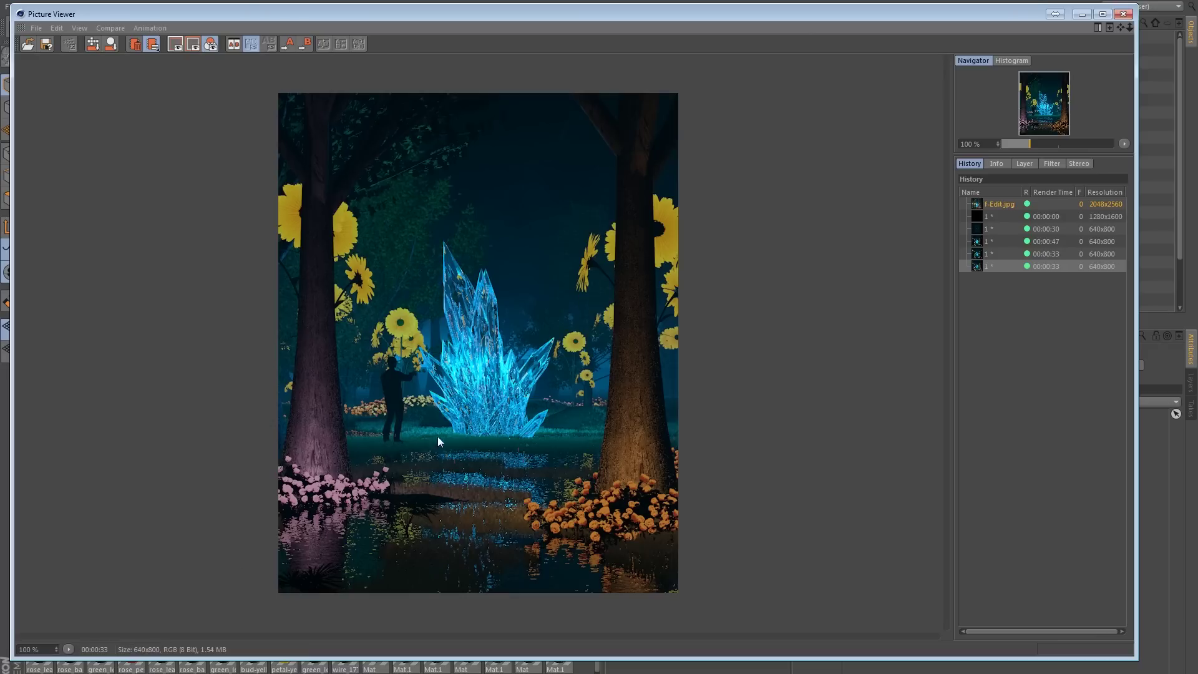
left_click(68, 649)
left_click(118, 600)
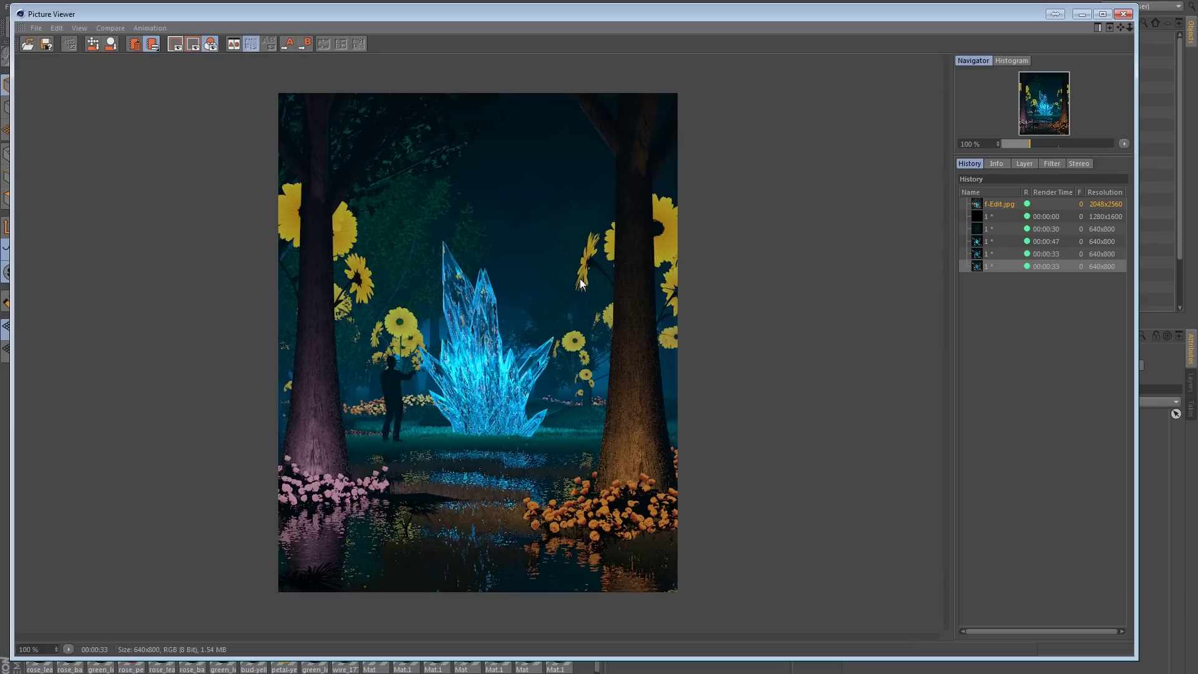
left_click(1123, 14)
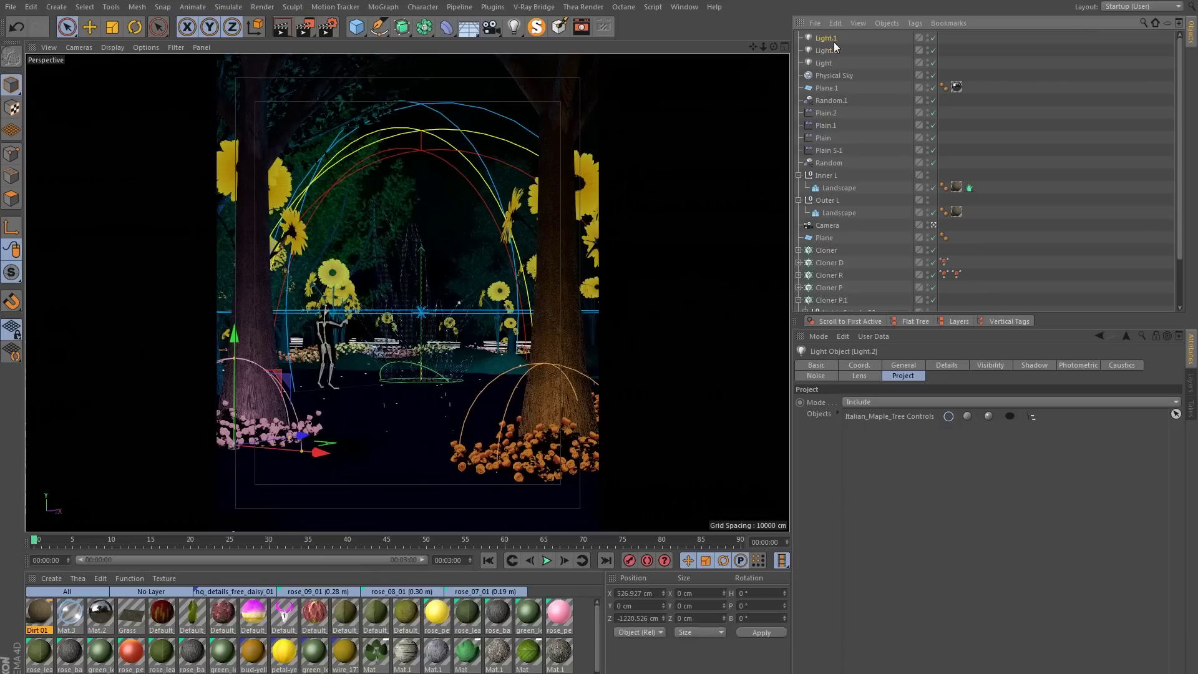
- Disable Light.1 and Light.2
left_click(933, 50)
left_click(934, 38)
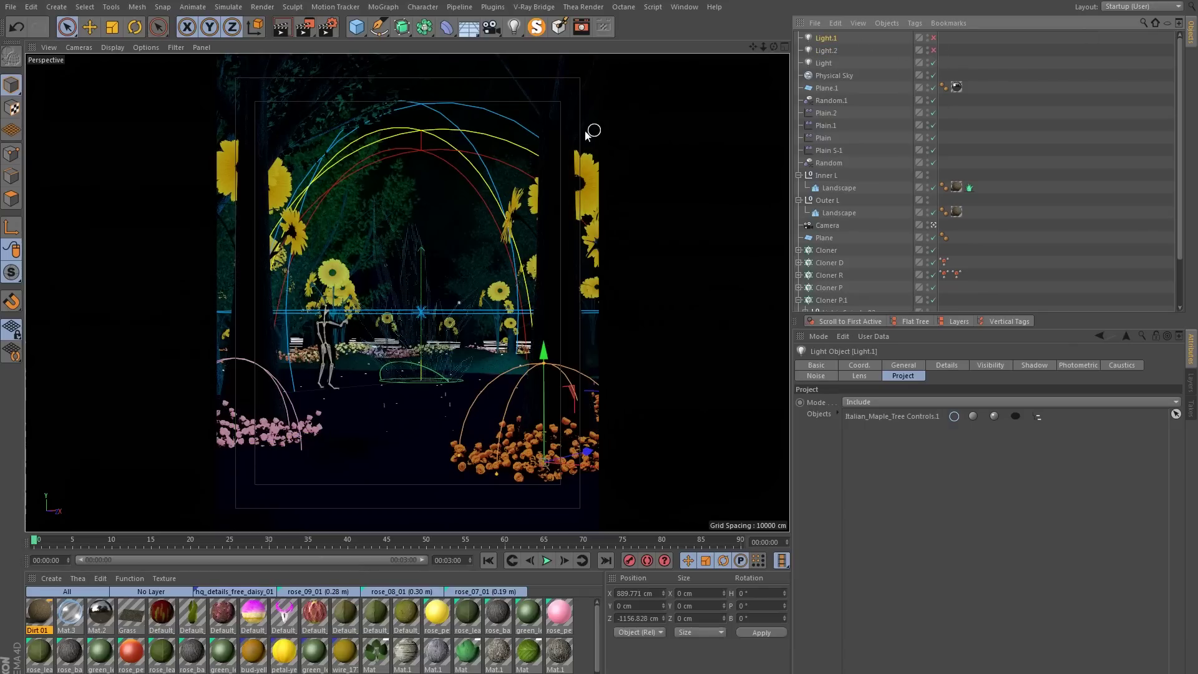
- Add the Global Illumination effect to the render settings with Light Mapping as its secondary method
left_click(328, 26)
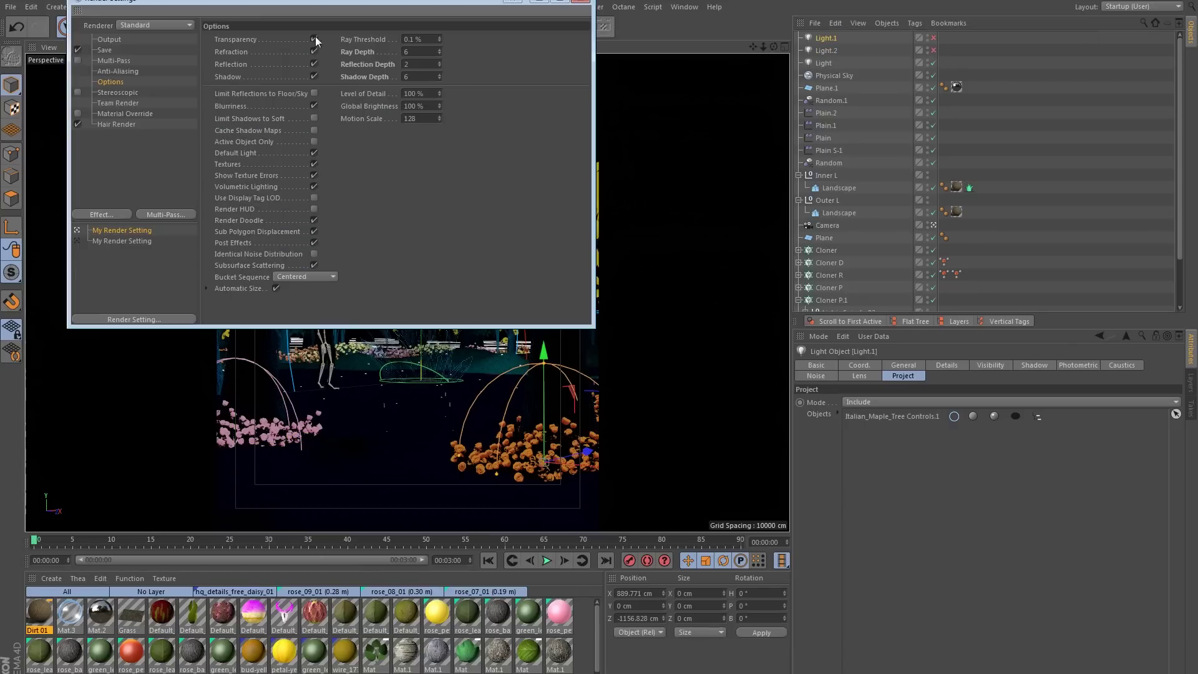
left_click(102, 215)
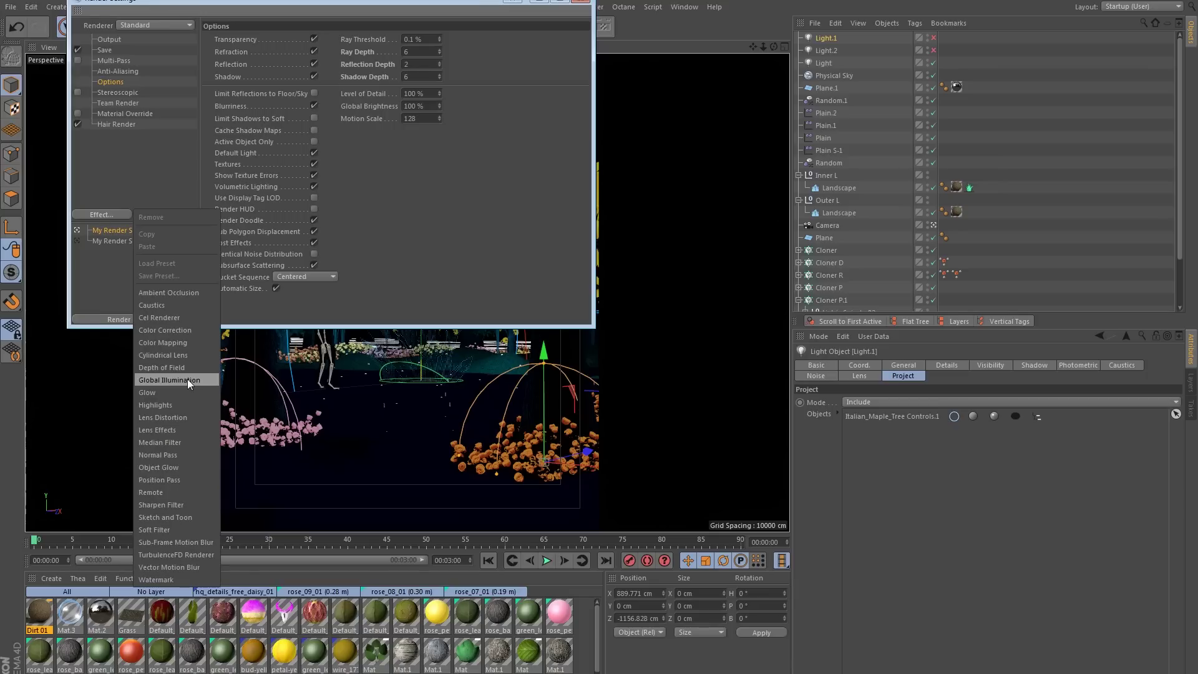
left_click(159, 380)
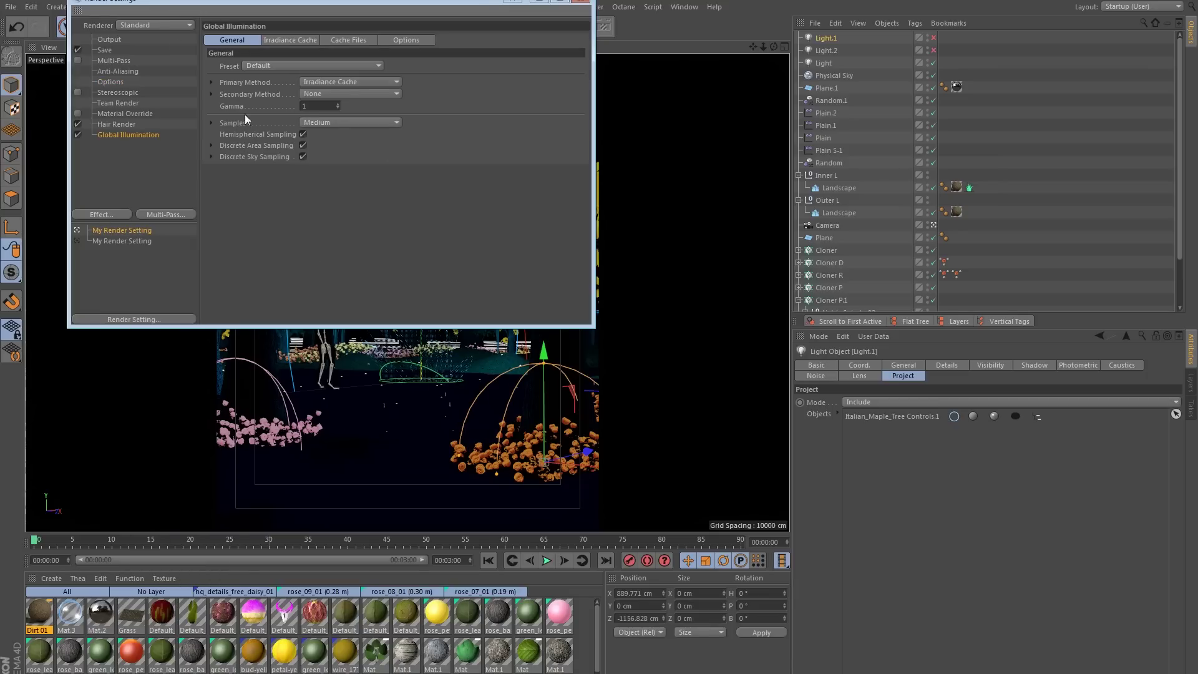
left_click_drag(203, 6, 458, 163)
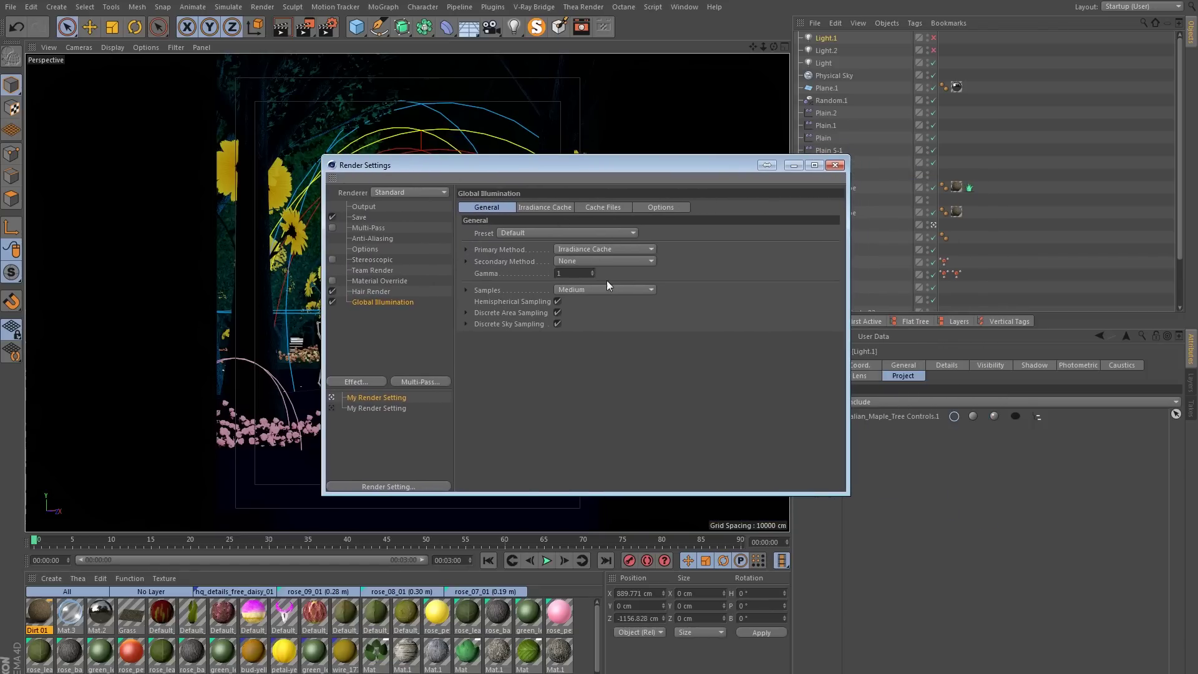
left_click(571, 261)
left_click(585, 312)
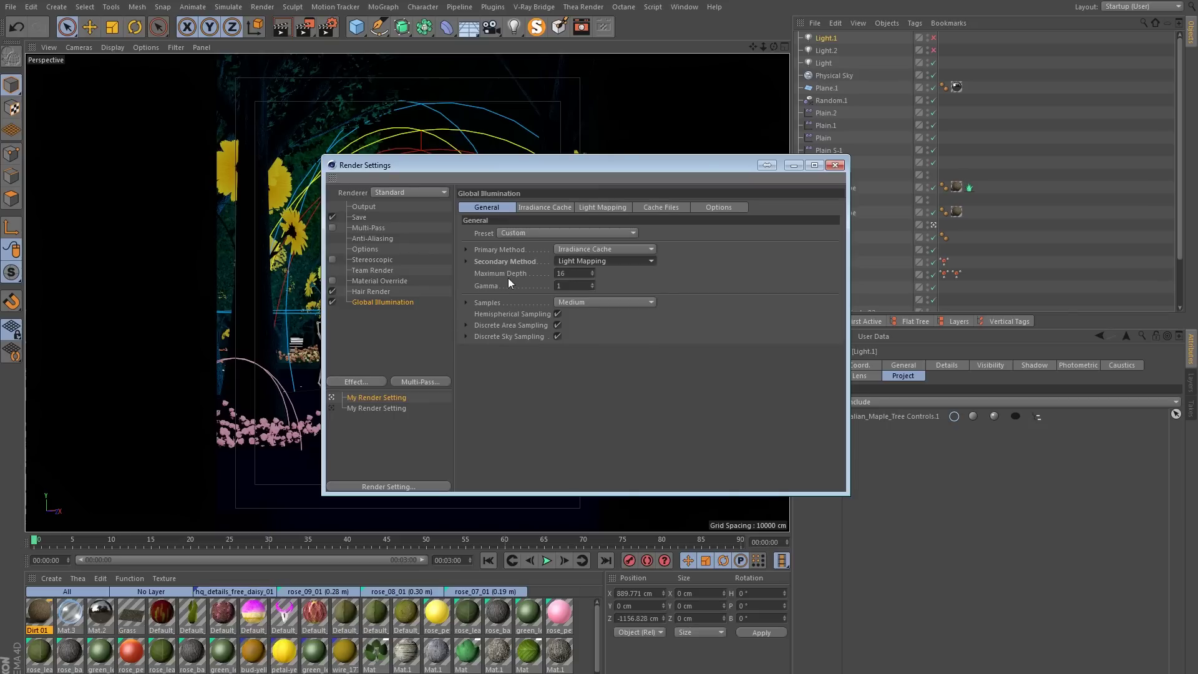
- Set the Global Illumination sampling quality to Low
left_click(465, 302)
left_click(590, 303)
left_click(586, 339)
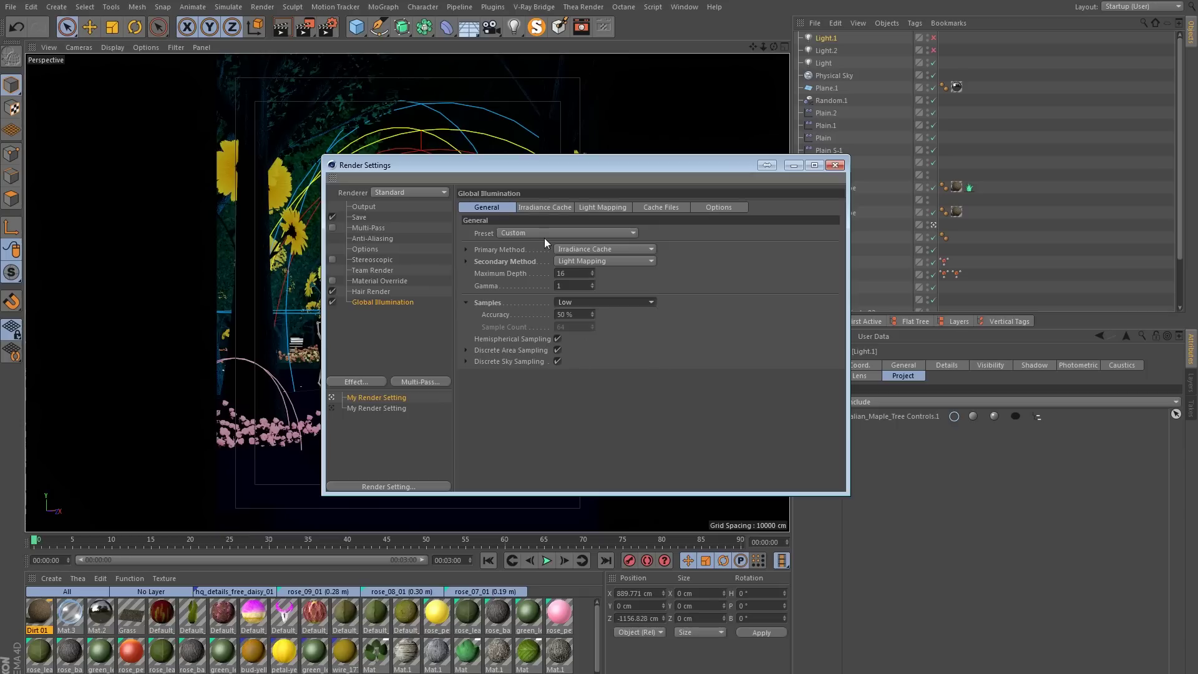
- Set the irradiance cache's record density to Preview, lower its minimum rate and set its maximum rate to -2
left_click(549, 206)
left_click(468, 233)
left_click(563, 234)
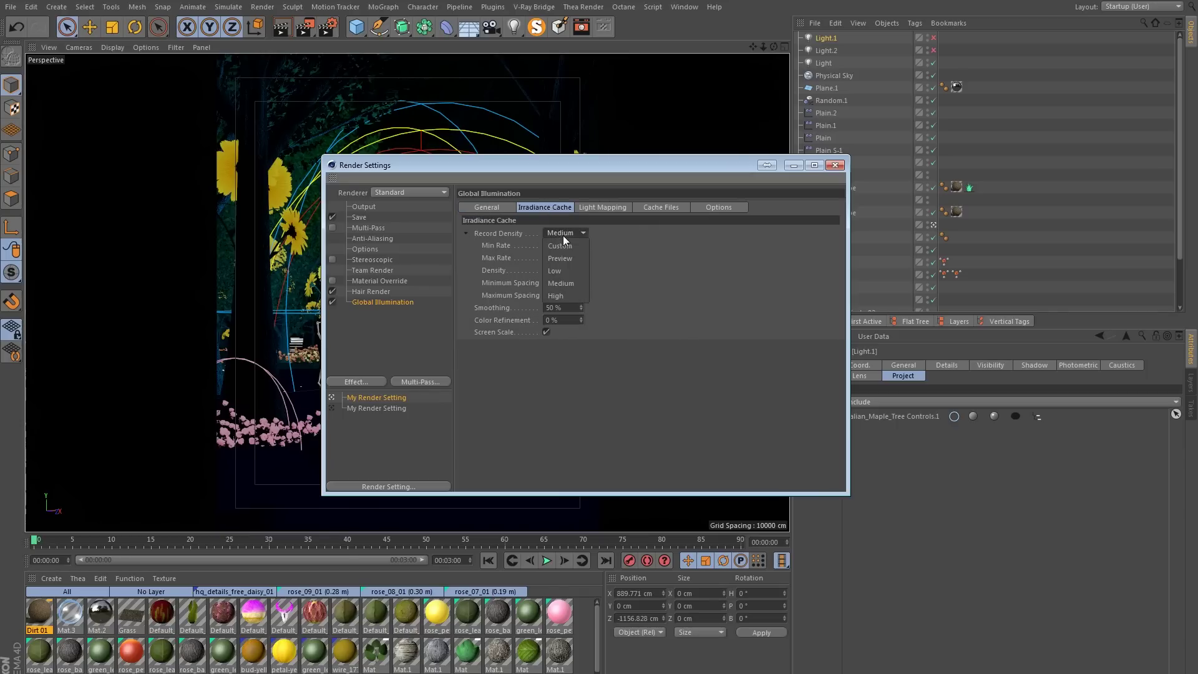
left_click(567, 257)
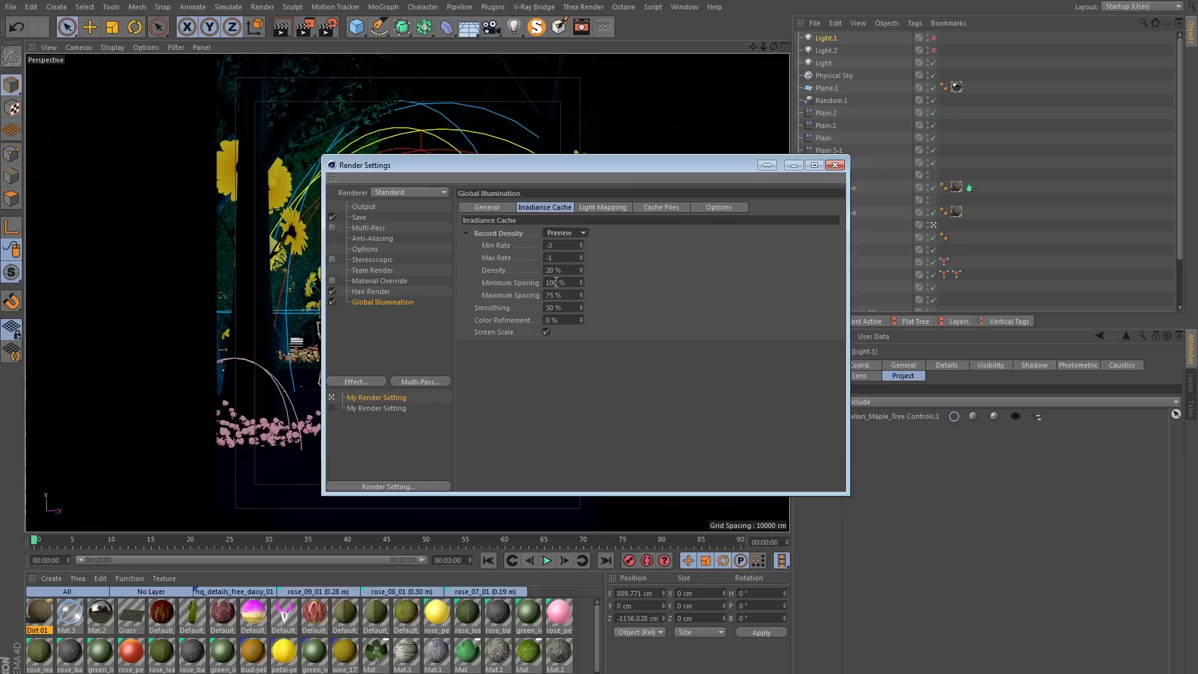
left_click(560, 247)
type("4")
key("Return")
key("Tab")
type("-2")
- Set the light mapping path count to 1000 and enable Build Radiosity Maps
left_click(591, 208)
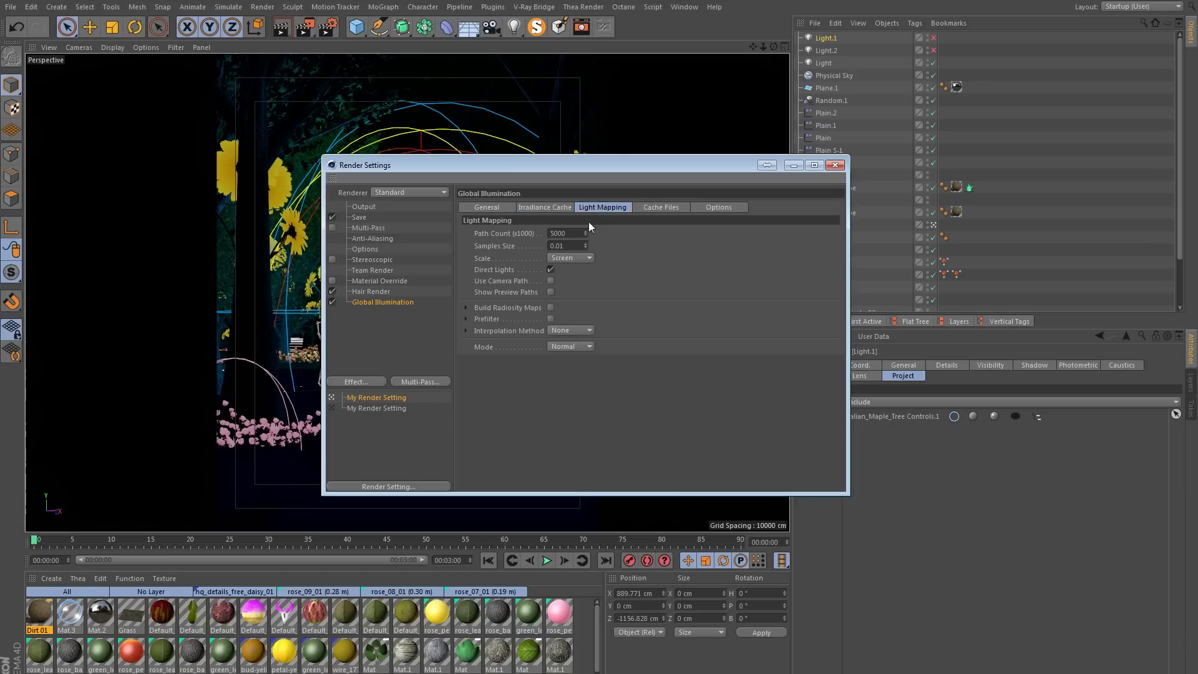
left_click(553, 233)
key("Delete")
key("Return")
left_click(551, 307)
left_click(837, 165)
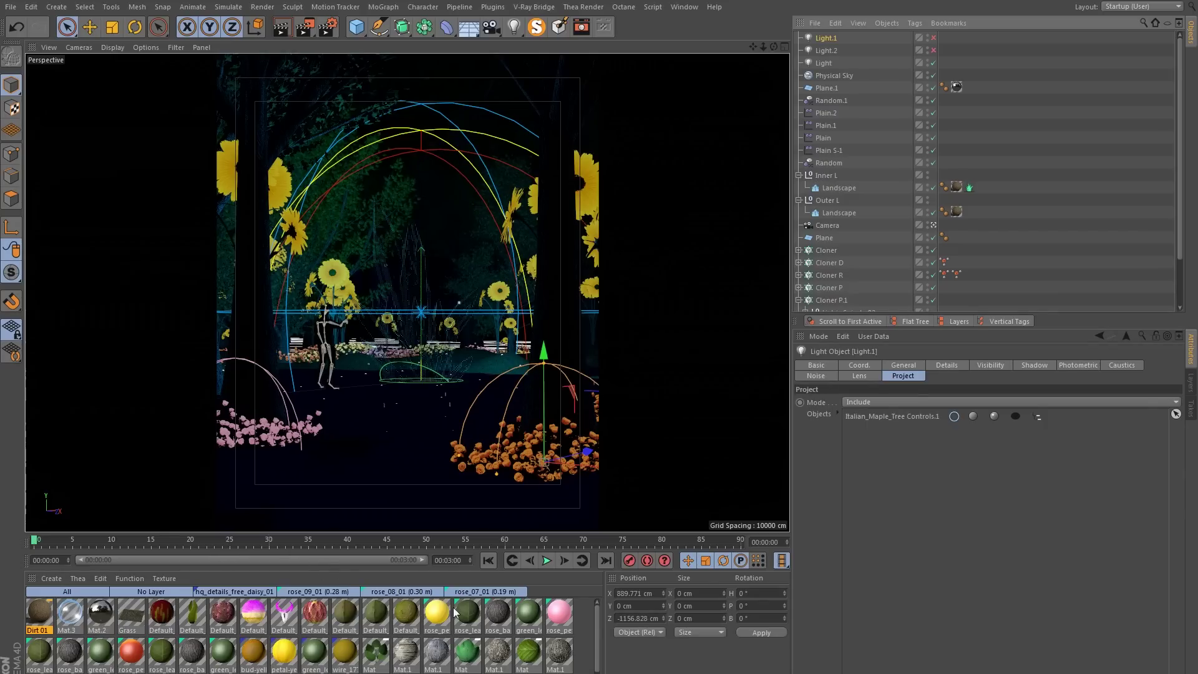
- Make the crystal invisible to global illumination through its compositing tag
left_click(407, 301)
scroll(821, 196, "down", 3)
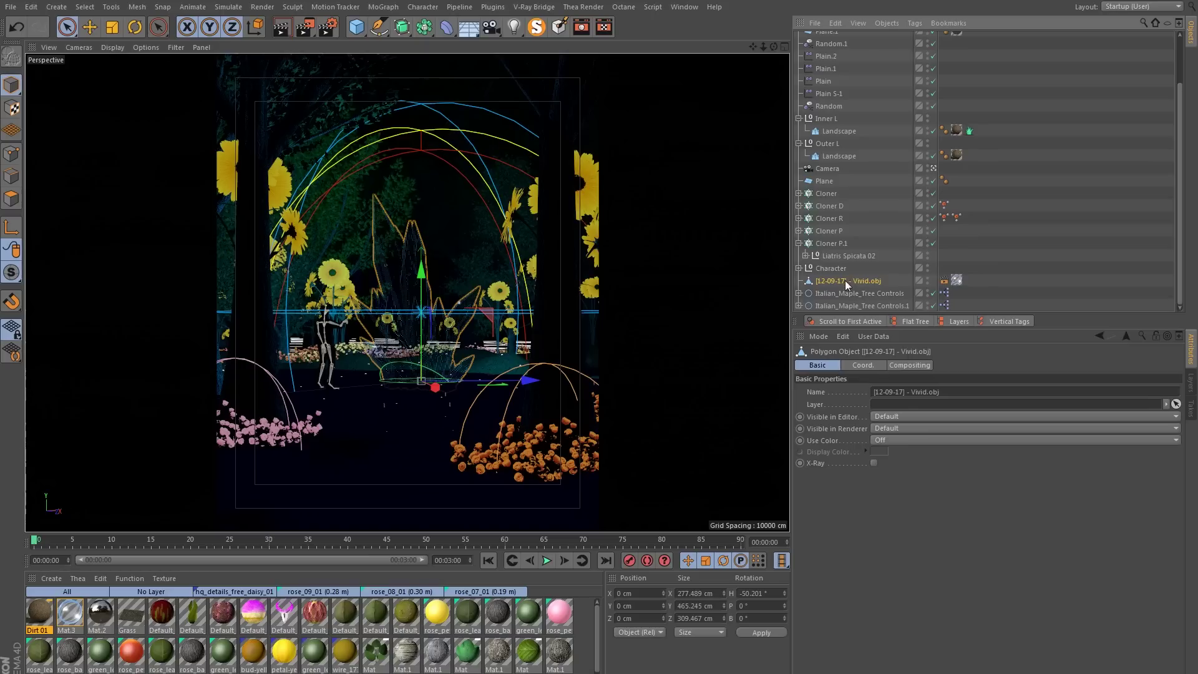
left_click(944, 281)
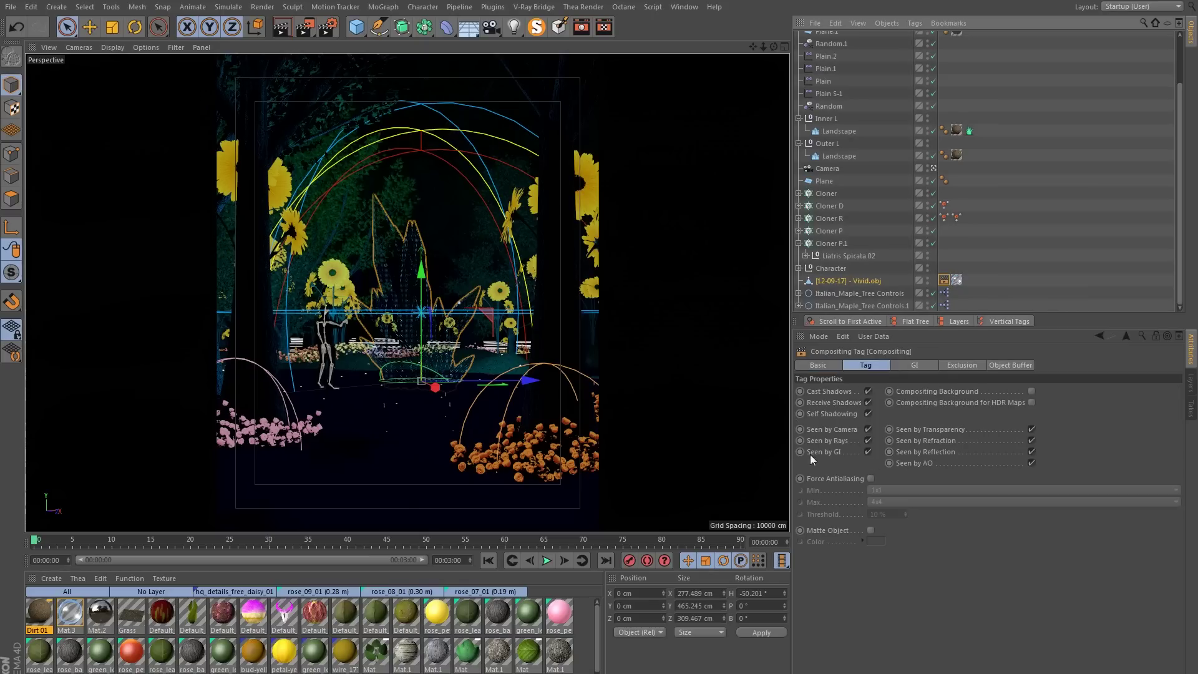
left_click(867, 452)
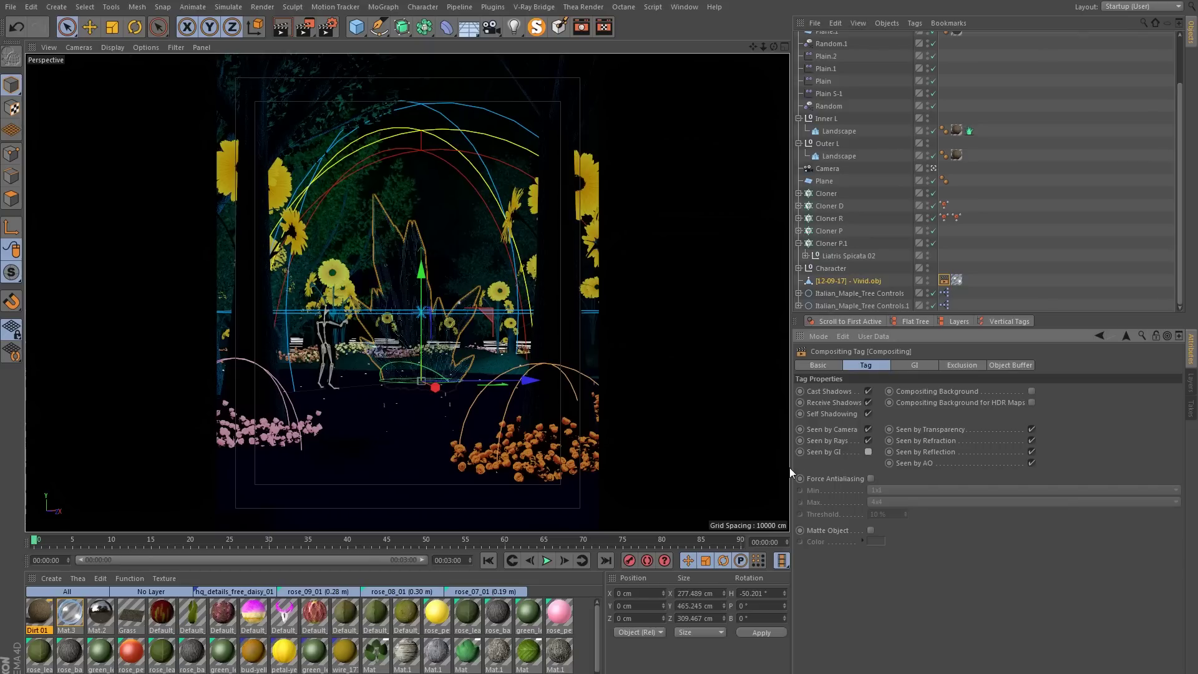
- Turn off generating and receiving GI in the illumination settings of the crystal material Mat.3
left_click(69, 614)
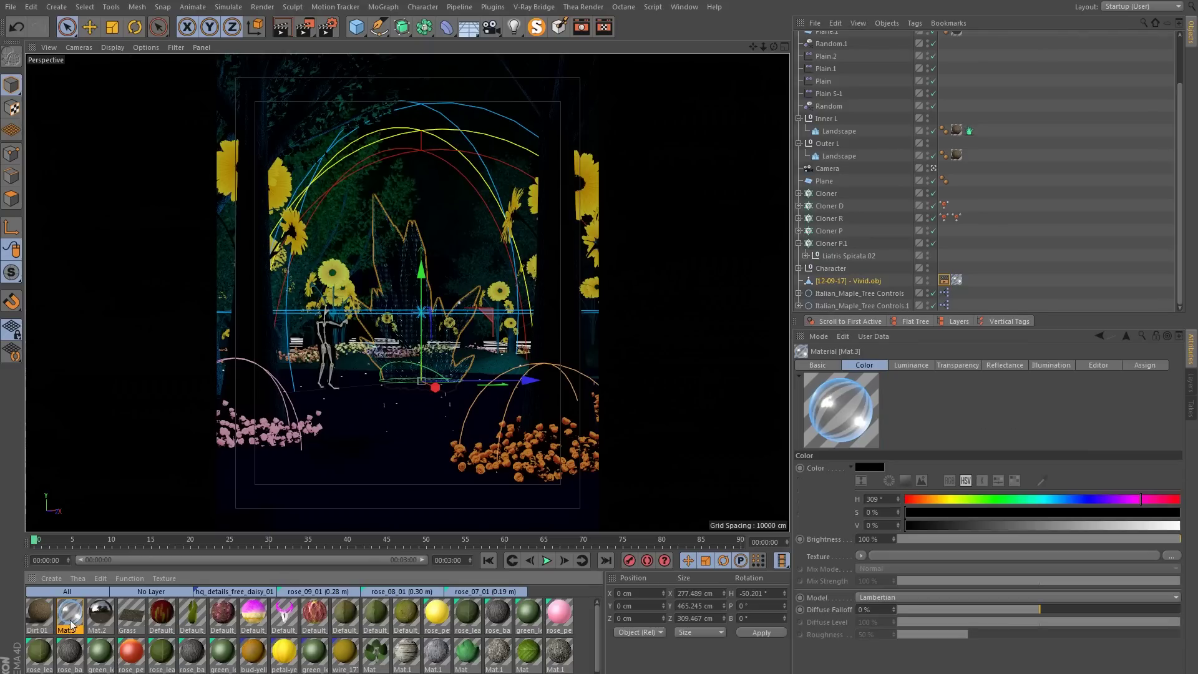
double_click(70, 614)
left_click(219, 348)
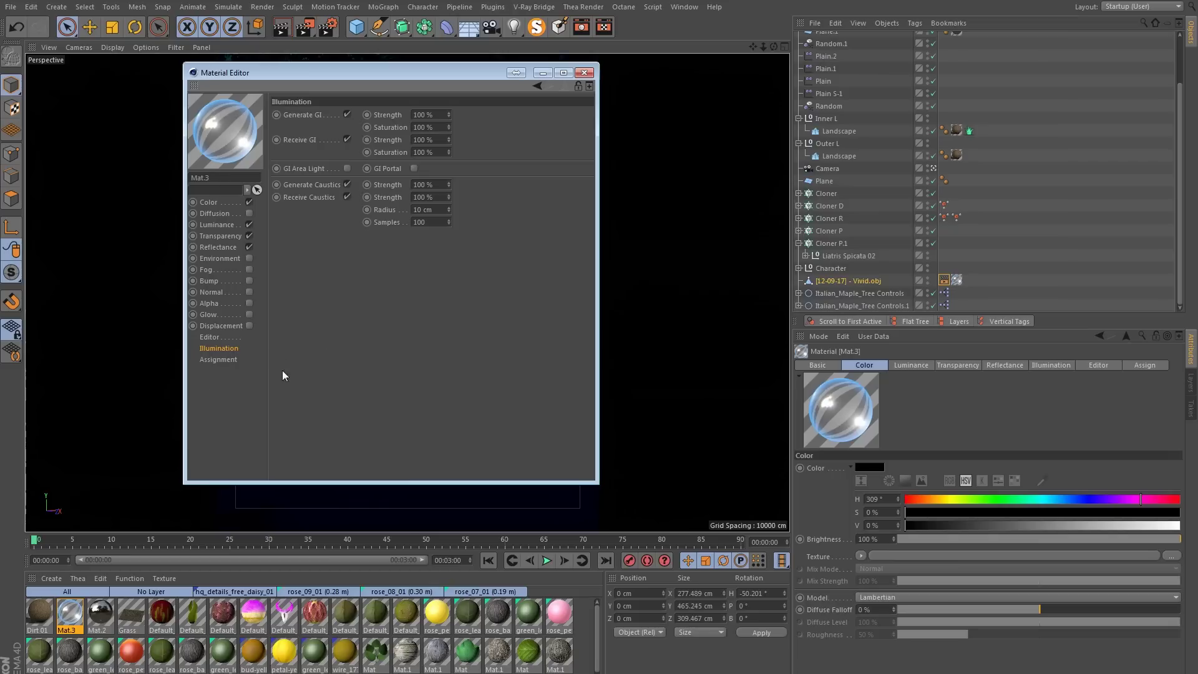
left_click(347, 138)
left_click(347, 114)
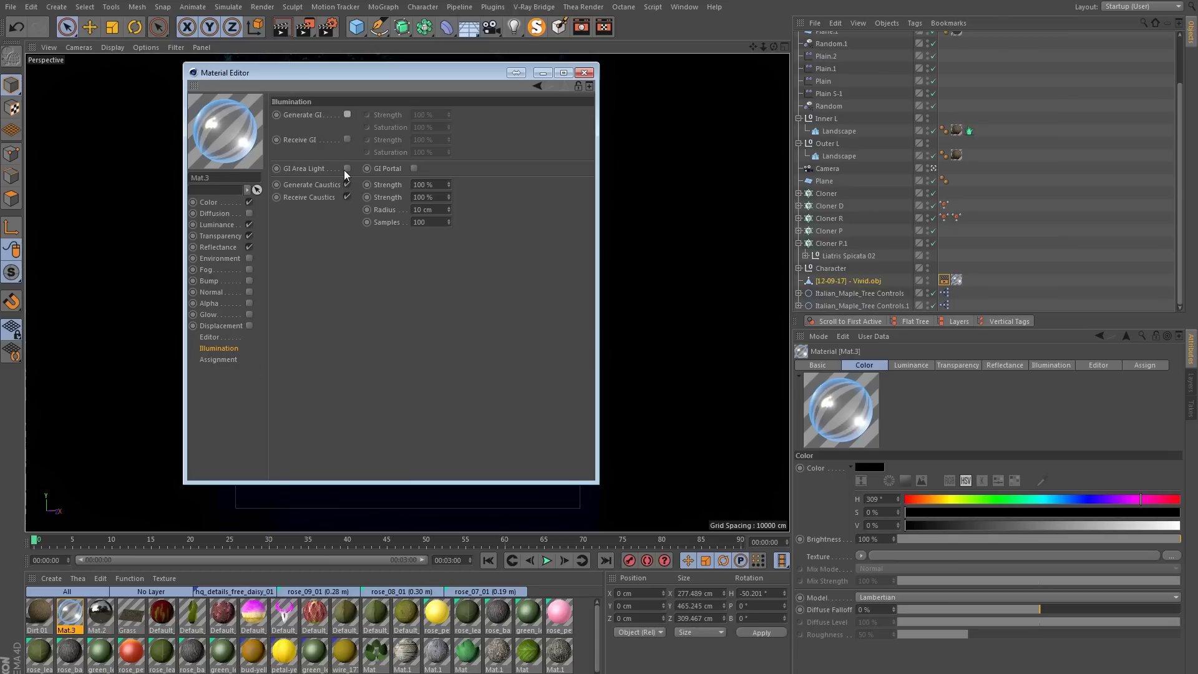
left_click(584, 74)
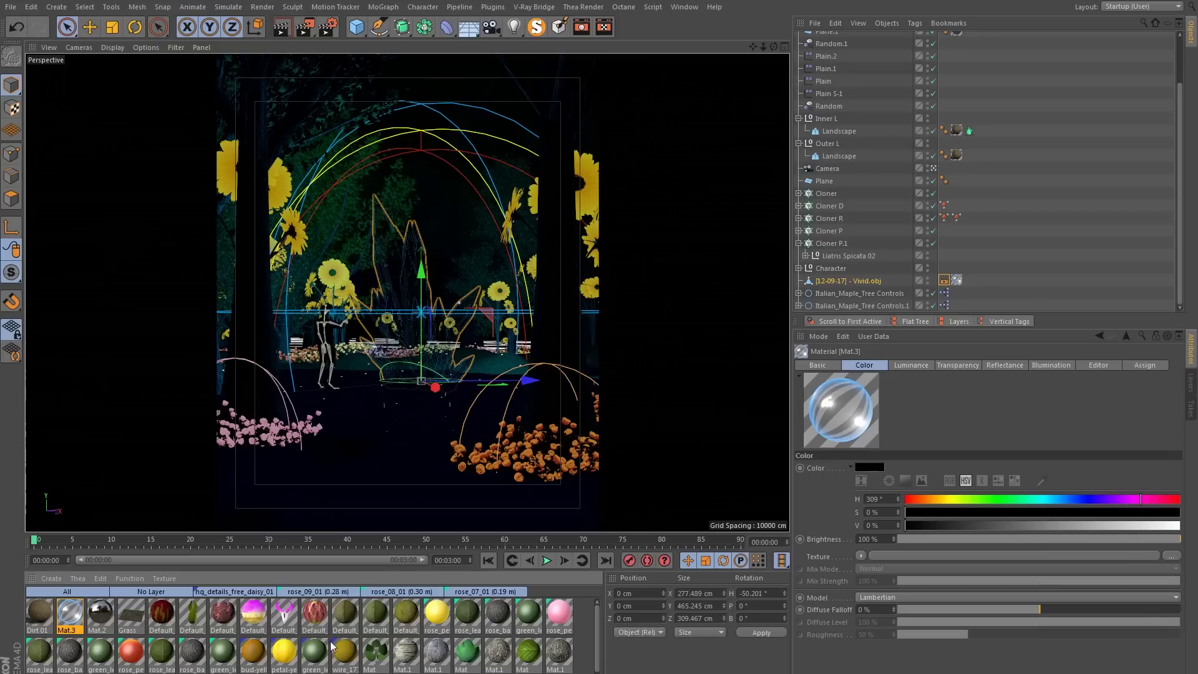
- Check the illumination settings of the materials Default_I3, Default_I2 and Default_Crown together
double_click(346, 613)
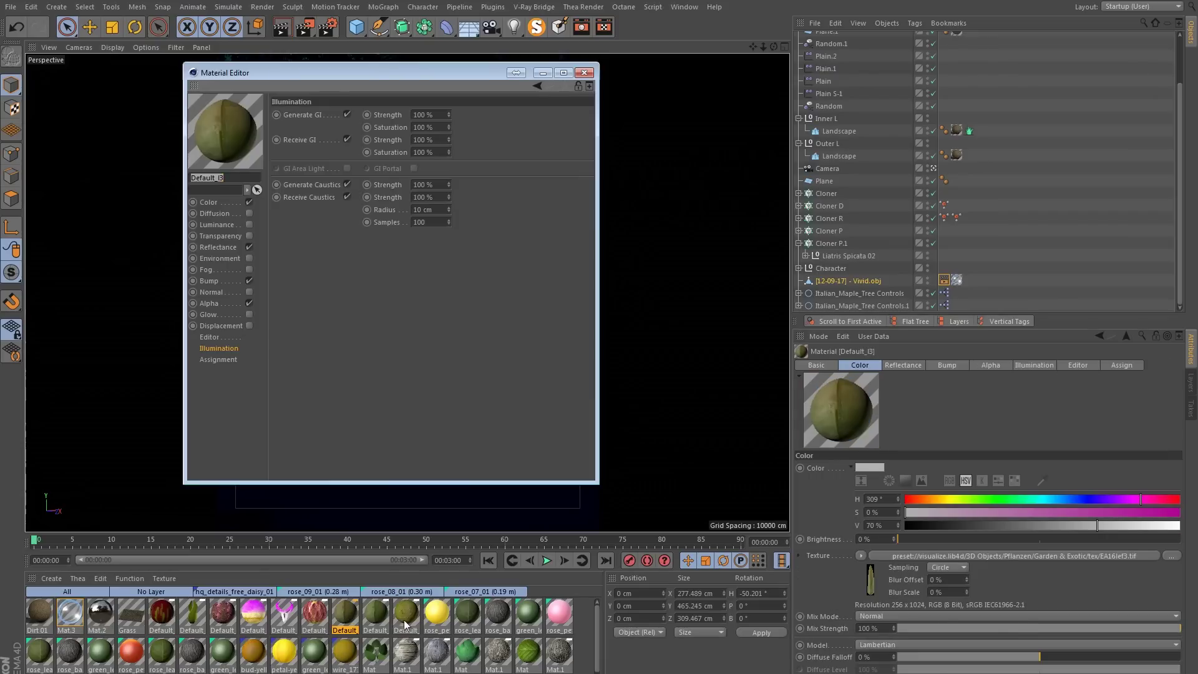
left_click_drag(392, 615, 338, 627)
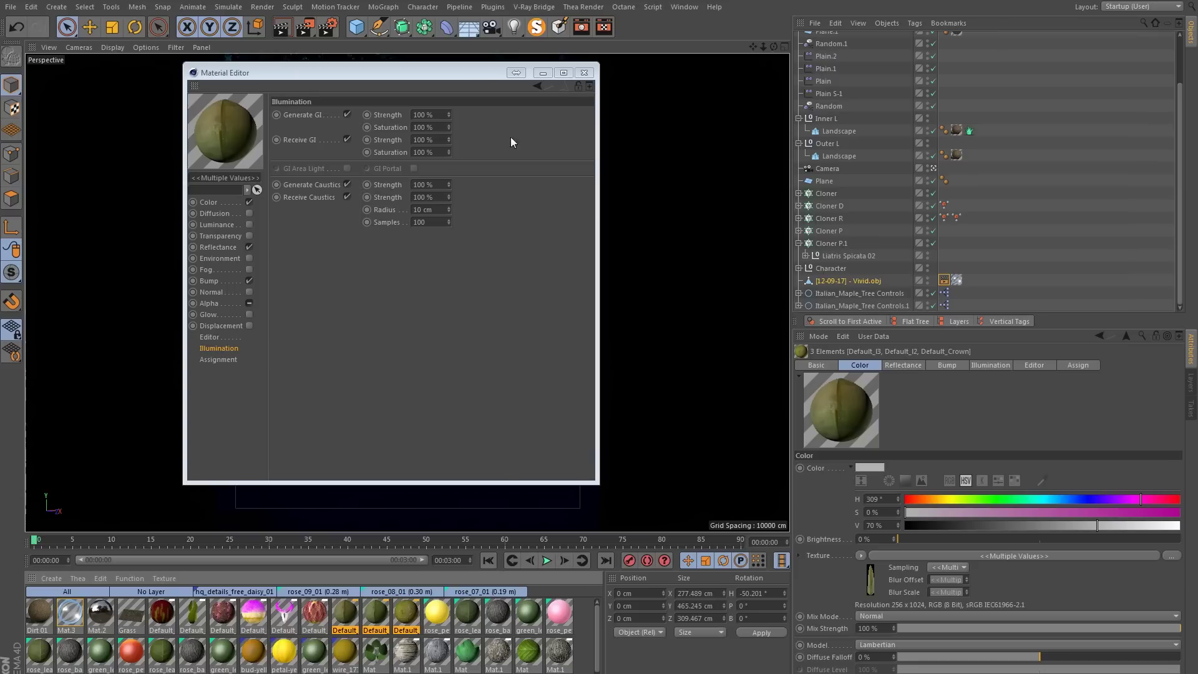
left_click(584, 73)
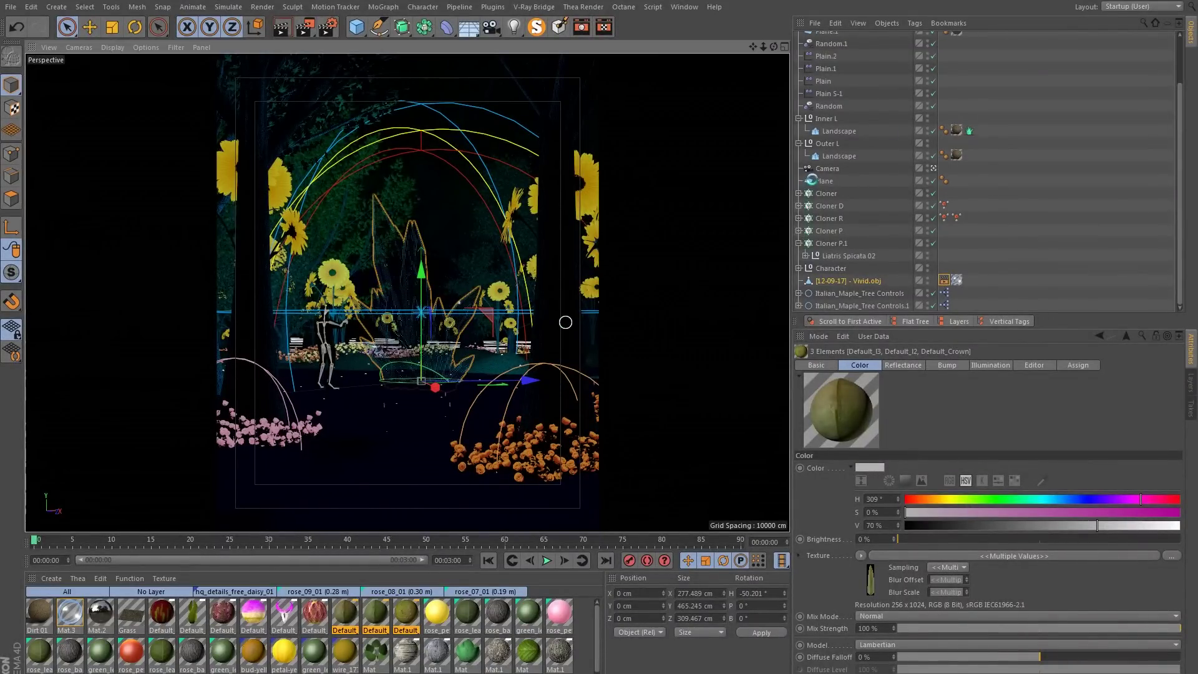
- Hide the crystal in both the editor and the renderer
left_click(839, 281)
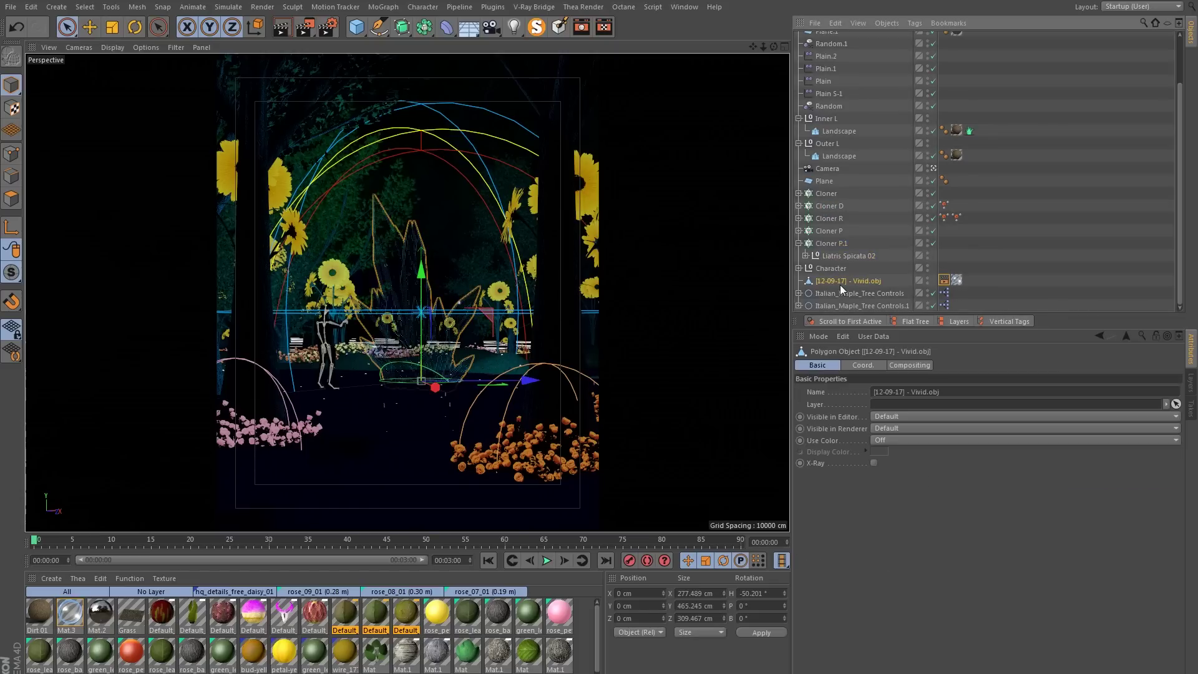
double_click(928, 283, "ctrl")
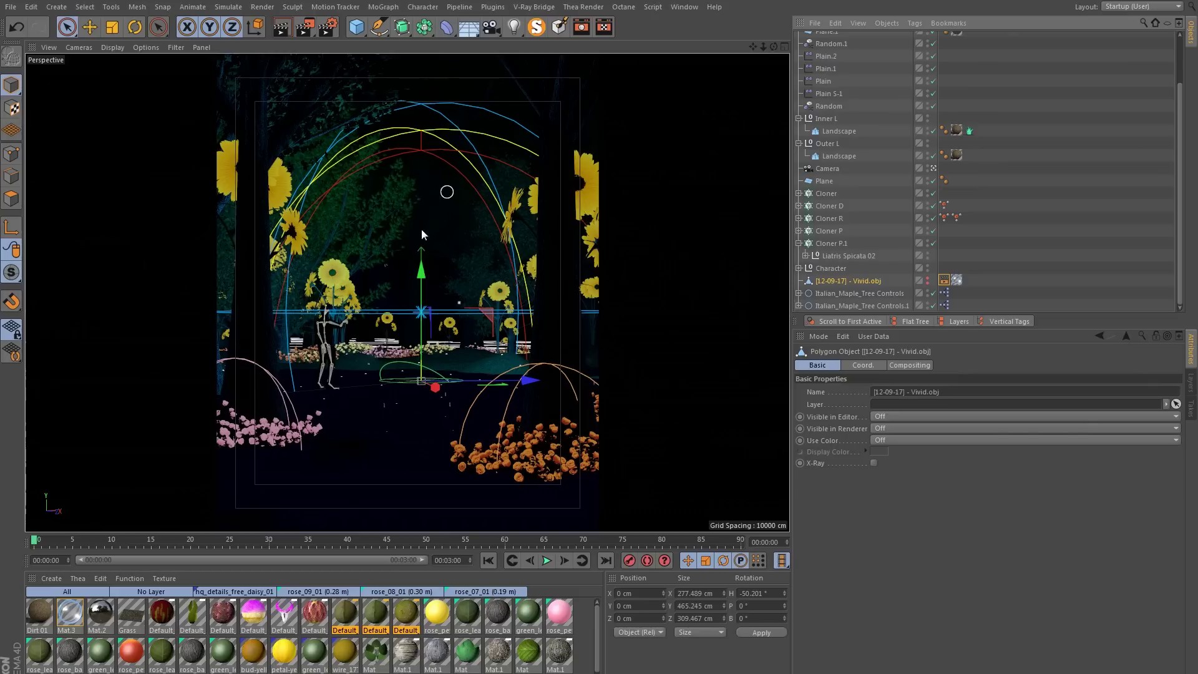
left_click(327, 32)
left_click(398, 64)
- Turn on the Global Illumination effect in the render settings
left_click(327, 28)
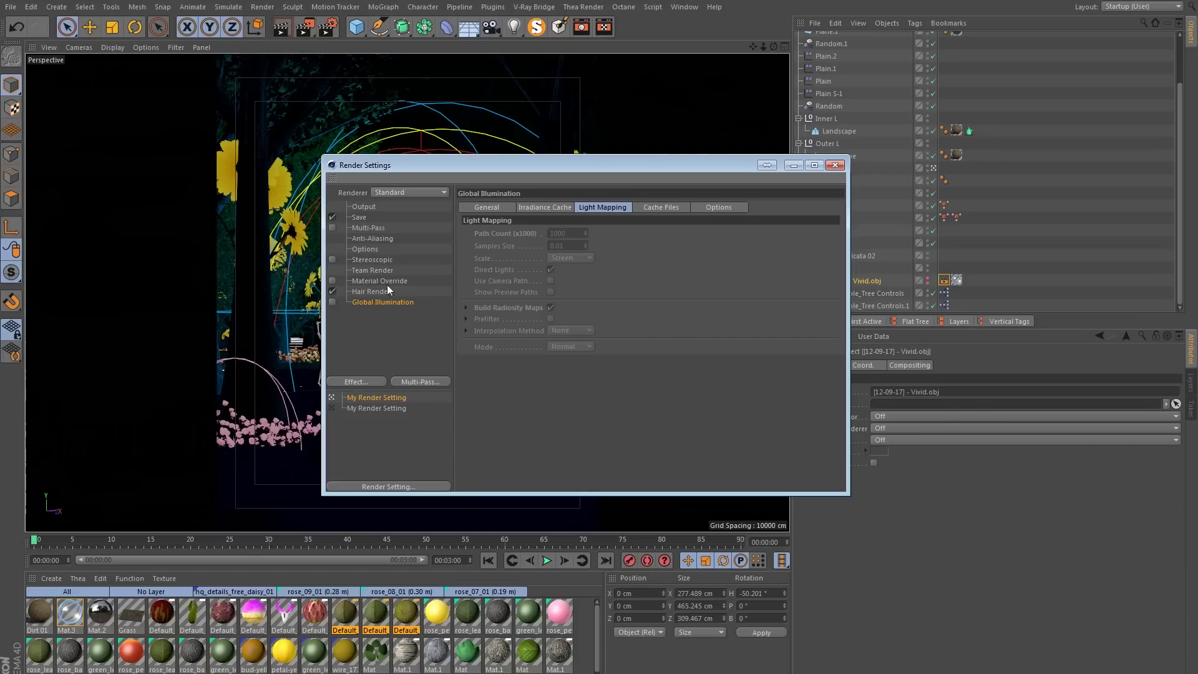
left_click(330, 302)
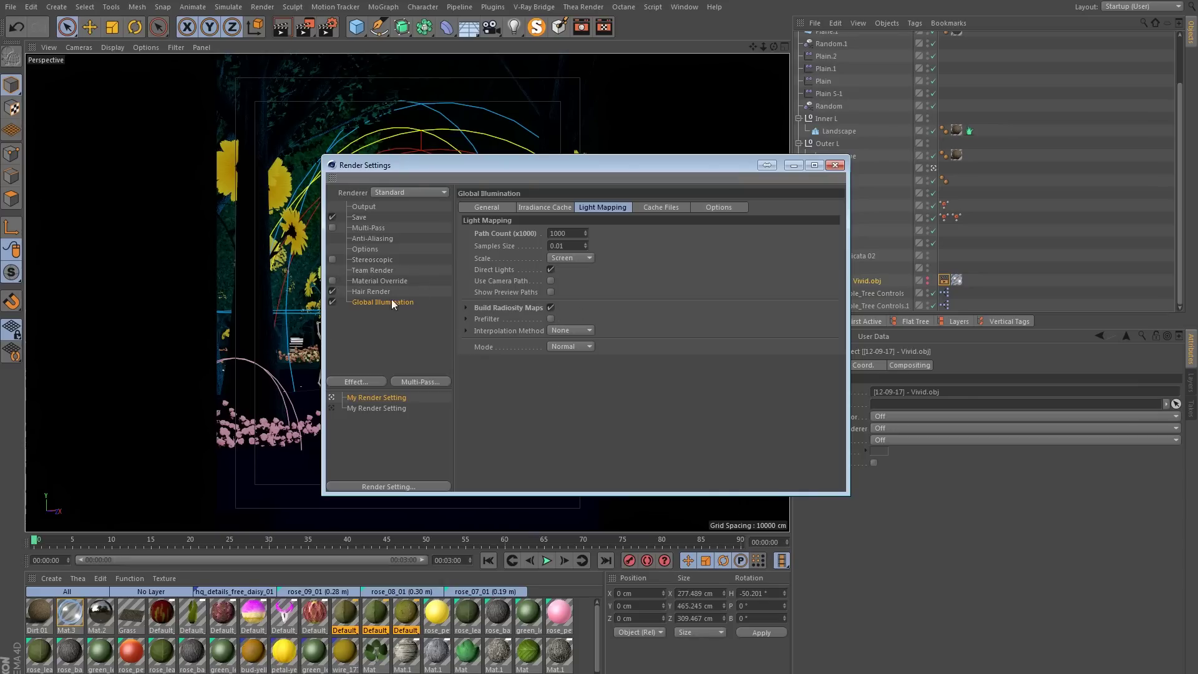
left_click_drag(481, 164, 439, 210)
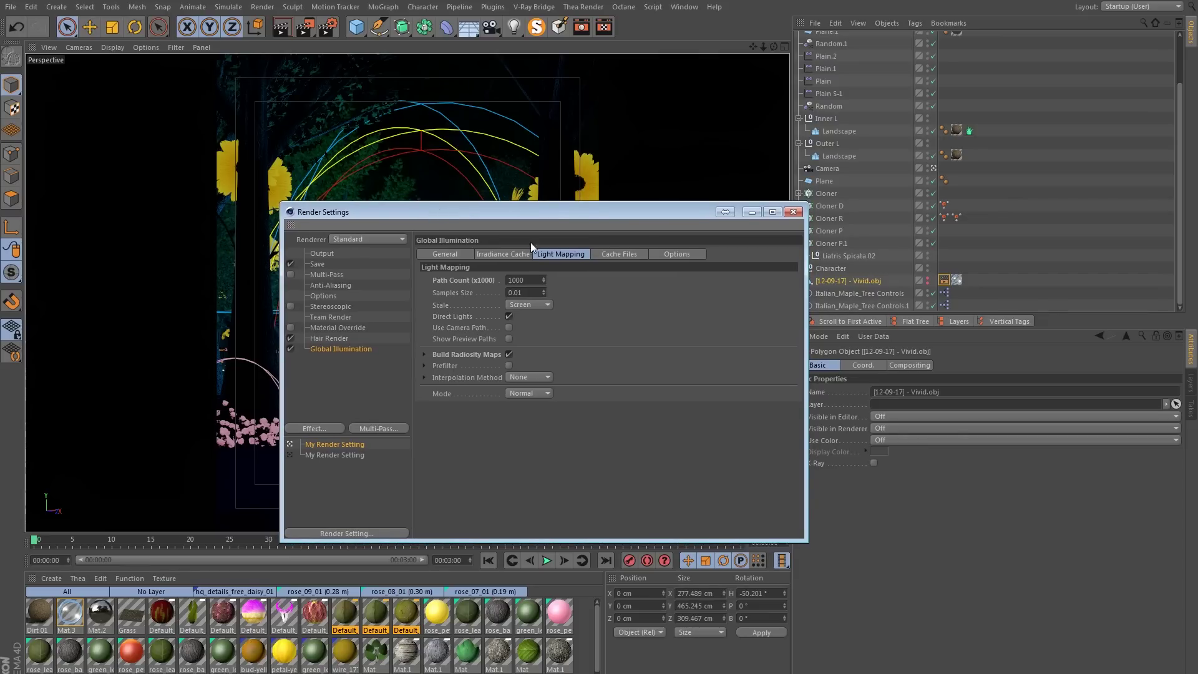
left_click(793, 211)
- Restore the crystal's visibility in the editor and the renderer to default
left_click(685, 7)
mouse_move(583, 7)
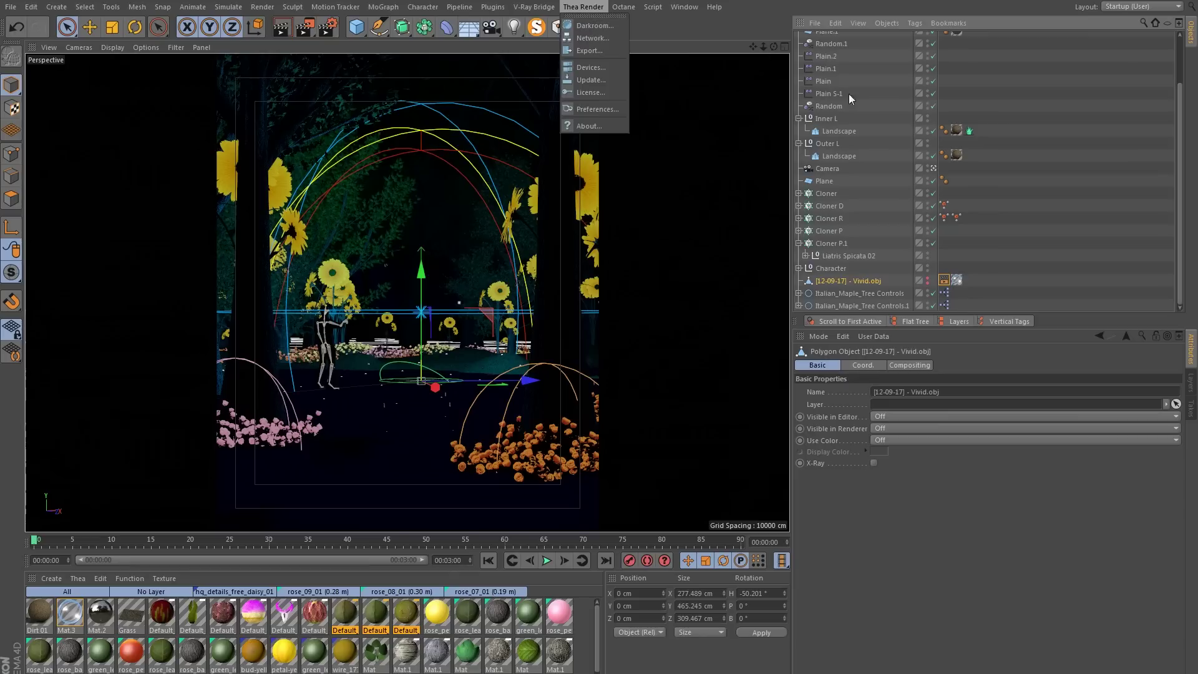
left_click(976, 204)
left_click(926, 282, "ctrl")
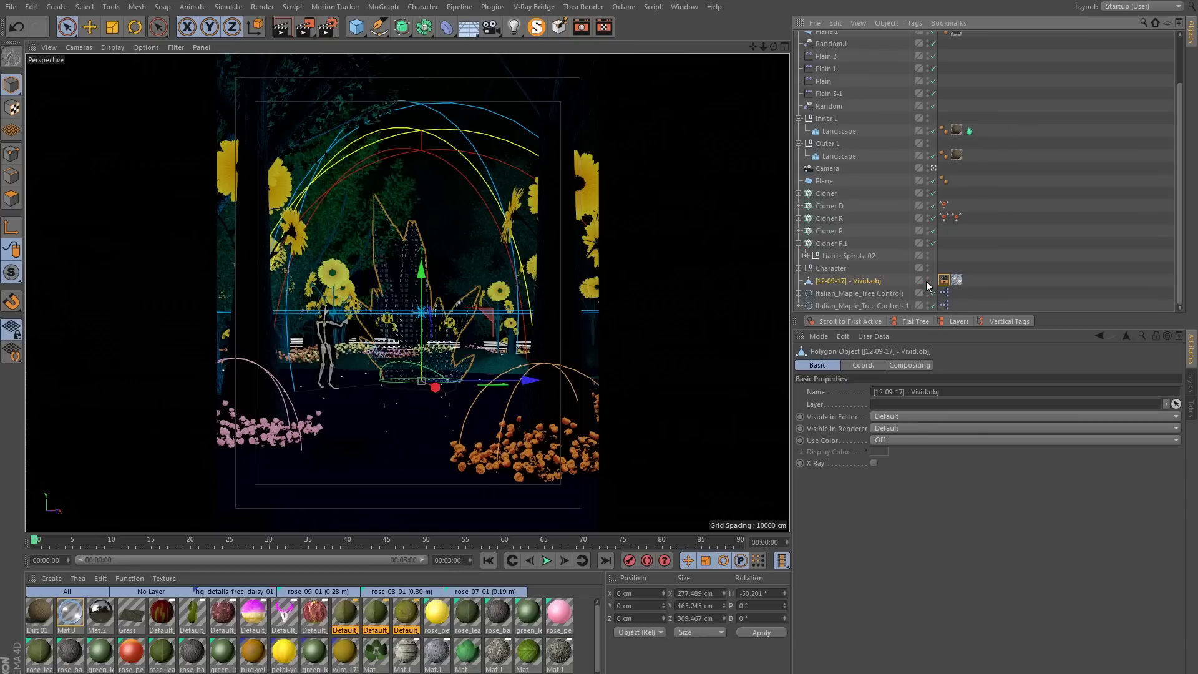
- Turn off the Global Illumination effect in the render settings
left_click(328, 27)
left_click(290, 349)
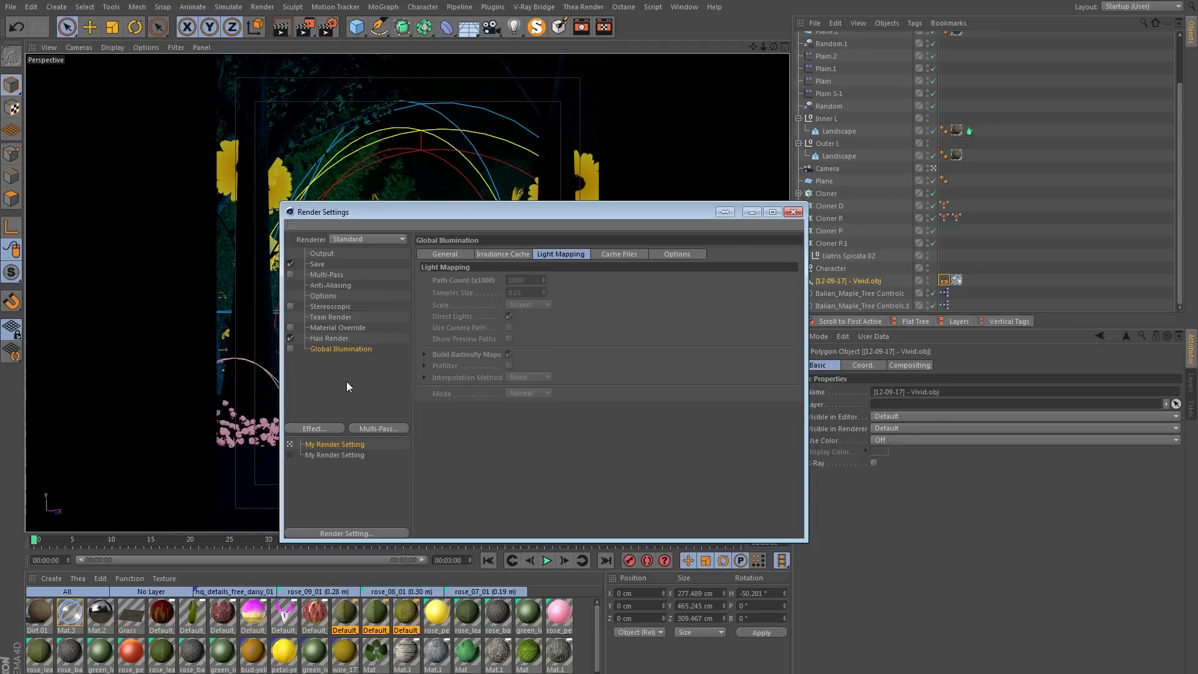
left_click(793, 211)
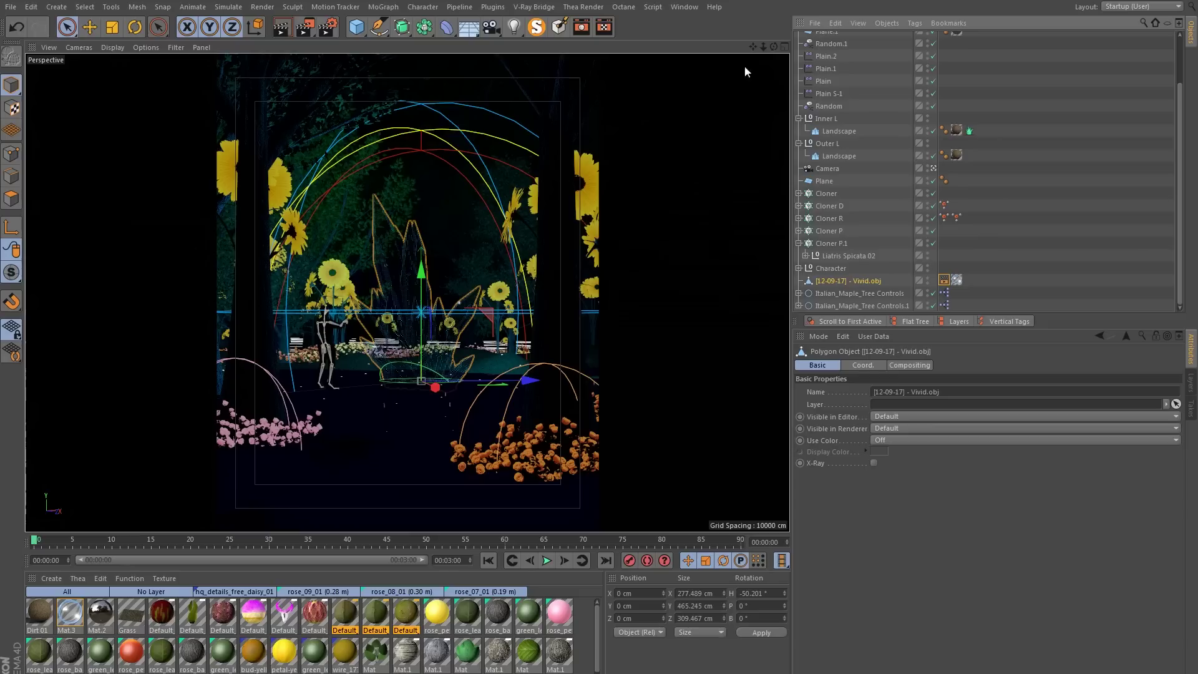
- Review the rendered forest scene in the Picture Viewer
left_click(697, 9)
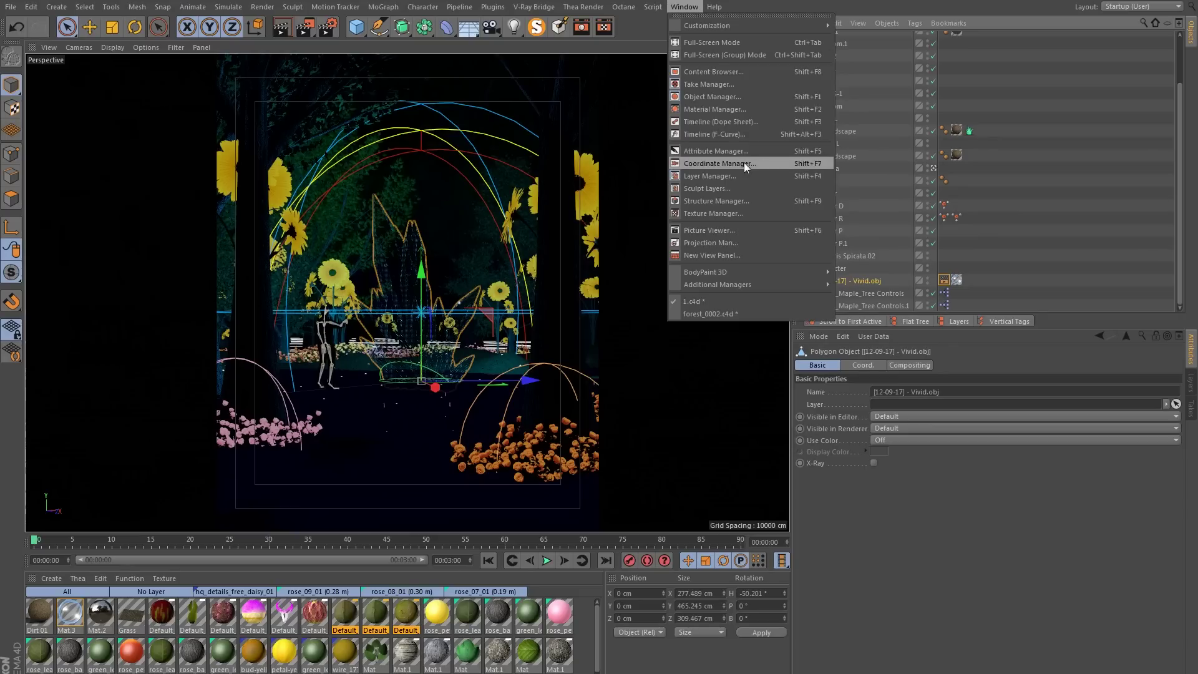
left_click(717, 232)
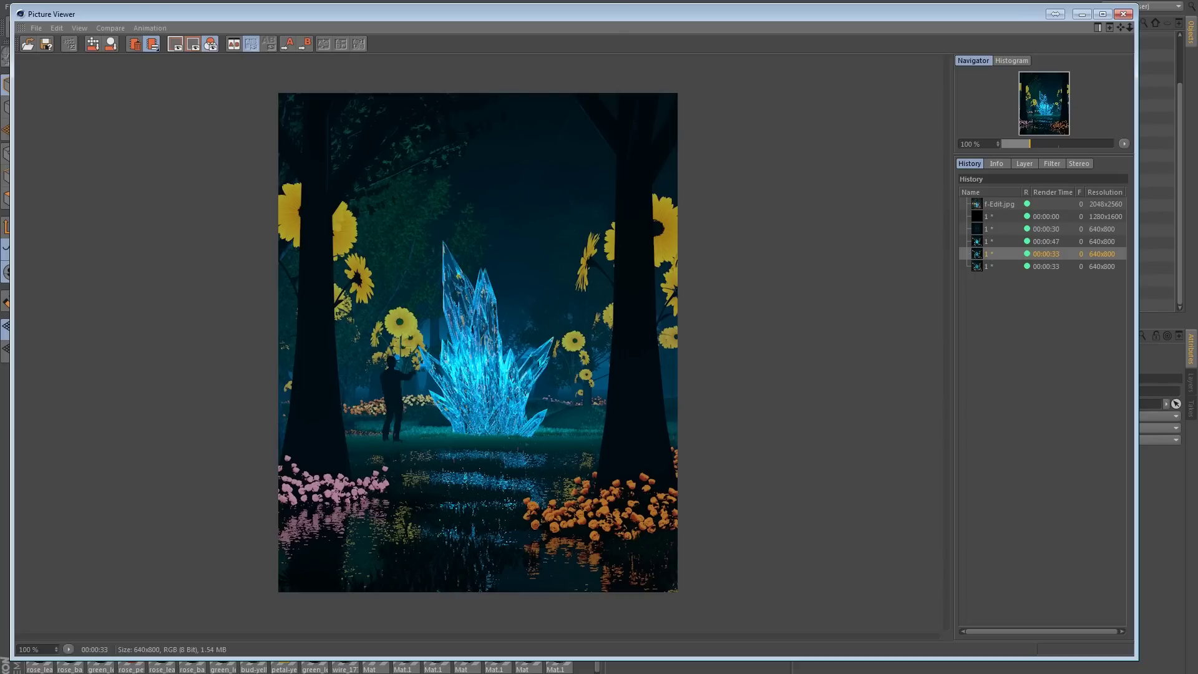
left_click(1123, 14)
- Re-enable Global Illumination, turn on Multi-Pass with a Global Illumination pass, and show the save options
left_click(328, 28)
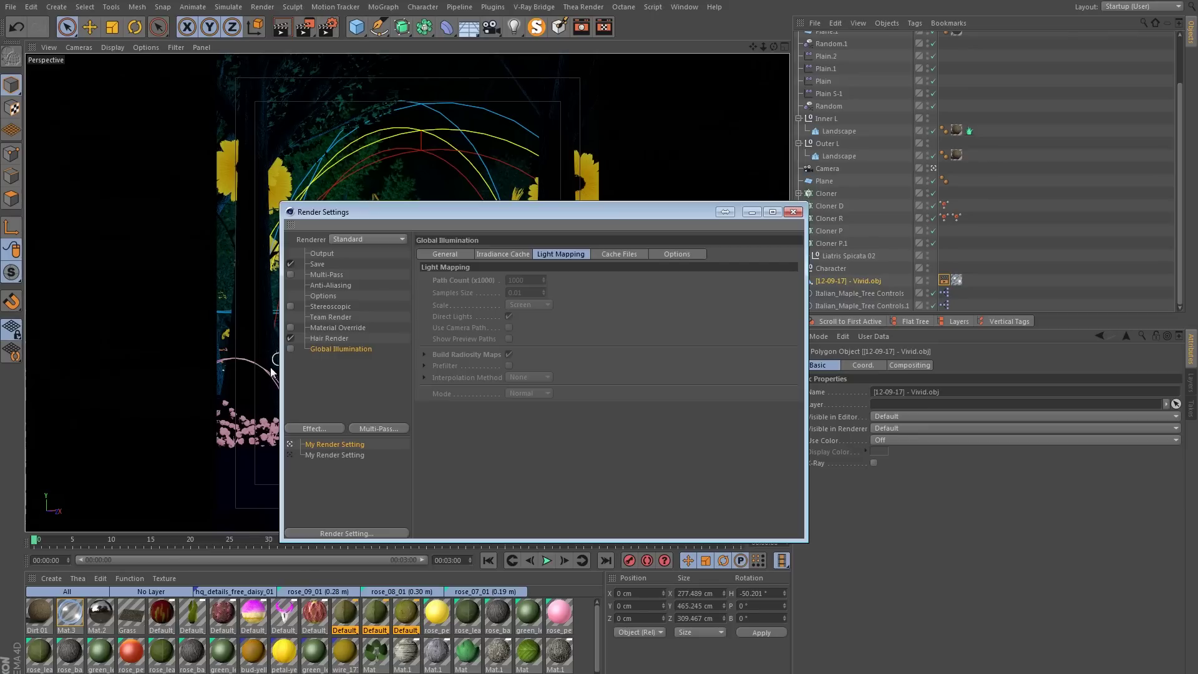
left_click(385, 428)
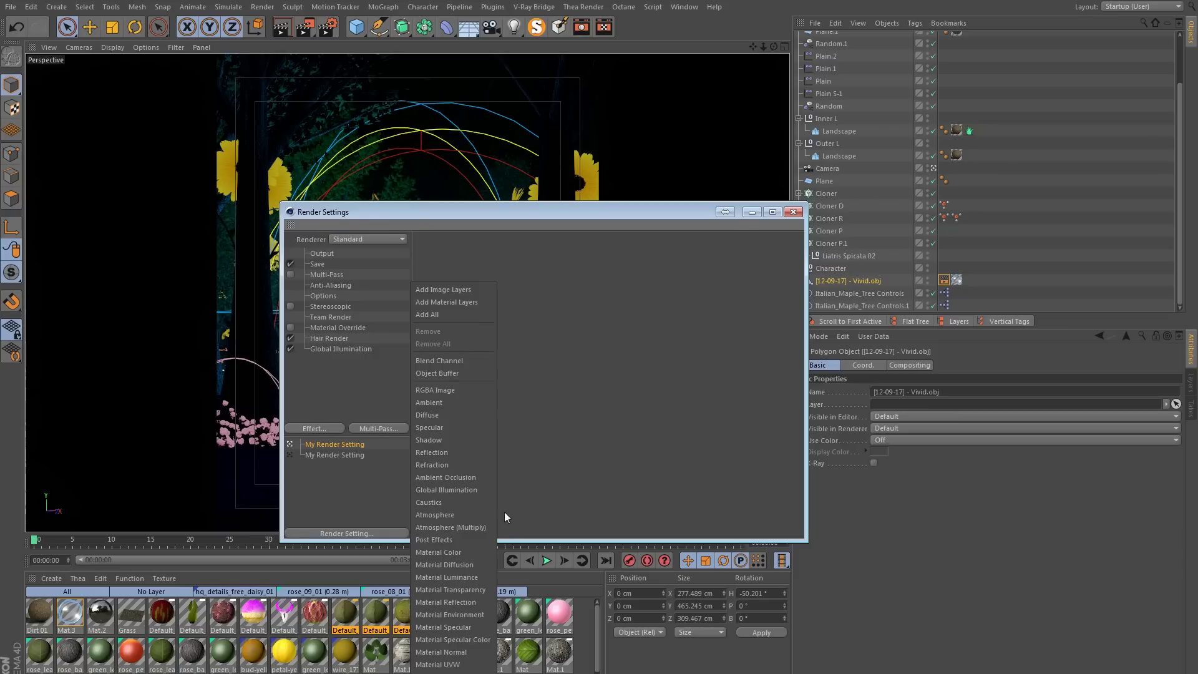
left_click(450, 489)
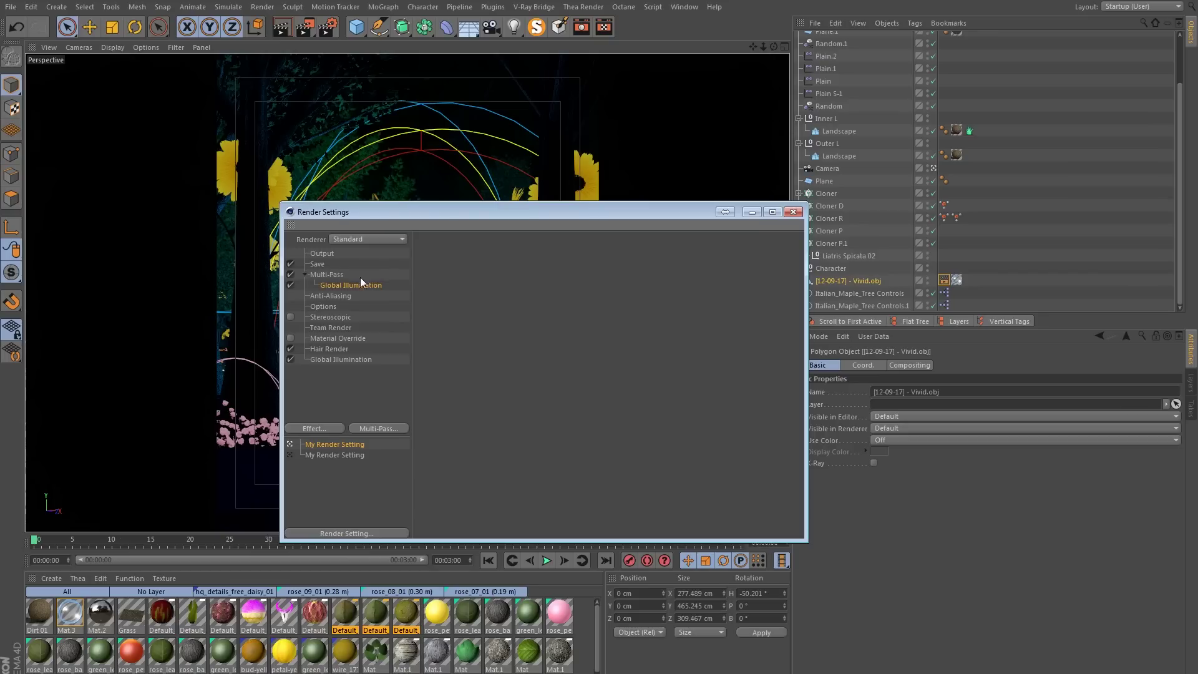
left_click(318, 265)
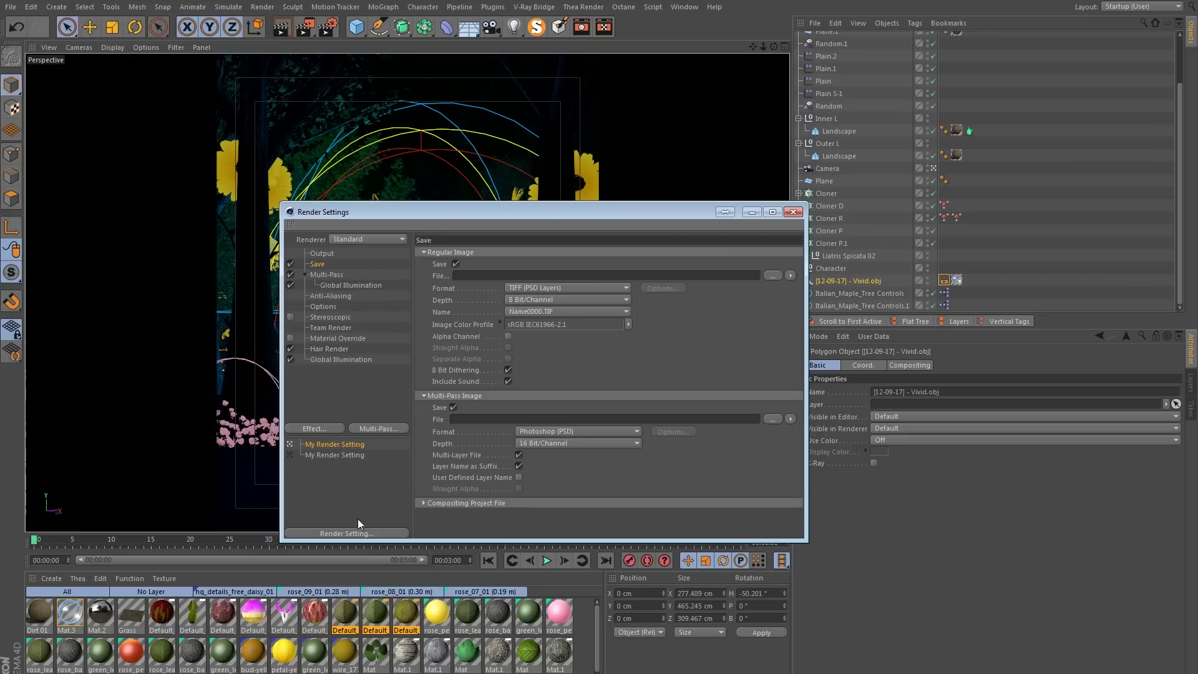
- Switch the renderer from Standard to Physical and show the Physical renderer's settings
left_click(452, 275)
left_click(367, 241)
left_click(358, 262)
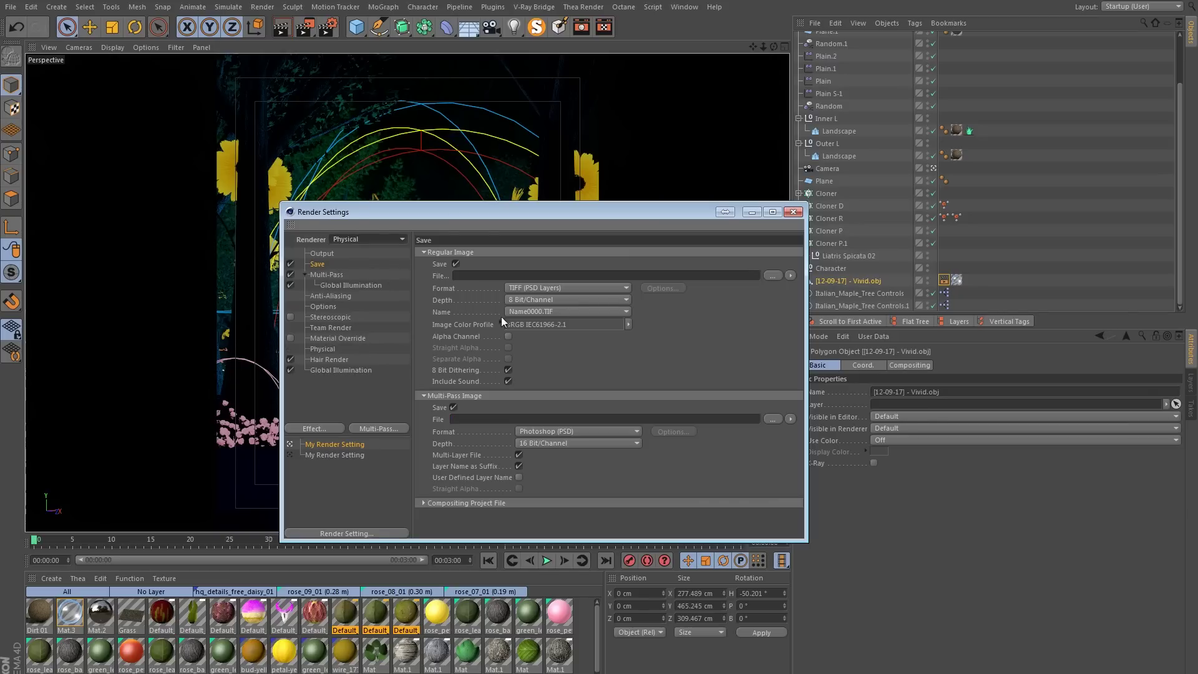
left_click(331, 349)
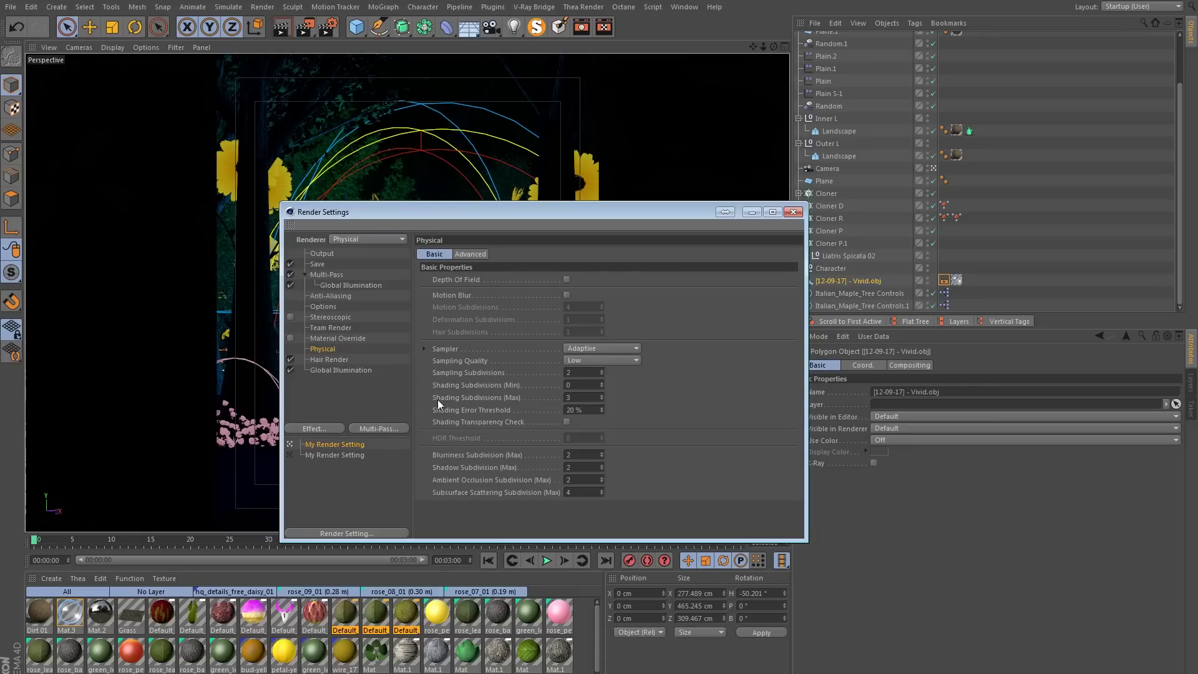
- Set the Physical renderer's sampling quality to Automatic and the shading error threshold to 12%, and close the render settings
left_click_drag(399, 211, 448, 212)
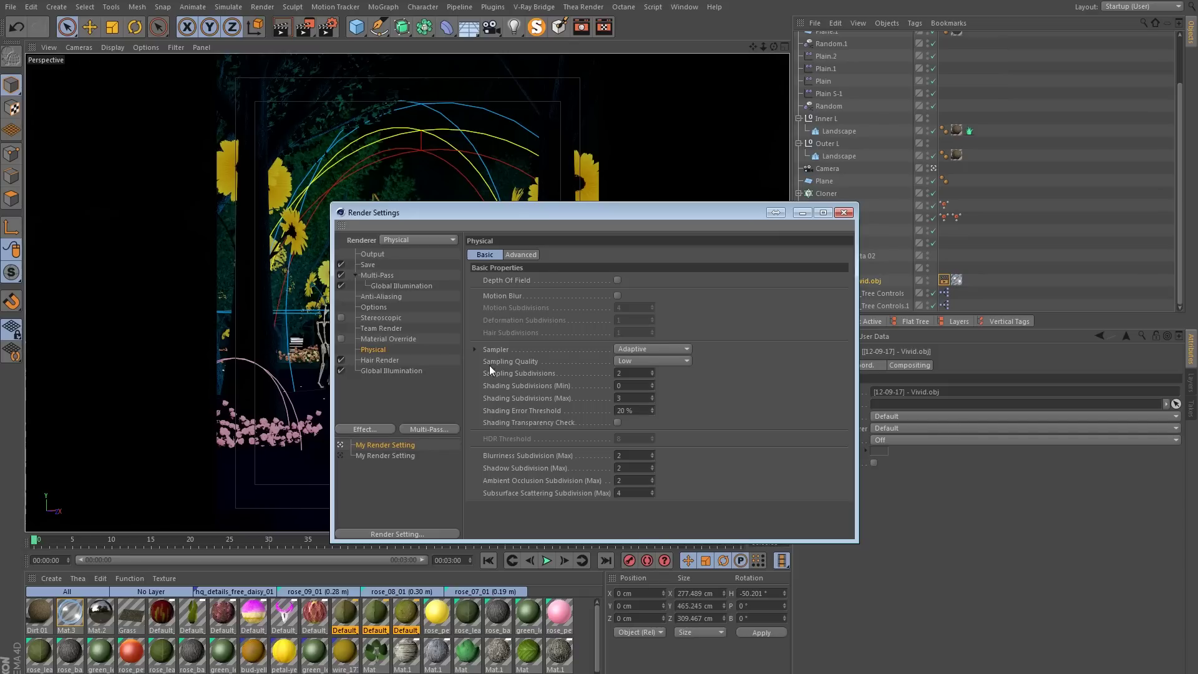
left_click(664, 362)
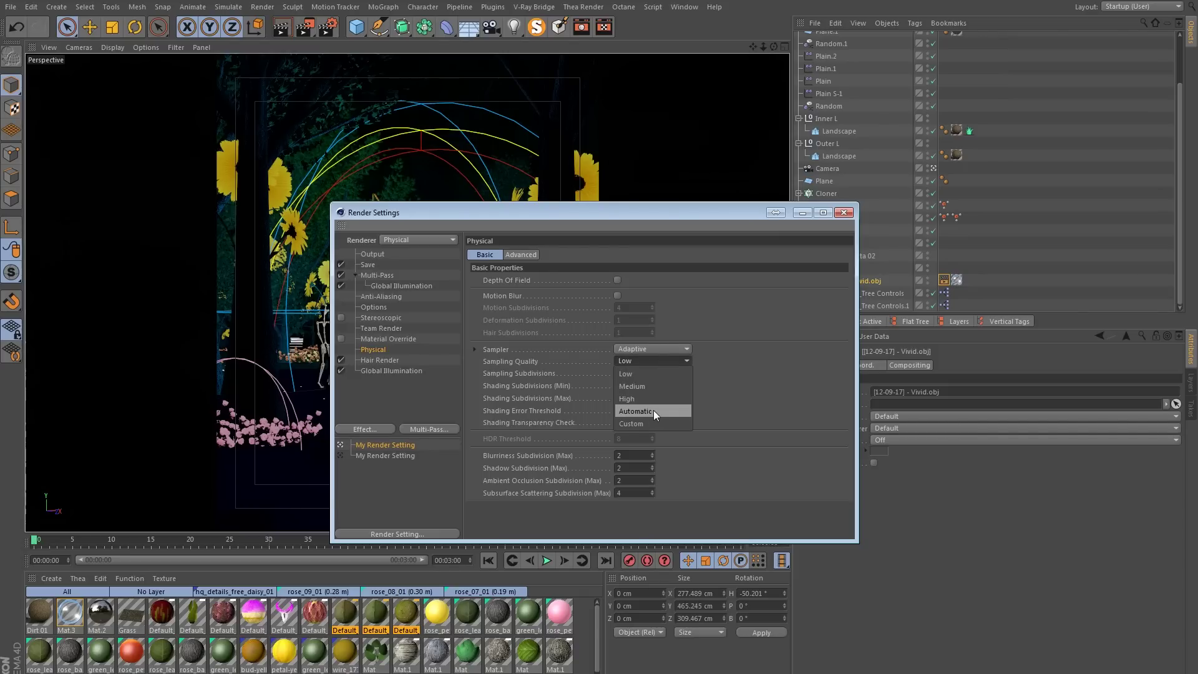
left_click(653, 410)
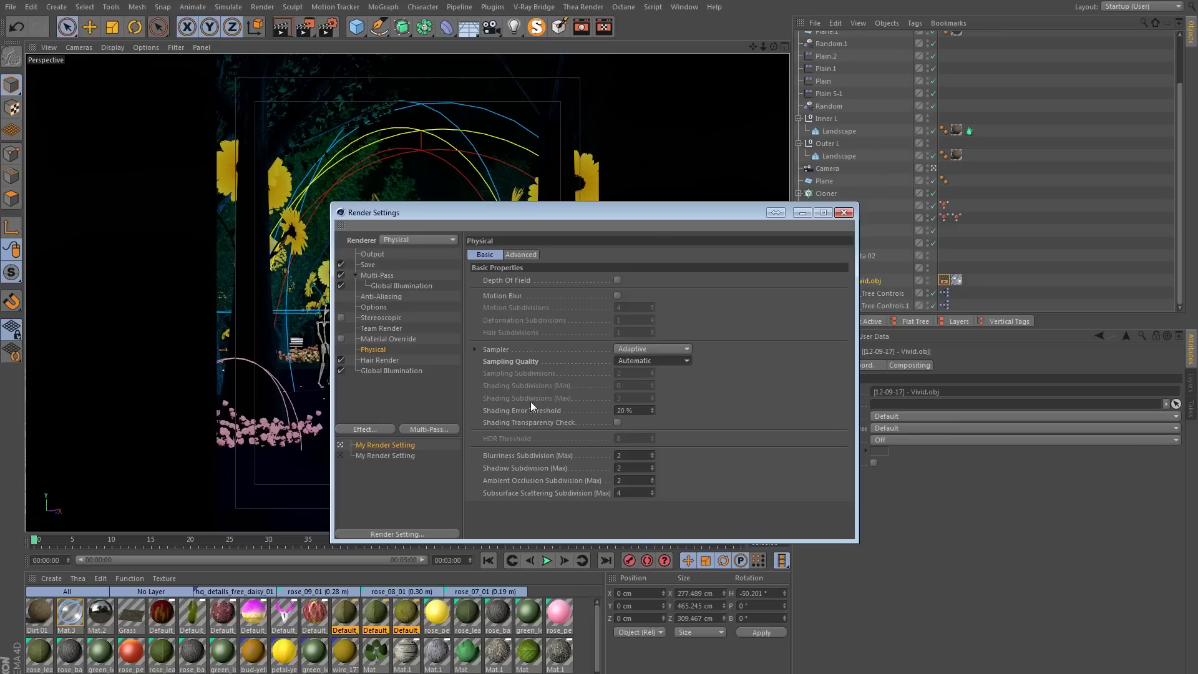
left_click(642, 411)
type("12")
key("Return")
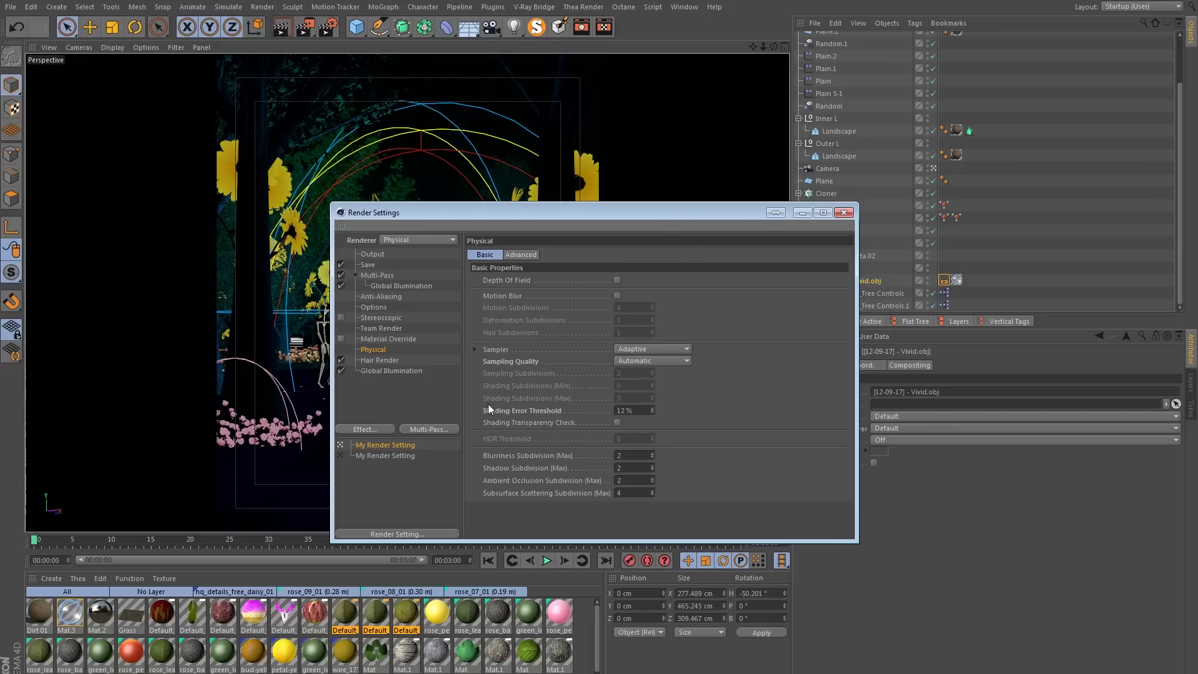
key("Escape")
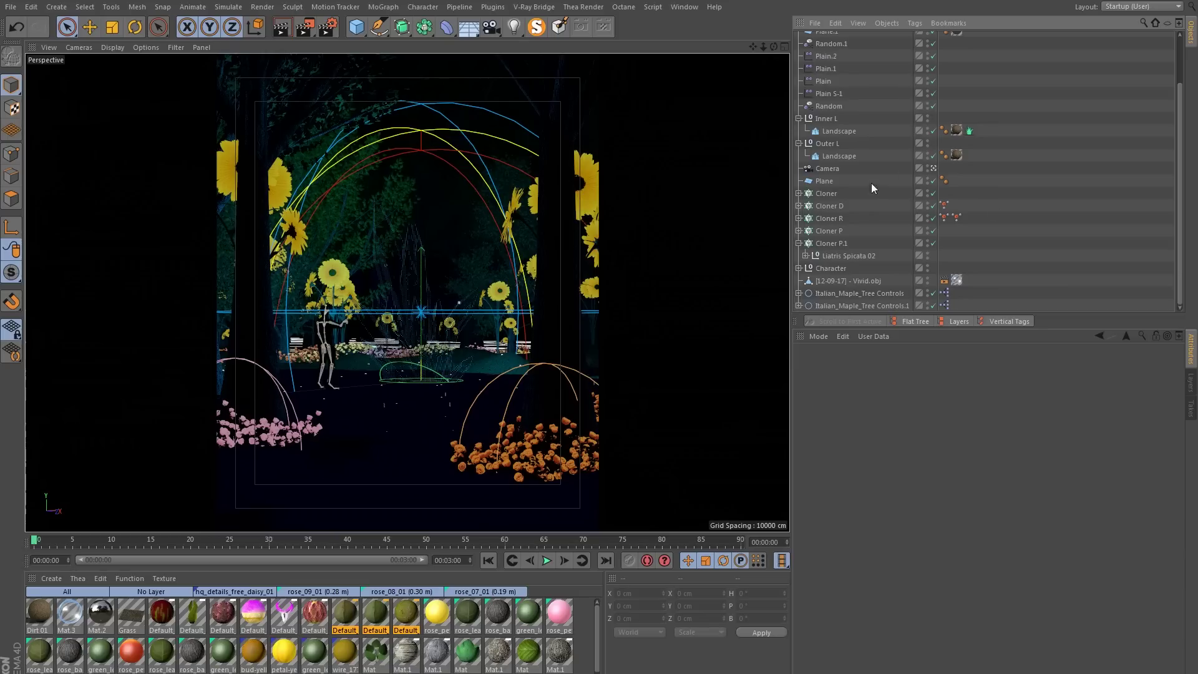
- Add a Compositing tag to the Character null and enable object buffer 1 on it
left_click(836, 268)
right_click(836, 269)
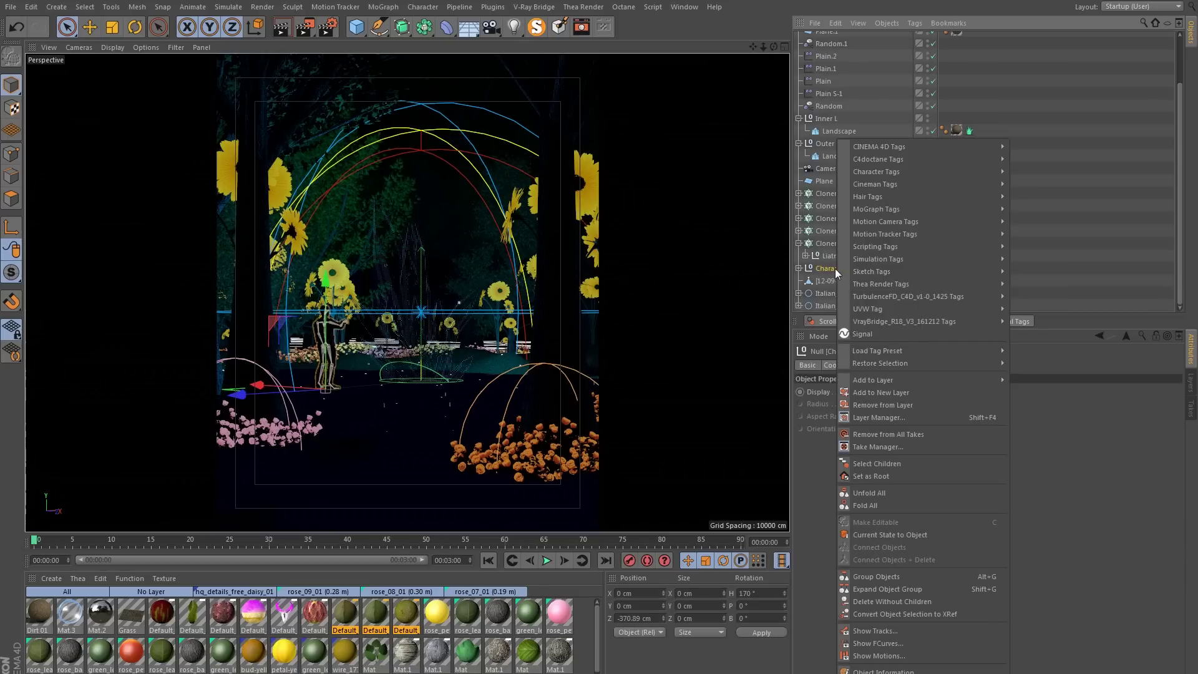
mouse_move(927, 145)
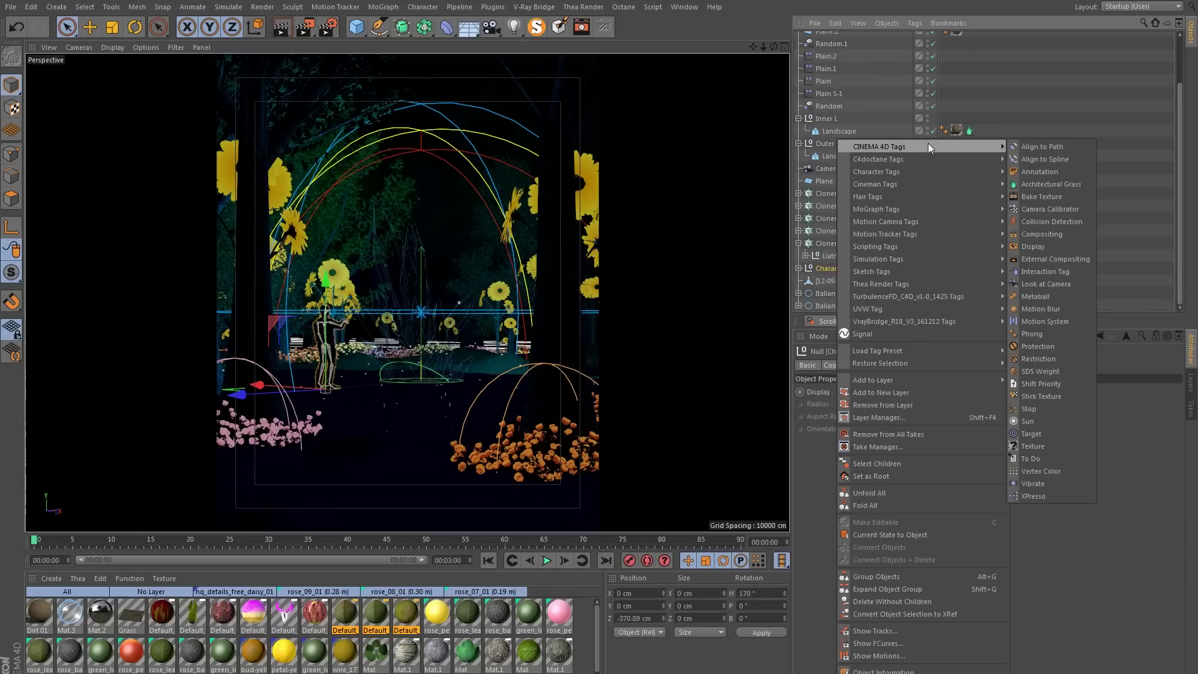
left_click(1040, 234)
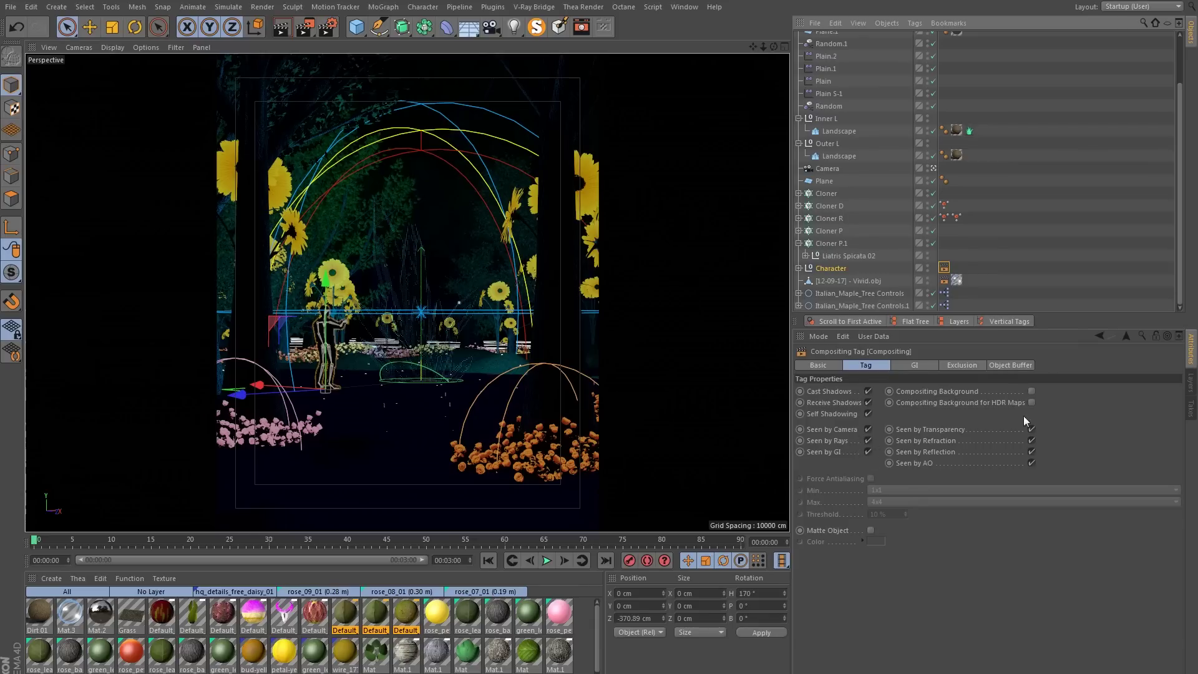
left_click(1009, 366)
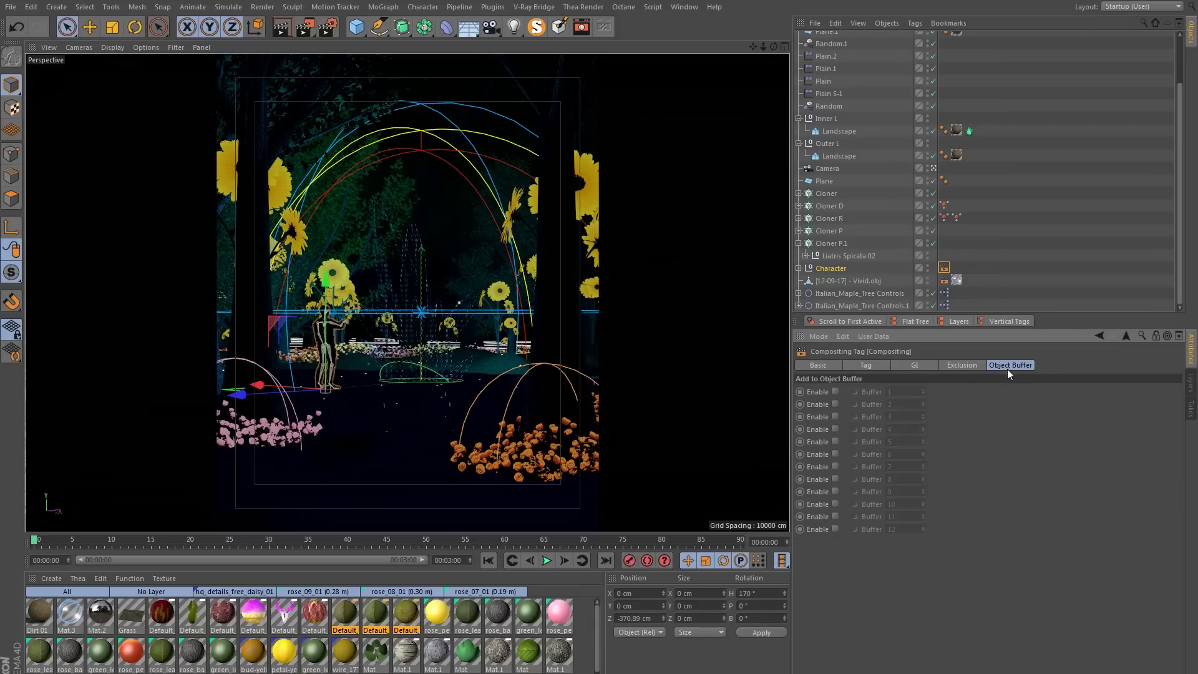
left_click(834, 392)
left_click(999, 235)
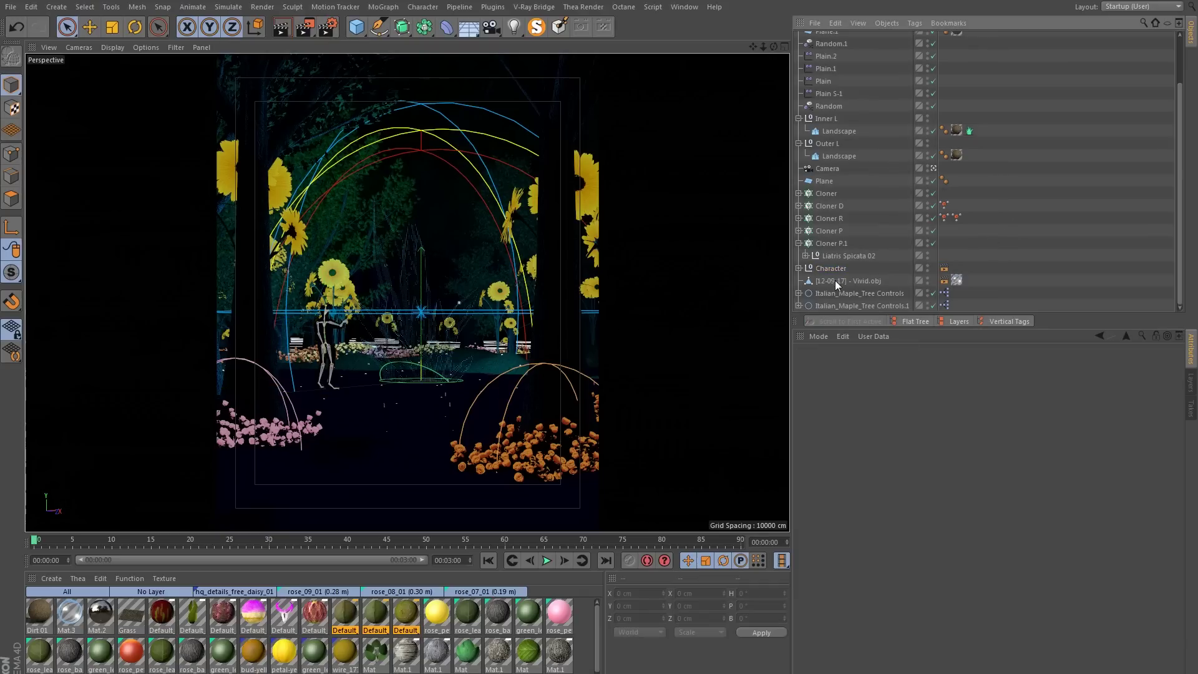
- Assign the crystal's Compositing tag to object buffer 2 instead of buffer 1
left_click(944, 281)
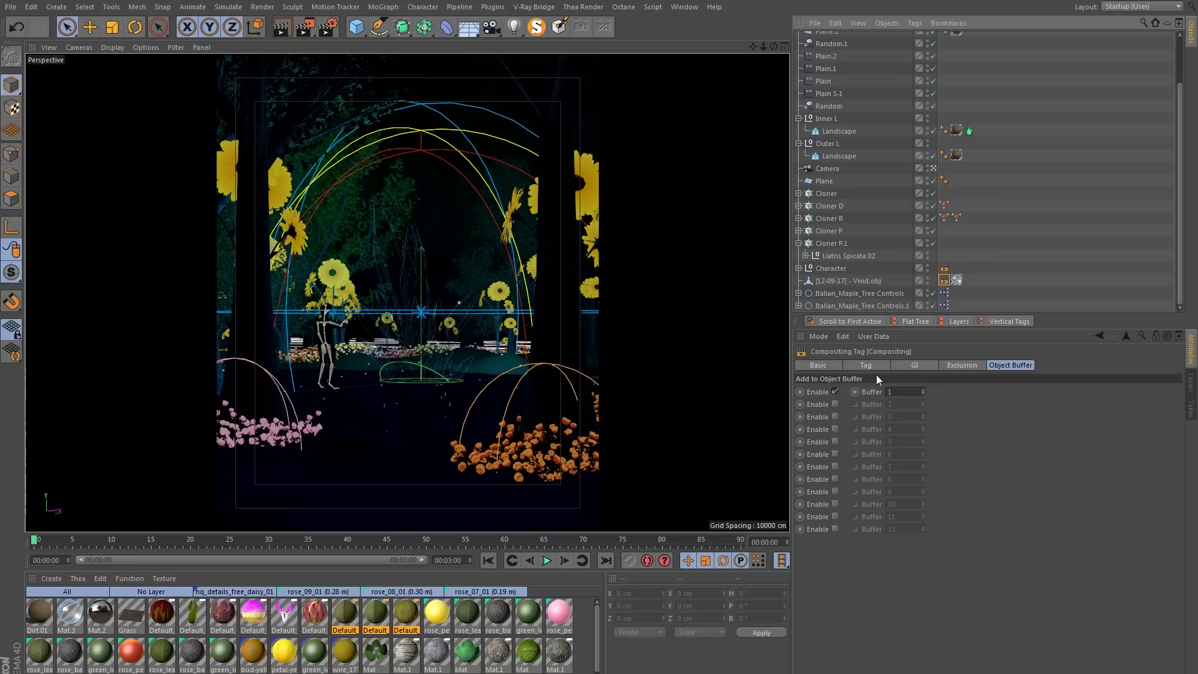
left_click(835, 404)
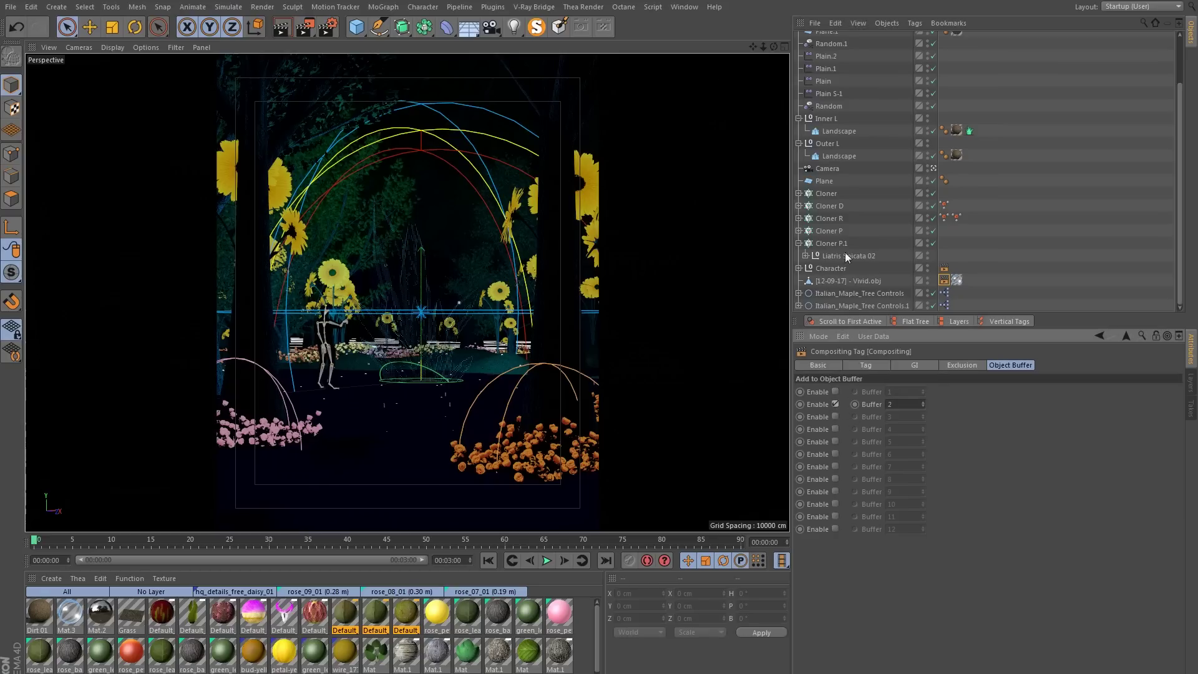
left_click(839, 131)
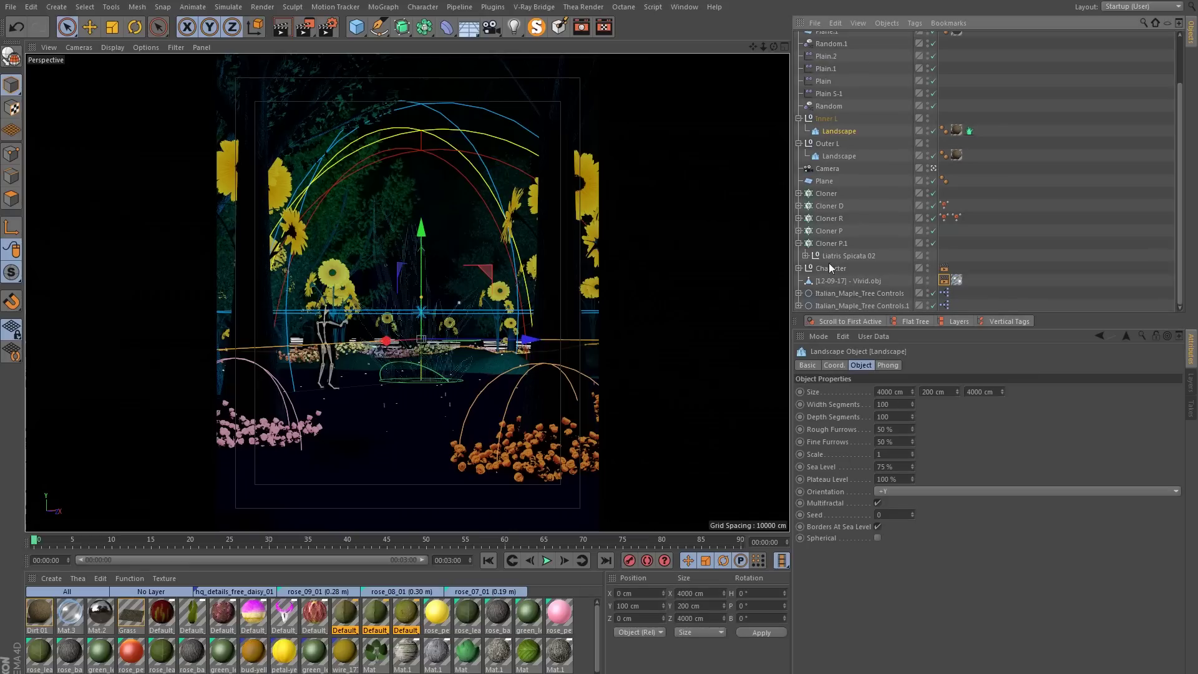
- Add a Compositing tag to the Physical Sky and enable object buffer 3 on it
scroll(833, 200, "up", 5)
left_click(831, 85)
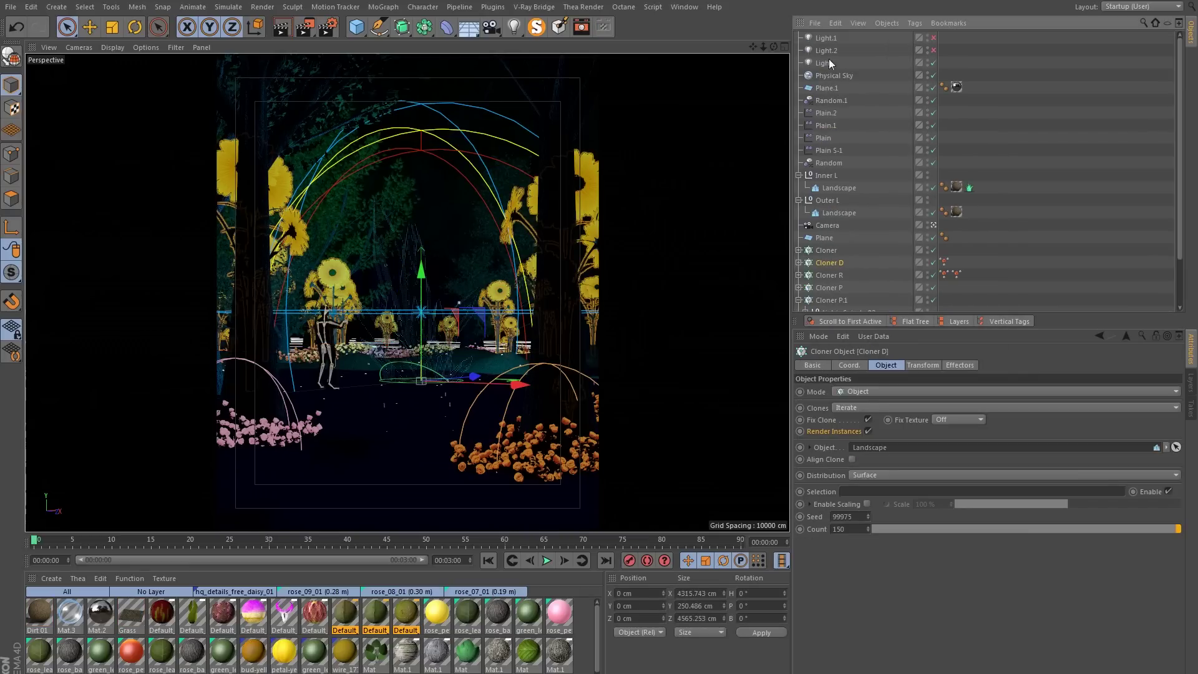
right_click(831, 72)
mouse_move(882, 79)
left_click(1044, 166)
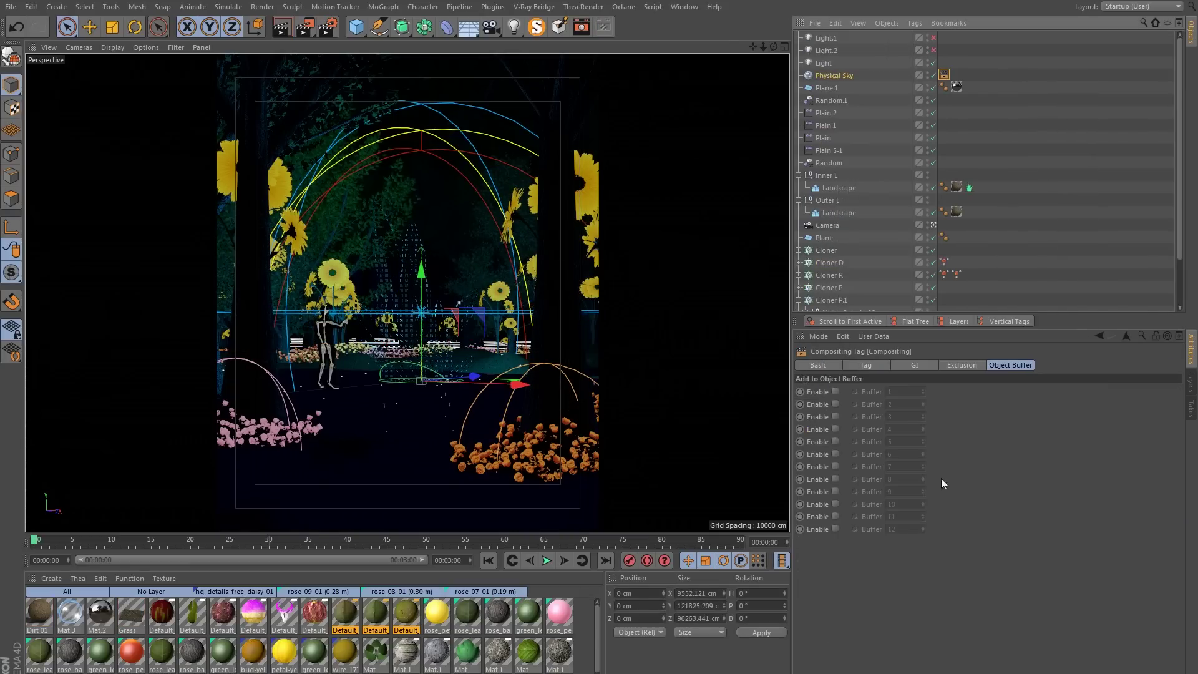
left_click(836, 416)
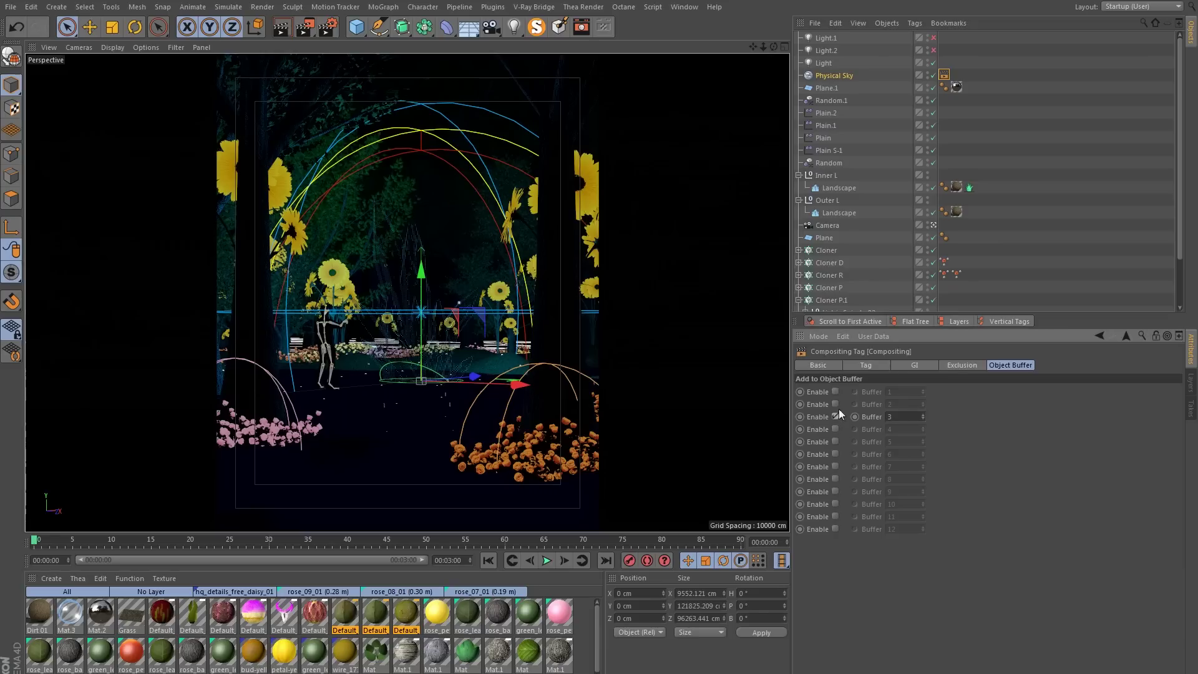
- Add Compositing tags to both Italian Maple tree control objects and enable only object buffer 4 on them
scroll(837, 211, "down", 3)
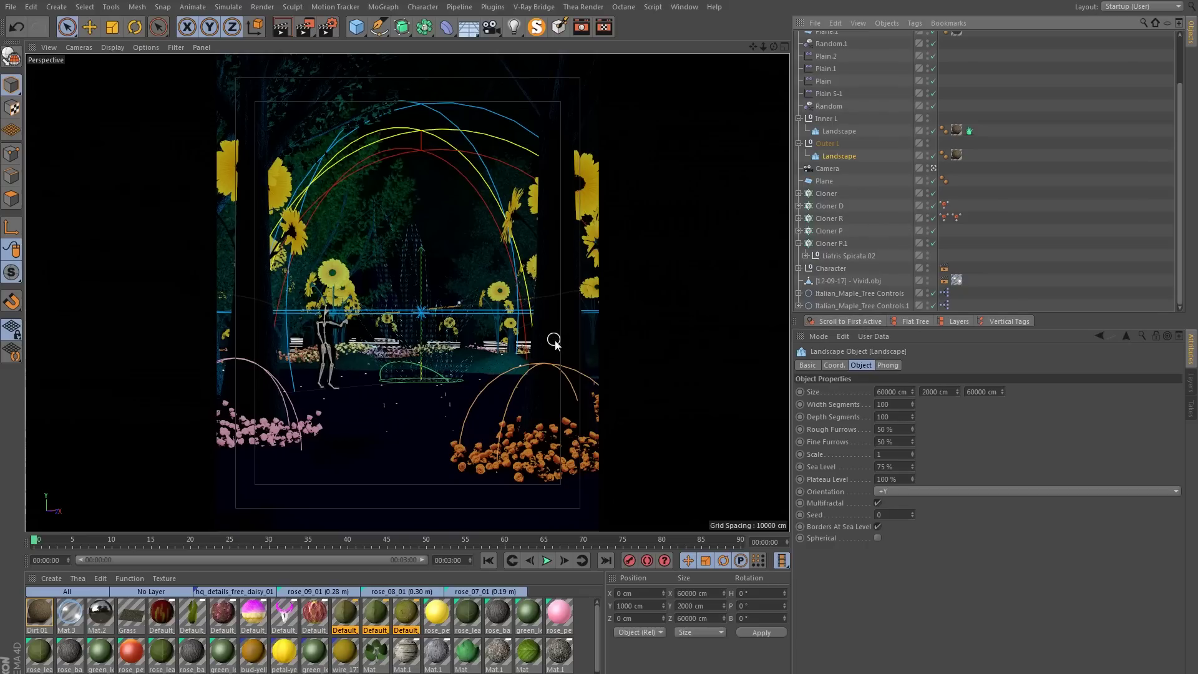
left_click(859, 293)
left_click(881, 306, "shift")
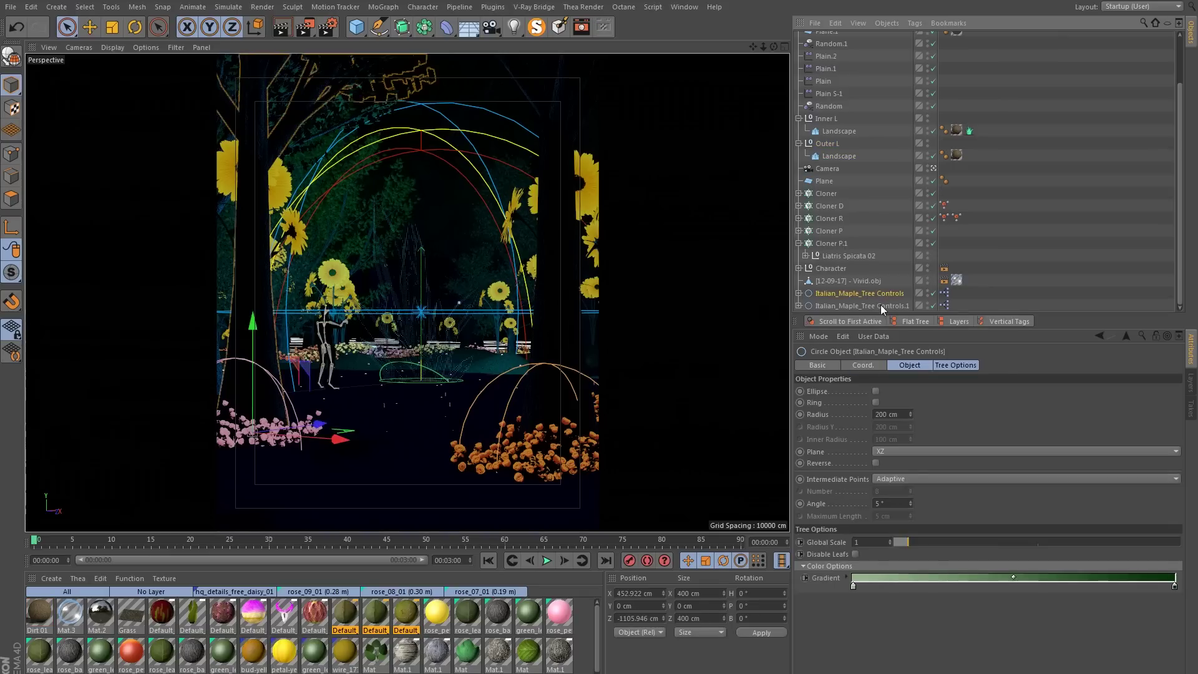
right_click(881, 304)
mouse_move(953, 159)
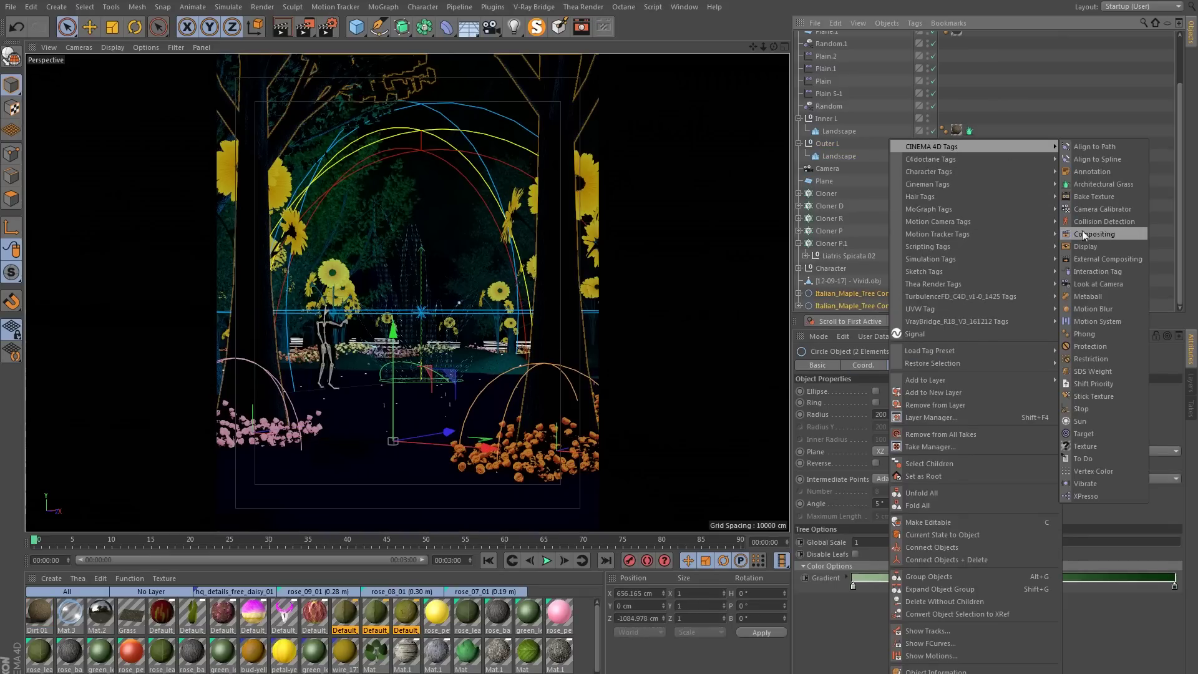
left_click(1105, 234)
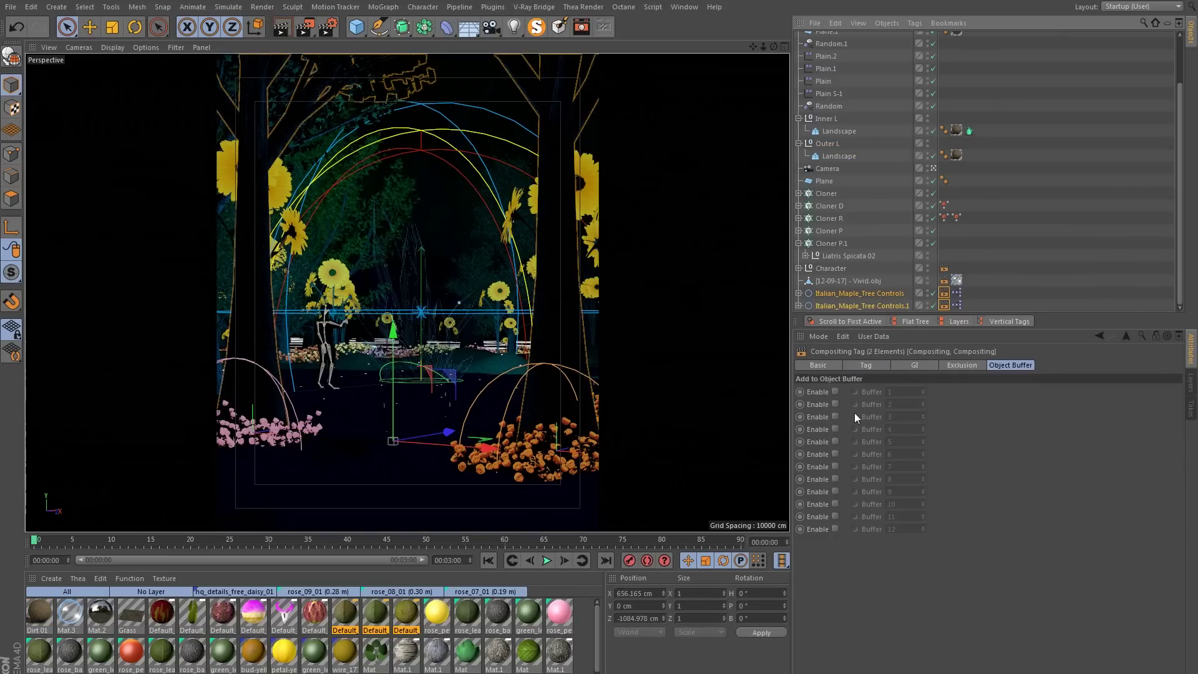
left_click(836, 416)
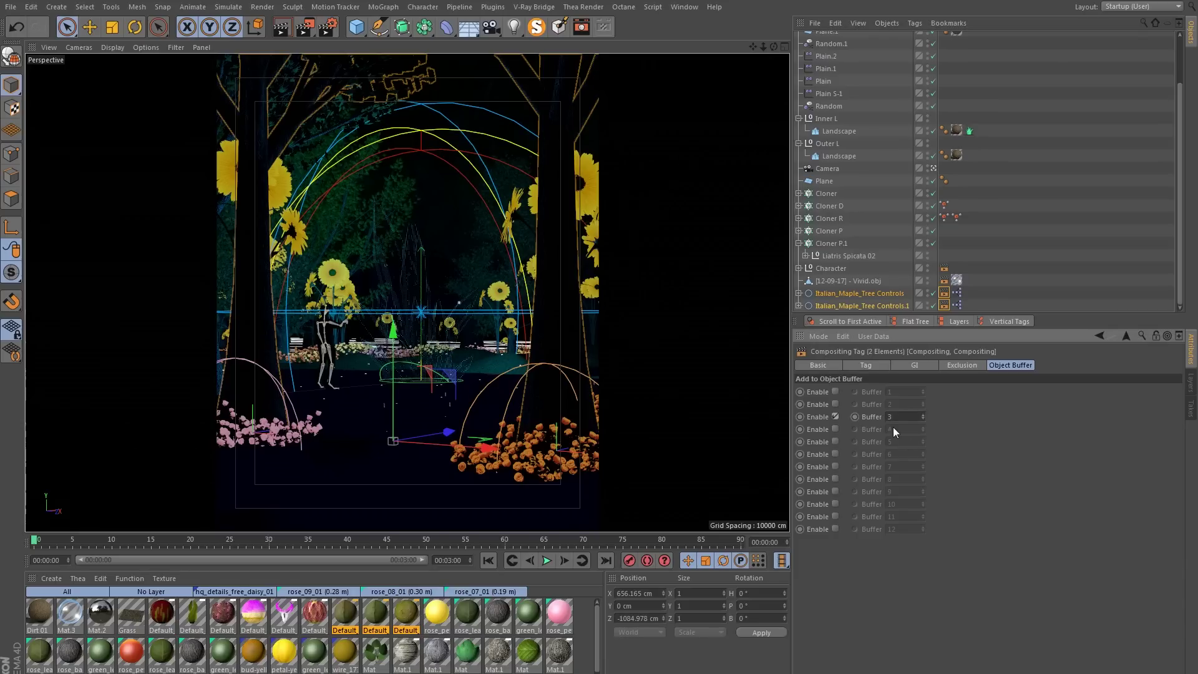
left_click(835, 417)
left_click(836, 429)
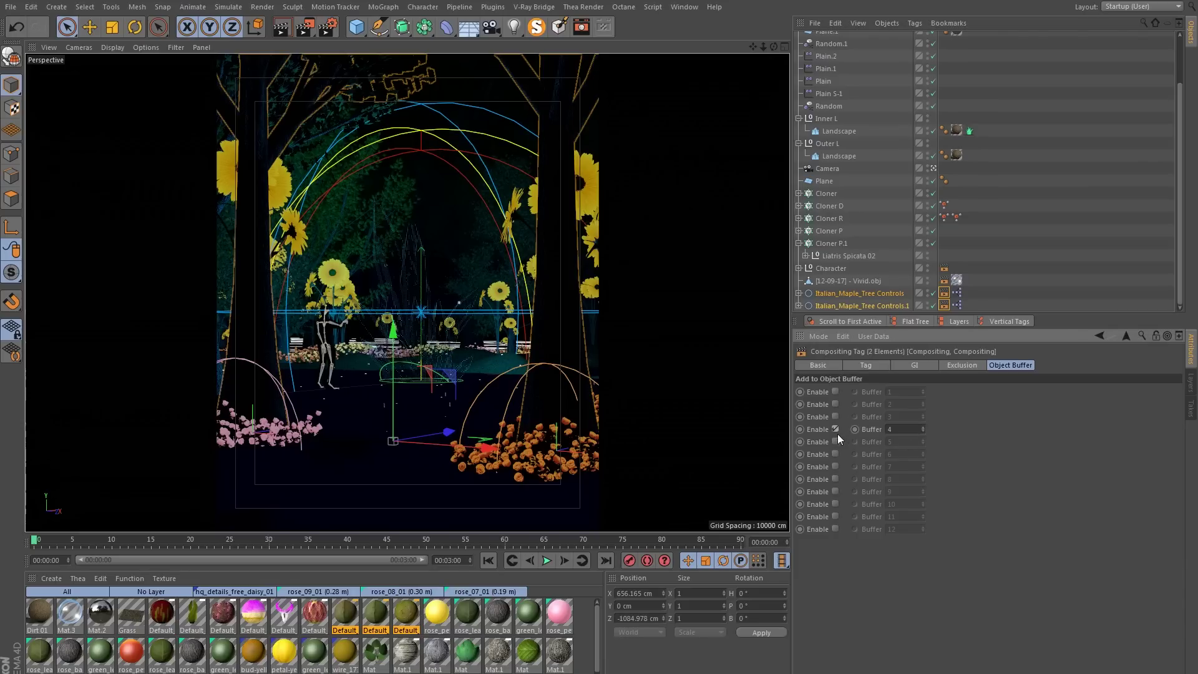
- Add four Object Buffer passes to the Multi-Pass list in the render settings
left_click(328, 27)
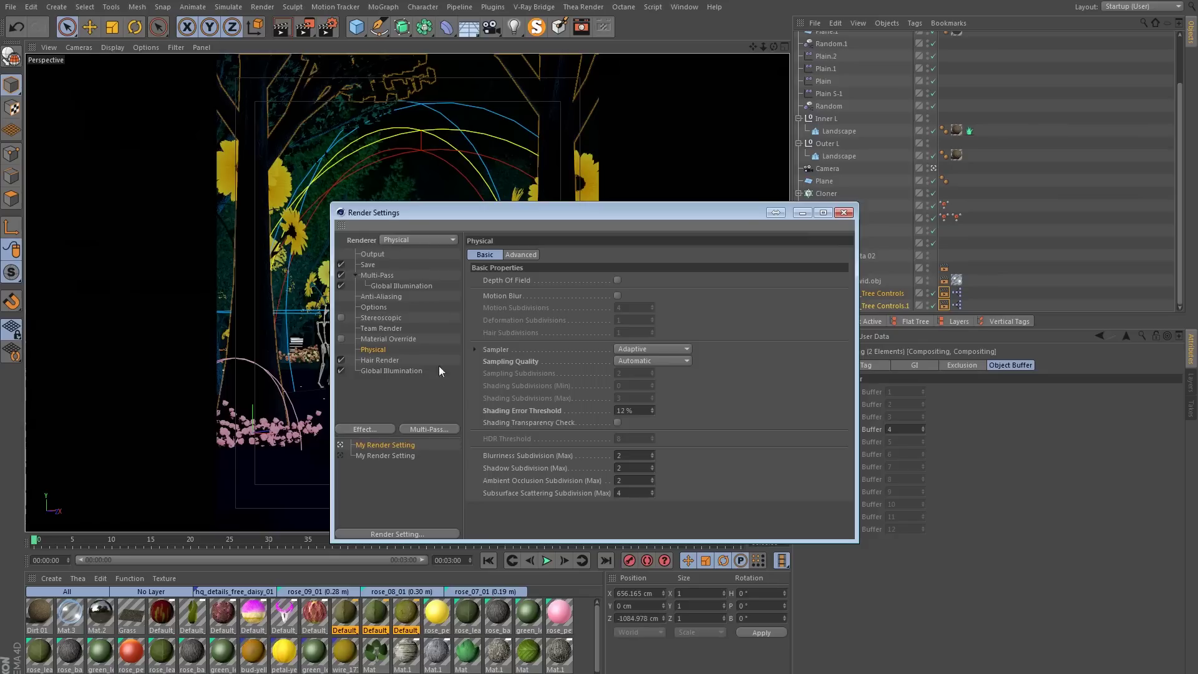
left_click(429, 428)
left_click(501, 385)
left_click(434, 430)
left_click(496, 386)
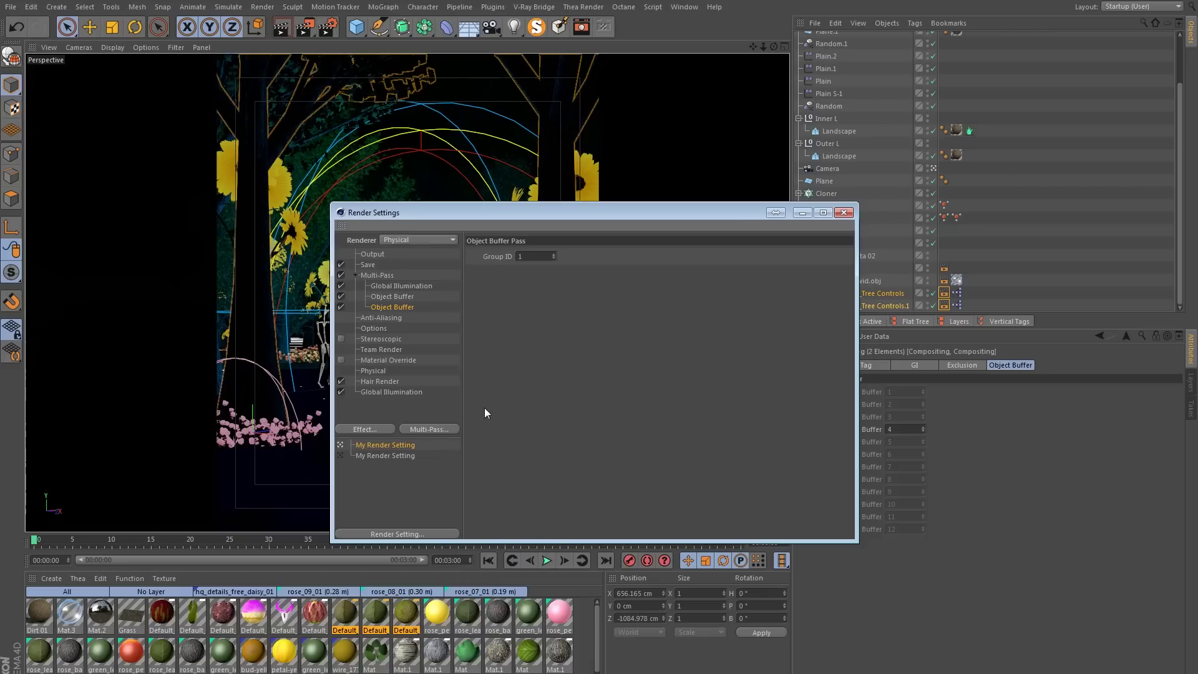
left_click(435, 429)
left_click(493, 388)
left_click(439, 431)
left_click(502, 381)
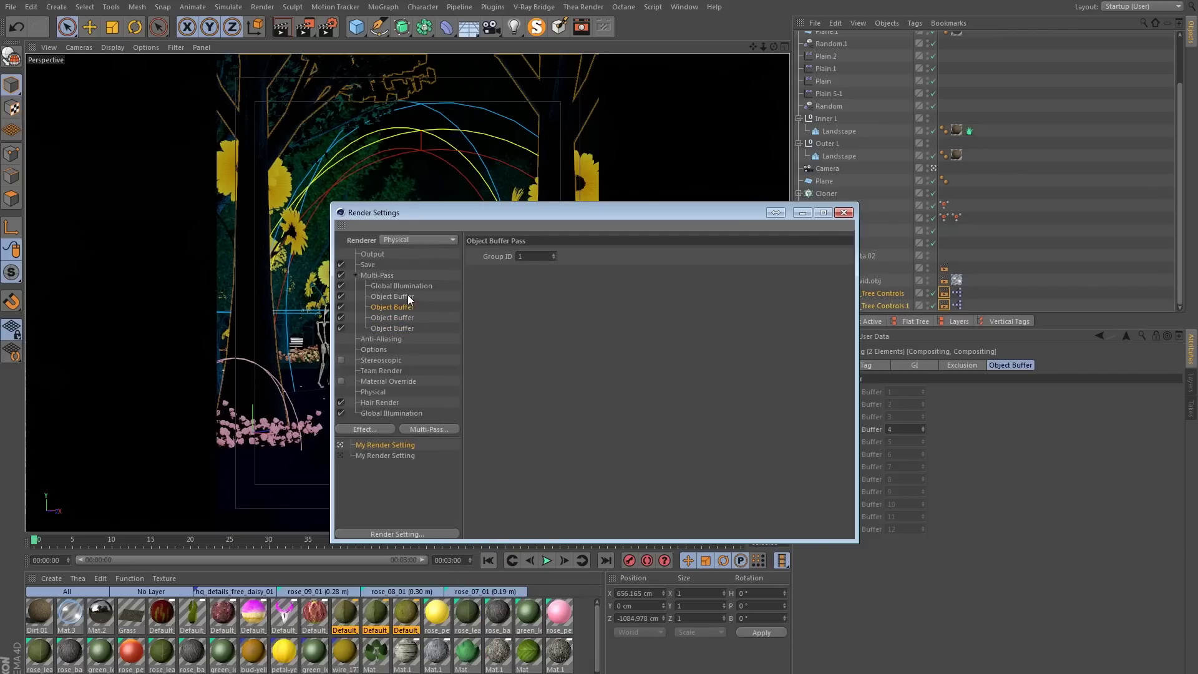
- Assign the added Object Buffer passes group IDs that match the object buffers enabled on the Compositing tags
left_click(407, 308)
left_click(543, 258)
left_click(392, 328)
key("Return")
- Check the Global Illumination and Output settings, and close the render settings
left_click(387, 413)
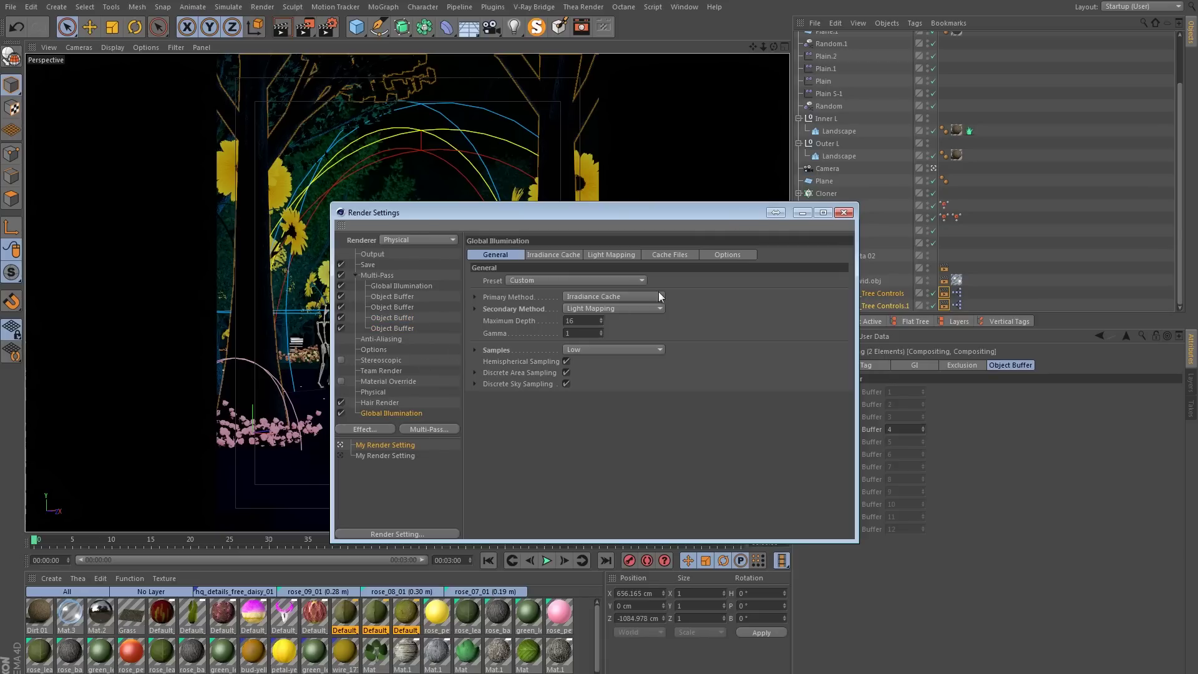
left_click(373, 256)
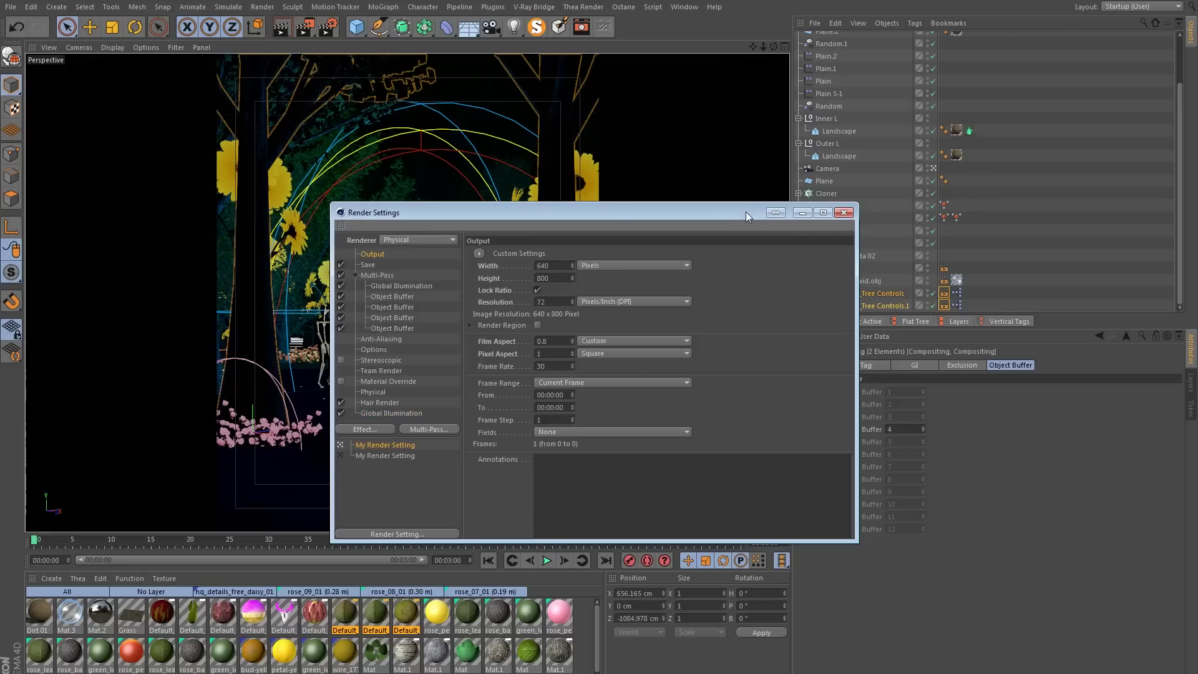
left_click(845, 211)
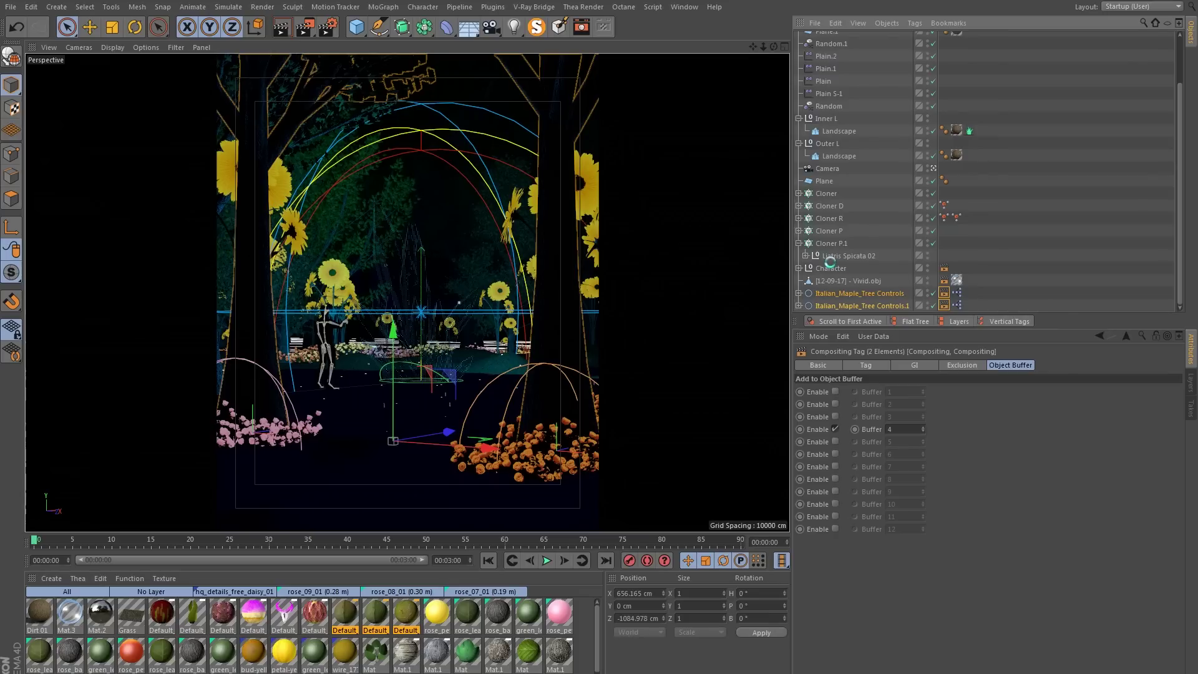
- Turn off the crystal's visibility in the editor and the renderer, and render the scene to the Picture Viewer
left_click(830, 282)
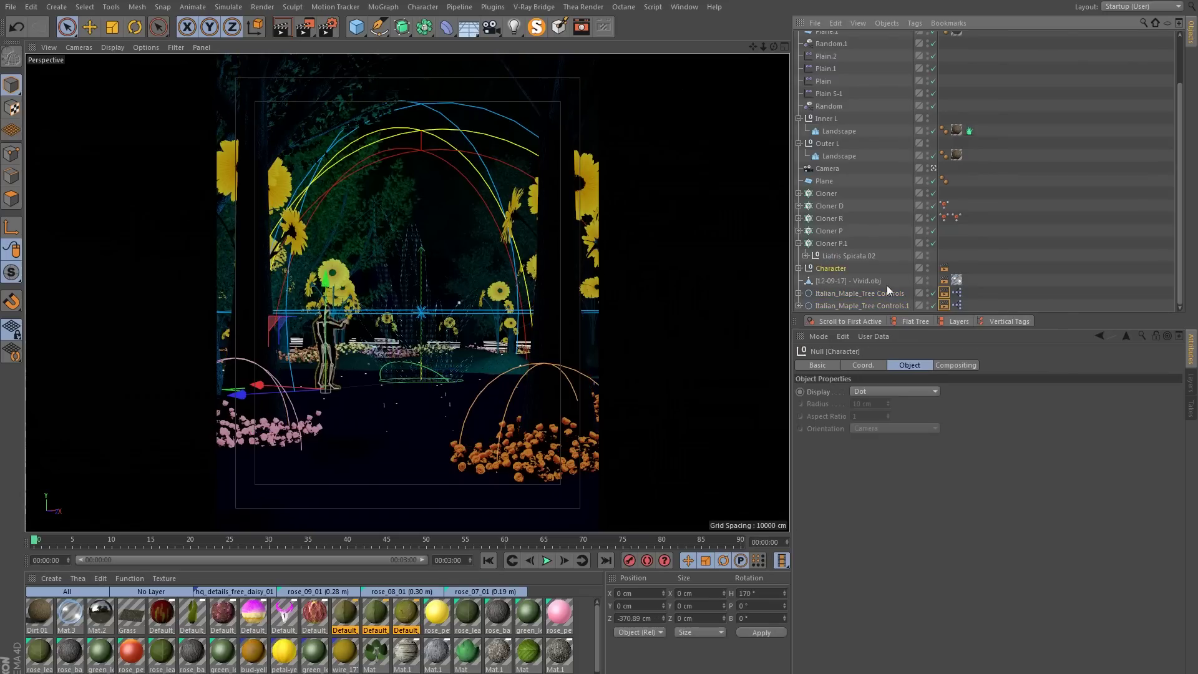
double_click(929, 281, "ctrl")
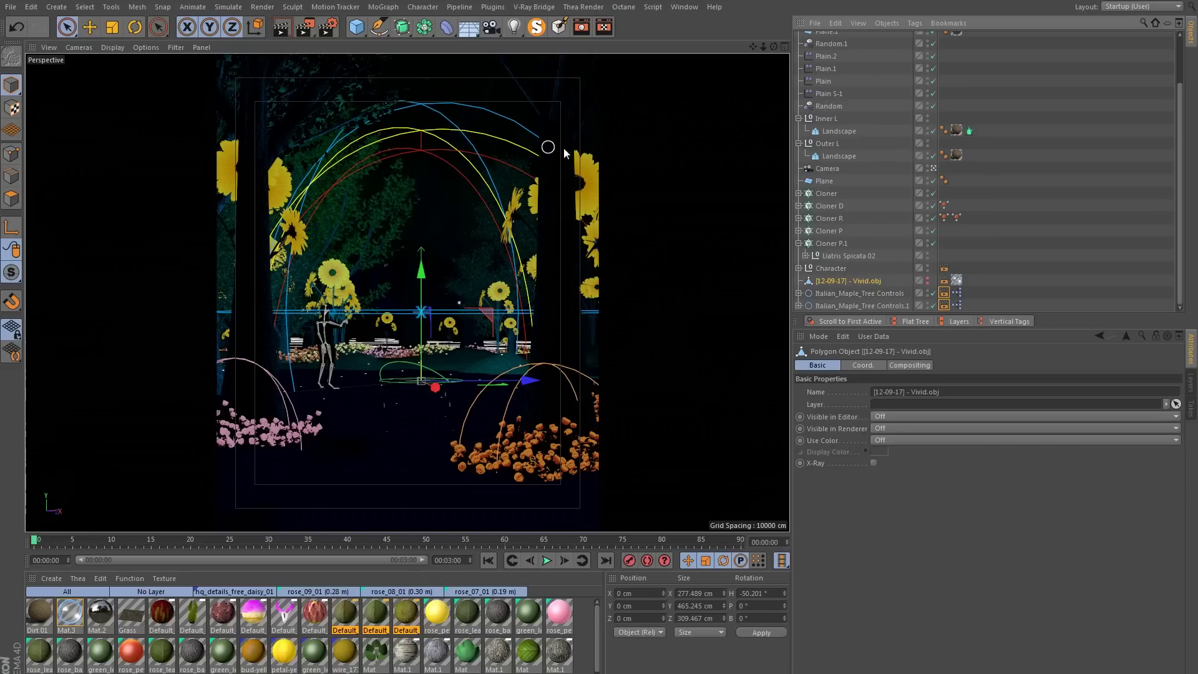
left_click(306, 26)
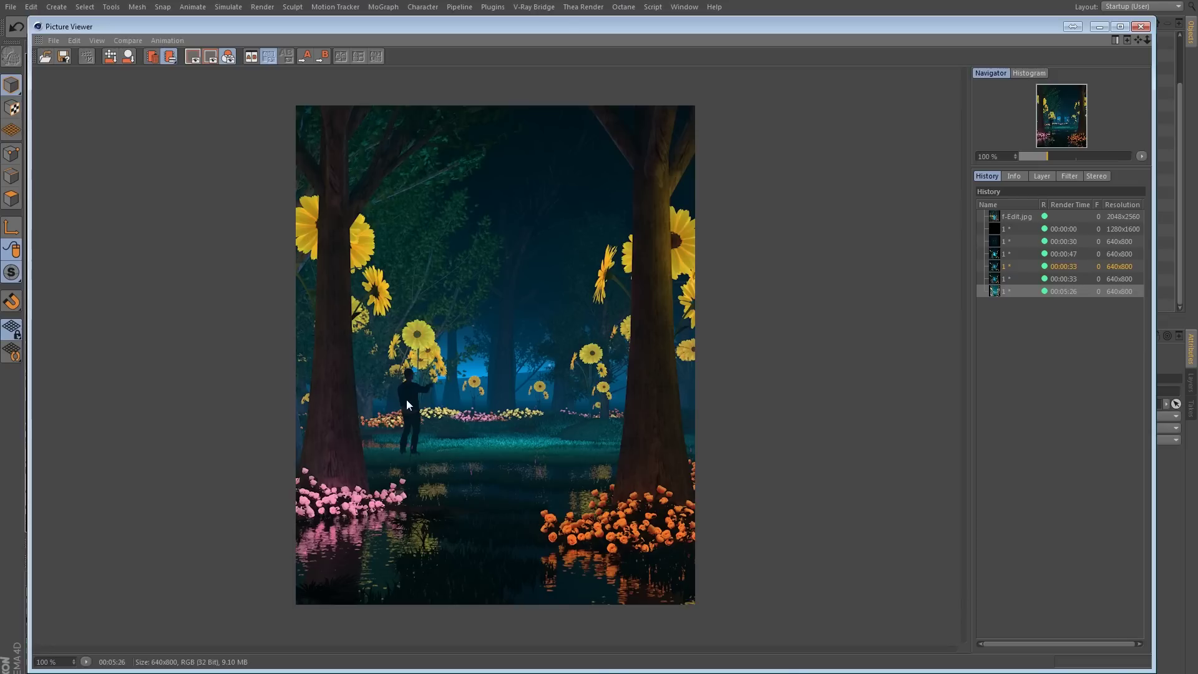
- Compare the new crystal-free render with the previous crystal render in the Picture Viewer history
left_click(1014, 279)
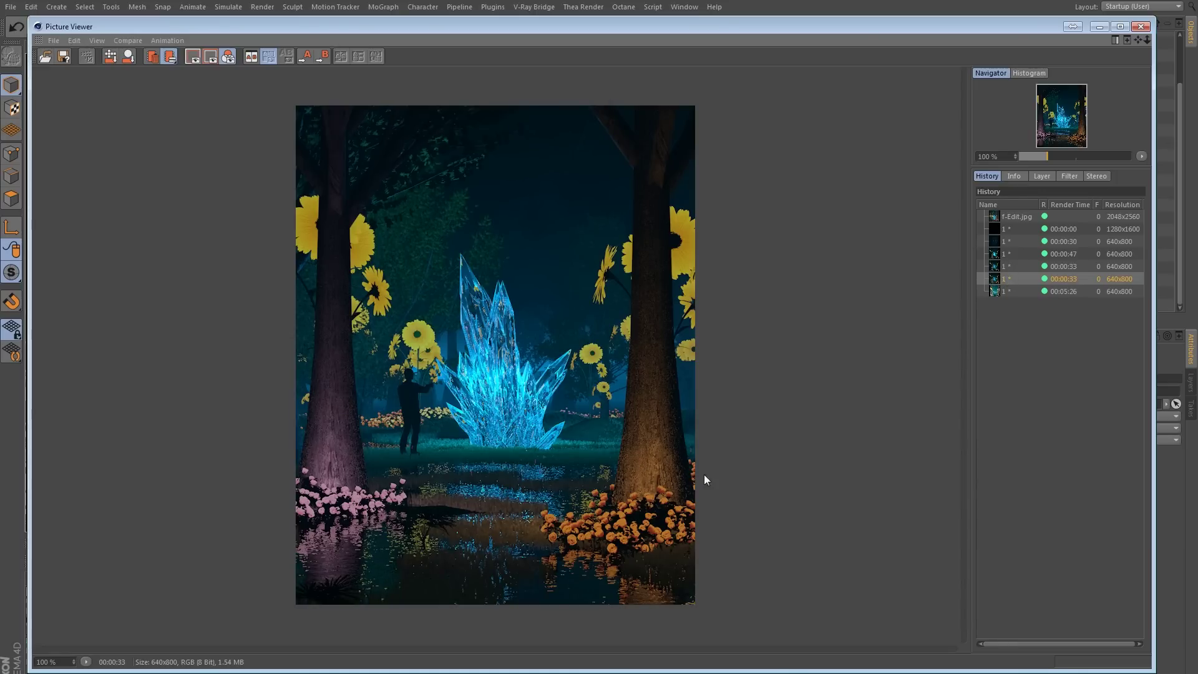
left_click(1011, 292)
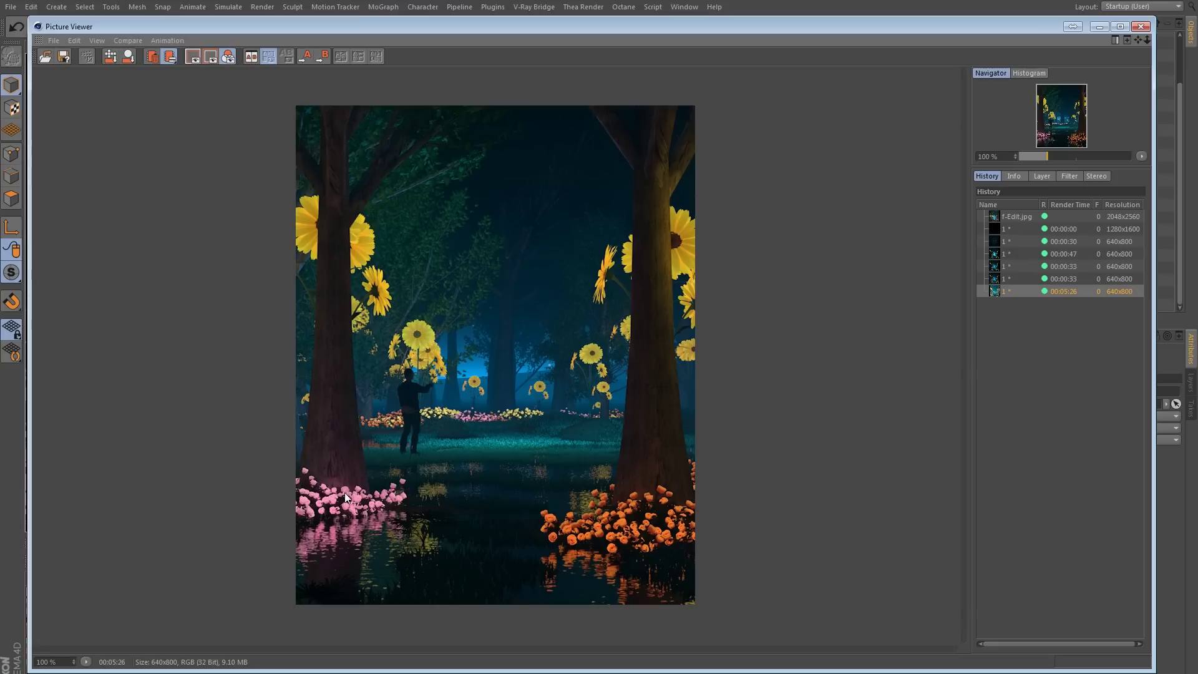
- Inspect the finished render's Global Illumination and Object Buffer 1 to 4 passes individually, and close the Picture Viewer
left_click(1042, 176)
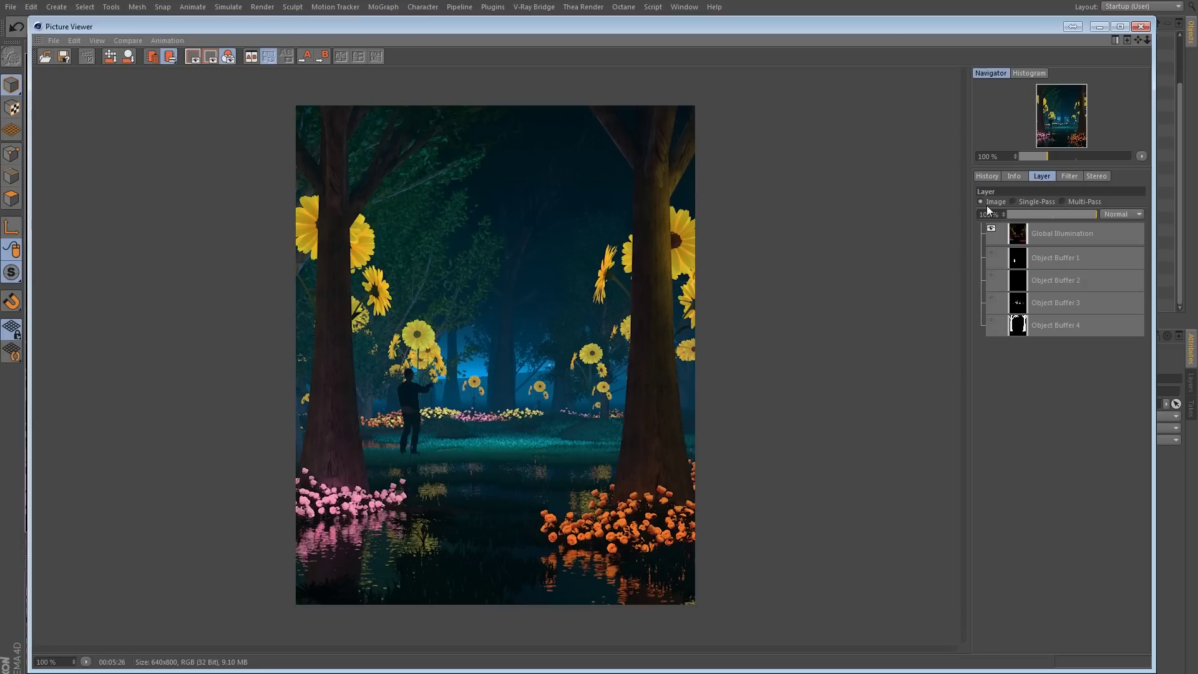
left_click(1013, 201)
left_click(1057, 236)
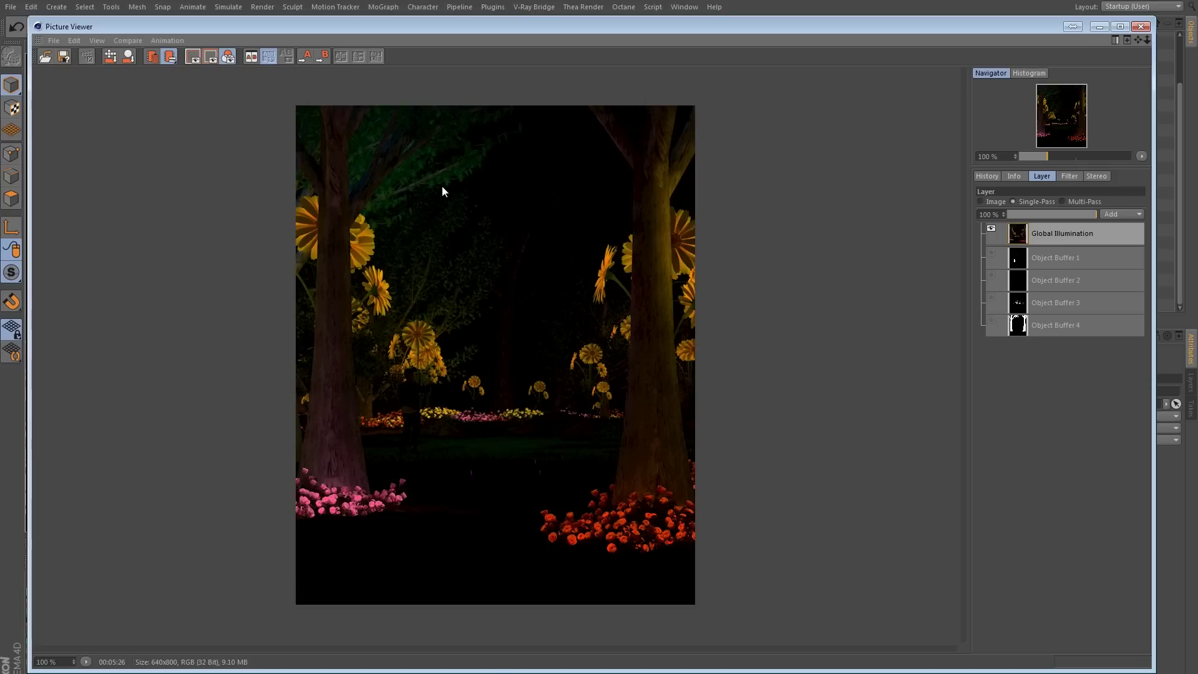
left_click(1066, 259)
left_click(1055, 282)
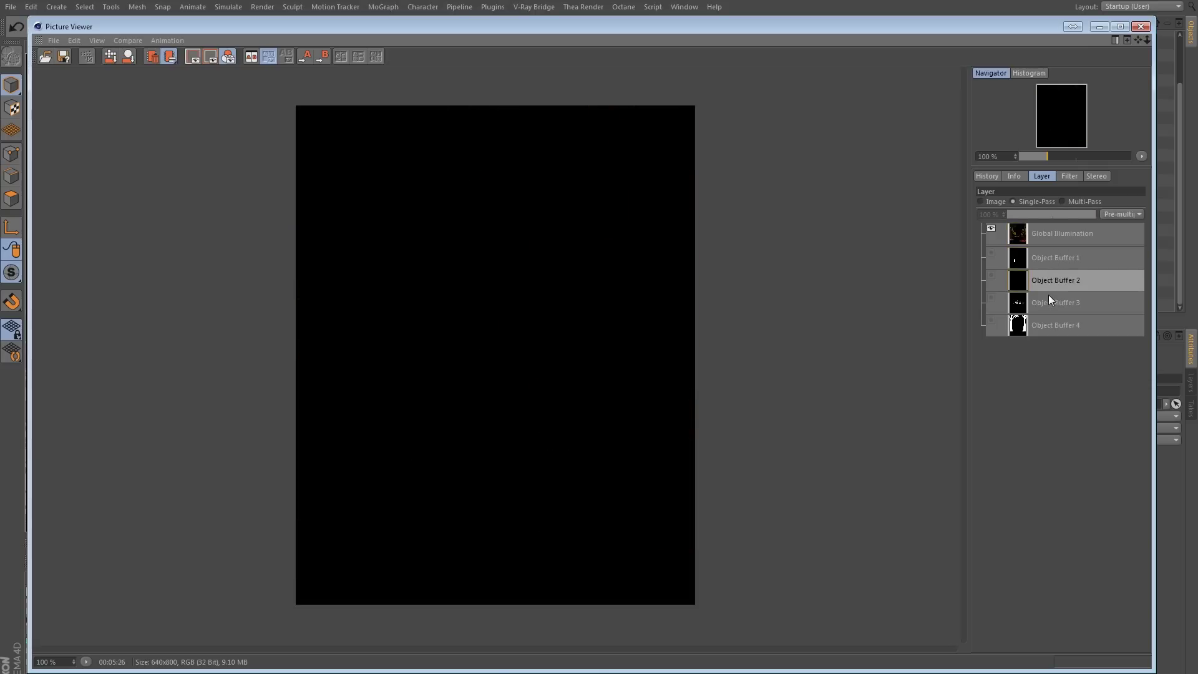
left_click(1050, 302)
left_click(1052, 323)
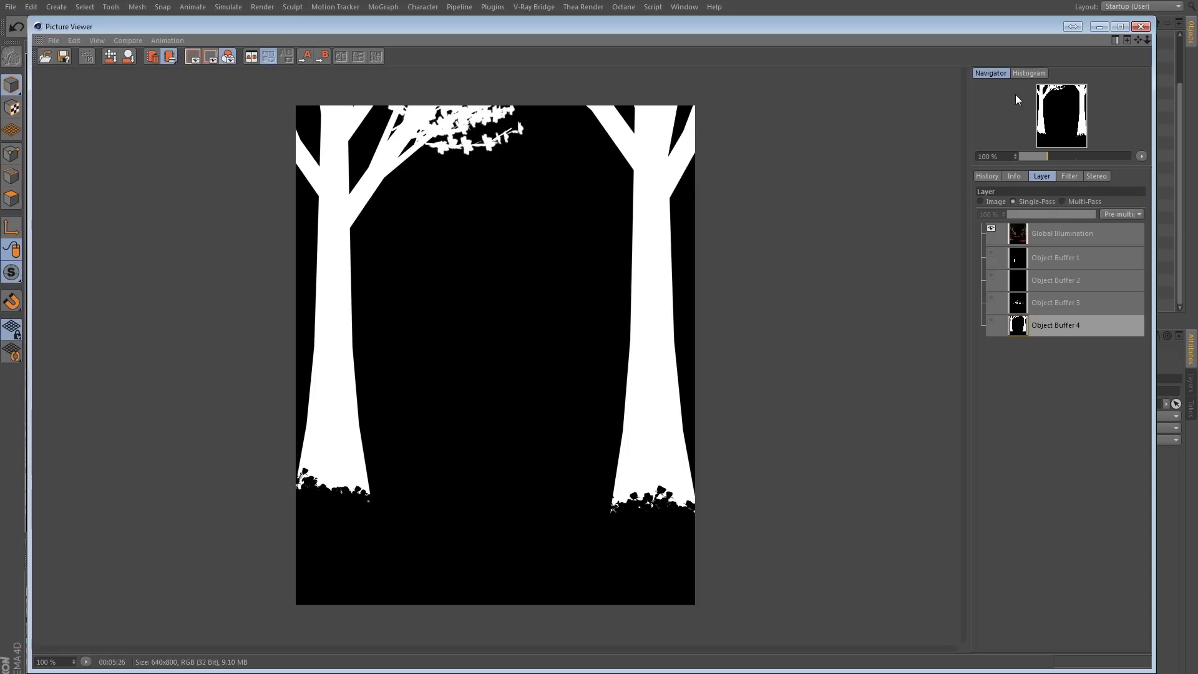
left_click(1139, 26)
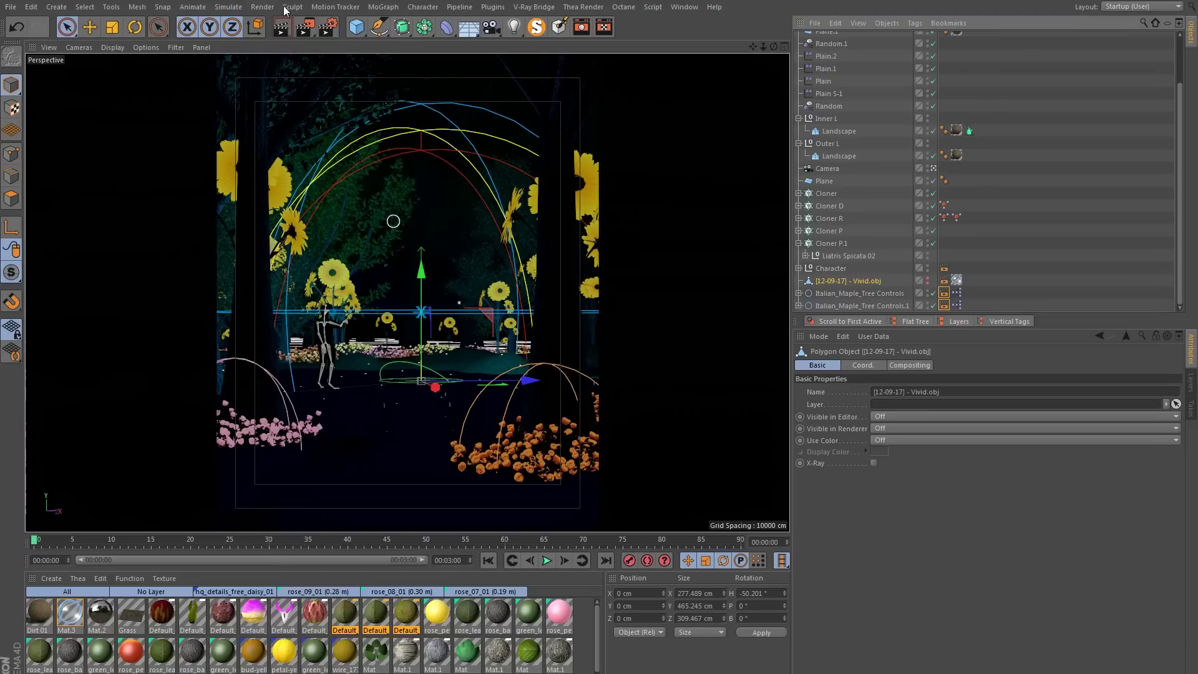
- Render the scene to the Picture Viewer with the crystal's visibility back at Default and Global Illumination turned off
left_click(330, 28)
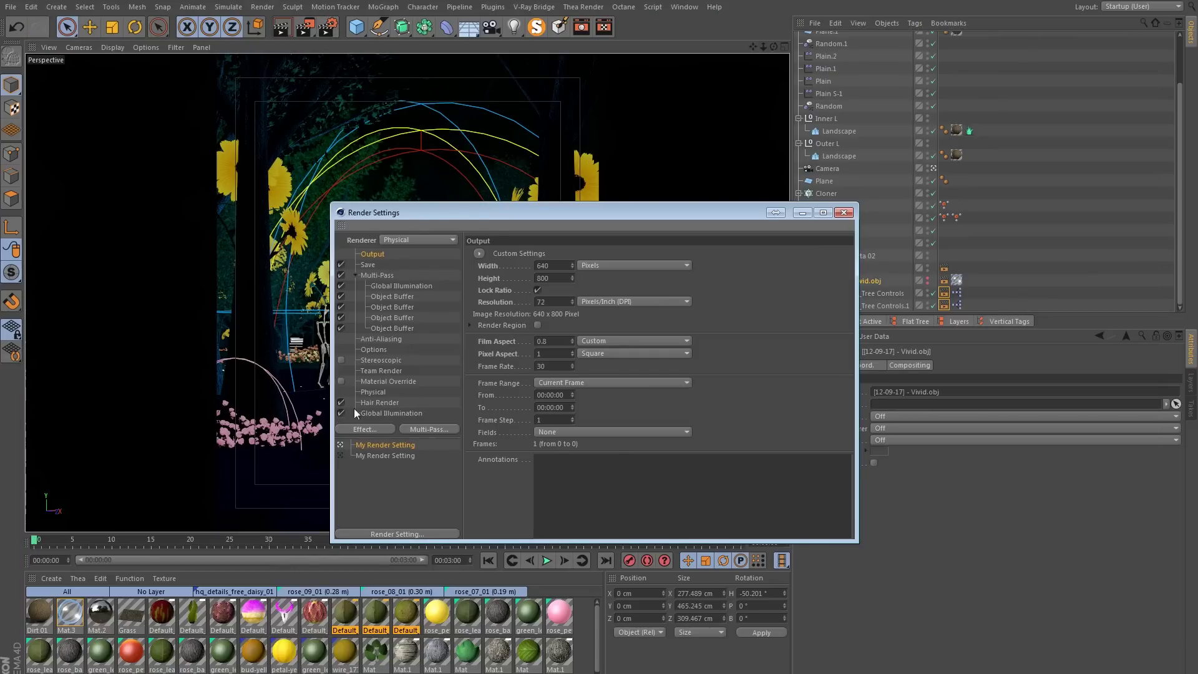
left_click(843, 212)
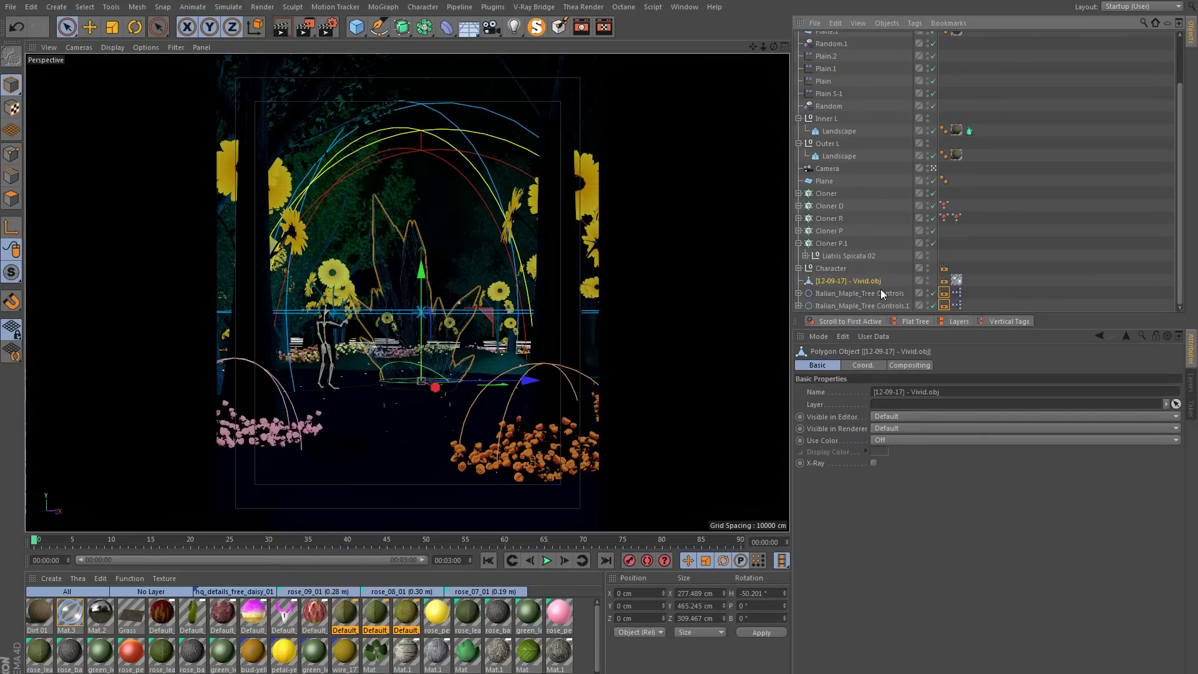
left_click(330, 28)
left_click(368, 265)
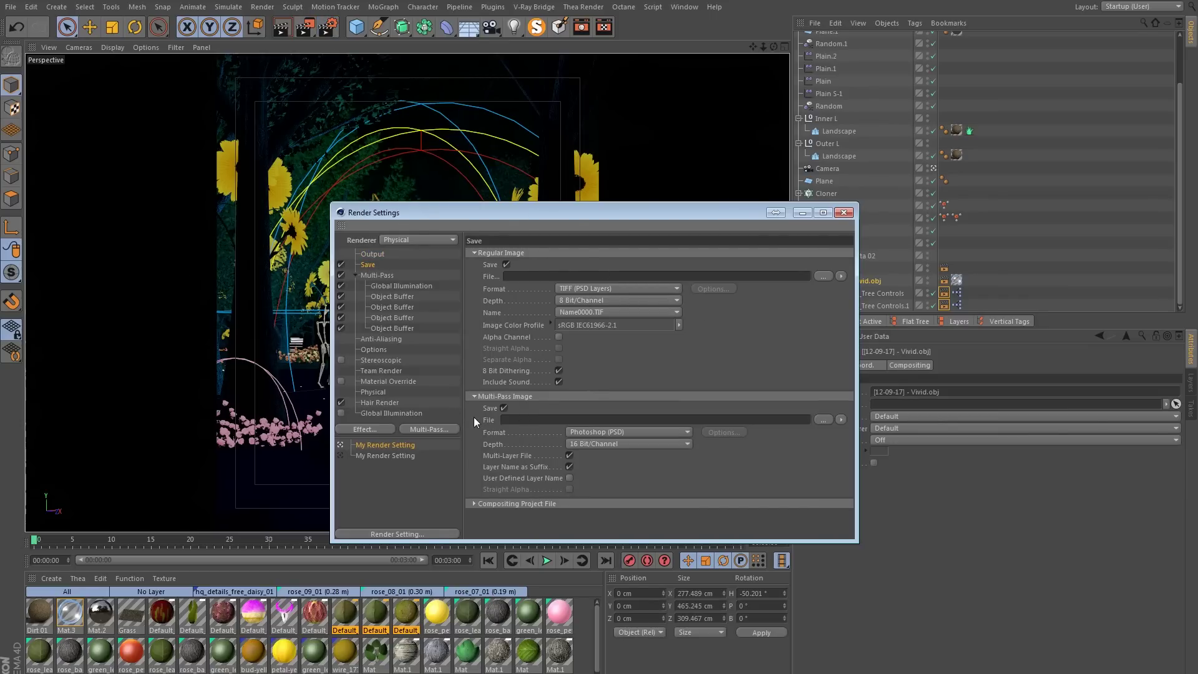
left_click(304, 26)
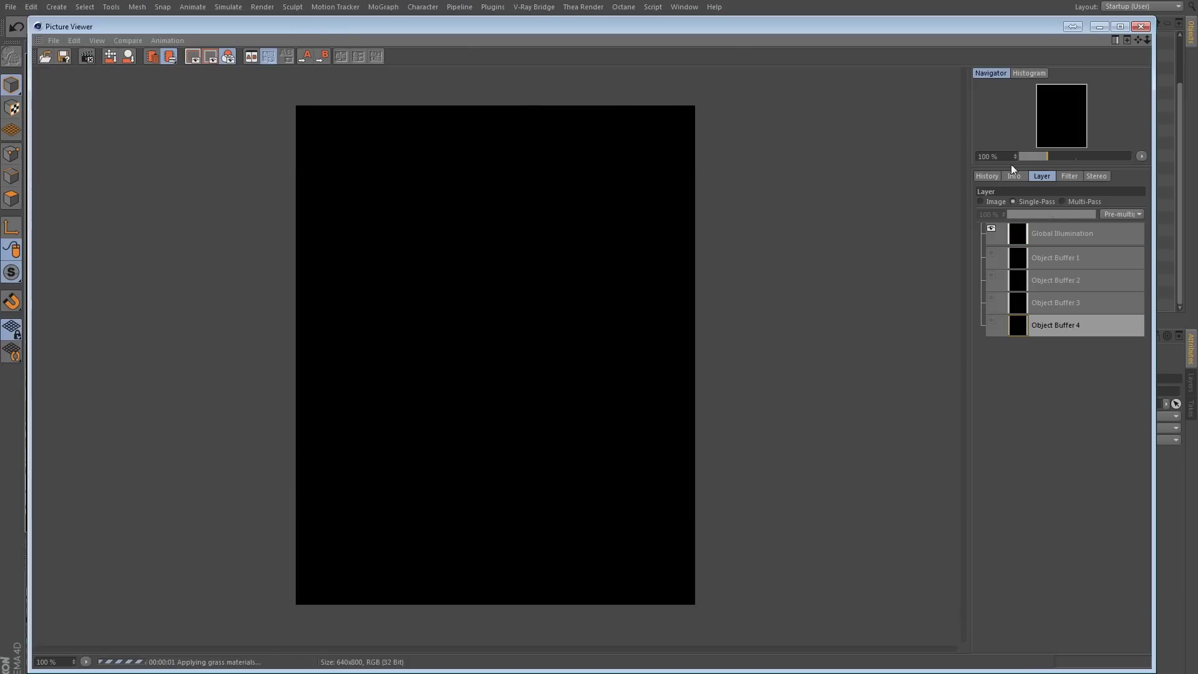
- Compare the finished crystal-free render with the newly started render in the Picture Viewer history
left_click(986, 176)
left_click(1067, 291)
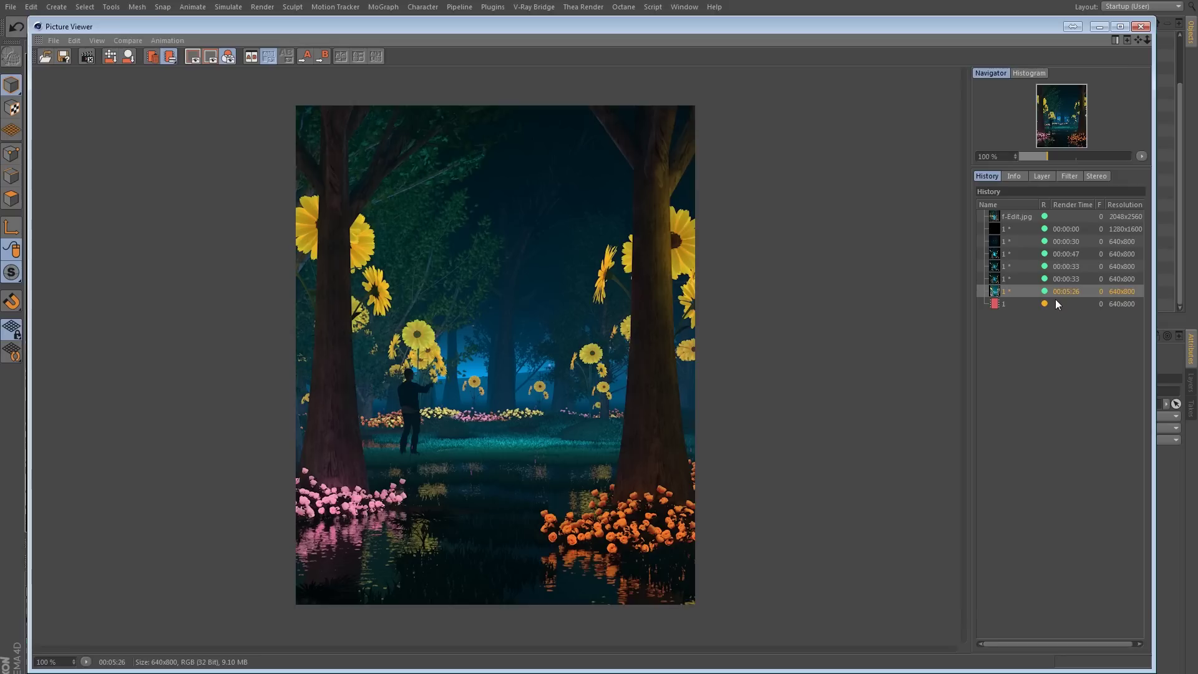
left_click(1005, 304)
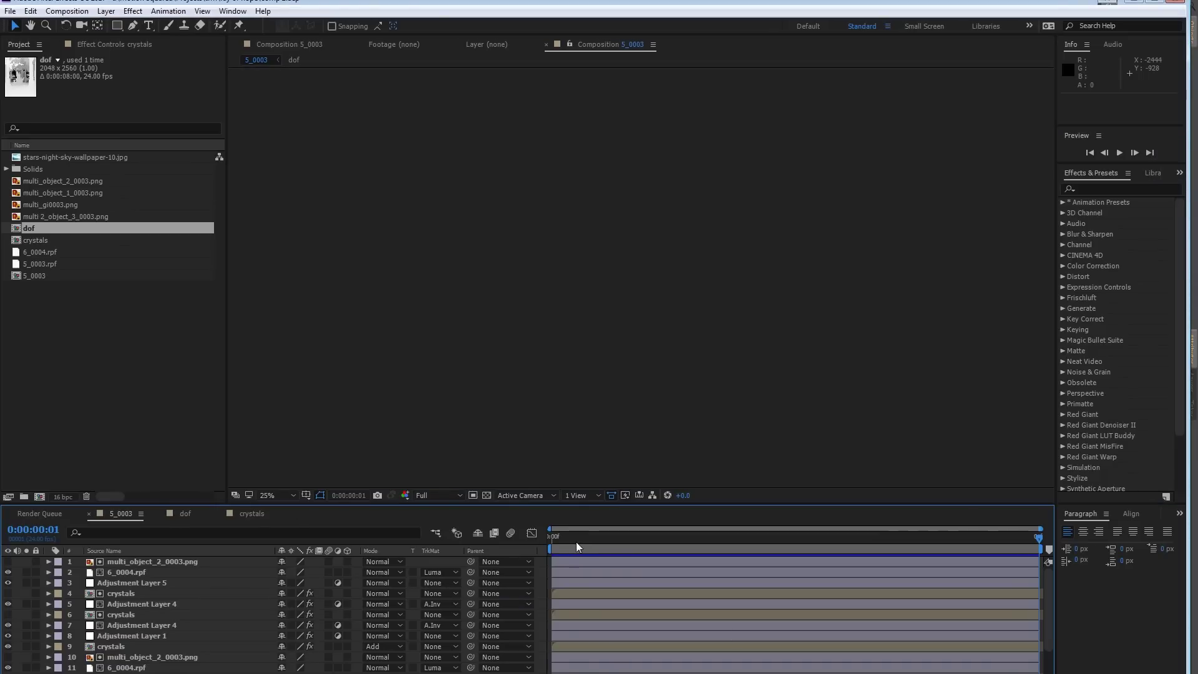
- Switch to After Effects and examine the first frame and layer stack of the 5_0003 composition
left_click(555, 538)
key("space")
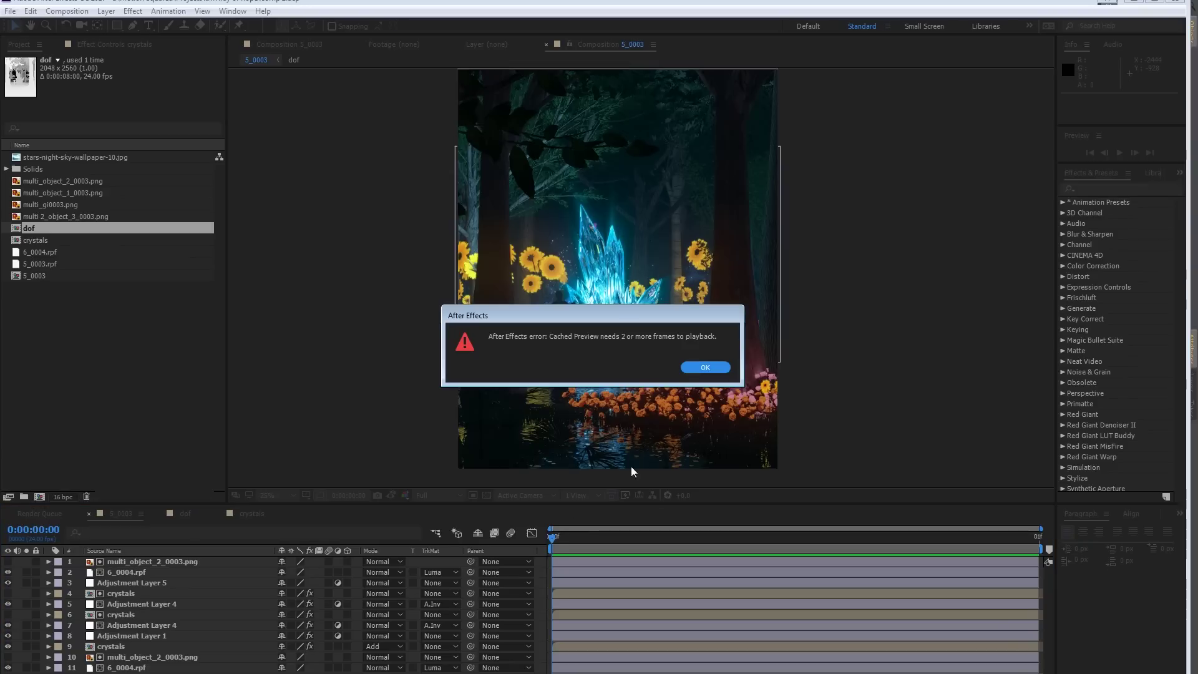
left_click(696, 368)
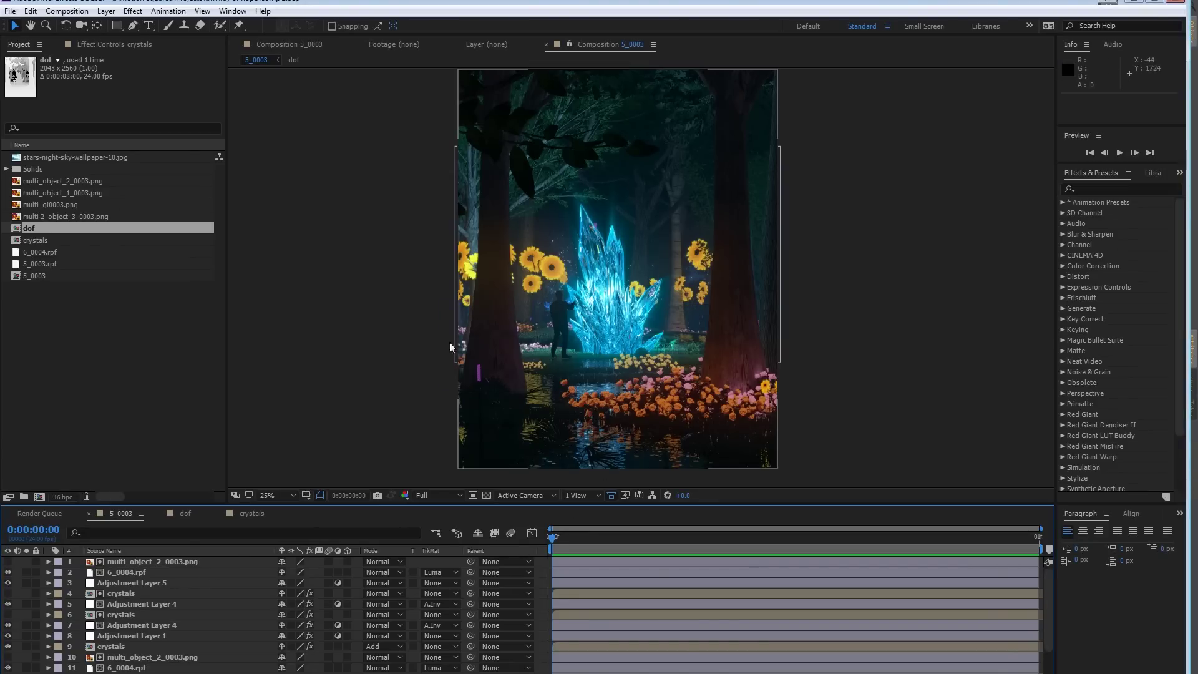
key("period")
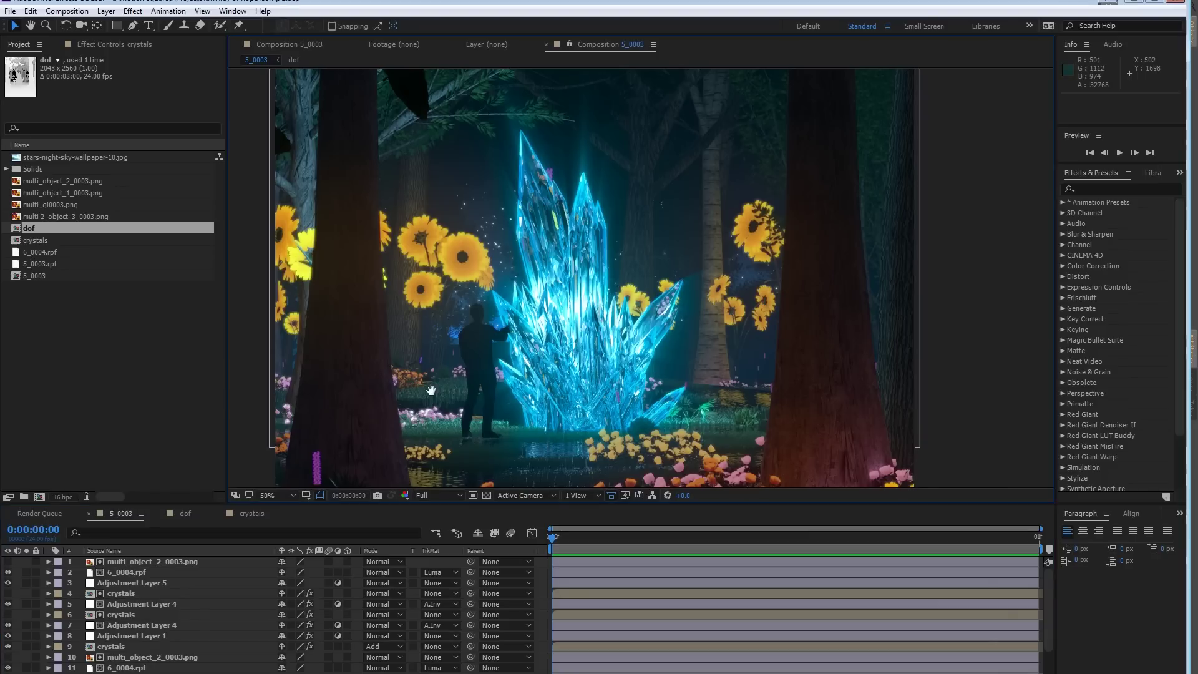
left_click_drag(471, 371, 483, 352)
left_click_drag(369, 505, 361, 439)
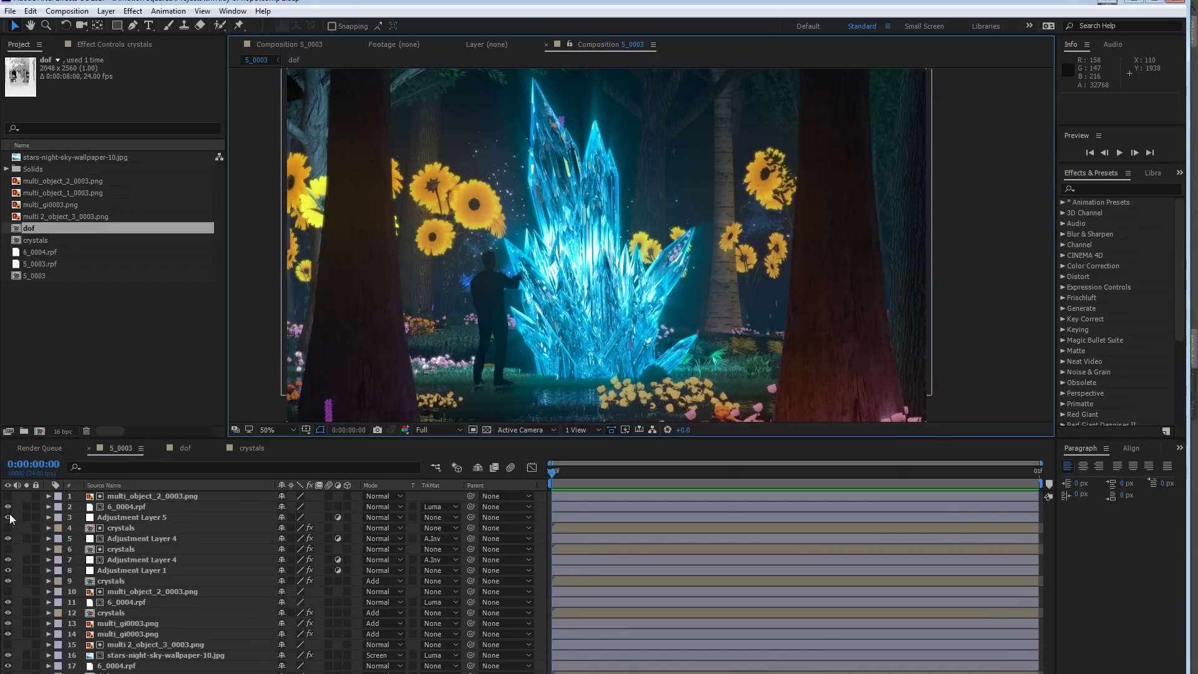
- Open the crystals composition and check the isolated crystal against the transparency grid
left_click(128, 613)
double_click(117, 619)
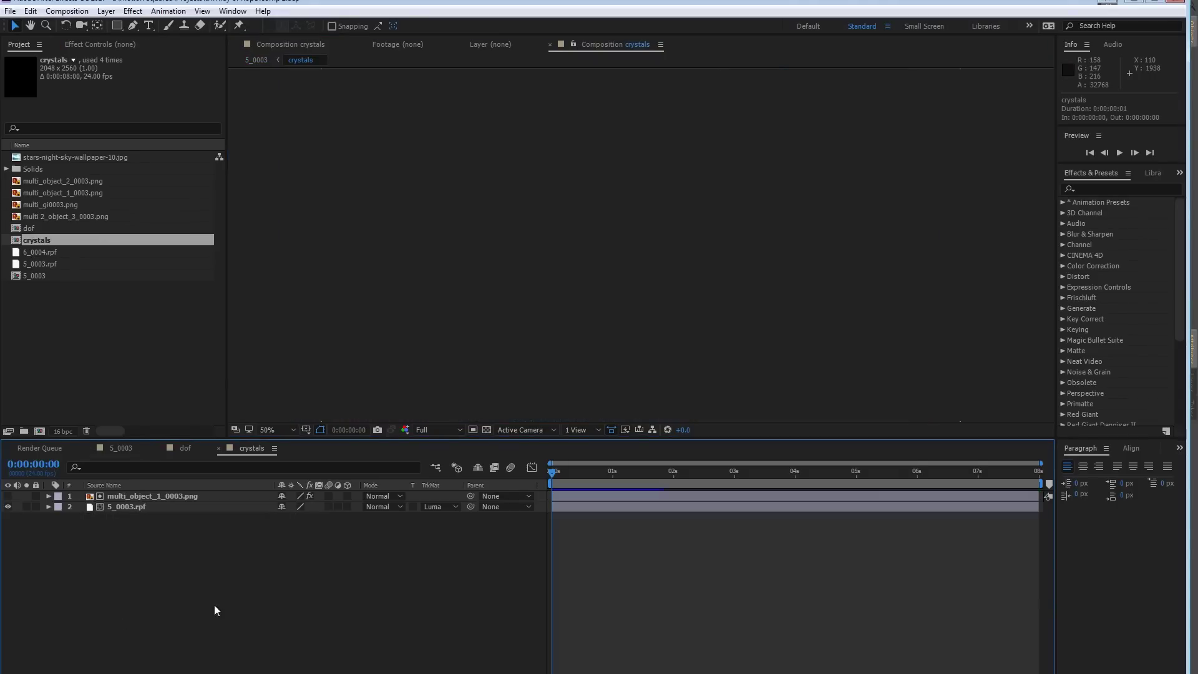
scroll(570, 333, "up", 2)
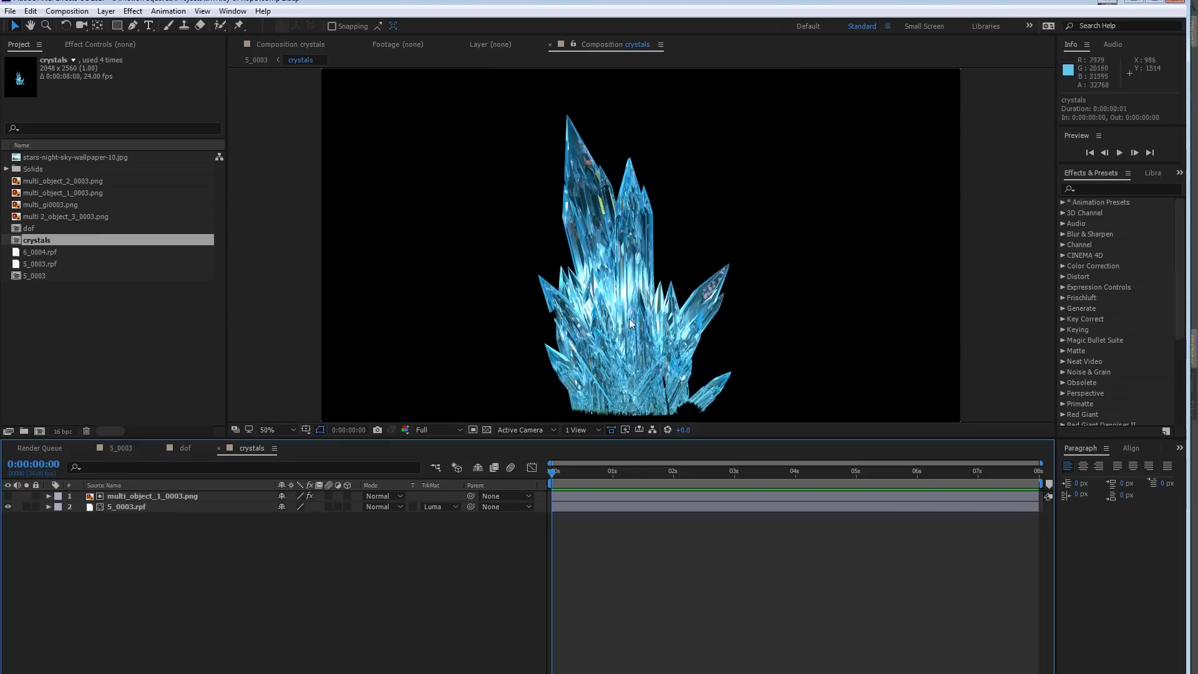
left_click(486, 430)
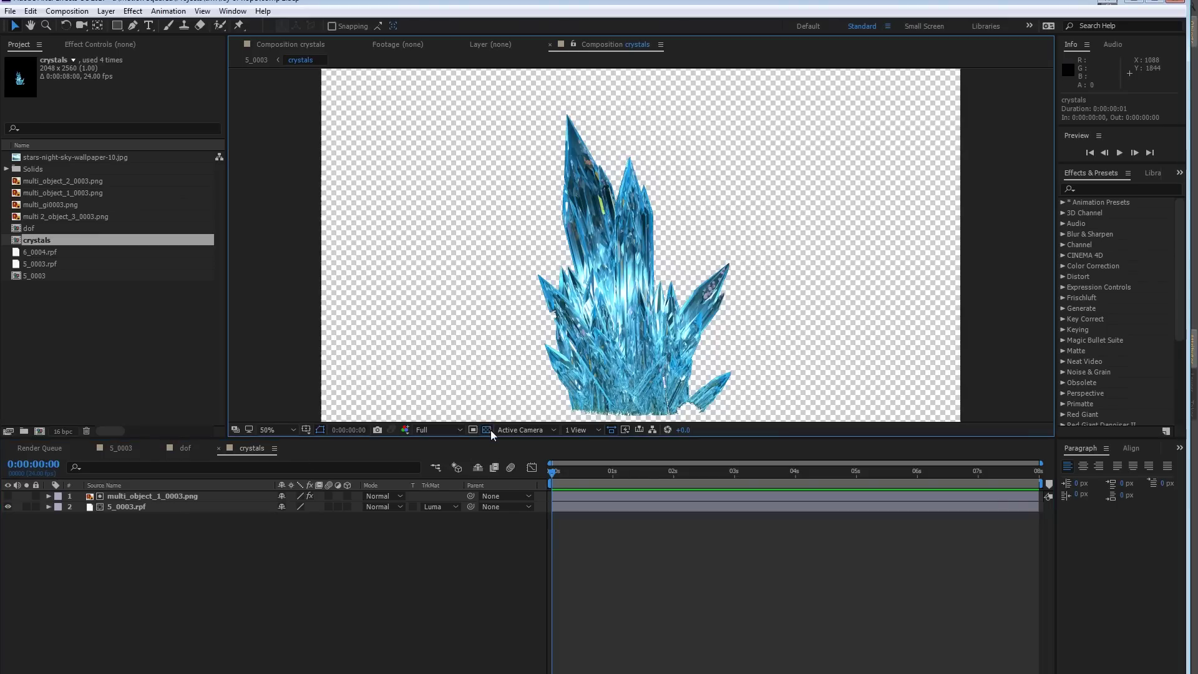
left_click(488, 431)
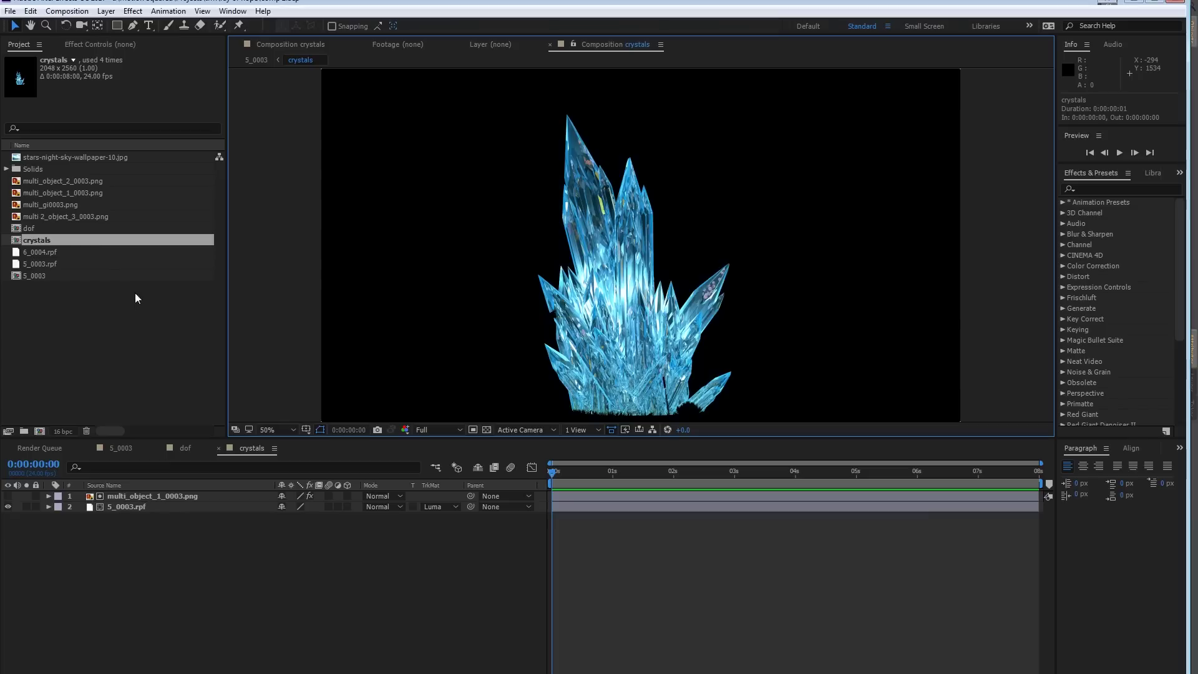
- View the crystal's object buffer image multi_object_1_0003.png as source footage
left_click(80, 182)
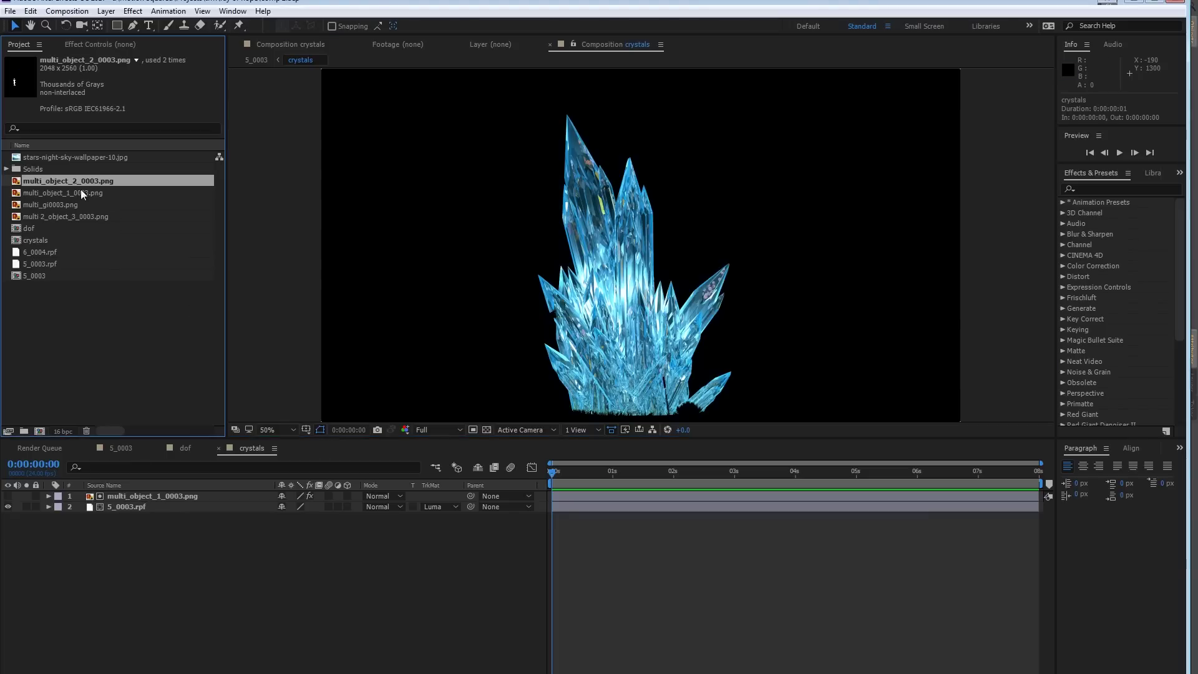
left_click(38, 193)
double_click(15, 194)
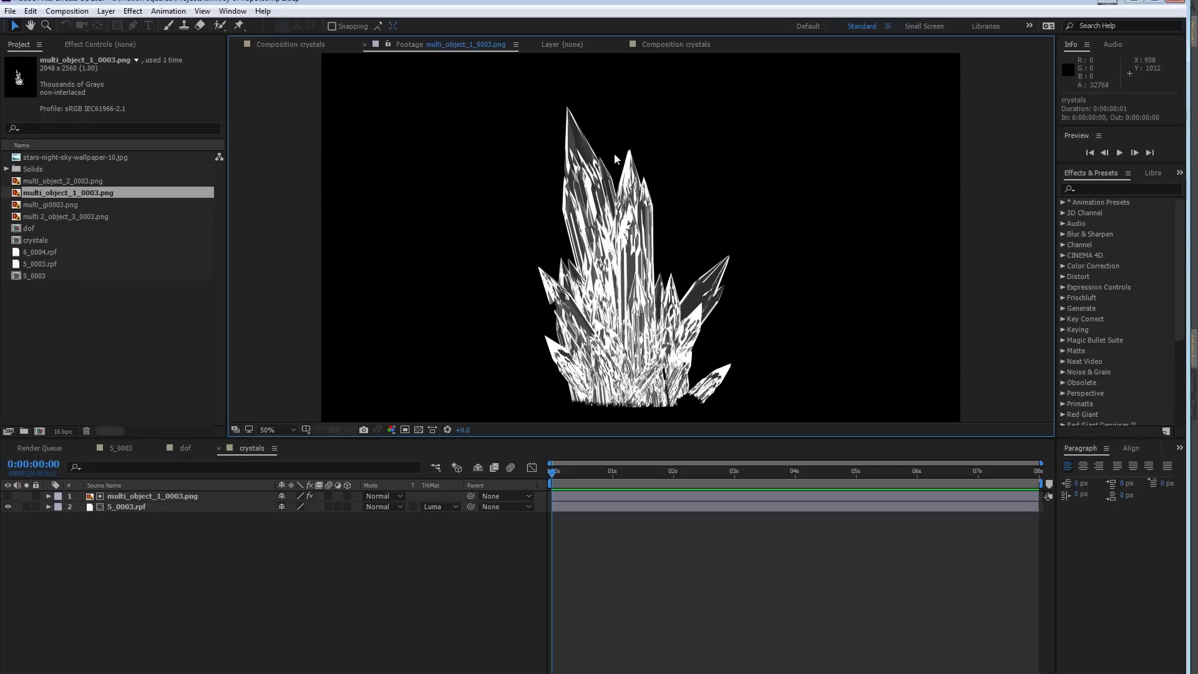
- Show the multi_object_1_0003.png matte layer, compare it with and without Levels, and set the Levels Input White to 128.5
left_click(206, 496)
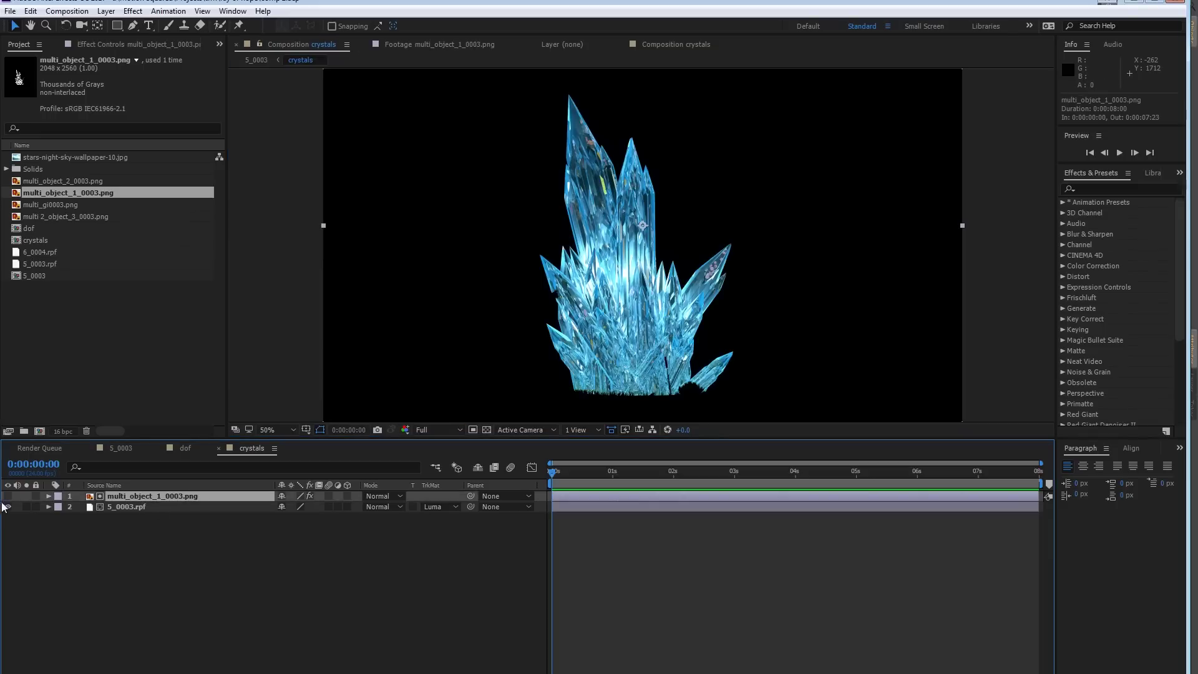
left_click(8, 496)
left_click(138, 44)
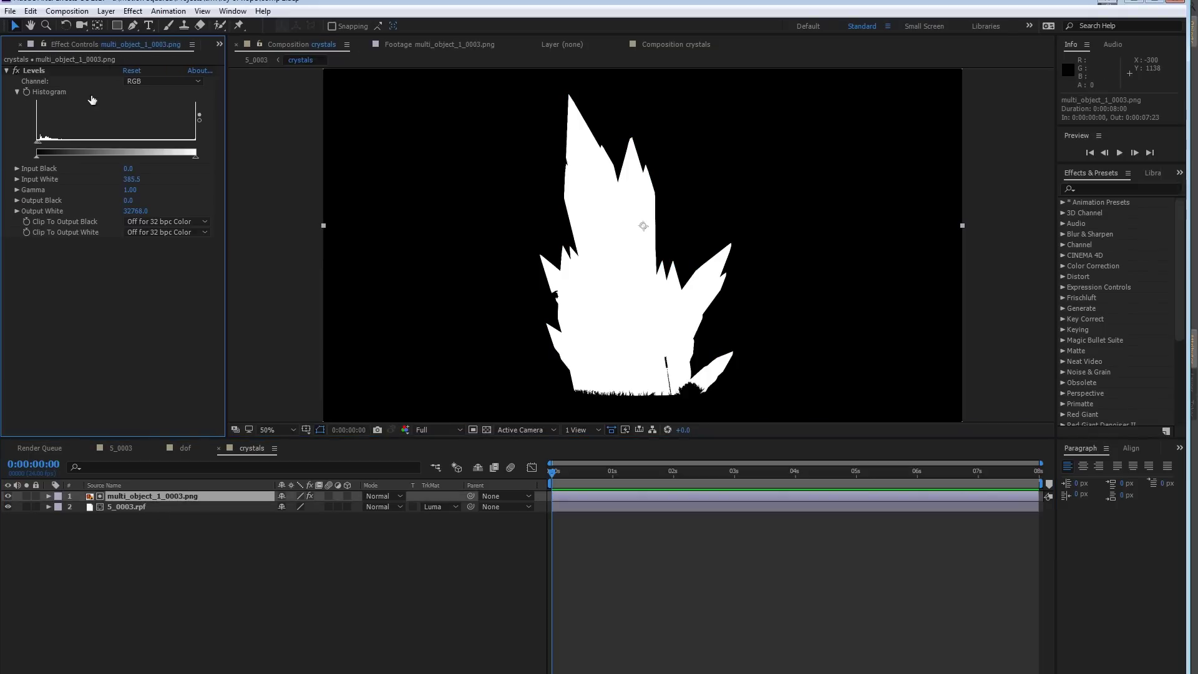
left_click(16, 71)
left_click(17, 71)
left_click(16, 71)
left_click(16, 71)
left_click(43, 147)
mouse_move(42, 147)
left_mouse_down()
mouse_move(125, 148)
mouse_move(52, 145)
left_mouse_up()
left_click_drag(43, 143, 37, 144)
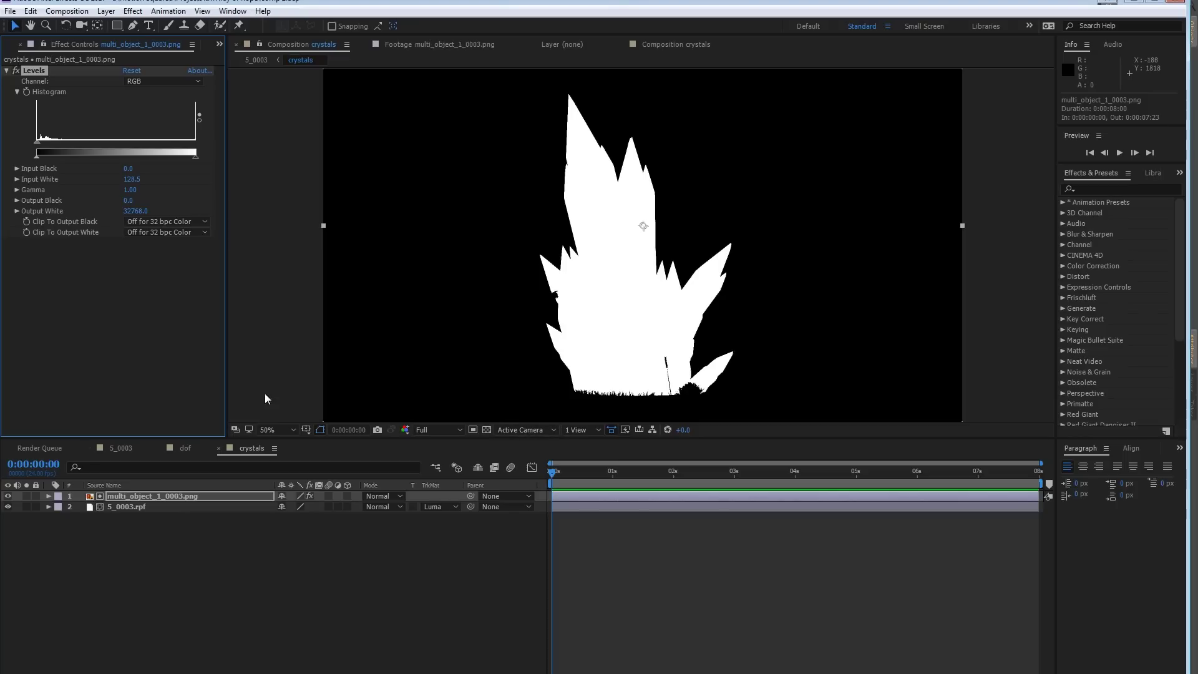
- Return to the 5_0003 composition and examine the crystal in the full composite
left_click(143, 508)
left_click(395, 557)
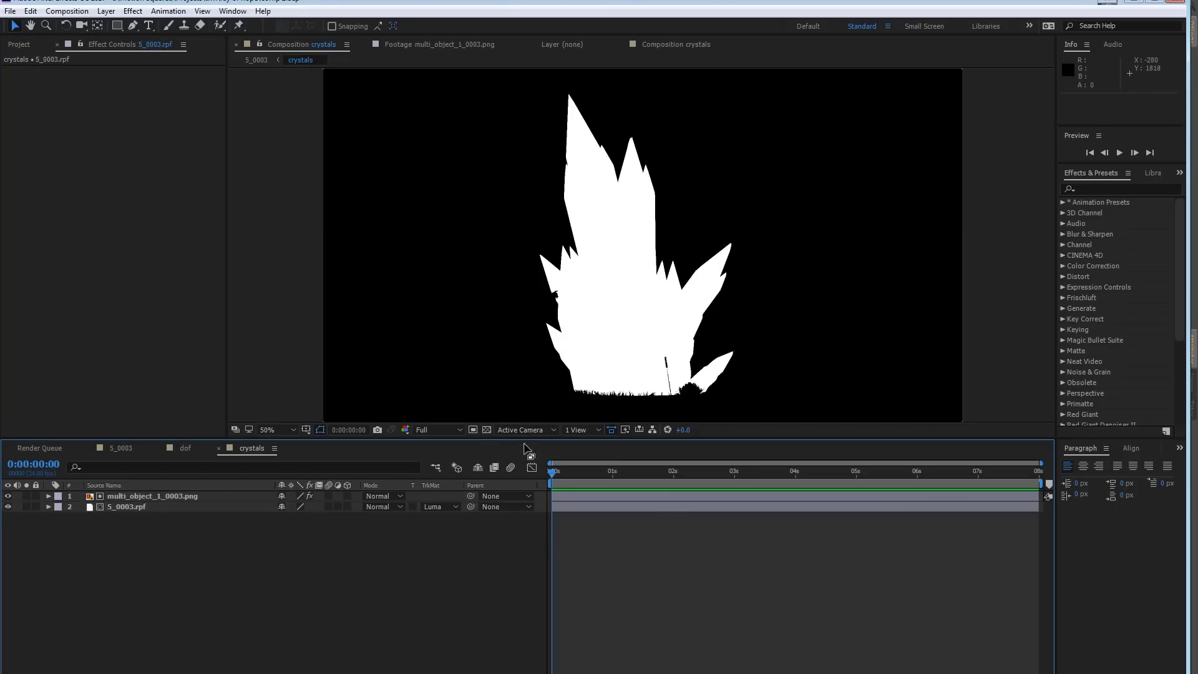
left_click(486, 429)
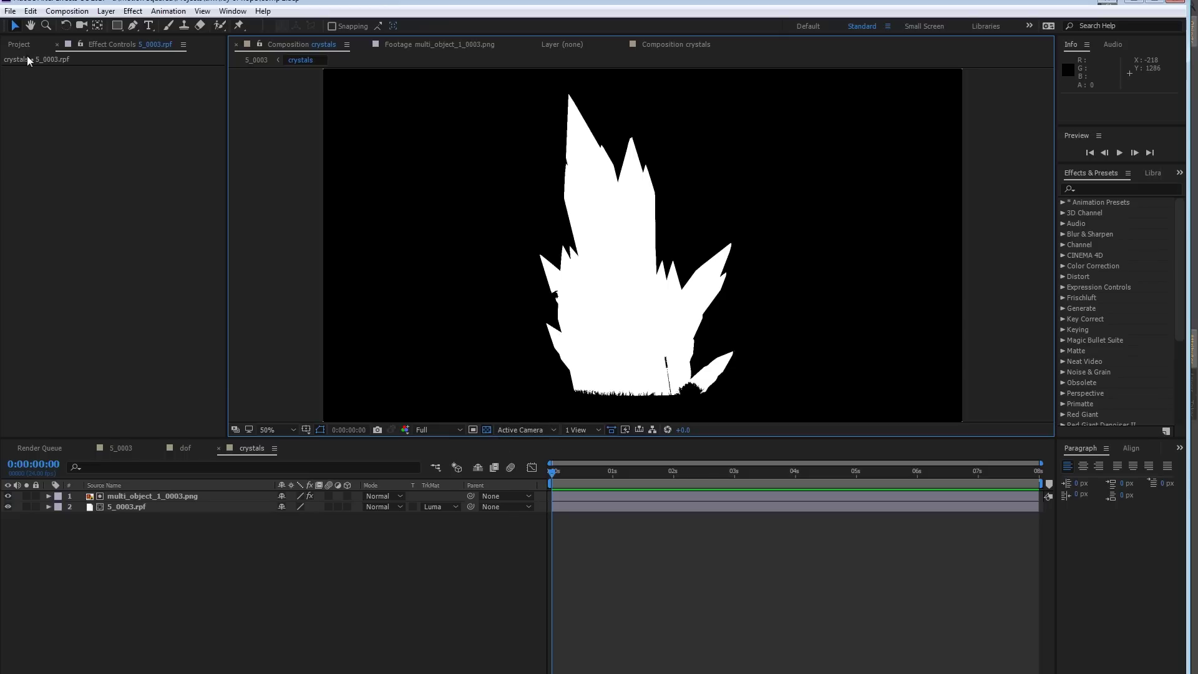
key("ctrl+0")
left_click(184, 448)
left_click(120, 448)
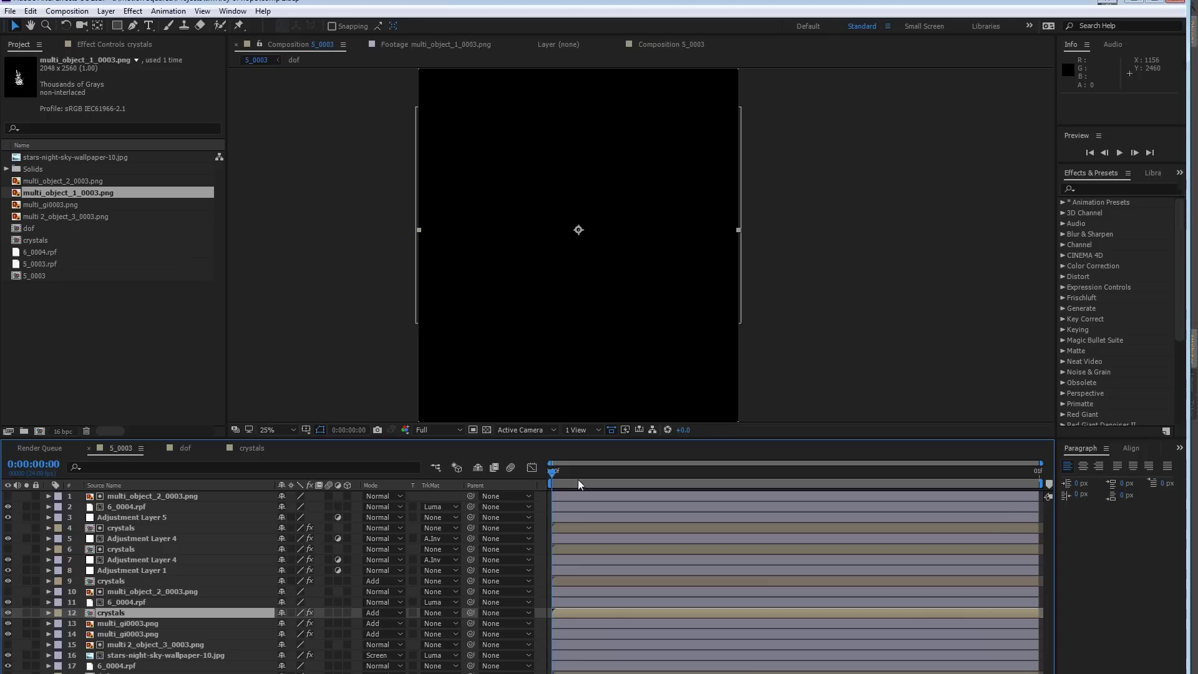
key("period")
key("period")
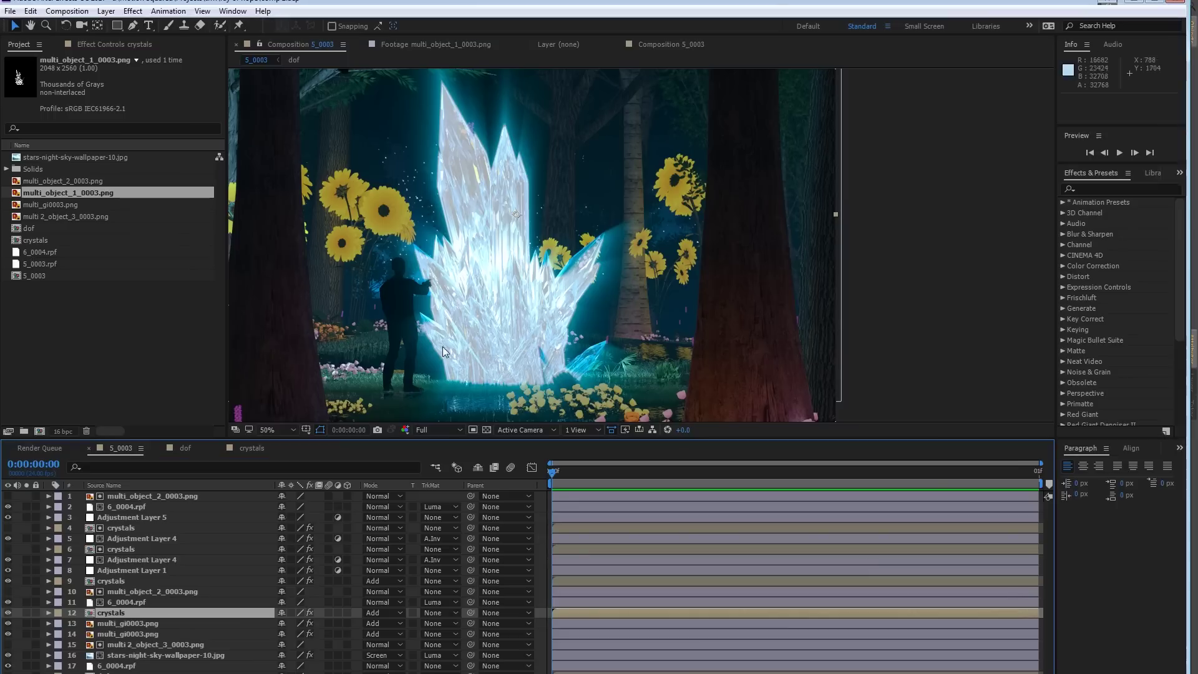
- Hide the multi_object_1_0003.png matte layer in the crystals composition and return to 5_0003
double_click(113, 613)
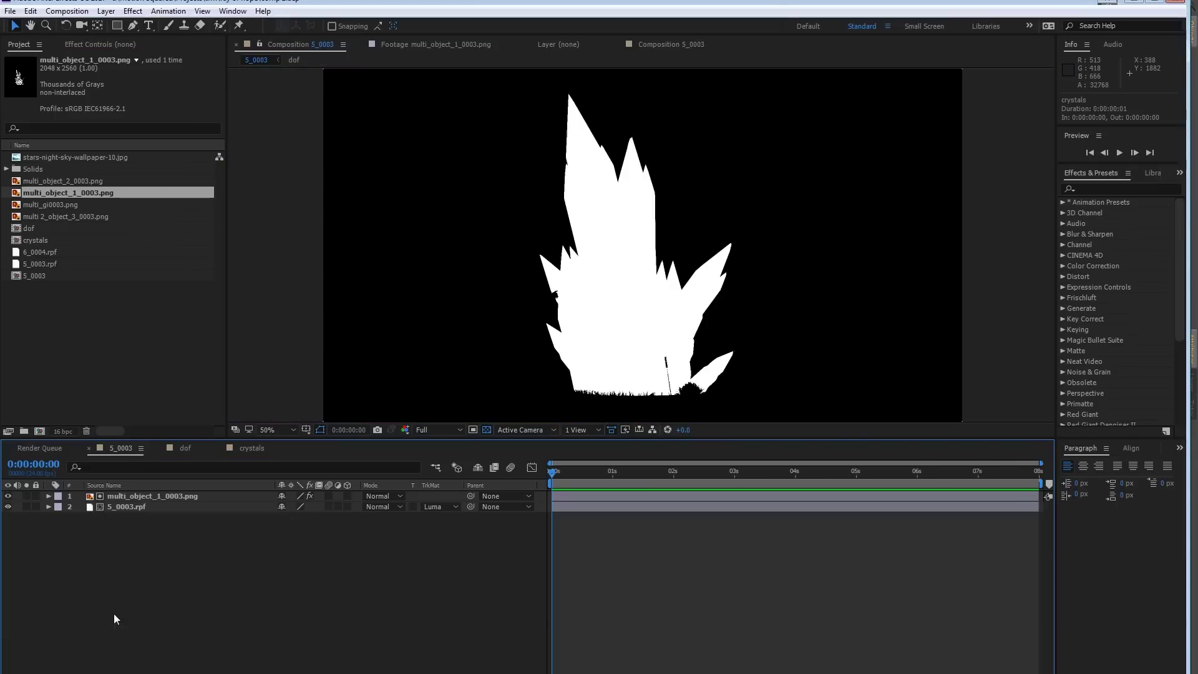
left_click(8, 496)
left_click(122, 448)
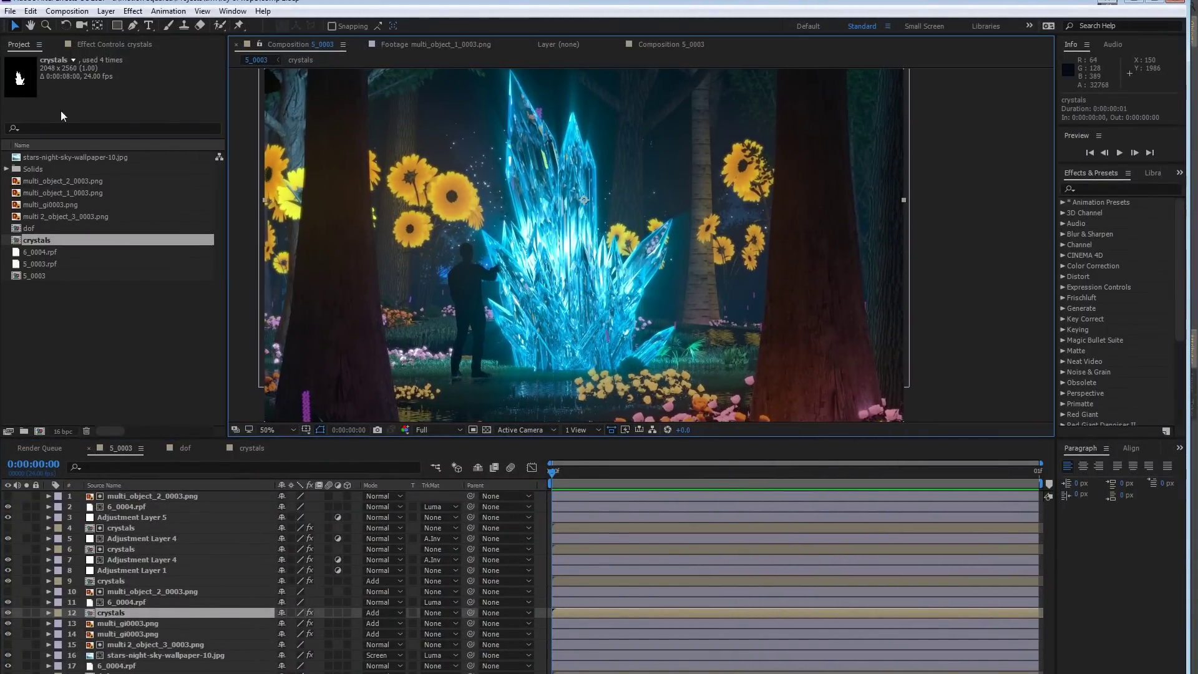
- Review the Shine effect on crystals layer 12 with the layer on and off, and hide crystals layer 9
left_click(95, 42)
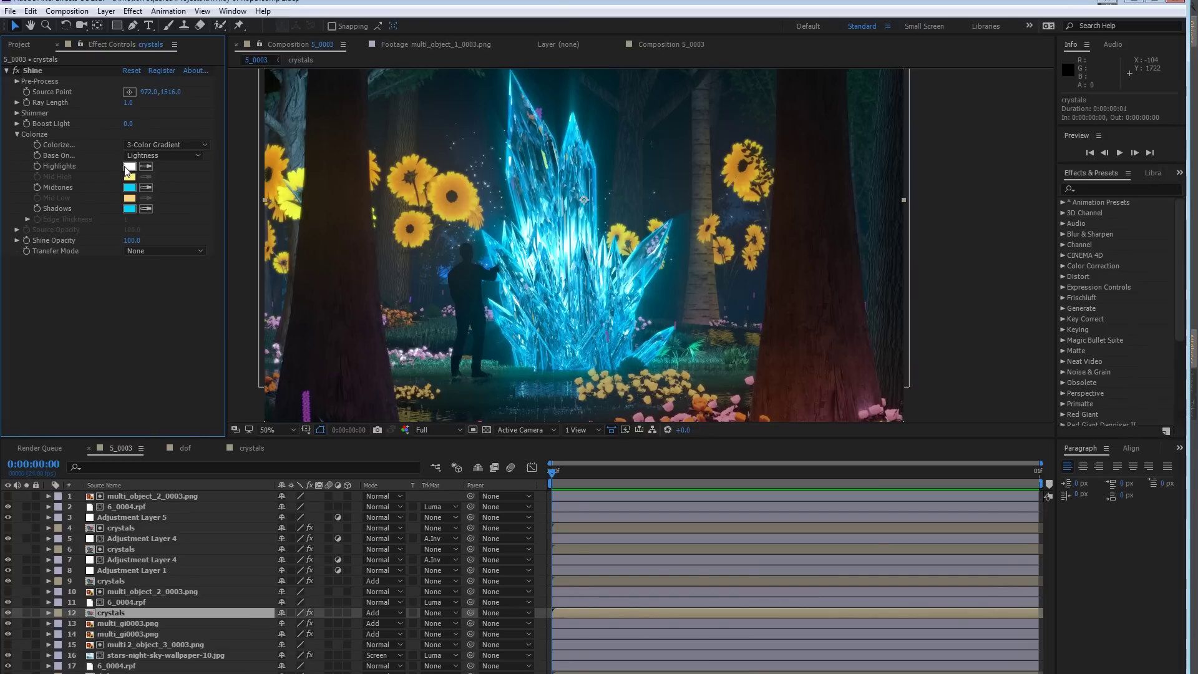
left_click(9, 613)
left_click(8, 612)
left_click(8, 613)
left_click(8, 613)
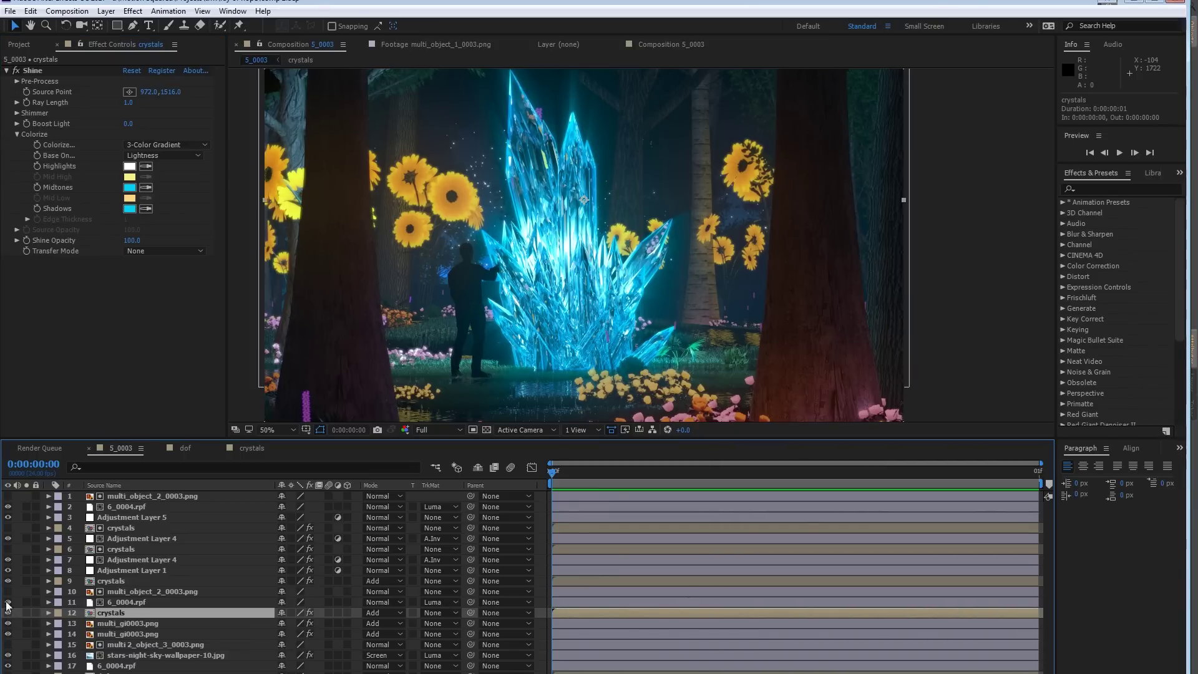
left_click(8, 581)
left_click(7, 614)
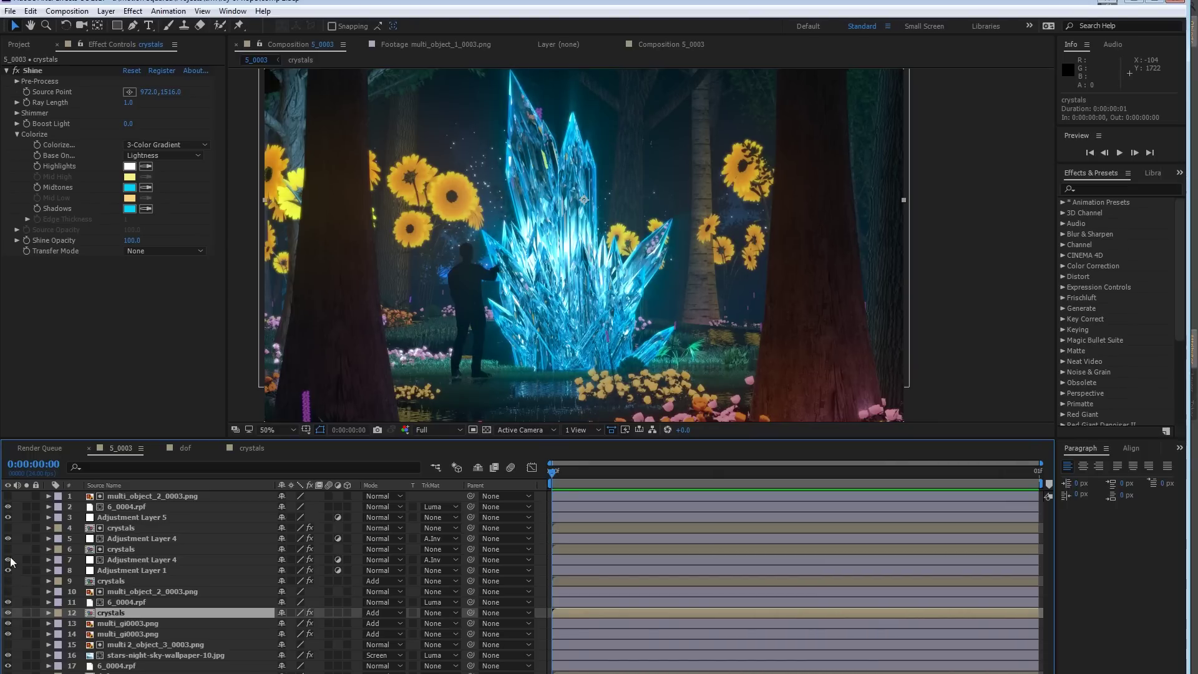
- Hide both multi_gi0003.png layers and show the effects applied to layer 14
key("h")
left_click_drag(410, 300, 465, 256)
key("v")
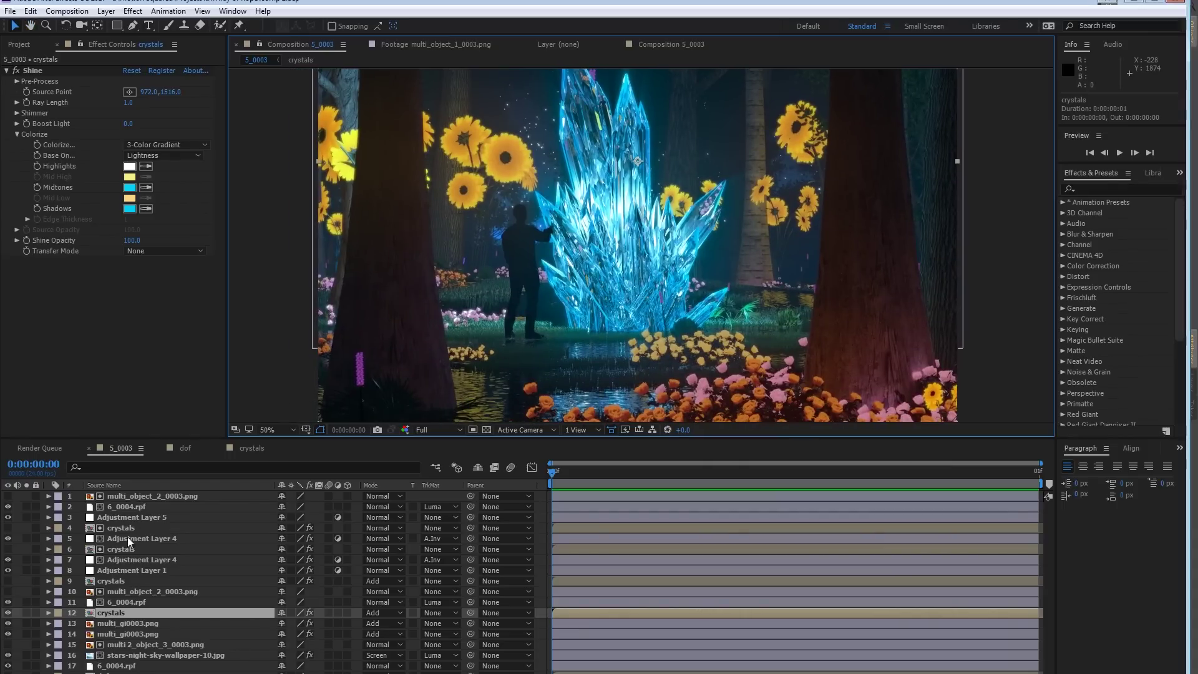
left_click(131, 518)
left_click(134, 634)
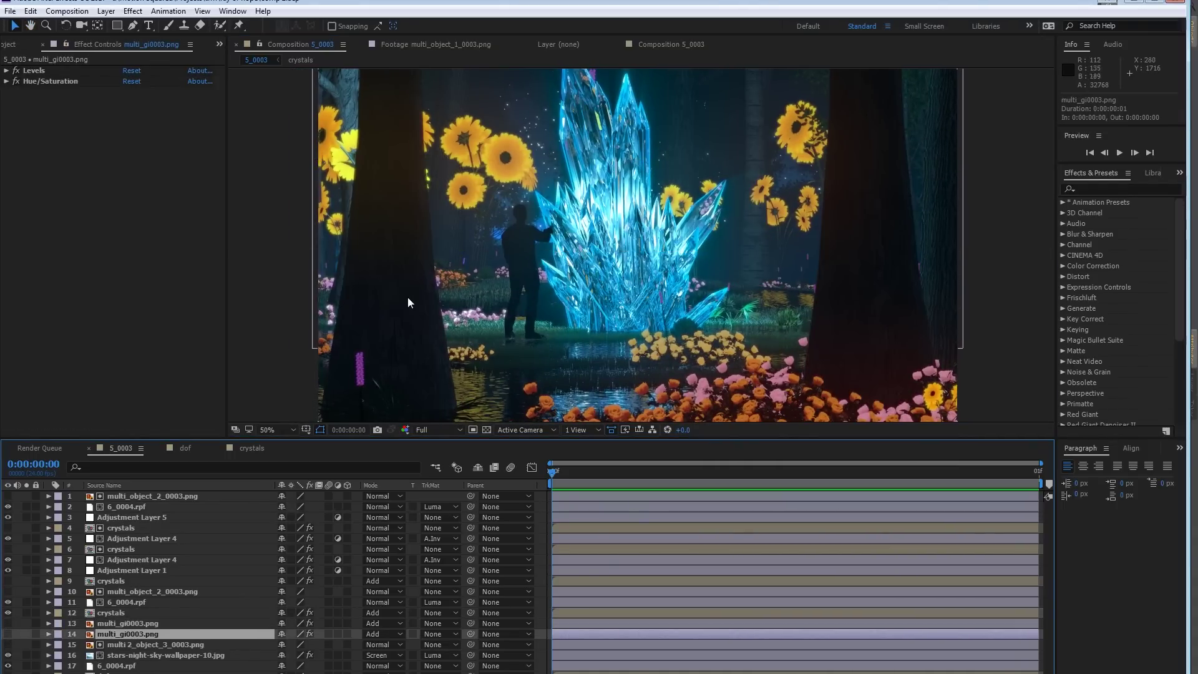
- Show both multi_gi0003.png layers, 13 and 14, in the composite again
scroll(409, 297, "down", 2)
left_click_drag(420, 314, 510, 265)
left_click(8, 635)
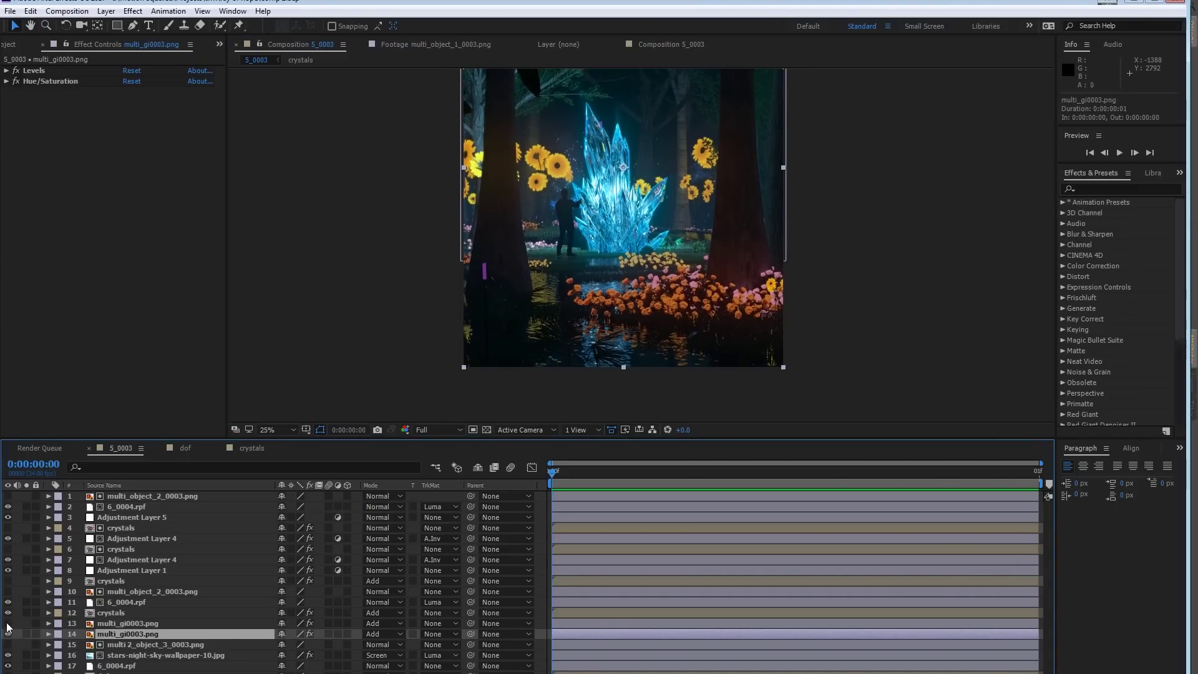
left_click(8, 623)
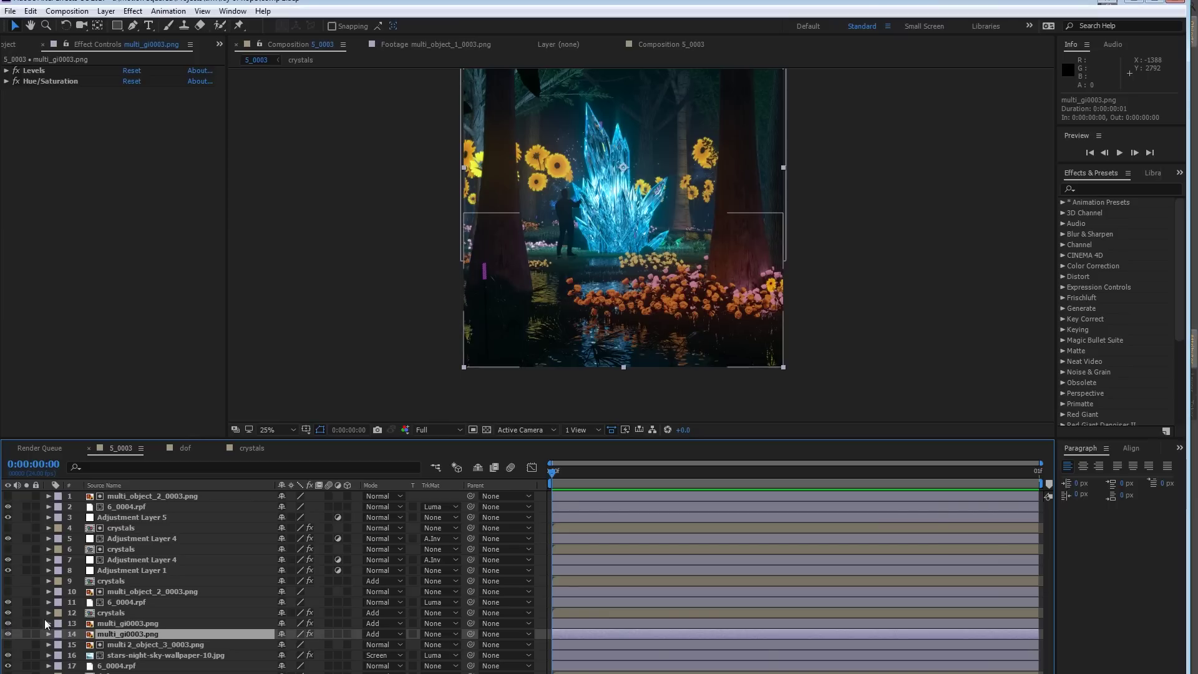
- Solo both multi_gi0003.png layers to examine their light on the tree trunks, and return to the full composite
left_click(103, 623)
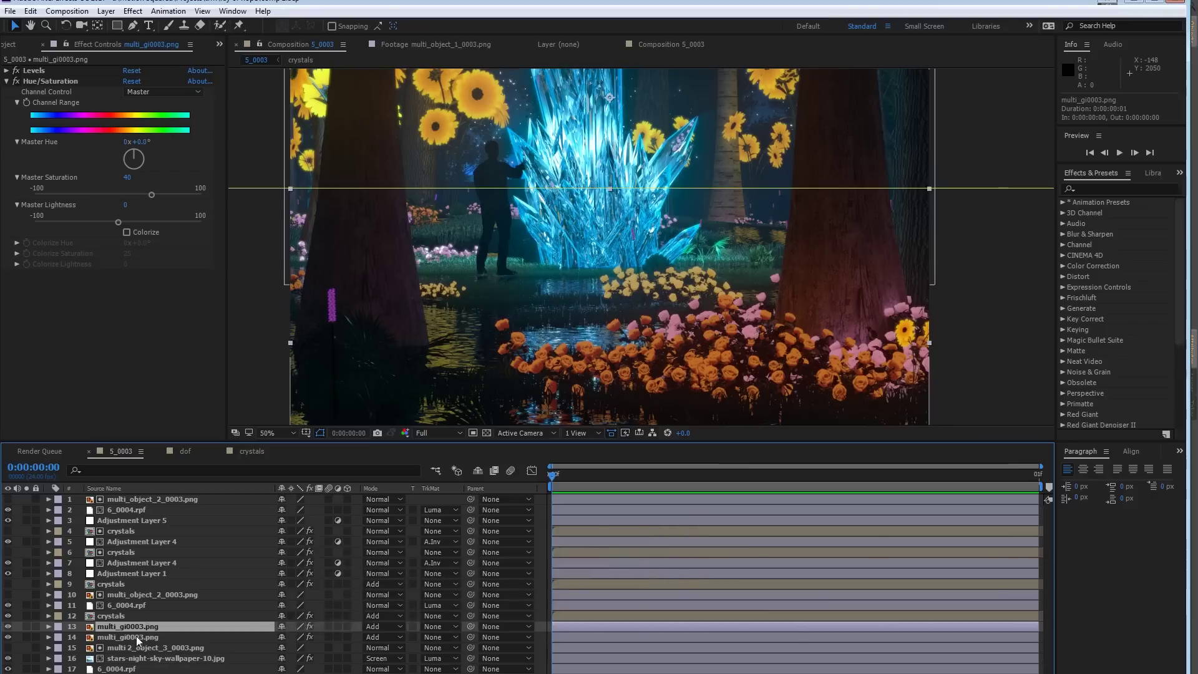
left_click(136, 635)
left_click(26, 637)
left_click(27, 626)
left_click_drag(447, 320, 473, 329)
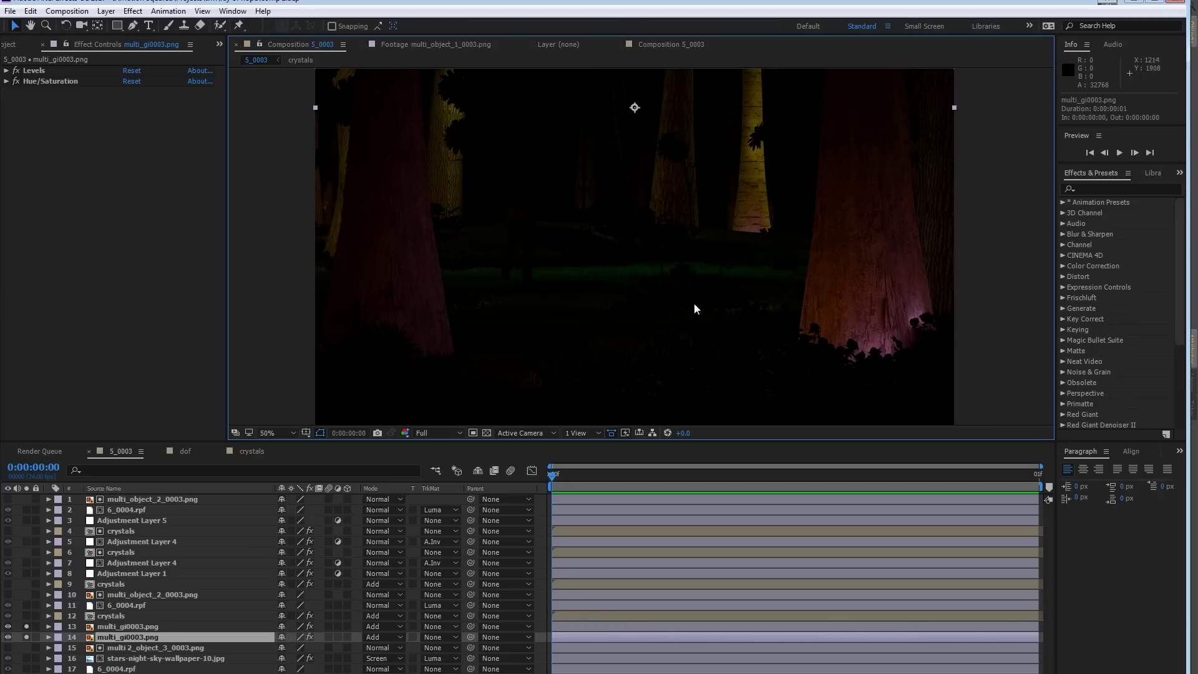
left_click_drag(583, 171, 590, 276)
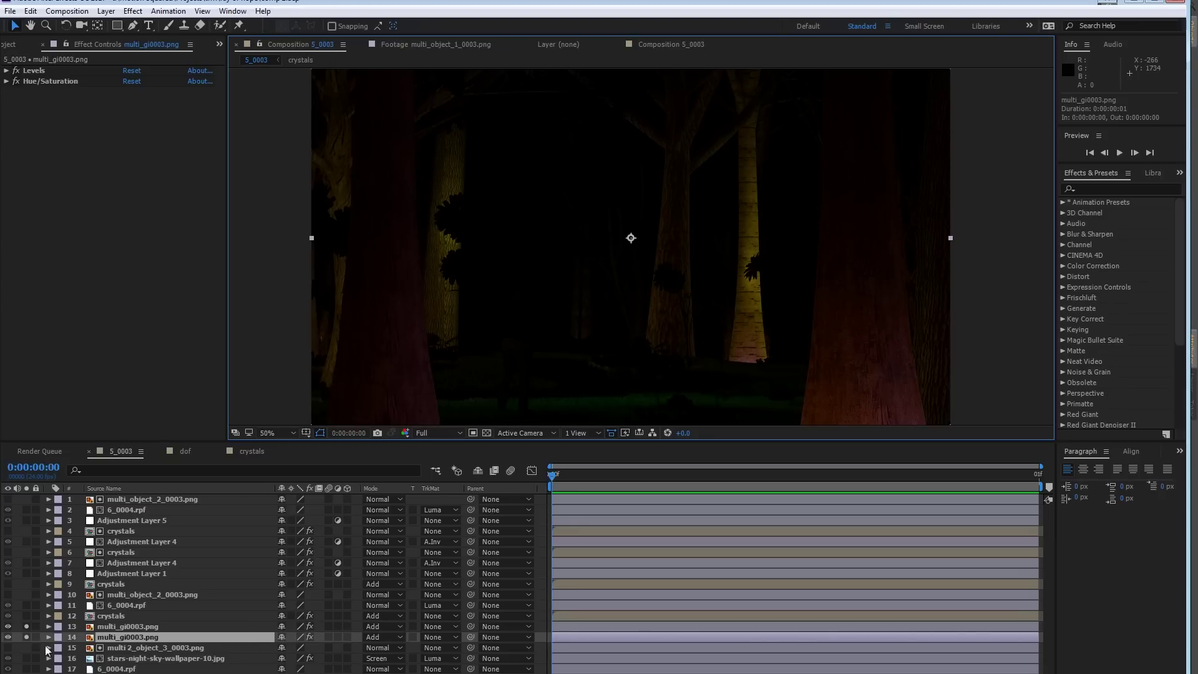
left_click(26, 637)
left_click(26, 627)
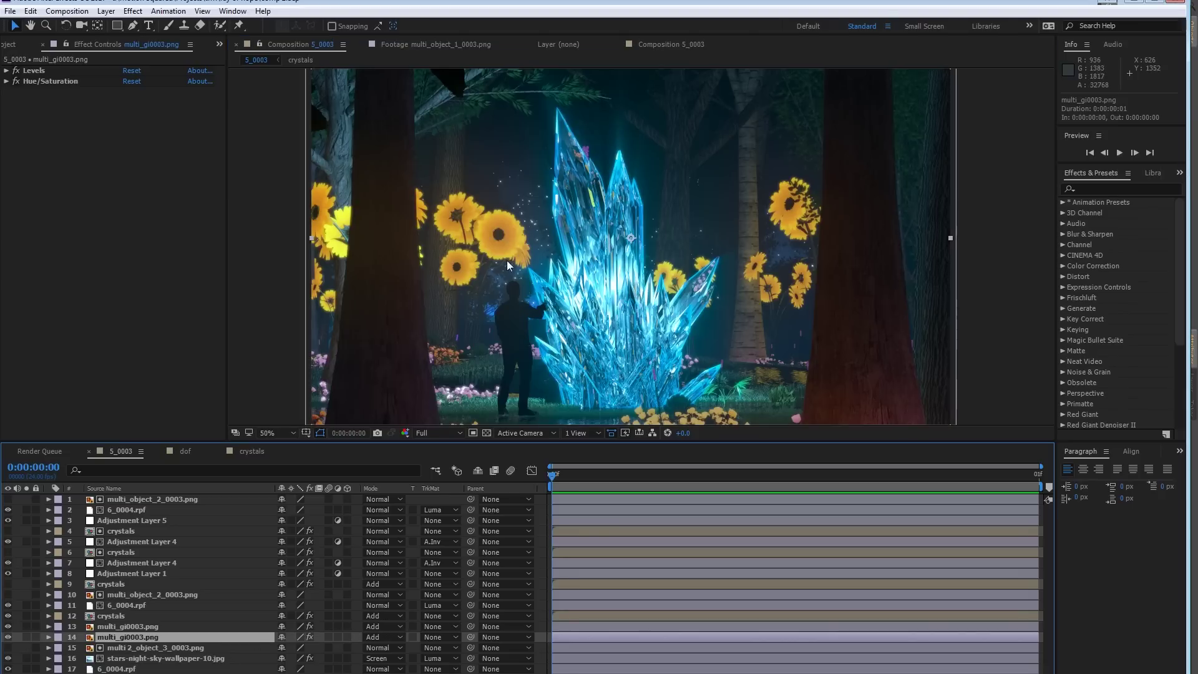
- Compare the composite with each multi_gi0003.png layer on and off, and review the Levels and Hue/Saturation effects on layer 13
left_click_drag(509, 265, 525, 128)
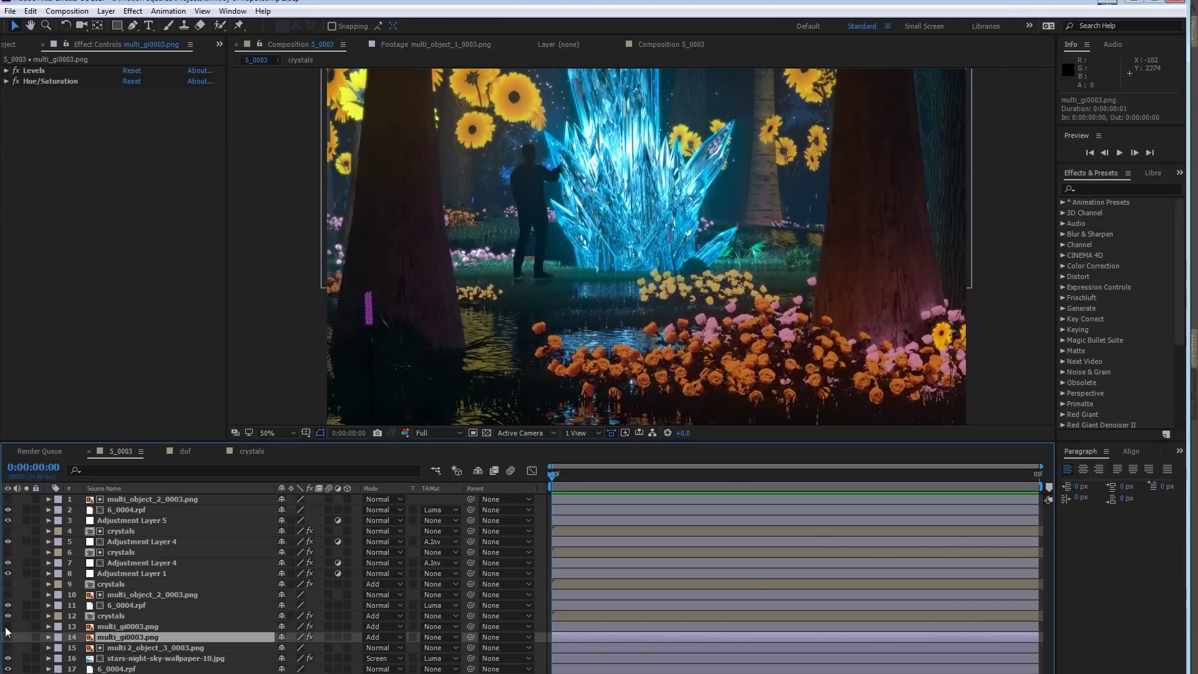
left_click(7, 627)
left_click(8, 627)
left_click(8, 637)
left_click(7, 637)
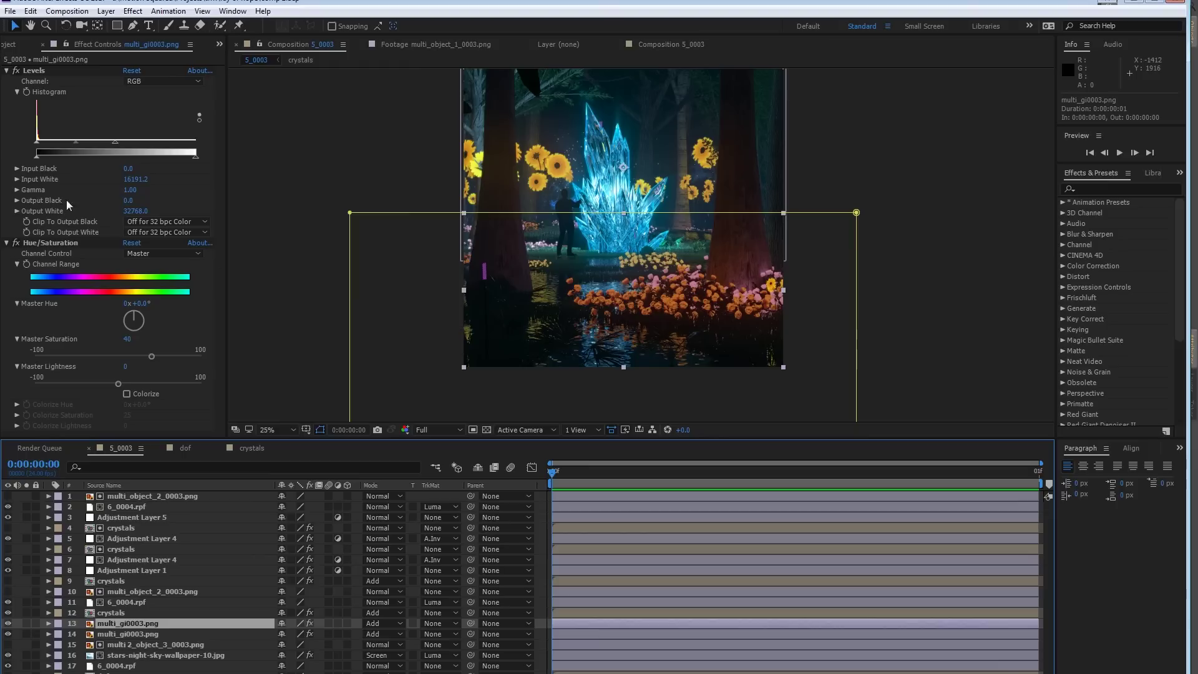
left_click(7, 72)
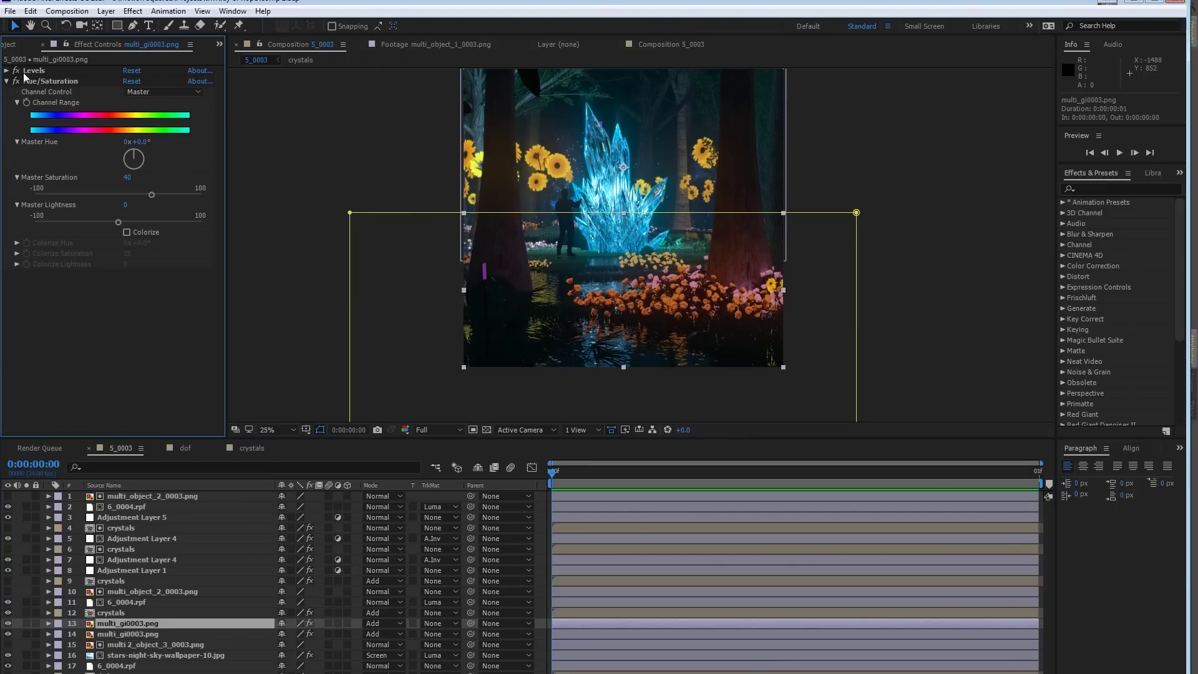
left_click(16, 81)
left_click(496, 289)
- Try turning off Linearize Working Space in the project's color settings
key("h")
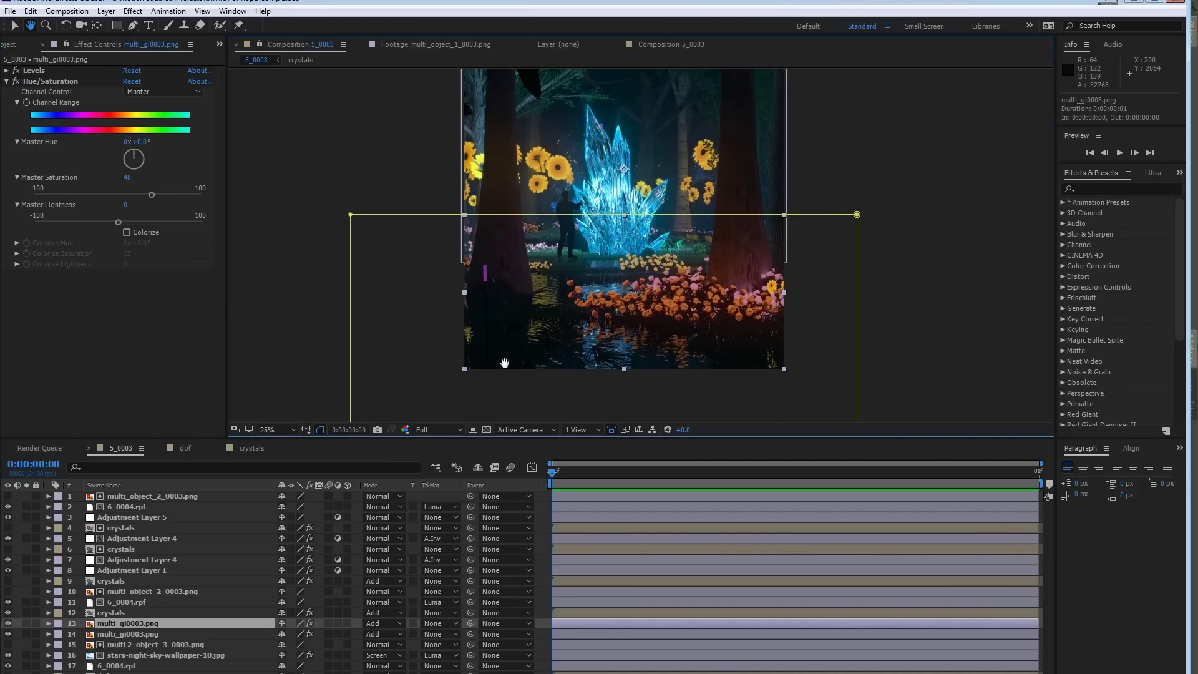
left_click_drag(443, 325, 453, 399)
key("v")
left_click(403, 430)
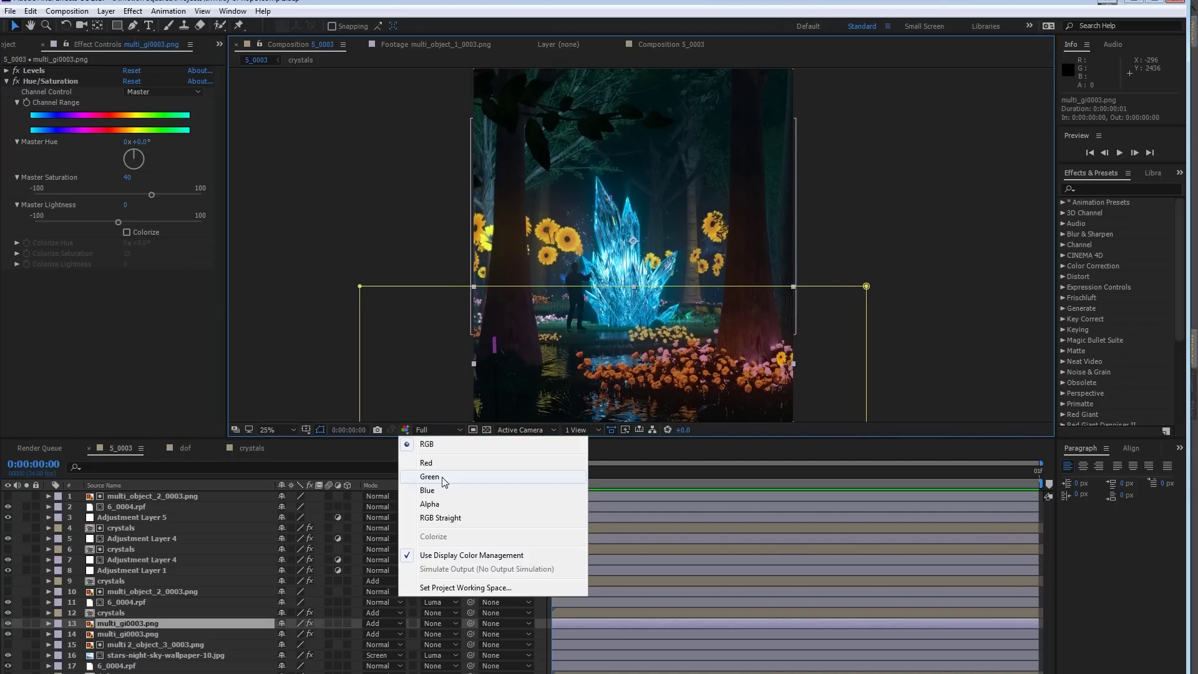
left_click(456, 588)
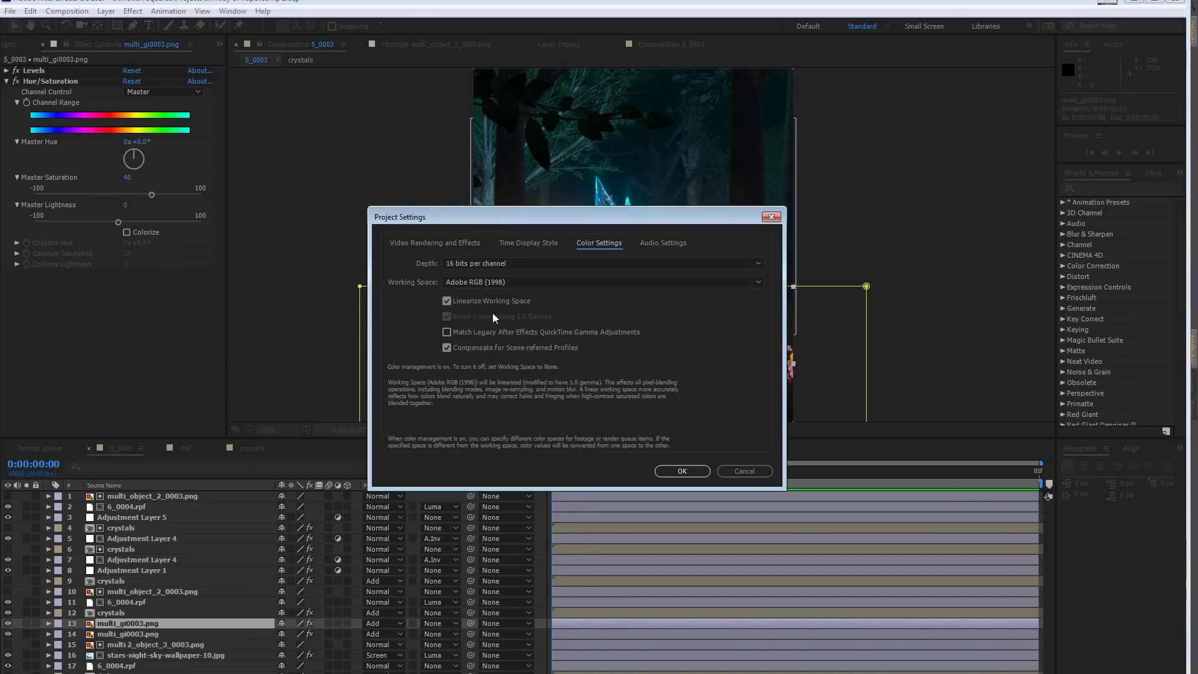
left_click(447, 300)
left_click(682, 471)
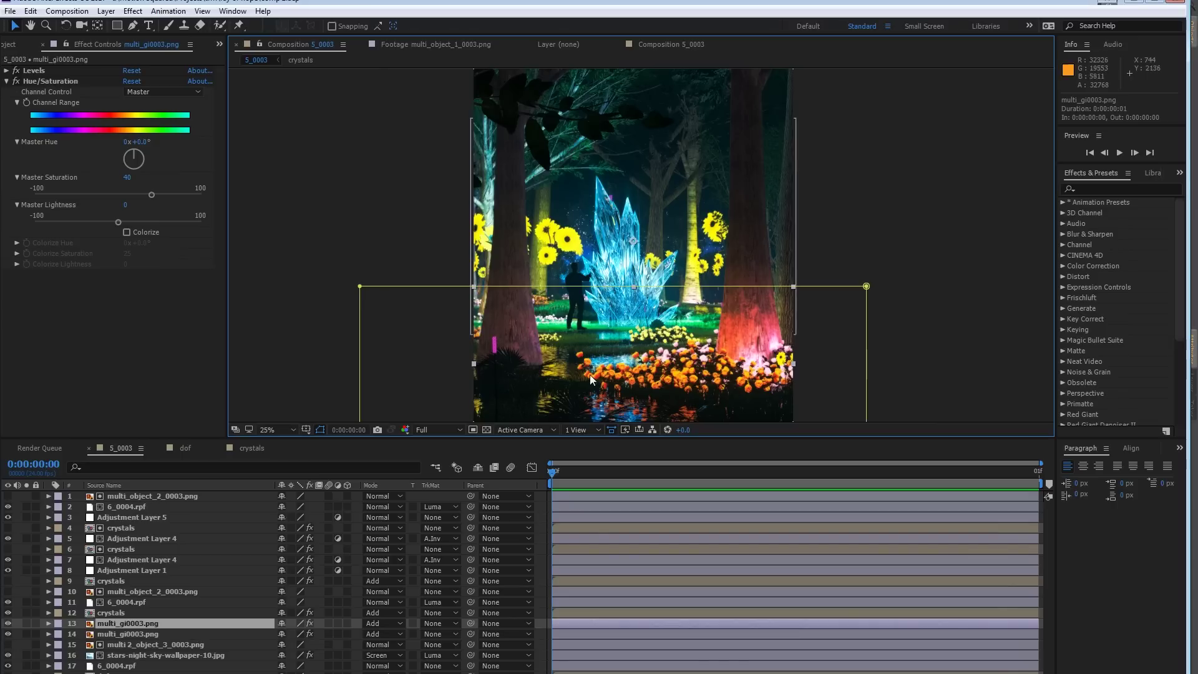
- Review the Glow effect on Adjustment Layer 4 (layer 5), comparing the composite with the layer on and off
left_click_drag(555, 440, 556, 493)
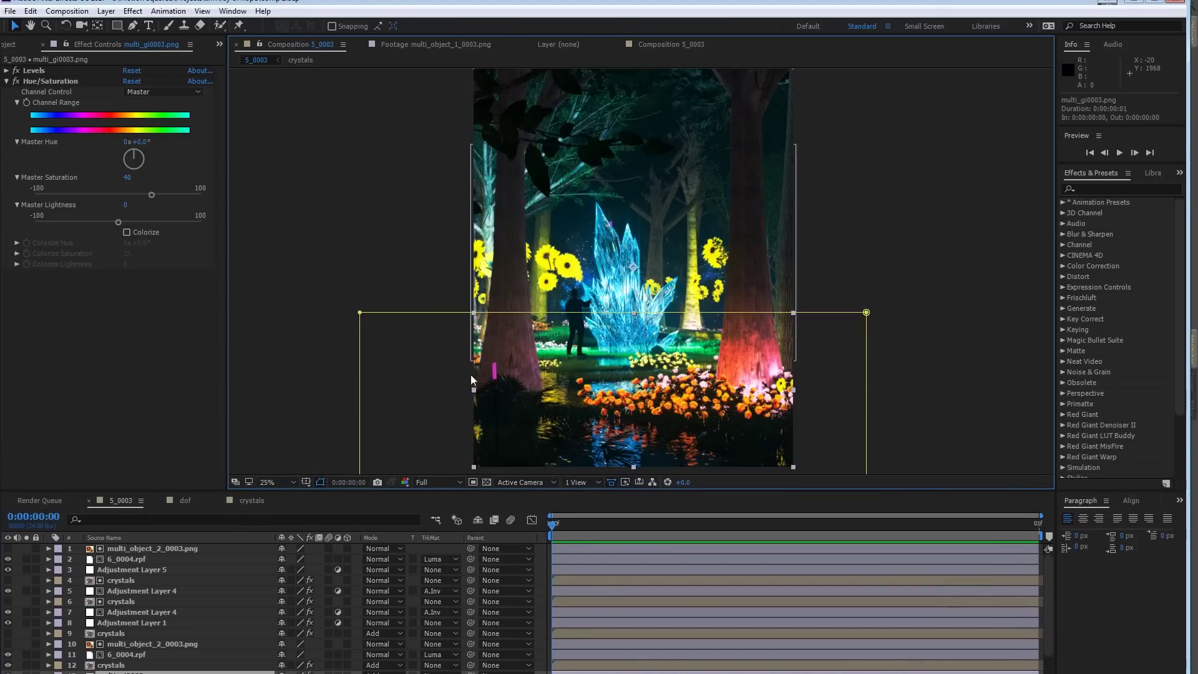
scroll(471, 374, "up", 1)
left_click_drag(477, 381, 367, 310)
key("v")
left_click(141, 612)
left_click(136, 570)
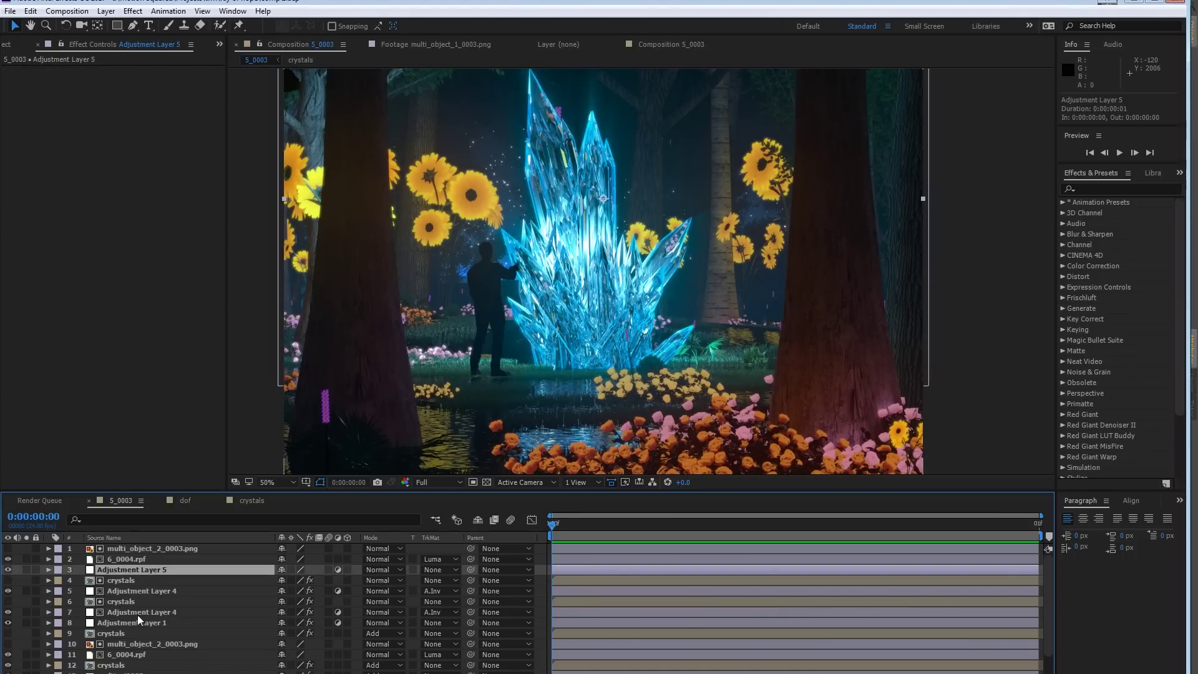
left_click(143, 592)
left_click(8, 591)
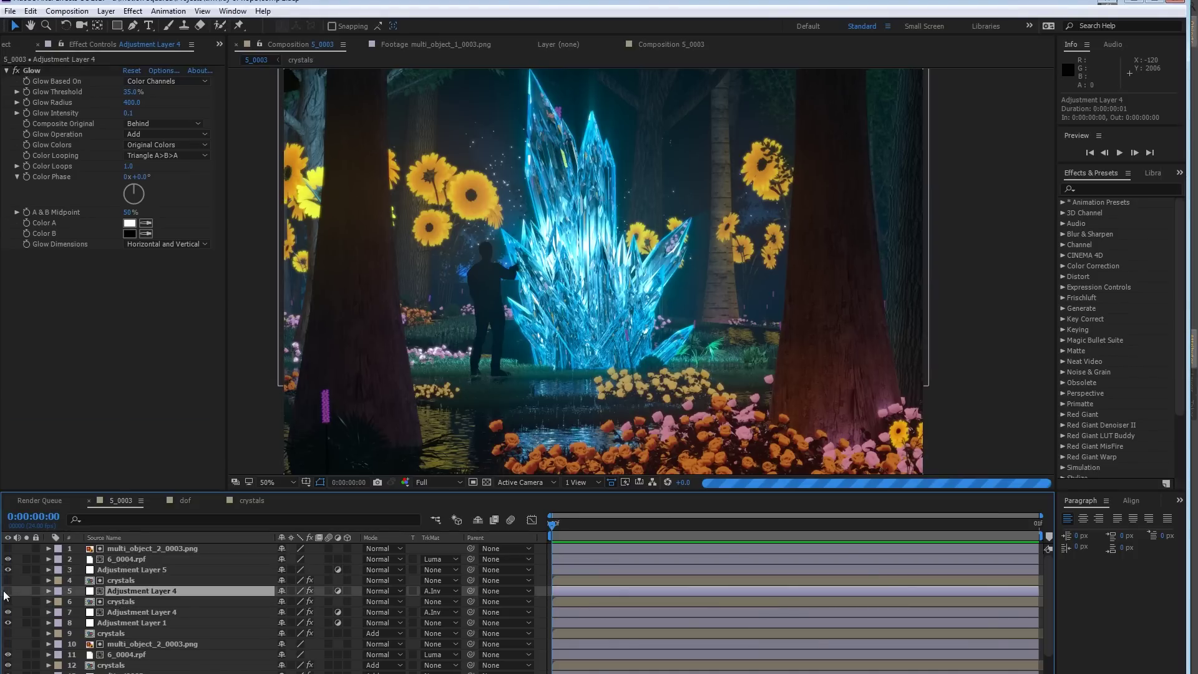
left_click(5, 594)
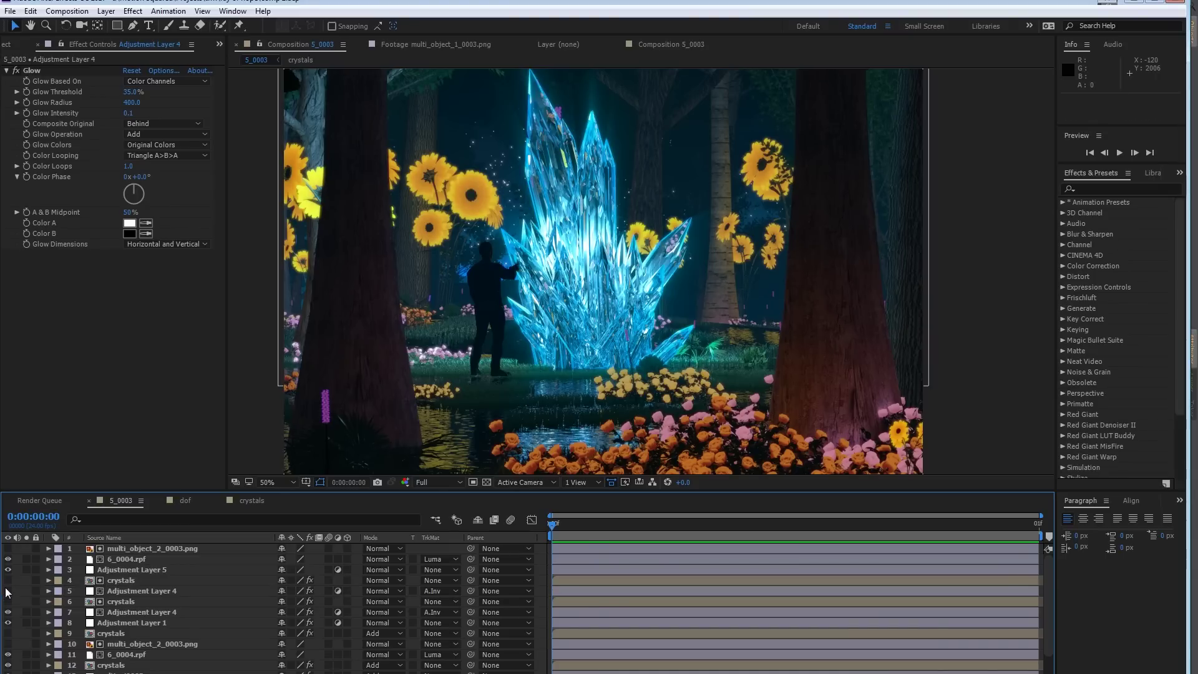
left_click(8, 591)
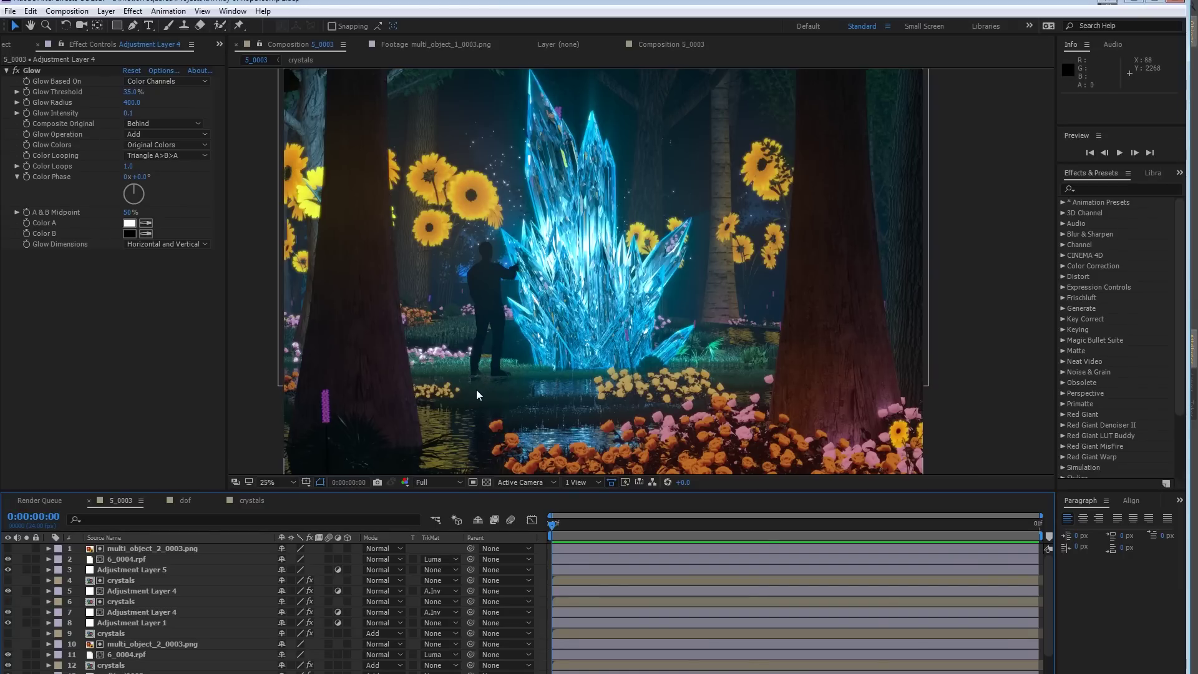
- Enlarge the composition viewer and fit the whole forest image in view to examine the finished composite
key("comma")
key("comma")
key("h")
left_click_drag(651, 402, 652, 435)
key("v")
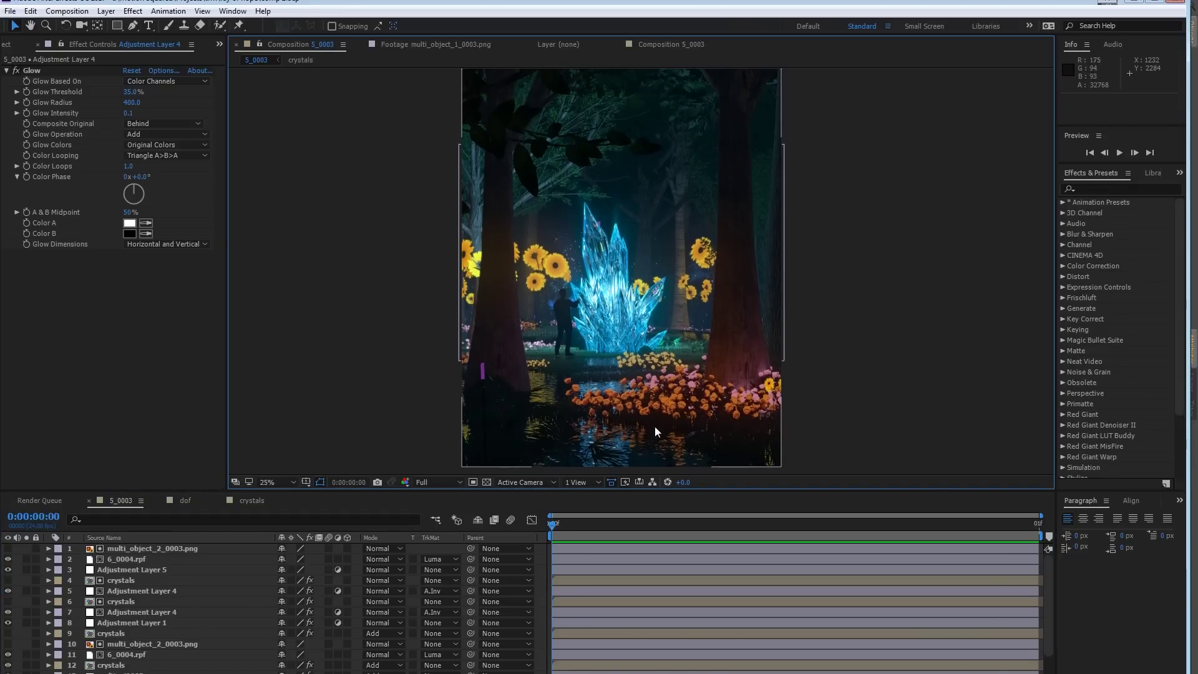
left_click_drag(642, 490, 647, 539)
left_click(361, 350)
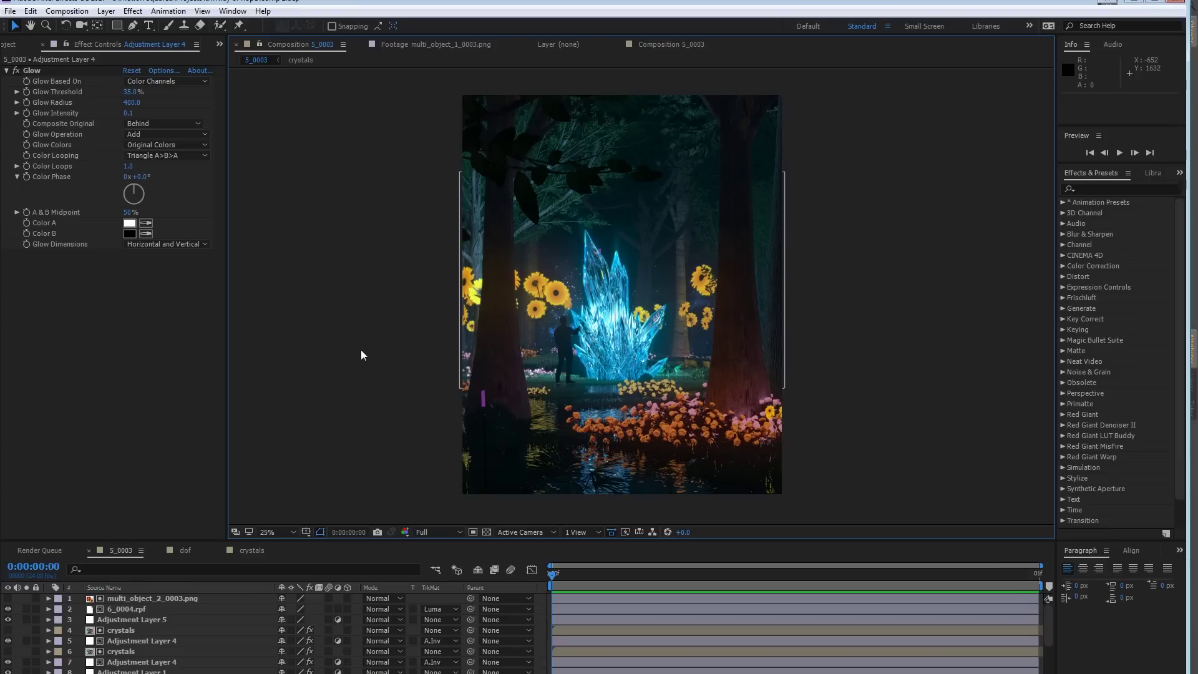